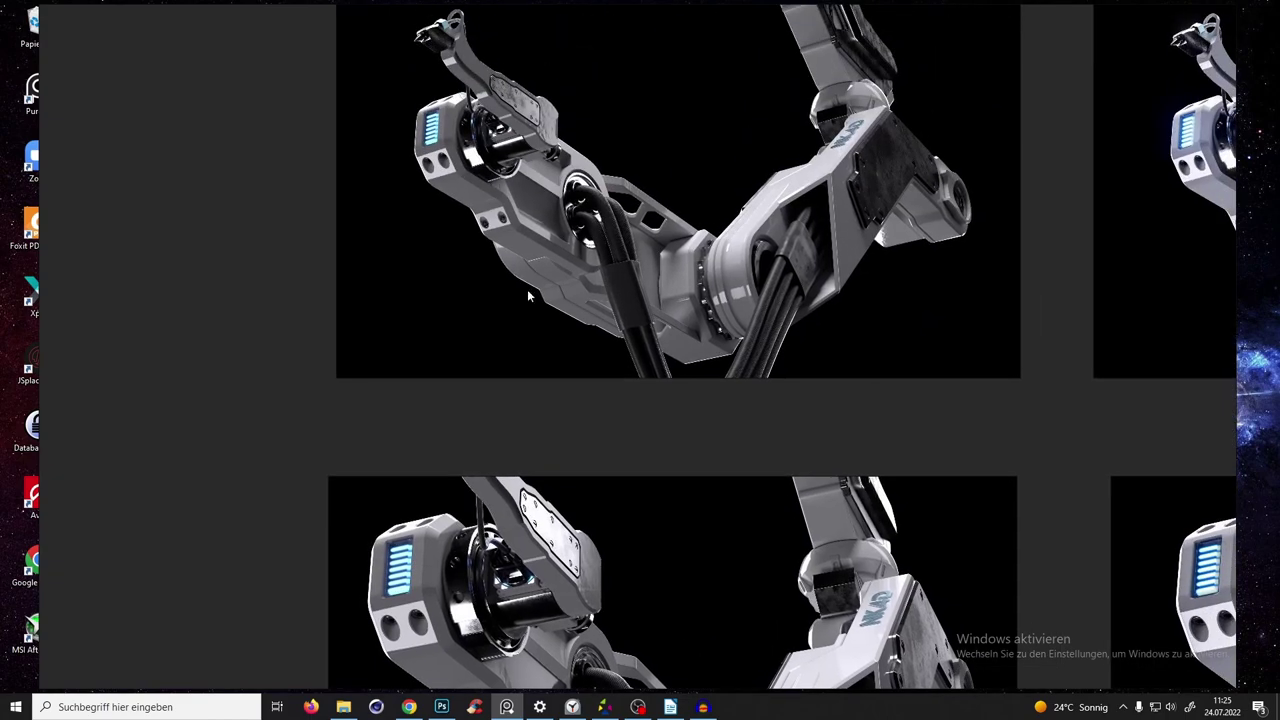
# Examine the raw robot arm renders in the first column of the reference board, from the wide view to the last one.
pyautogui.scroll(-3, 694, 275)
pyautogui.scroll(-2, 672, 346)
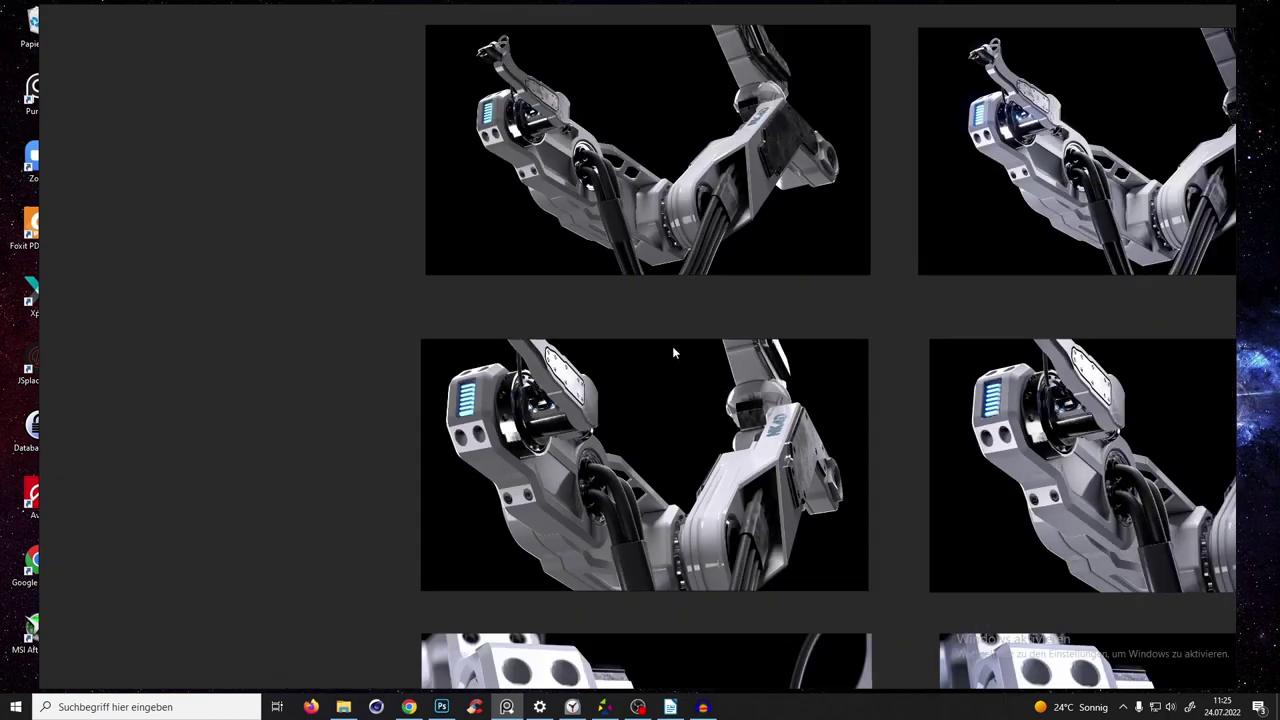
pyautogui.scroll(3, 724, 378)
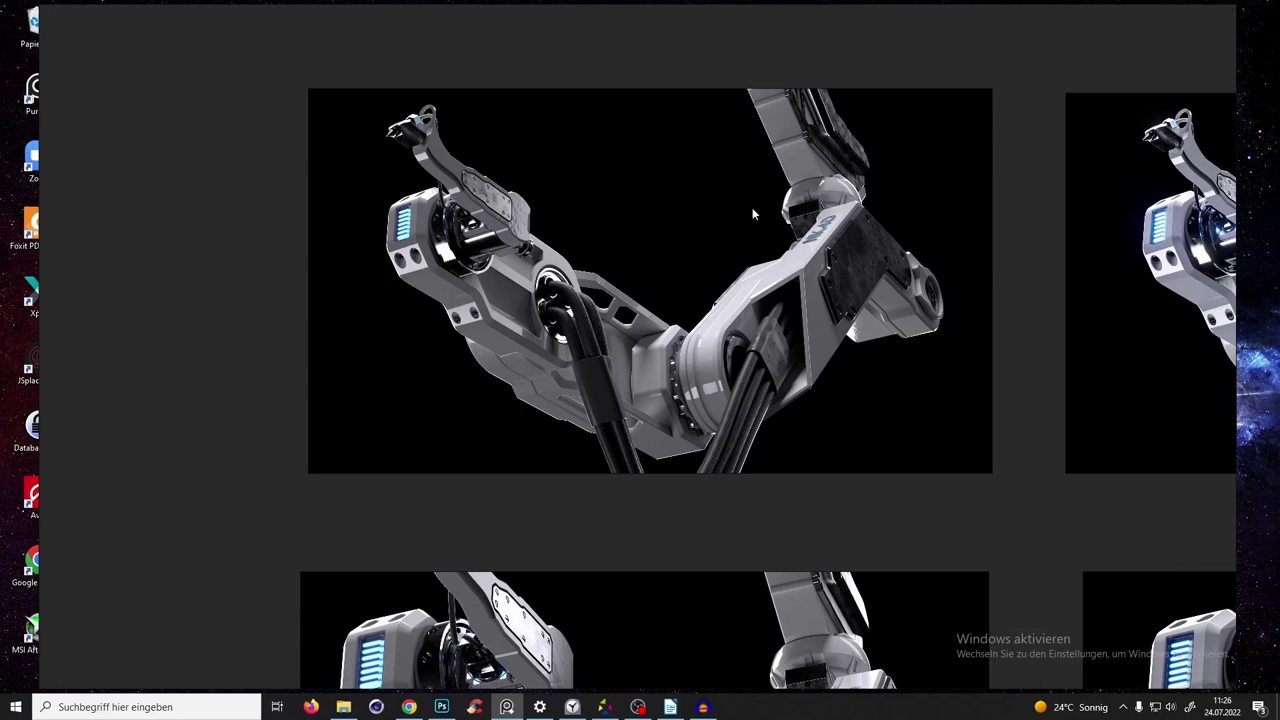
pyautogui.scroll(-4, 751, 352)
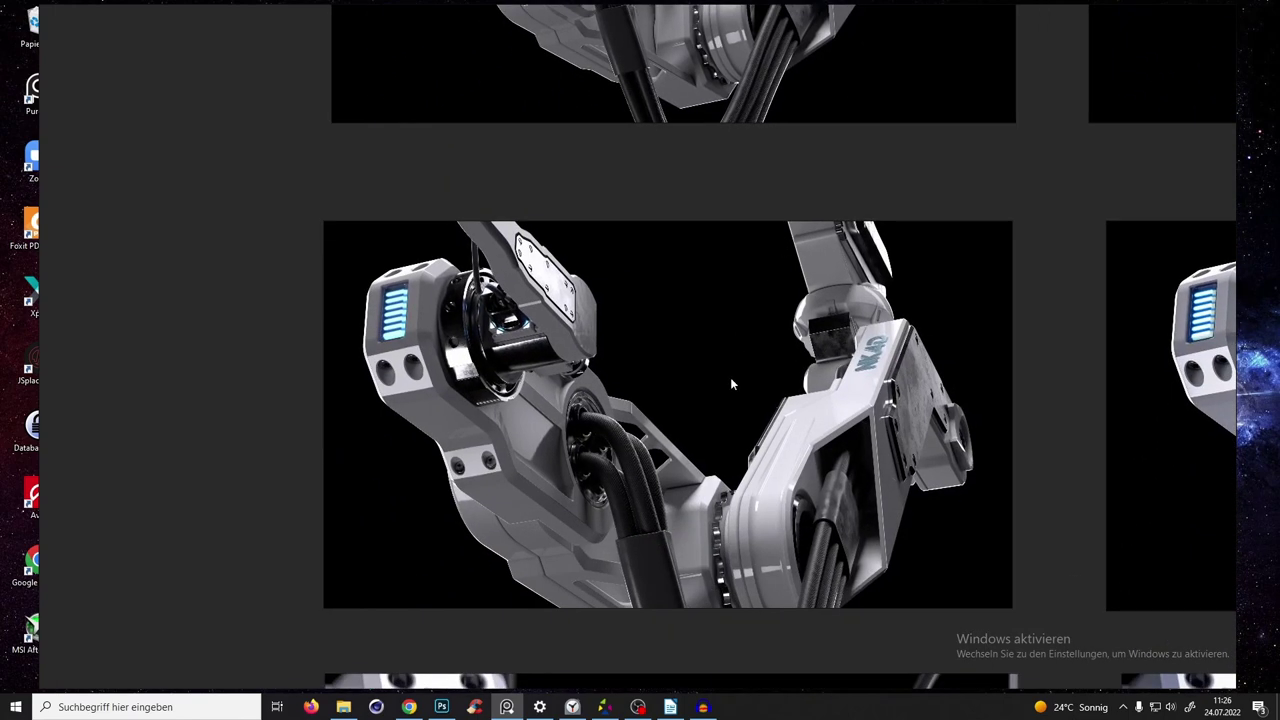
pyautogui.scroll(-5, 405, 353)
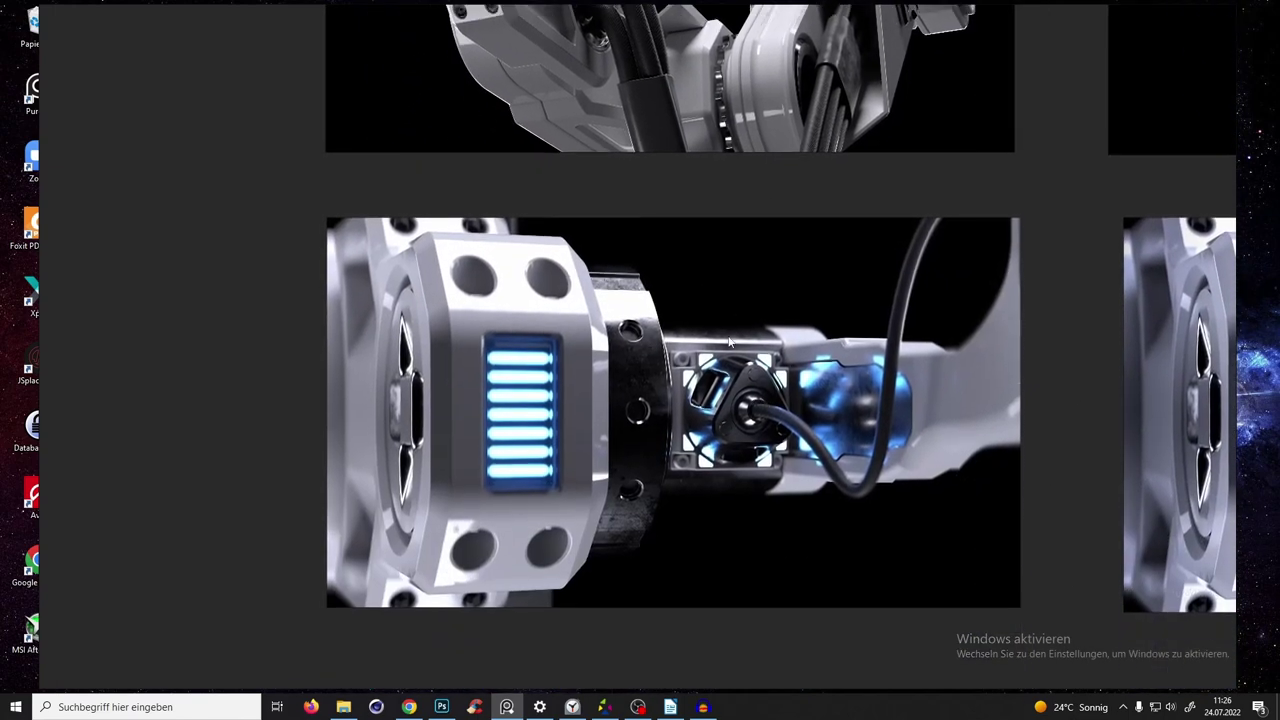
pyautogui.scroll(-3, 808, 418)
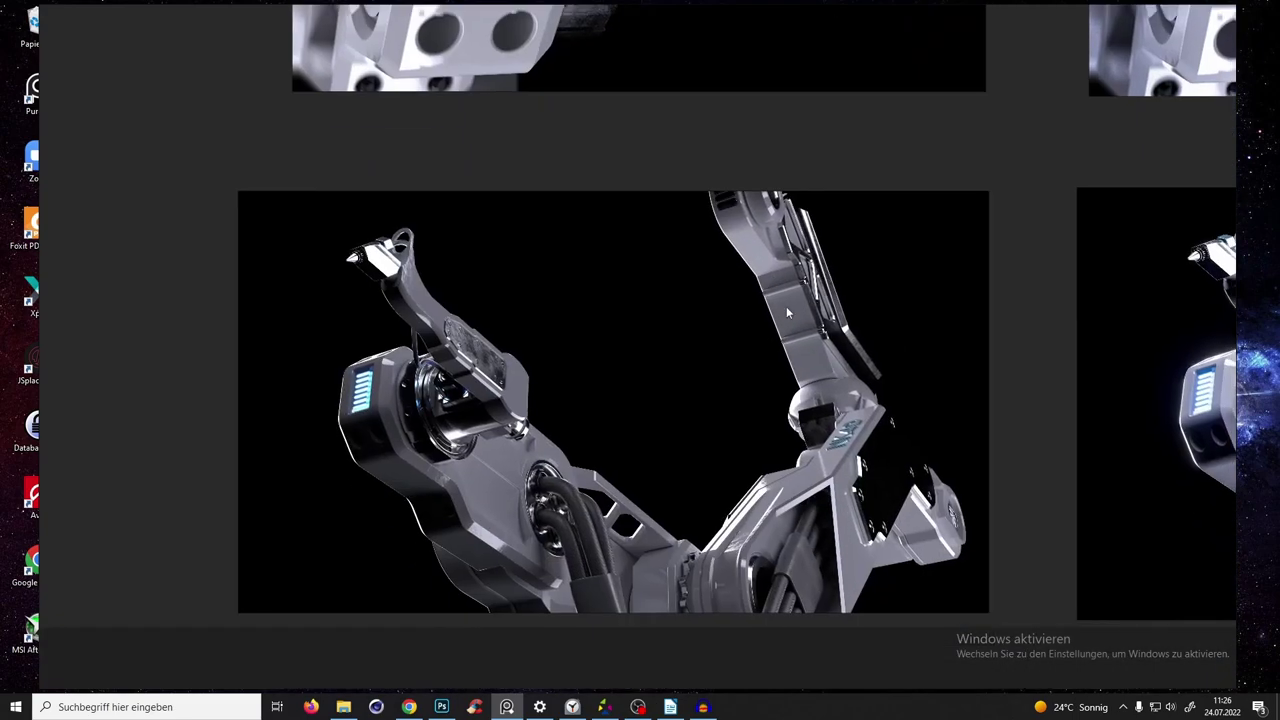
# Examine the post-processed robot arm renders and compare each with its raw counterpart across all rows of the board.
pyautogui.scroll(-6, 790, 334)
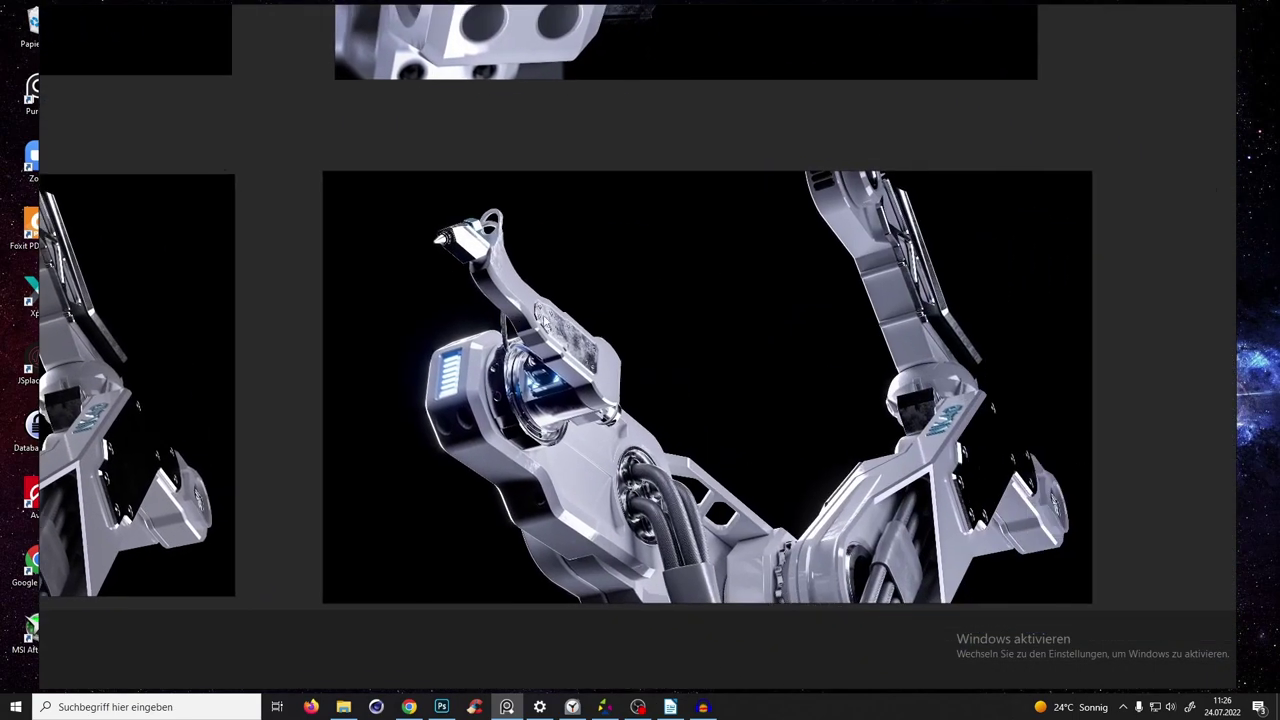
pyautogui.scroll(-5, 827, 313)
pyautogui.keyDown('ctrl'); pyautogui.scroll(-3, 726, 428); pyautogui.keyUp('ctrl')
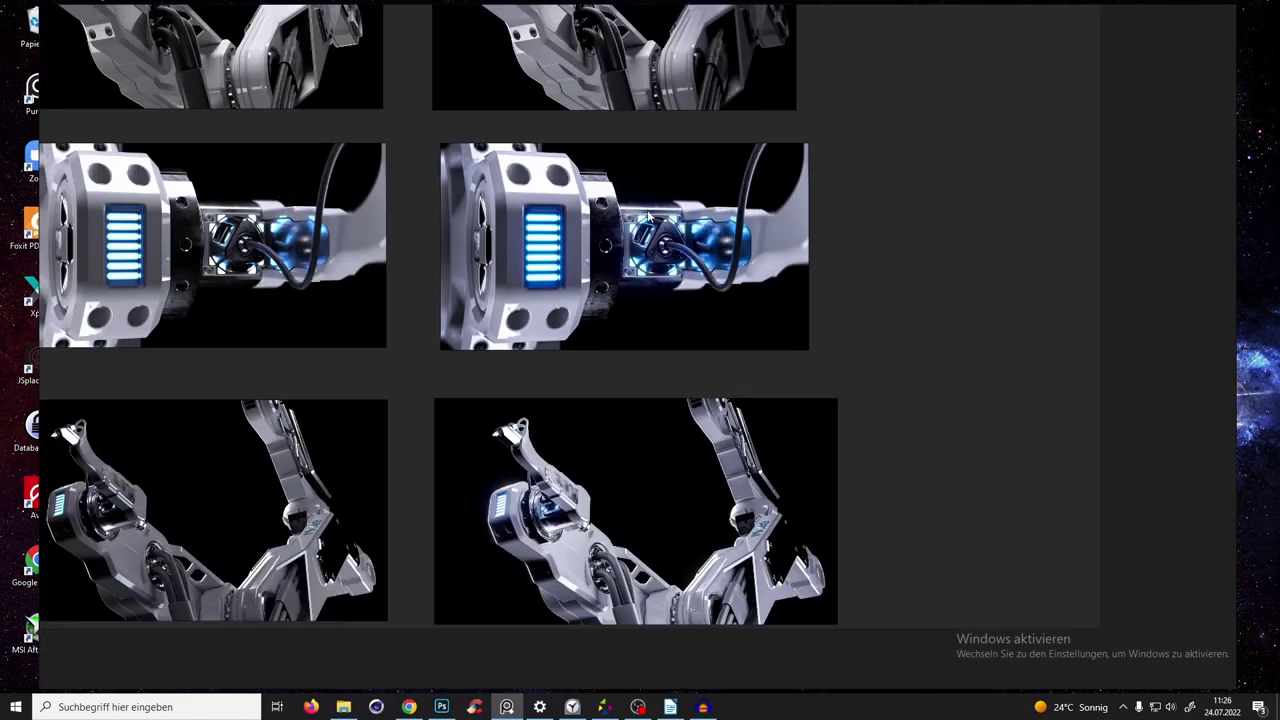
pyautogui.keyDown('ctrl'); pyautogui.scroll(2, 632, 209); pyautogui.keyUp('ctrl')
pyautogui.scroll(2, 599, 175)
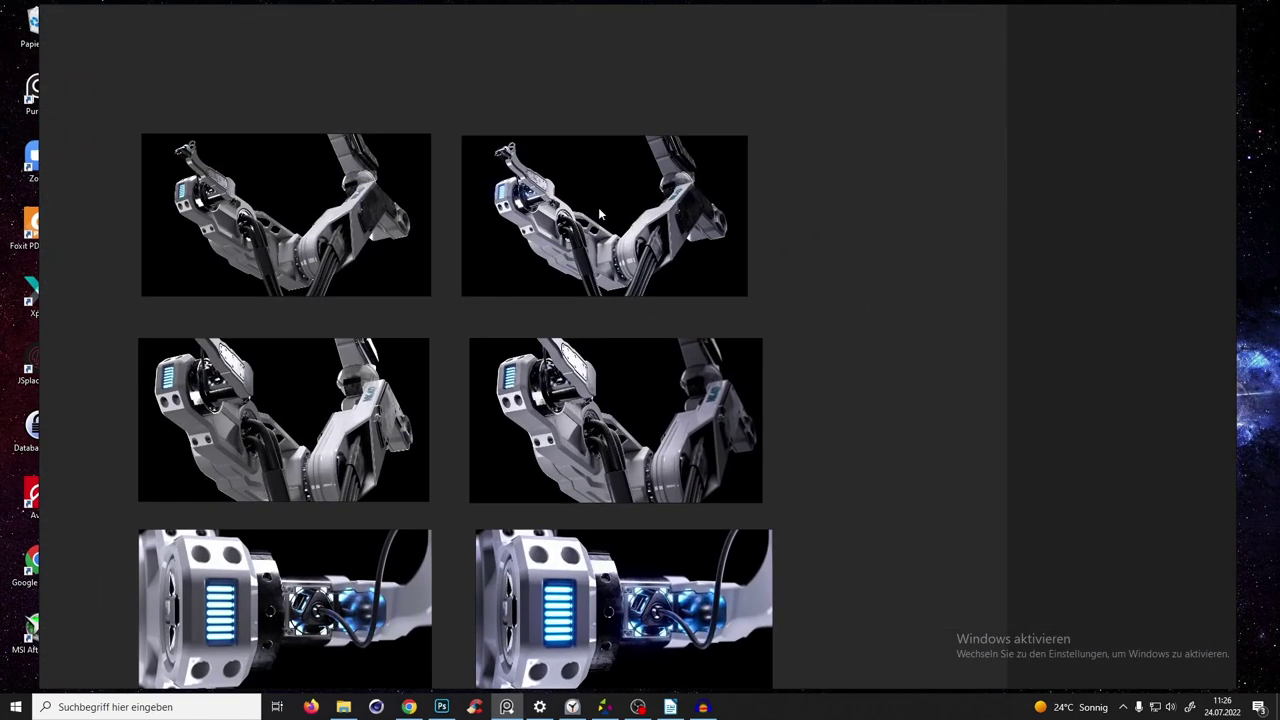
pyautogui.keyDown('ctrl'); pyautogui.scroll(1, 668, 240); pyautogui.keyUp('ctrl')
pyautogui.scroll(-2, 630, 406)
pyautogui.keyDown('ctrl'); pyautogui.scroll(1, 640, 350); pyautogui.keyUp('ctrl')
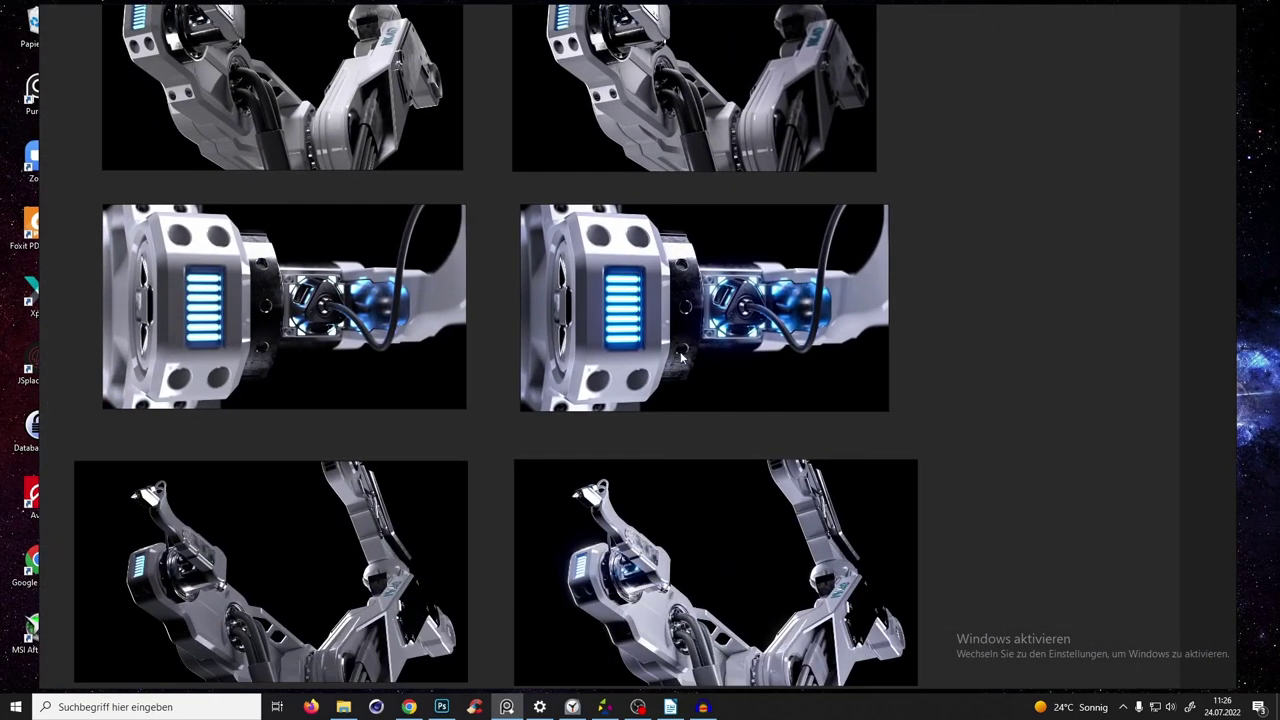
# Compare the glow of the blue lights between the raw and processed versions of the close-up and the arm render below it.
pyautogui.scroll(-1, 660, 290)
pyautogui.moveTo(422, 269); pyautogui.dragTo(542, 287)
pyautogui.moveTo(923, 454); pyautogui.dragTo(889, 430)
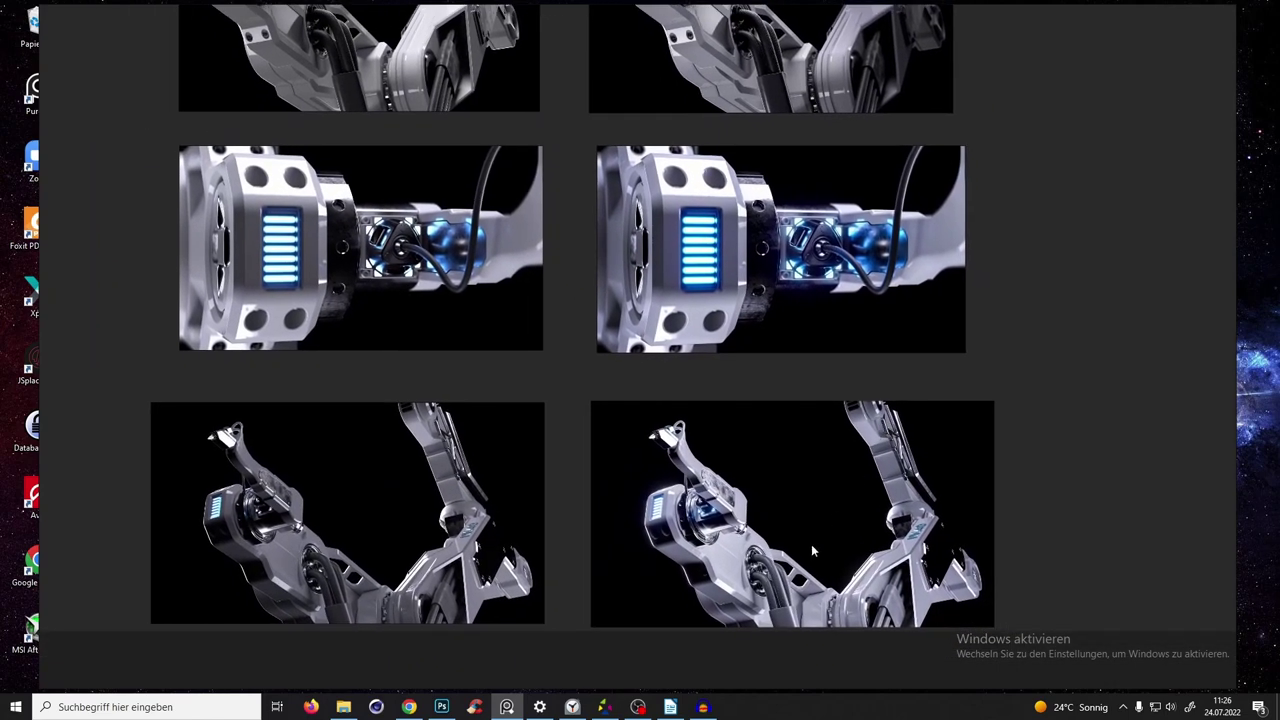
pyautogui.scroll(4, 807, 520)
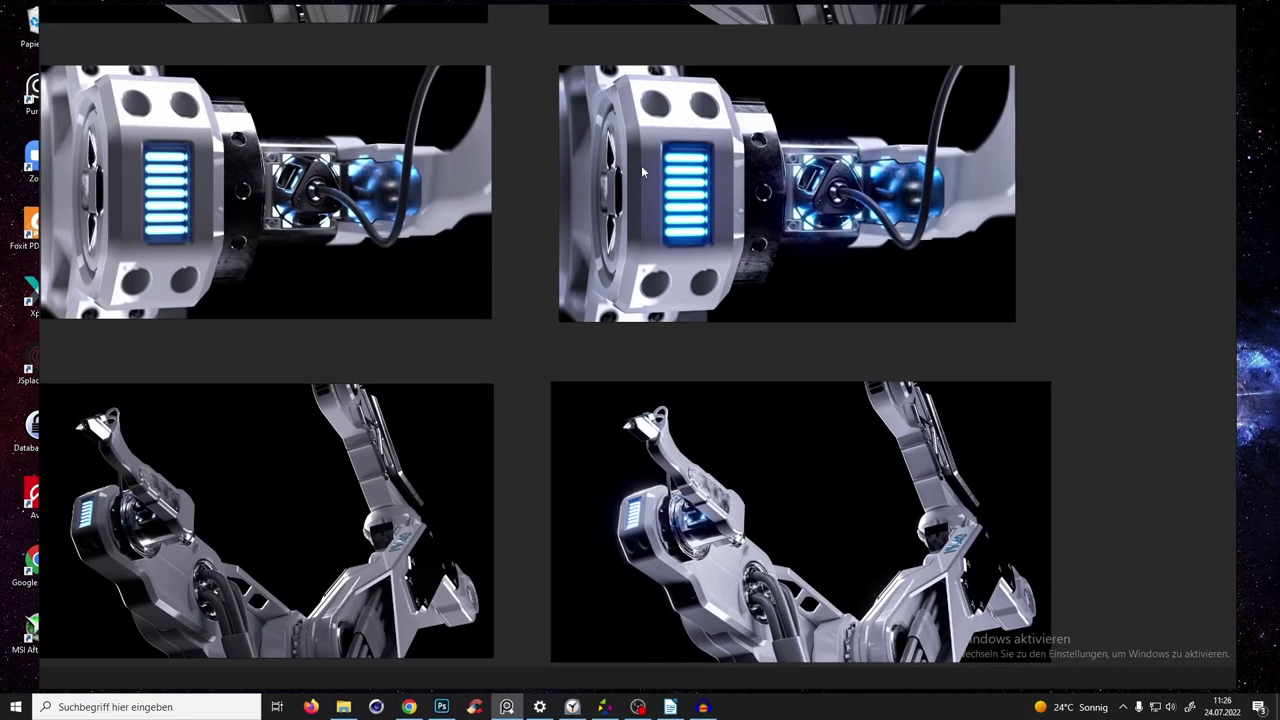
pyautogui.moveTo(900, 293); pyautogui.dragTo(740, 307)
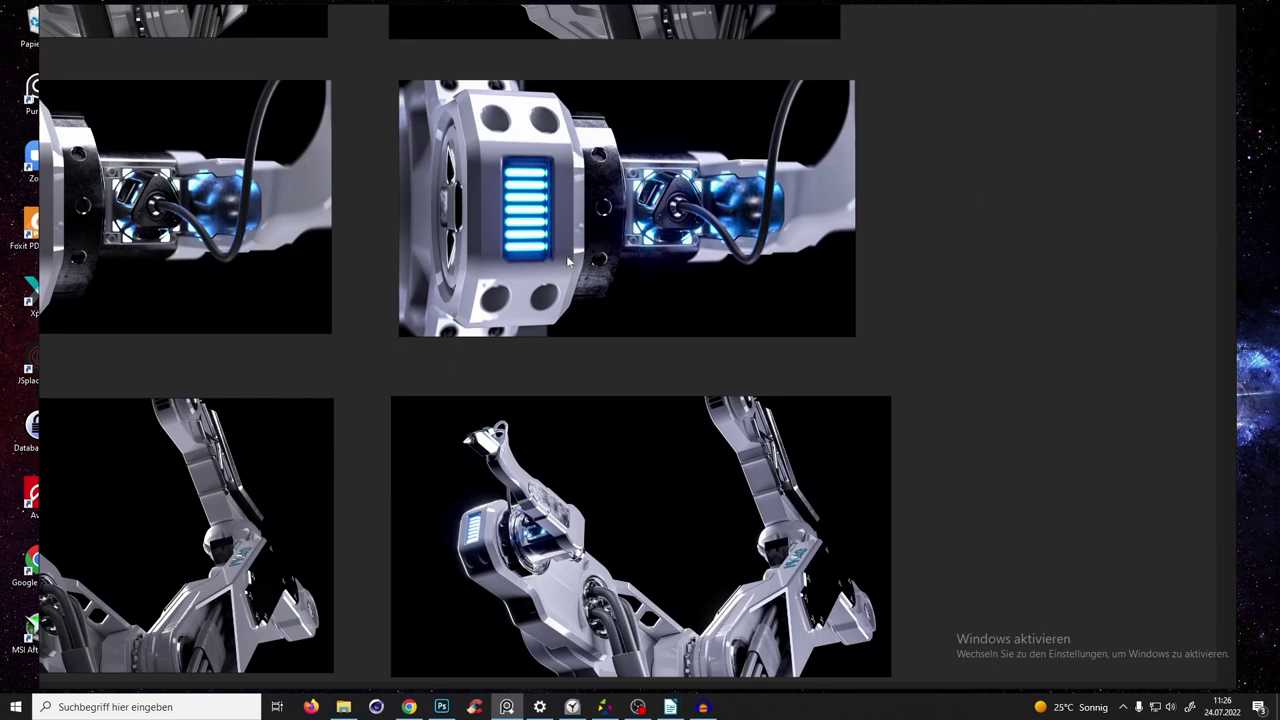
pyautogui.moveTo(439, 225); pyautogui.dragTo(600, 238)
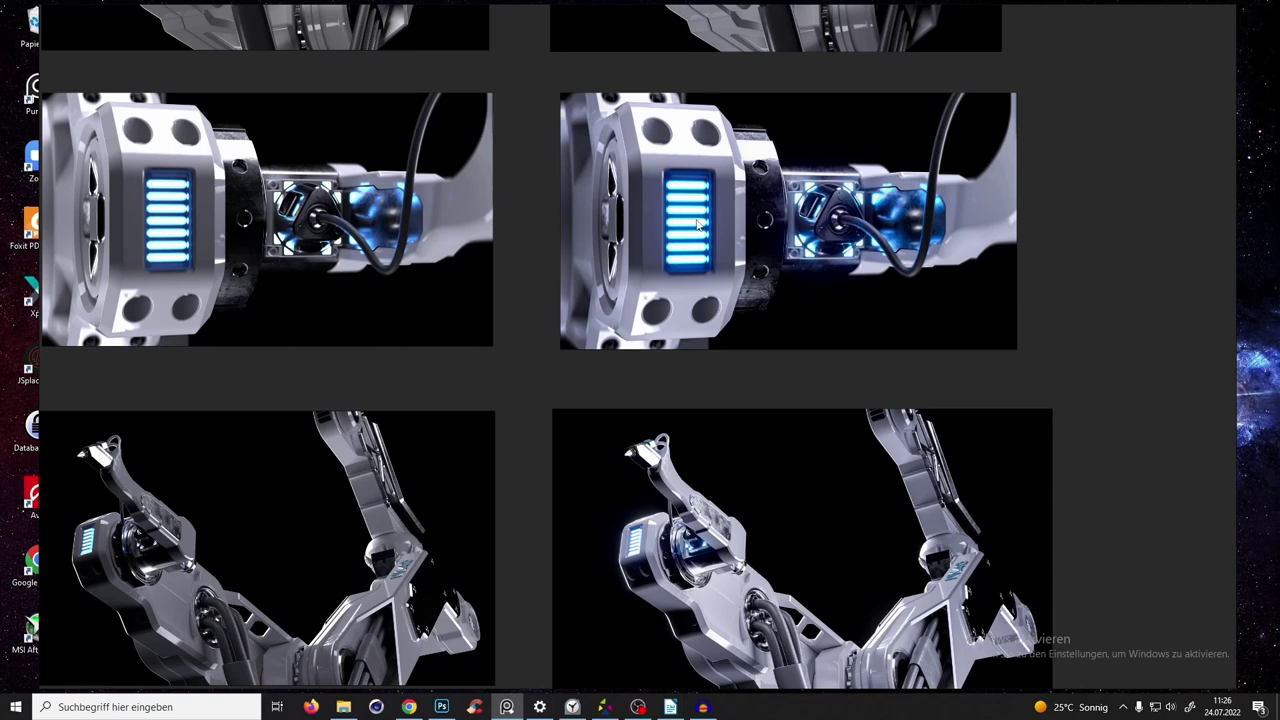
pyautogui.scroll(-3, 703, 305)
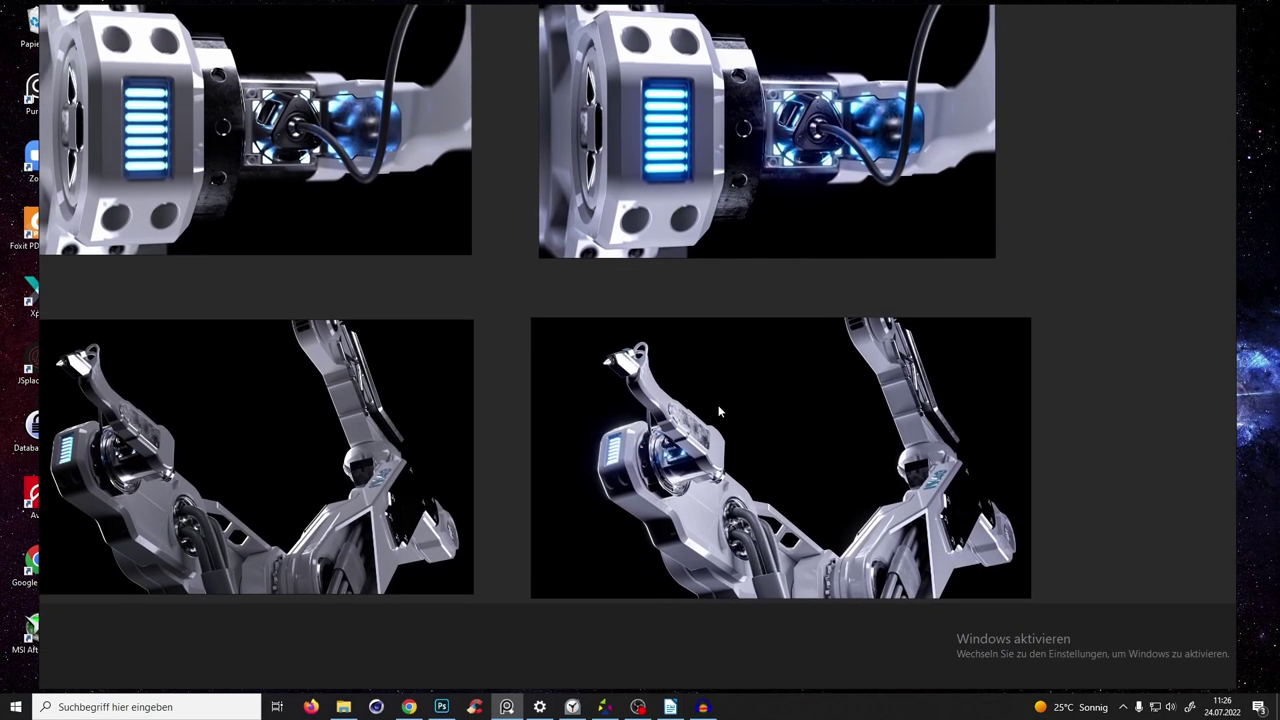
pyautogui.scroll(5, 720, 383)
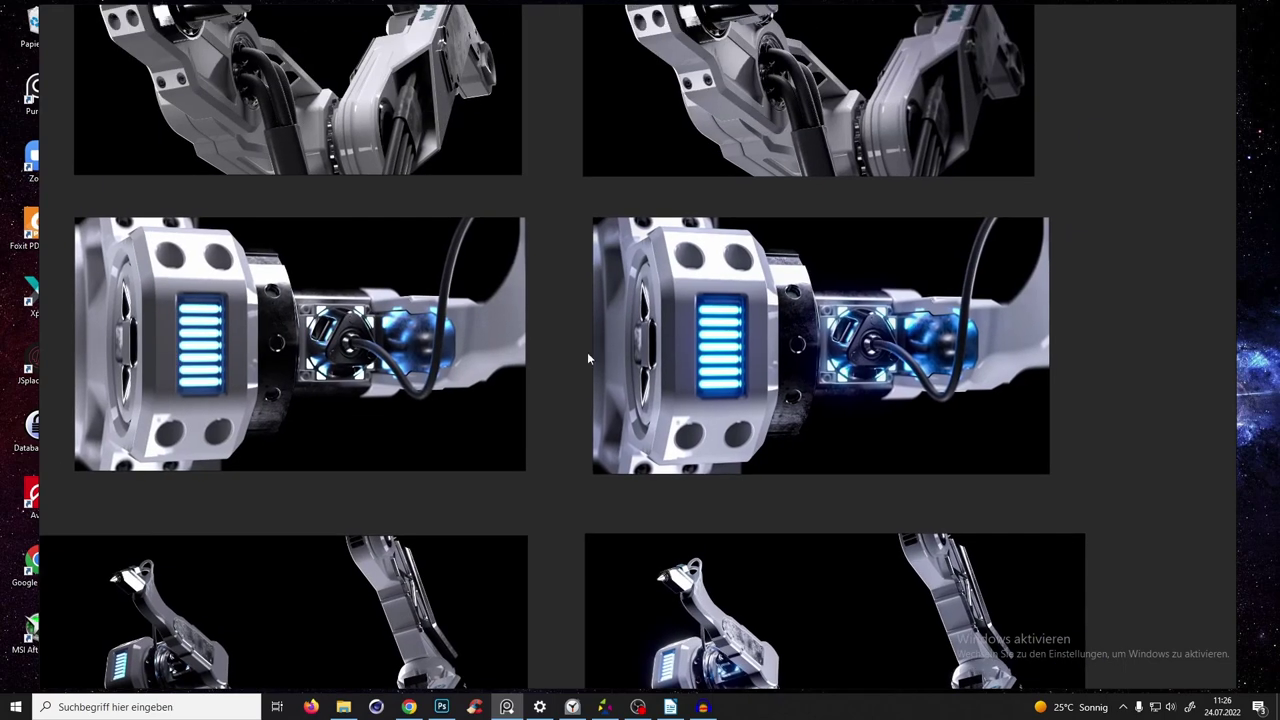
pyautogui.scroll(1, 697, 278)
pyautogui.scroll(-3, 690, 282)
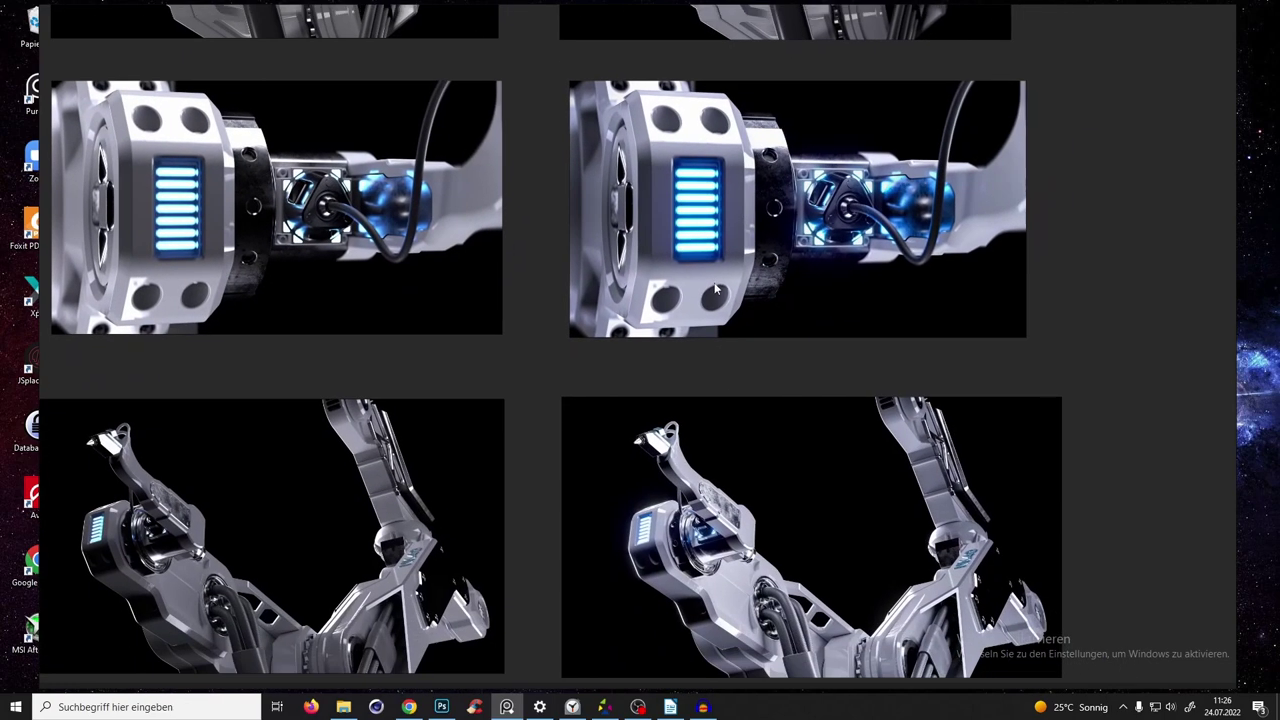
pyautogui.scroll(-1, 706, 410)
pyautogui.scroll(5, 740, 430)
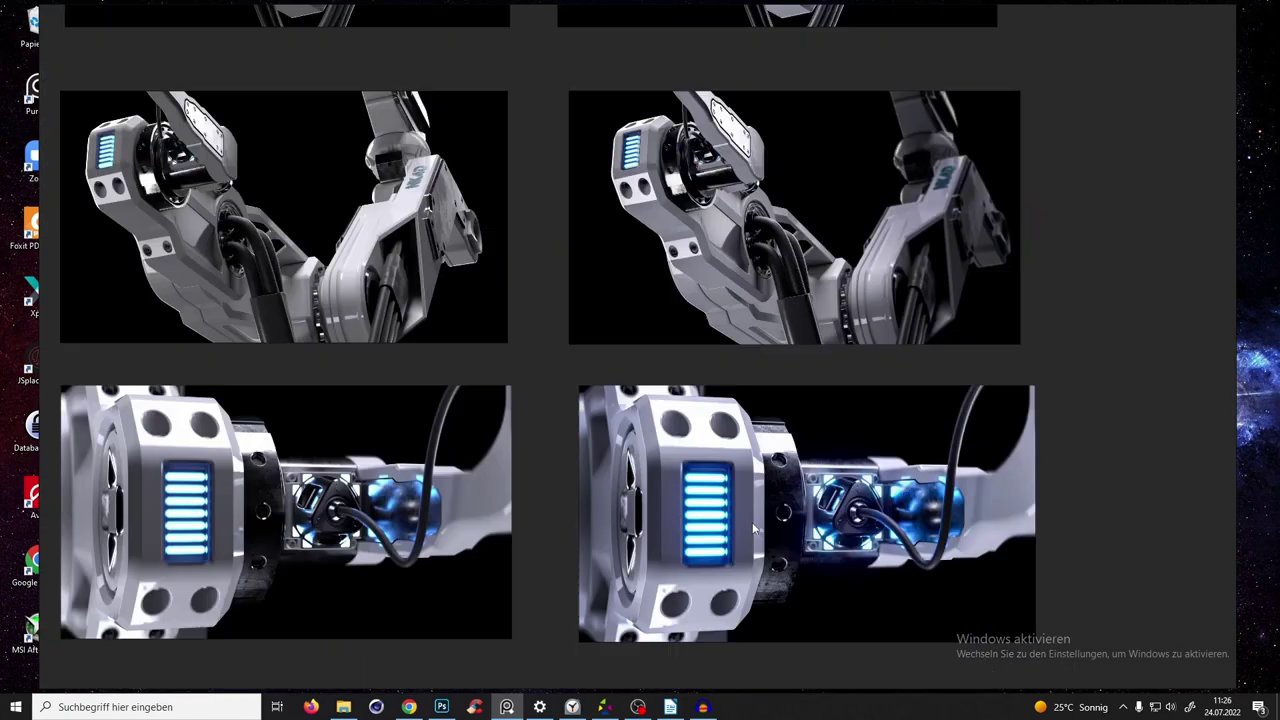
# Compare the sharpness of the rear arm in the raw and processed second-row renders, and review the remaining pairs again.
pyautogui.scroll(3, 632, 338)
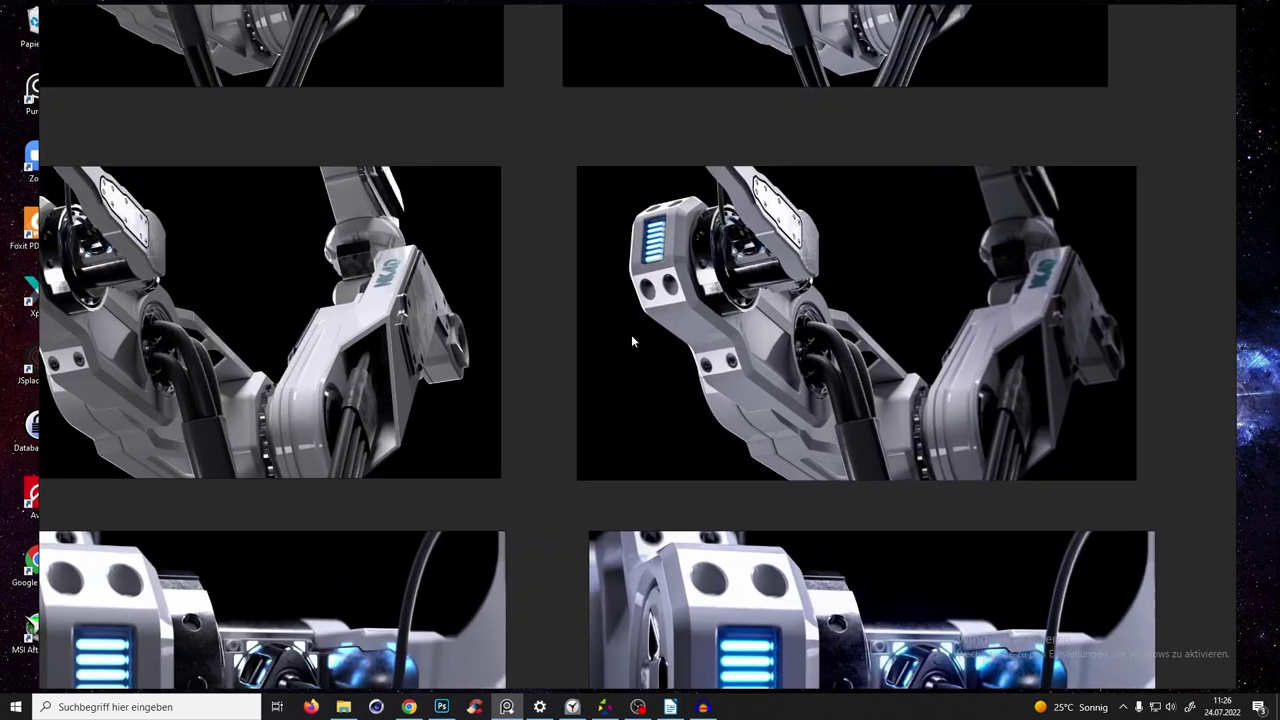
pyautogui.scroll(1, 840, 362)
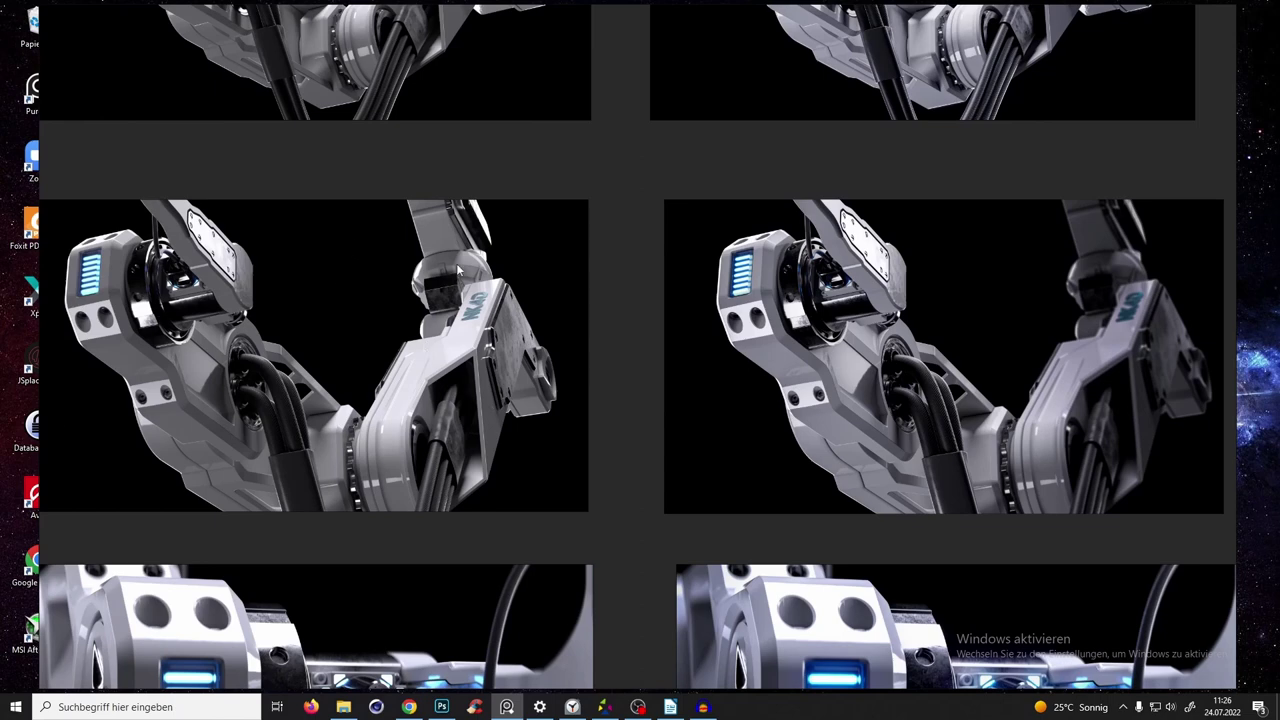
pyautogui.hscroll(1, 958, 360)
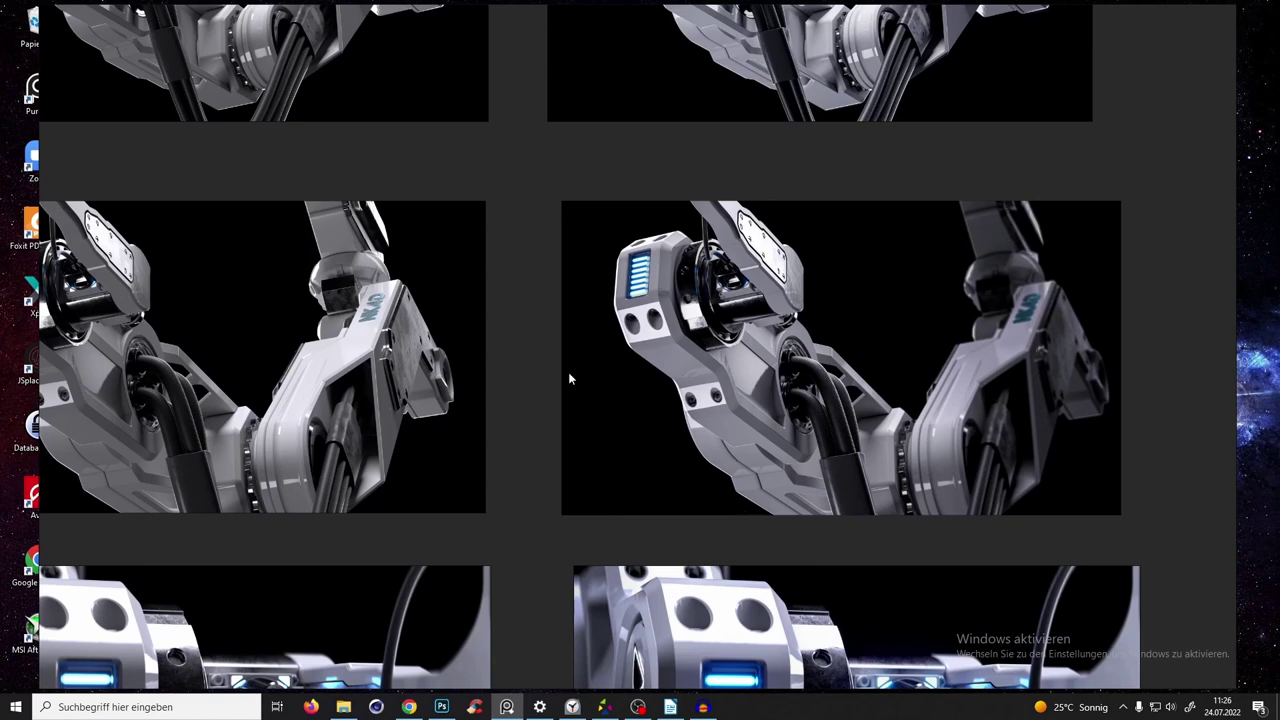
pyautogui.moveTo(441, 707)
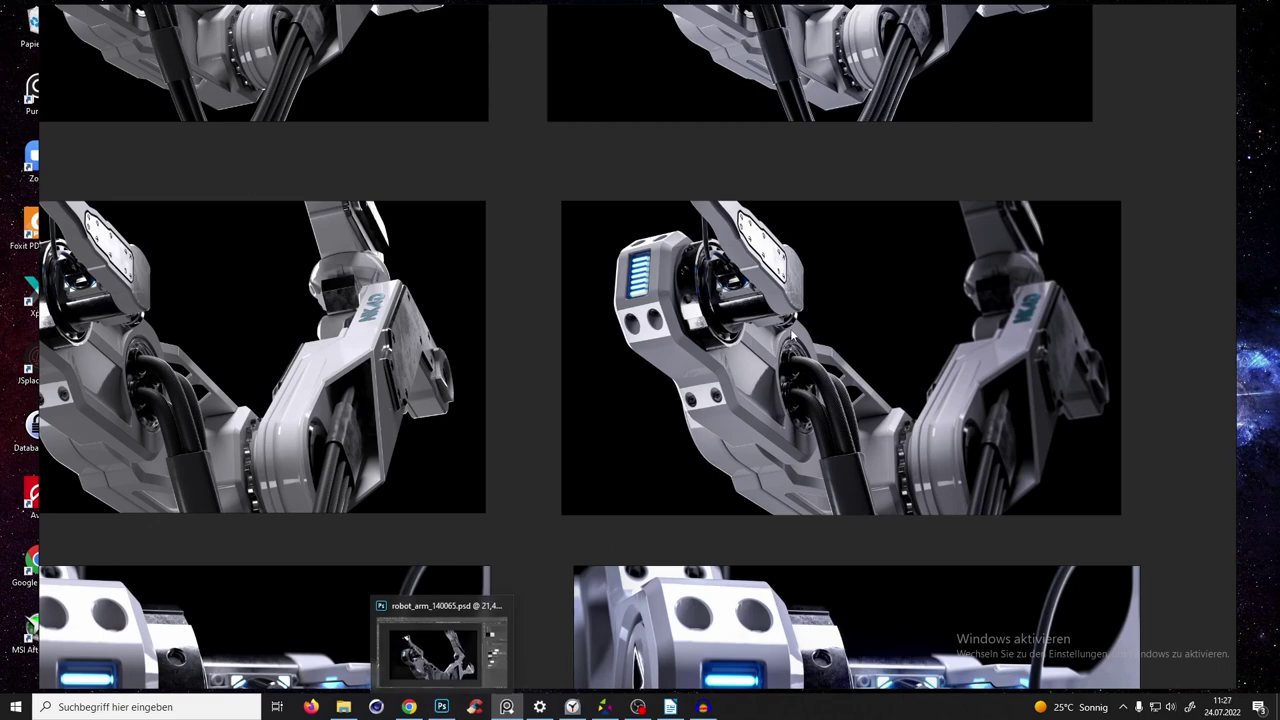
pyautogui.scroll(3, 801, 282)
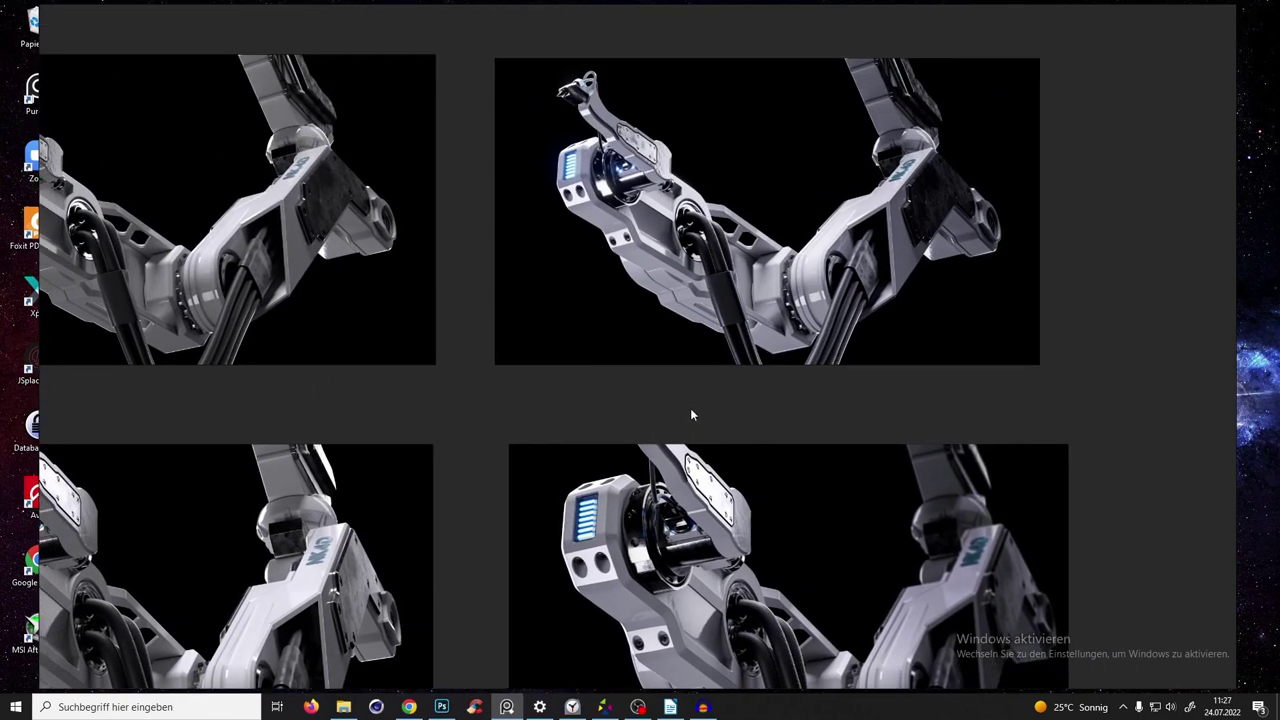
pyautogui.scroll(-3, 690, 410)
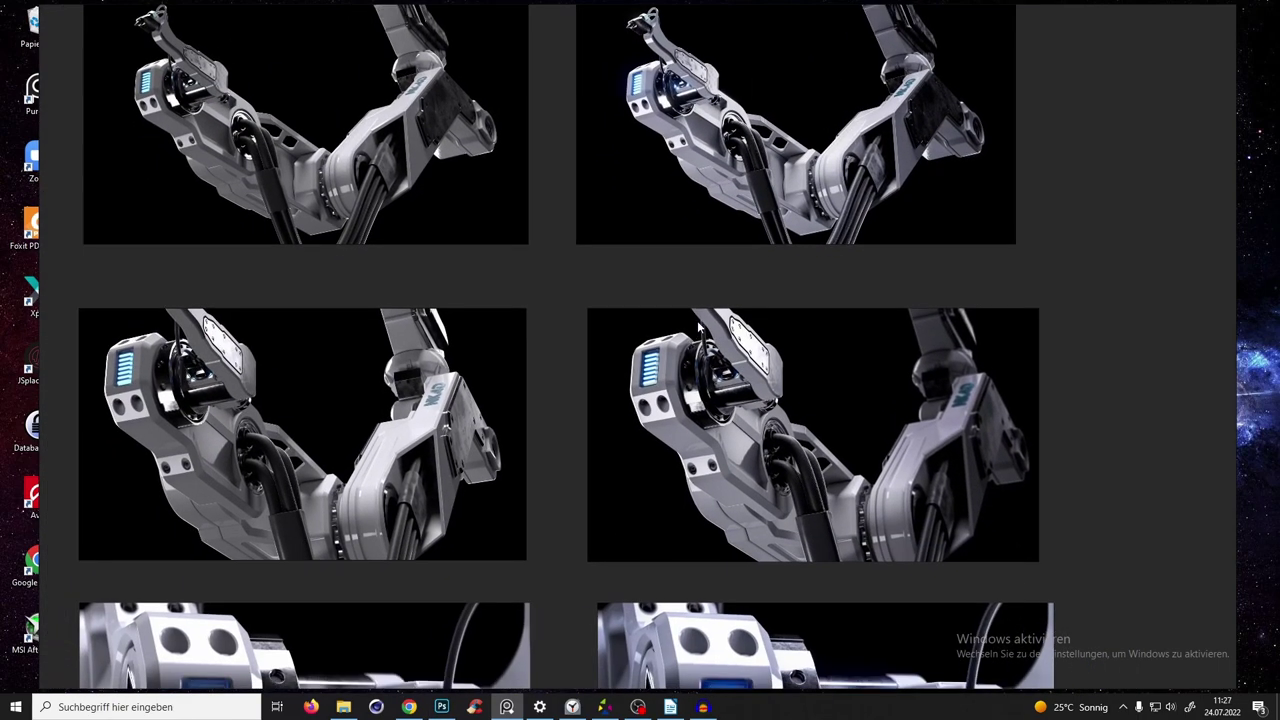
pyautogui.scroll(-1, 540, 240)
pyautogui.scroll(-4, 602, 371)
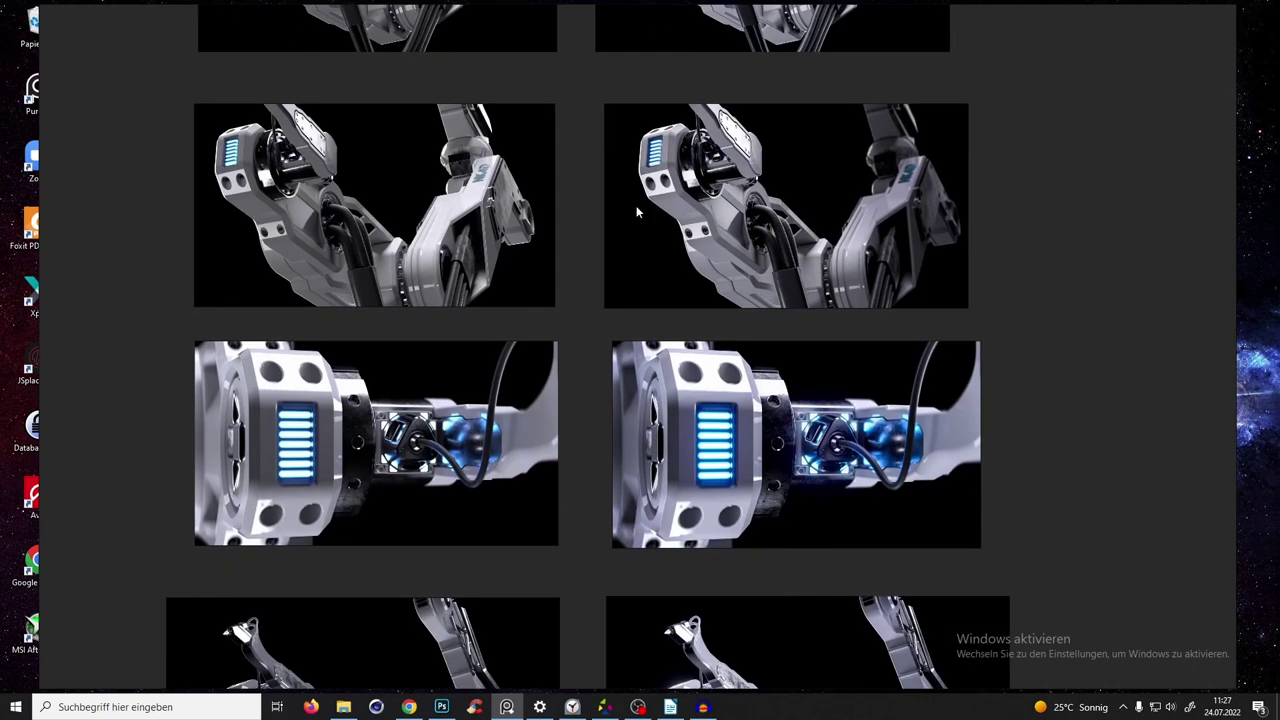
pyautogui.scroll(-1, 550, 320)
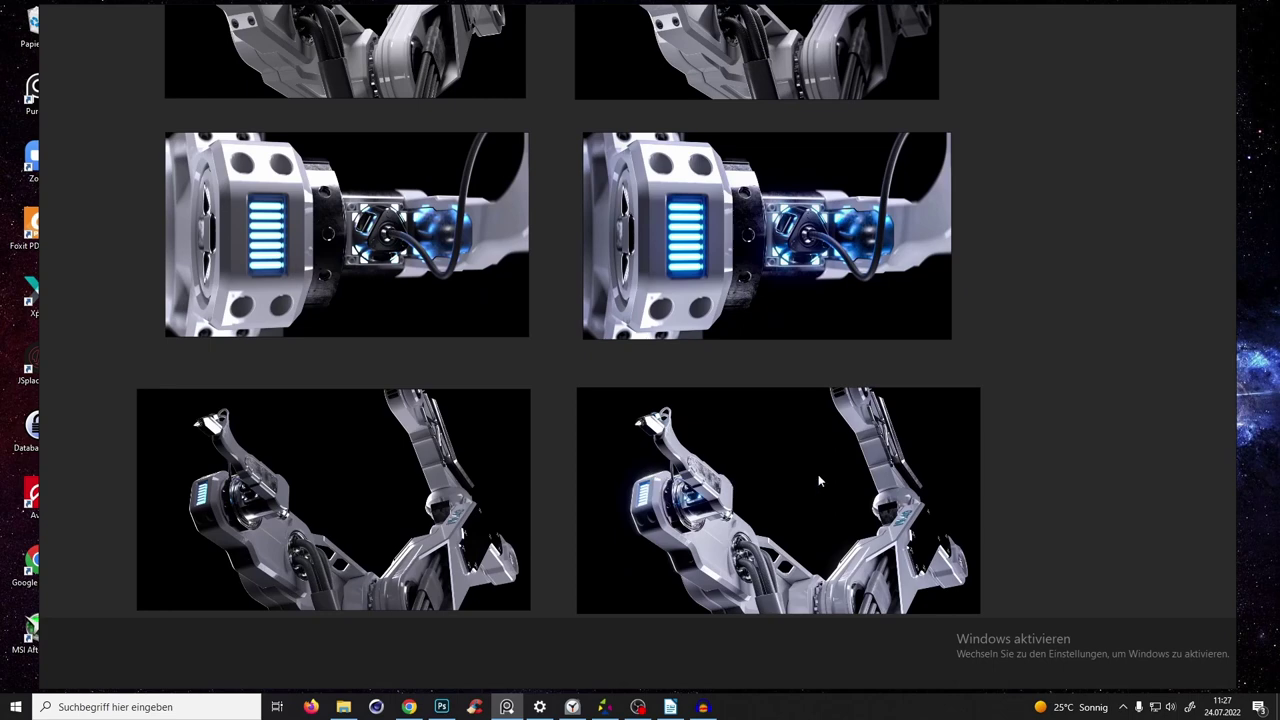
pyautogui.scroll(2, 680, 420)
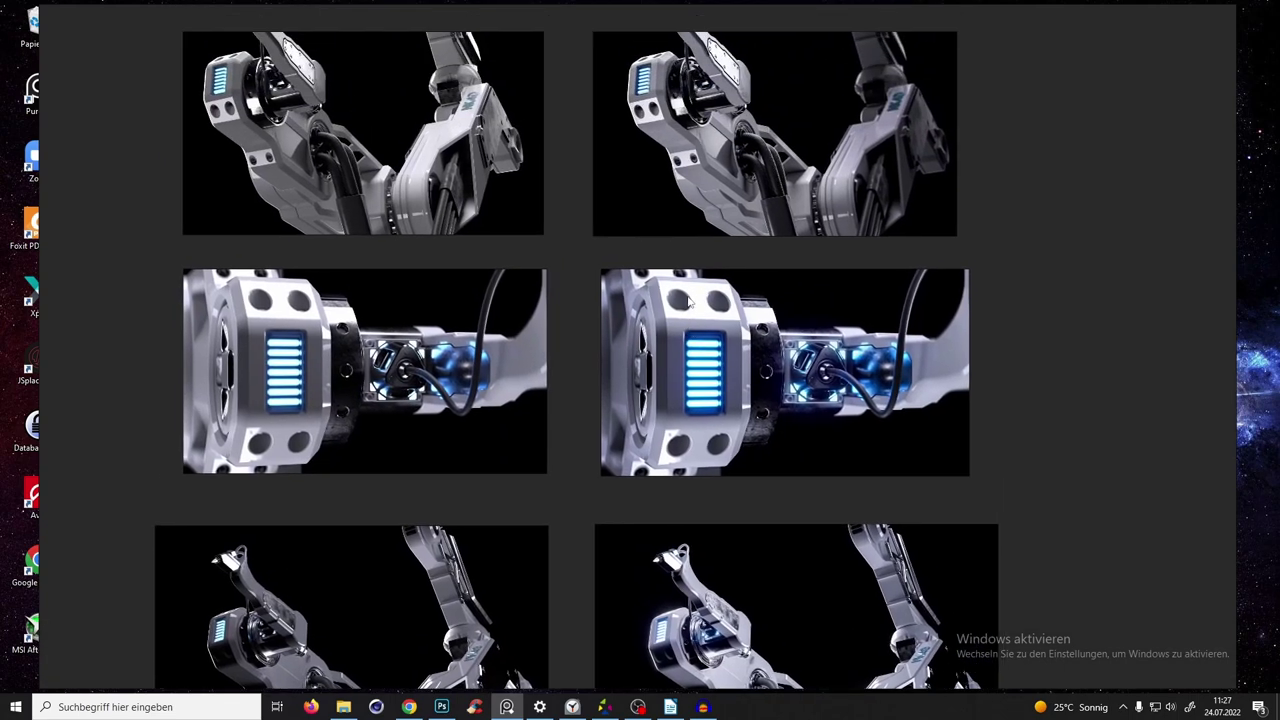
pyautogui.scroll(3, 688, 302)
pyautogui.scroll(-3, 680, 350)
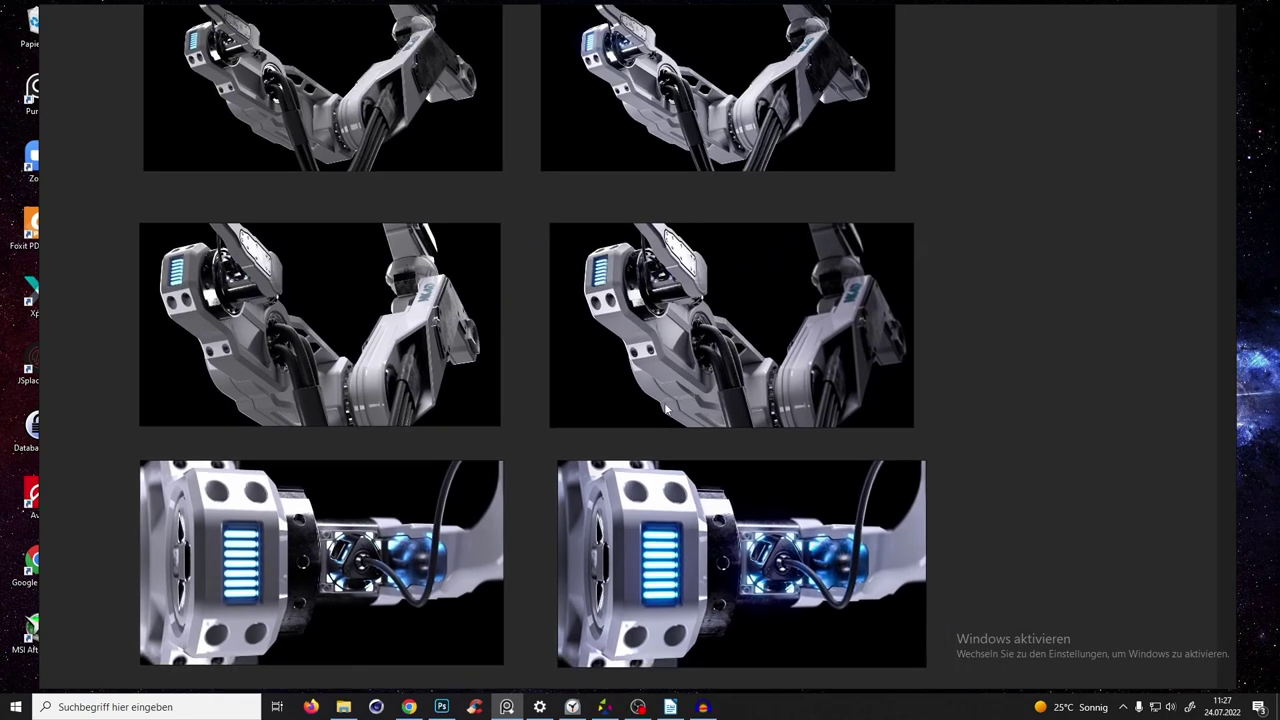
pyautogui.scroll(-2, 662, 351)
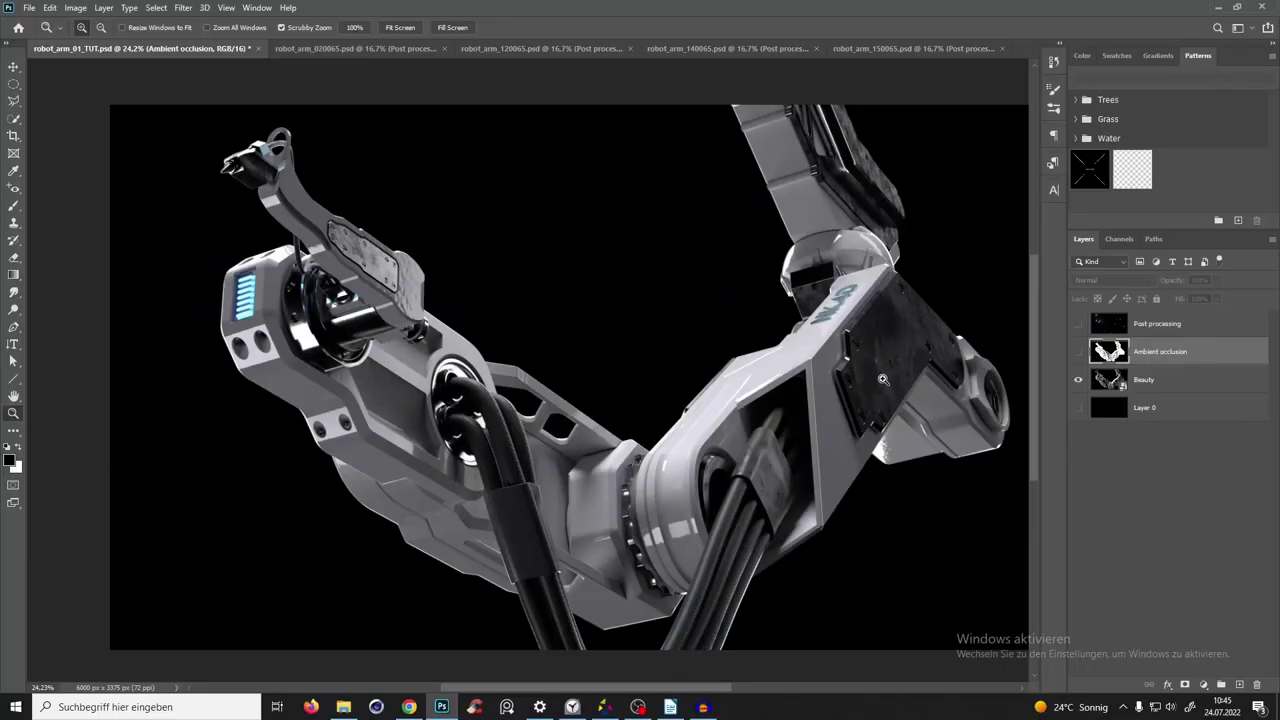
# In Photoshop, review the render pass layers of the five open robot arm documents, ending on robot_arm_01_TUT.psd.
pyautogui.click(355, 49)
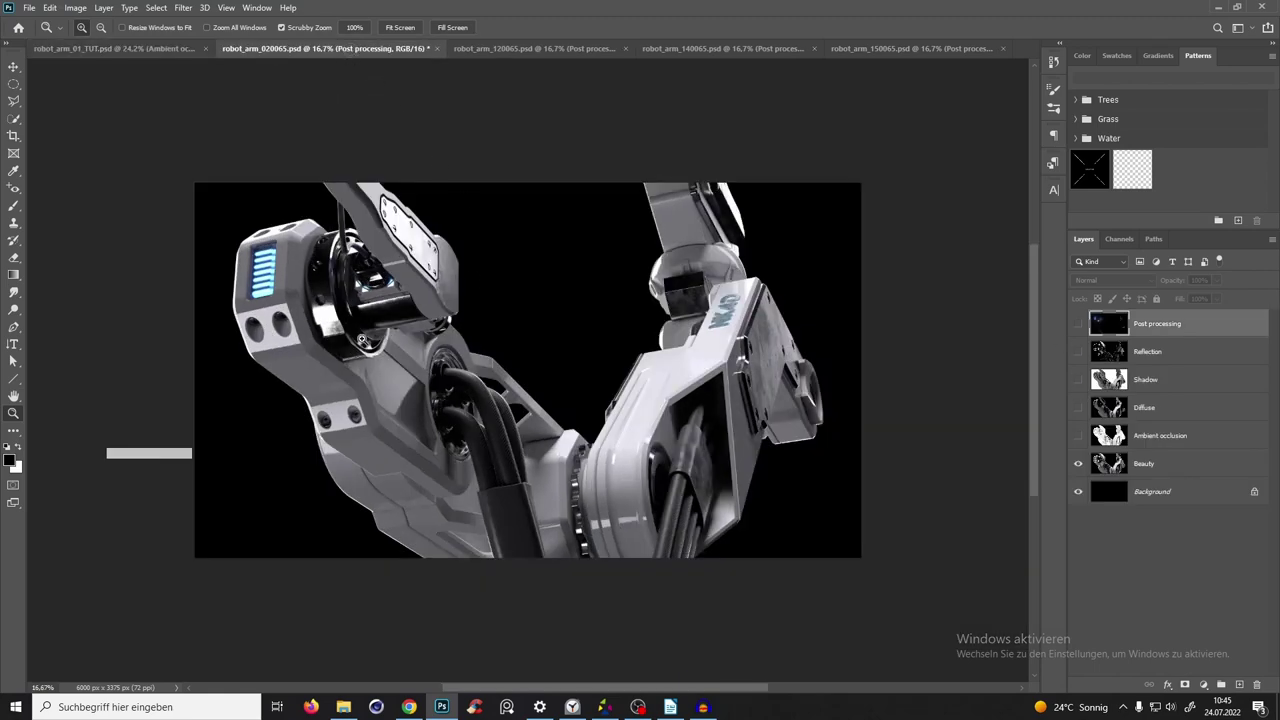
pyautogui.click(536, 49)
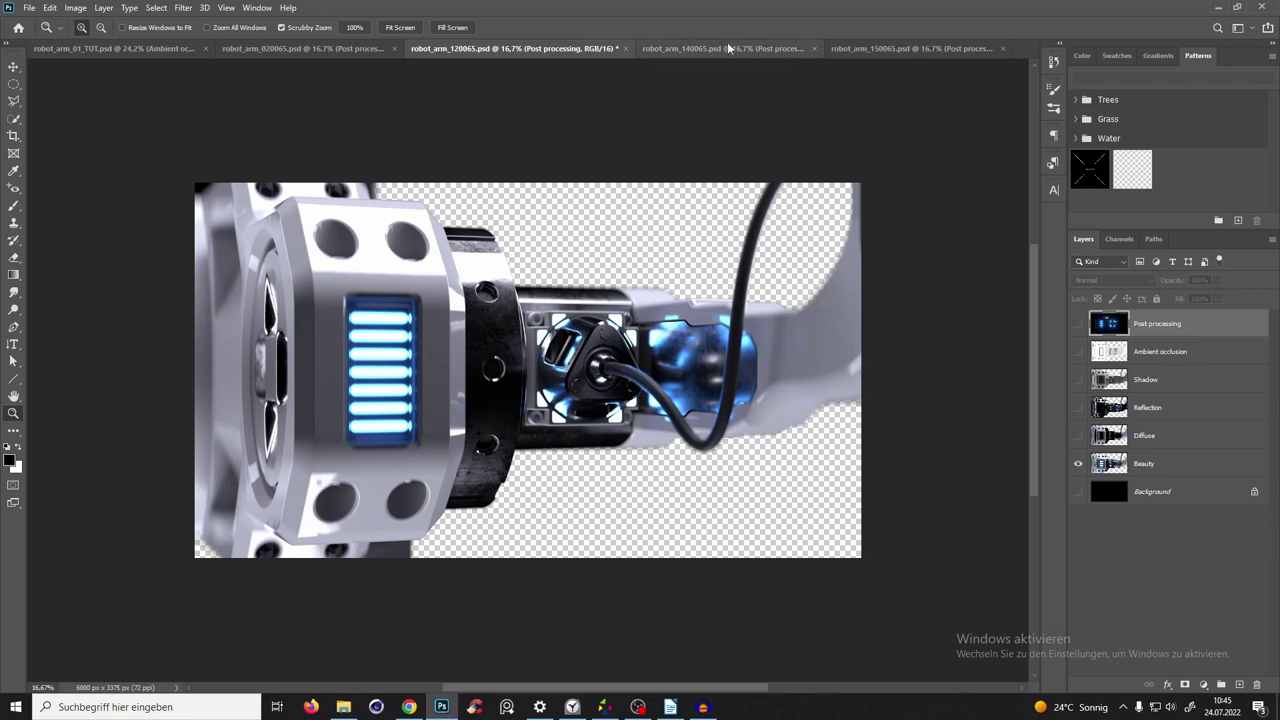
pyautogui.click(671, 46)
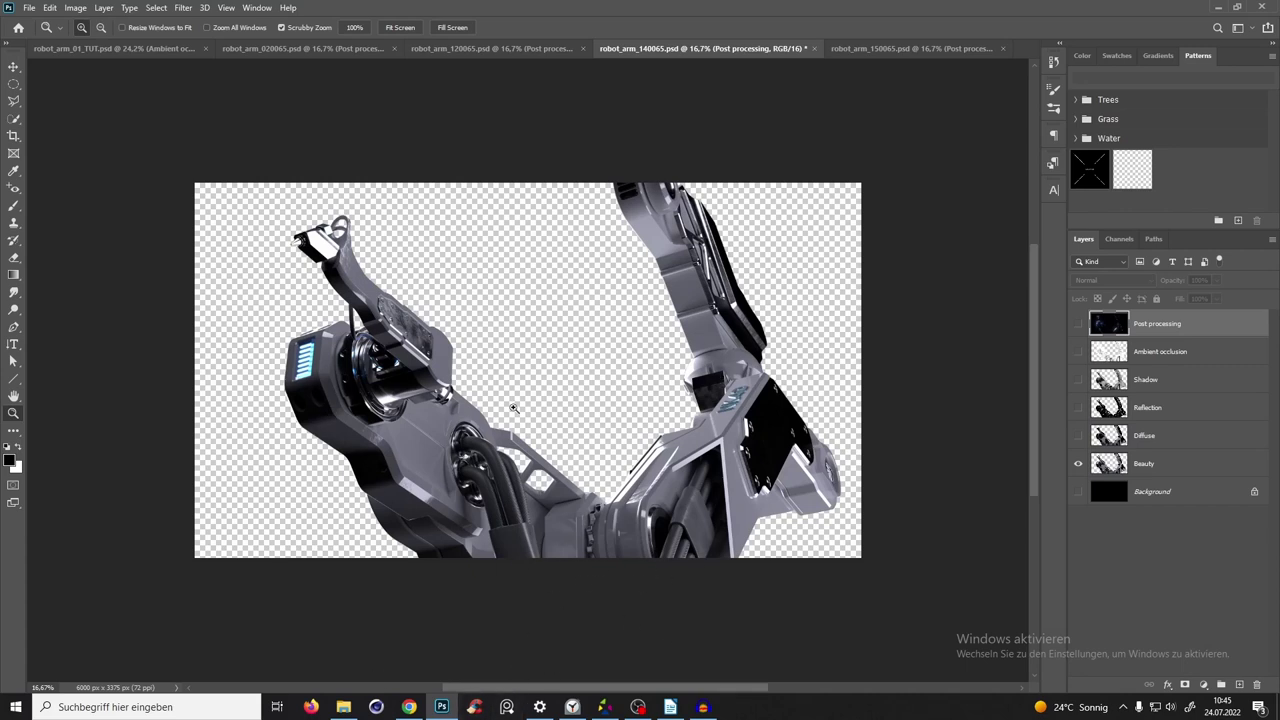
pyautogui.click(889, 44)
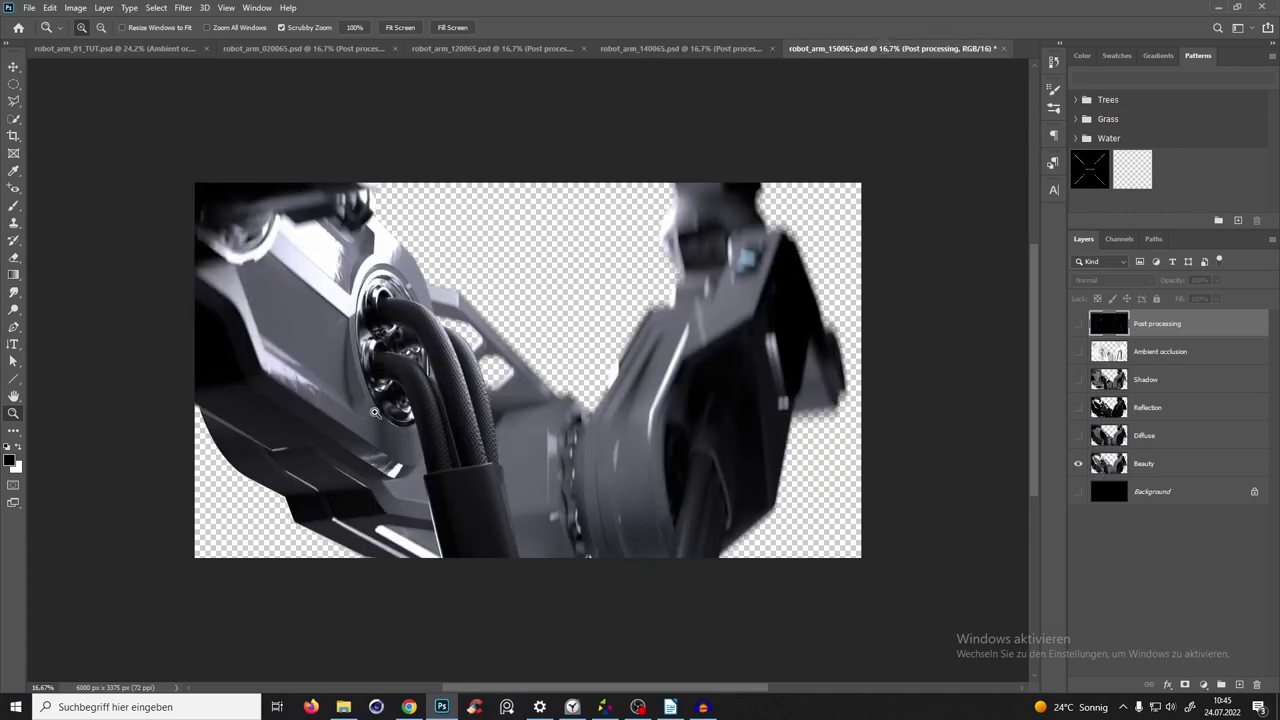
pyautogui.click(116, 48)
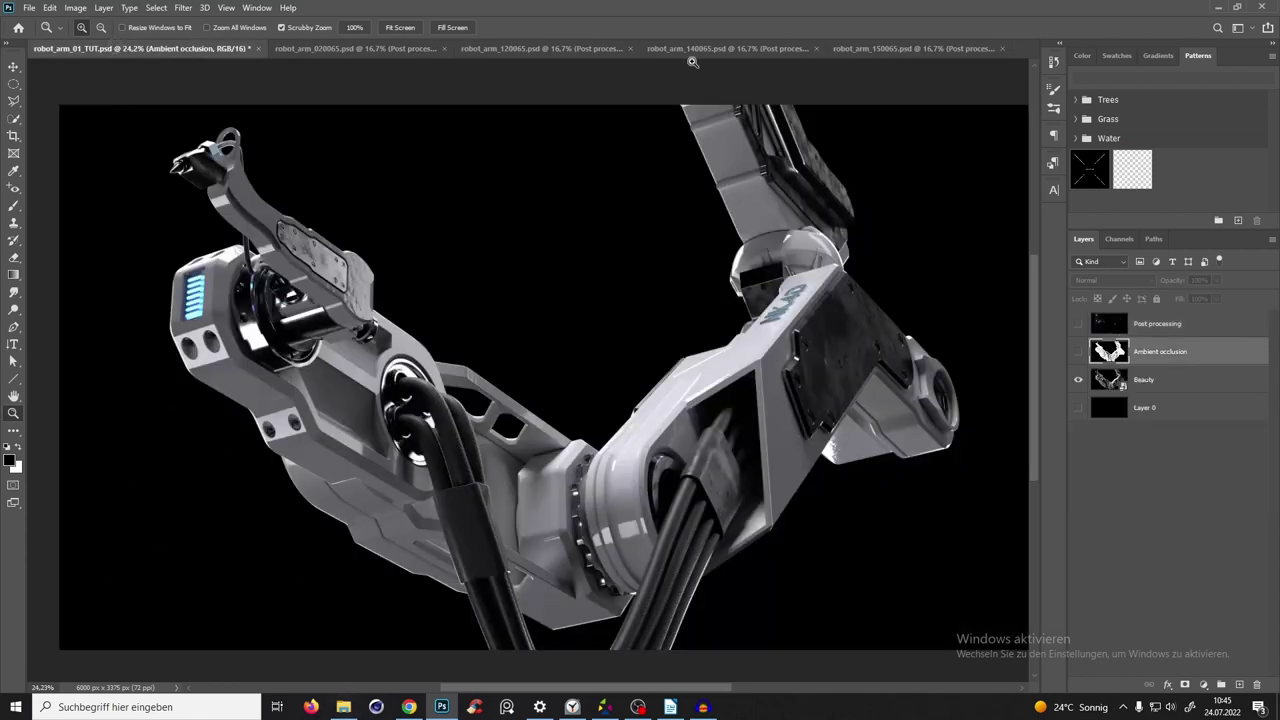
pyautogui.click(861, 47)
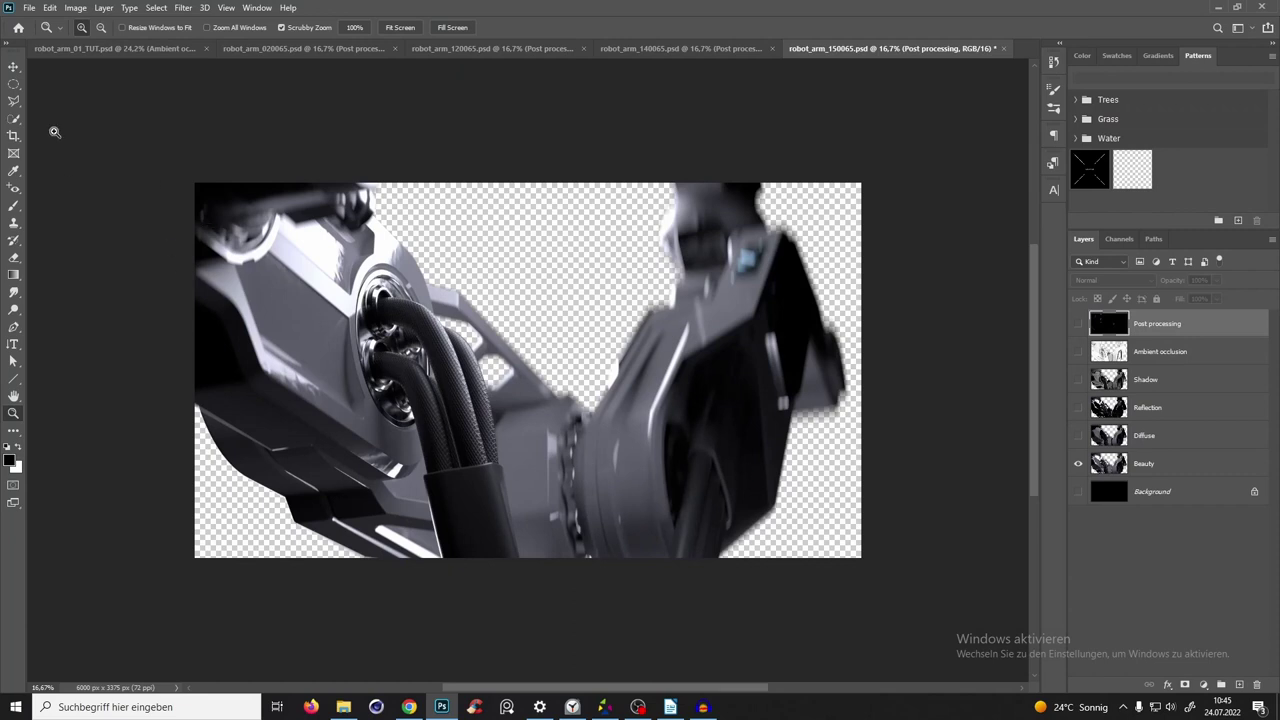
pyautogui.click(128, 50)
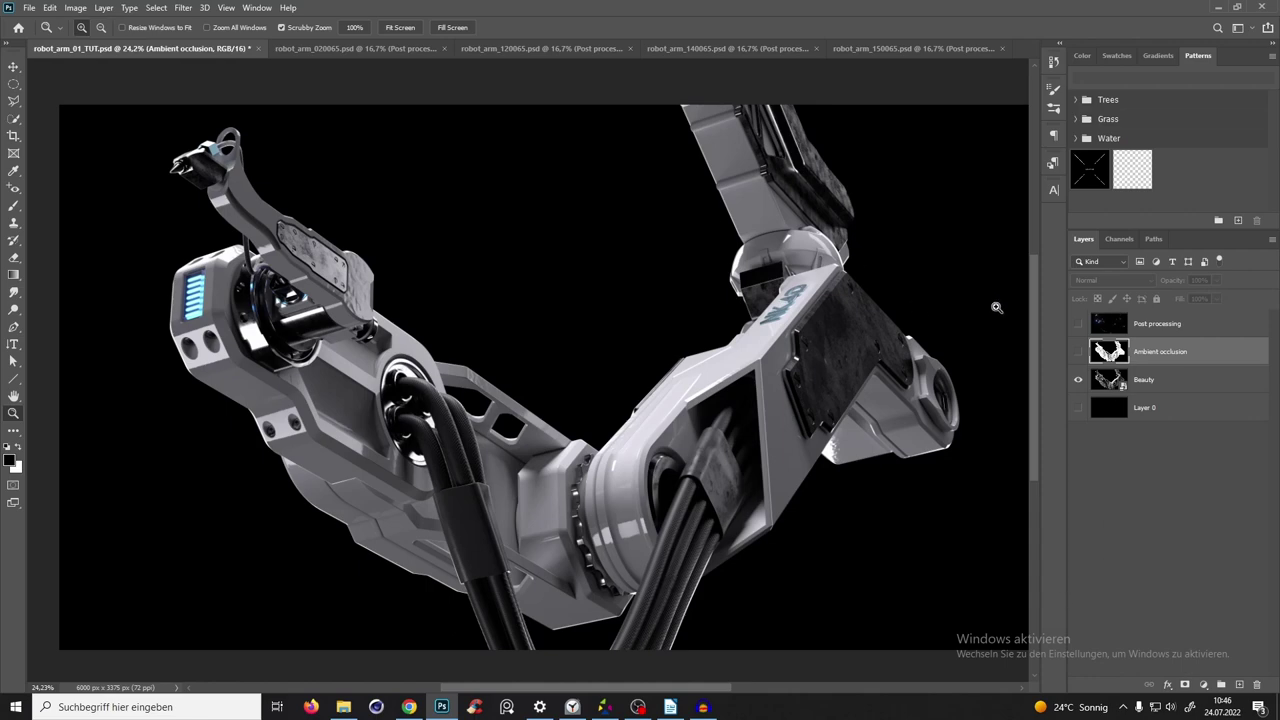
# Show the Ambient occlusion layer, set its blend mode to Multiply, and compare the render with and without it.
pyautogui.click(1077, 352)
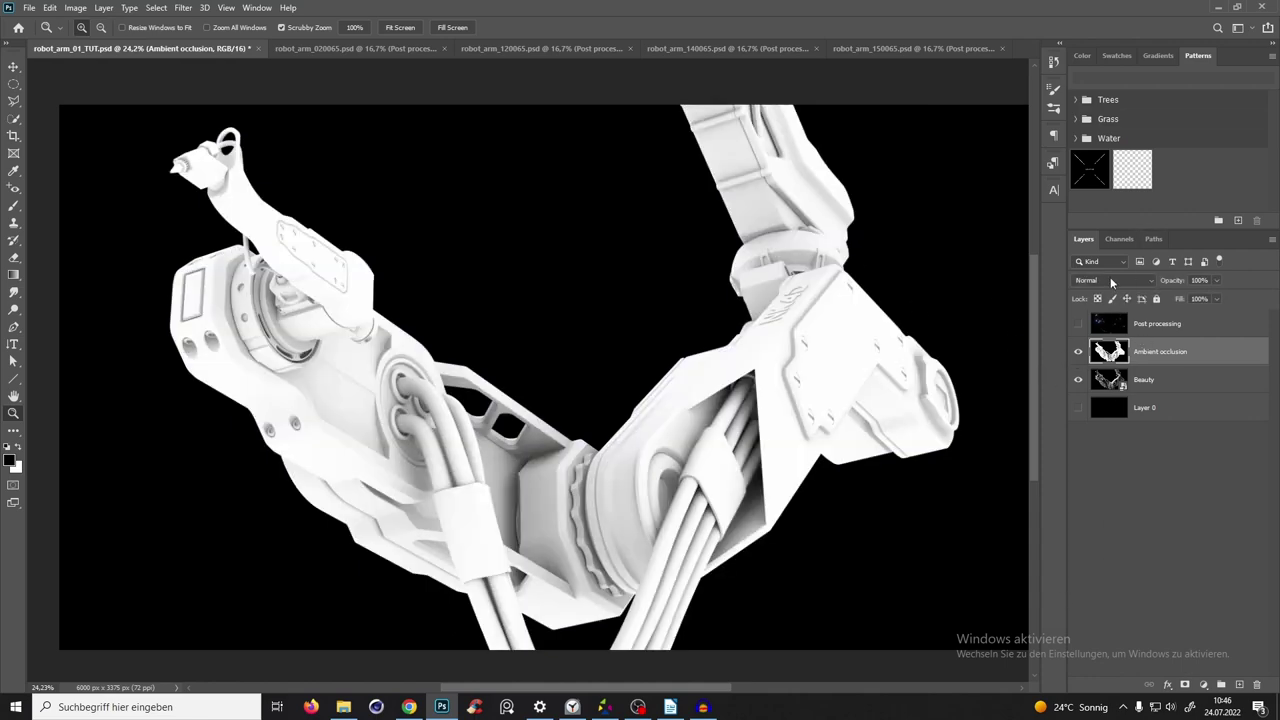
pyautogui.click(1110, 280)
pyautogui.click(1100, 330)
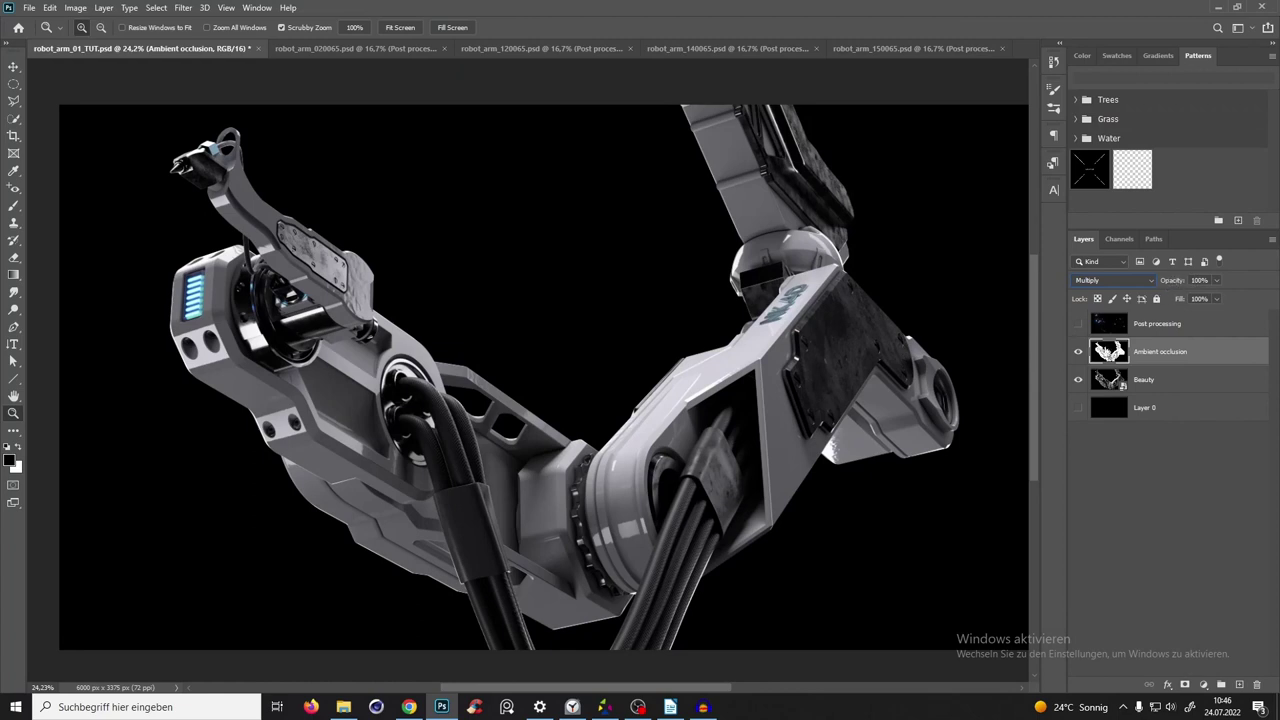
pyautogui.click(1077, 352)
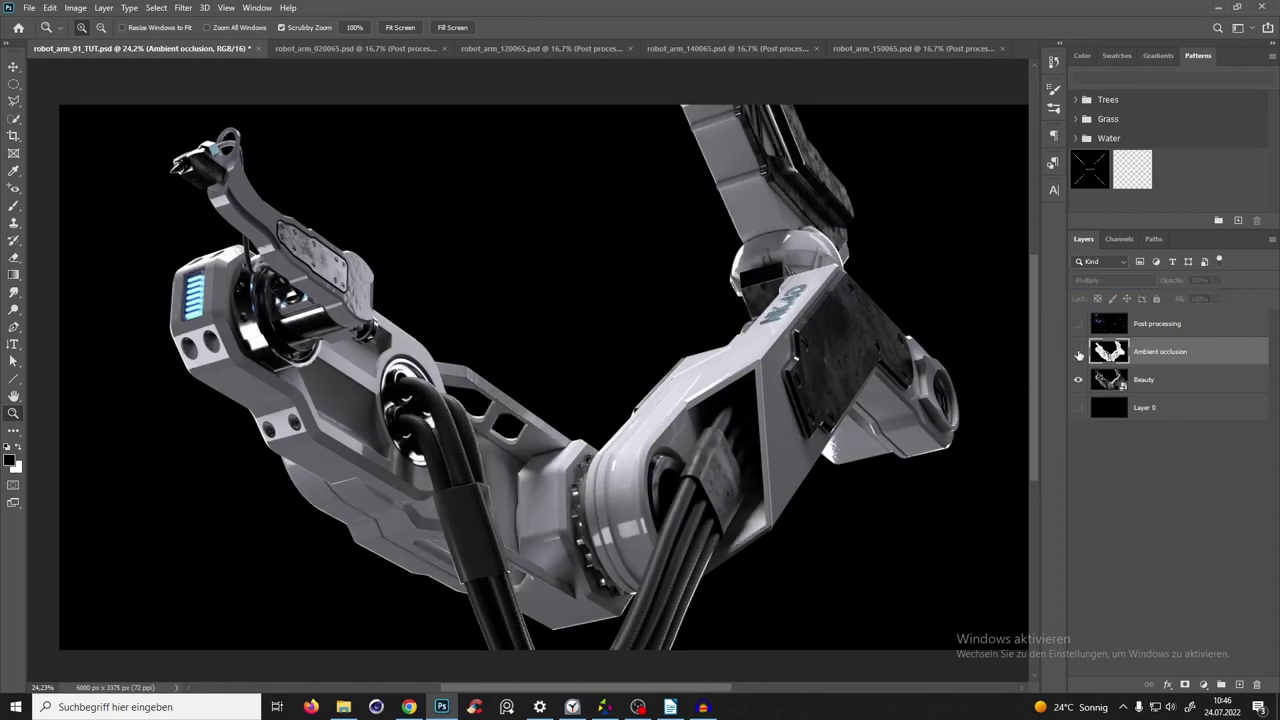
pyautogui.click(1078, 352)
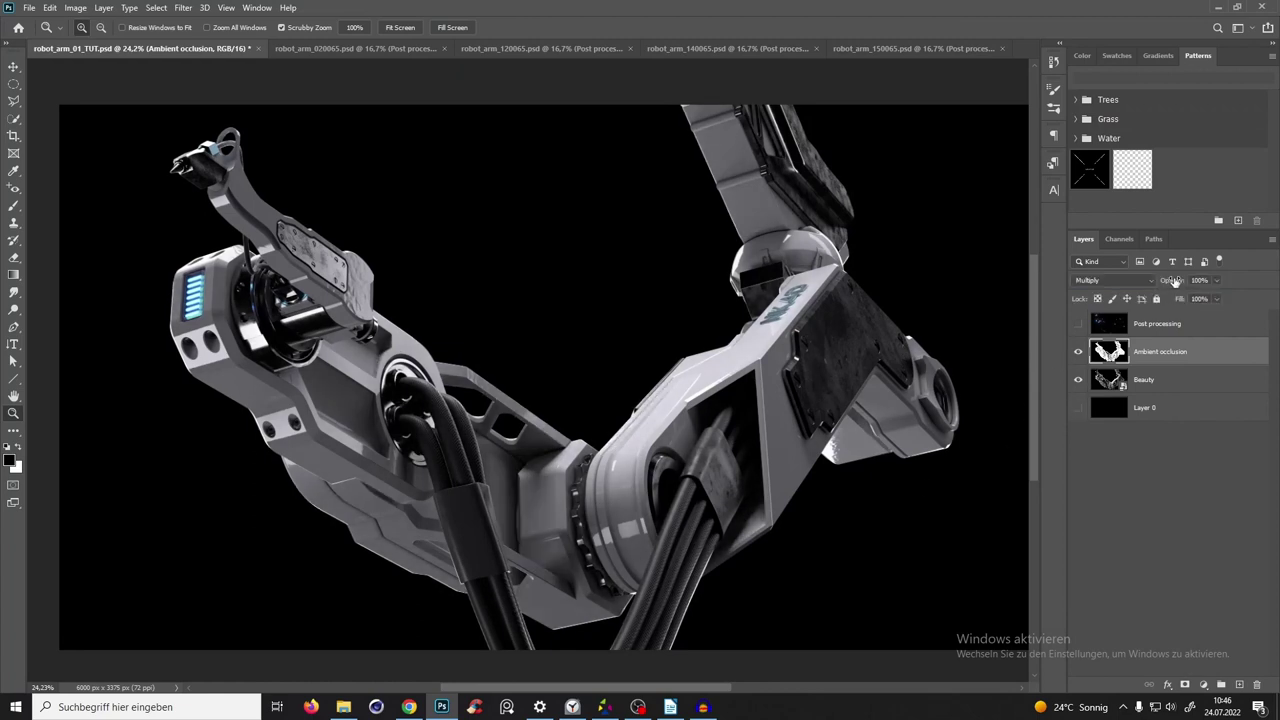
# Reduce the Ambient occlusion layer's opacity to 36%.
pyautogui.press('3')
pyautogui.press('8')
pyautogui.press('3')
pyautogui.press('6')
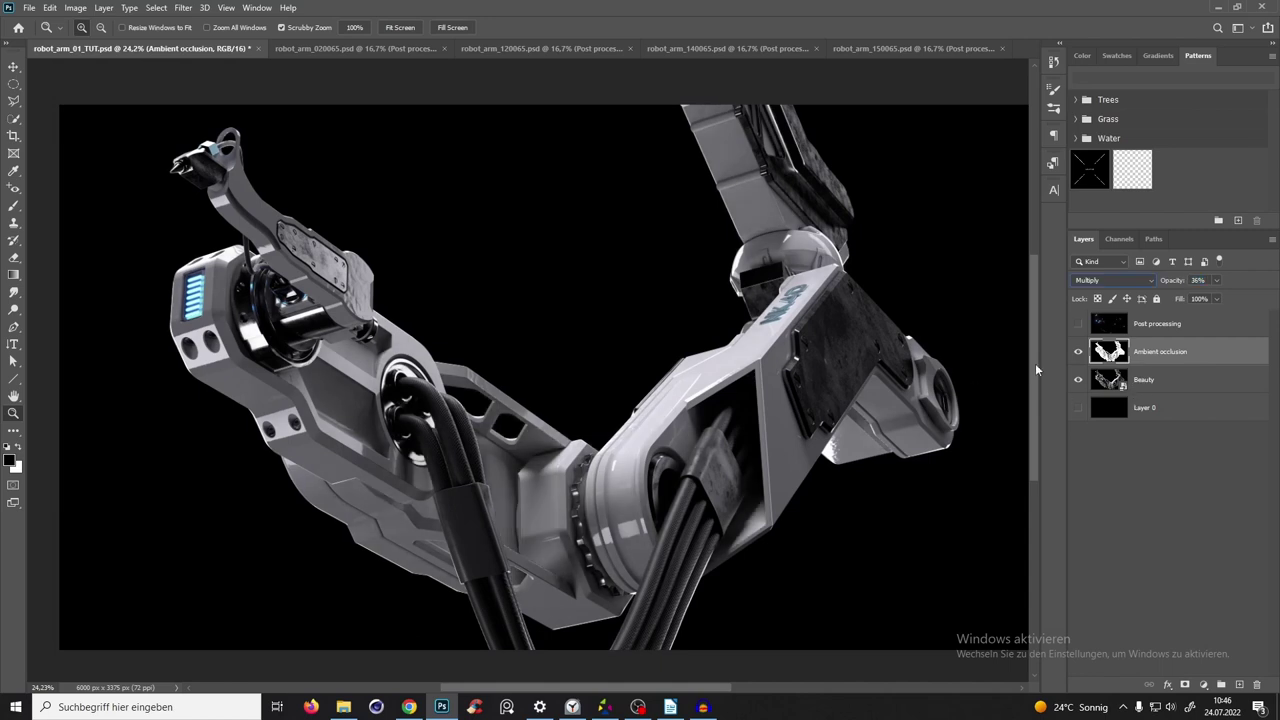
pyautogui.click(1078, 352)
# Convert the Beauty layer to a smart object and open the Camera Raw Filter for it.
pyautogui.click(1178, 381)
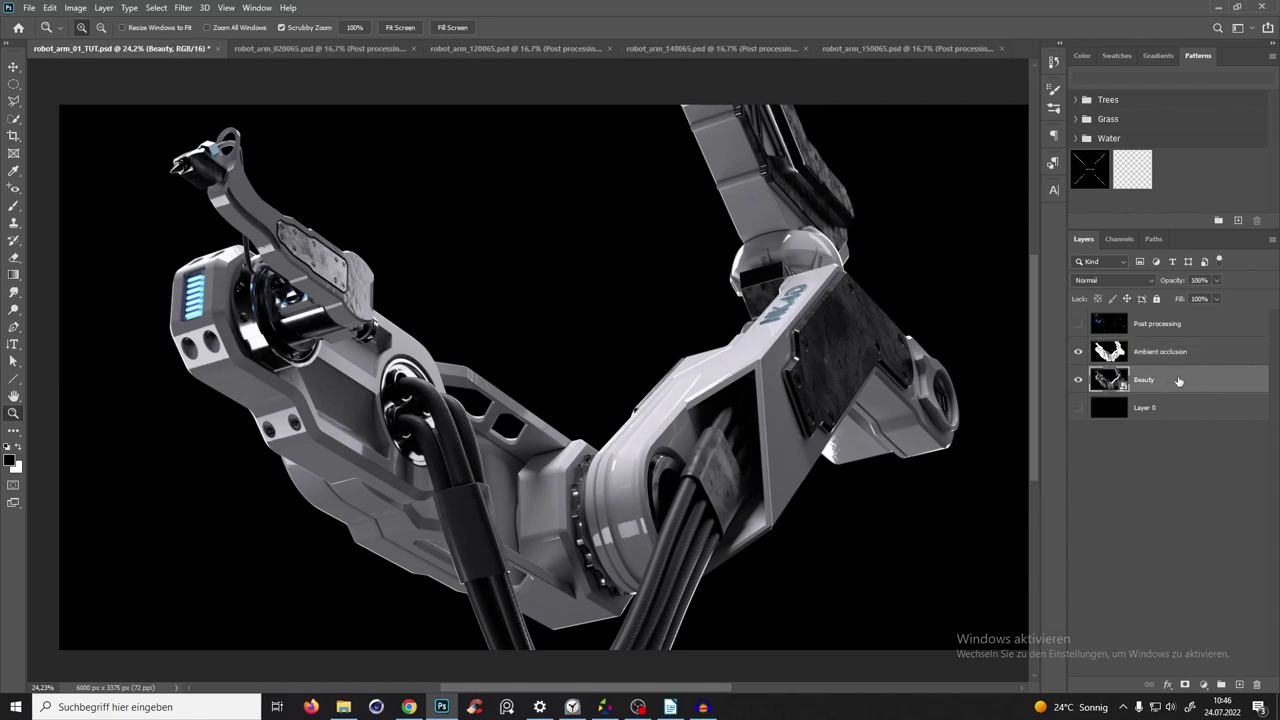
pyautogui.rightClick(1143, 379)
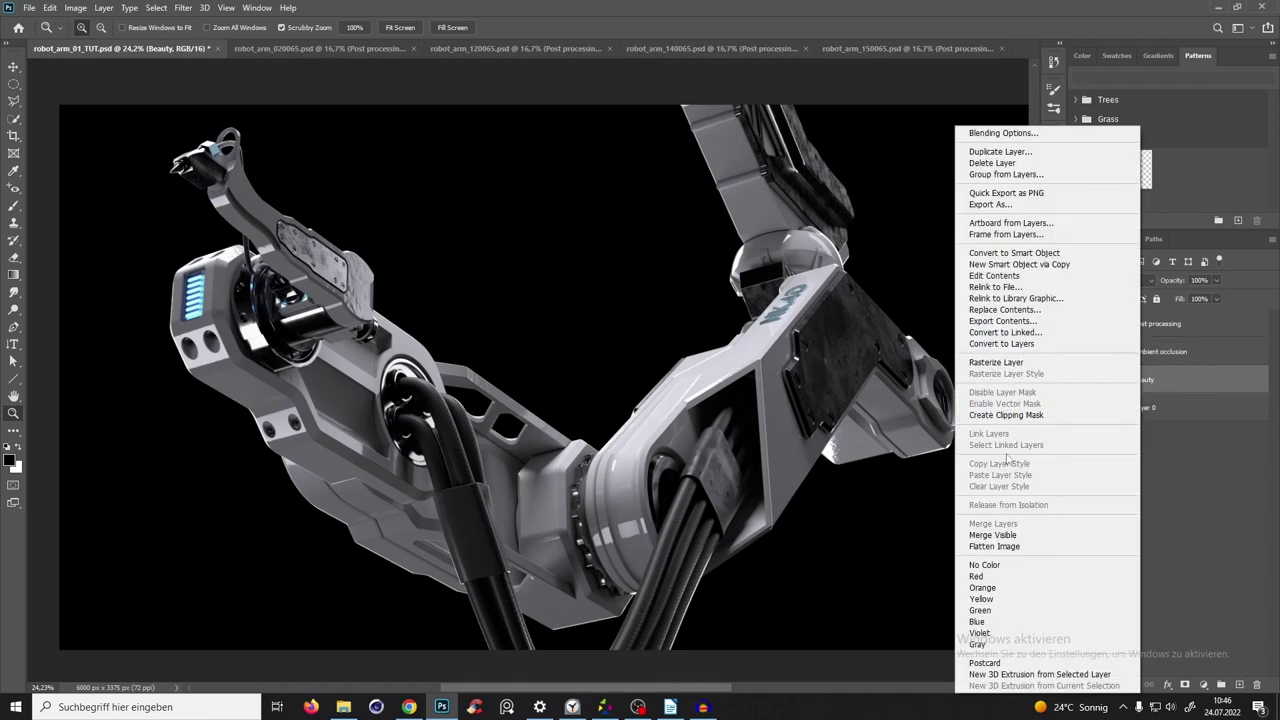
pyautogui.click(1006, 253)
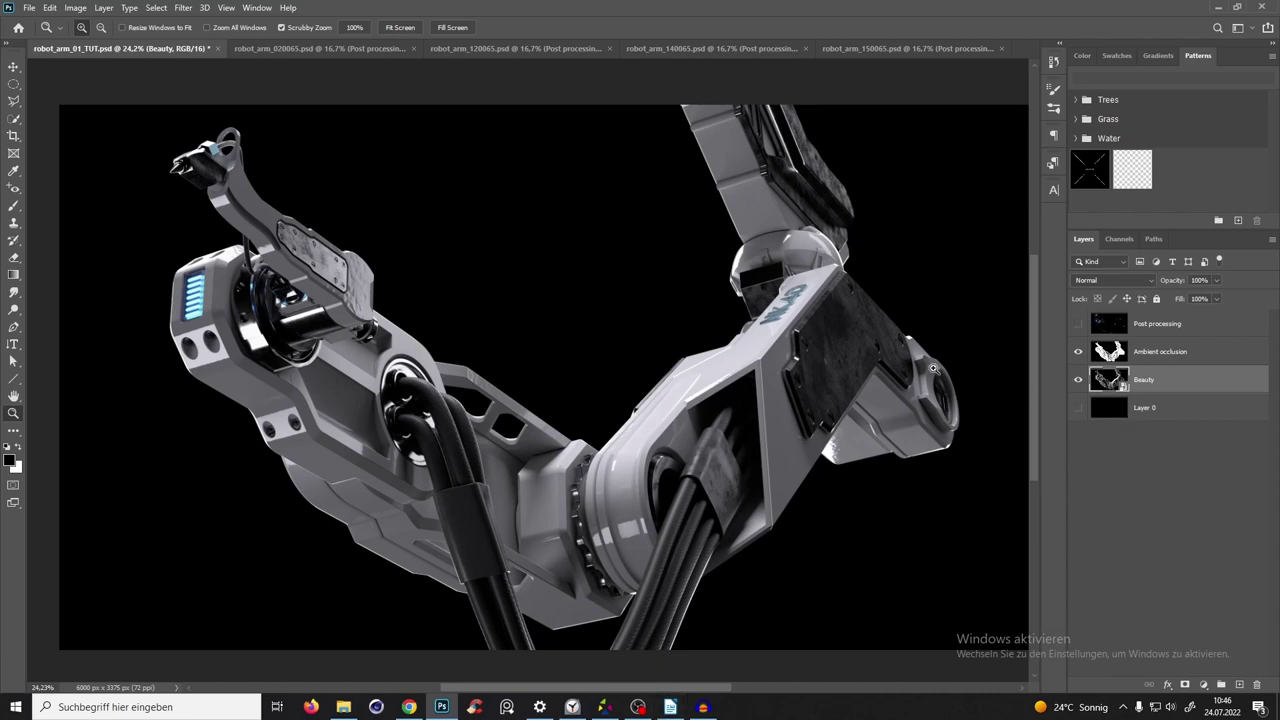
pyautogui.click(183, 7)
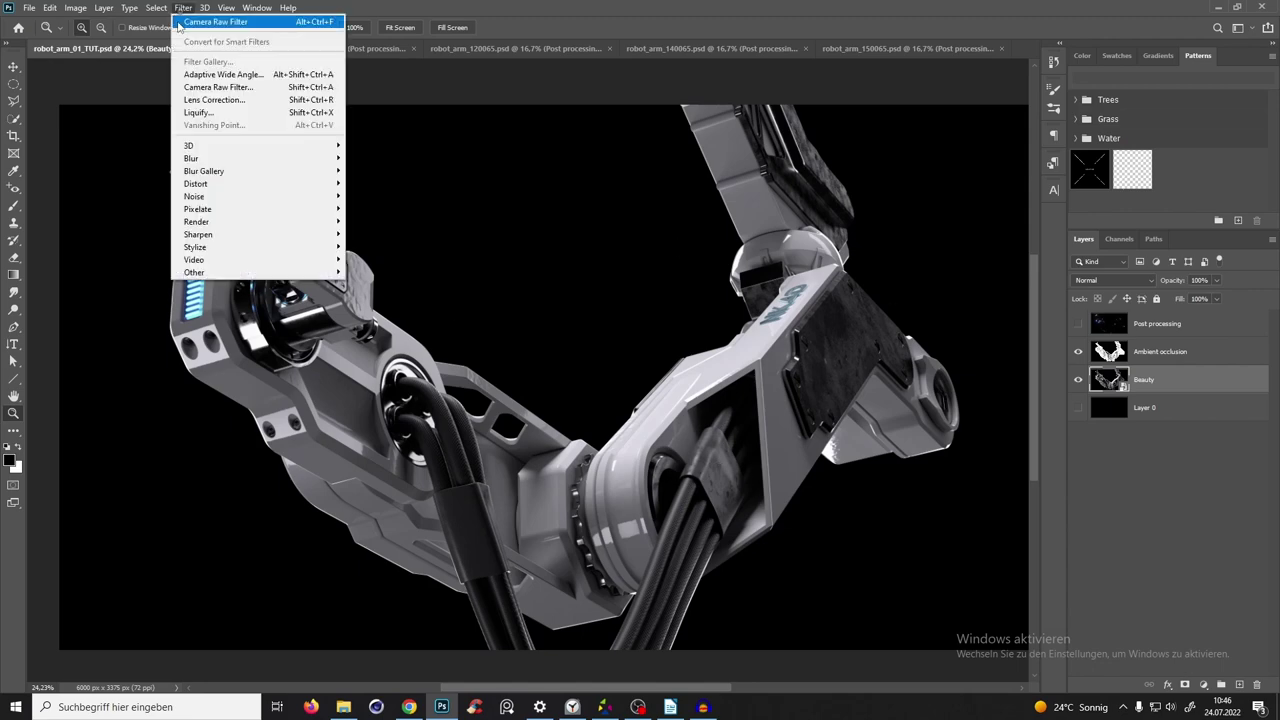
pyautogui.click(216, 87)
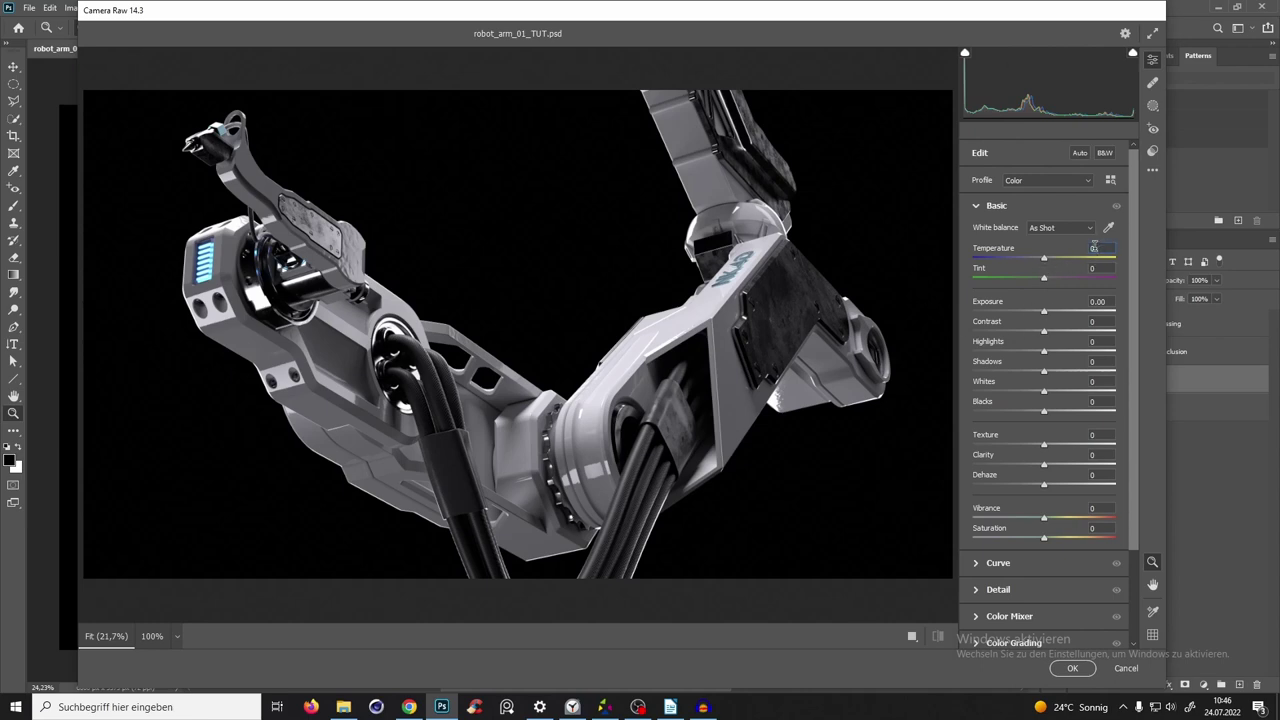
# Try cooler and warmer white balances on the render and set the temperature to -3.
pyautogui.press('Down')
pyautogui.press('Down')
pyautogui.hotkey('shift', 'Down')
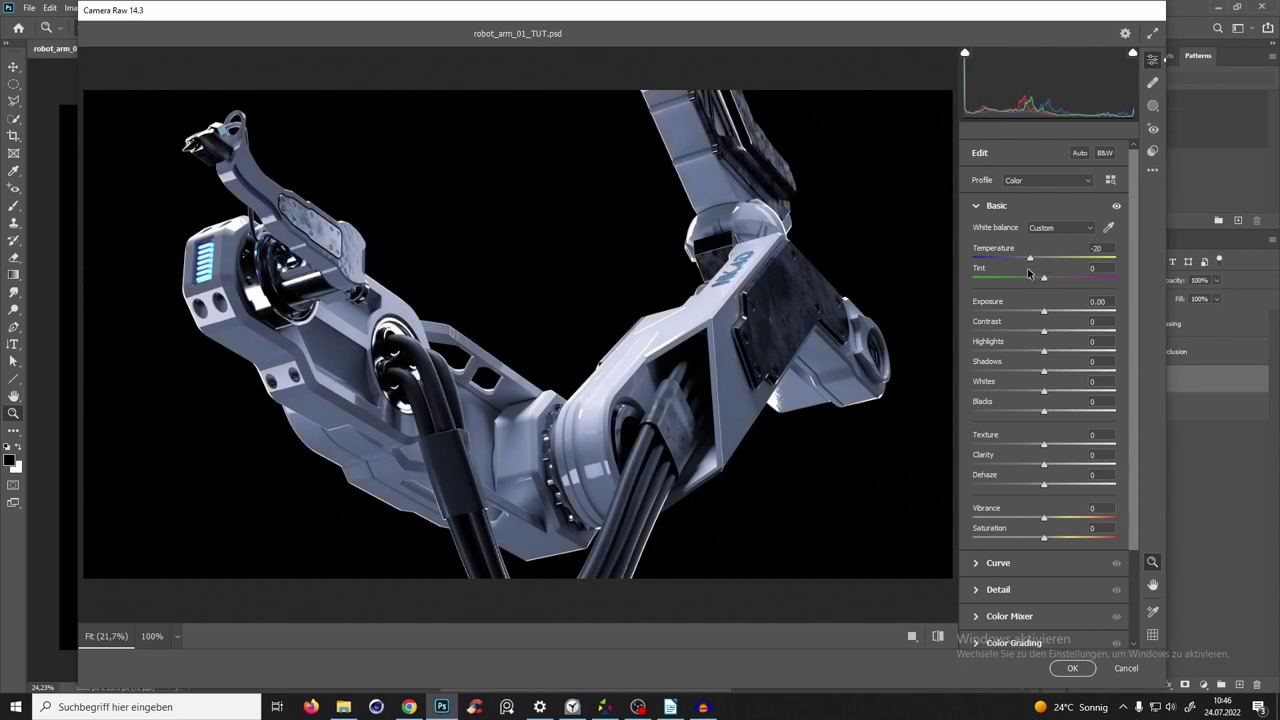
pyautogui.press('Up')
pyautogui.press('Up')
pyautogui.press('Up')
pyautogui.press('Up')
pyautogui.press('Up')
pyautogui.press('Up')
pyautogui.press('Up')
pyautogui.press('Down')
pyautogui.press('Down')
# Adjust the tones to Exposure +0.70, Contrast +15, Highlights -15, Shadows +10, Whites +21 and Blacks -50.
pyautogui.moveTo(1042, 314); pyautogui.dragTo(1051, 326)
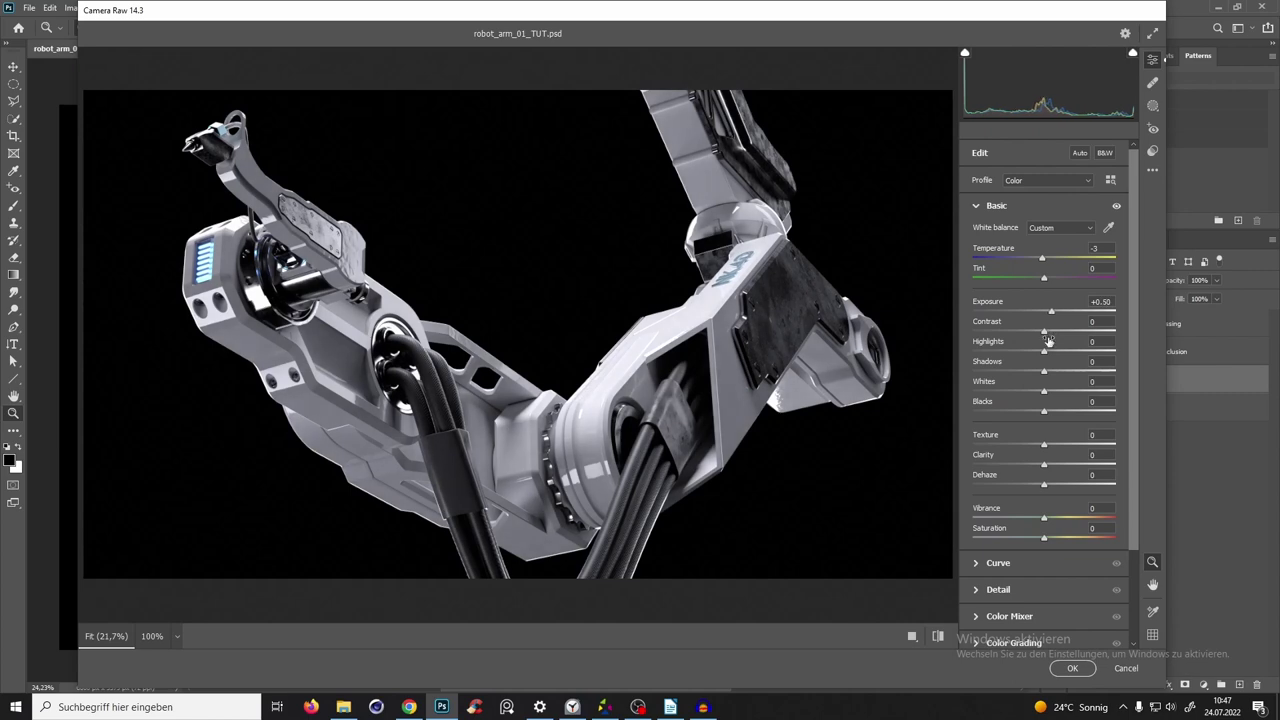
pyautogui.moveTo(1041, 333); pyautogui.dragTo(1089, 357)
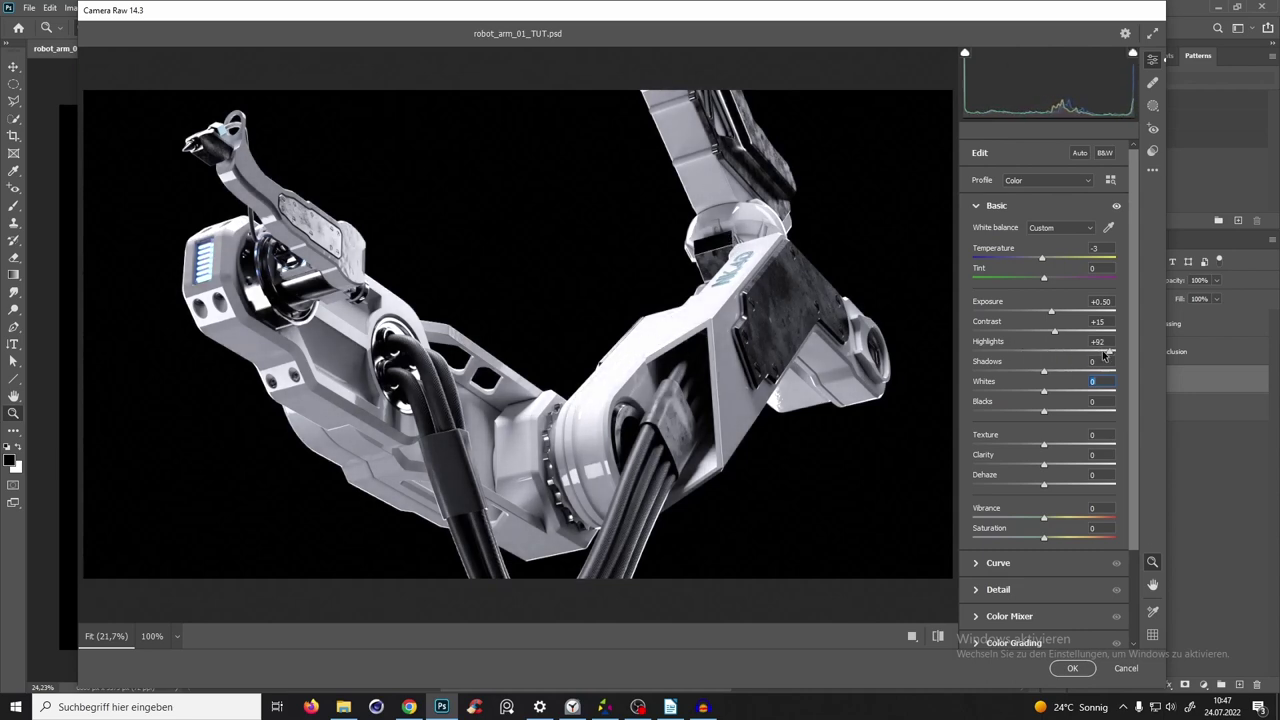
pyautogui.moveTo(1080, 362); pyautogui.dragTo(1055, 317)
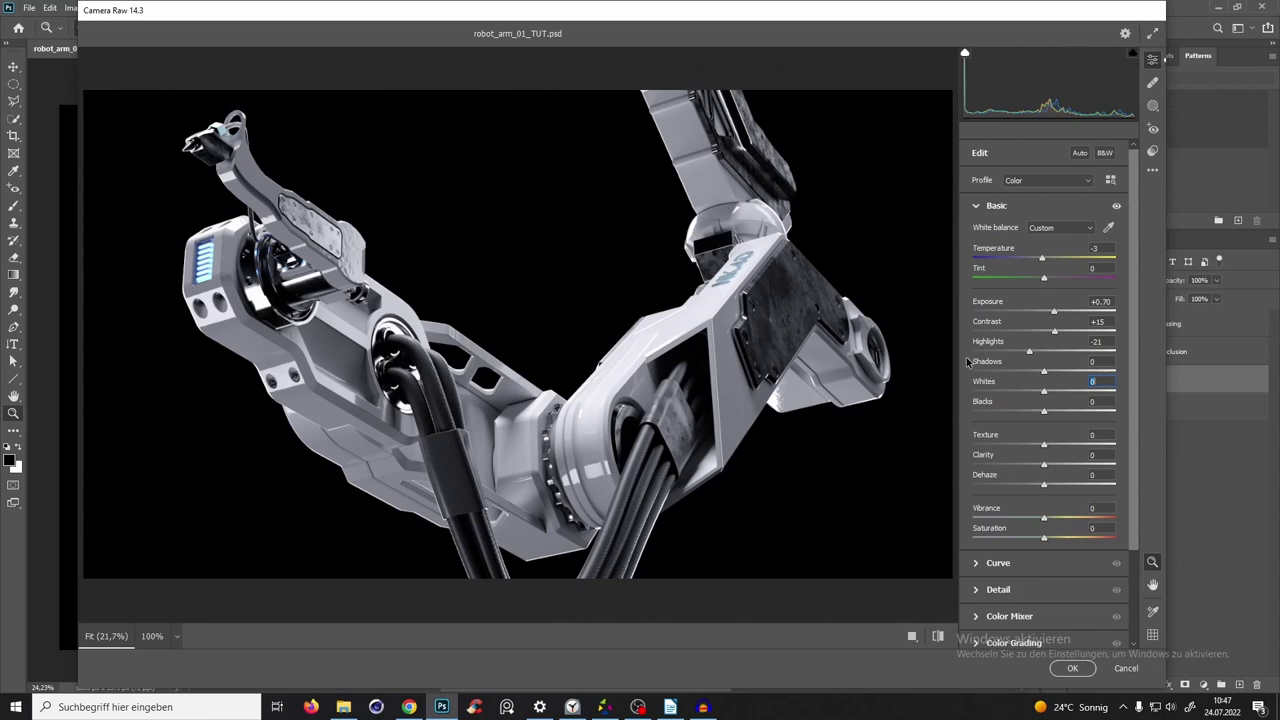
pyautogui.moveTo(1043, 373); pyautogui.dragTo(1039, 390)
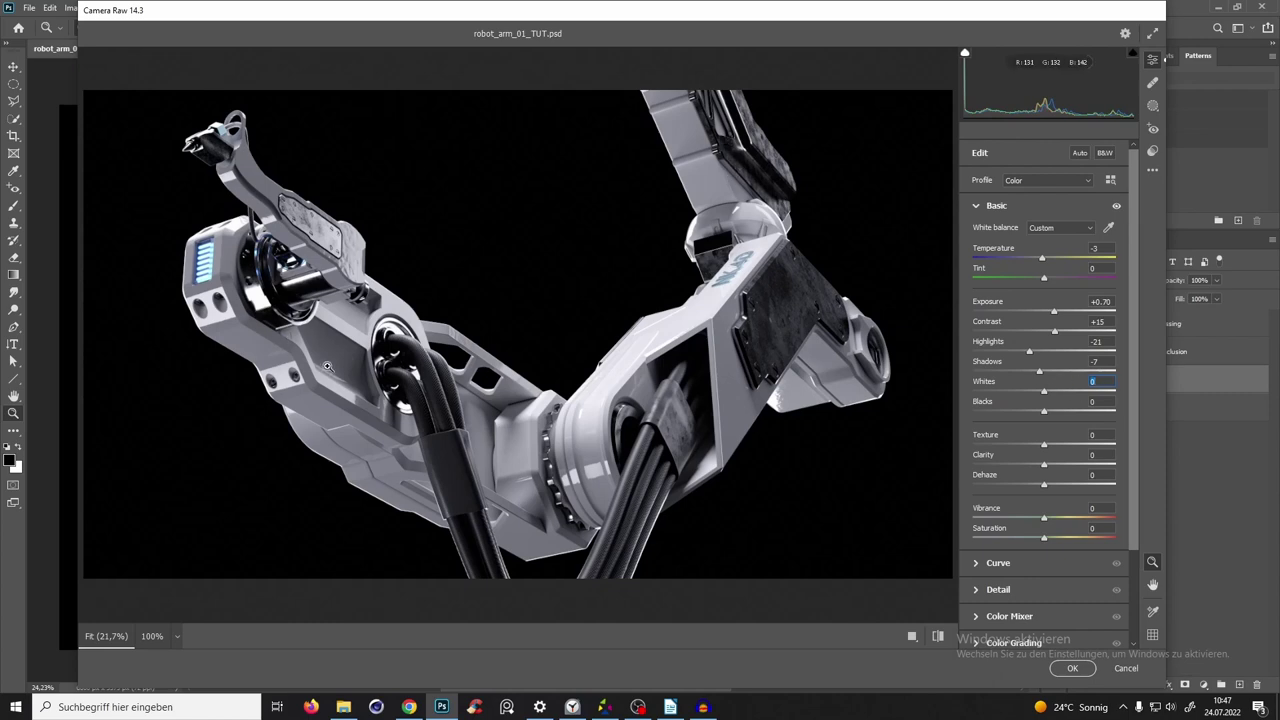
pyautogui.moveTo(1028, 352); pyautogui.dragTo(1020, 415)
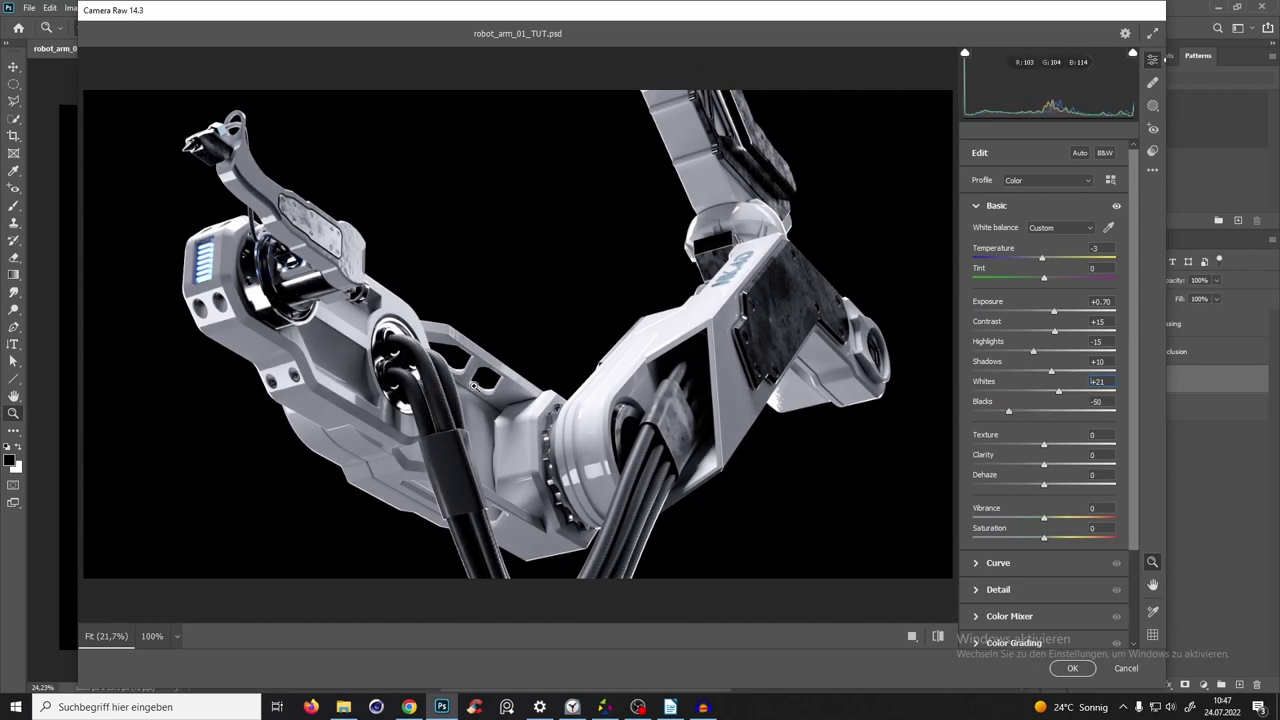
# Reset the adjustments temporarily and restore them to compare the original render with the edited one.
pyautogui.hotkey('ctrl', 'alt', 'r')
pyautogui.hotkey('ctrl', 'z')
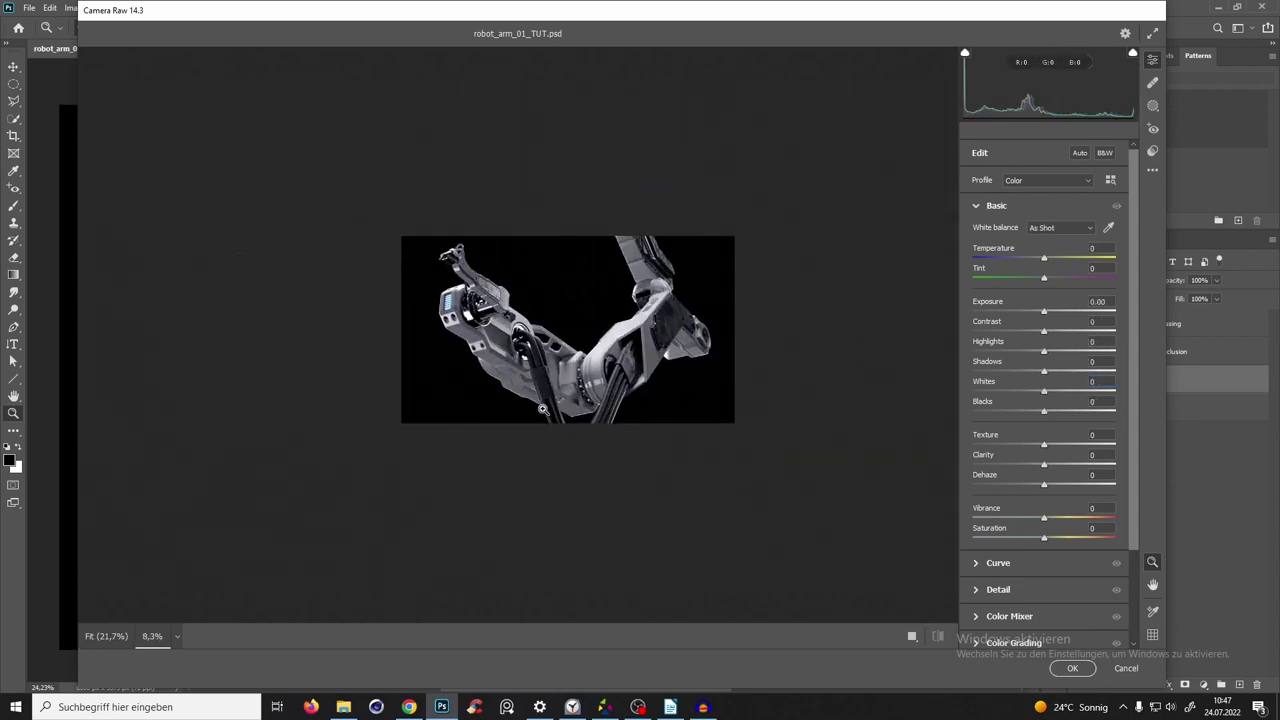
pyautogui.moveTo(566, 277); pyautogui.dragTo(563, 331)
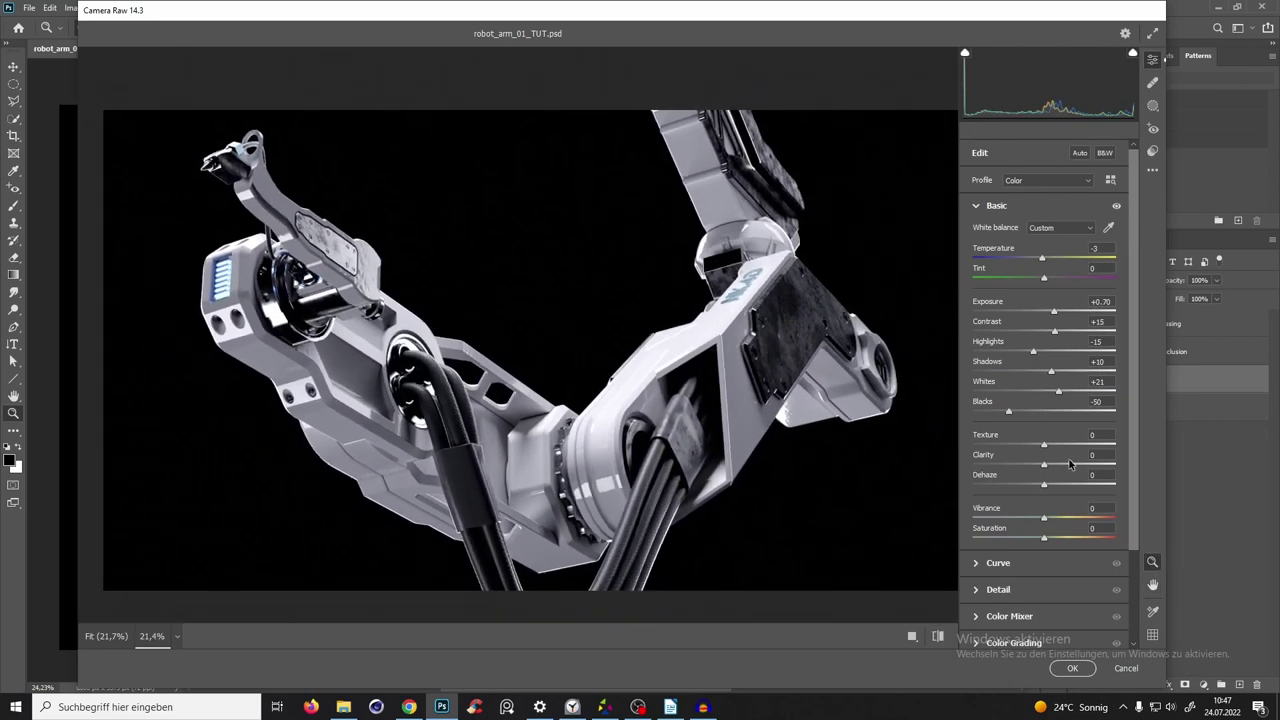
# Set Texture to +14 and Clarity to +7, and check the detail on the braided cables and worn metal.
pyautogui.moveTo(1045, 446)
pyautogui.mouseDown()
pyautogui.moveTo(1060, 461)
pyautogui.moveTo(1050, 467)
pyautogui.mouseUp()
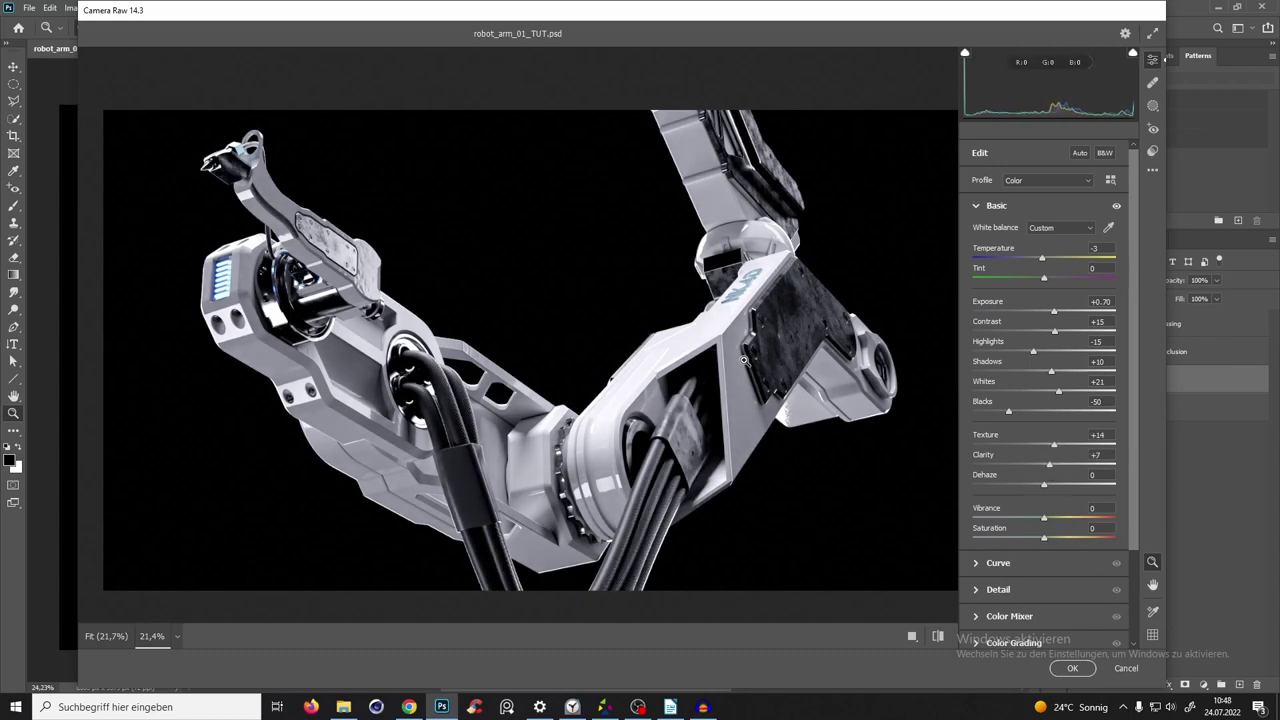
pyautogui.scroll(5, 700, 430)
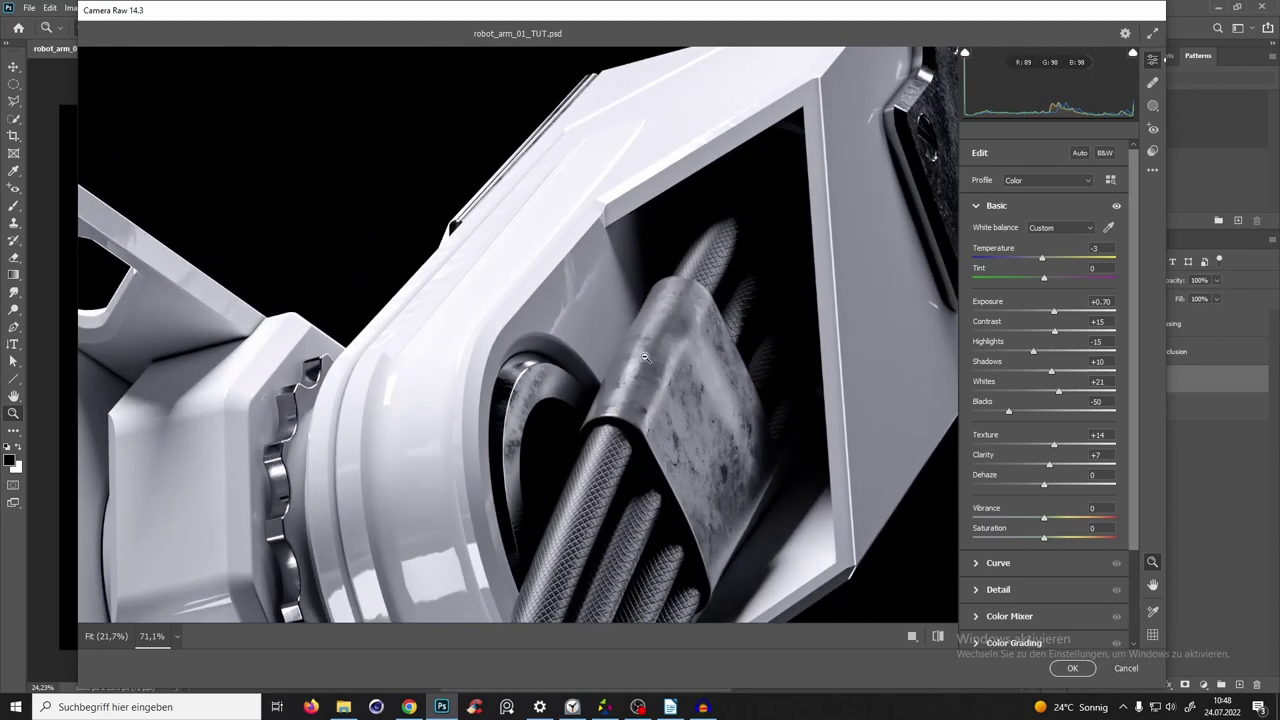
pyautogui.scroll(2, 647, 330)
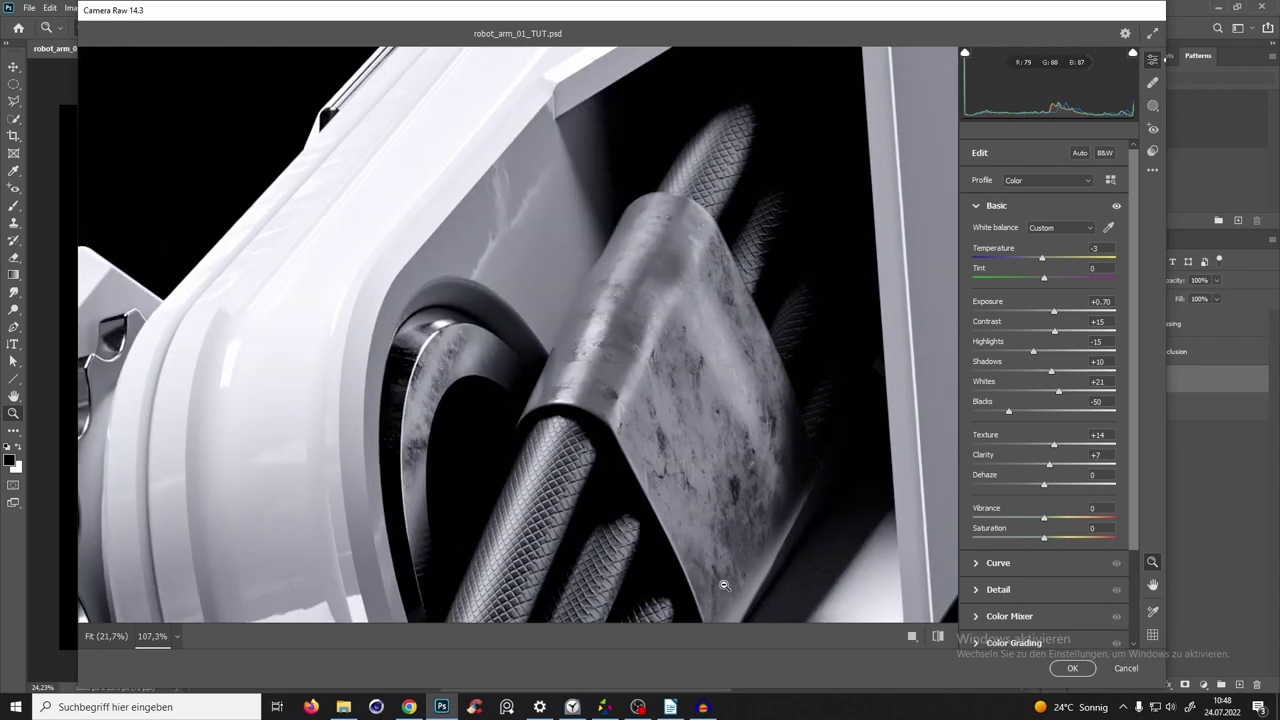
pyautogui.scroll(-2, 730, 406)
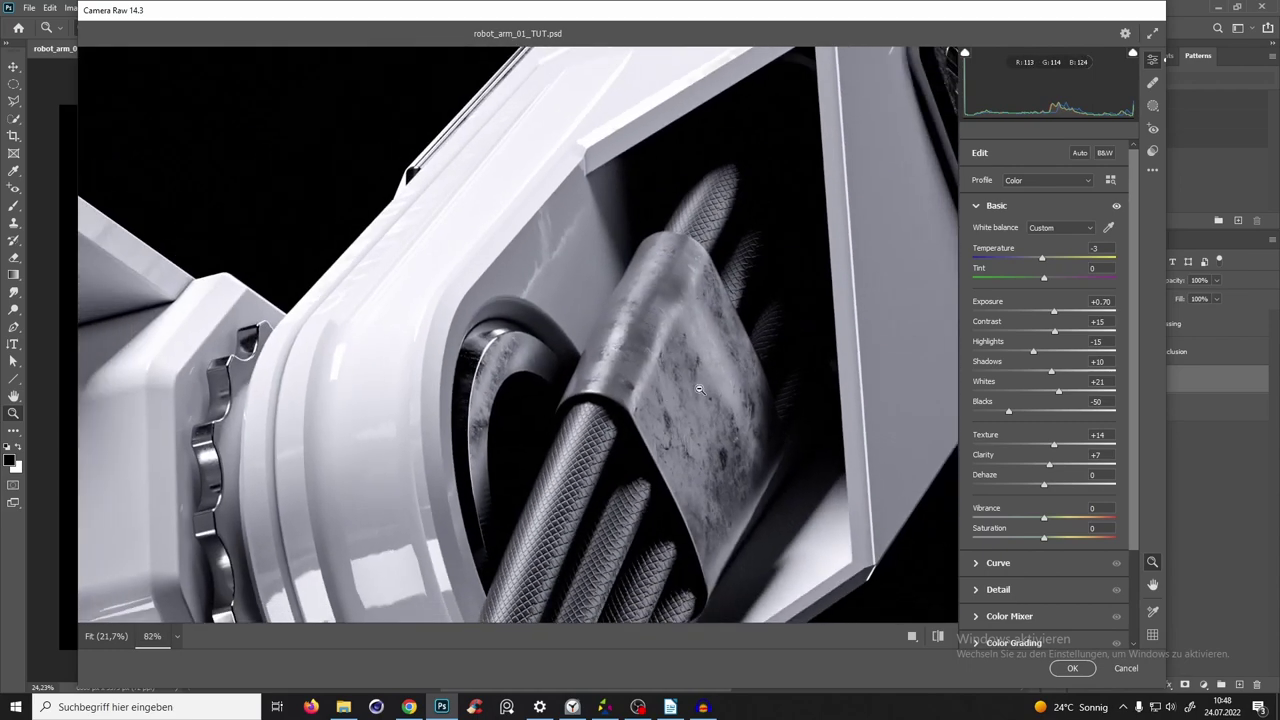
pyautogui.moveTo(699, 389); pyautogui.dragTo(518, 396)
pyautogui.scroll(2, 265, 333)
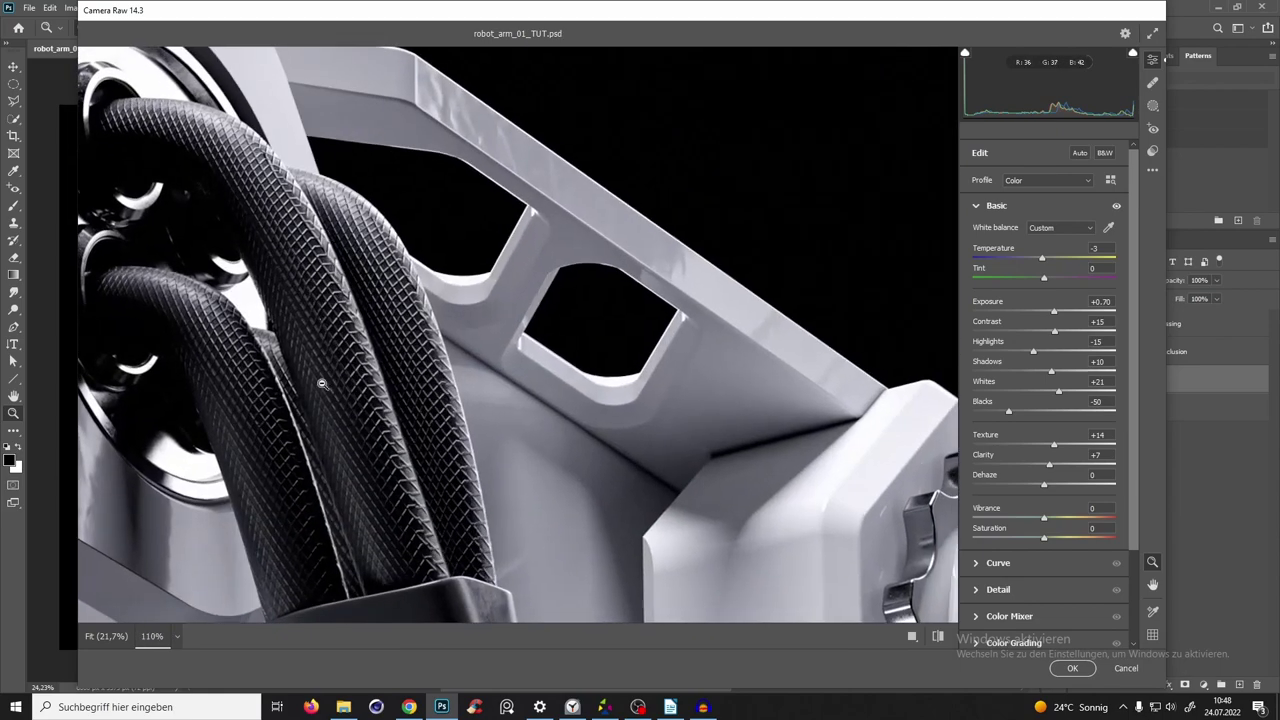
pyautogui.scroll(-4, 321, 383)
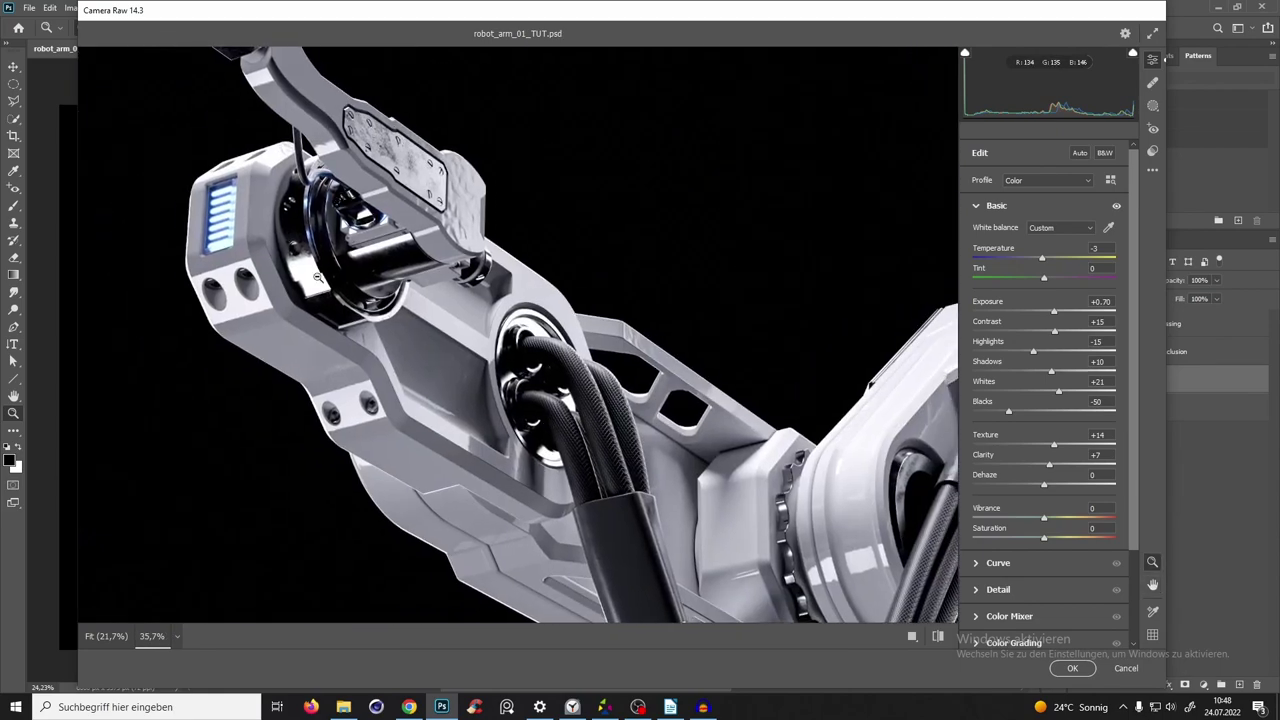
pyautogui.scroll(-2, 557, 386)
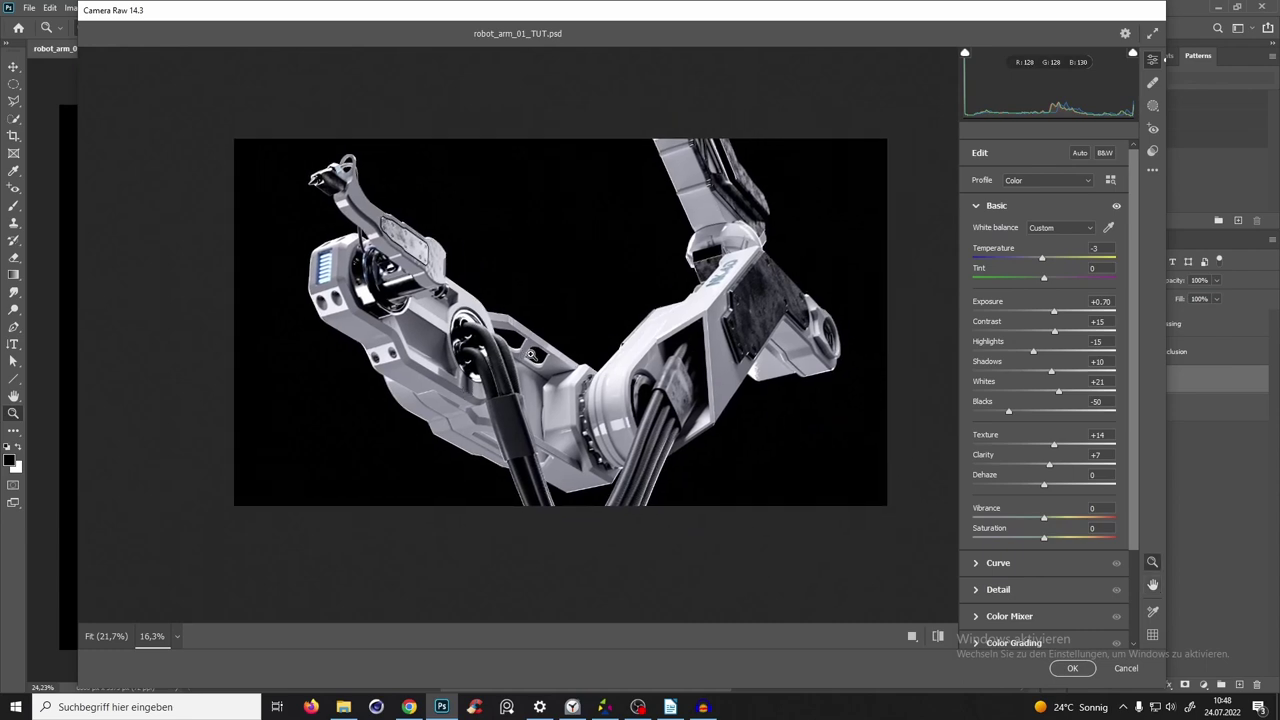
# Increase the saturation of the Blues in the Color Mixer to strengthen the blue lights and lettering.
pyautogui.doubleClick(1152, 584)
pyautogui.click(977, 207)
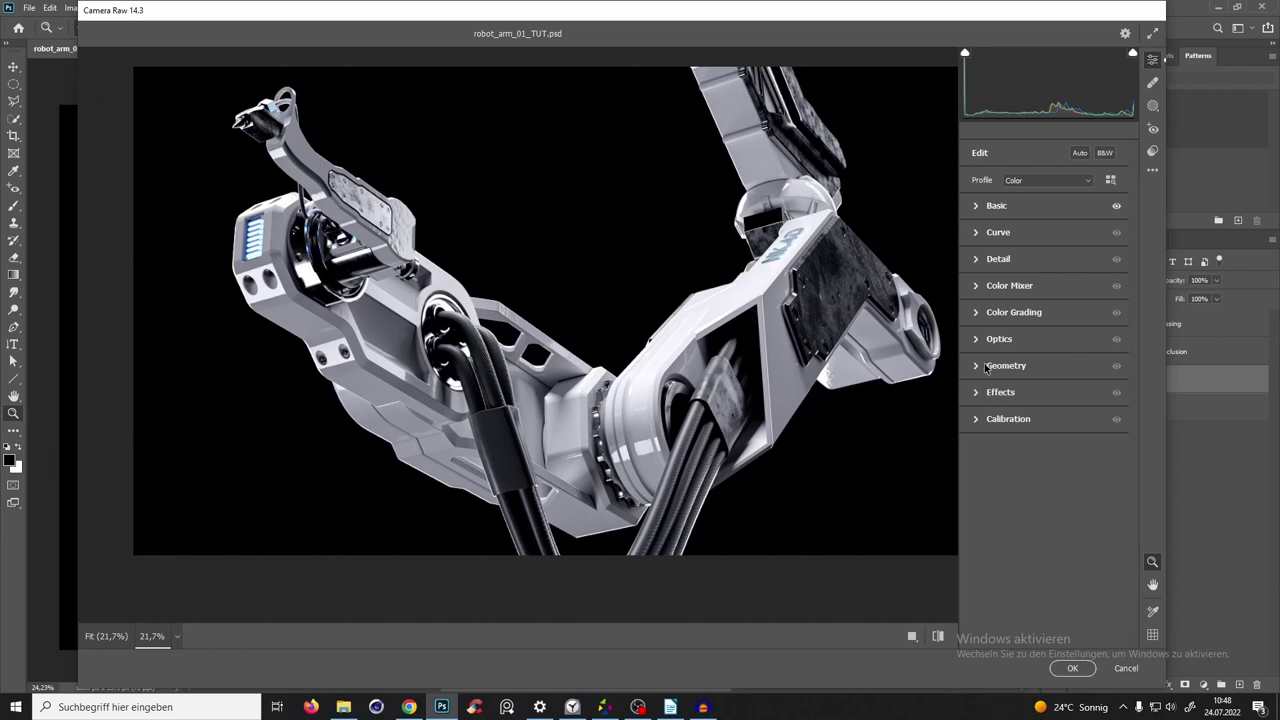
pyautogui.click(975, 287)
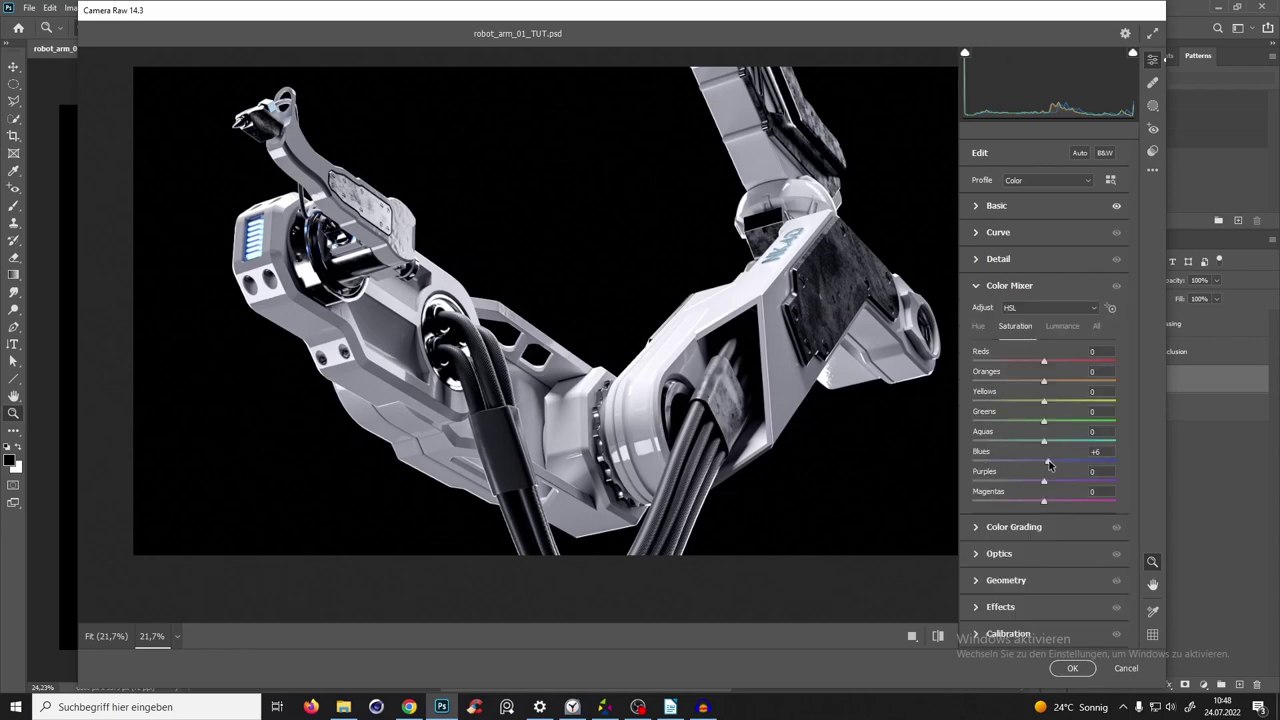
pyautogui.moveTo(1049, 464); pyautogui.dragTo(1071, 472)
pyautogui.click(977, 286)
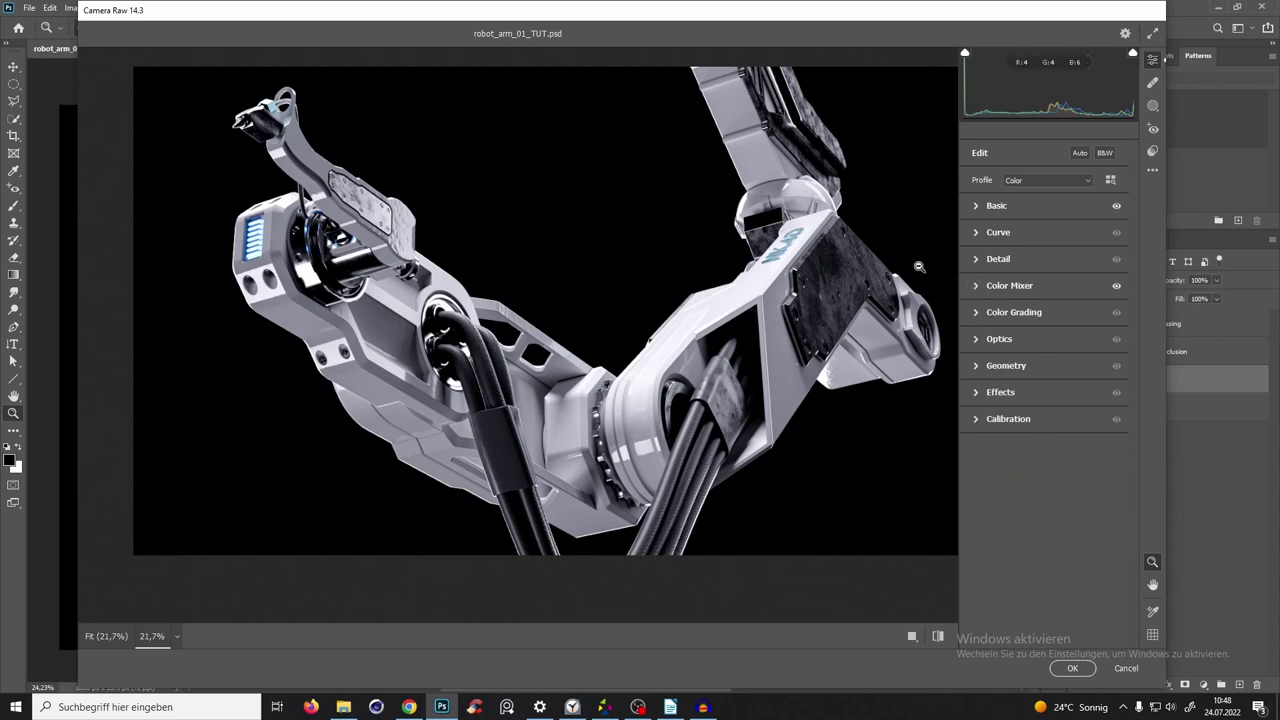
# Set the Grain effect to 82 while viewing the arm's cables up close.
pyautogui.click(976, 395)
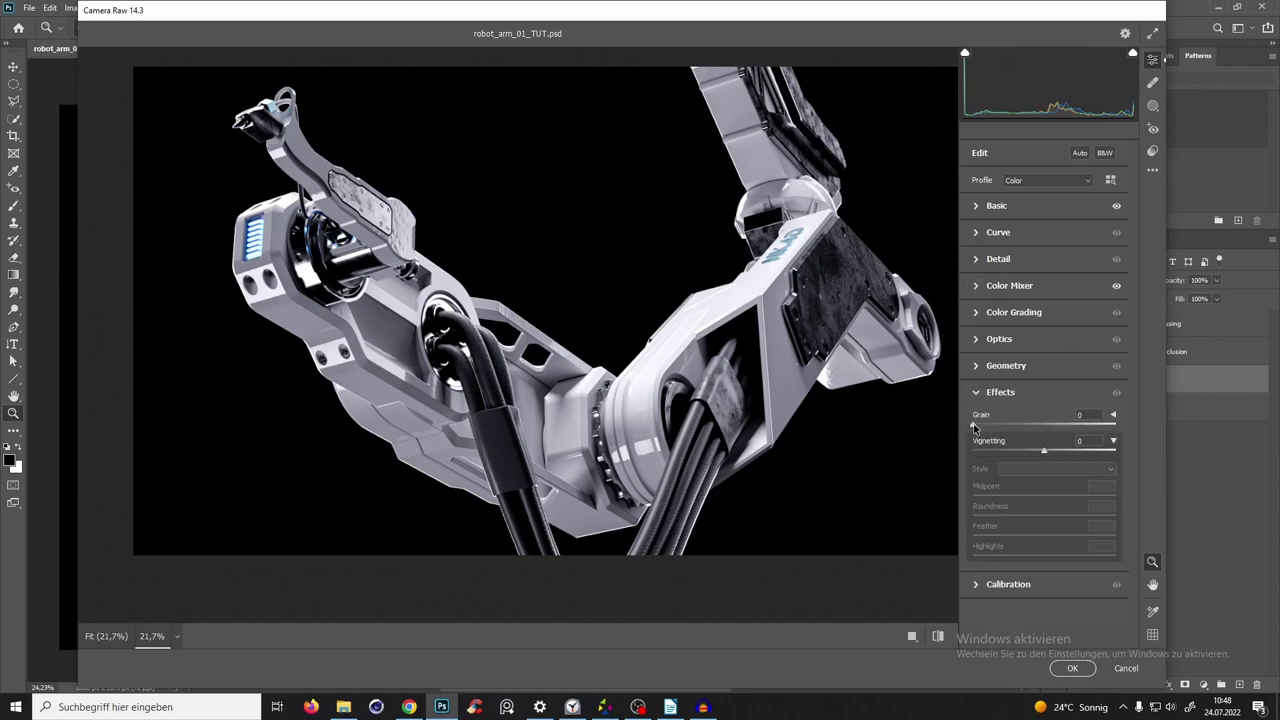
pyautogui.scroll(5, 407, 345)
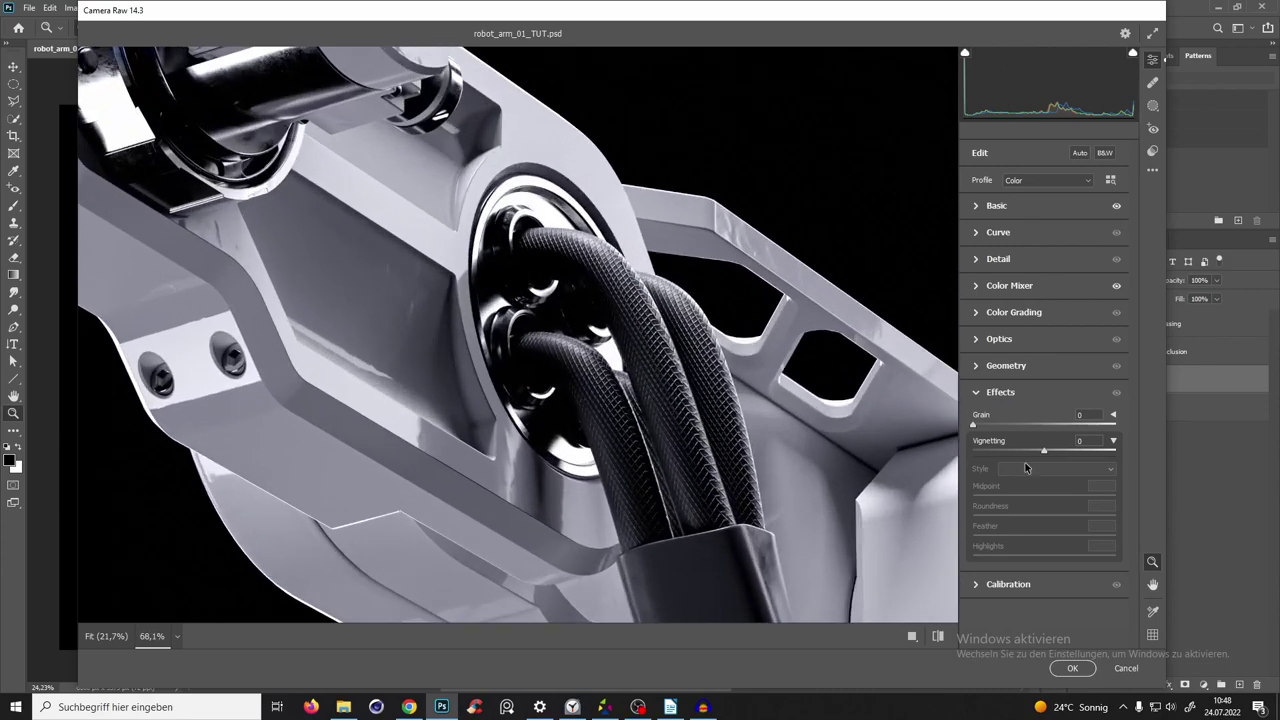
pyautogui.moveTo(1089, 428); pyautogui.dragTo(1091, 425)
# Examine the grain on the arm's housing and cables, both close up and across the whole render.
pyautogui.scroll(-3, 645, 343)
pyautogui.scroll(3, 617, 339)
pyautogui.scroll(-4, 699, 290)
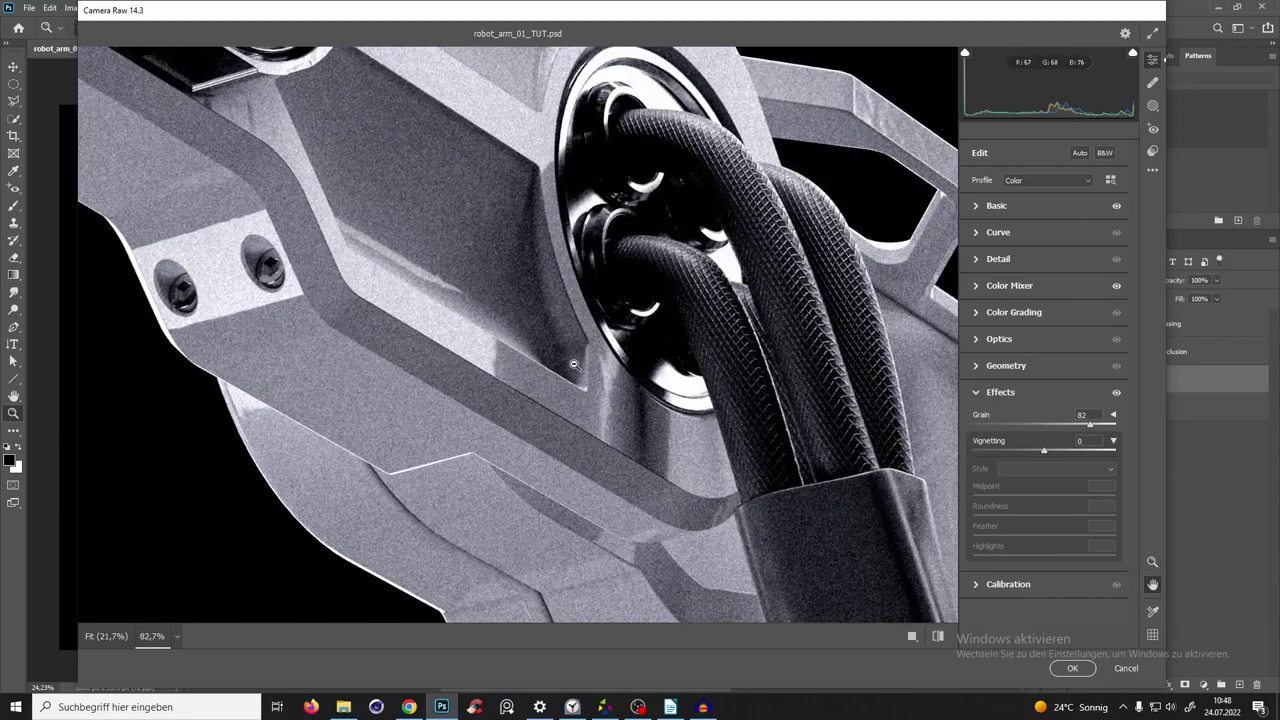
pyautogui.scroll(4, 547, 374)
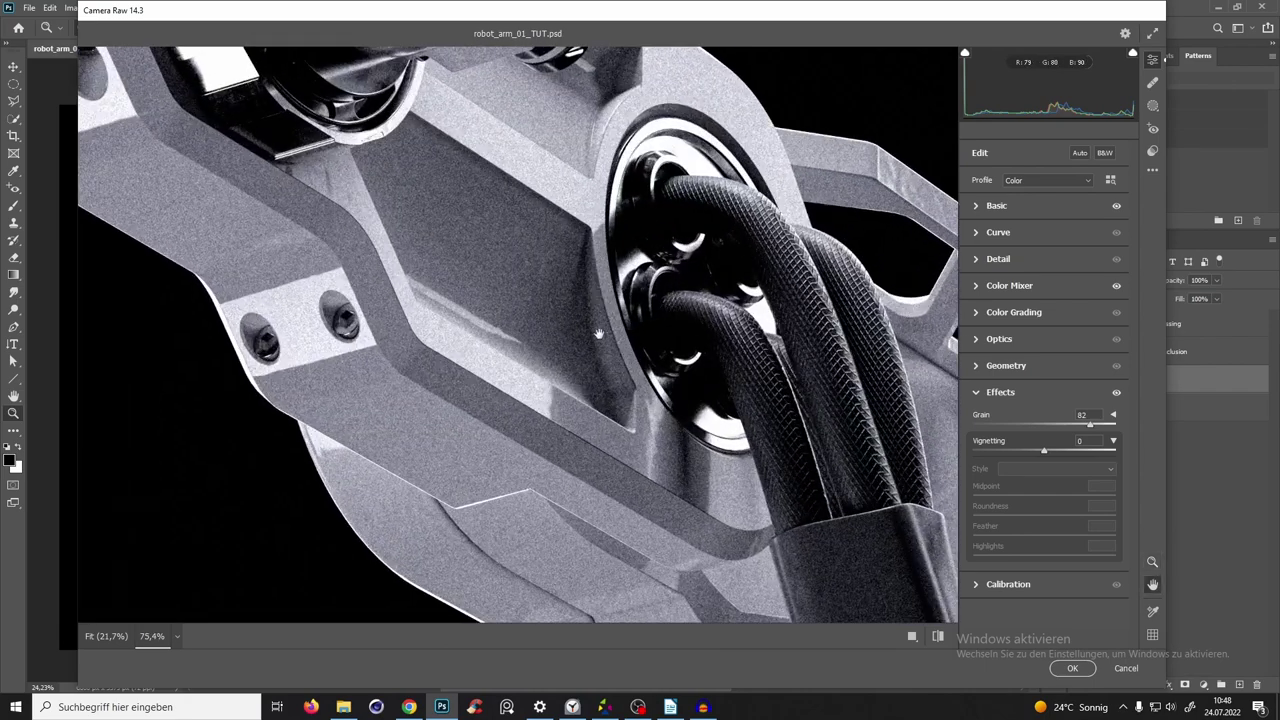
pyautogui.scroll(-4, 640, 267)
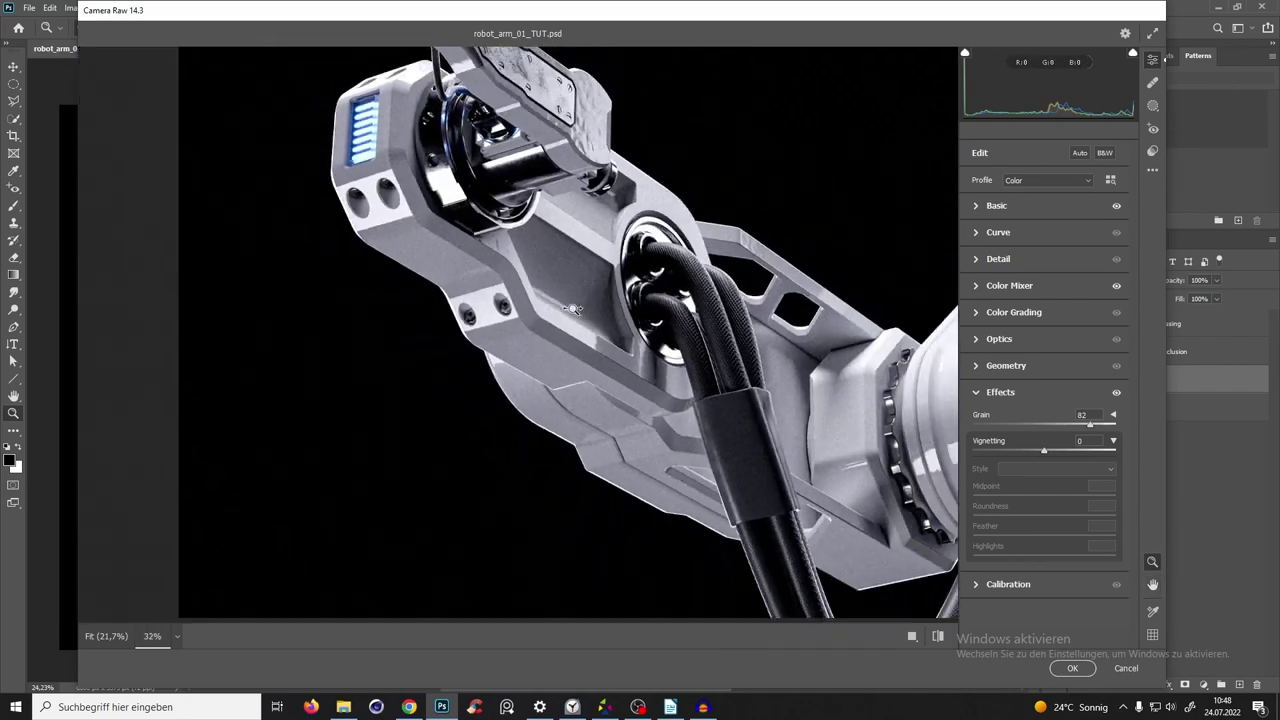
pyautogui.moveTo(684, 395); pyautogui.dragTo(406, 468)
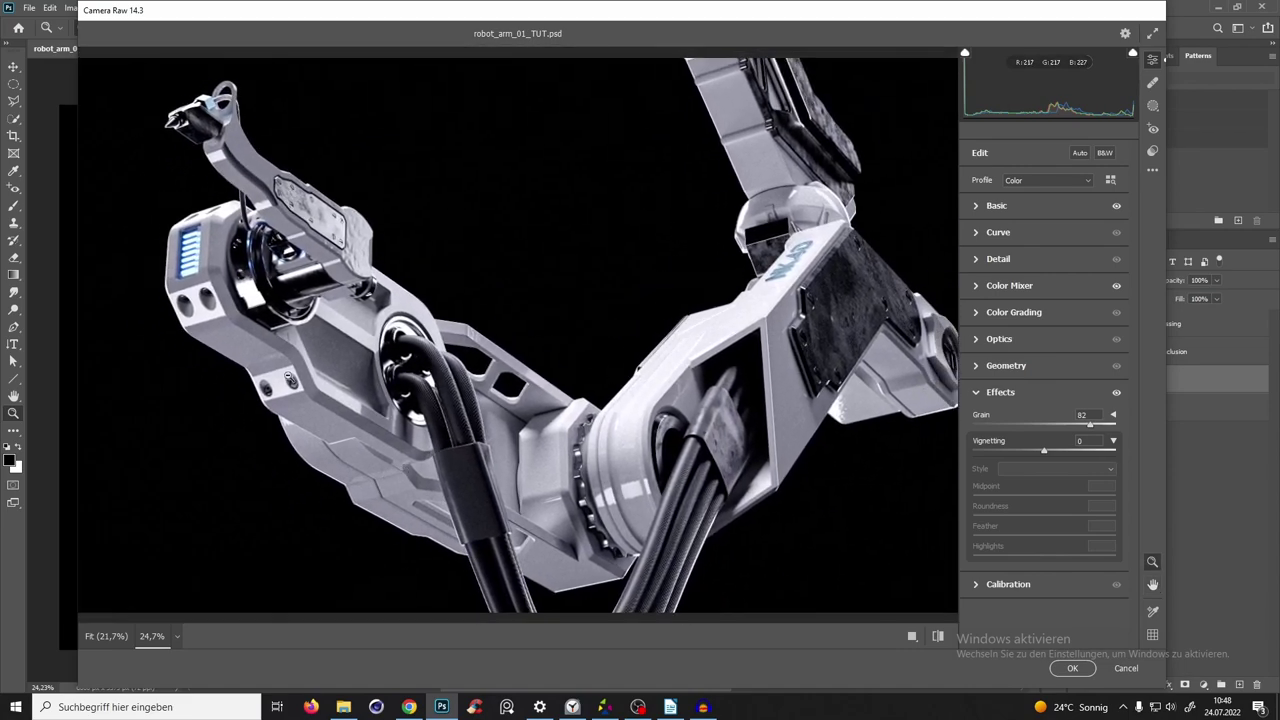
pyautogui.scroll(3, 289, 377)
pyautogui.scroll(-5, 345, 350)
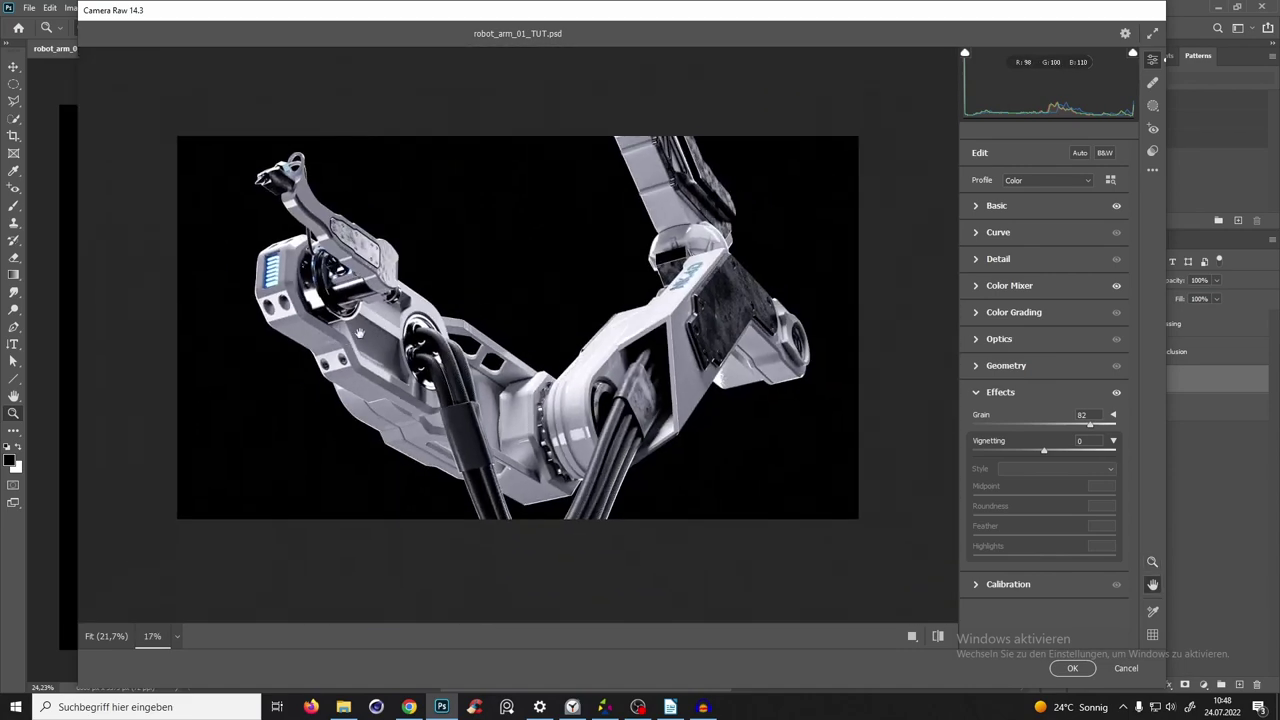
# Set the Grain effect to 19 and compare the arm's housing and cables with the effect off and on.
pyautogui.scroll(5, 360, 334)
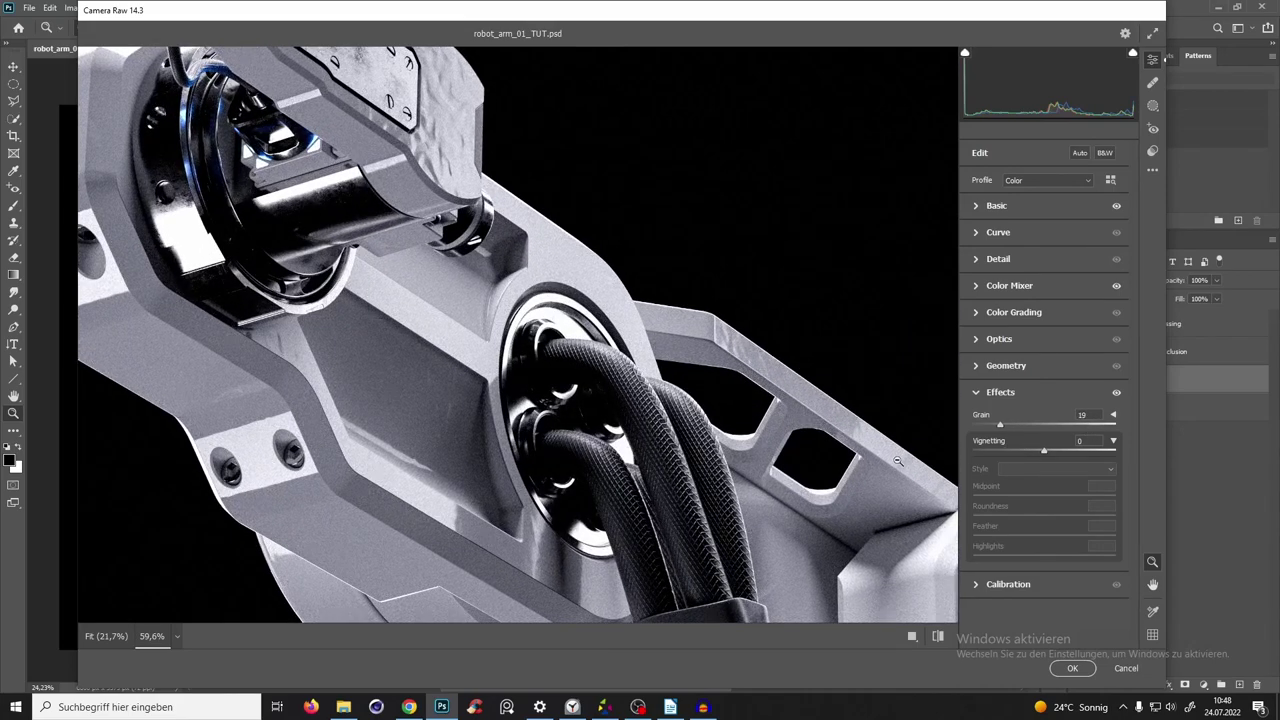
pyautogui.scroll(1, 418, 390)
pyautogui.moveTo(486, 339); pyautogui.dragTo(623, 340)
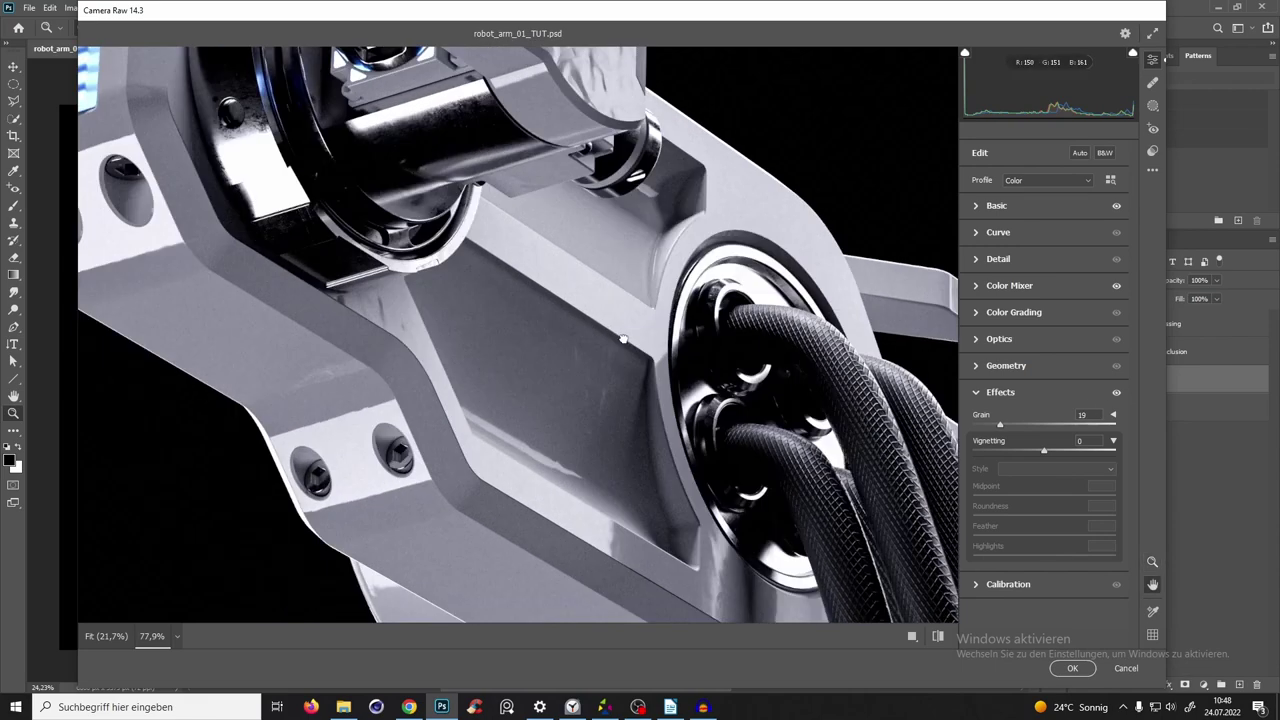
pyautogui.click(1117, 392)
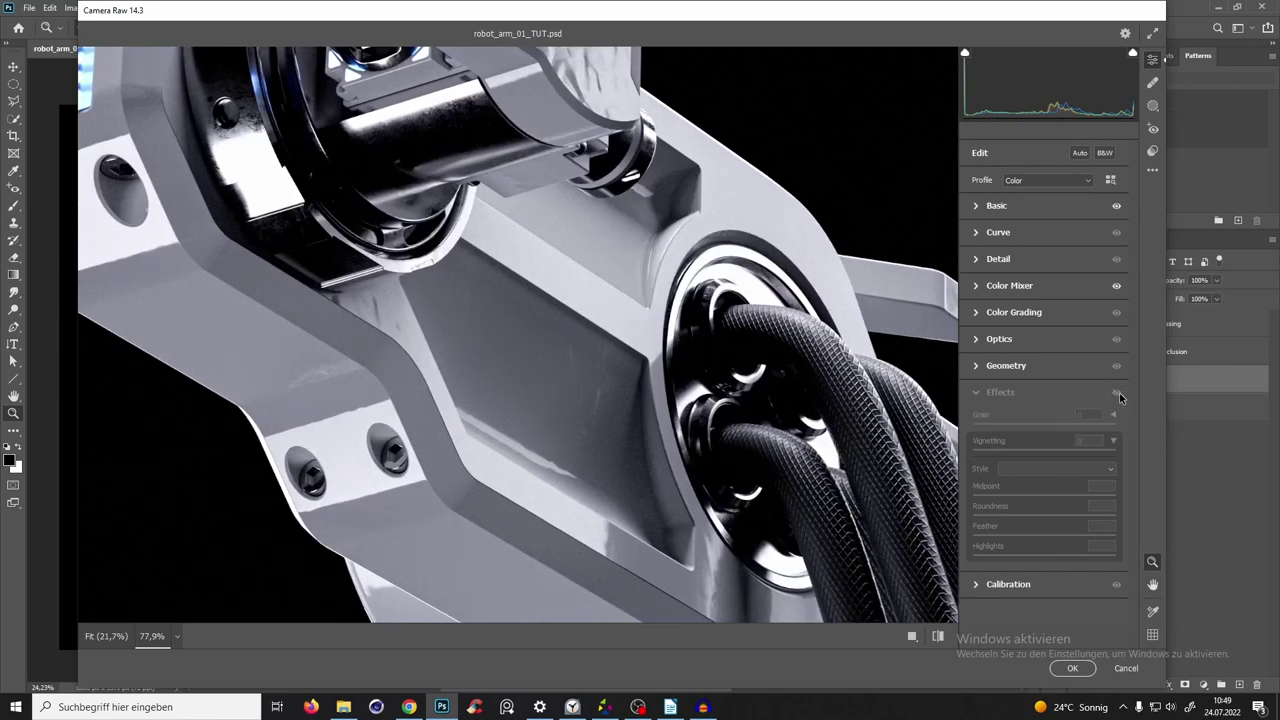
pyautogui.click(1117, 392)
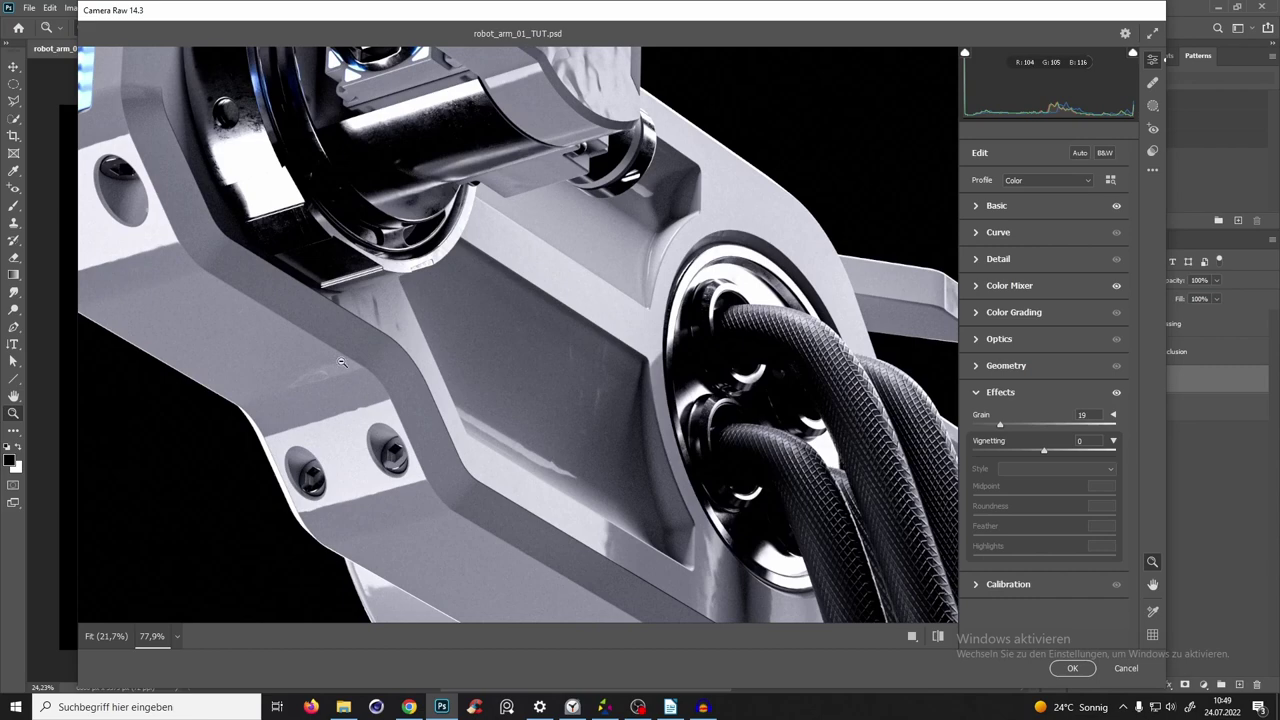
# Examine the grain and surface detail on the arm's joint, housing, lights and cables, both close up and across the whole render.
pyautogui.scroll(-5, 582, 262)
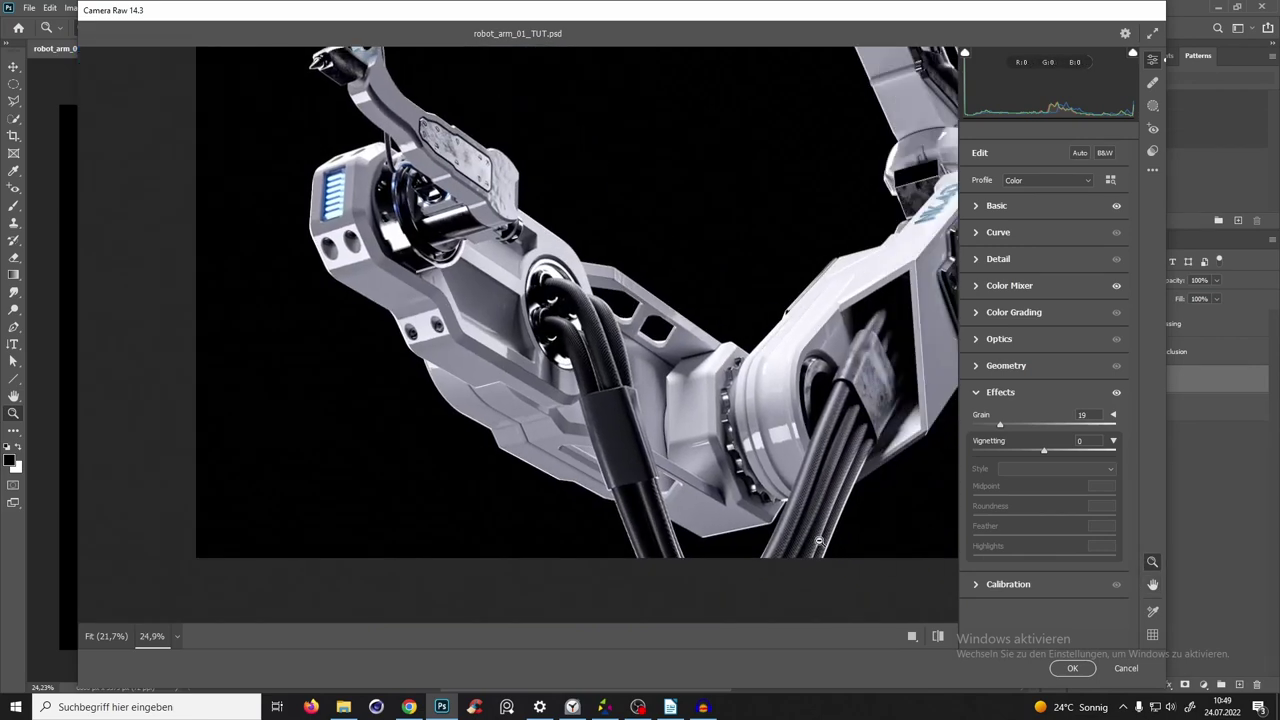
pyautogui.scroll(5, 716, 424)
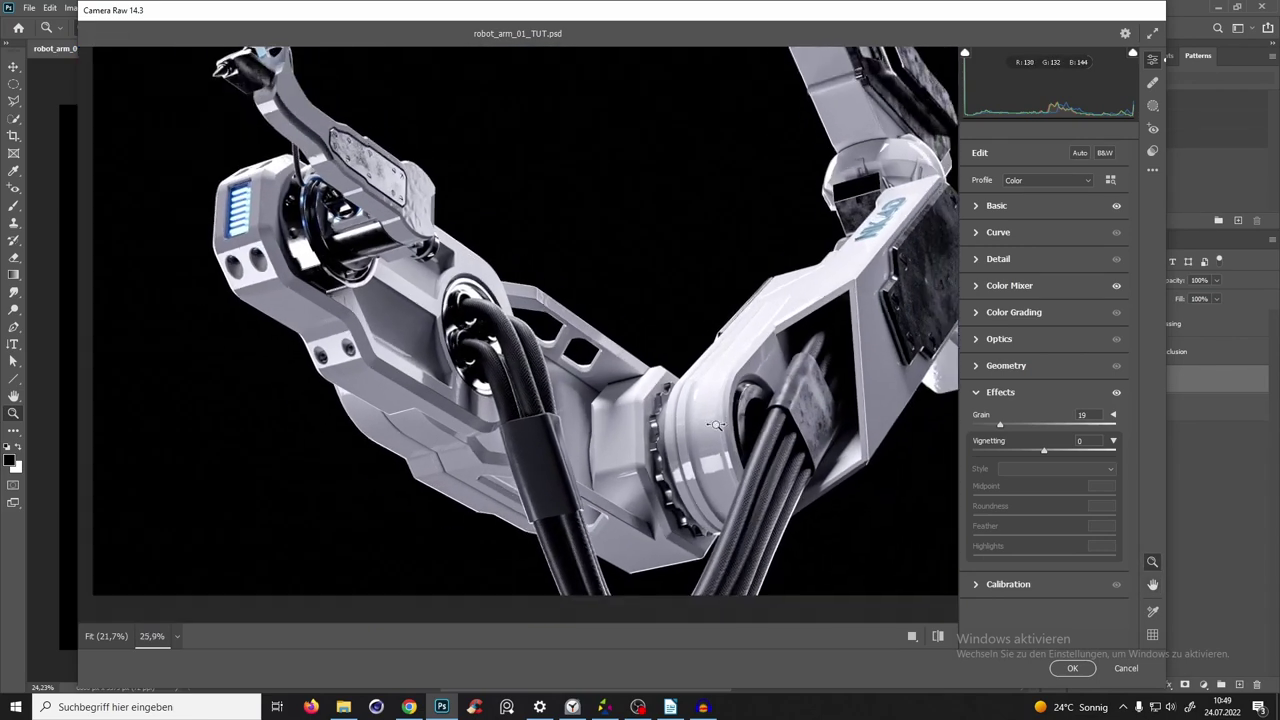
pyautogui.scroll(-2, 716, 424)
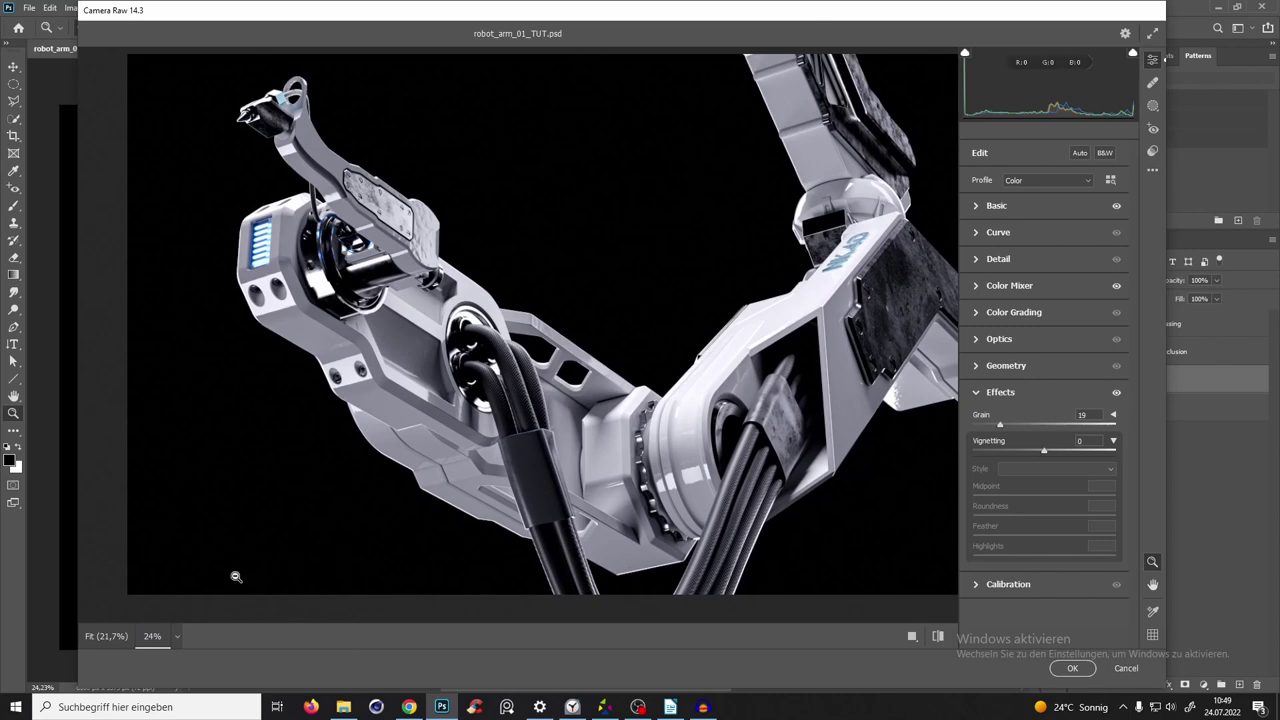
pyautogui.scroll(10, 358, 258)
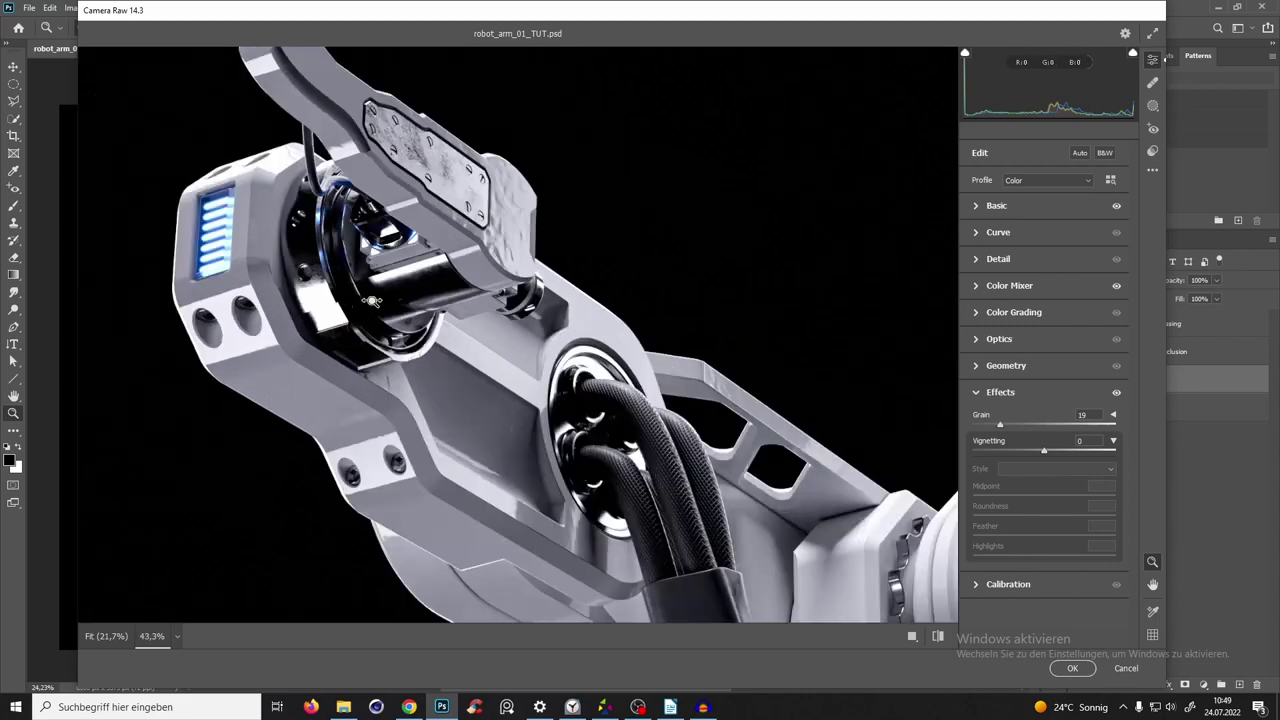
pyautogui.scroll(-5, 329, 340)
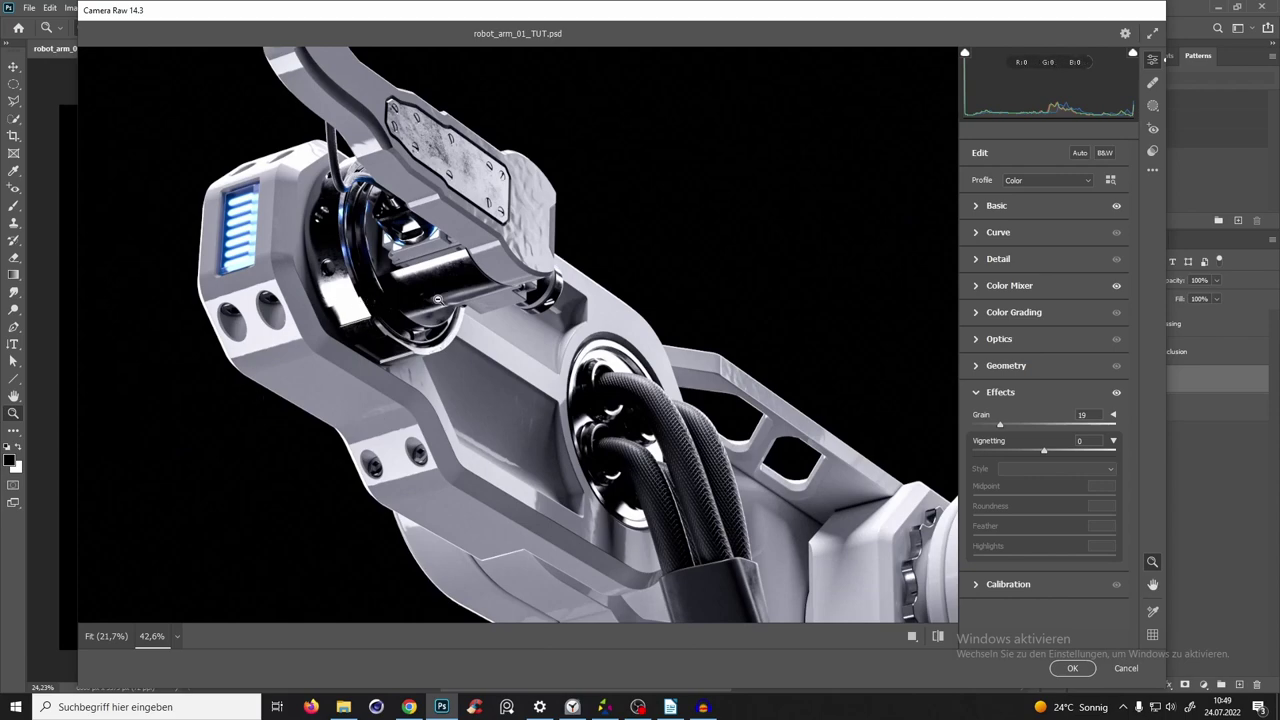
pyautogui.scroll(7, 398, 249)
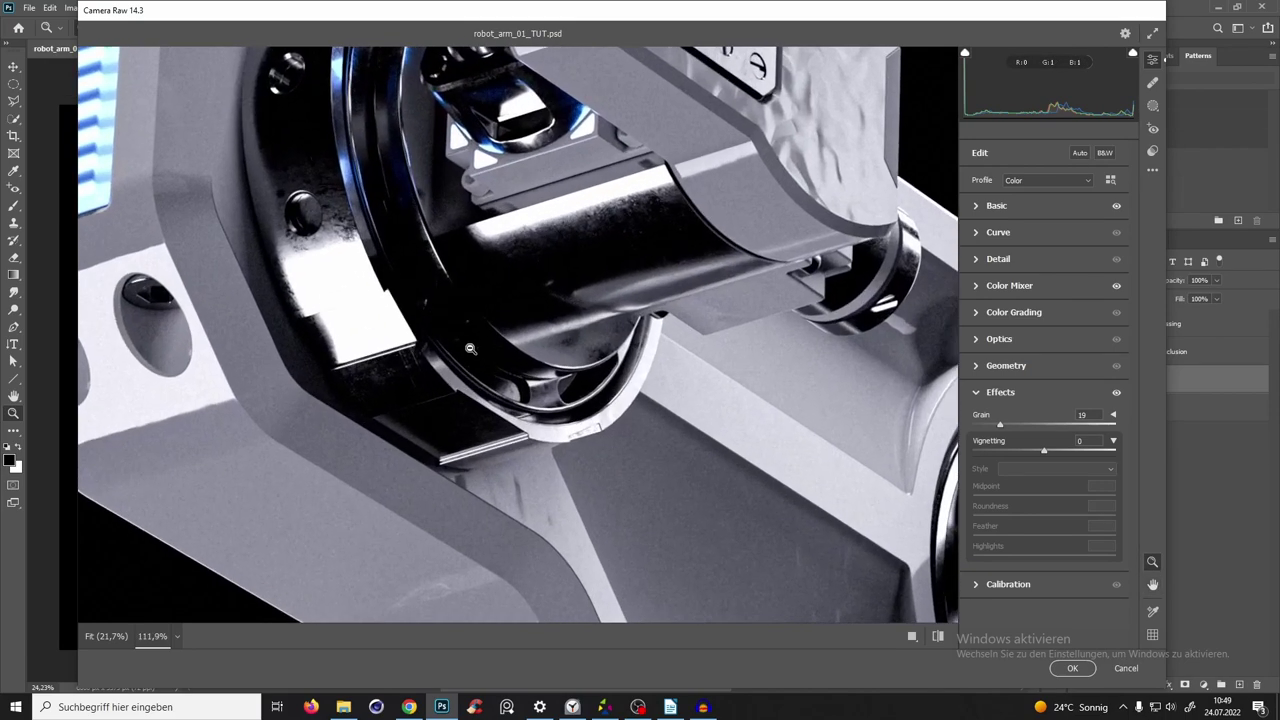
pyautogui.scroll(-4, 425, 390)
pyautogui.scroll(3, 425, 390)
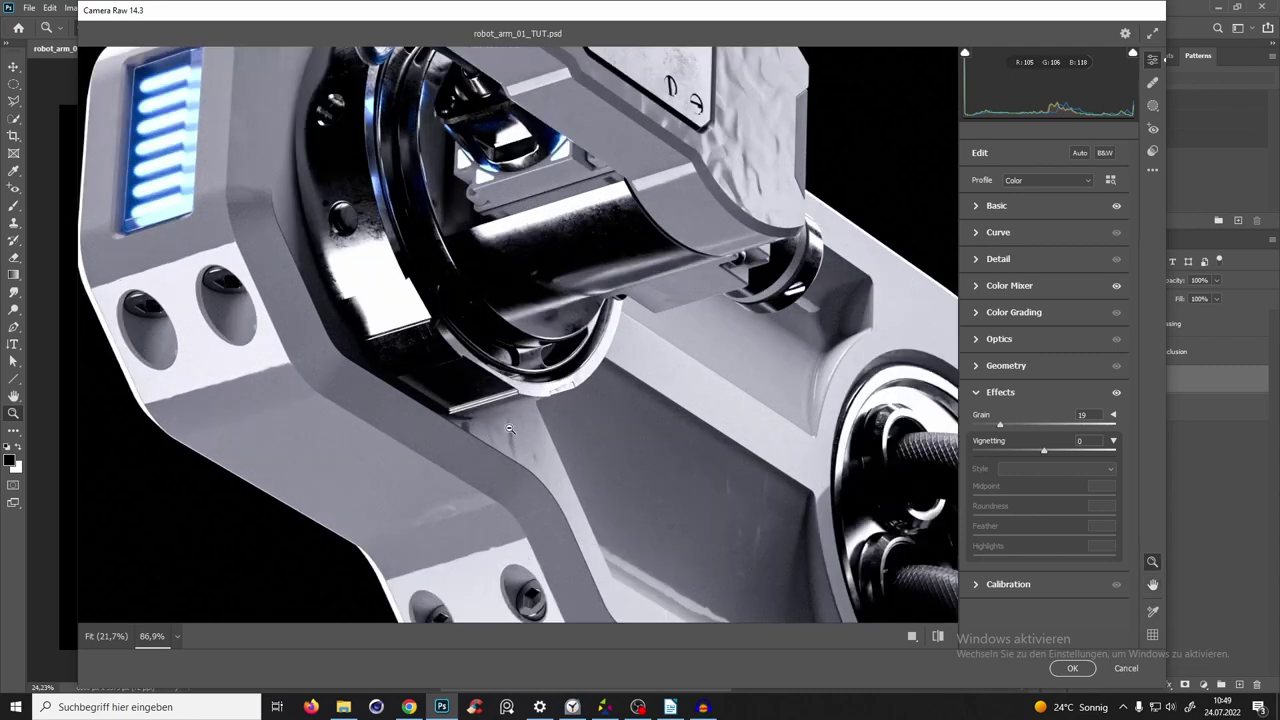
pyautogui.scroll(-5, 530, 436)
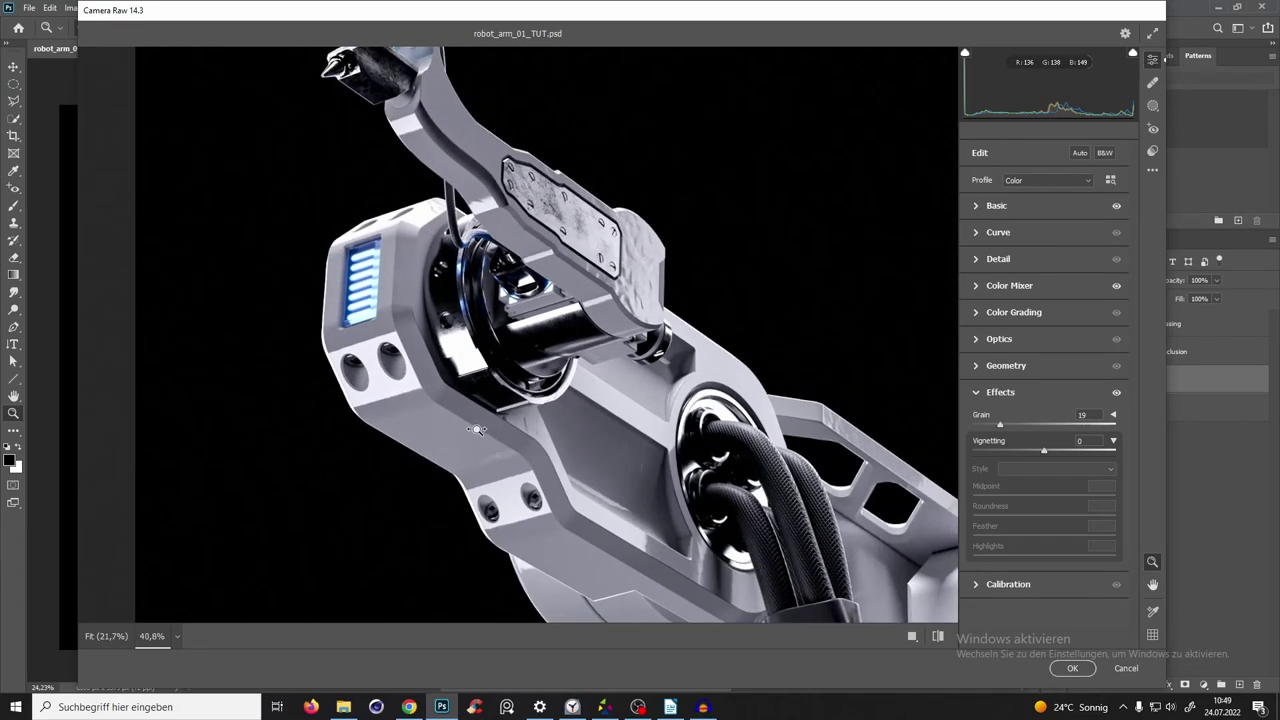
pyautogui.scroll(4, 597, 300)
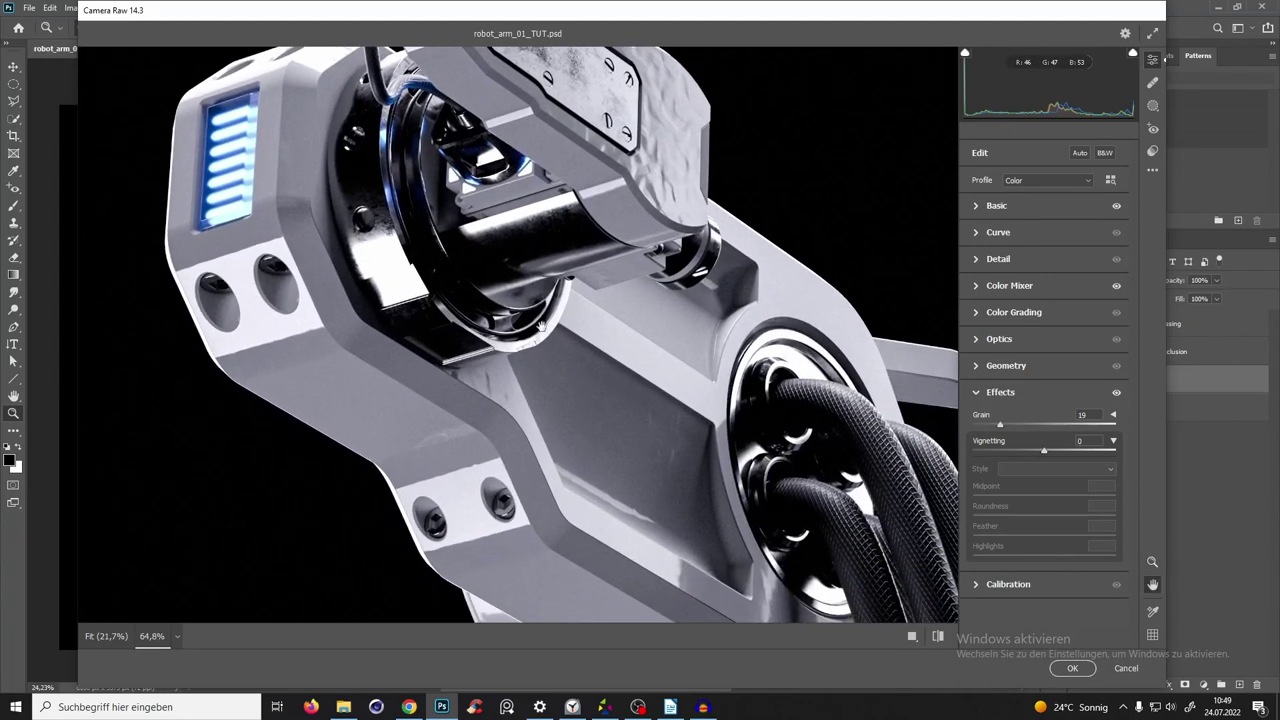
pyautogui.scroll(3, 597, 318)
pyautogui.scroll(-2, 556, 290)
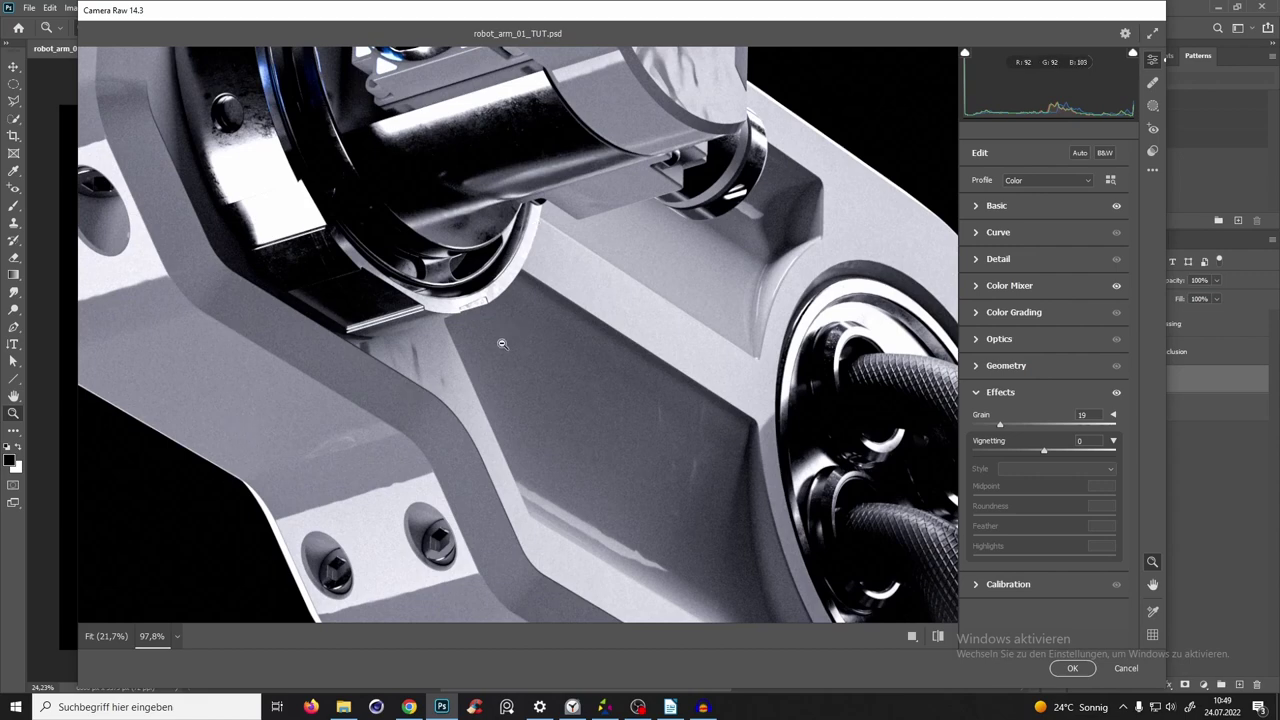
pyautogui.scroll(-5, 537, 292)
pyautogui.moveTo(373, 153); pyautogui.dragTo(393, 199)
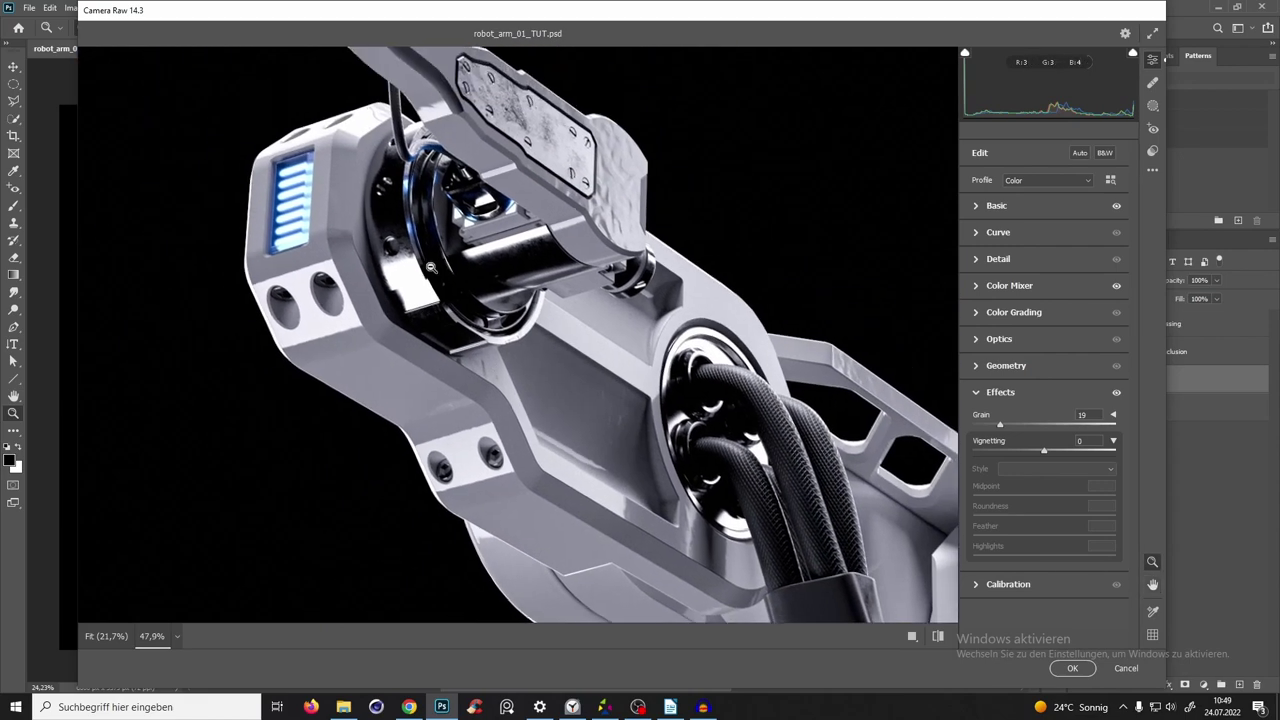
pyautogui.scroll(5, 393, 199)
pyautogui.scroll(-4, 393, 199)
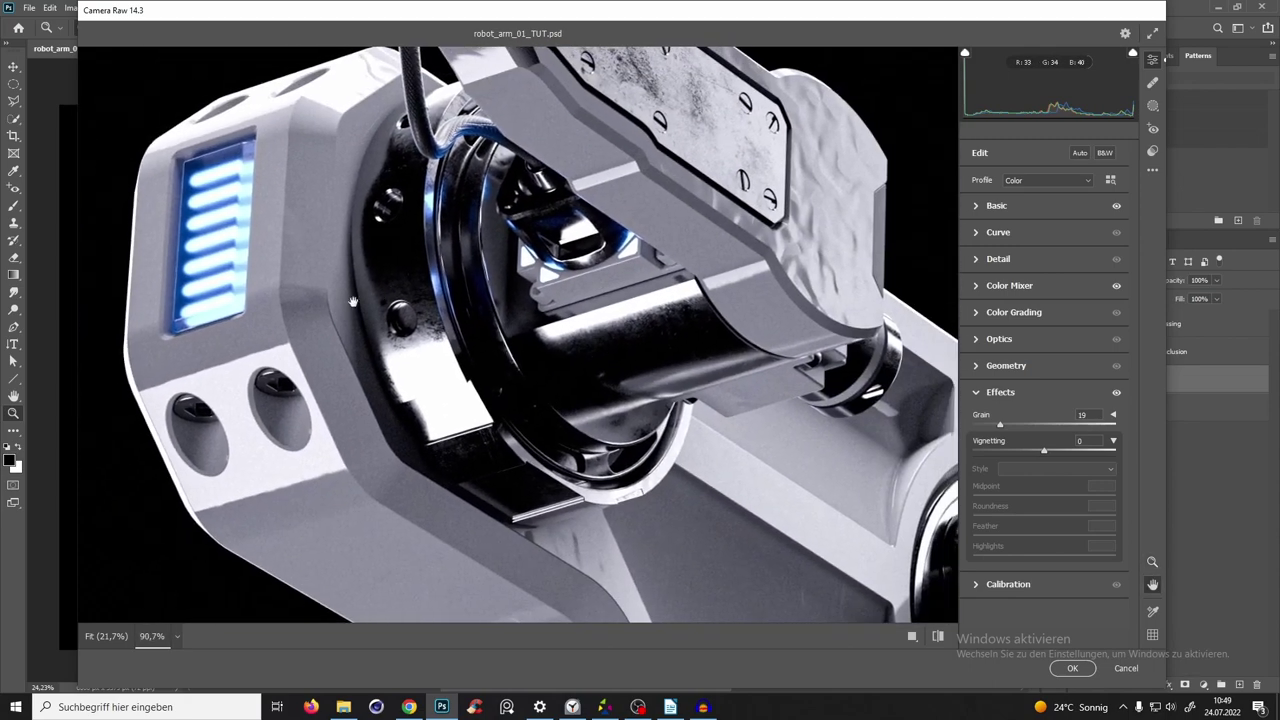
pyautogui.scroll(3, 480, 314)
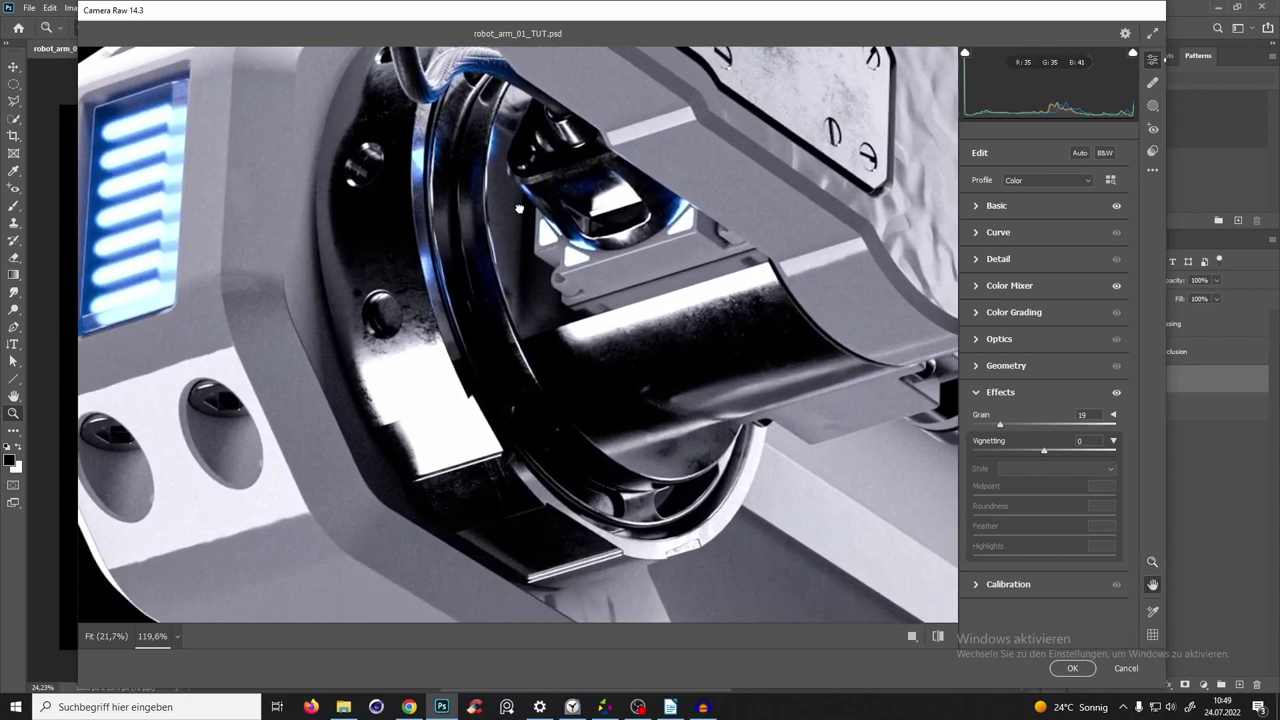
pyautogui.scroll(-3, 484, 316)
pyautogui.scroll(-4, 484, 316)
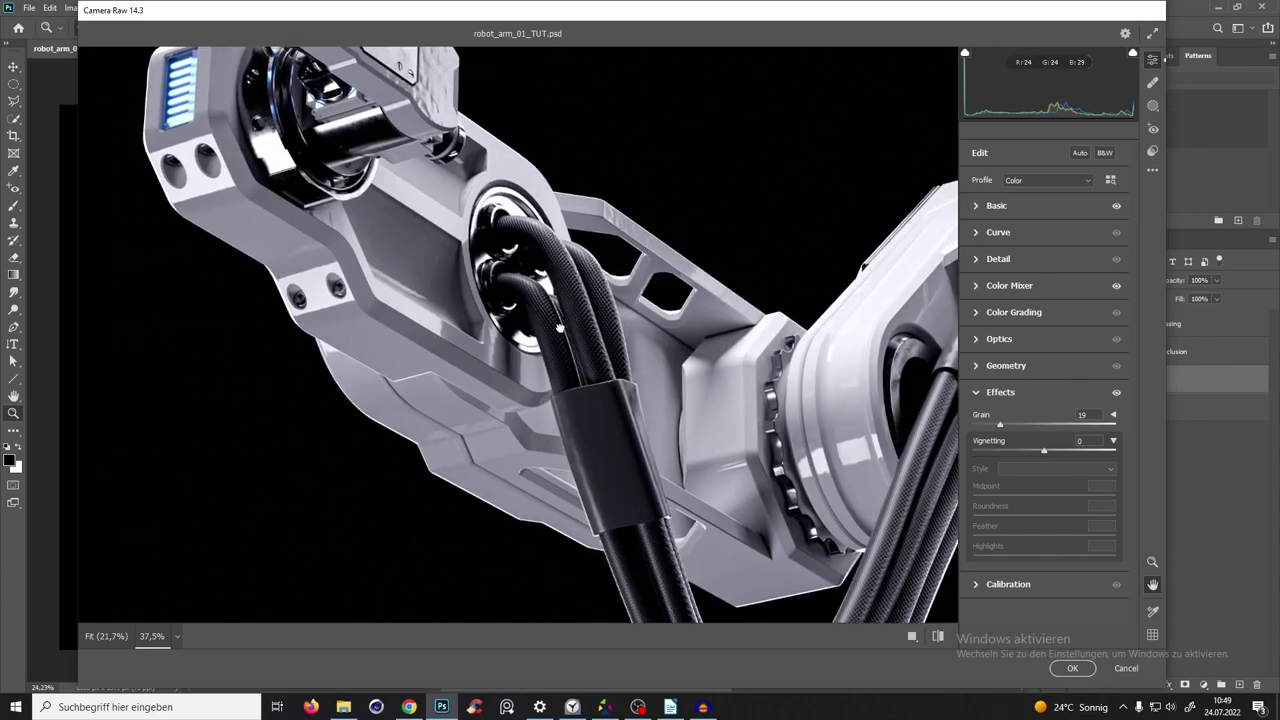
pyautogui.scroll(-3, 423, 315)
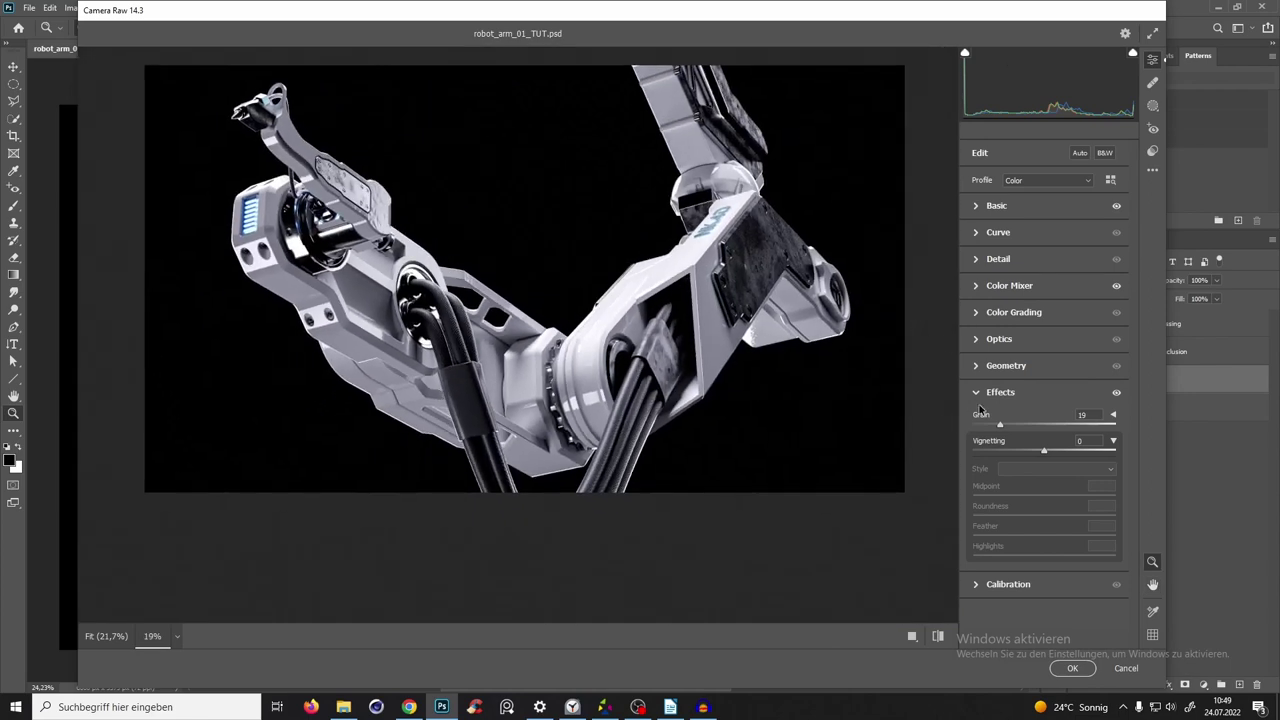
# Add a linear gradient mask running diagonally across the middle of the arm, covering the shoulder side and fading out towards the cabled forearm.
pyautogui.click(978, 400)
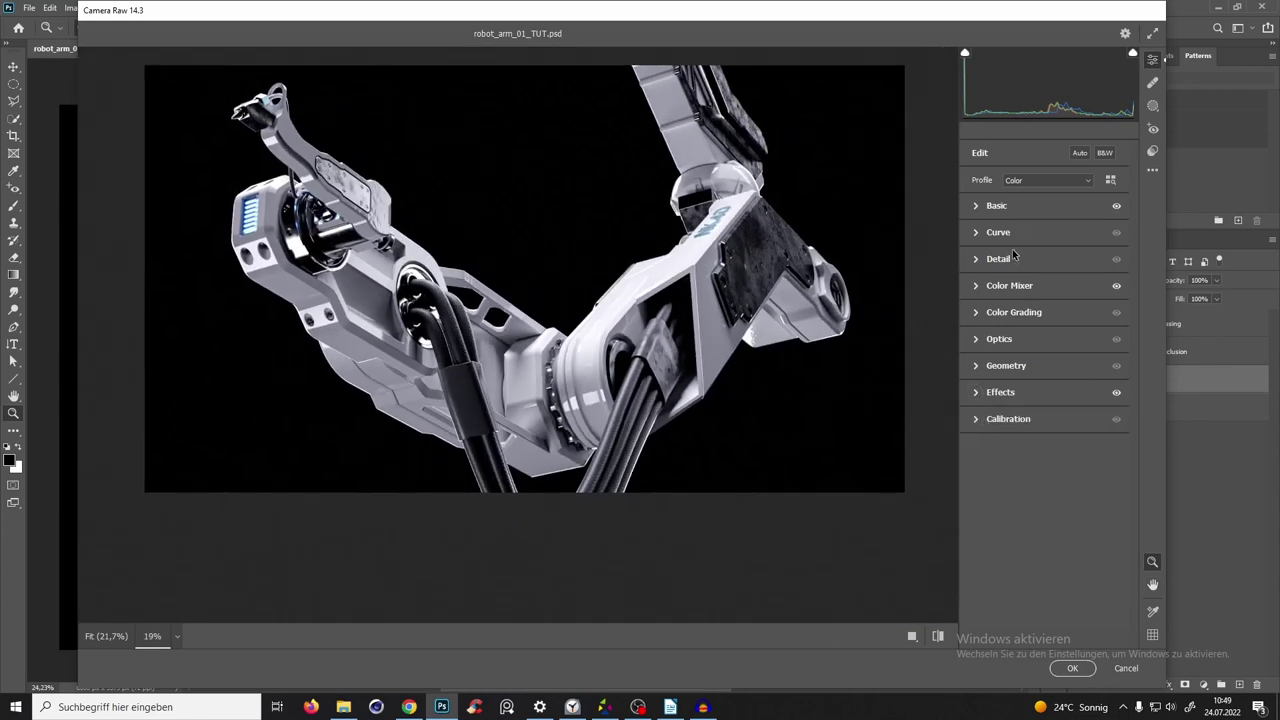
pyautogui.scroll(2, 608, 341)
pyautogui.scroll(-3, 620, 375)
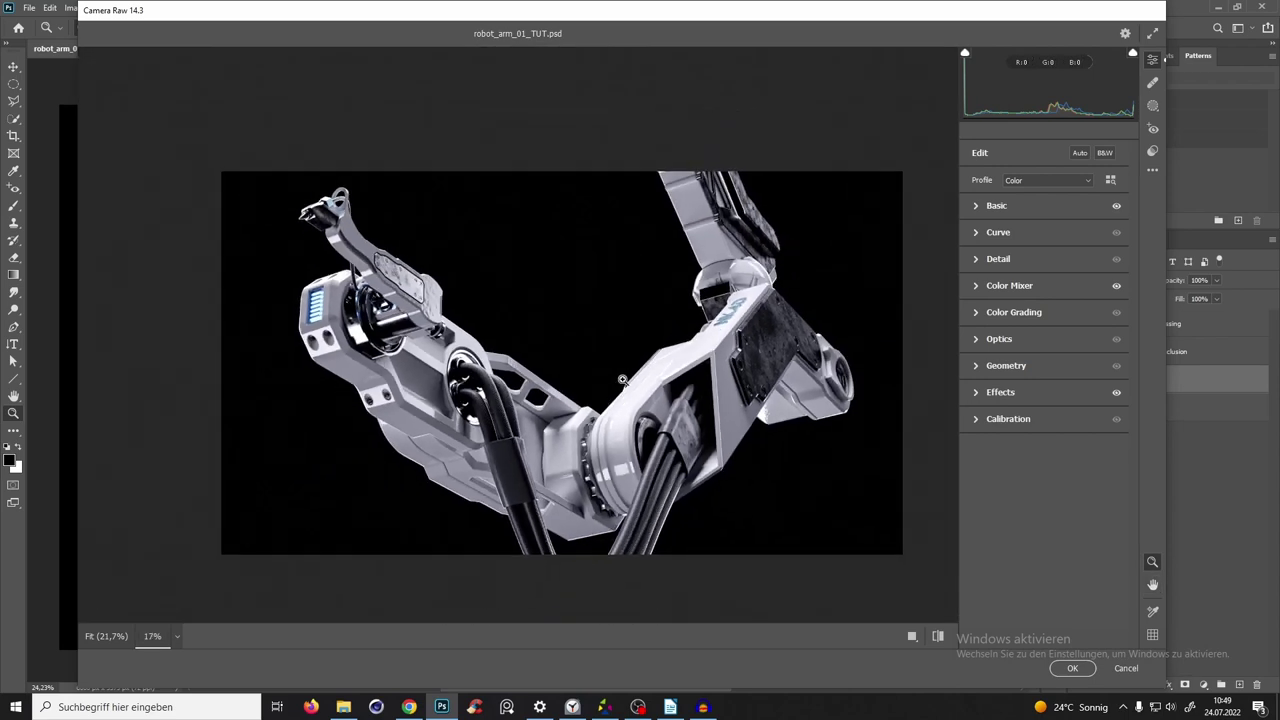
pyautogui.scroll(1, 622, 380)
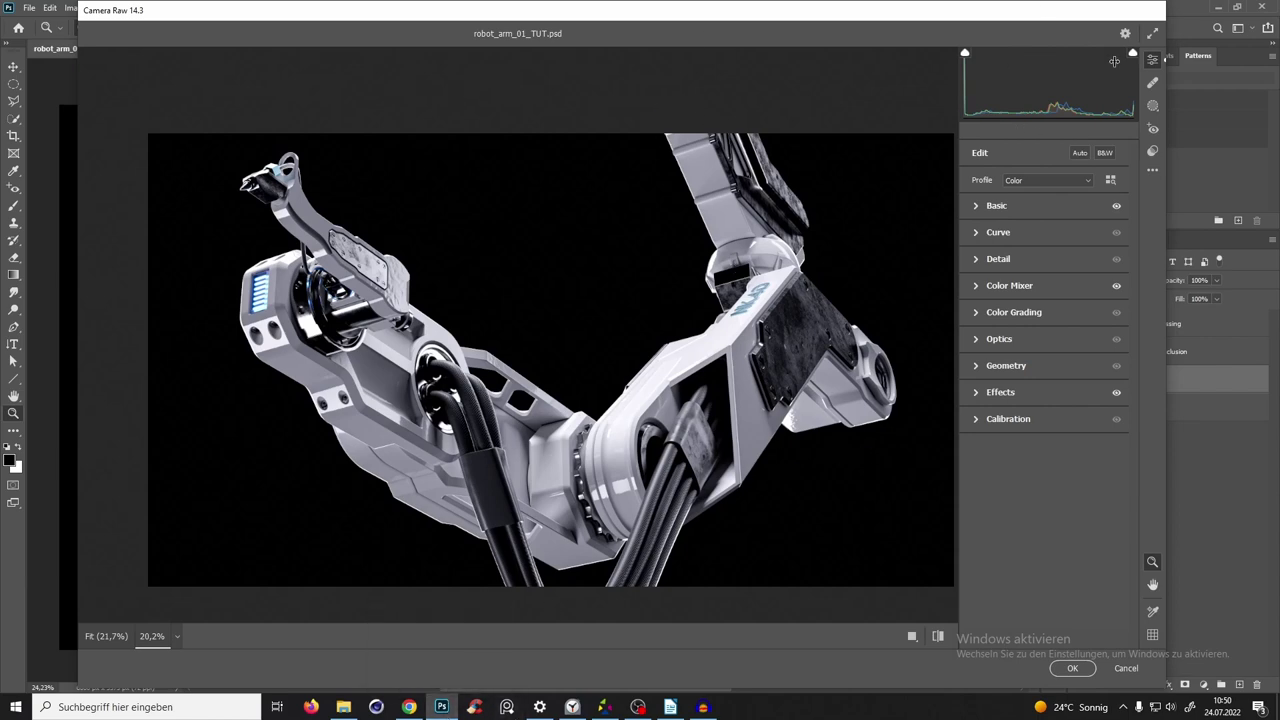
pyautogui.click(1152, 107)
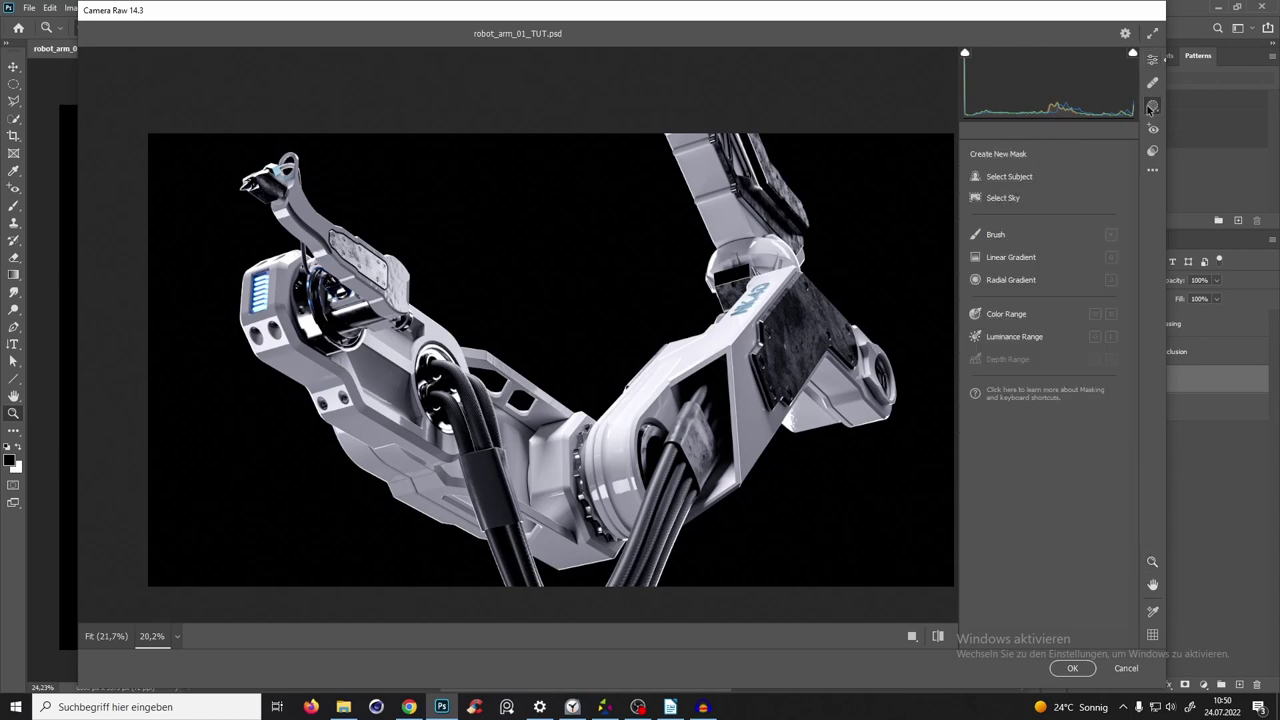
pyautogui.click(1003, 258)
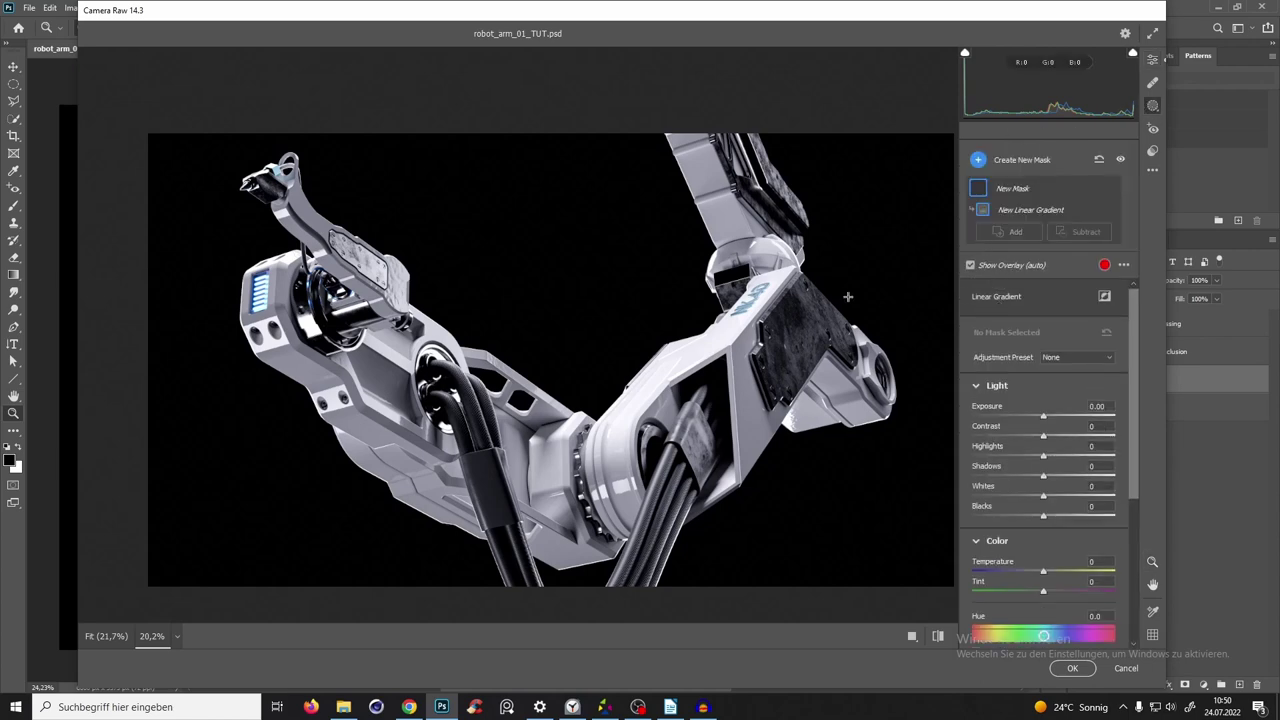
pyautogui.moveTo(795, 210); pyautogui.dragTo(496, 385)
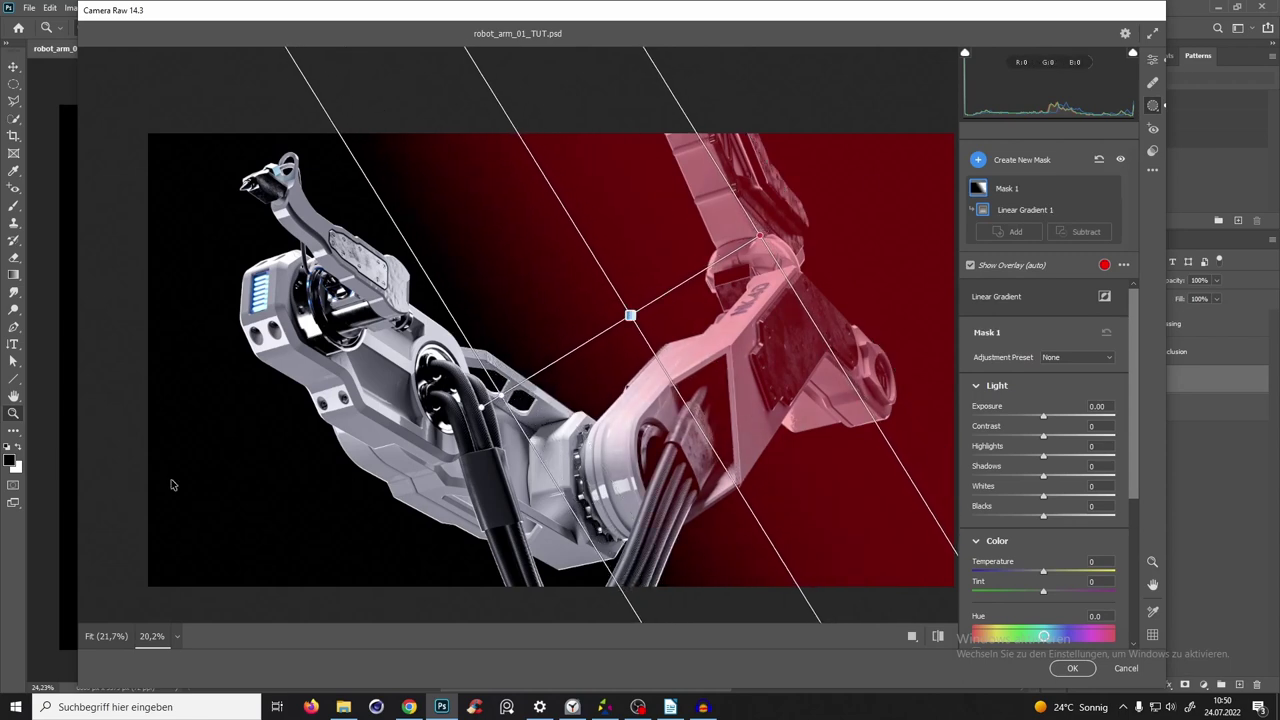
# Set the gradient mask's Exposure to -0.80, Highlights to -18 and Whites to -16, and slightly adjust the gradient's angle.
pyautogui.moveTo(1043, 418); pyautogui.dragTo(1031, 422)
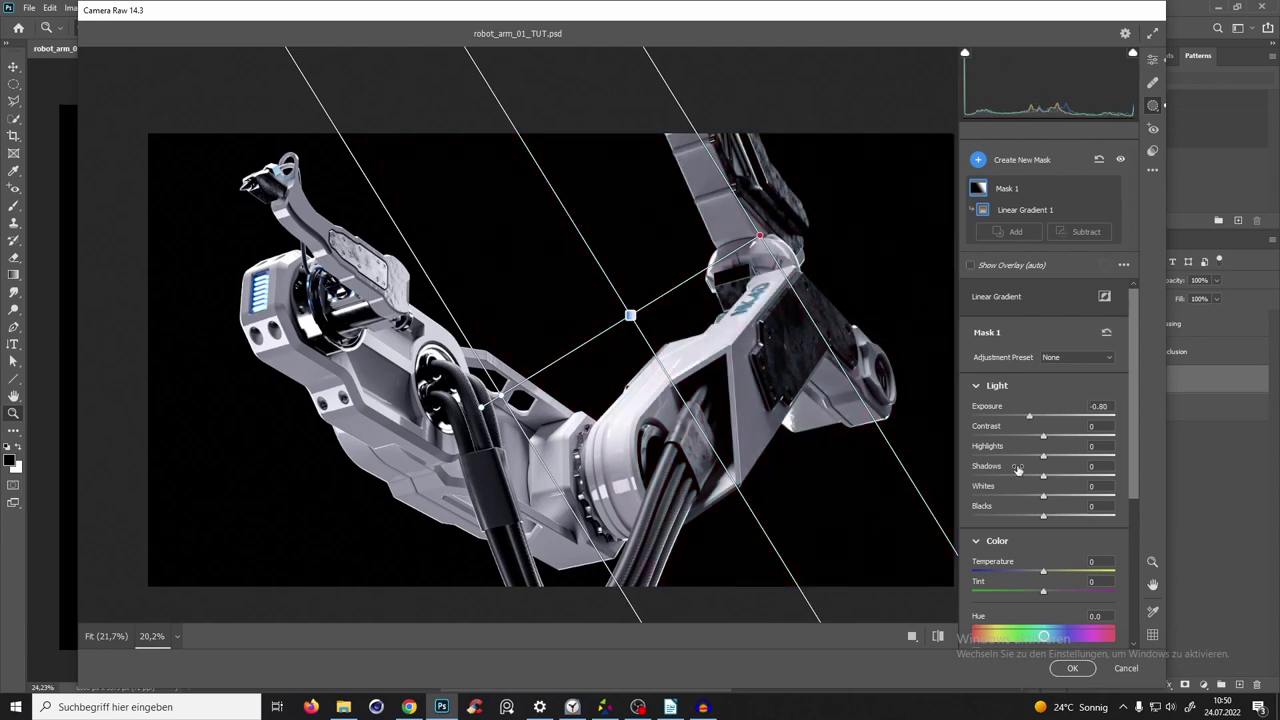
pyautogui.moveTo(1043, 458); pyautogui.dragTo(1032, 497)
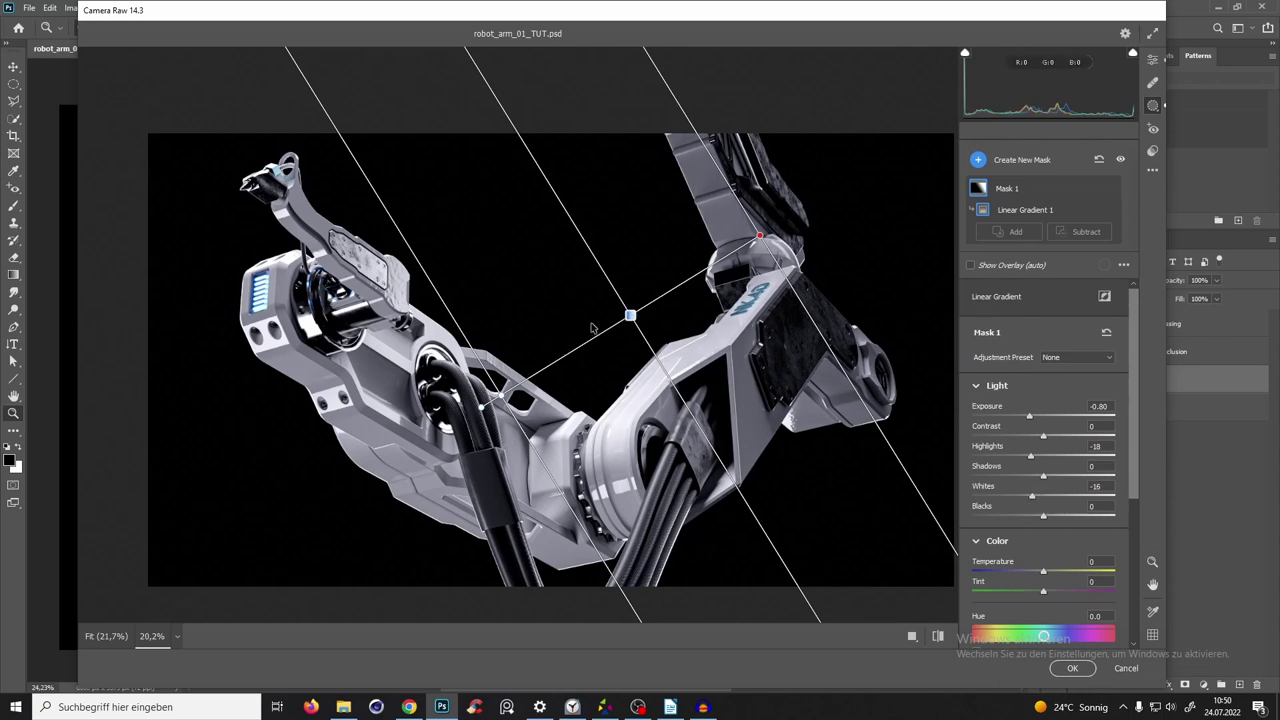
pyautogui.moveTo(630, 316); pyautogui.dragTo(626, 326)
pyautogui.moveTo(480, 418); pyautogui.dragTo(484, 392)
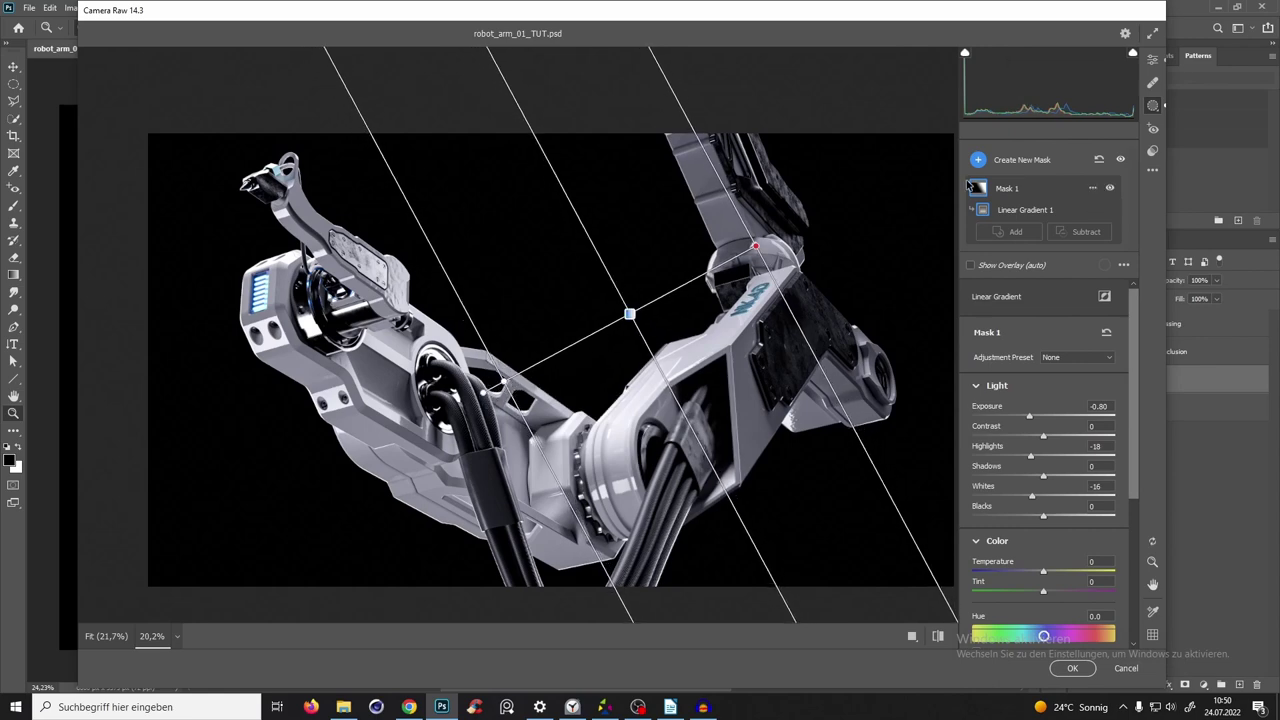
# Compare the render with the linear gradient mask hidden and shown.
pyautogui.click(1120, 160)
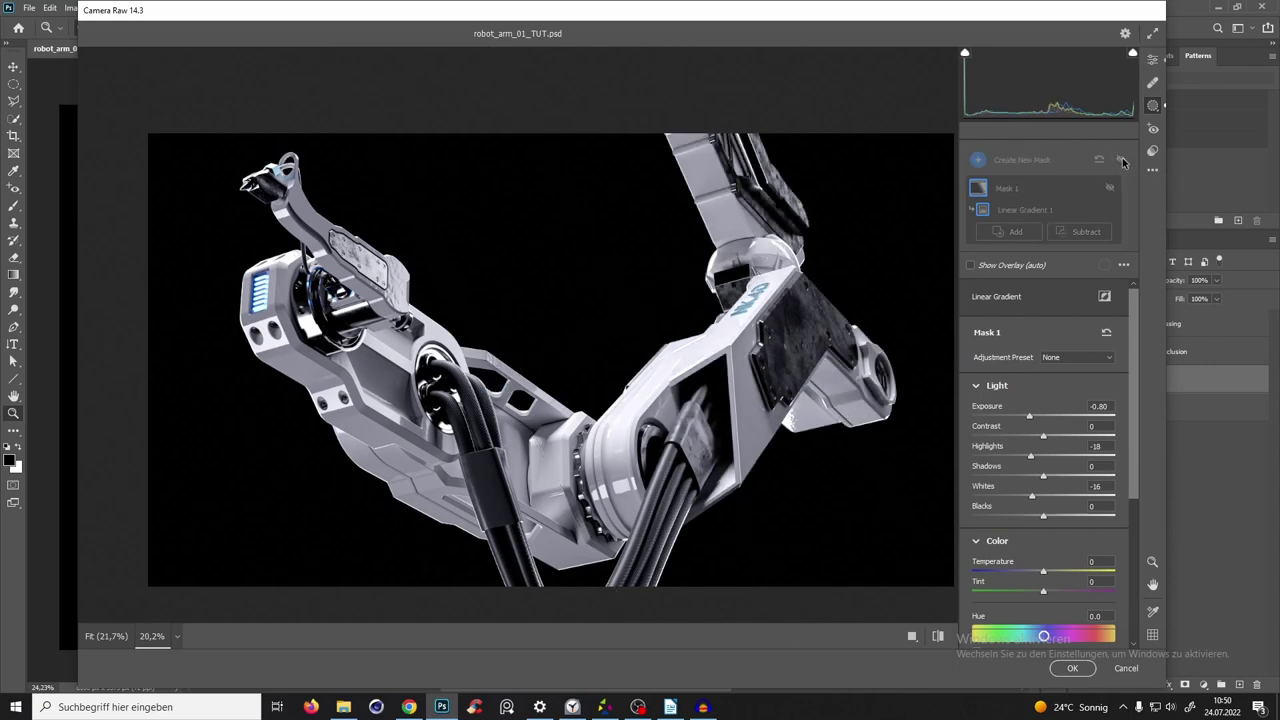
pyautogui.click(1122, 161)
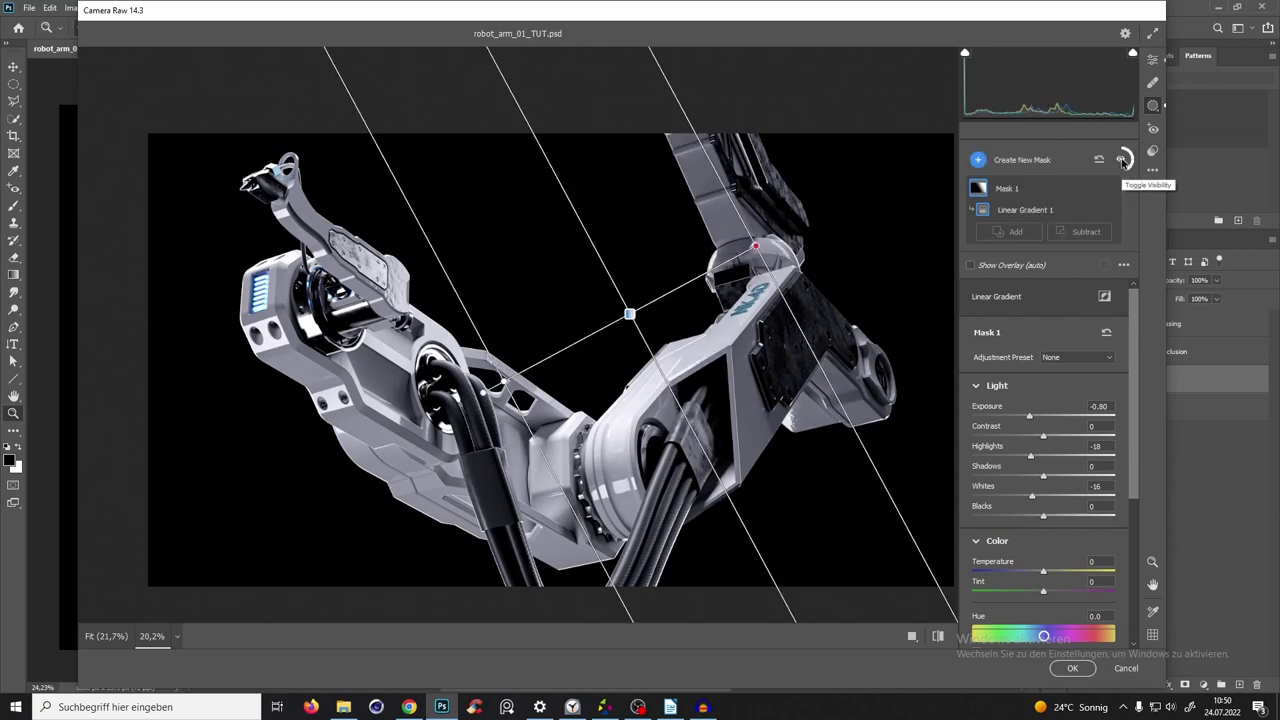
pyautogui.click(1122, 161)
pyautogui.click(1122, 161)
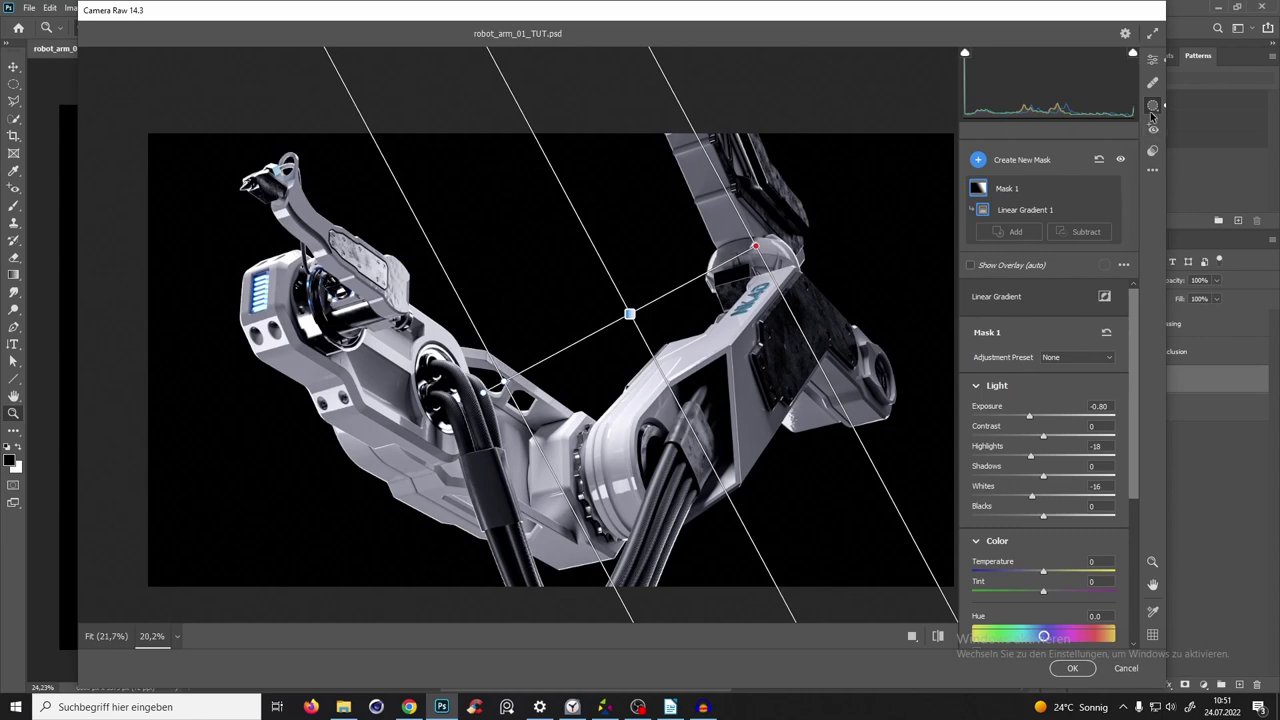
# Brush a new mask over the front joint and forearm around the blue lights, and set its Exposure to +0.50.
pyautogui.click(989, 167)
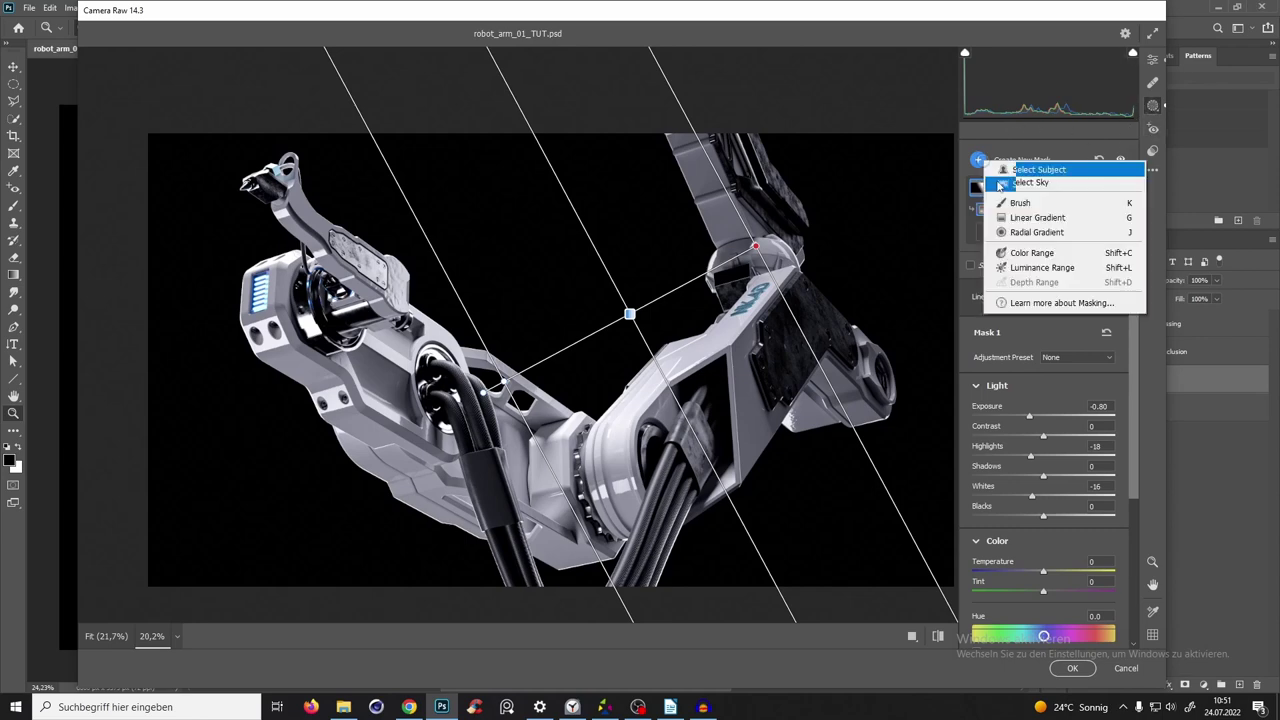
pyautogui.click(1030, 206)
pyautogui.moveTo(271, 200)
pyautogui.mouseDown()
pyautogui.moveTo(314, 286)
pyautogui.moveTo(371, 543)
pyautogui.mouseUp()
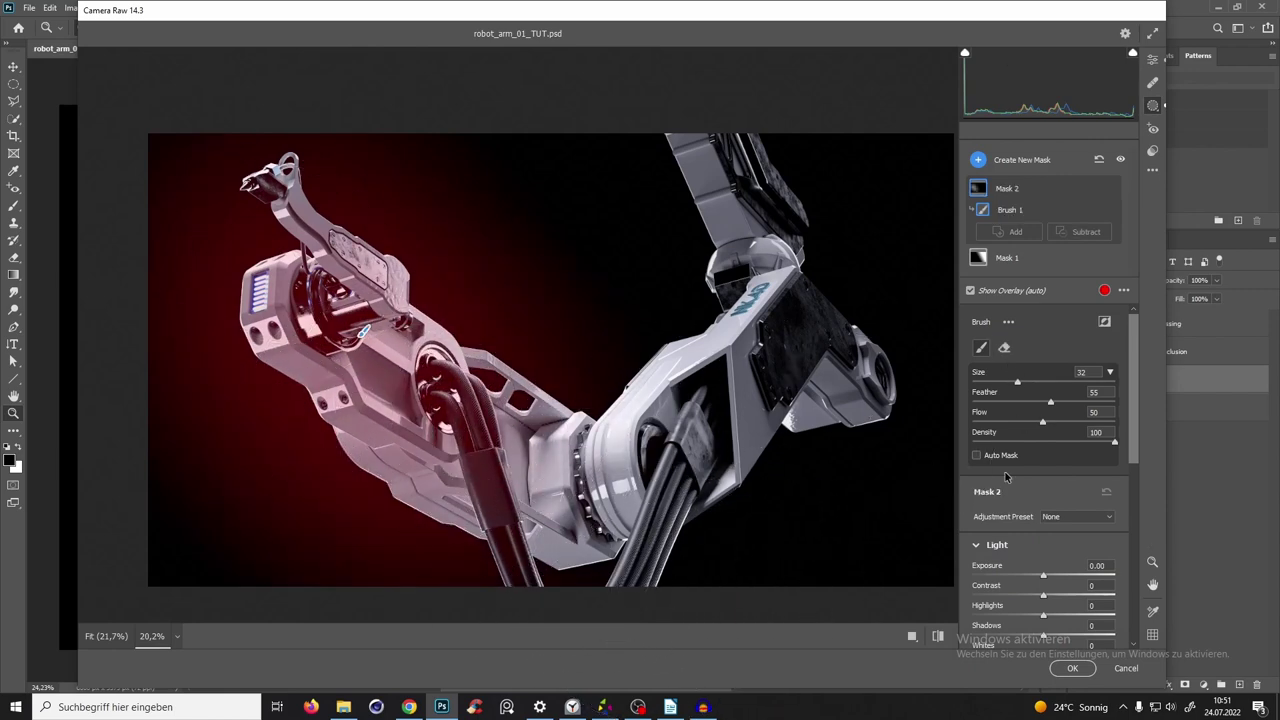
pyautogui.moveTo(1043, 577); pyautogui.dragTo(1052, 577)
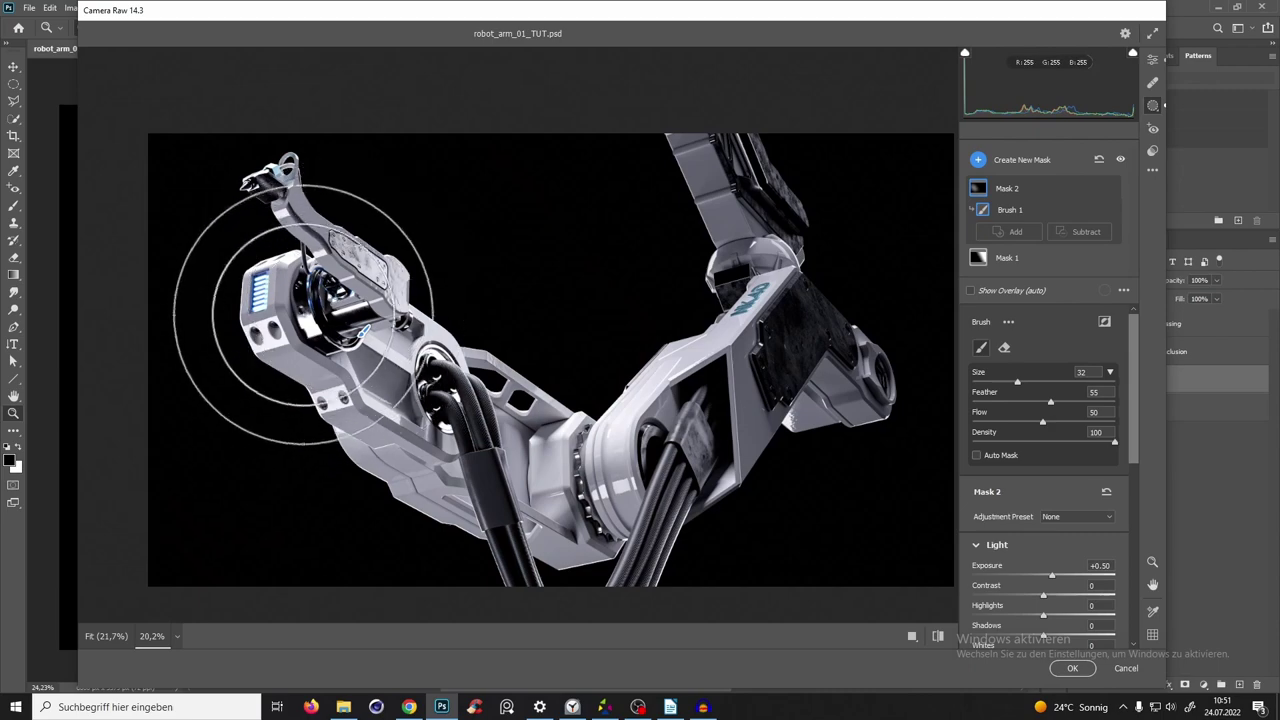
pyautogui.moveTo(290, 275); pyautogui.dragTo(424, 255)
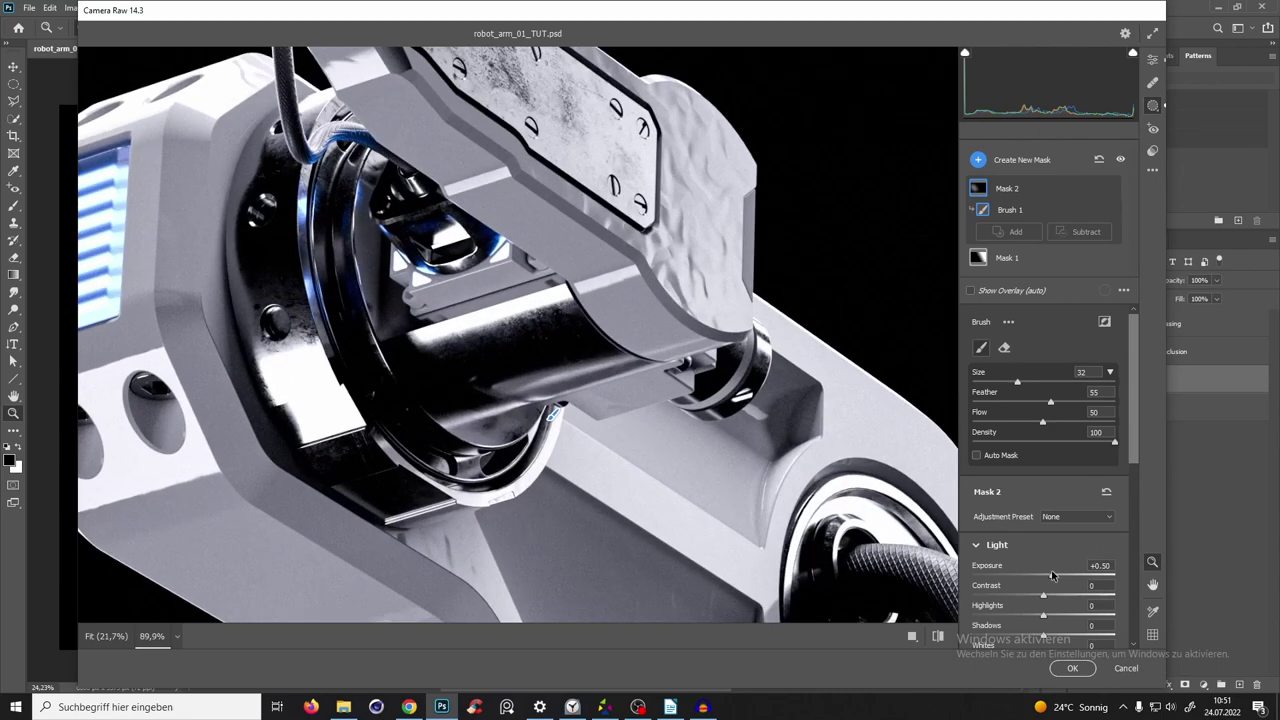
# Set the brush mask's Exposure to +0.30, Contrast to +7 and Highlights to -4.
pyautogui.moveTo(1052, 575); pyautogui.dragTo(1048, 577)
pyautogui.moveTo(540, 420); pyautogui.dragTo(471, 422)
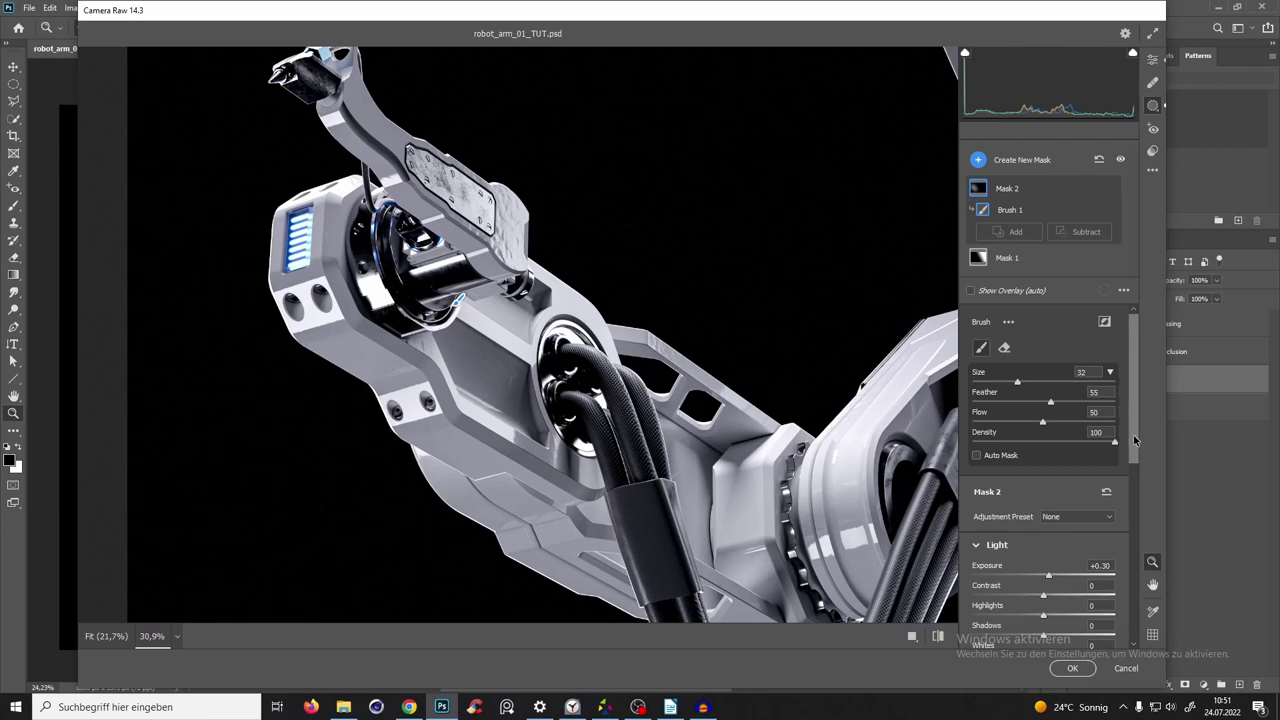
pyautogui.scroll(-4, 1134, 440)
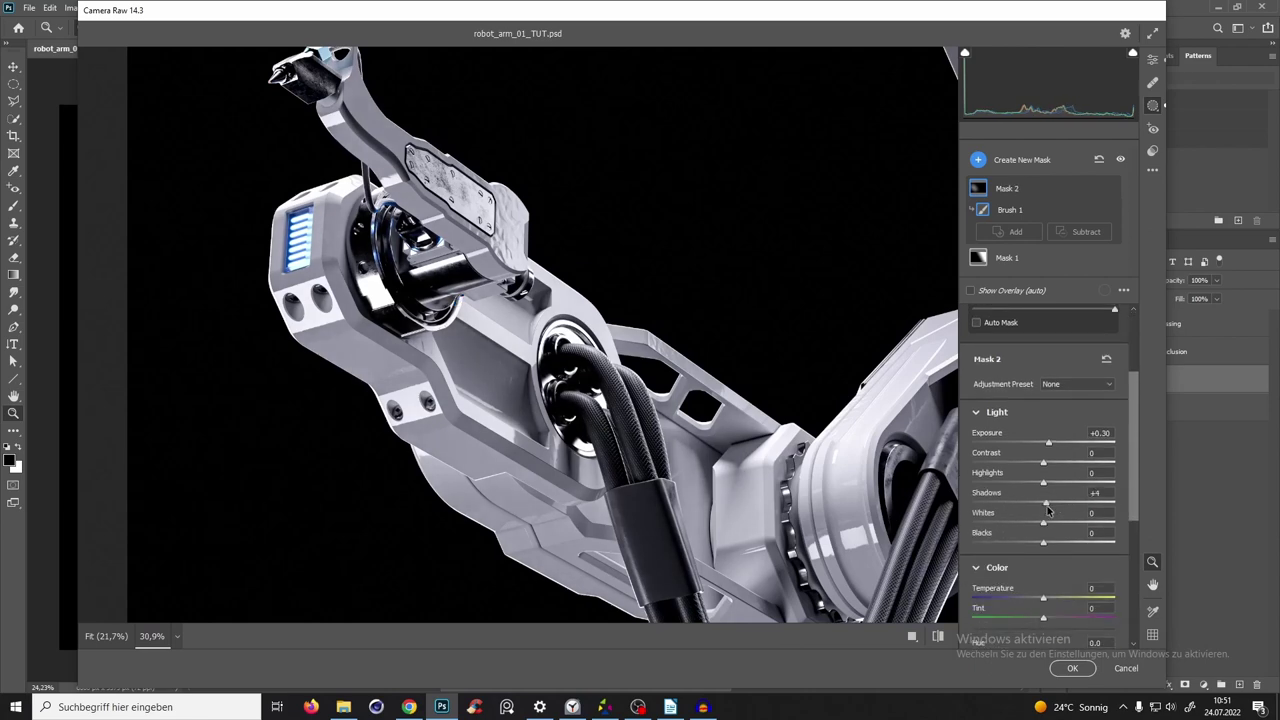
pyautogui.moveTo(1046, 485); pyautogui.dragTo(1051, 463)
pyautogui.scroll(-5, 540, 344)
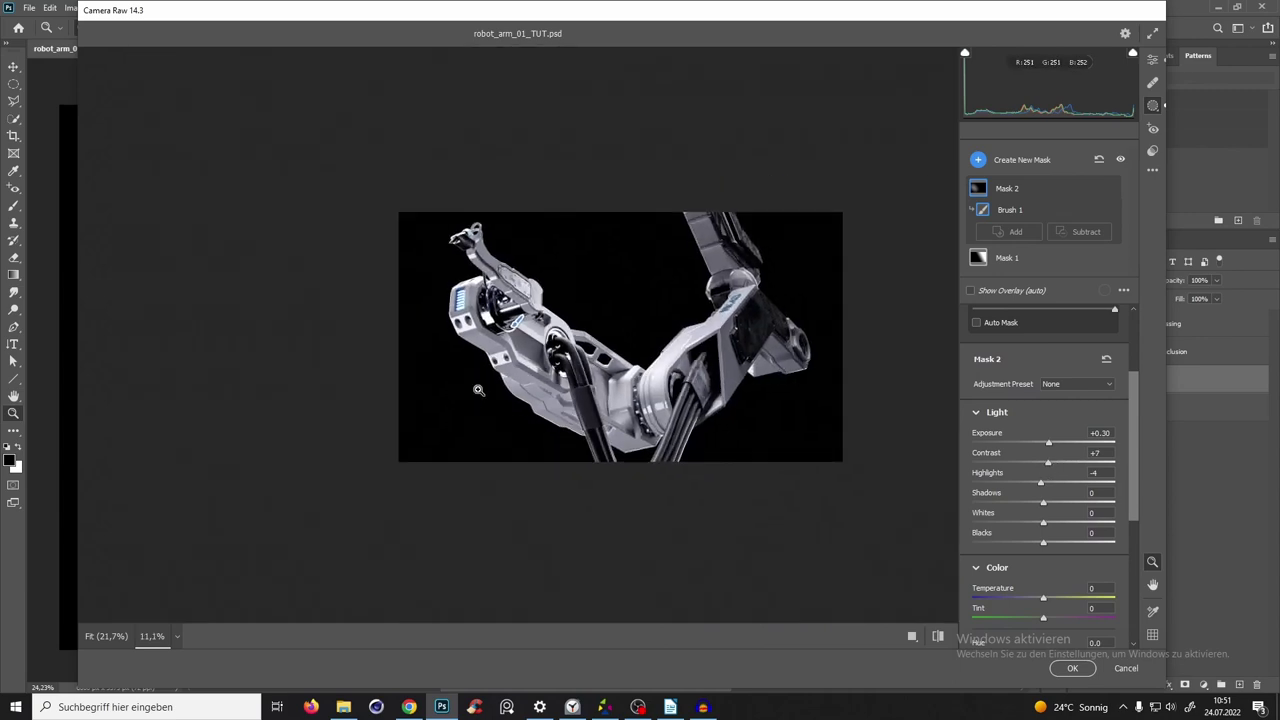
pyautogui.scroll(3, 540, 344)
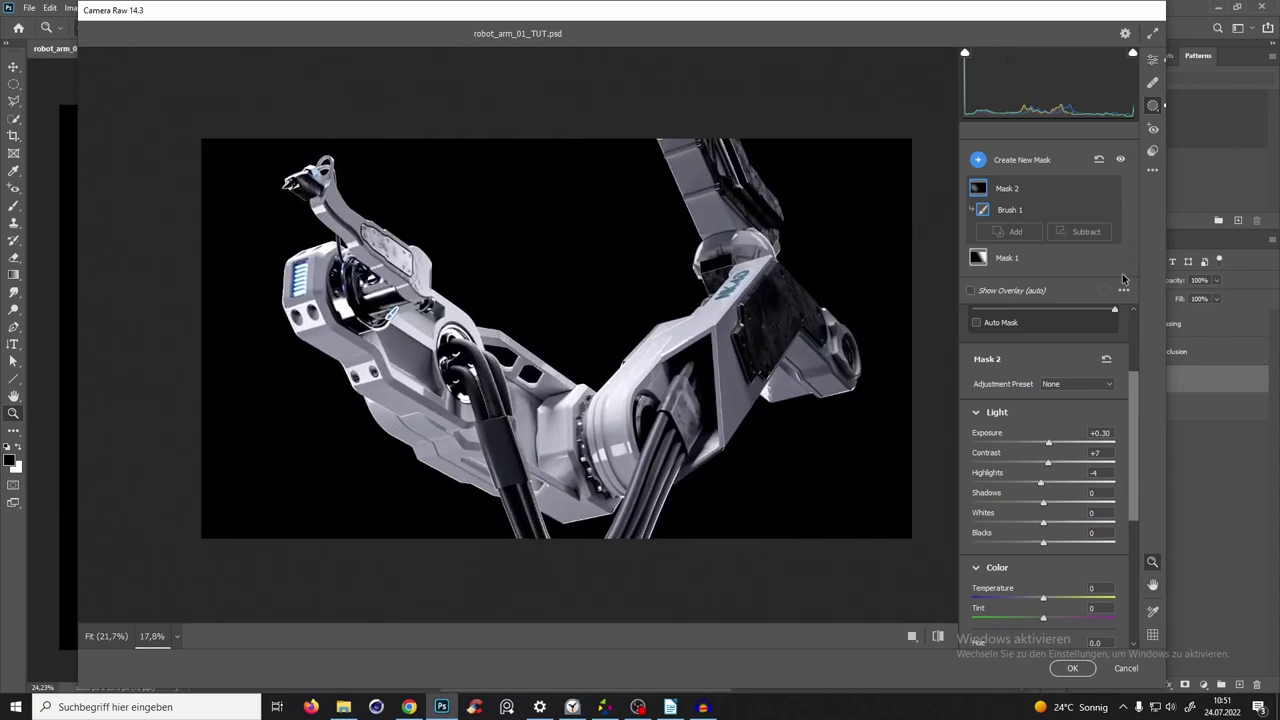
# Compare the render with all masks hidden and shown, and apply the Camera Raw edits to the Beauty layer.
pyautogui.click(1121, 160)
pyautogui.click(1121, 160)
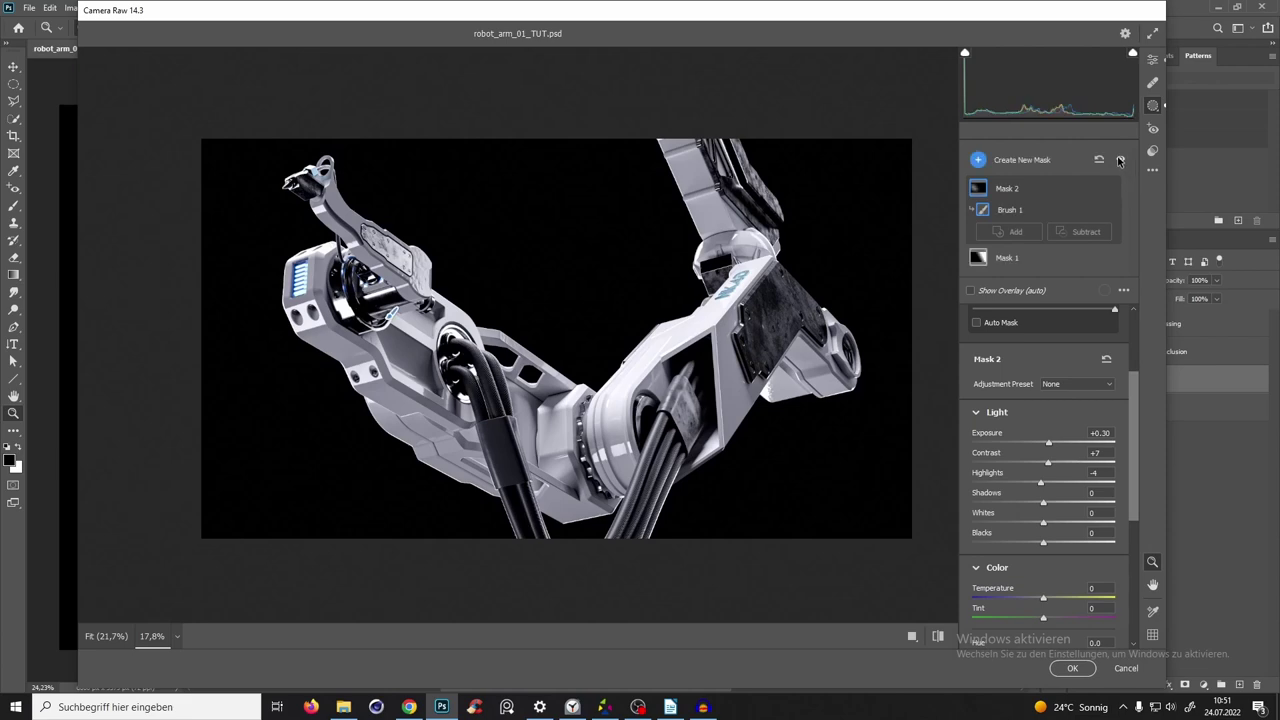
pyautogui.click(1068, 668)
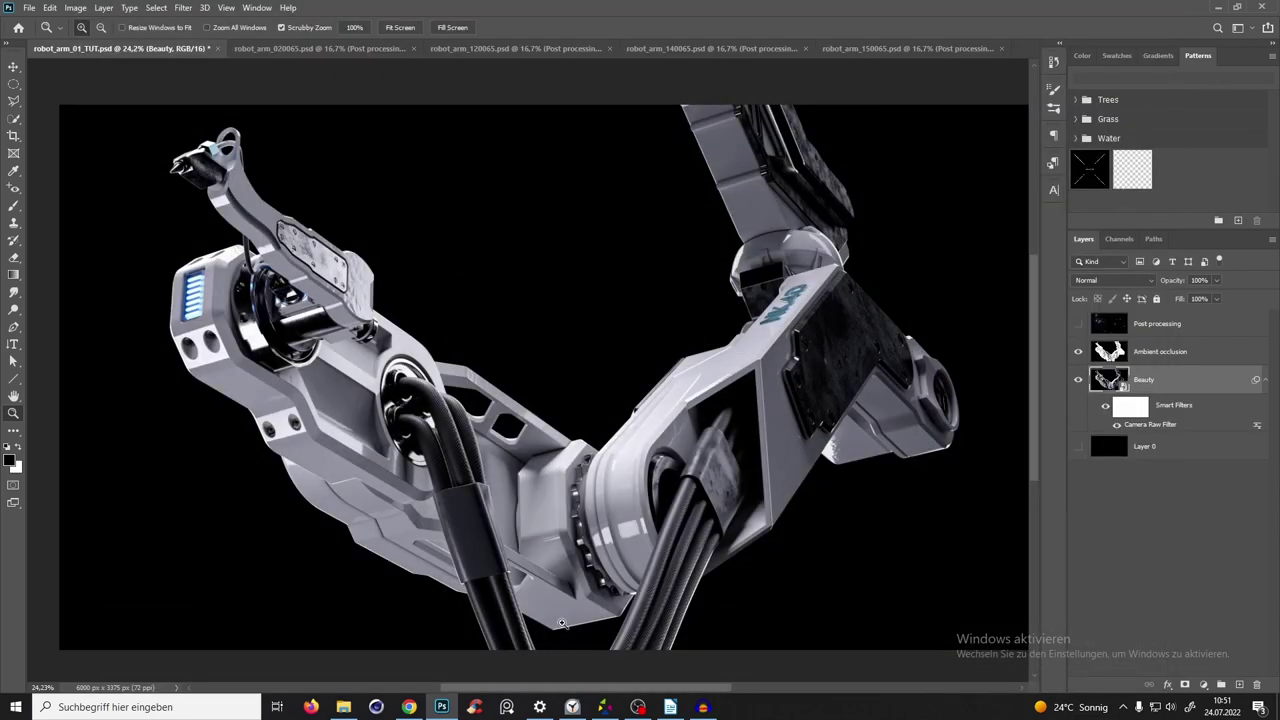
# Compare the full render with the Beauty layer's smart filters hidden and shown.
pyautogui.moveTo(606, 450); pyautogui.dragTo(967, 441)
pyautogui.click(1106, 409)
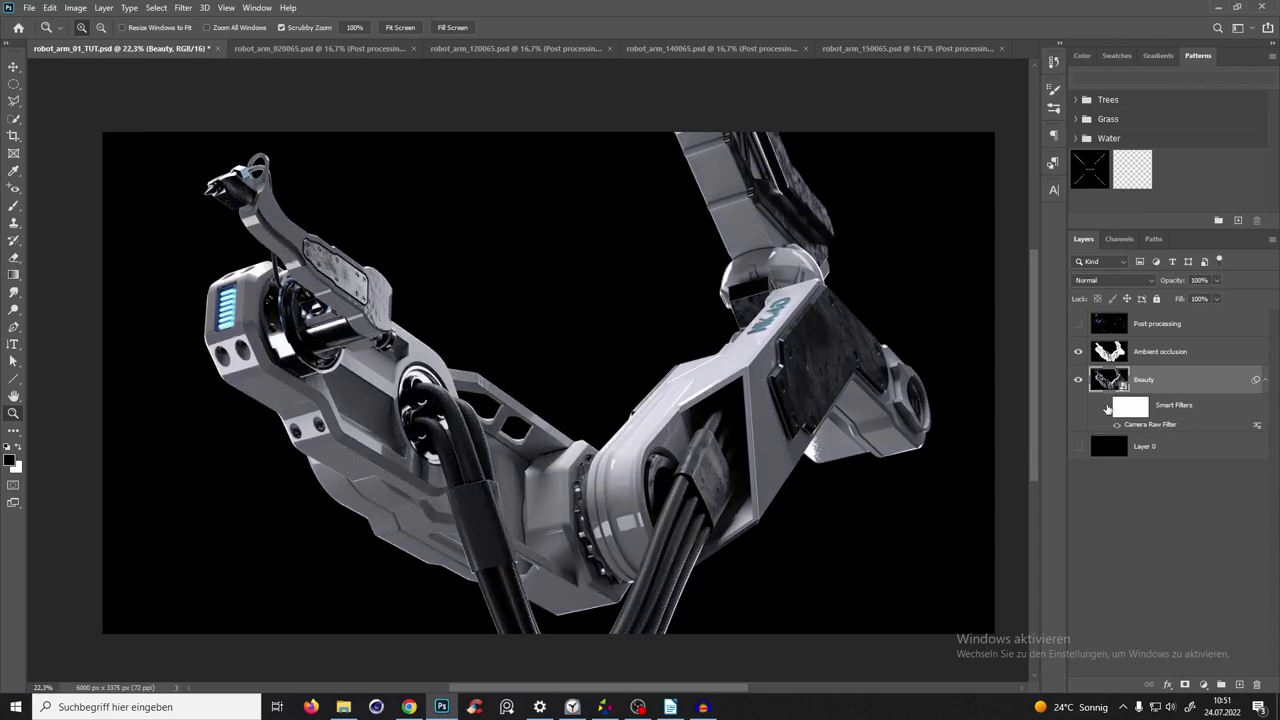
pyautogui.click(1106, 406)
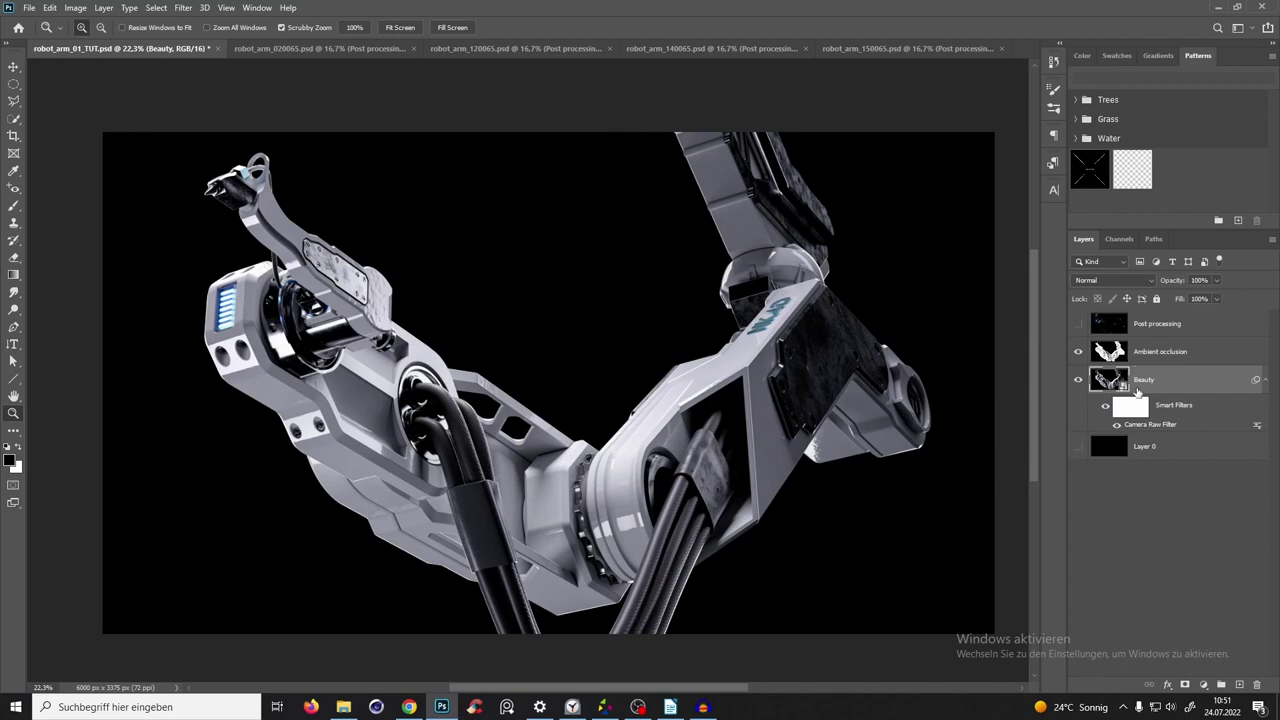
# Add a Curves adjustment layer above the Beauty layer and clip it to Beauty.
pyautogui.click(1203, 684)
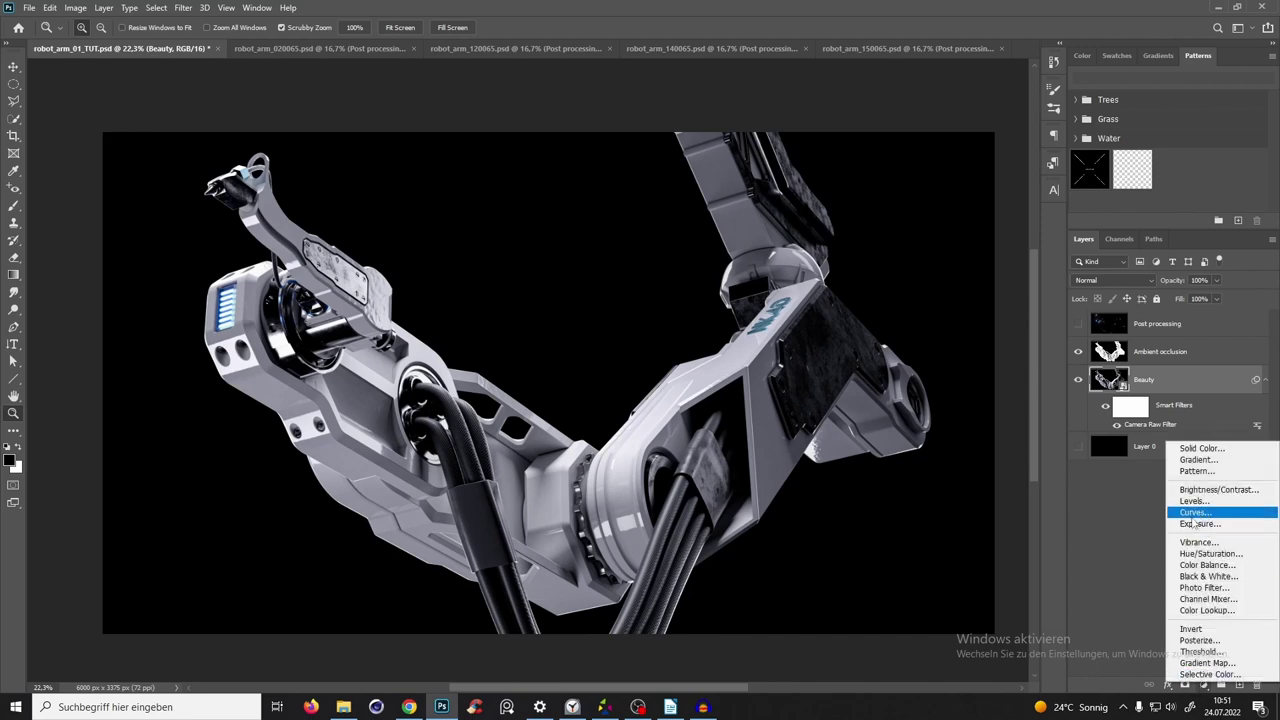
pyautogui.click(1194, 513)
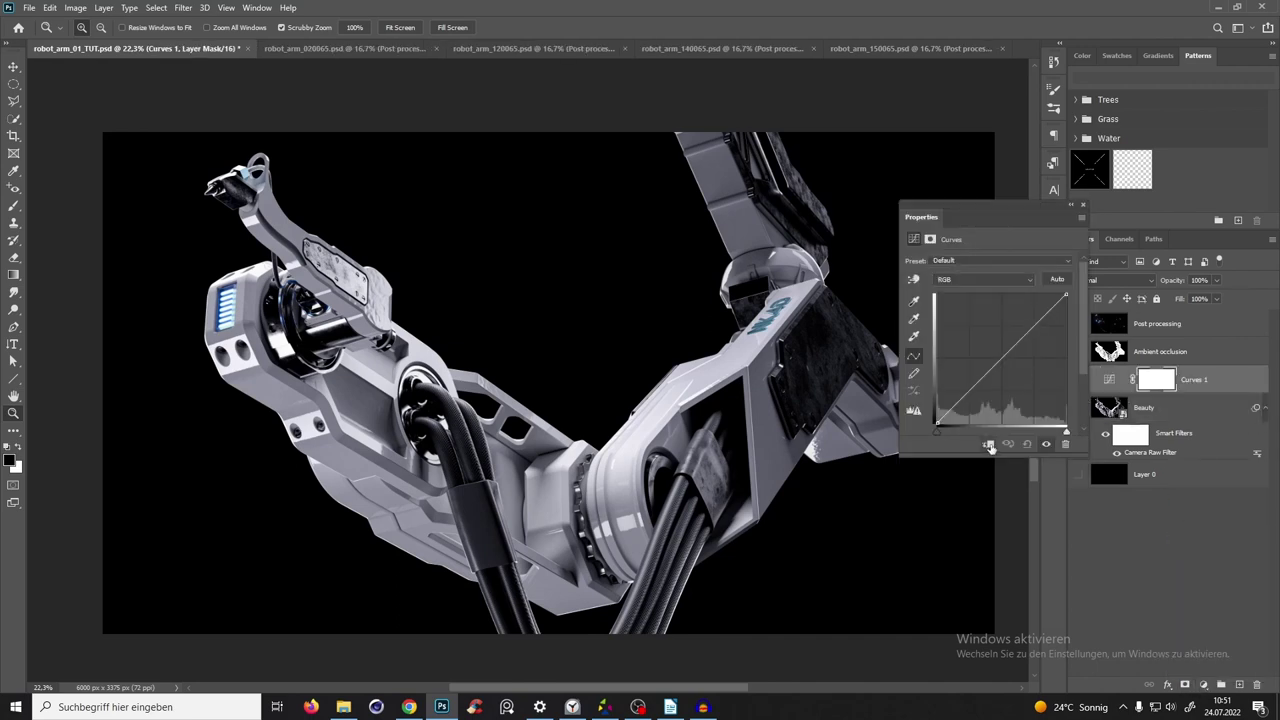
pyautogui.click(989, 445)
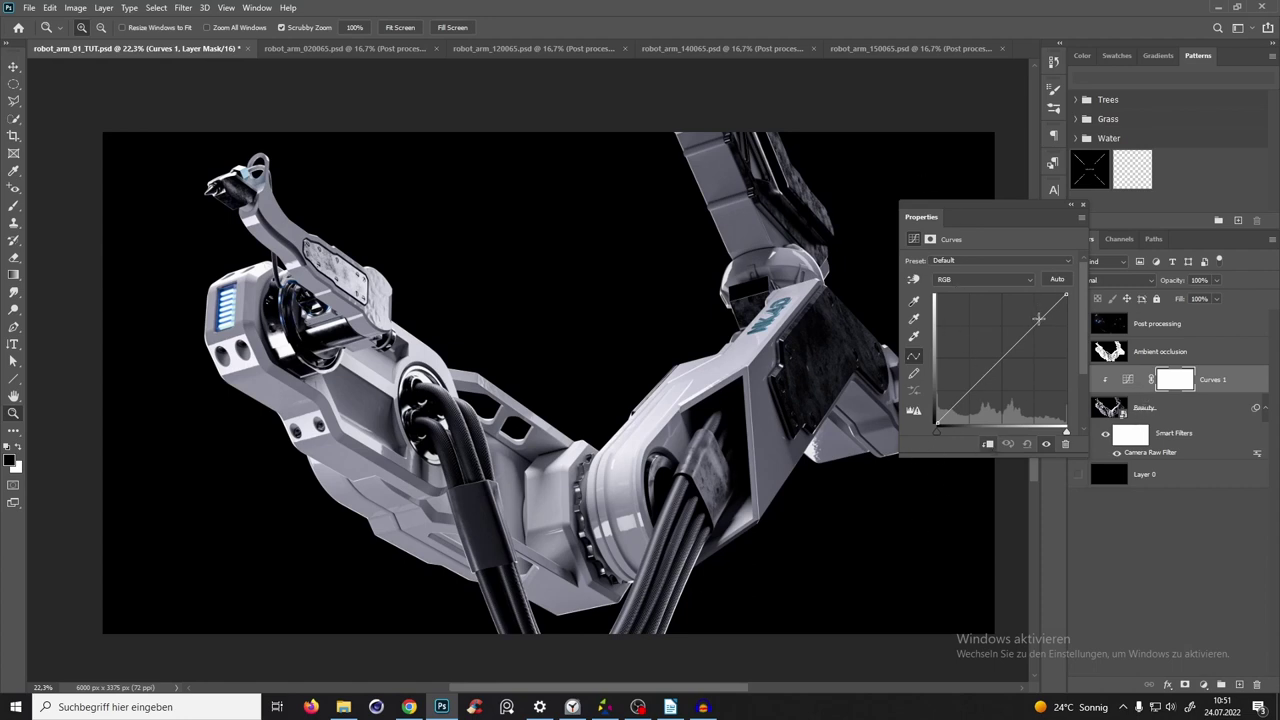
# Shape the RGB curve into a gentle S with slightly raised highlights and slightly lowered shadows.
pyautogui.moveTo(1040, 319)
pyautogui.mouseDown()
pyautogui.moveTo(1034, 305)
pyautogui.moveTo(1042, 318)
pyautogui.mouseUp()
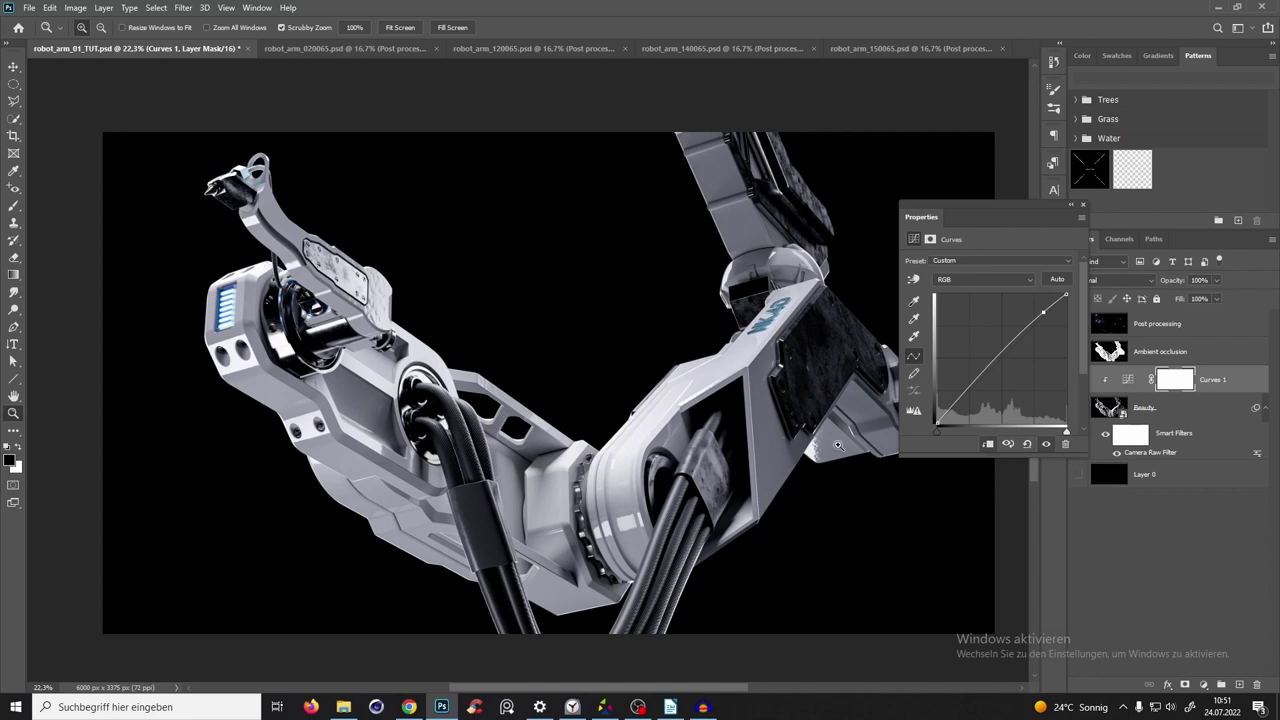
pyautogui.moveTo(984, 379); pyautogui.dragTo(970, 392)
pyautogui.moveTo(1045, 311); pyautogui.dragTo(1021, 328)
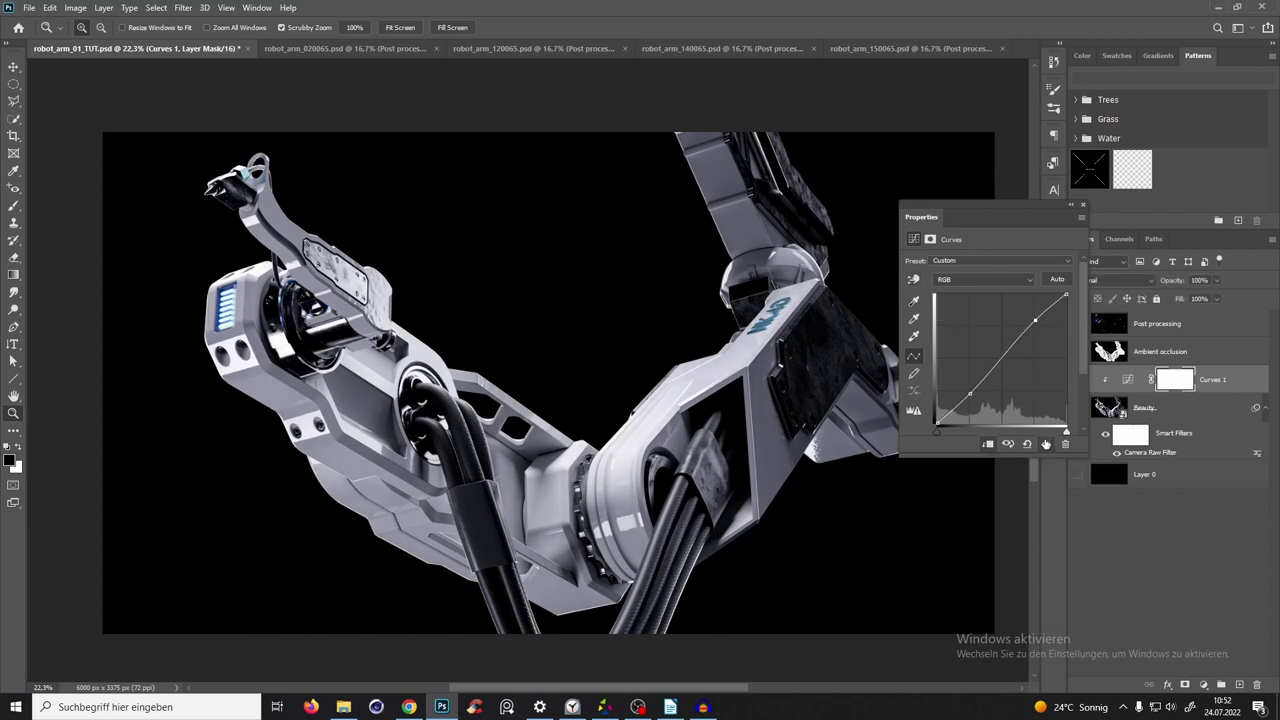
# Compare the render with the Curves adjustment off and on, and close its properties.
pyautogui.click(1045, 442)
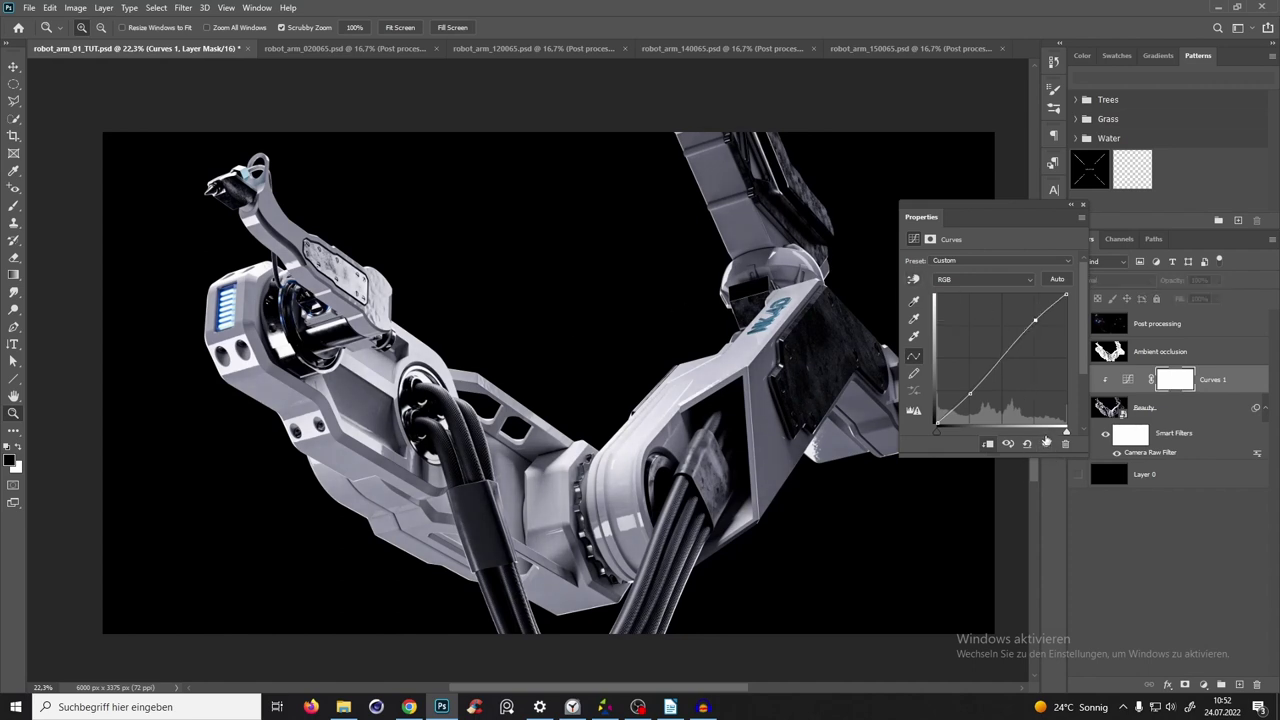
pyautogui.click(1044, 444)
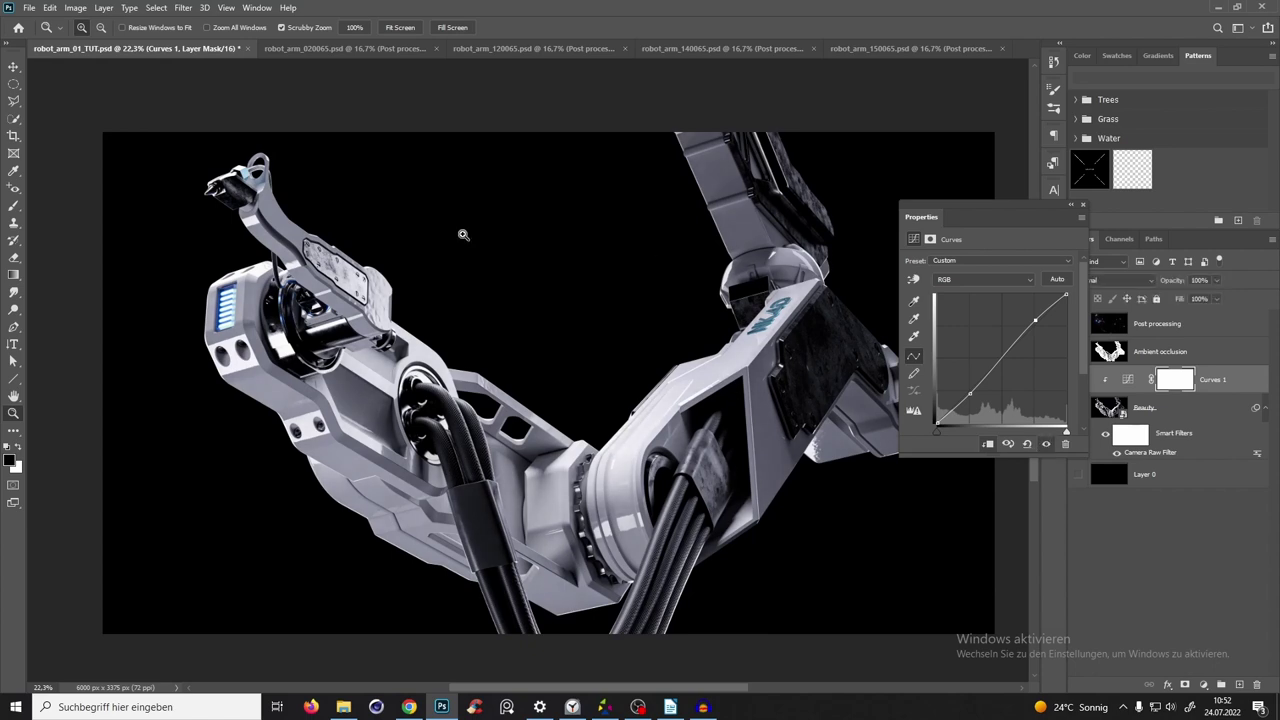
pyautogui.click(1081, 205)
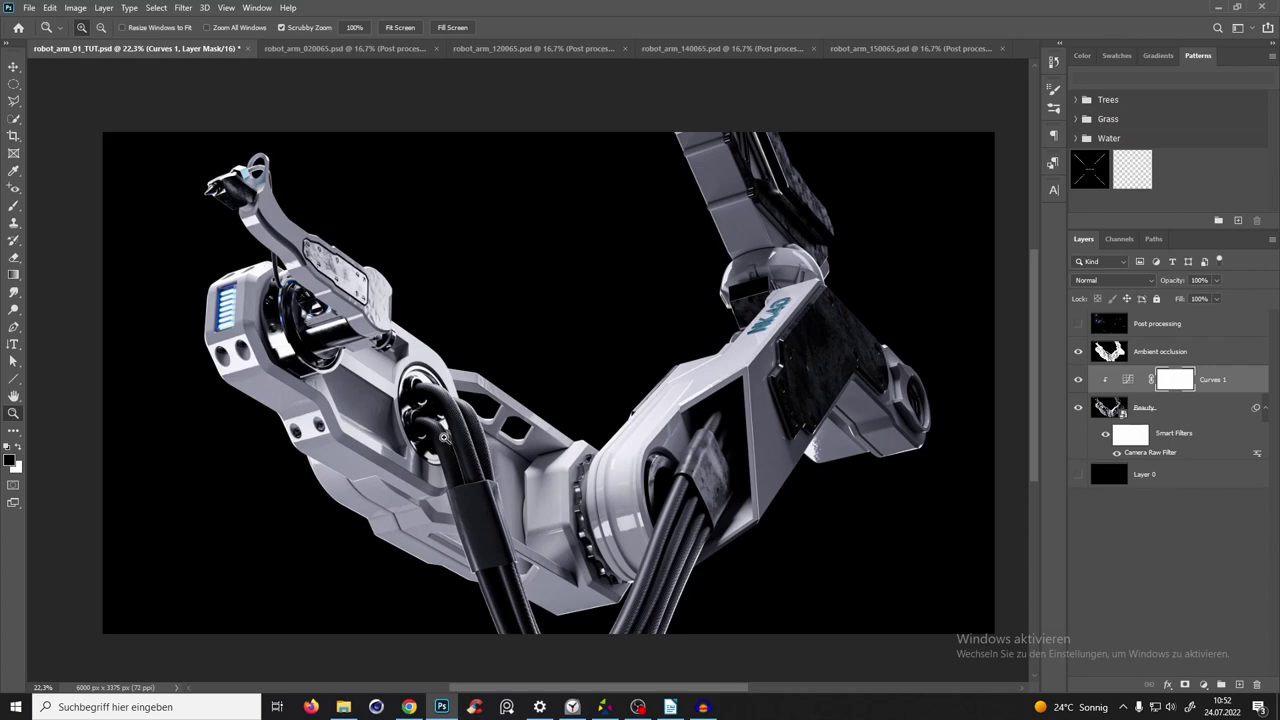
# Compare the graded robot_arm_01_TUT.psd with the ungraded render in robot_arm_020065.psd.
pyautogui.click(350, 48)
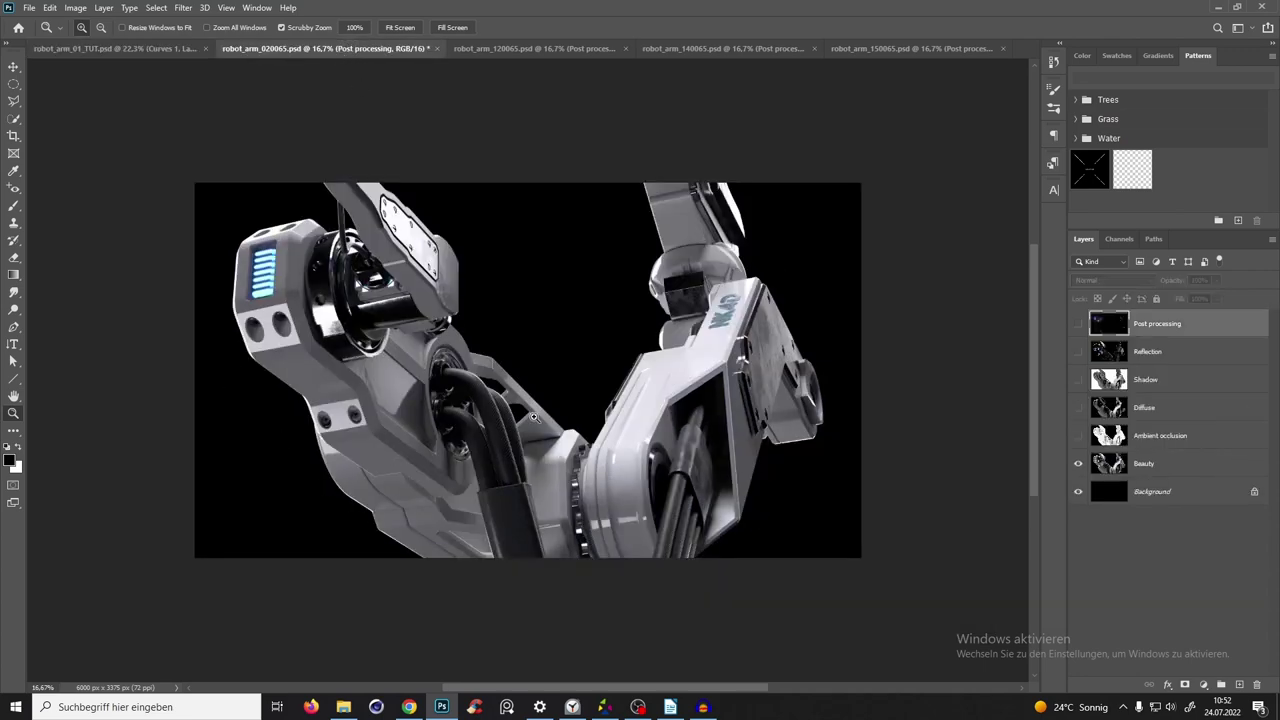
pyautogui.click(138, 50)
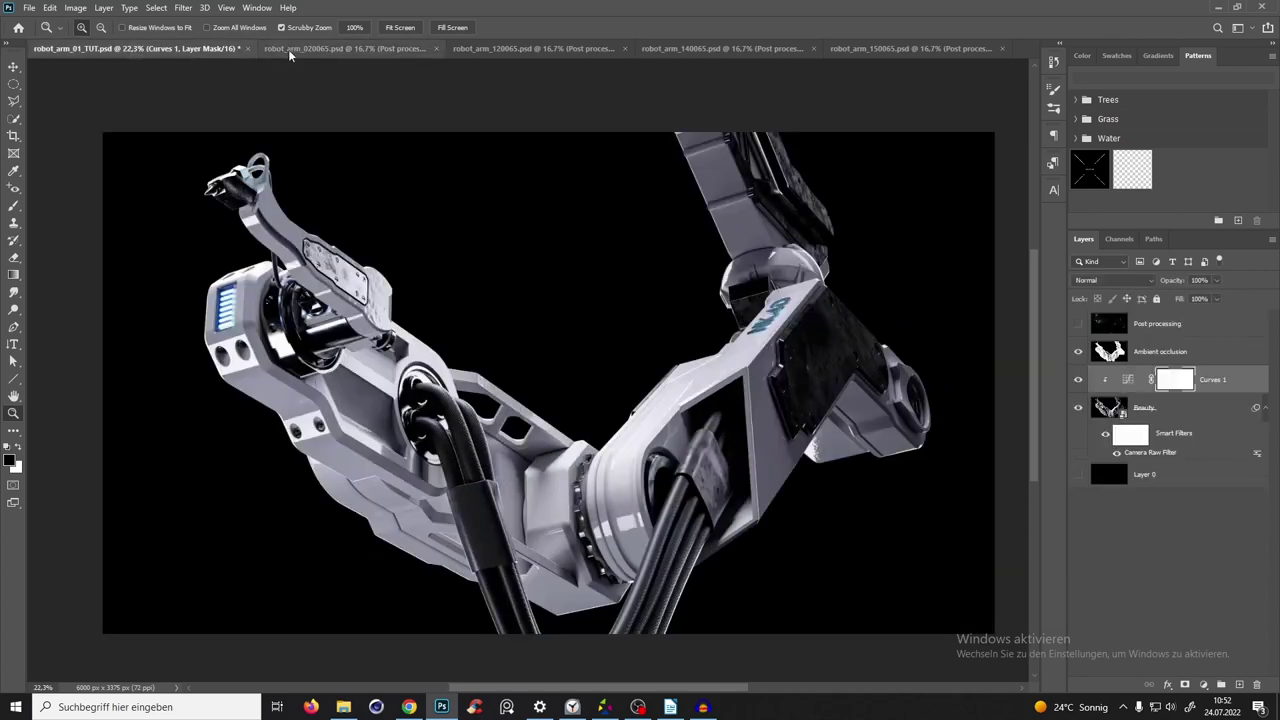
pyautogui.click(296, 49)
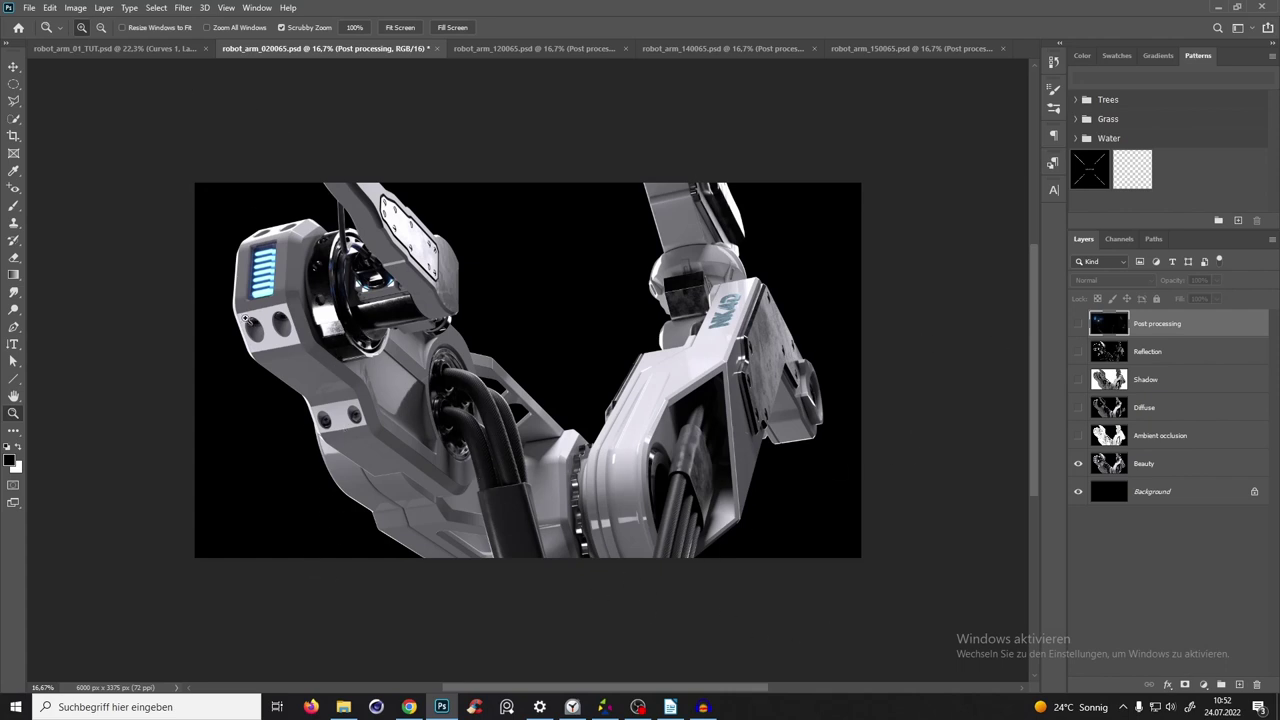
pyautogui.click(638, 703)
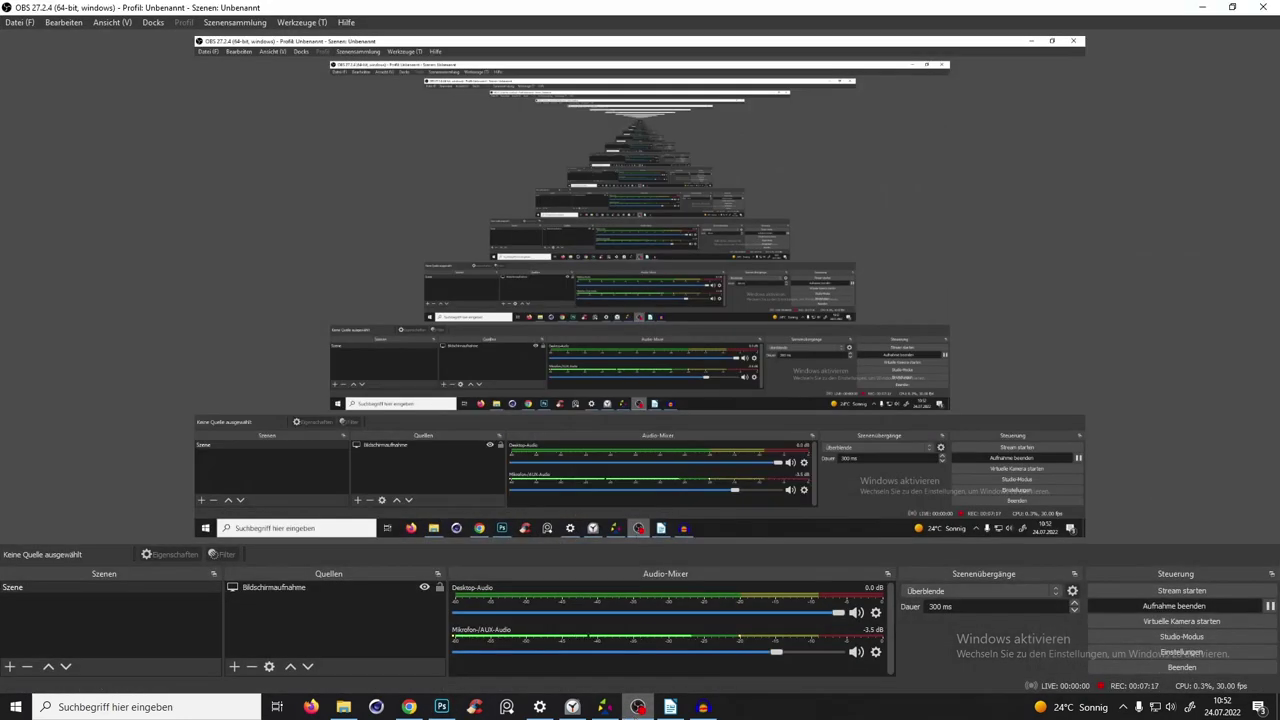
pyautogui.click(638, 705)
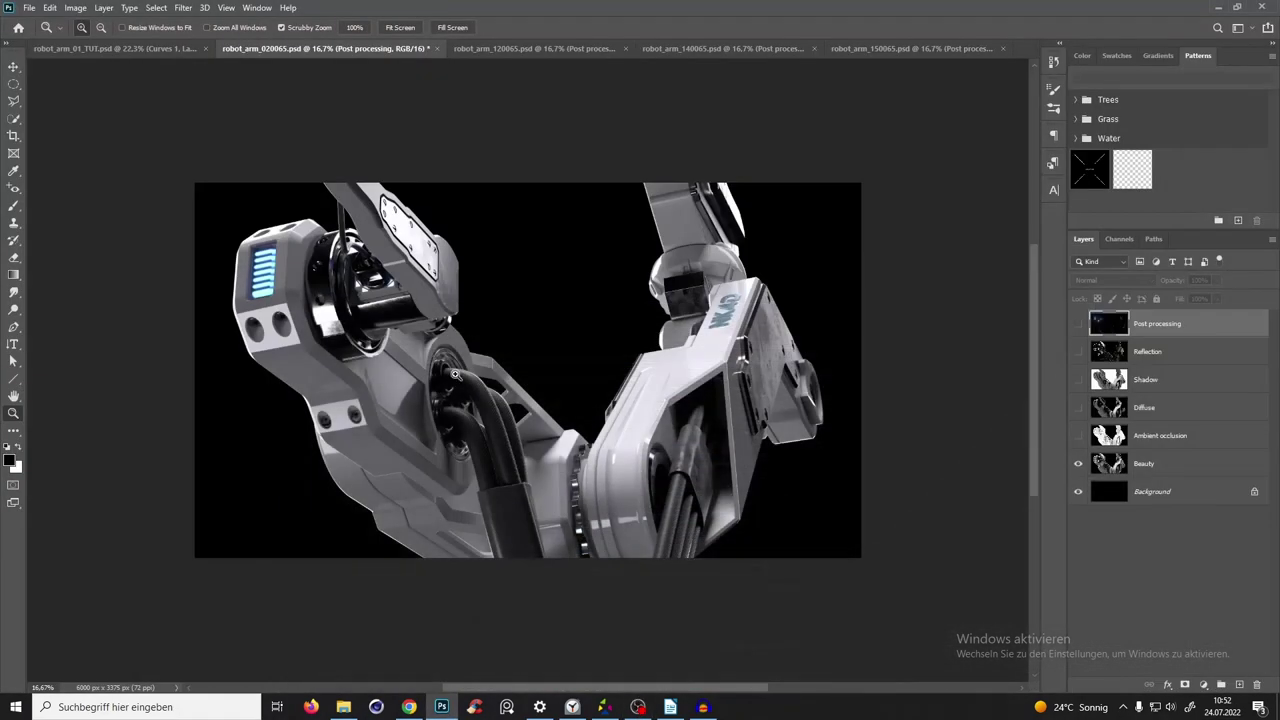
pyautogui.click(163, 50)
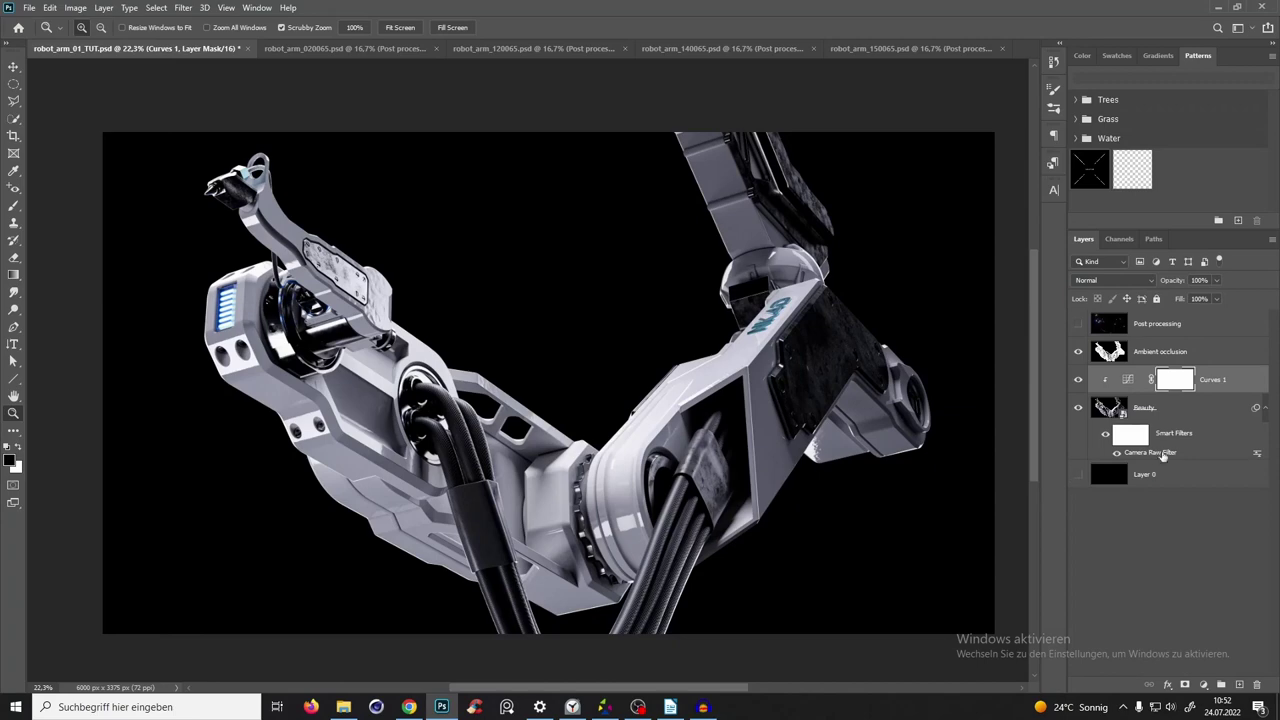
# Reopen the Beauty layer's Camera Raw filter and try to save its settings as 01 in the Robotics folder.
pyautogui.click(1160, 453)
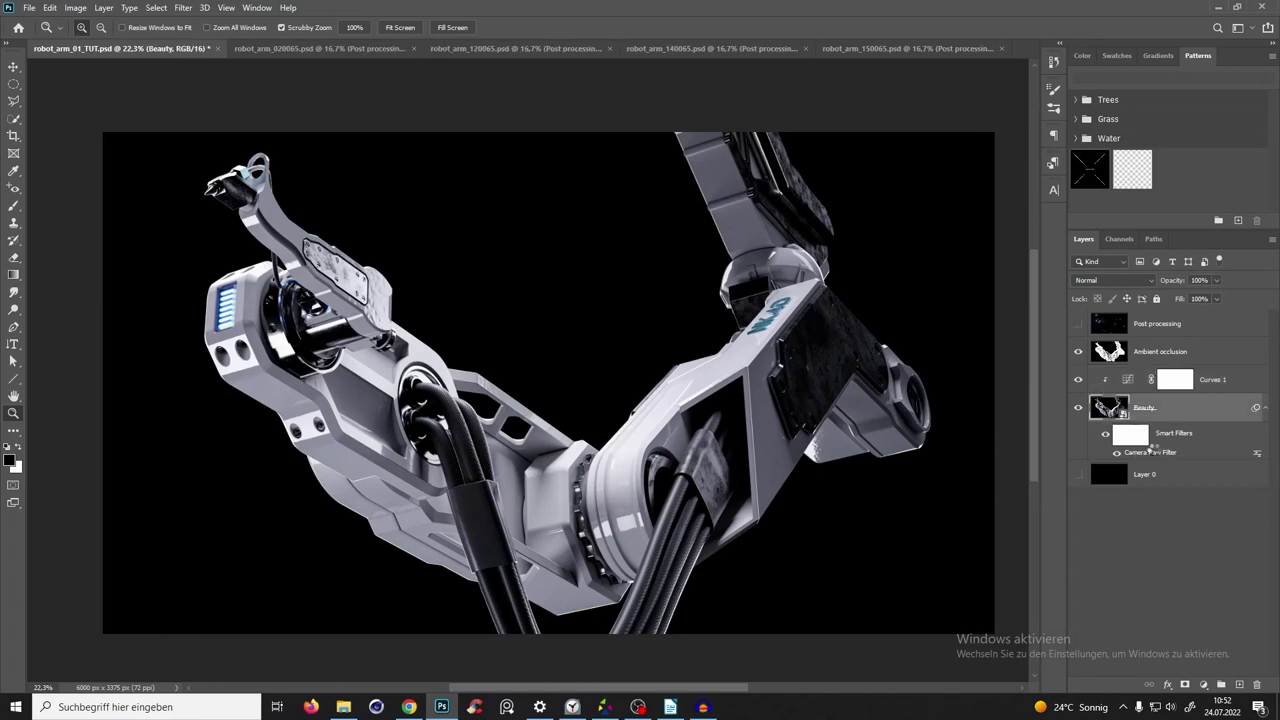
pyautogui.doubleClick(1150, 452)
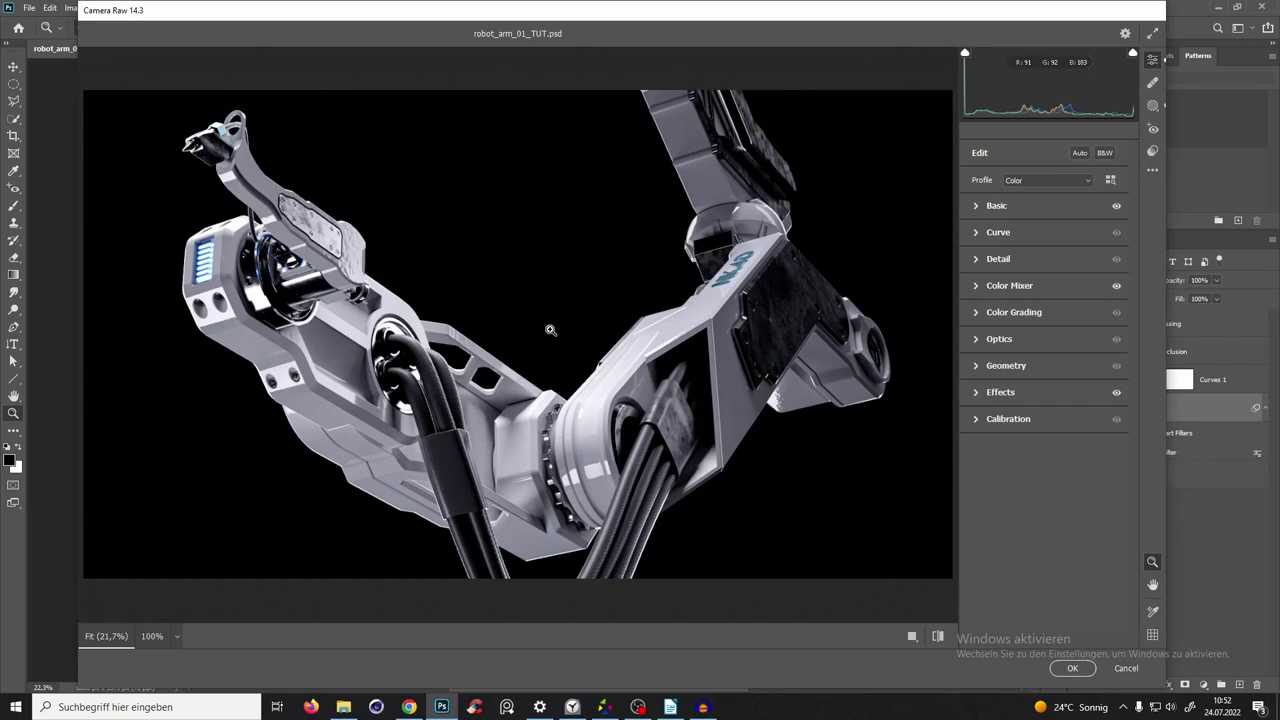
pyautogui.click(1153, 174)
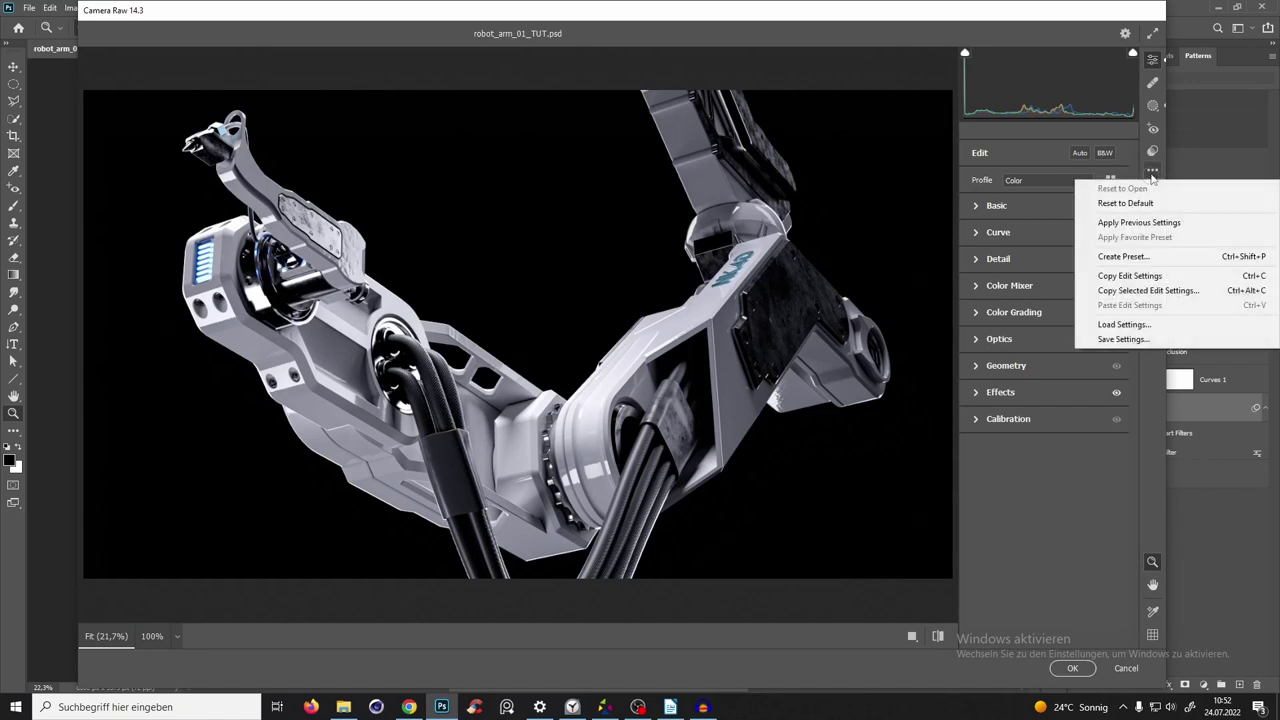
pyautogui.click(1123, 341)
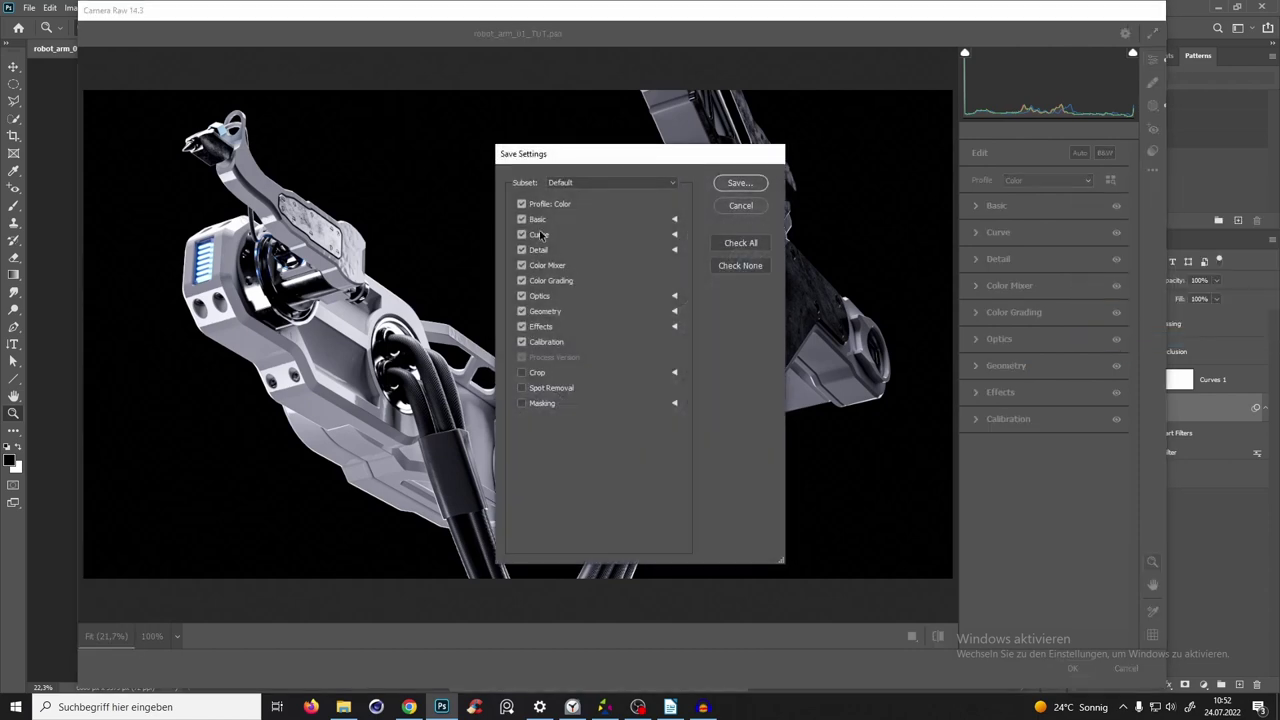
pyautogui.click(718, 186)
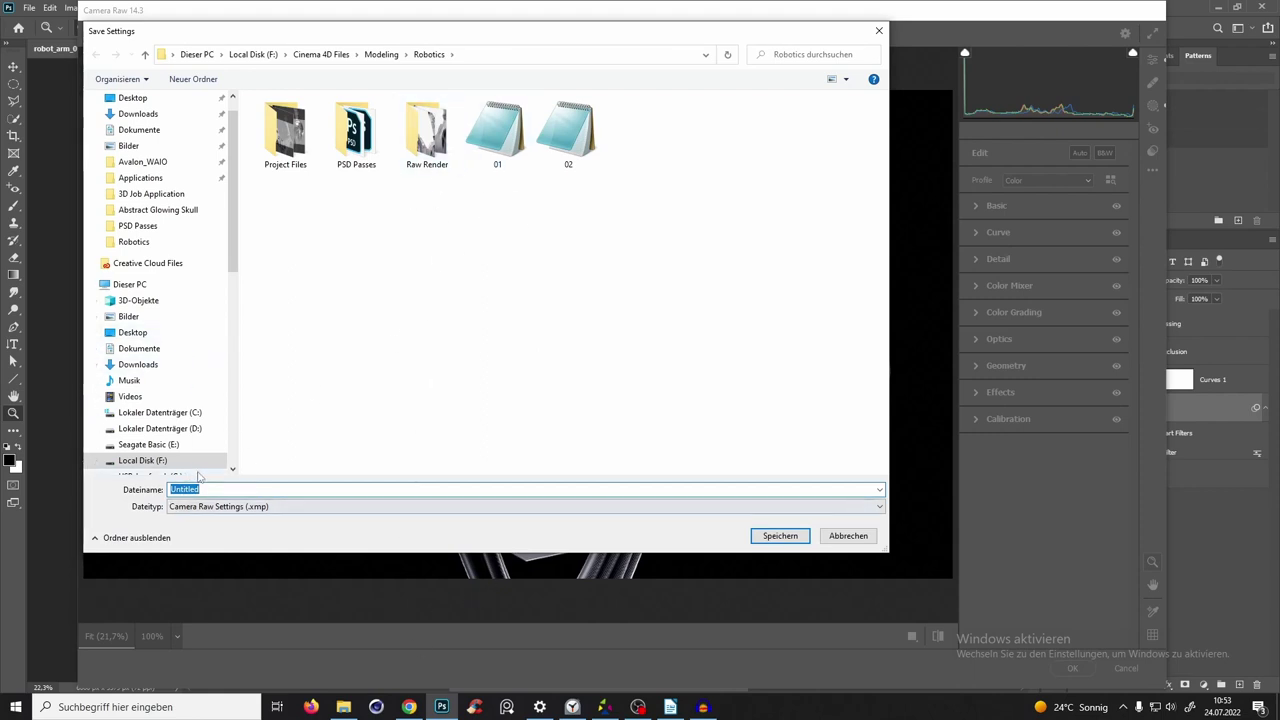
pyautogui.click(490, 135)
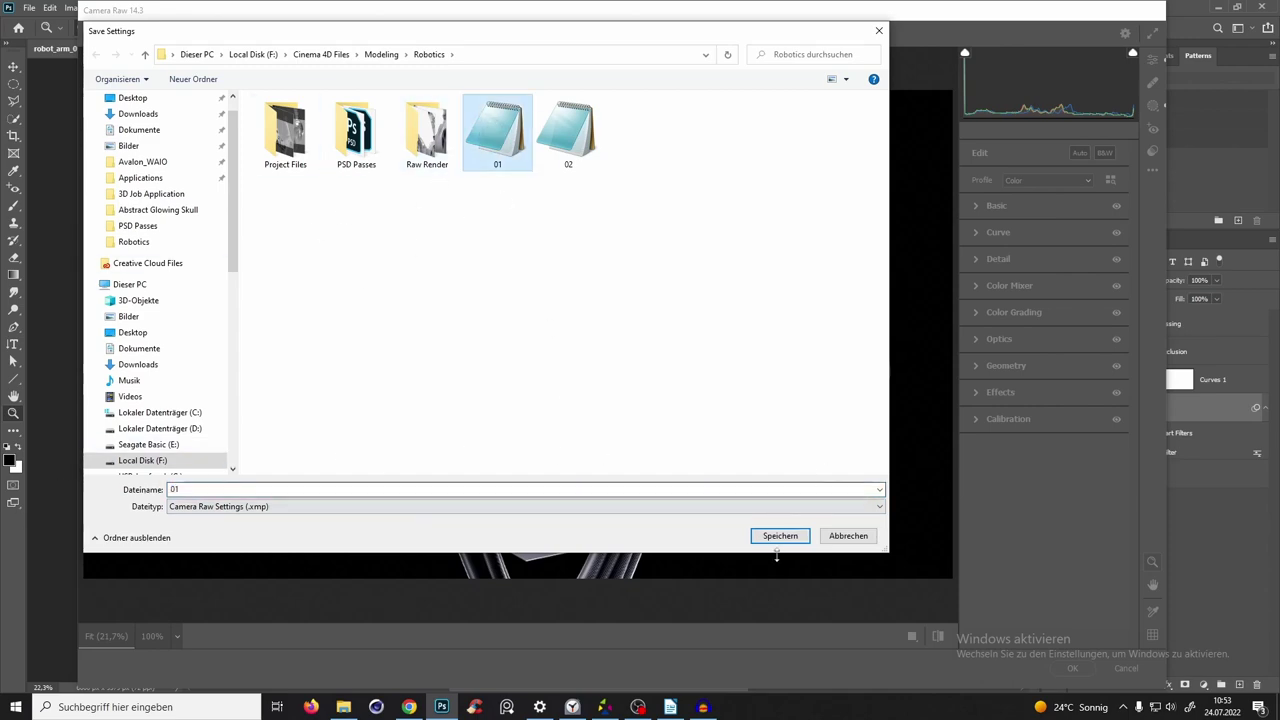
pyautogui.click(848, 536)
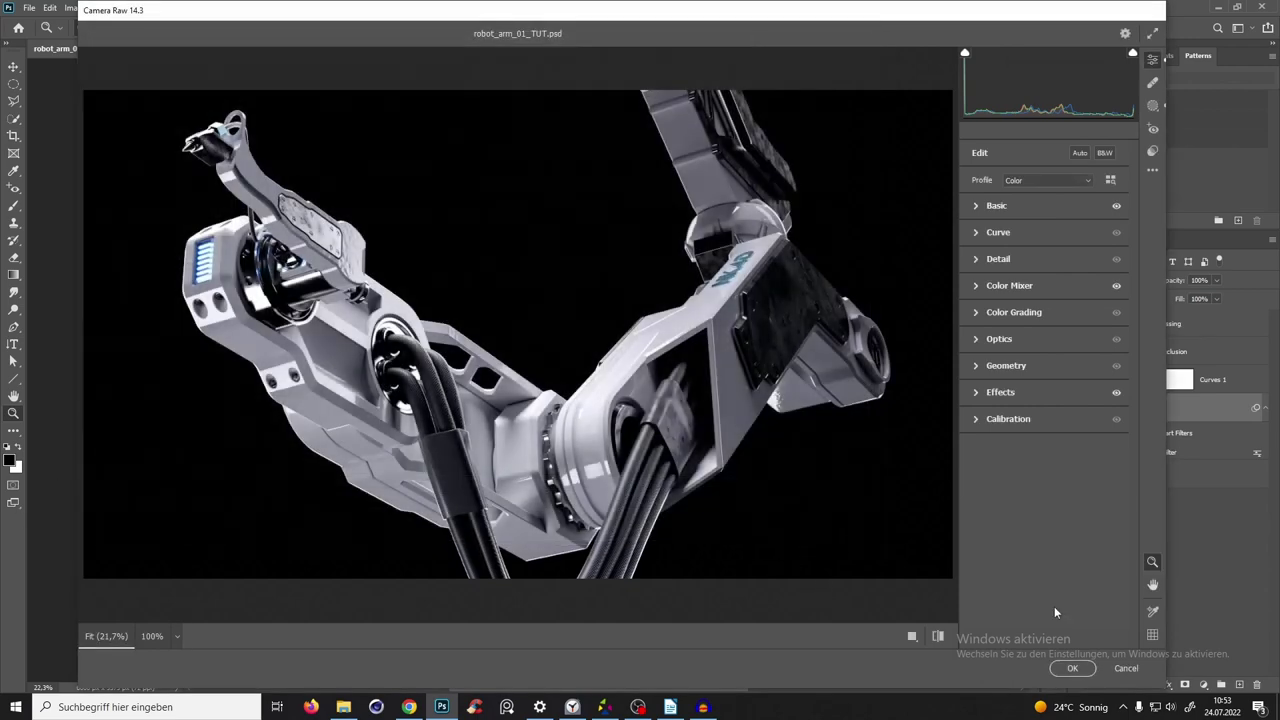
pyautogui.click(1071, 668)
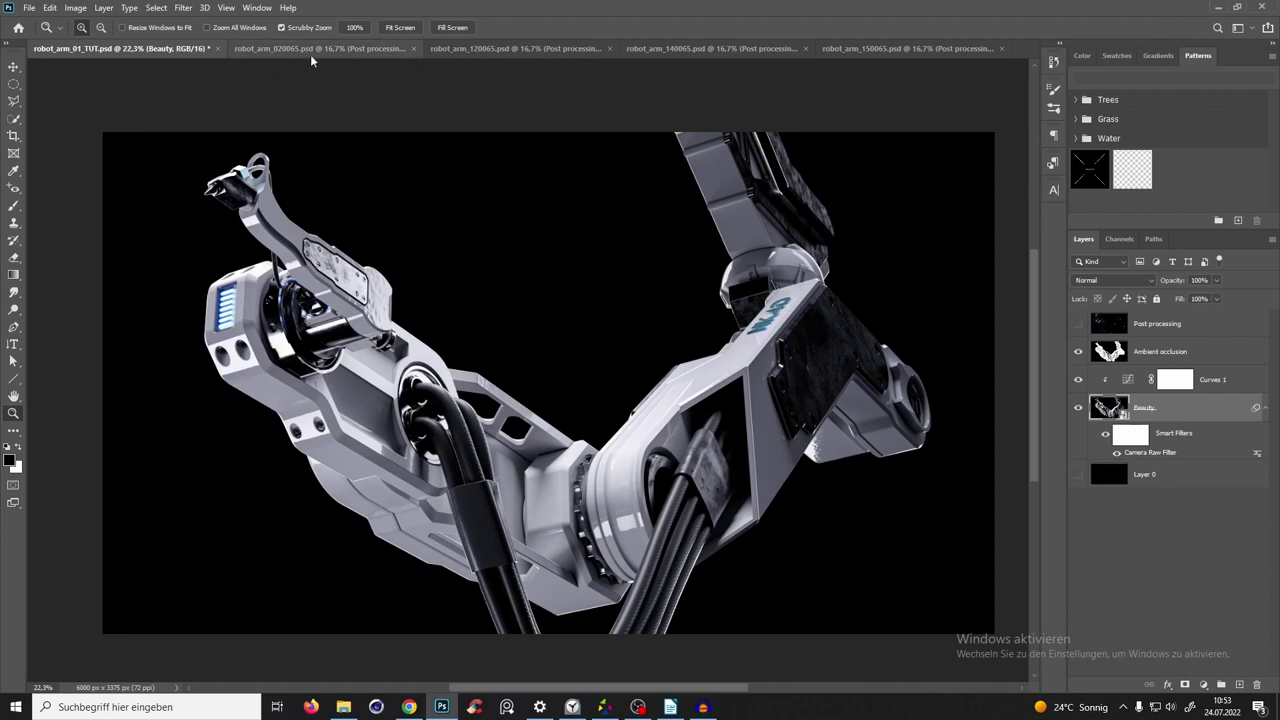
# Switch to robot_arm_020065.psd and make all its hidden render pass layers visible.
pyautogui.click(277, 50)
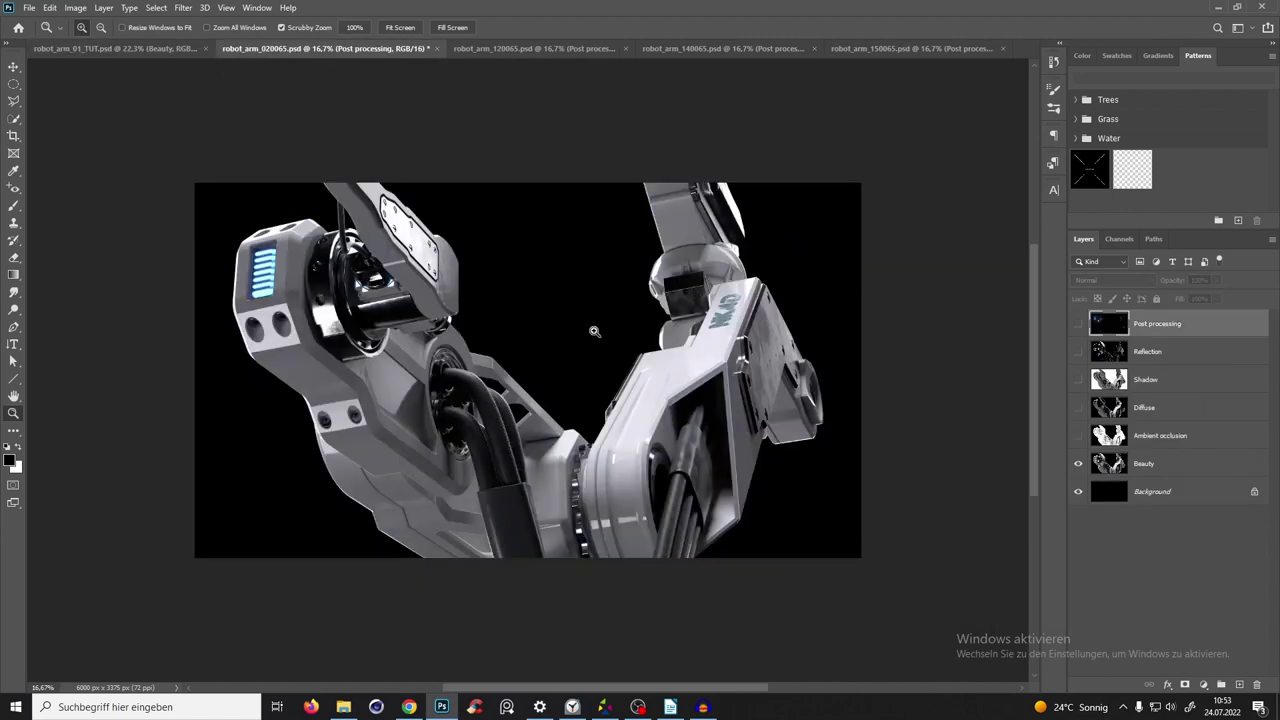
pyautogui.moveTo(1078, 323); pyautogui.dragTo(1079, 482)
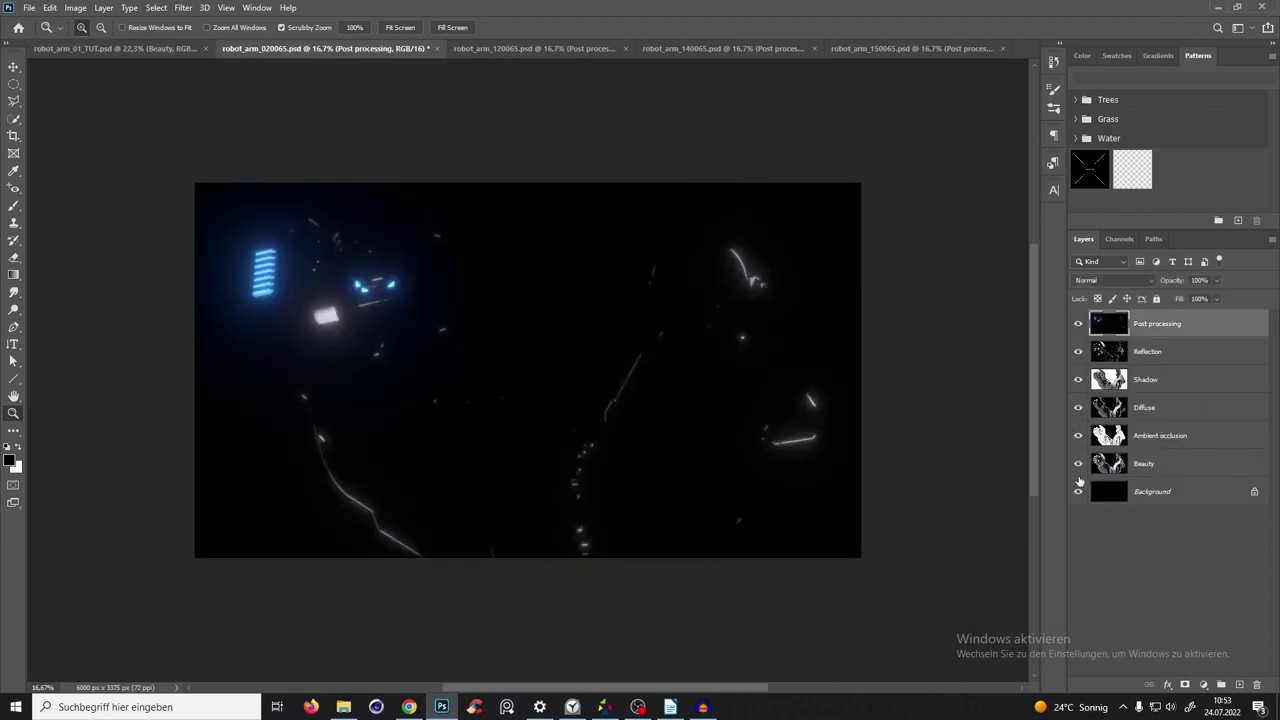
# Move the Reflection, Shadow and Diffuse layers below Beauty, directly above the Background layer, and unlock the Background layer.
pyautogui.click(1157, 357)
pyautogui.keyDown('ctrl'); pyautogui.click(1166, 384); pyautogui.keyUp('ctrl')
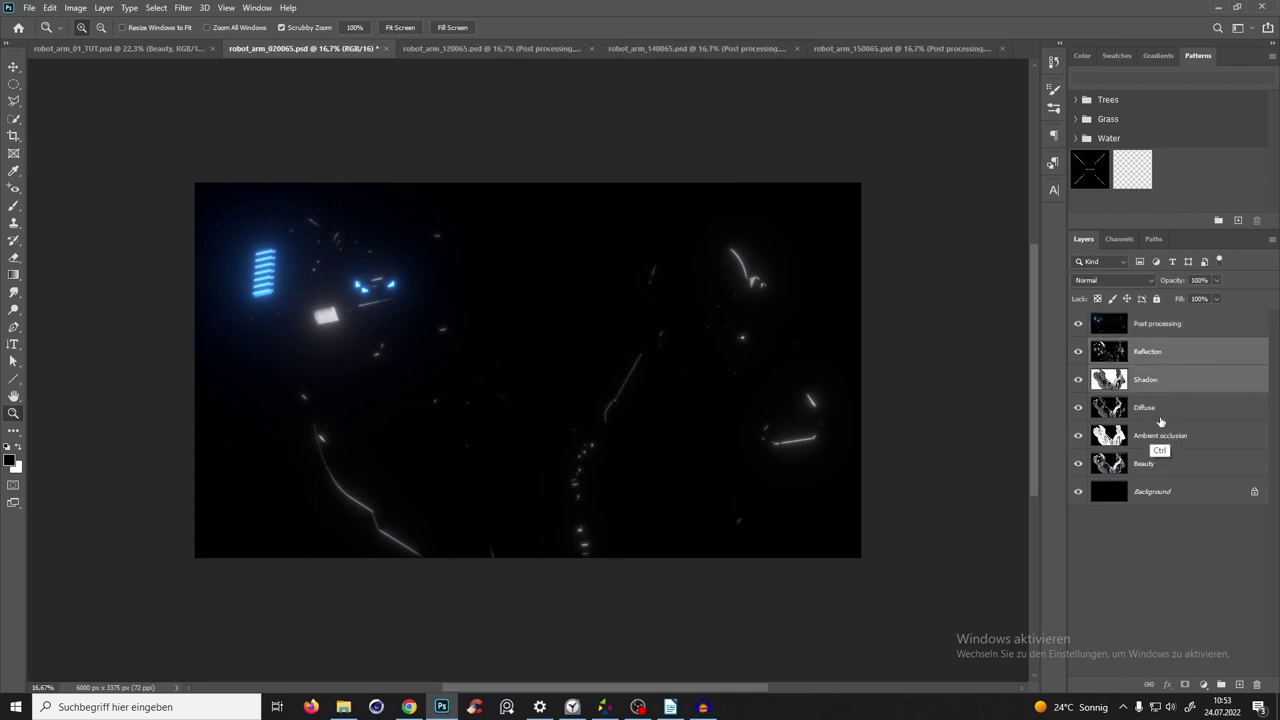
pyautogui.keyDown('ctrl'); pyautogui.click(1158, 418); pyautogui.keyUp('ctrl')
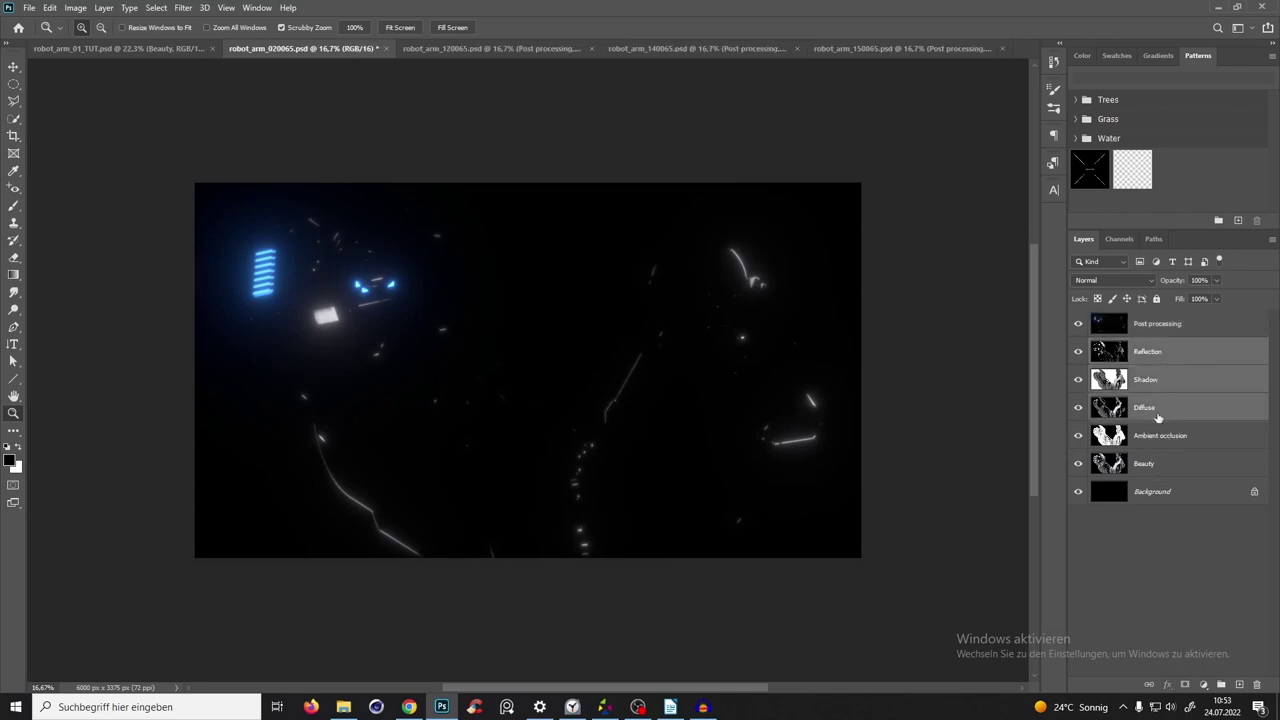
pyautogui.moveTo(1157, 417); pyautogui.dragTo(1203, 507)
pyautogui.click(1254, 494)
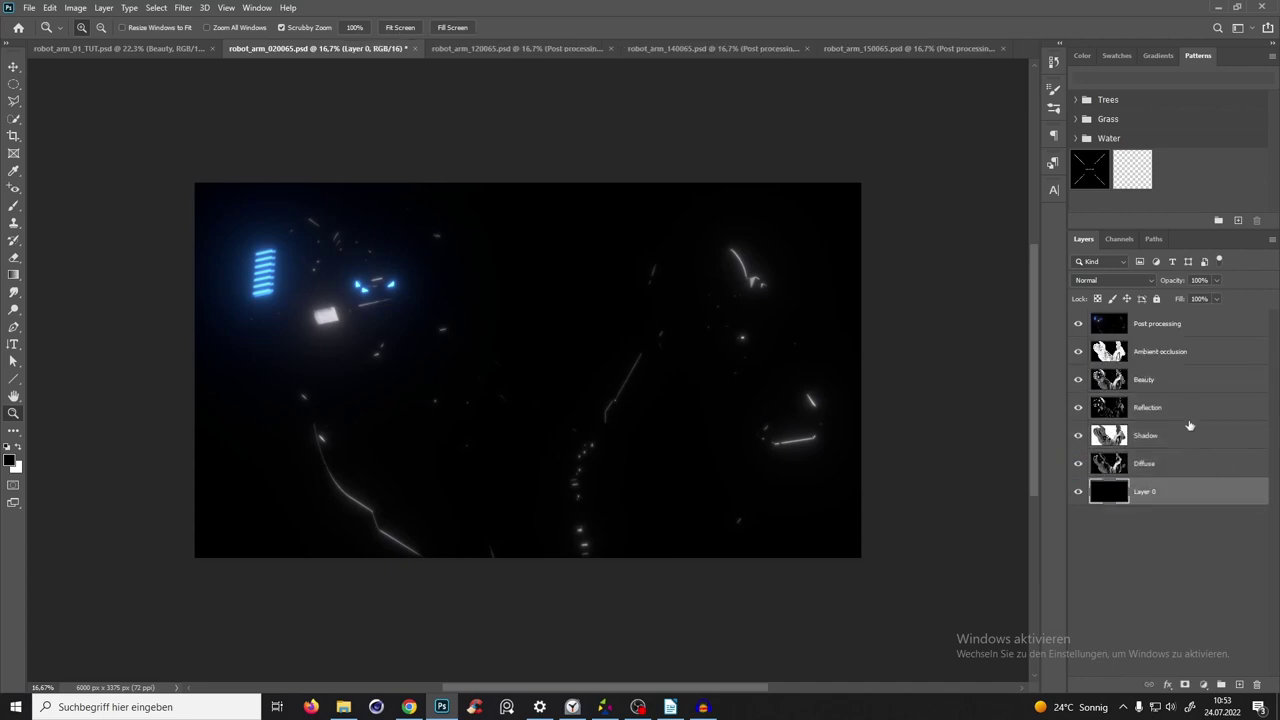
# Group the Reflection, Shadow, Diffuse and Layer 0 layers, and return to robot_arm_01_TUT.psd.
pyautogui.keyDown('shift'); pyautogui.click(1153, 500); pyautogui.keyUp('shift')
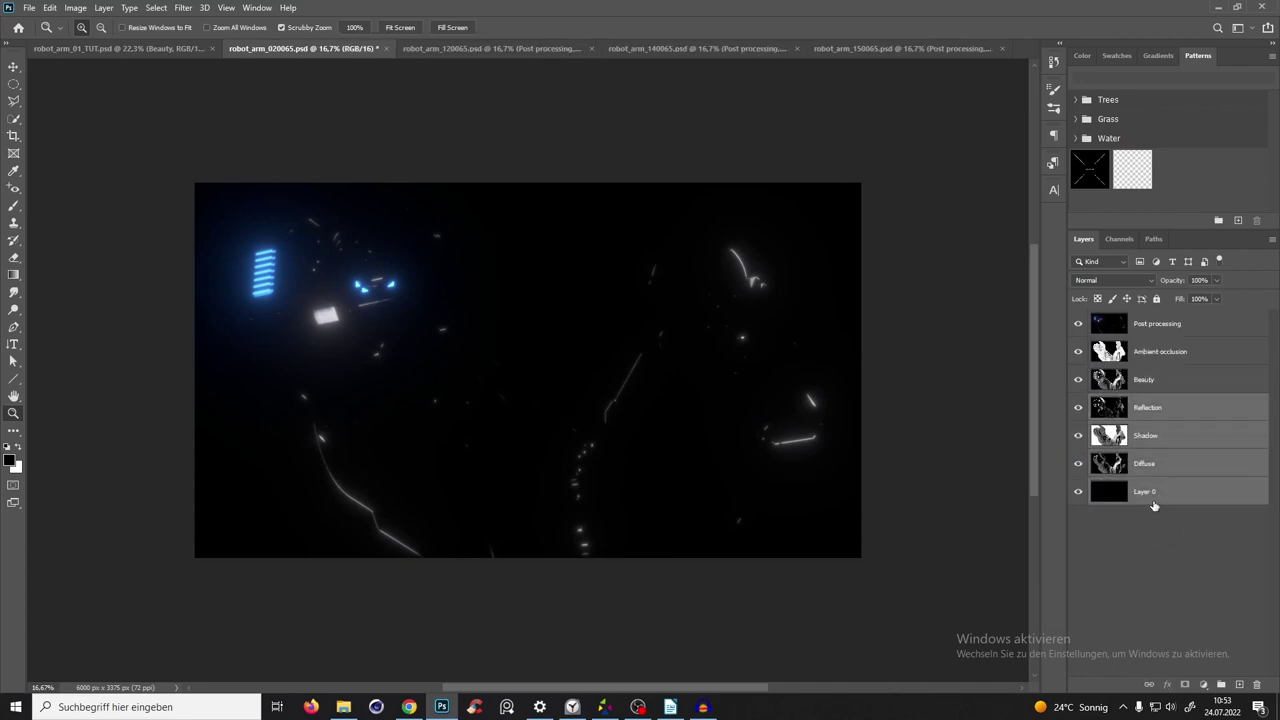
pyautogui.hotkey('ctrl', 'g')
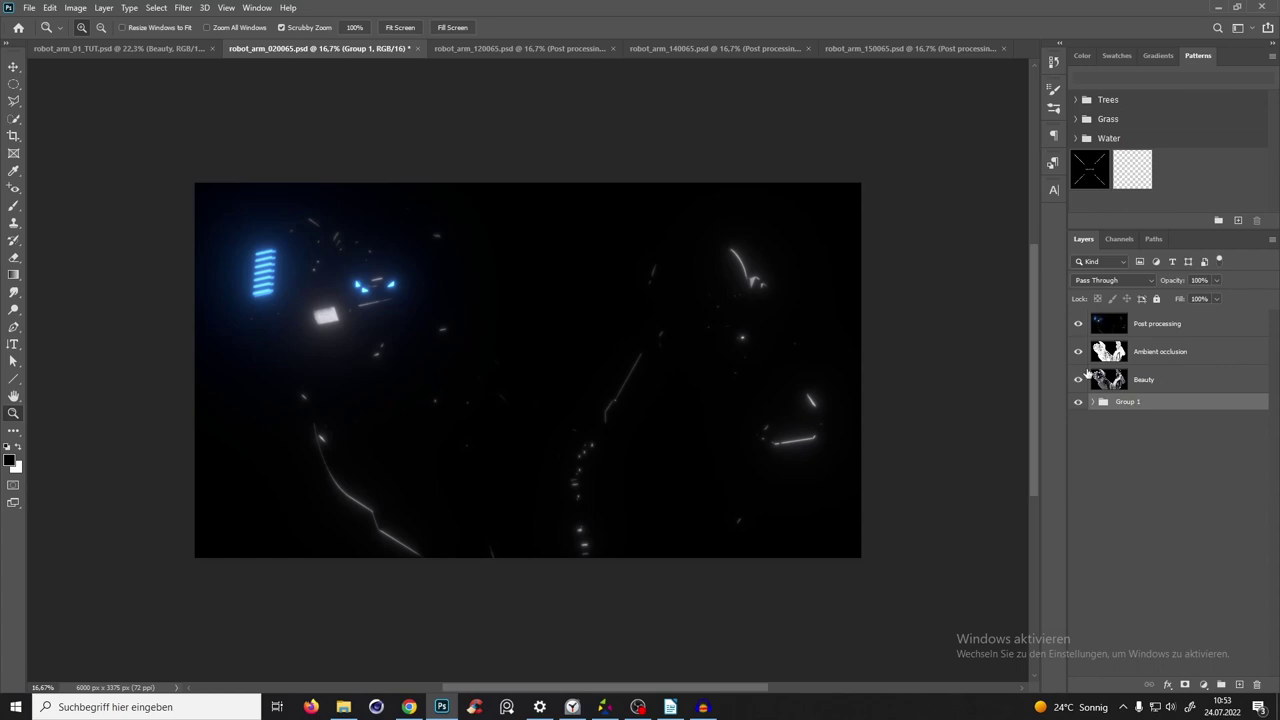
pyautogui.click(140, 49)
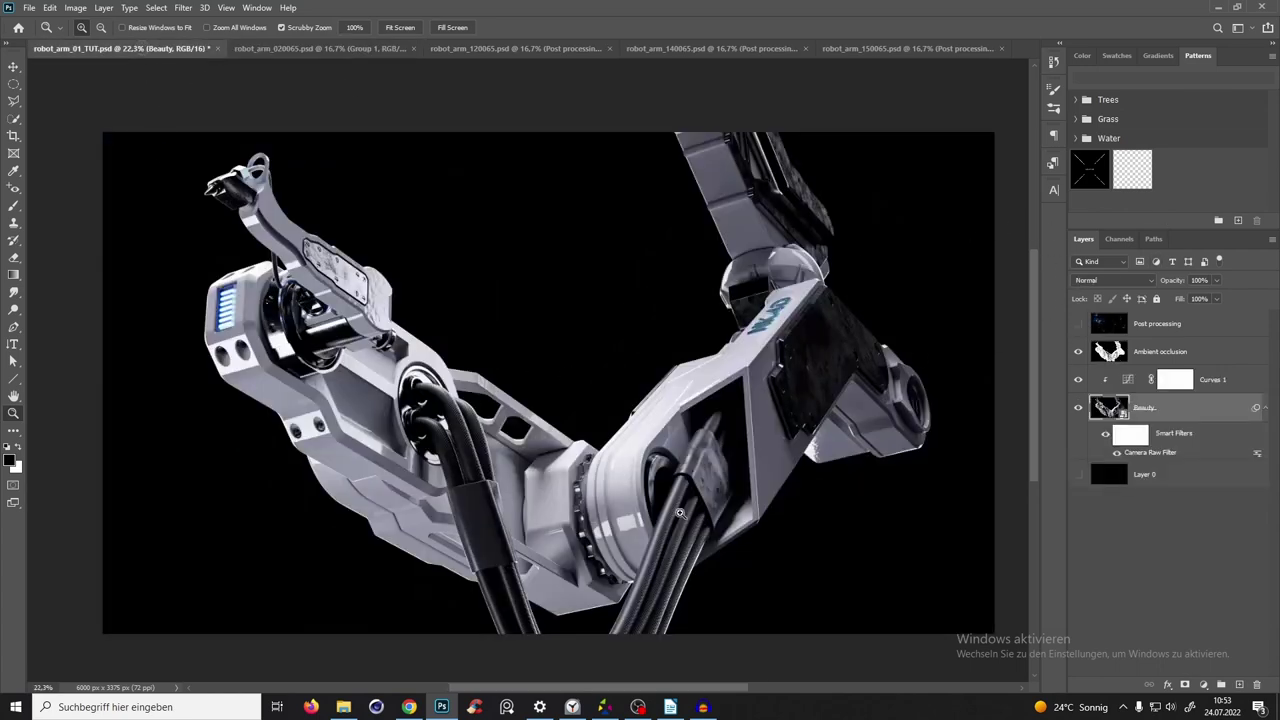
# Make the Post processing layer visible, preview it in Normal mode and set its blend mode to Screen.
pyautogui.click(1131, 325)
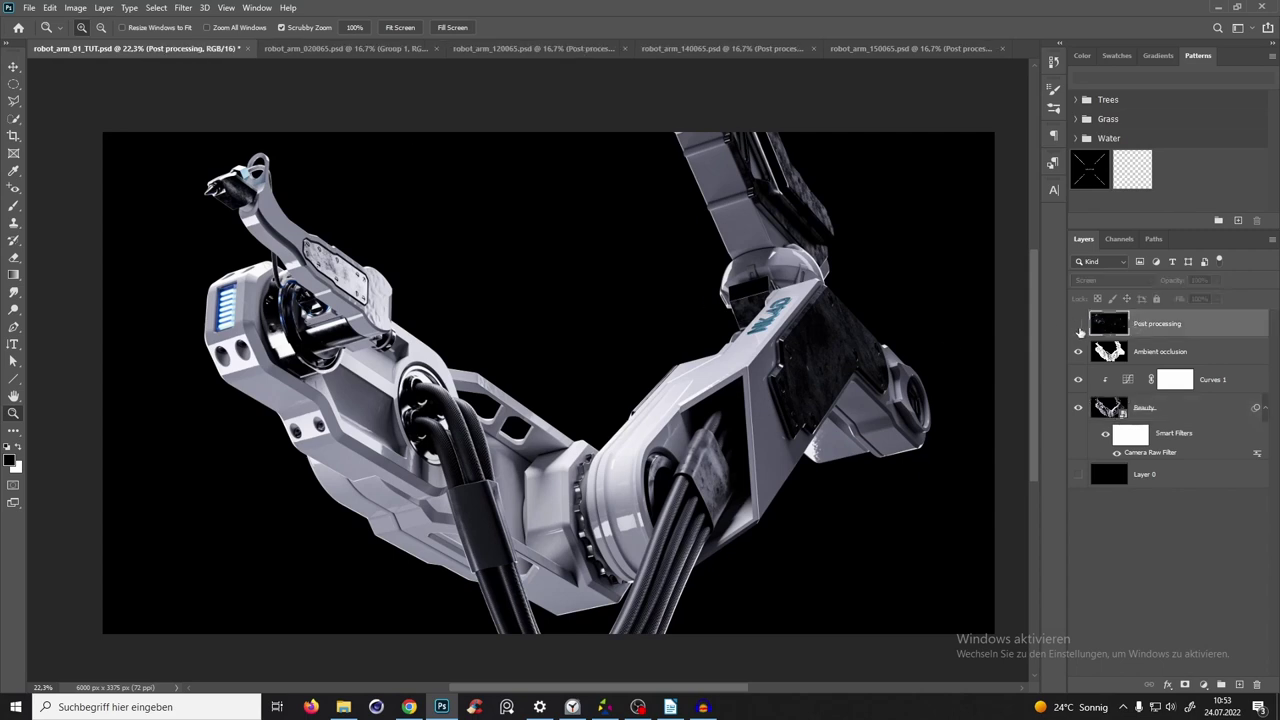
pyautogui.click(1079, 326)
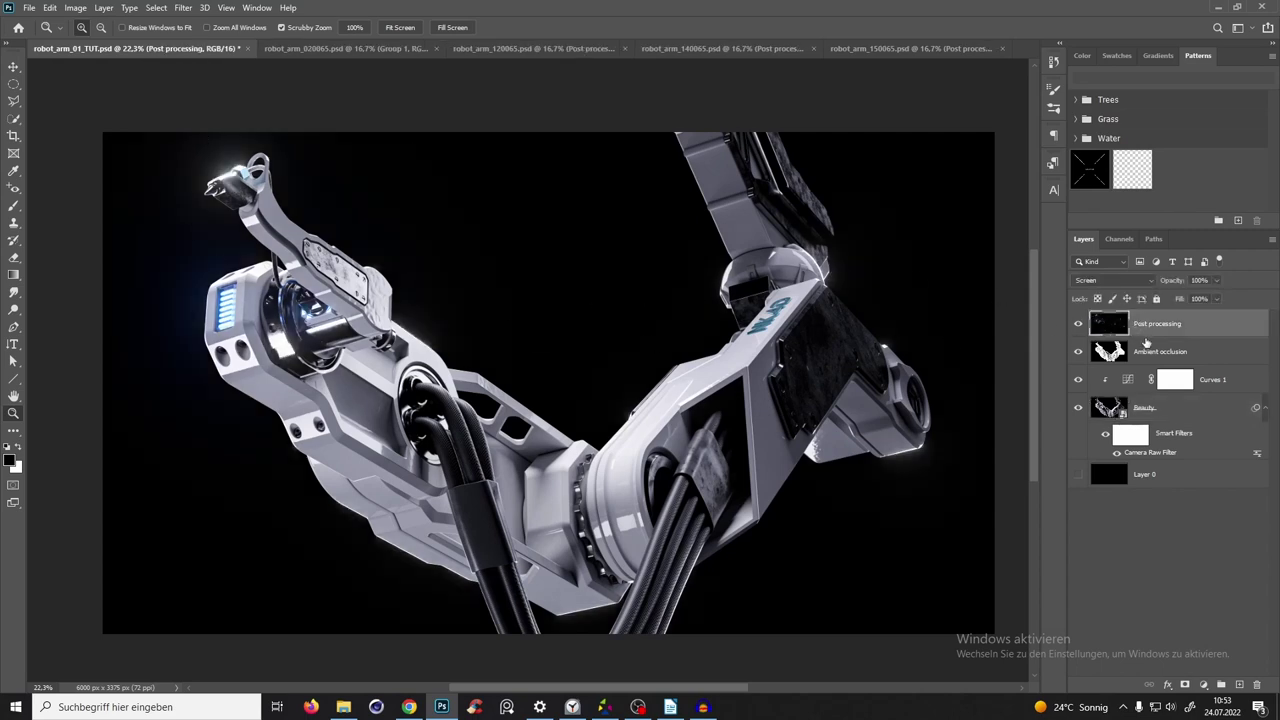
pyautogui.click(1140, 282)
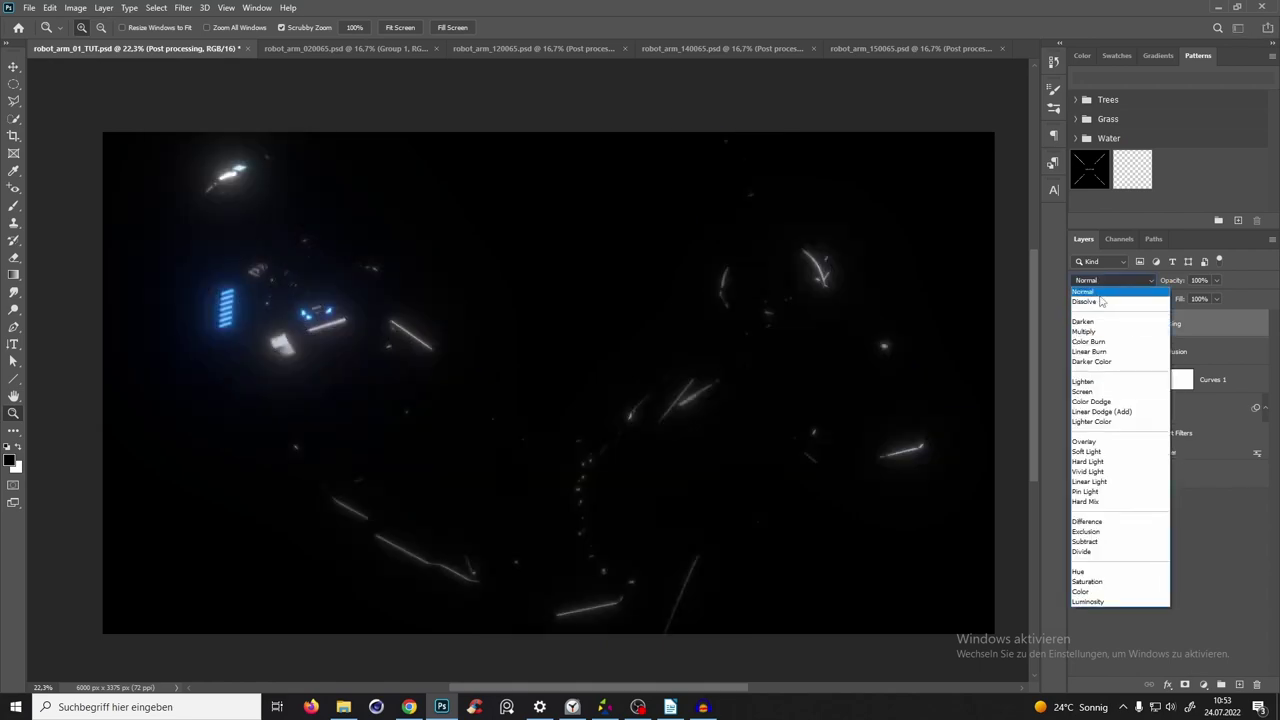
pyautogui.click(1123, 290)
pyautogui.click(1123, 286)
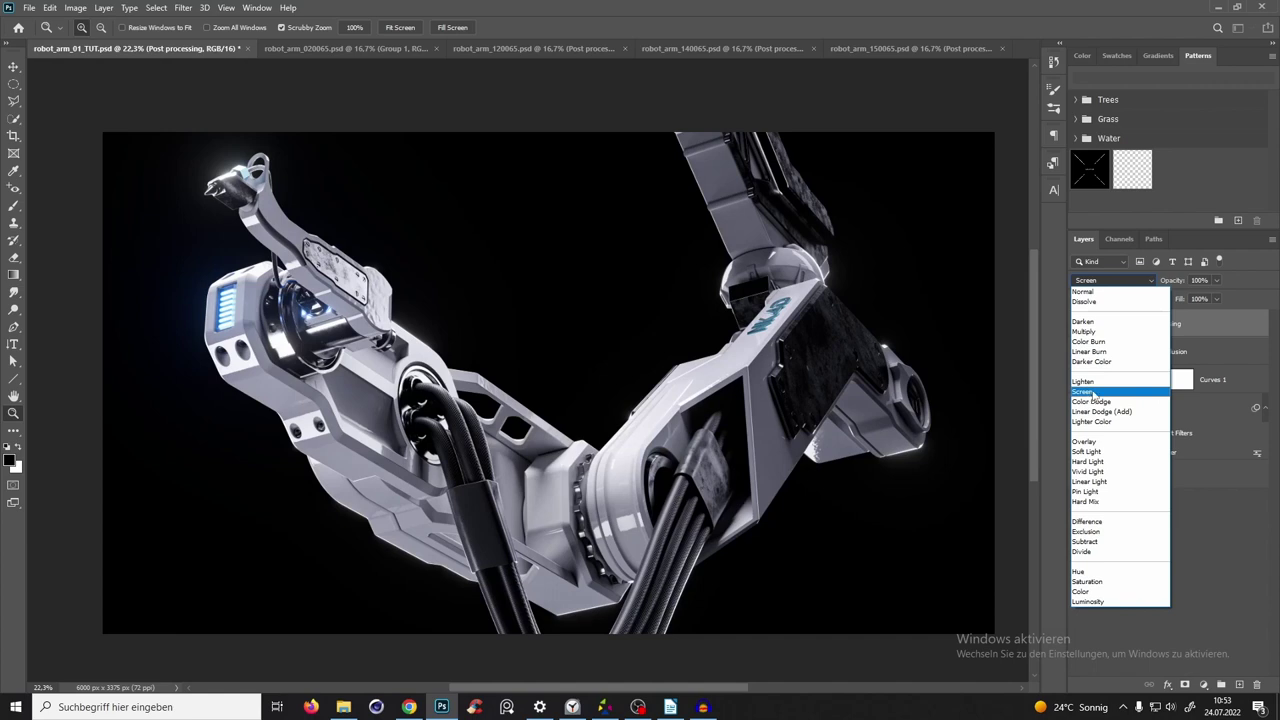
pyautogui.click(1093, 392)
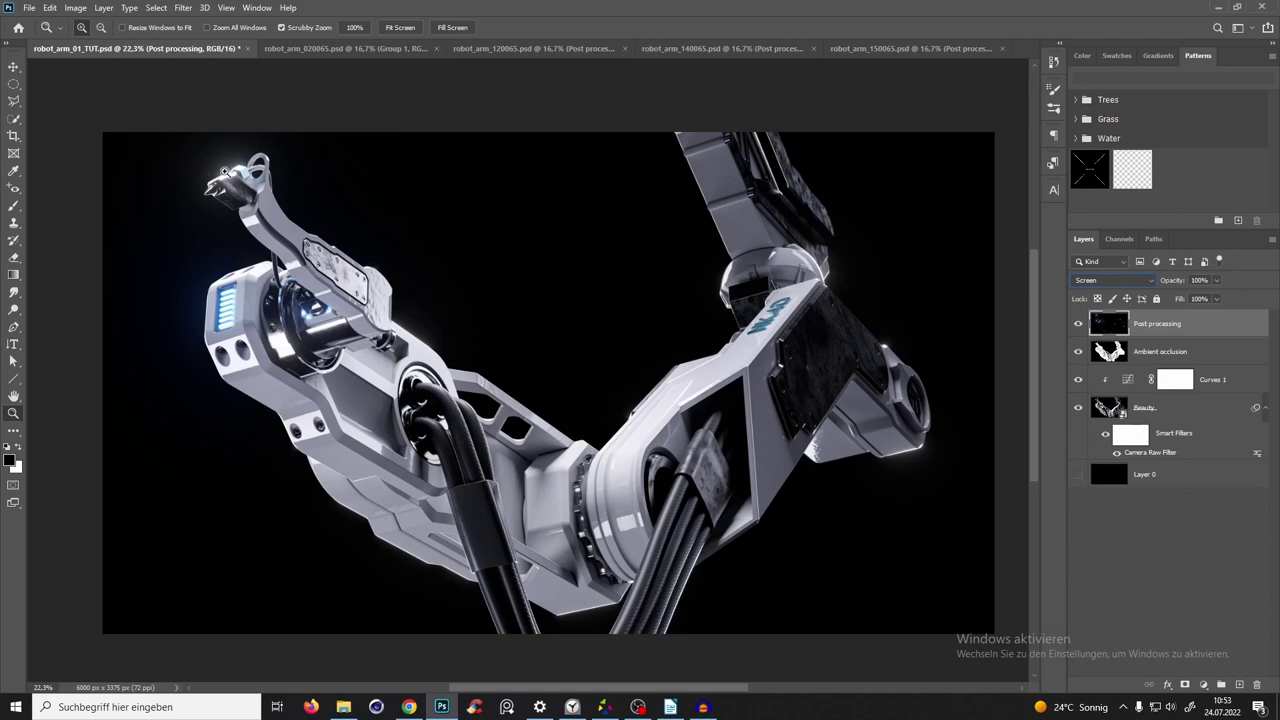
# Add a Levels adjustment clipped to the Post processing layer, raising the black input level and slightly lowering the white input level.
pyautogui.moveTo(191, 309); pyautogui.dragTo(383, 330)
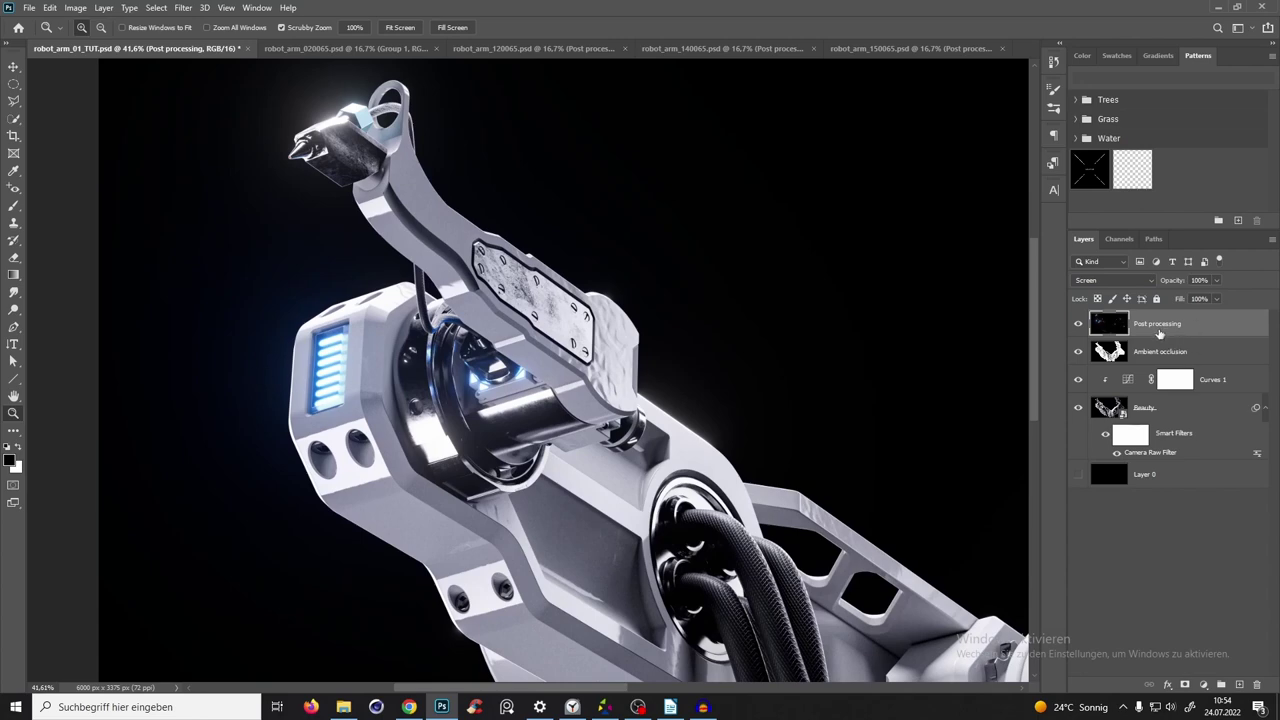
pyautogui.click(1203, 686)
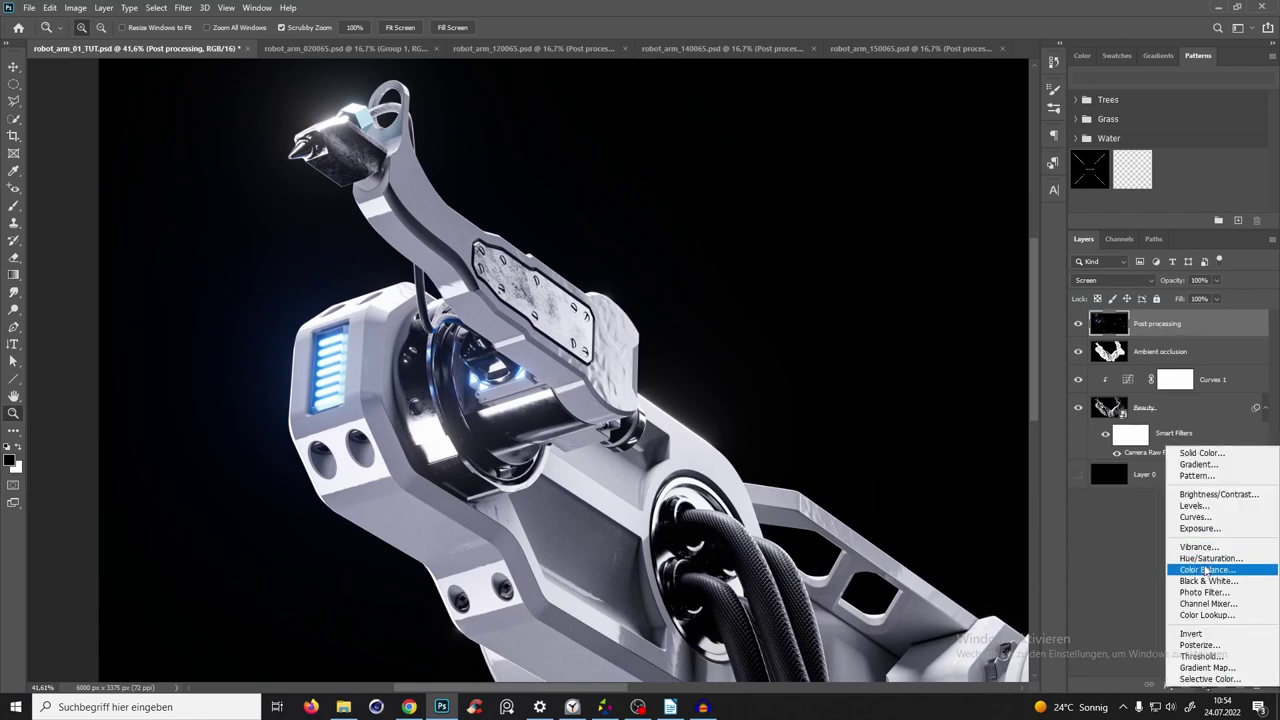
pyautogui.click(1200, 507)
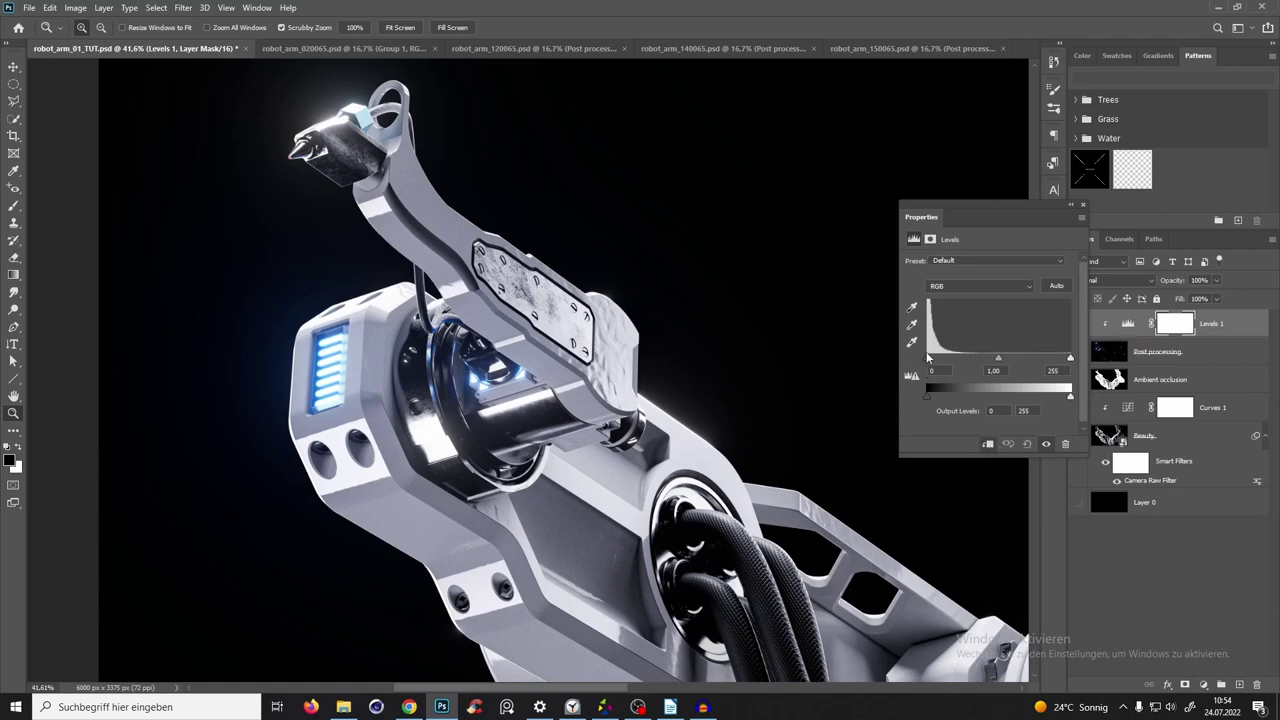
pyautogui.moveTo(929, 360); pyautogui.dragTo(935, 367)
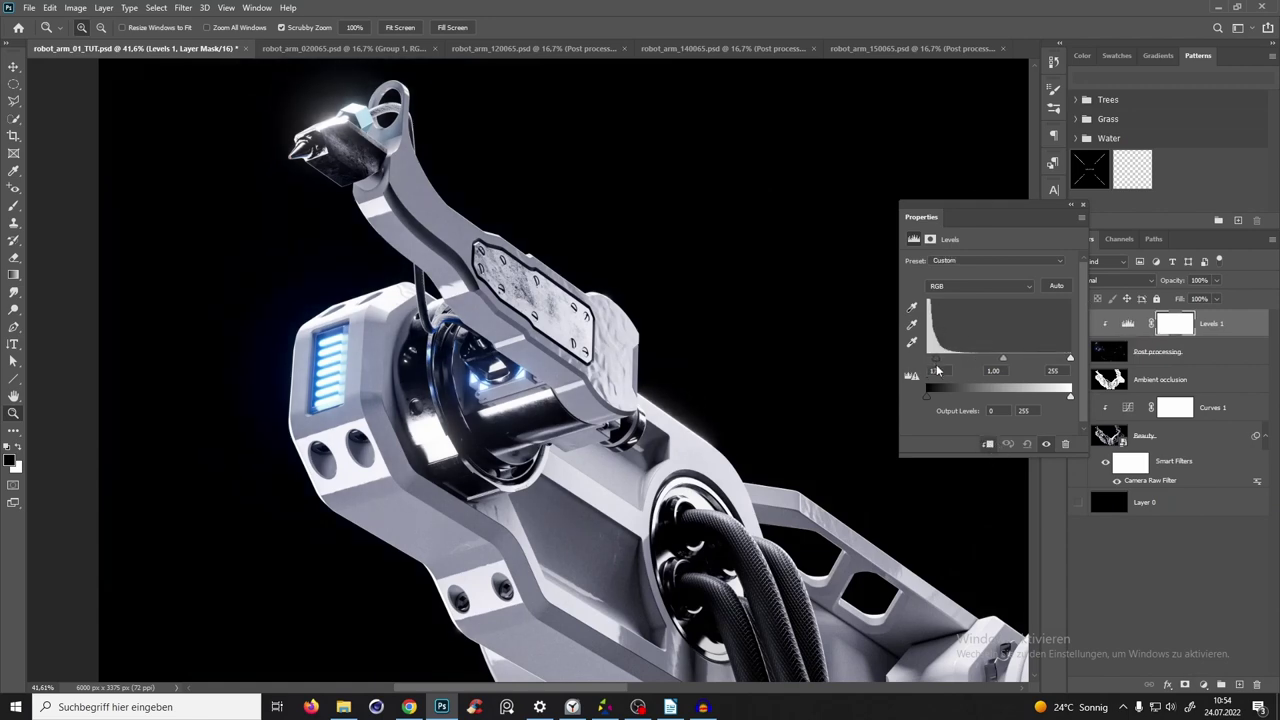
pyautogui.moveTo(1072, 363)
pyautogui.mouseDown()
pyautogui.moveTo(1052, 371)
pyautogui.moveTo(1066, 368)
pyautogui.mouseUp()
pyautogui.moveTo(936, 362); pyautogui.dragTo(939, 366)
pyautogui.click(1082, 206)
# Compare the robot arm's glow with the Levels 1 adjustment hidden and shown, both zoomed out and close up.
pyautogui.keyDown('alt'); pyautogui.click(714, 354); pyautogui.keyUp('alt')
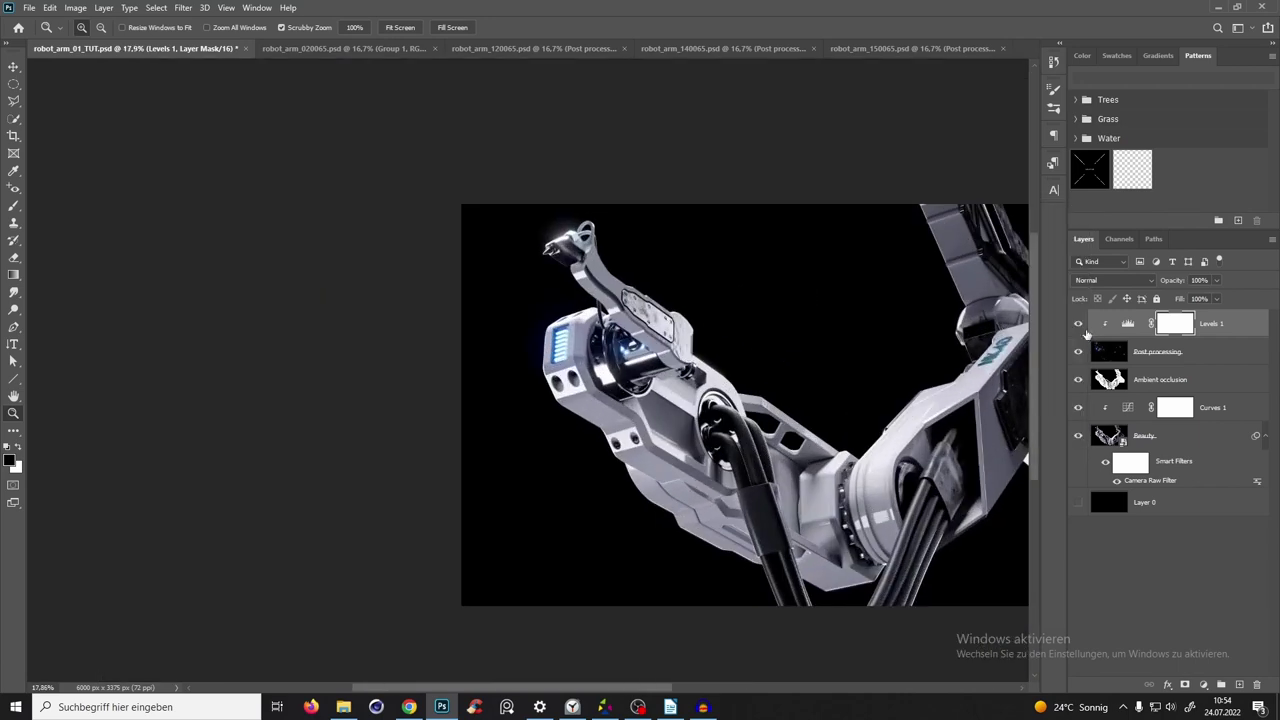
pyautogui.click(1078, 325)
pyautogui.click(1077, 325)
pyautogui.moveTo(640, 325); pyautogui.dragTo(645, 325)
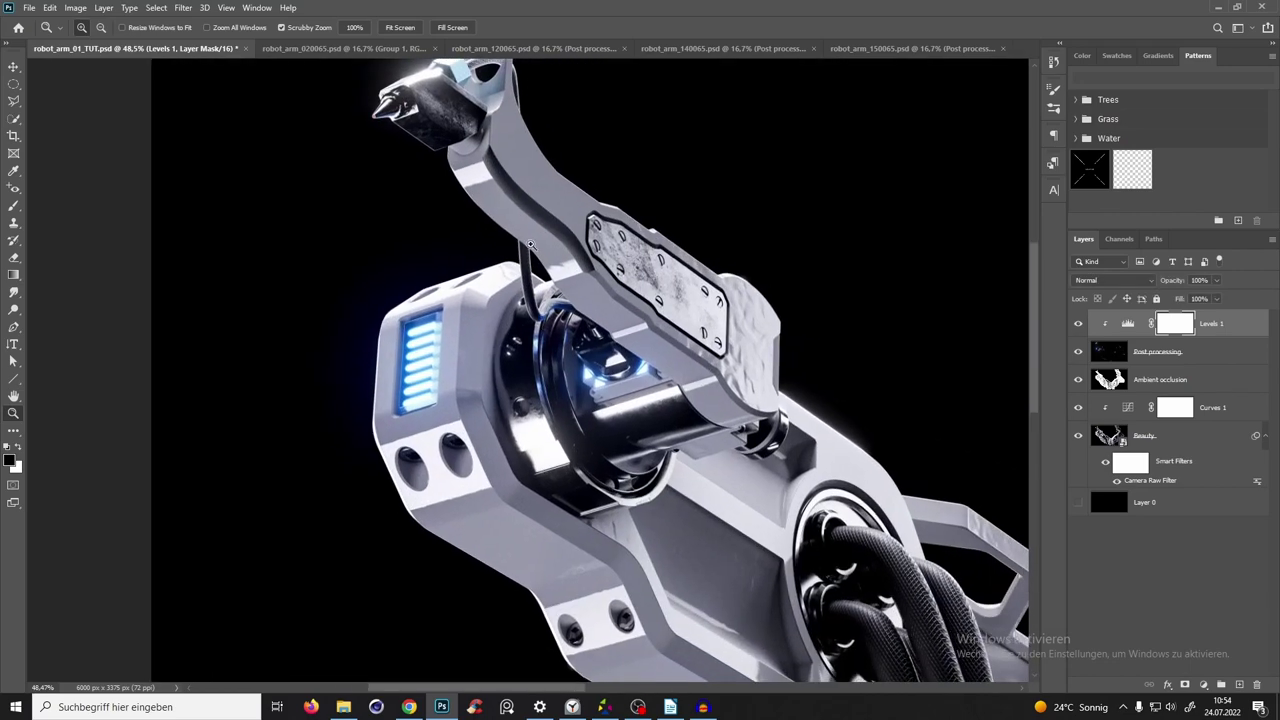
pyautogui.moveTo(530, 244); pyautogui.dragTo(1049, 379)
pyautogui.click(1079, 323)
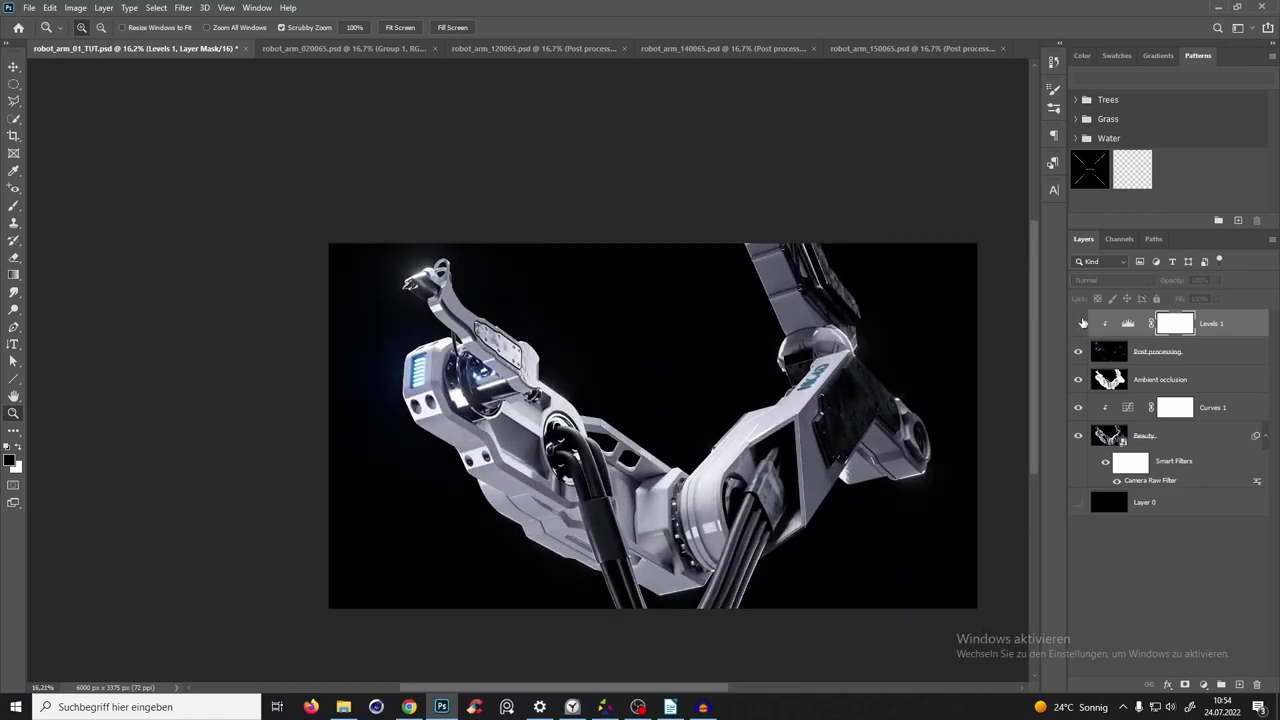
pyautogui.click(1079, 324)
pyautogui.click(1079, 325)
pyautogui.click(1079, 324)
# Add a layer mask to the Post processing layer and ready a soft 767 px brush at 10% opacity.
pyautogui.click(1160, 365)
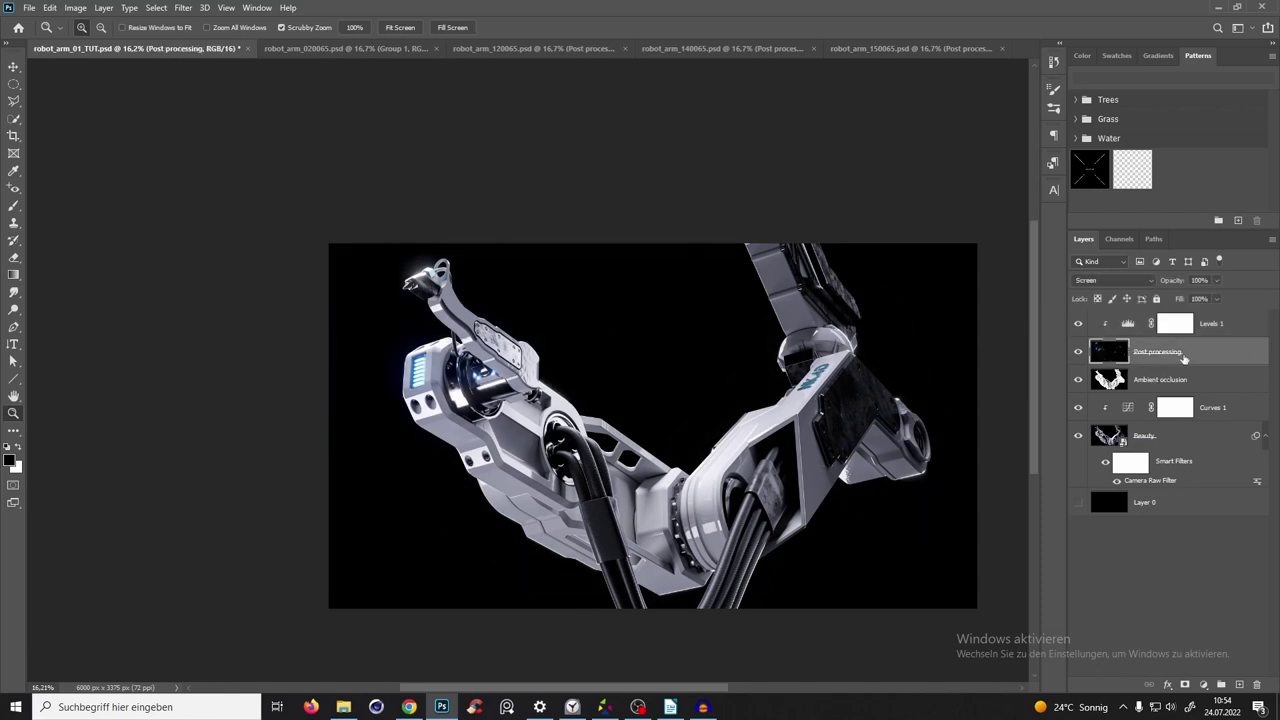
pyautogui.click(1185, 685)
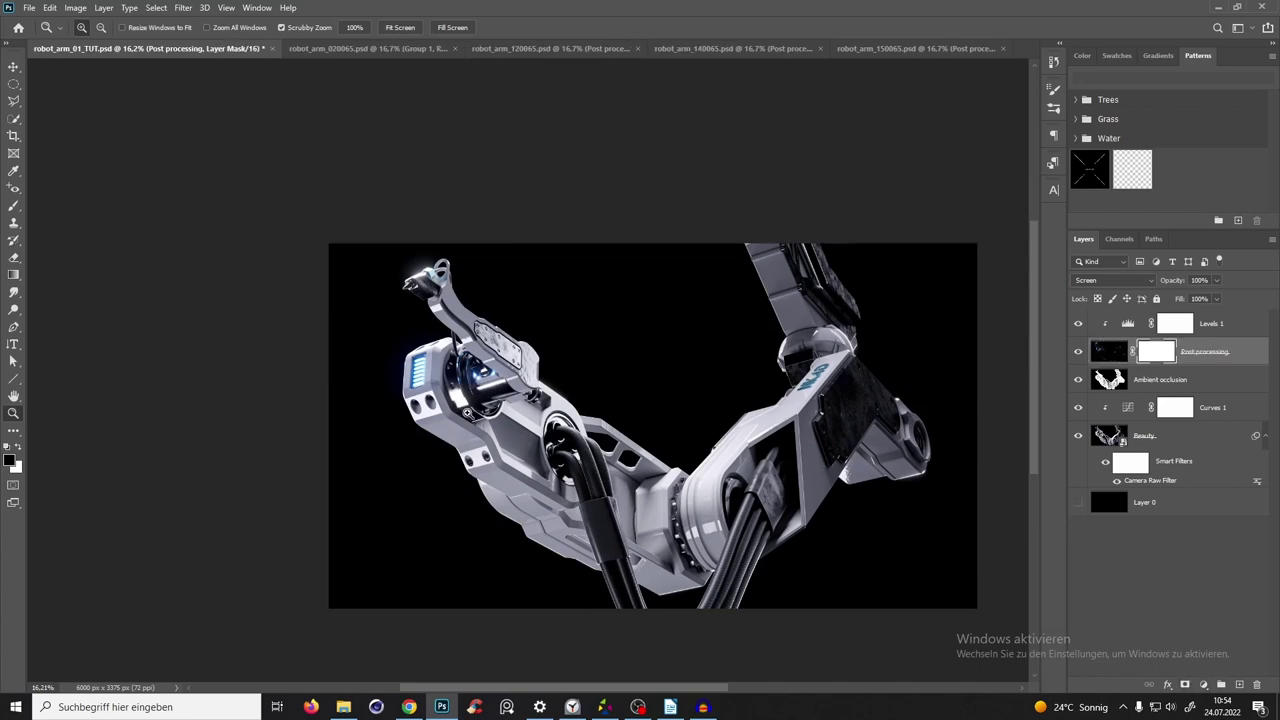
pyautogui.press('b')
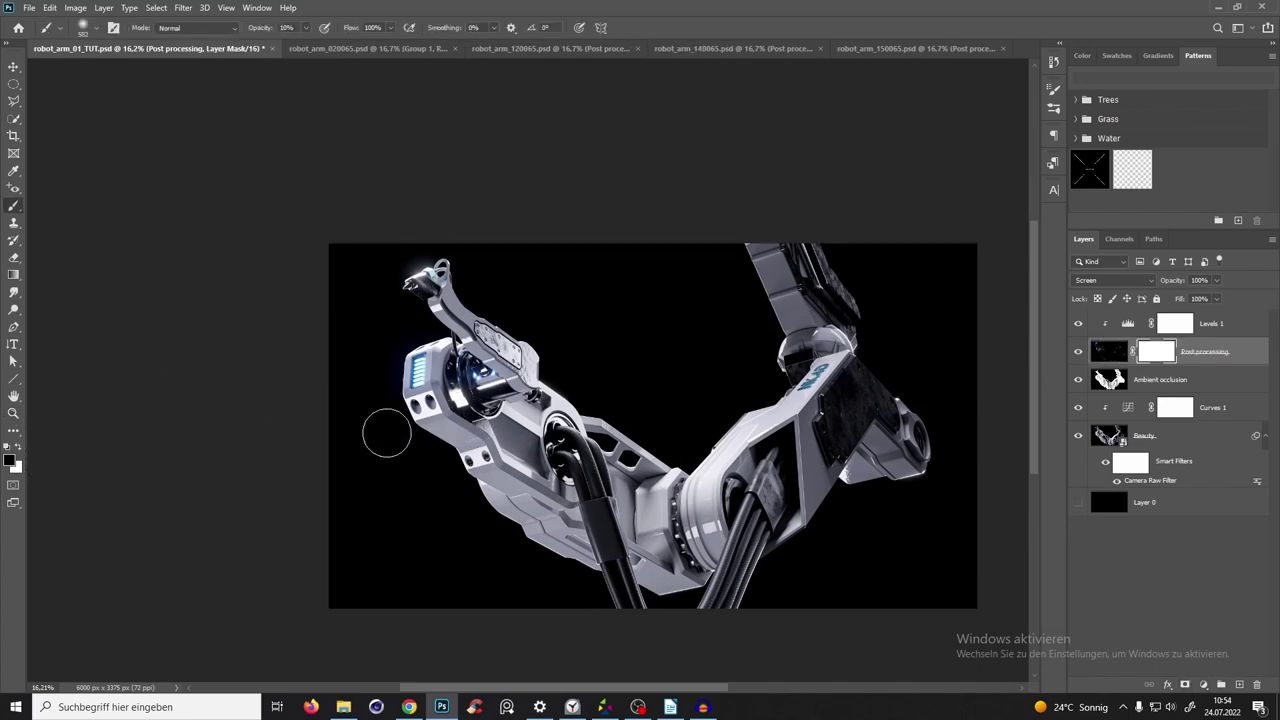
pyautogui.keyDown('alt'); pyautogui.rightClick(430, 465); pyautogui.keyUp('alt')
pyautogui.click(98, 28)
pyautogui.click(382, 91)
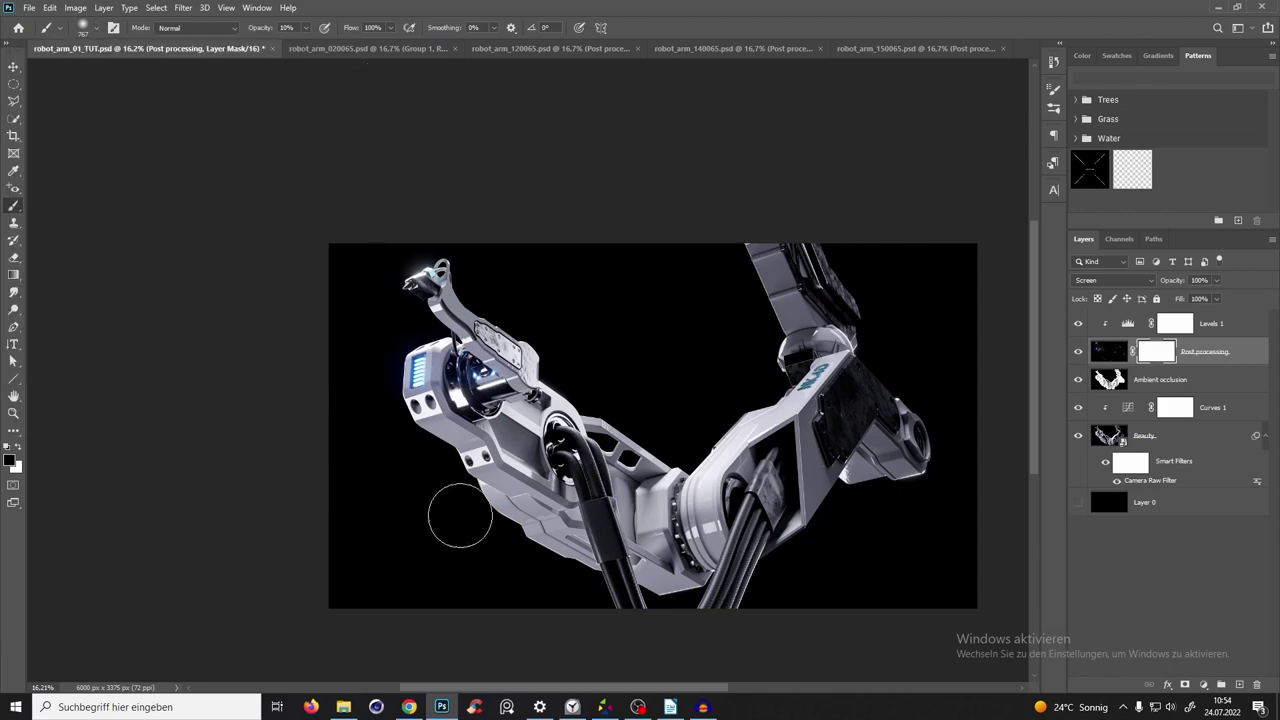
# Paint black on the Post processing mask to soften the glow around the gripper tip, and compare with the mask disabled.
pyautogui.press('z')
pyautogui.click(410, 282)
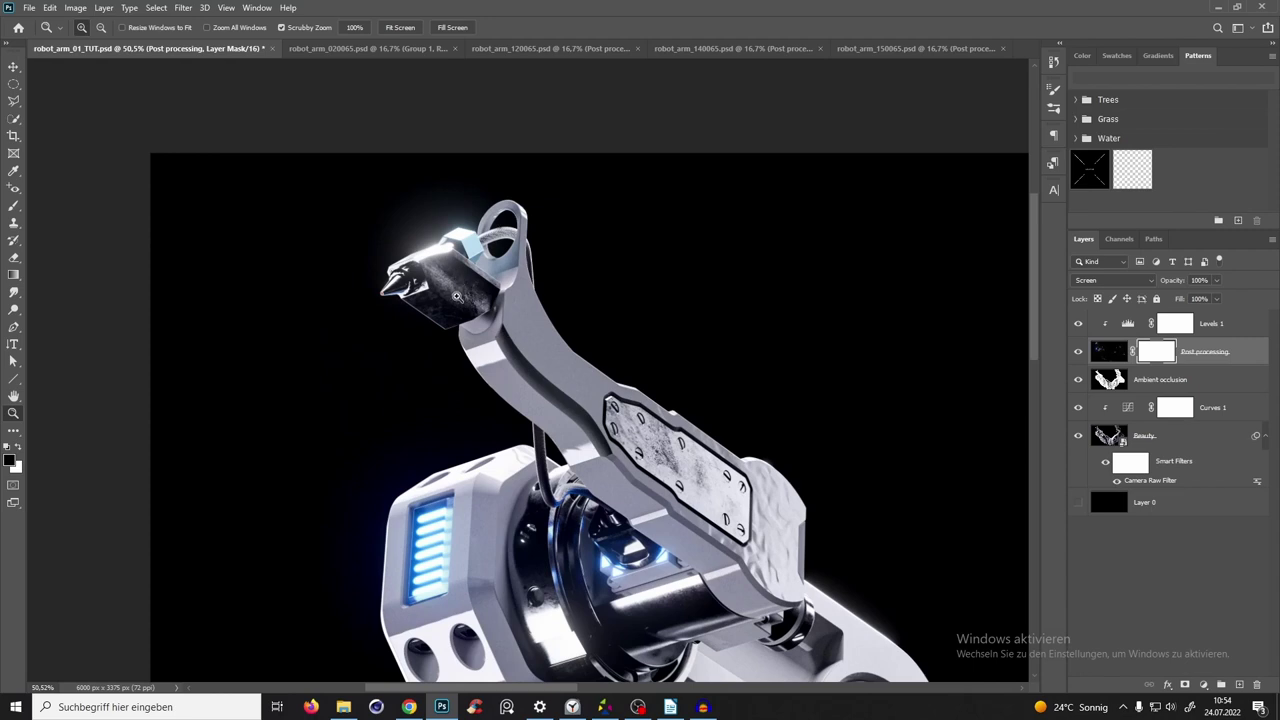
pyautogui.press('b')
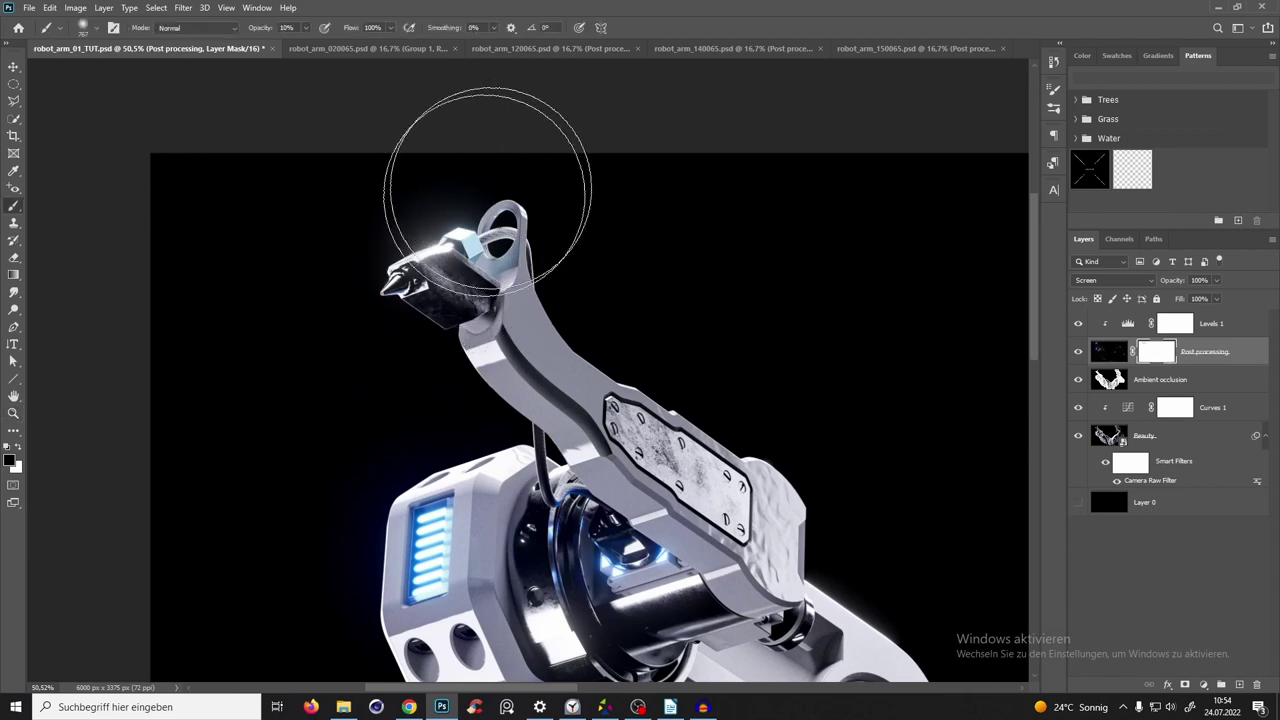
pyautogui.moveTo(457, 160); pyautogui.dragTo(383, 229)
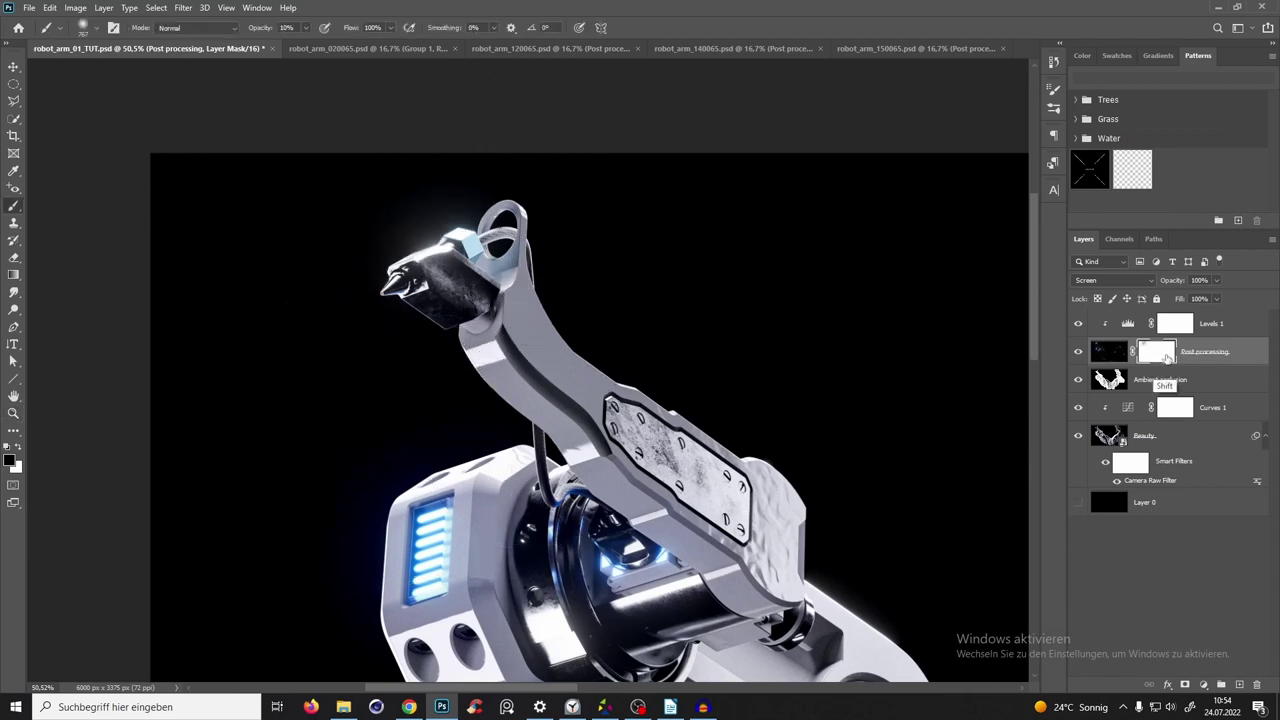
pyautogui.keyDown('shift'); pyautogui.click(1157, 354); pyautogui.keyUp('shift')
pyautogui.keyDown('shift'); pyautogui.click(1157, 354); pyautogui.keyUp('shift')
pyautogui.keyDown('shift'); pyautogui.click(1157, 354); pyautogui.keyUp('shift')
pyautogui.keyDown('shift'); pyautogui.click(1157, 354); pyautogui.keyUp('shift')
# Paint black on the Post processing mask to reduce the highlights around the arm's right-hand joint, and compare with the mask disabled.
pyautogui.moveTo(553, 447); pyautogui.dragTo(526, 468)
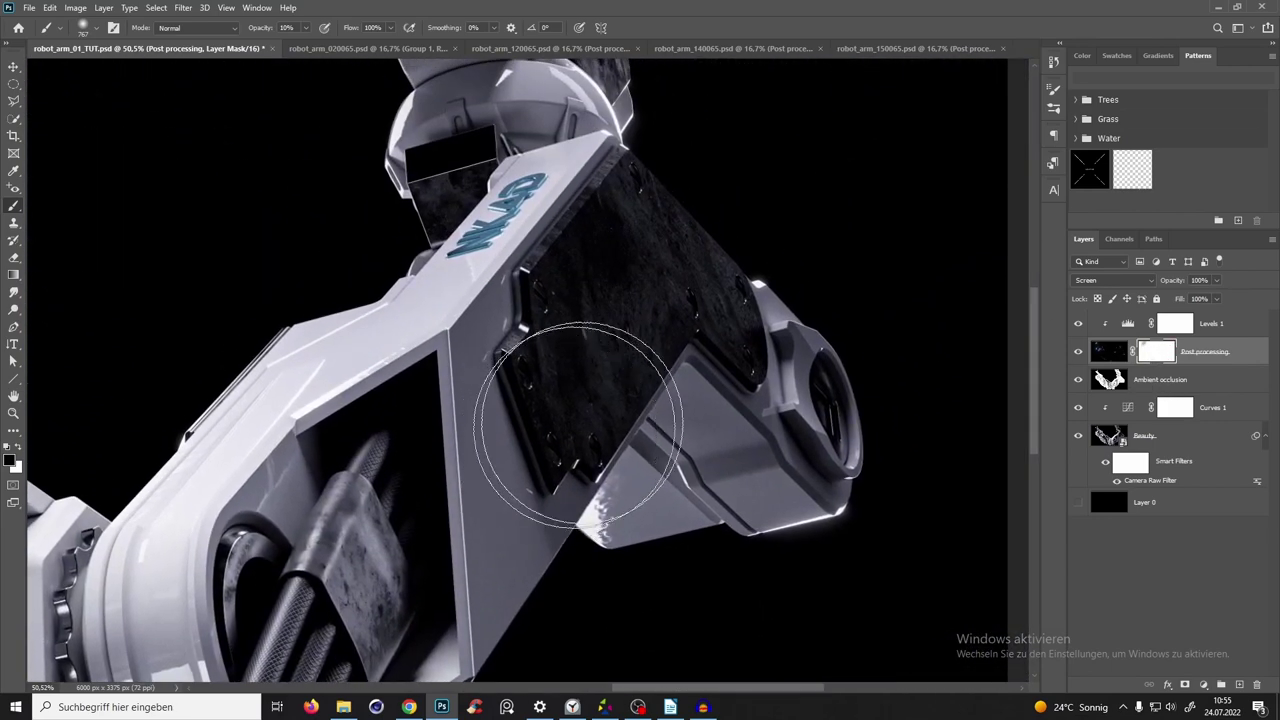
pyautogui.press('z')
pyautogui.keyDown('alt'); pyautogui.click(555, 233); pyautogui.keyUp('alt')
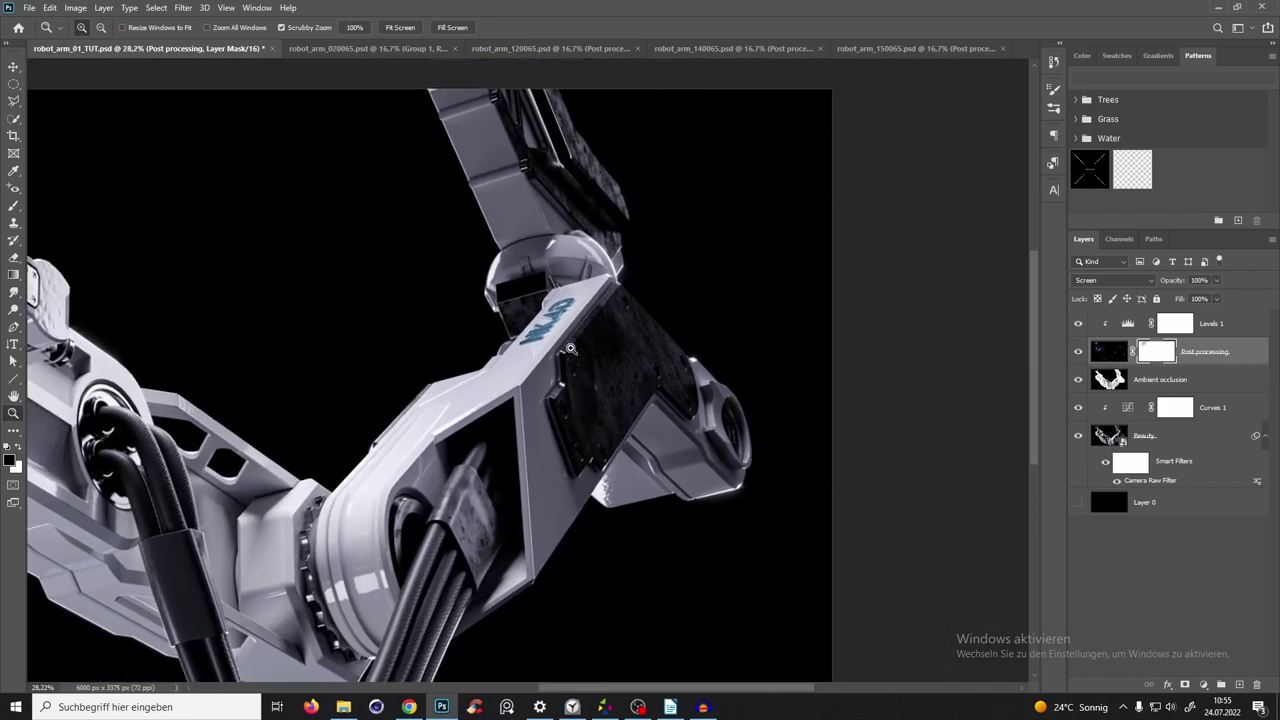
pyautogui.press('b')
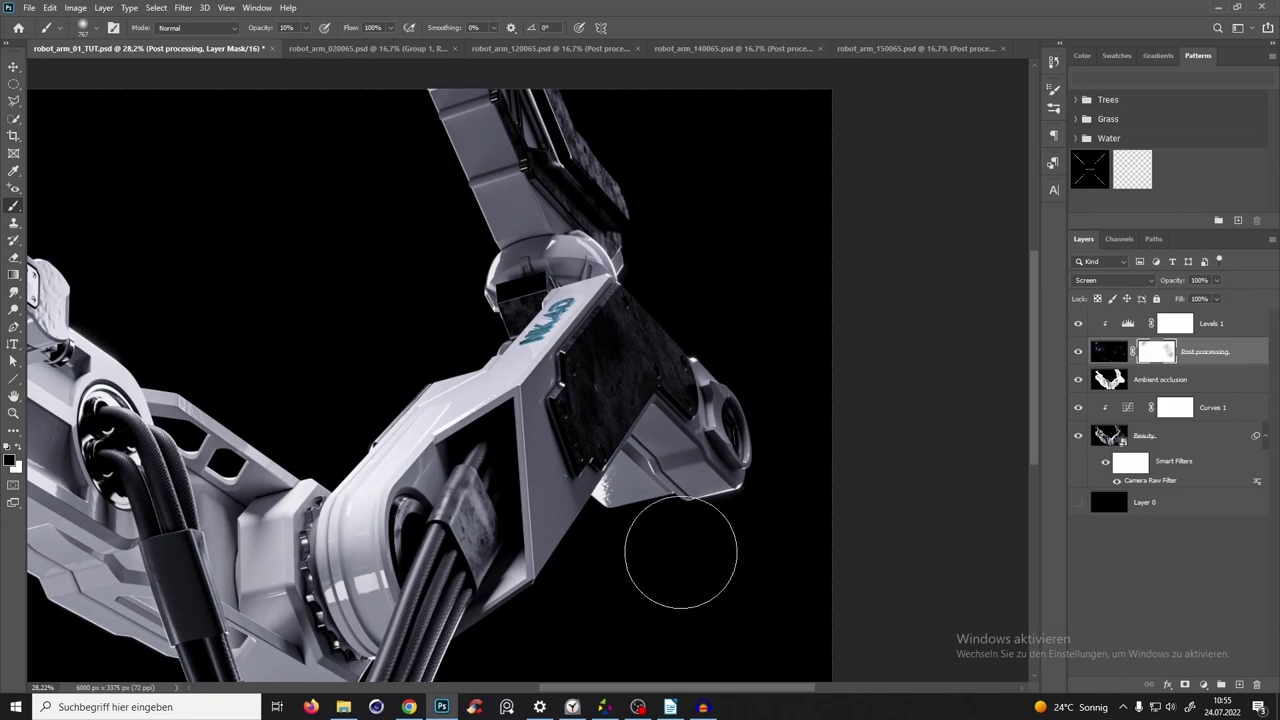
pyautogui.moveTo(600, 266); pyautogui.dragTo(590, 364)
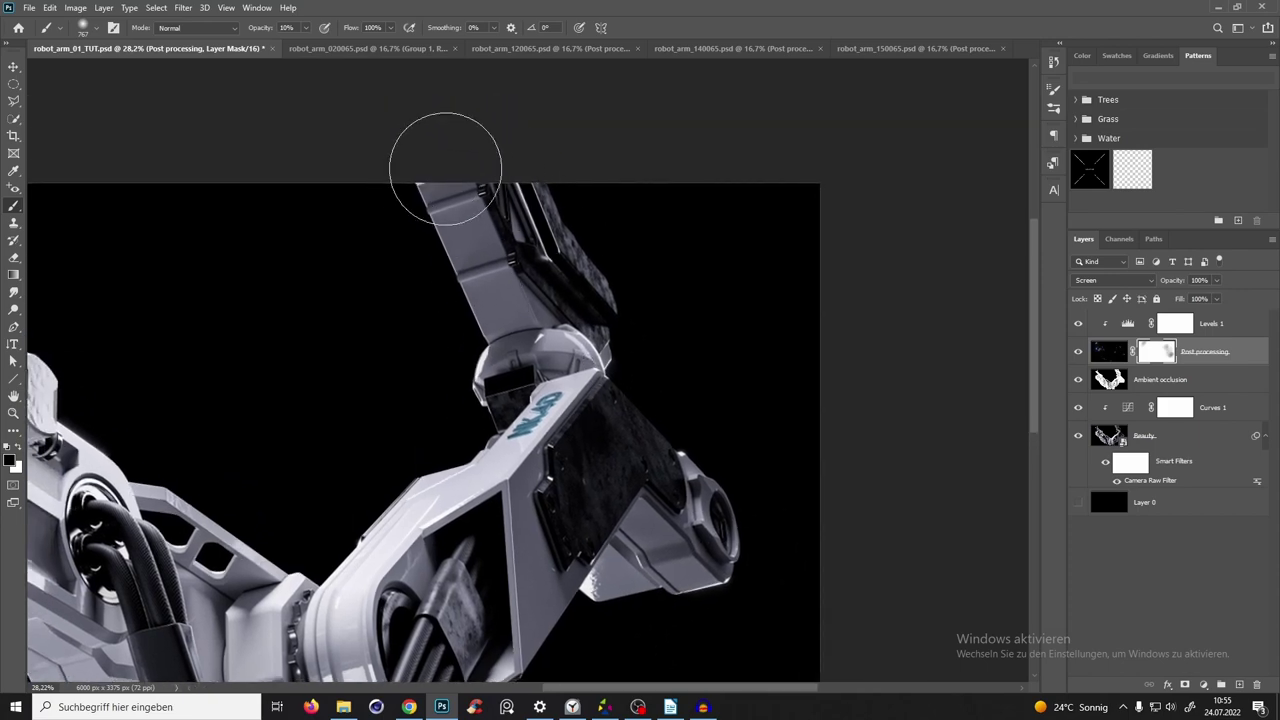
pyautogui.keyDown('shift'); pyautogui.click(1160, 355); pyautogui.keyUp('shift')
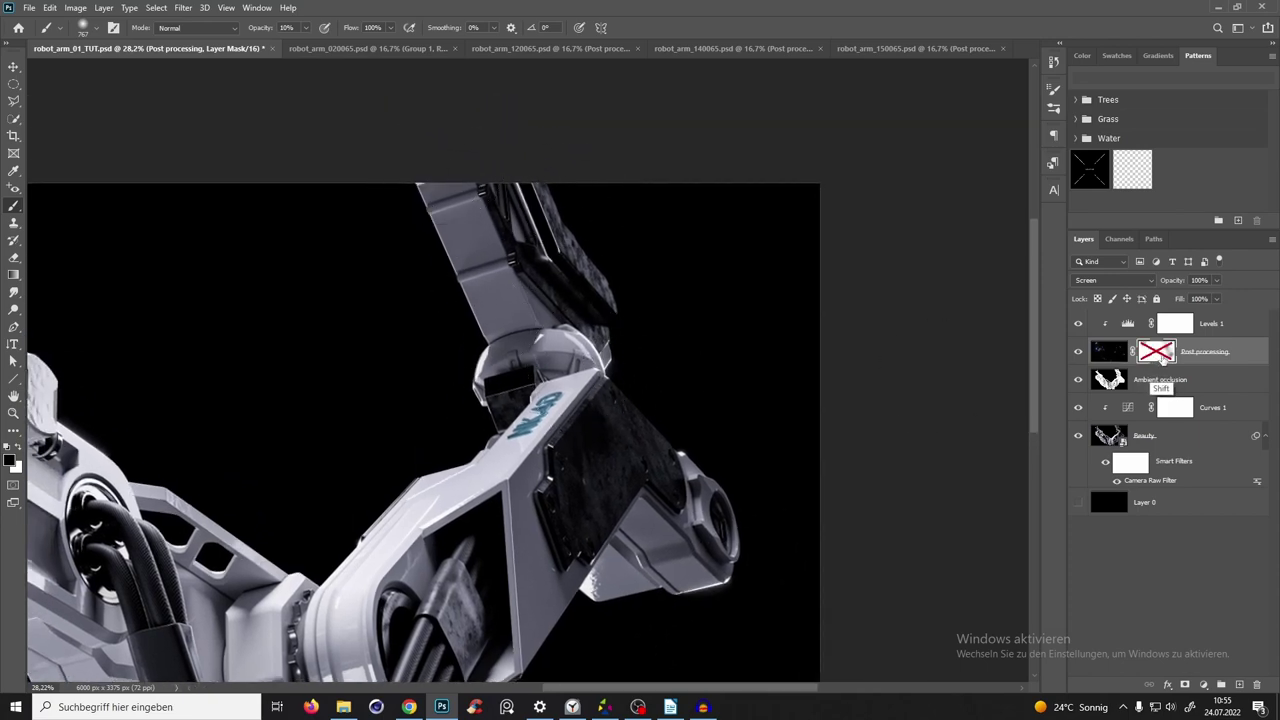
pyautogui.keyDown('shift'); pyautogui.click(1160, 355); pyautogui.keyUp('shift')
pyautogui.keyDown('shift'); pyautogui.click(1160, 355); pyautogui.keyUp('shift')
# Re-enable the Post processing mask and paint on it to further weaken the glow at the gripper tip.
pyautogui.moveTo(465, 402); pyautogui.dragTo(765, 192)
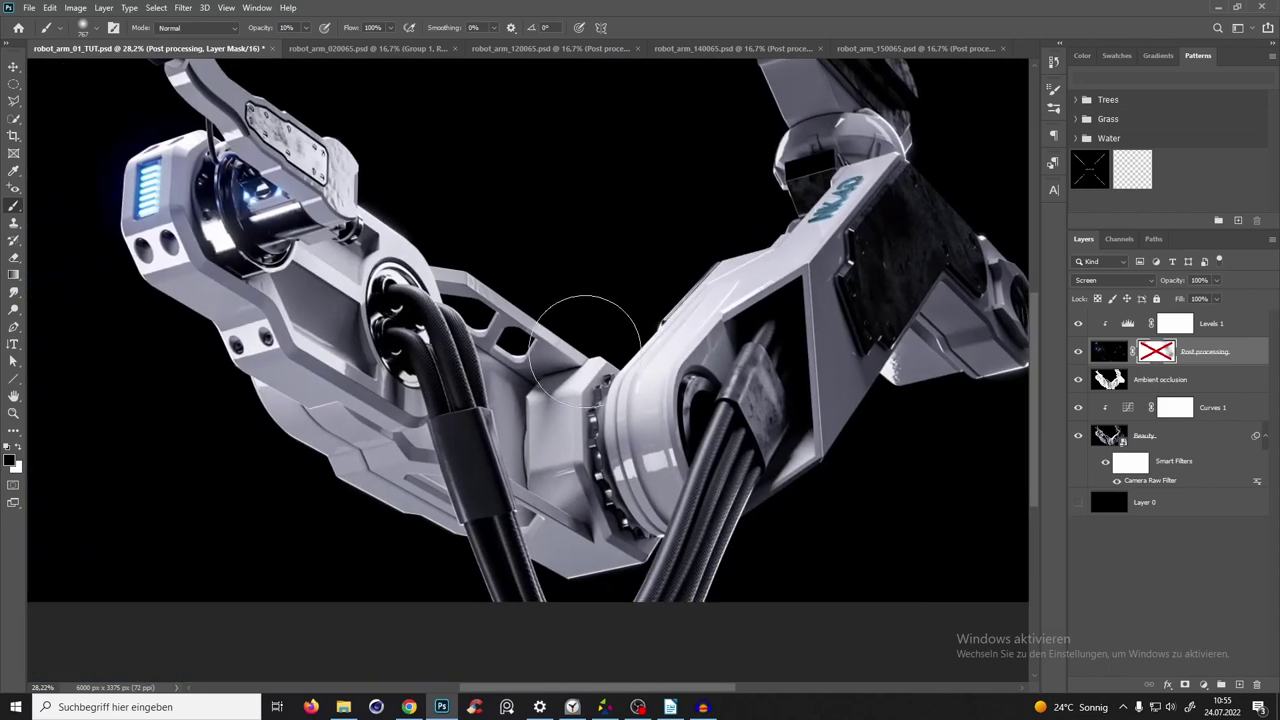
pyautogui.press('z')
pyautogui.scroll(-4, 600, 386)
pyautogui.hotkey('ctrl', '0')
pyautogui.scroll(3, 478, 253)
pyautogui.hscroll(-3, 478, 253)
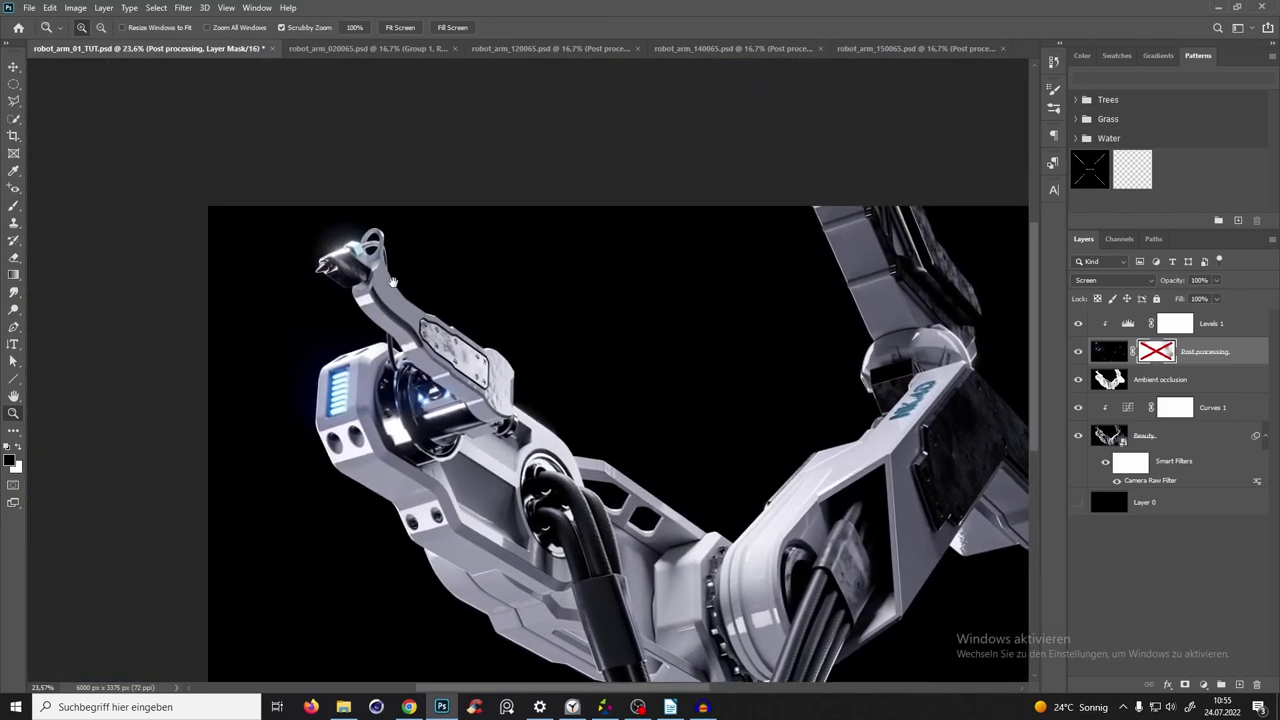
pyautogui.moveTo(364, 263); pyautogui.dragTo(384, 263)
pyautogui.press('b')
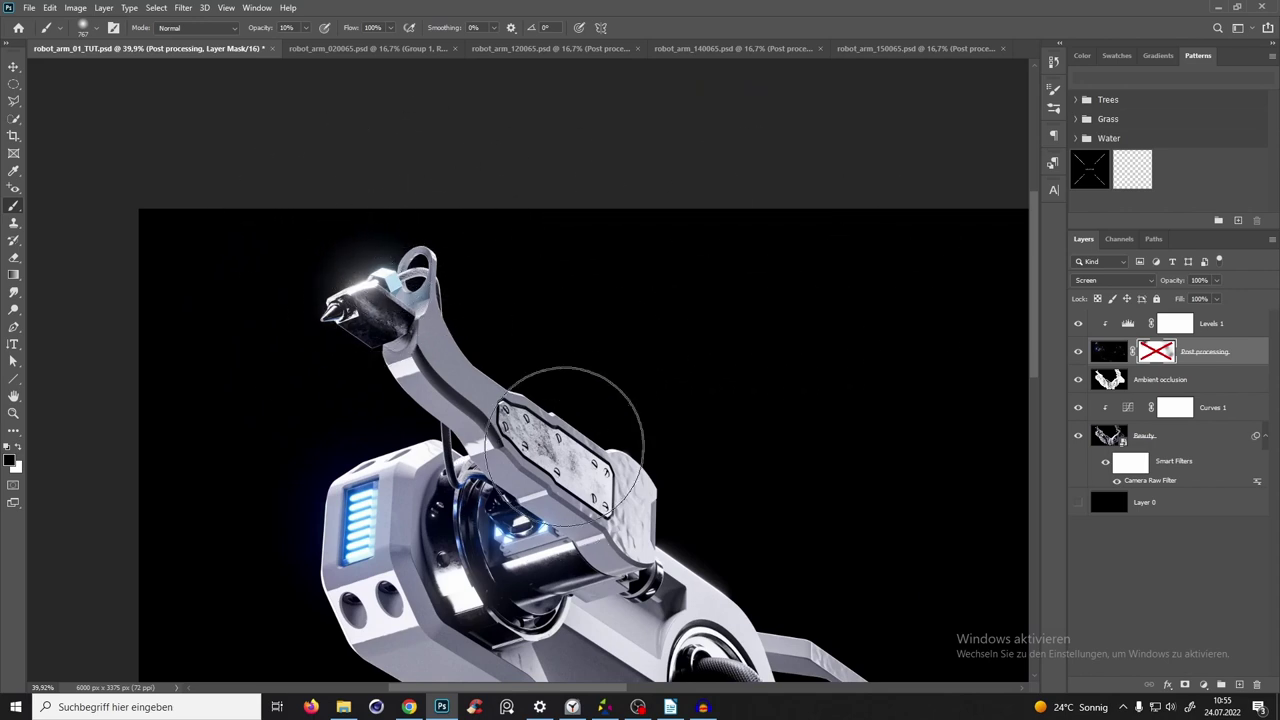
pyautogui.keyDown('shift'); pyautogui.click(1157, 353); pyautogui.keyUp('shift')
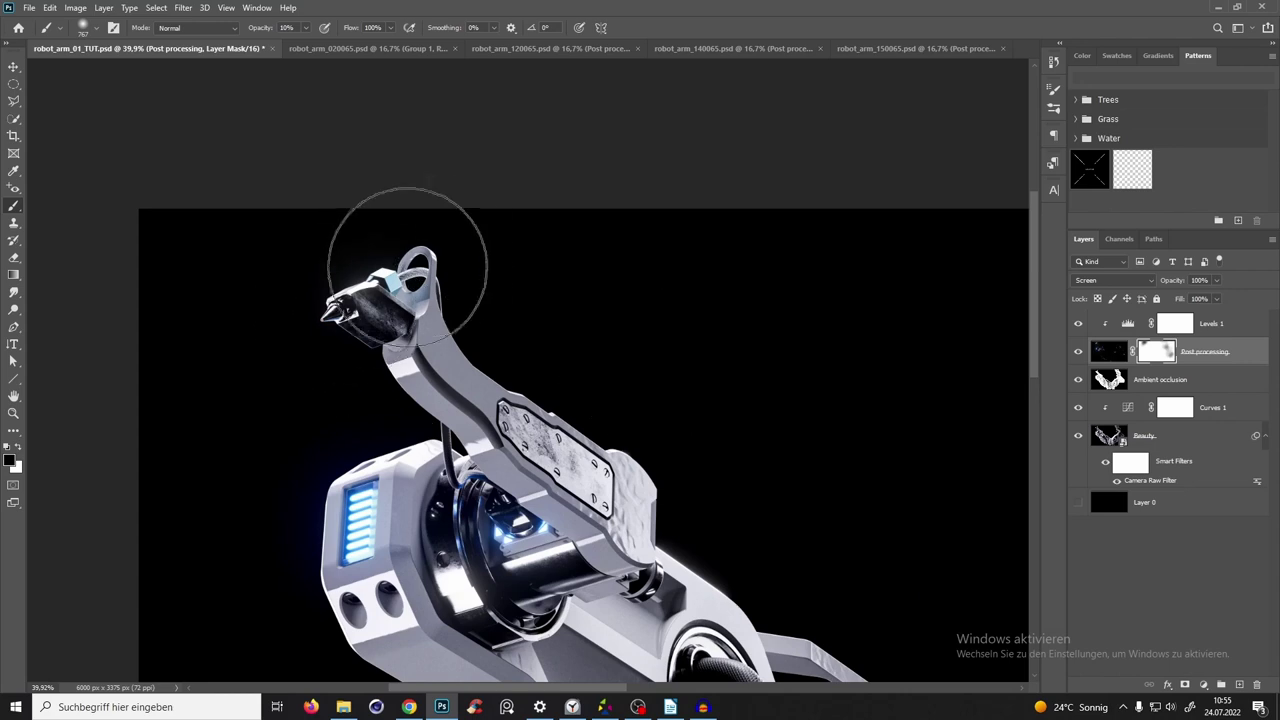
# Compare the masked glow on the arm with the Post processing layer hidden and shown, and review the whole image.
pyautogui.click(1078, 352)
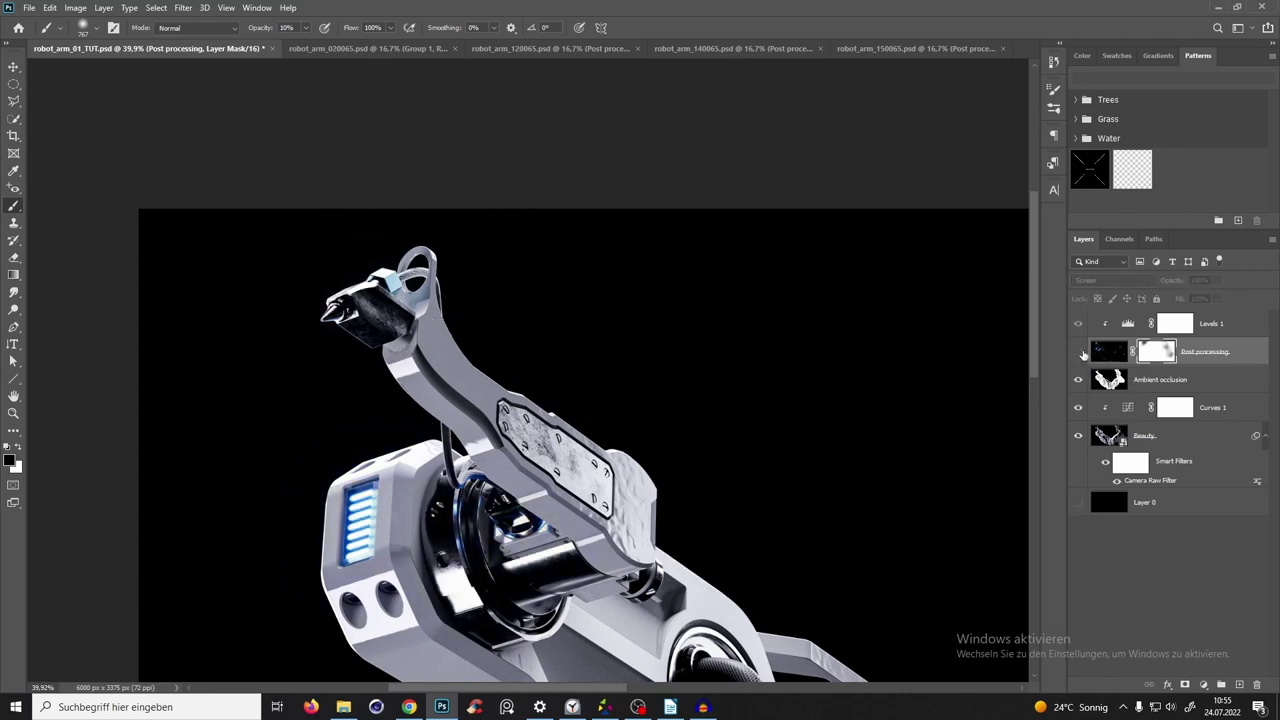
pyautogui.click(1078, 352)
pyautogui.click(1078, 352)
pyautogui.click(1078, 352)
pyautogui.scroll(-1, 545, 428)
pyautogui.scroll(-3, 545, 428)
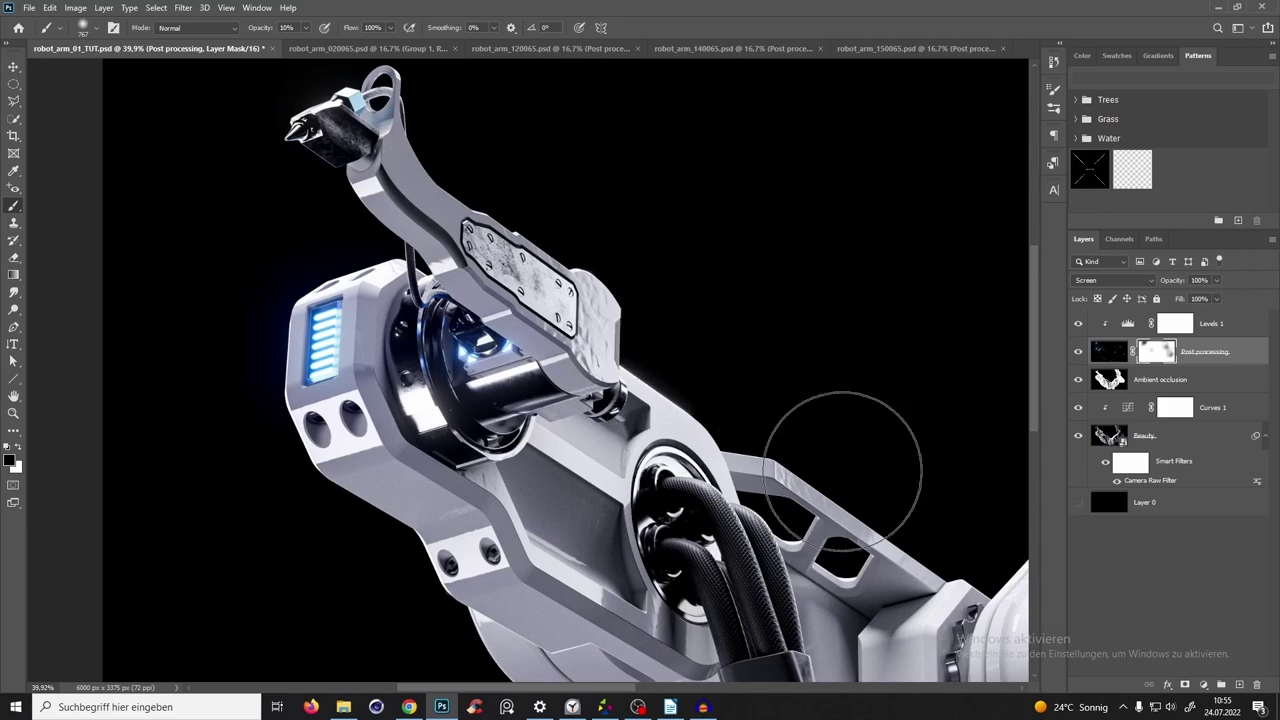
pyautogui.click(1078, 352)
pyautogui.click(1078, 352)
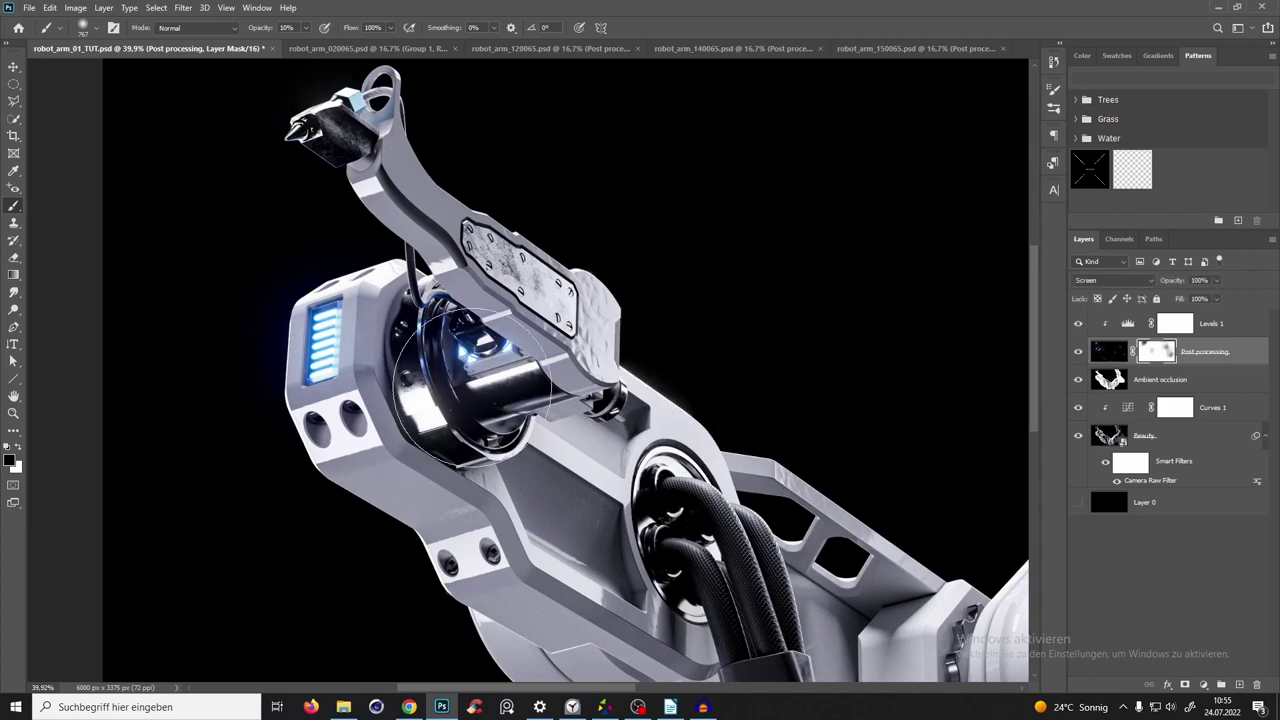
pyautogui.press('z')
pyautogui.moveTo(569, 348); pyautogui.dragTo(660, 354)
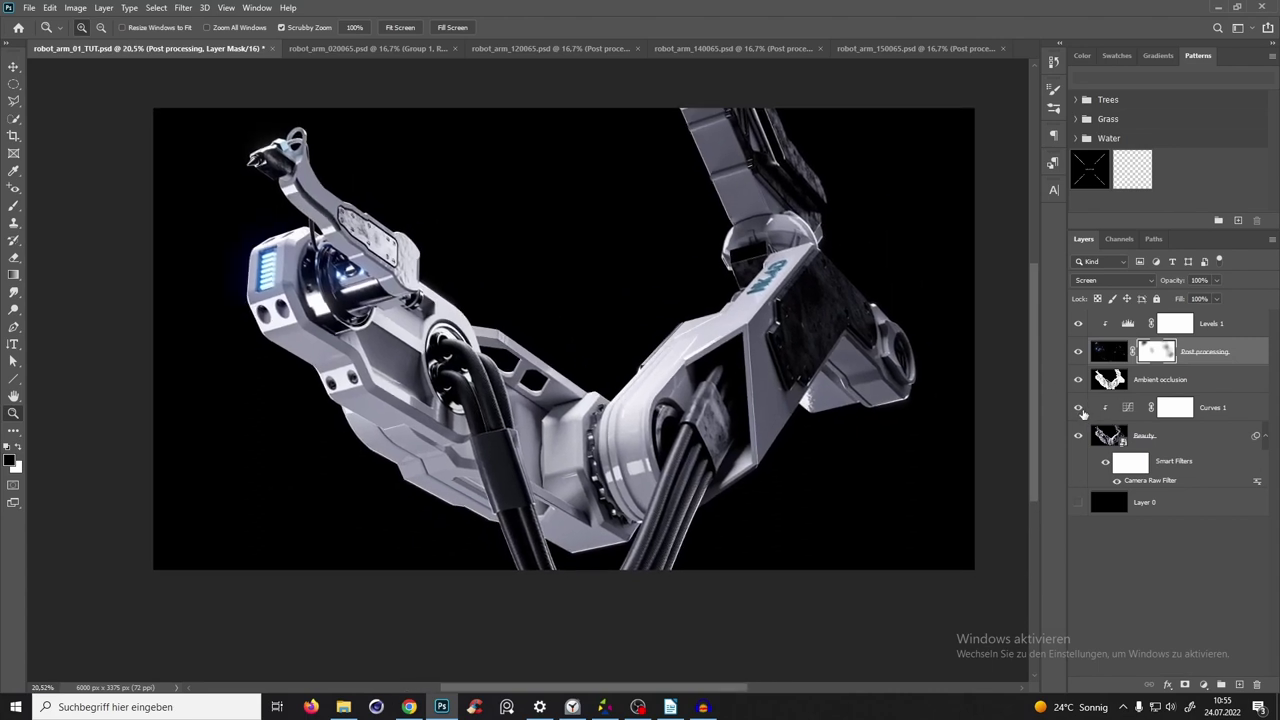
# Compare the graded robot arm with the plain Beauty layer by hiding and restoring all layers and the Camera Raw filter above it.
pyautogui.moveTo(1078, 323); pyautogui.dragTo(1078, 380)
pyautogui.click(1092, 440)
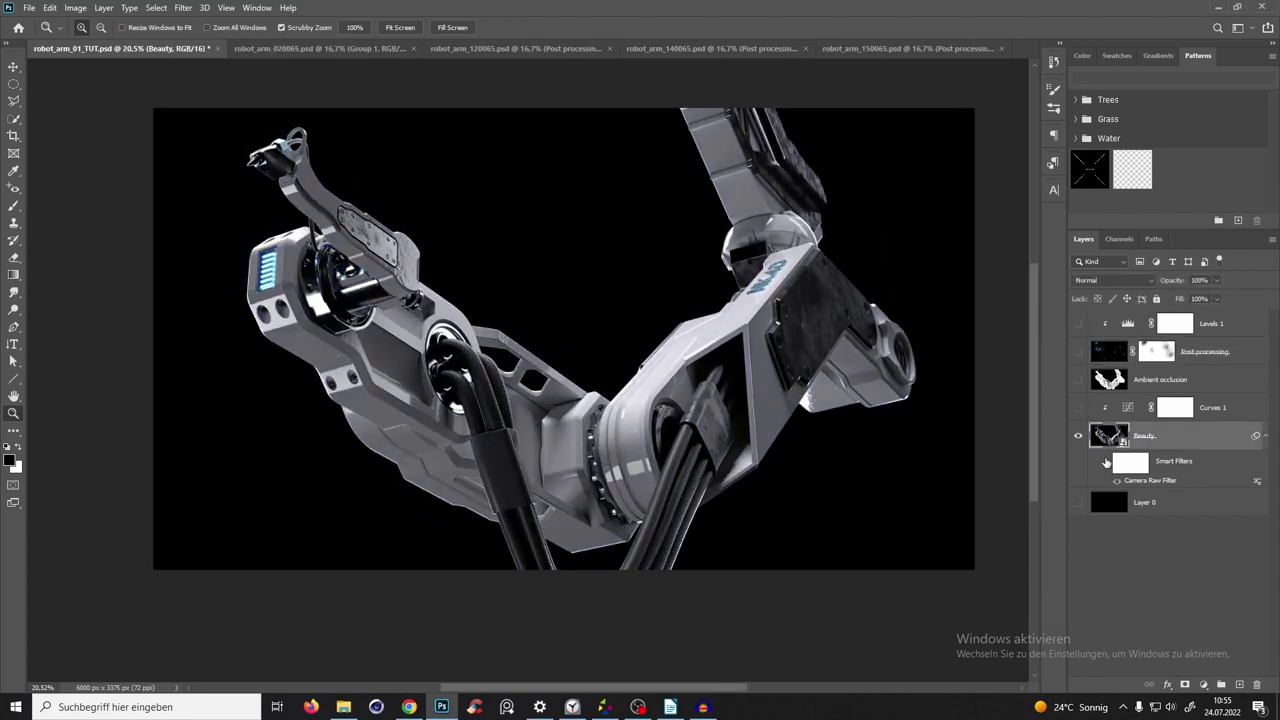
pyautogui.moveTo(1078, 407); pyautogui.dragTo(1078, 323)
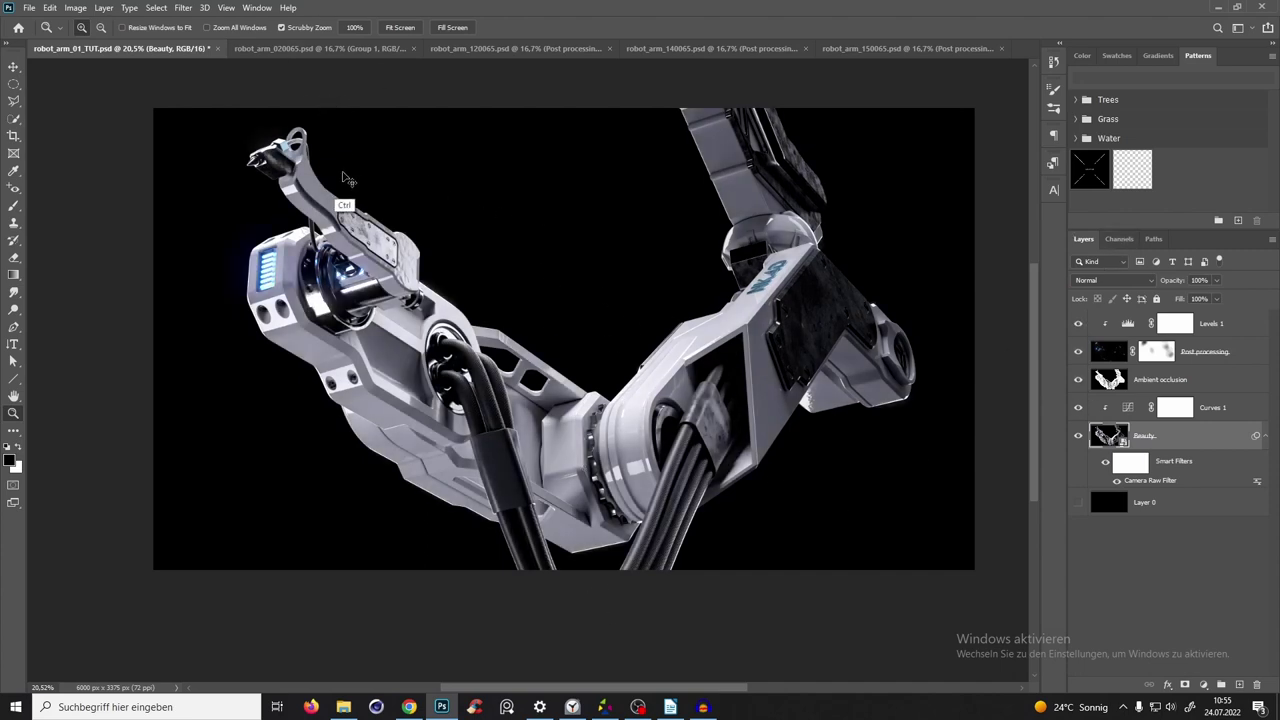
# Save the graded robot_arm_01_TUT.psd document.
pyautogui.click(340, 49)
pyautogui.click(170, 48)
pyautogui.hotkey('ctrl', 's')
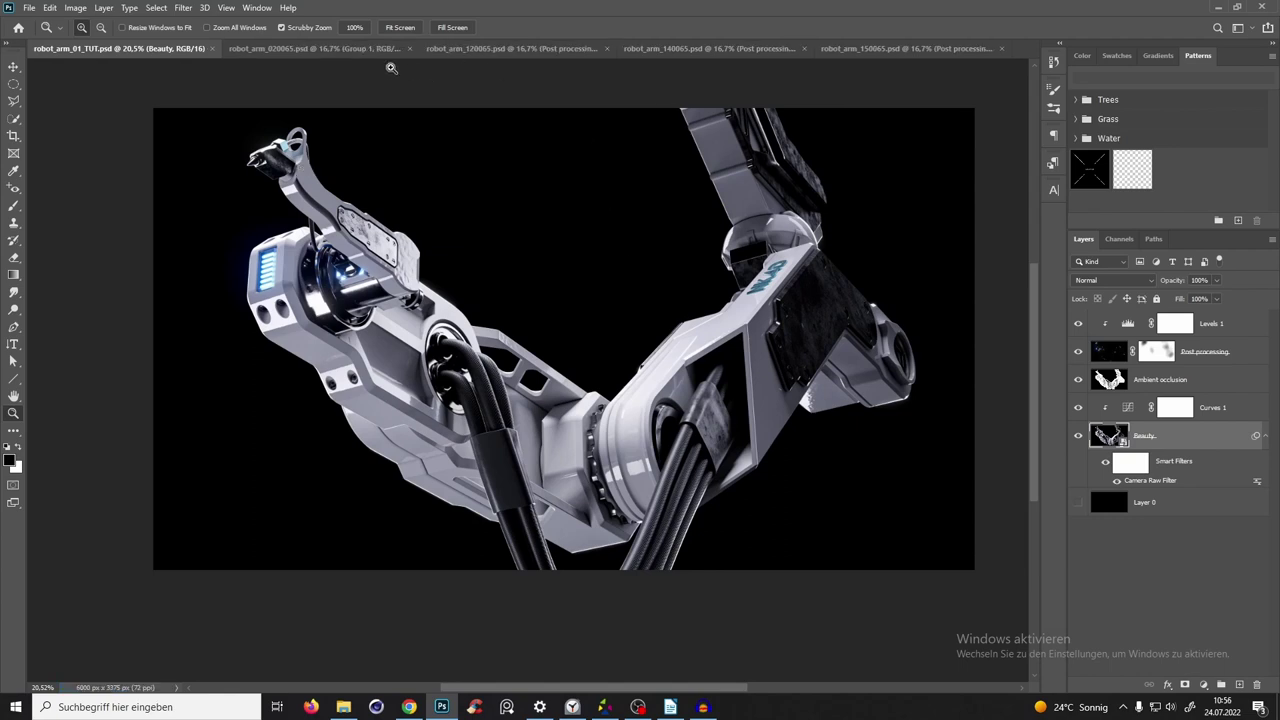
# In robot_arm_020065.psd, hide the Post processing and Ambient occlusion layers and convert the Beauty layer to a smart object.
pyautogui.click(385, 50)
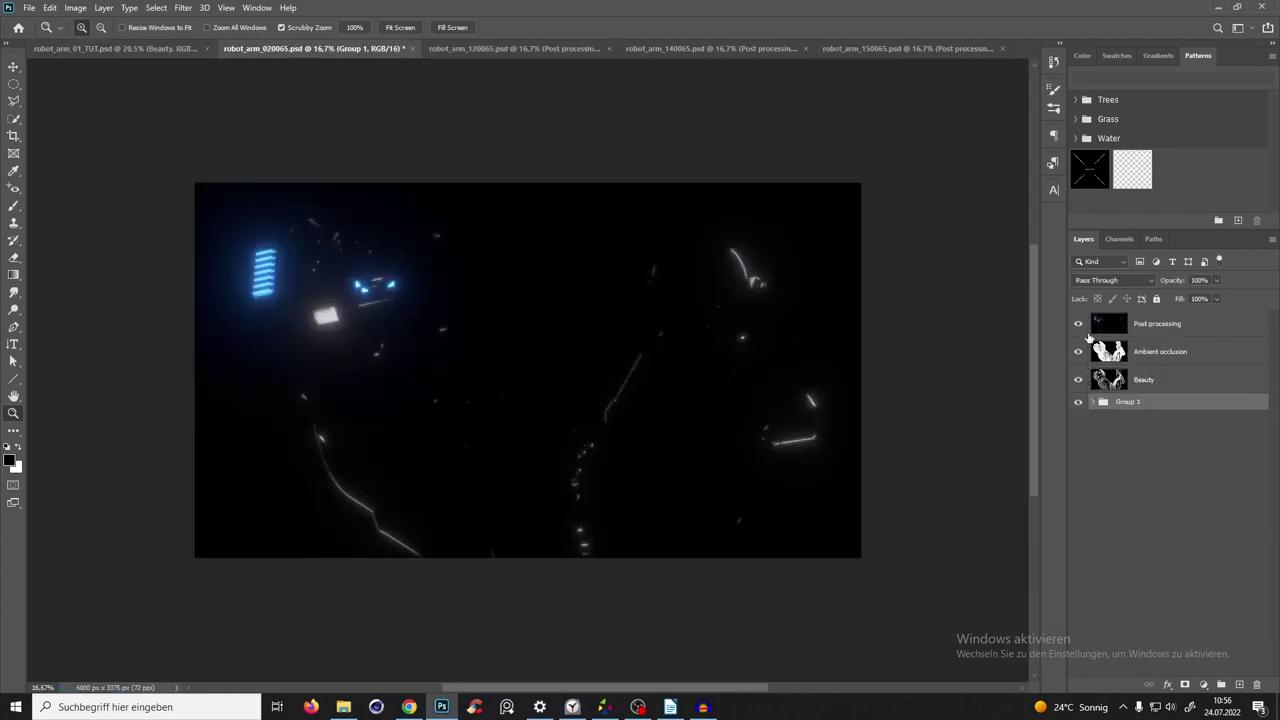
pyautogui.moveTo(1078, 326); pyautogui.dragTo(1078, 352)
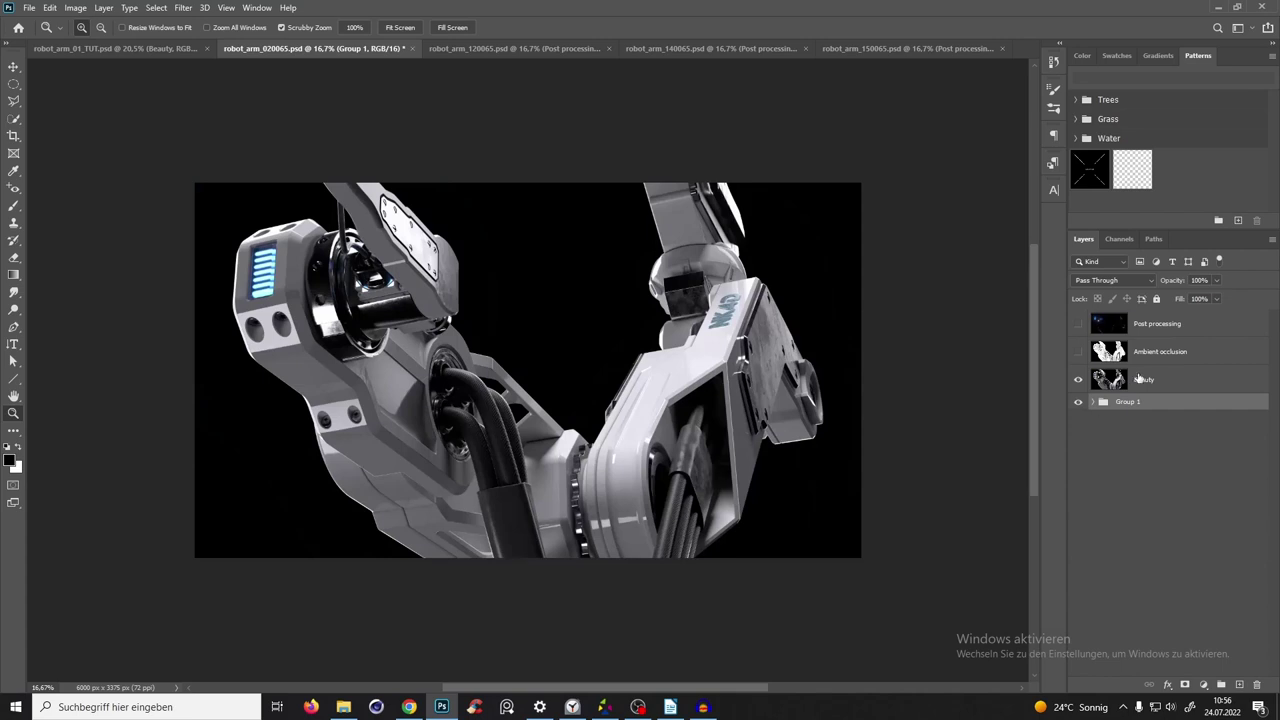
pyautogui.click(1140, 379)
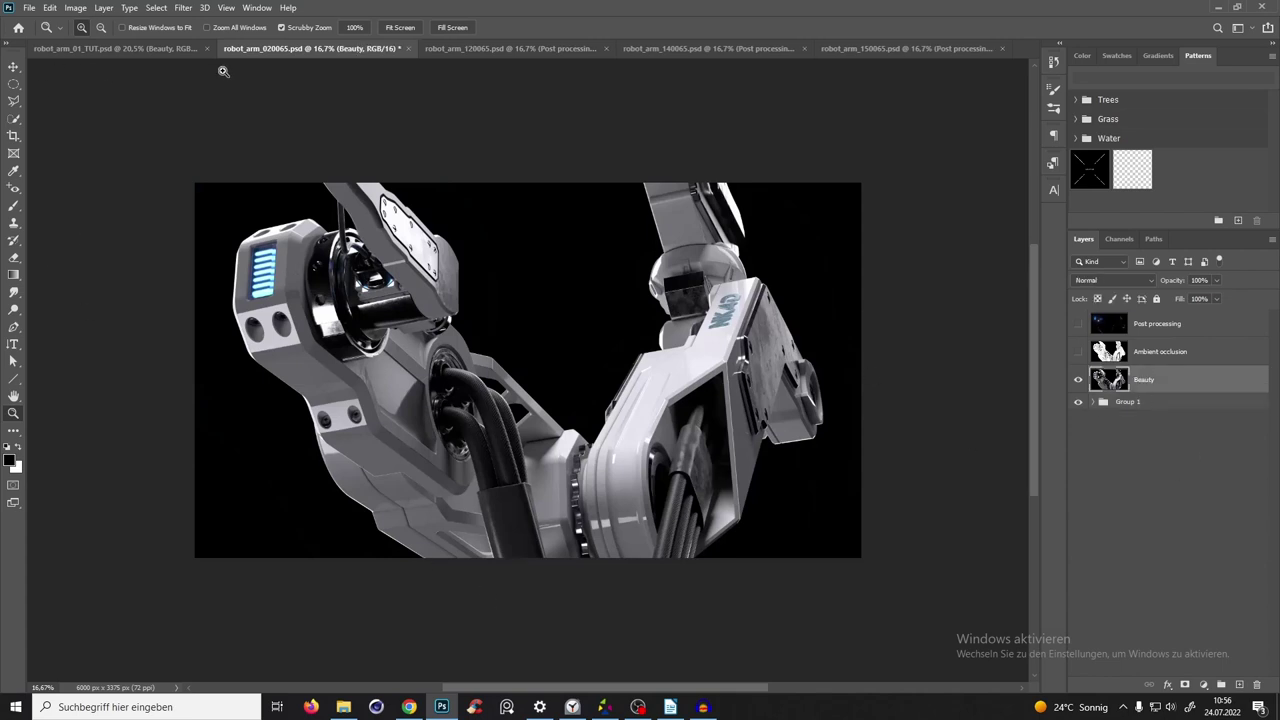
pyautogui.rightClick(1152, 381)
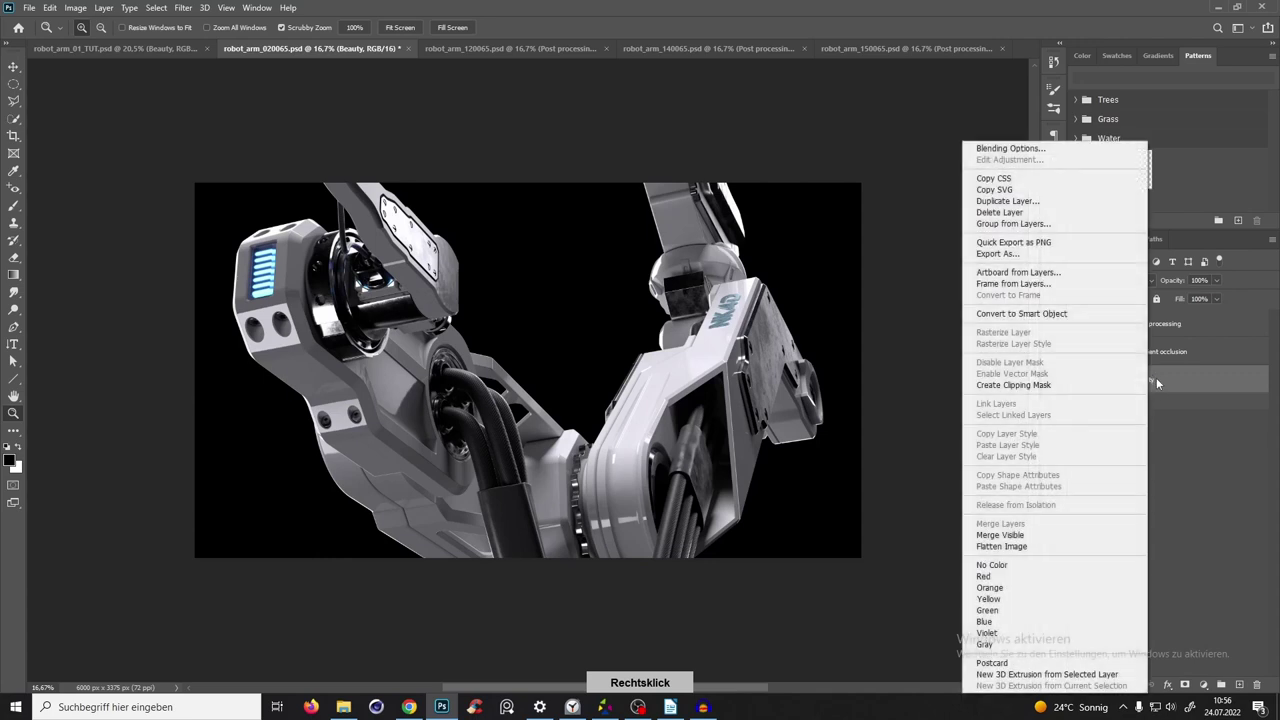
pyautogui.click(1025, 316)
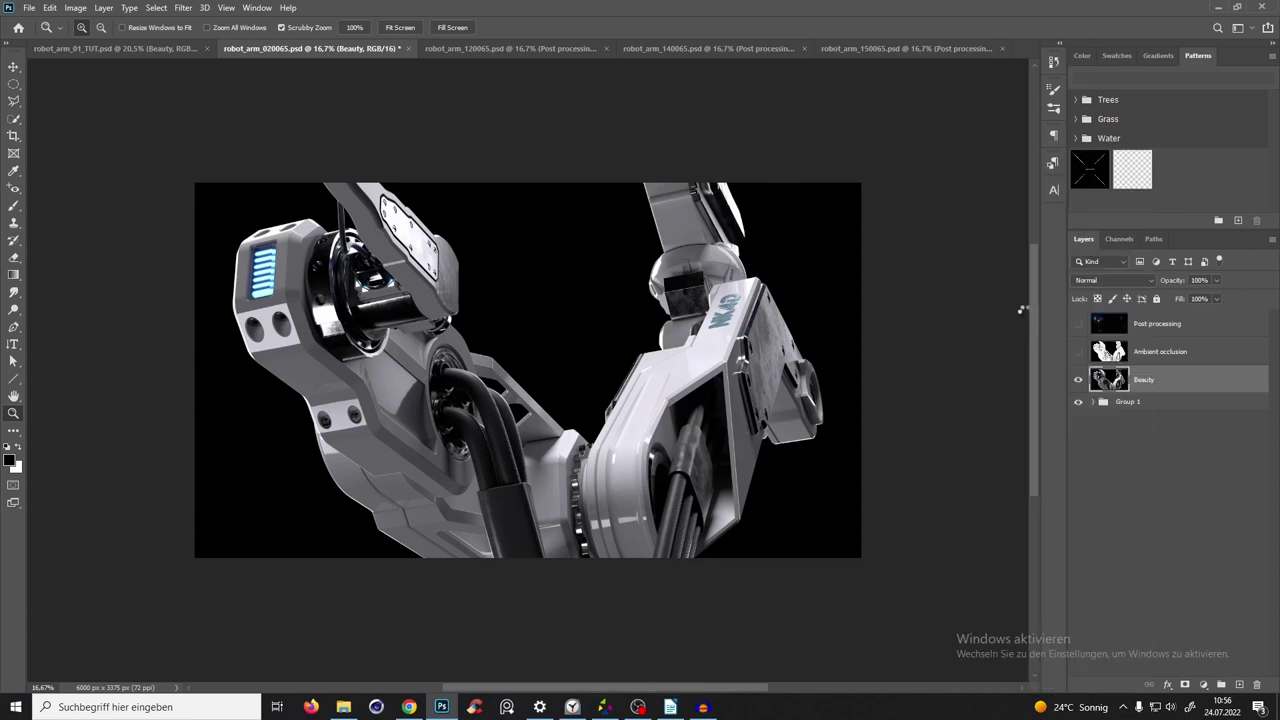
pyautogui.click(183, 8)
pyautogui.moveTo(208, 162)
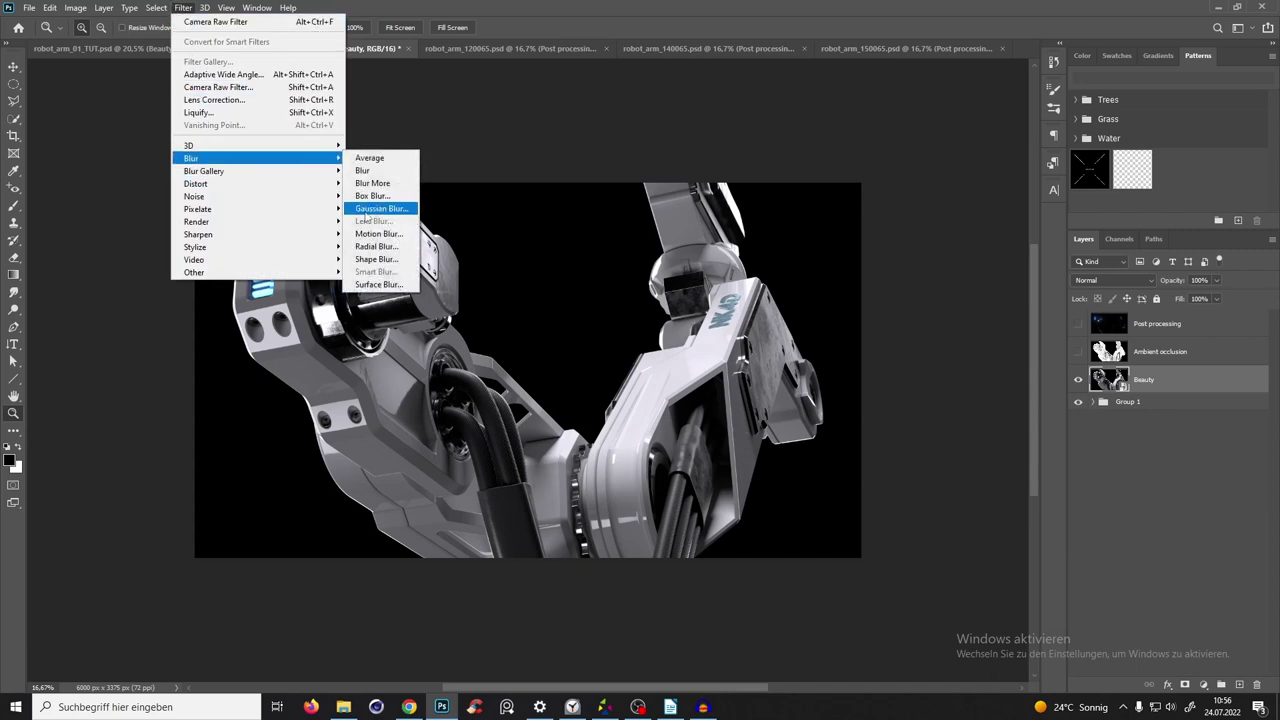
pyautogui.click(213, 87)
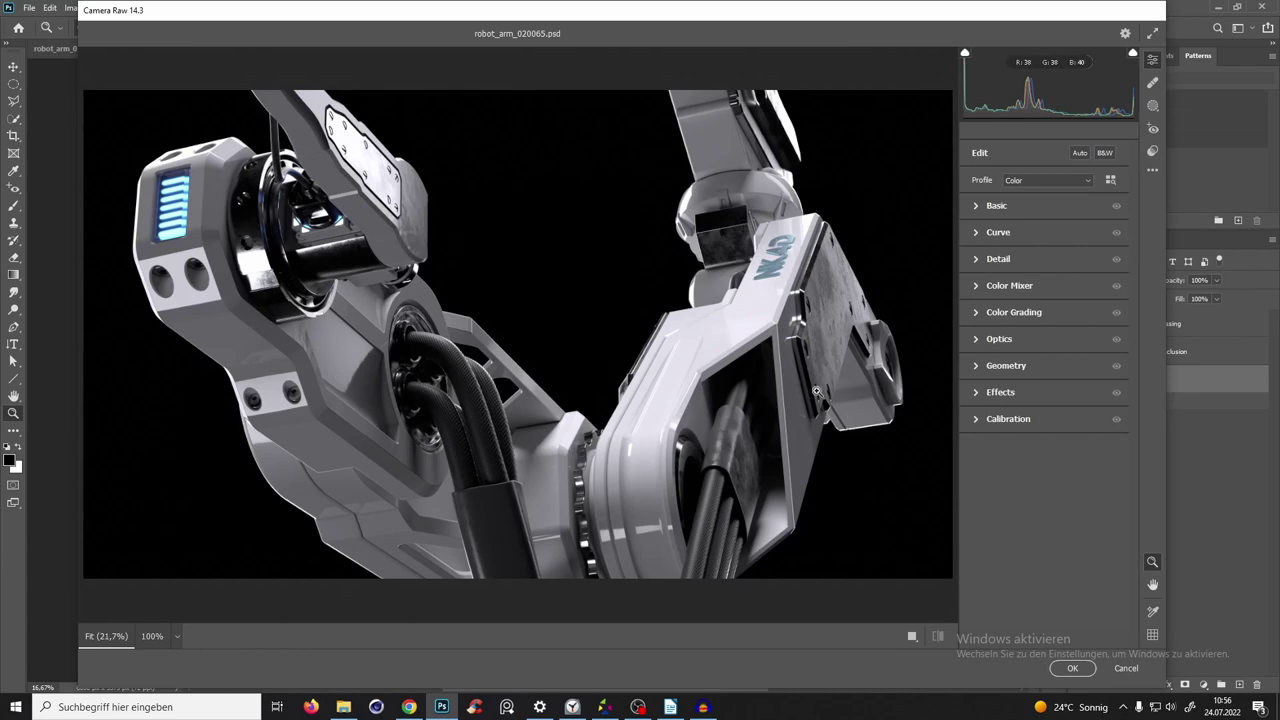
pyautogui.click(1122, 667)
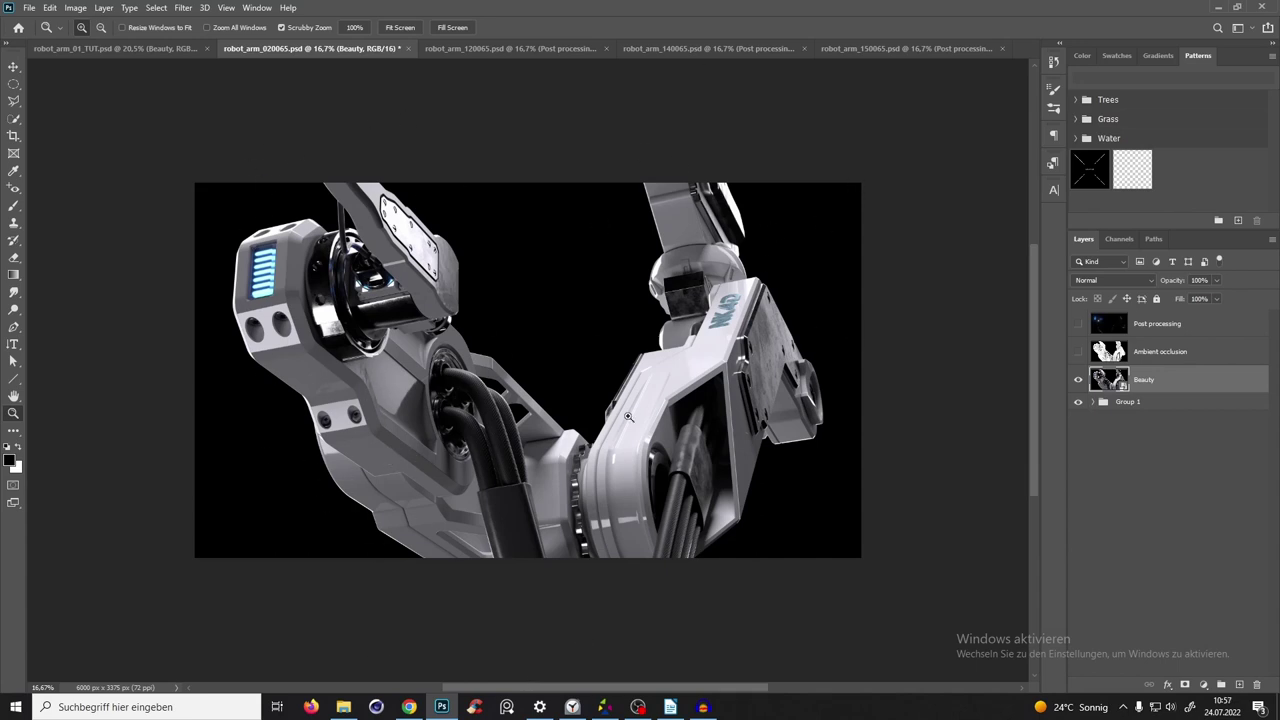
# Add a layer above Beauty, try a diagonal white-to-black linear gradient across the arm, and undo the gradient.
pyautogui.moveTo(455, 277); pyautogui.dragTo(531, 297)
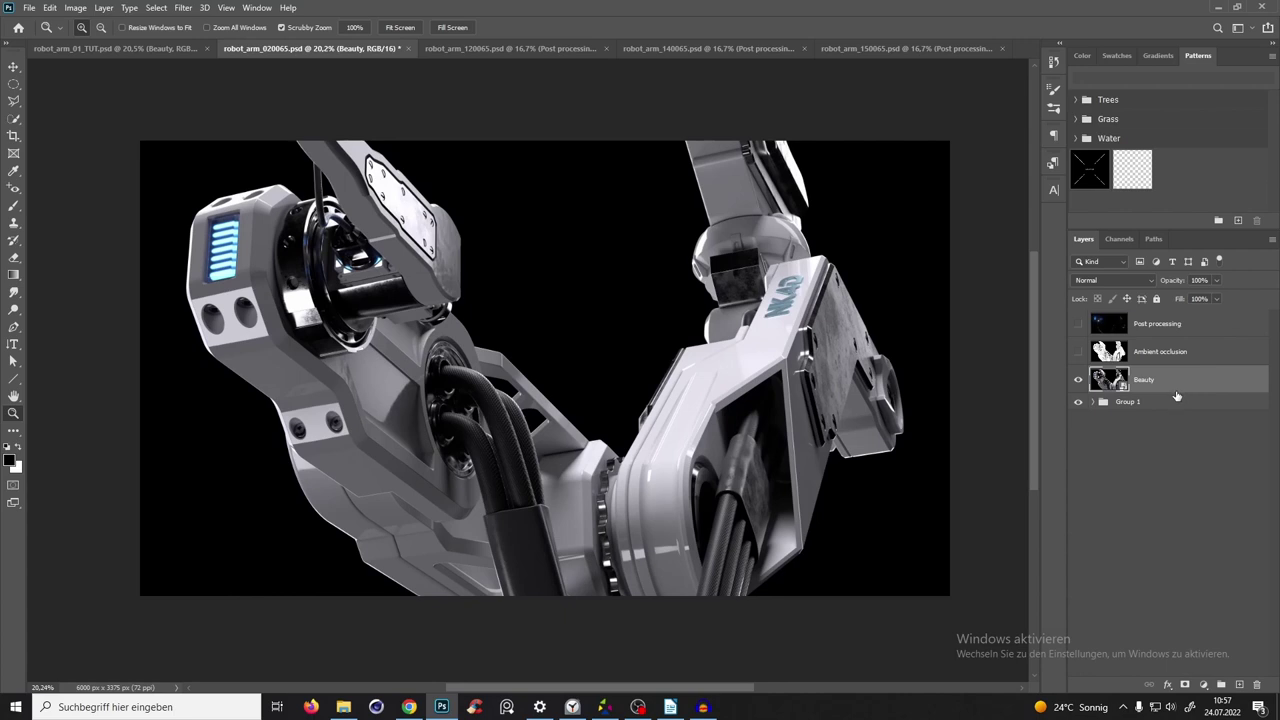
pyautogui.click(1239, 684)
pyautogui.moveTo(534, 286); pyautogui.dragTo(534, 320)
pyautogui.press('g')
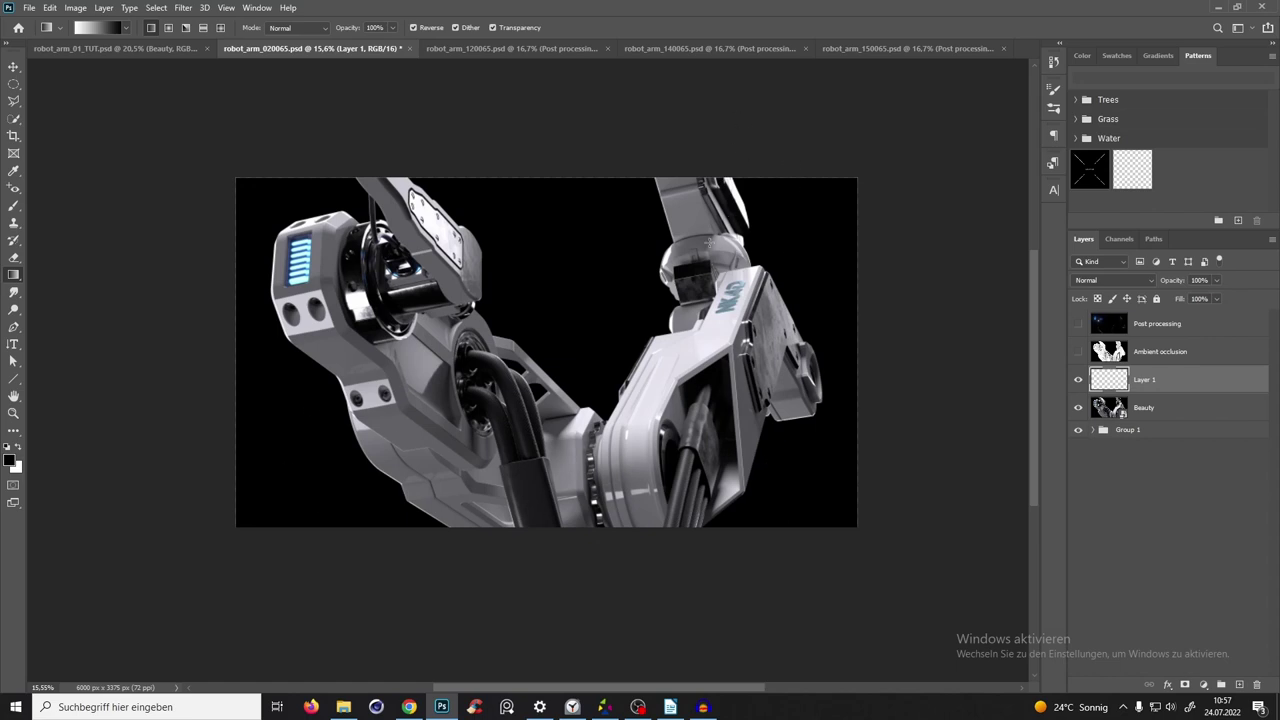
pyautogui.moveTo(464, 448); pyautogui.dragTo(677, 289)
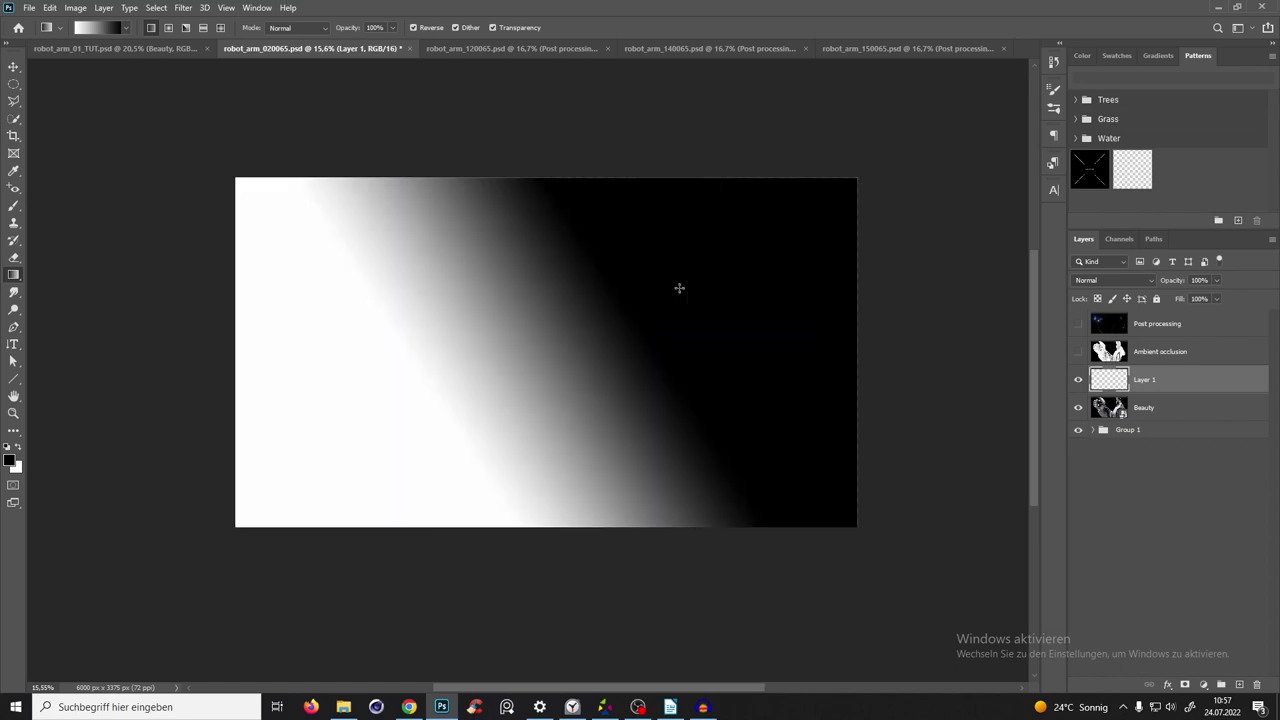
pyautogui.hotkey('ctrl', 'z')
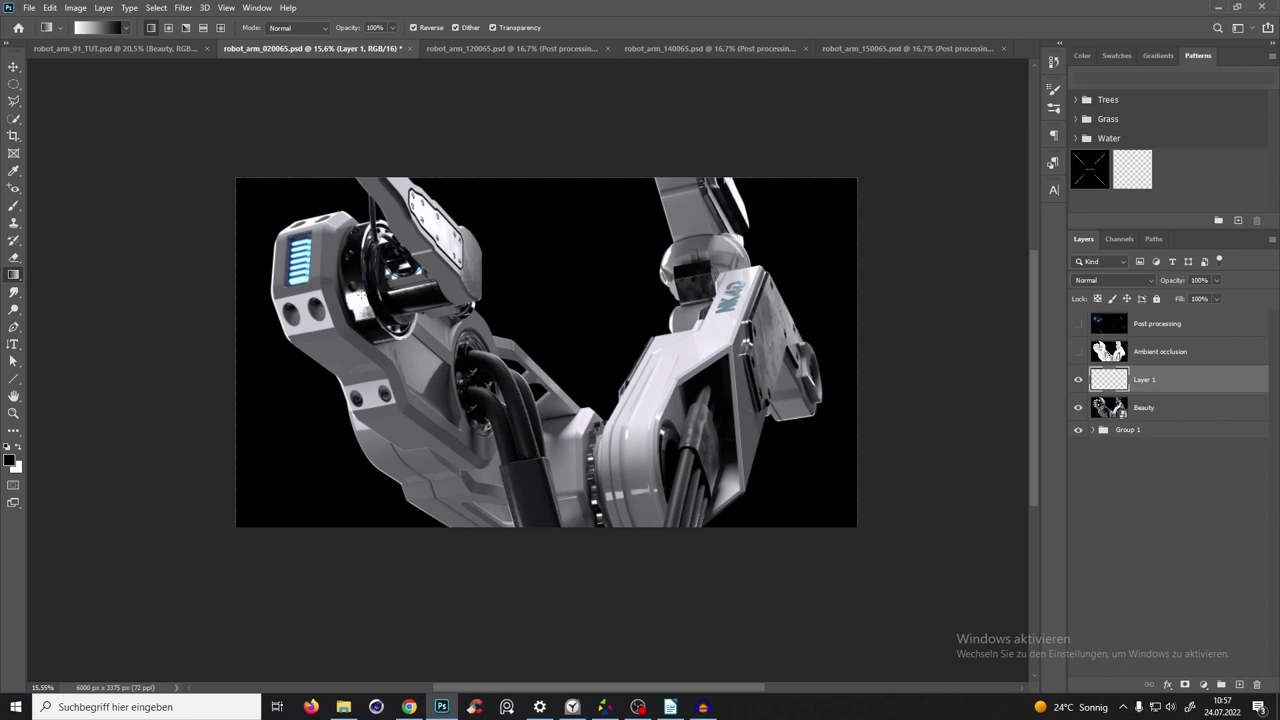
# Try several diagonal white-to-black gradients on the new layer, varying their position and length, to imitate a depth map.
pyautogui.moveTo(393, 410); pyautogui.dragTo(651, 300)
pyautogui.hotkey('ctrl', 'z')
pyautogui.moveTo(519, 461); pyautogui.dragTo(628, 380)
pyautogui.hotkey('ctrl', 'z')
pyautogui.hotkey('ctrl', 'shift', 'z')
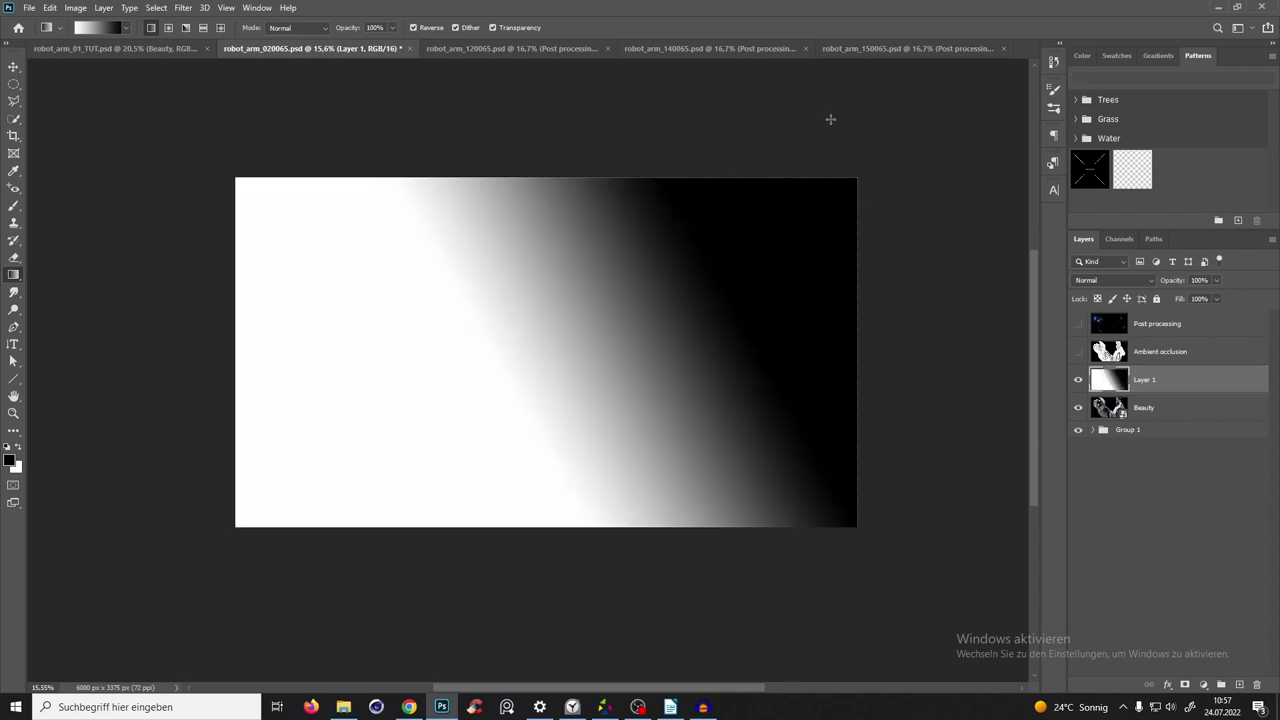
pyautogui.hotkey('ctrl', 'z')
pyautogui.moveTo(501, 398); pyautogui.dragTo(672, 296)
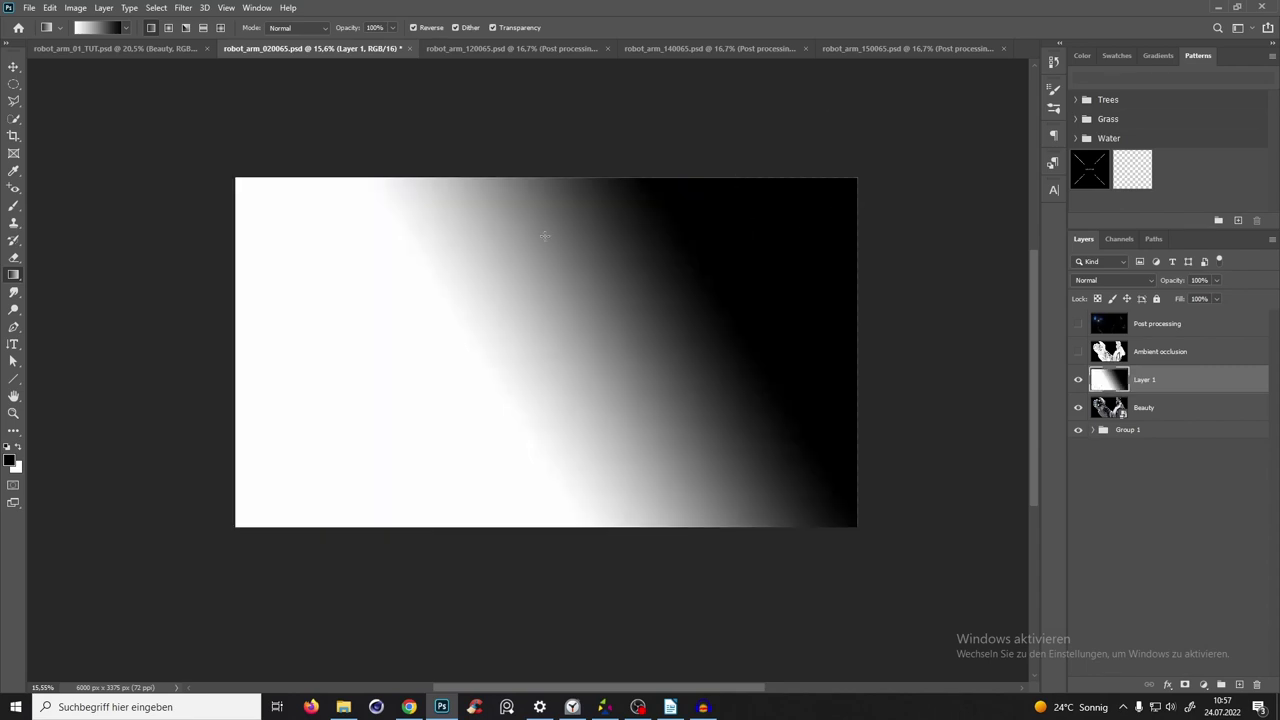
pyautogui.hotkey('ctrl', 'z')
pyautogui.hotkey('ctrl', 'shift', 'z')
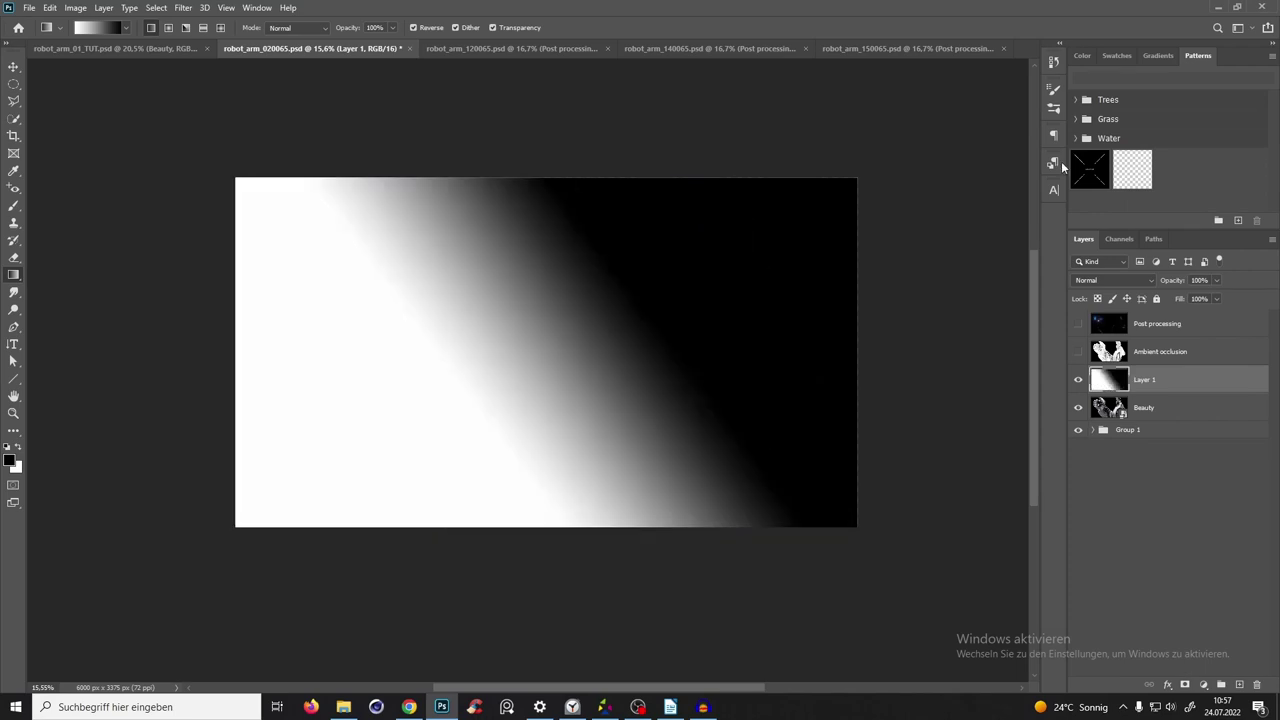
pyautogui.hotkey('ctrl', 'z')
pyautogui.moveTo(490, 468); pyautogui.dragTo(742, 322)
pyautogui.hotkey('ctrl', 'z')
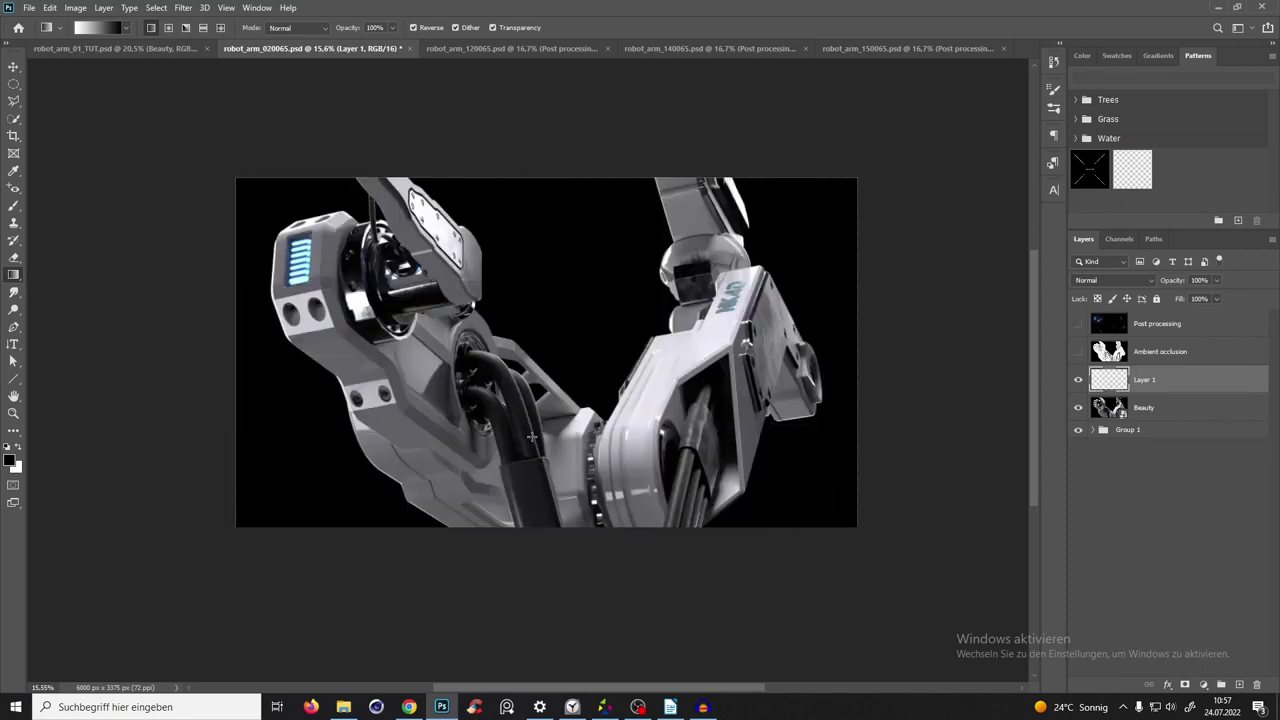
pyautogui.moveTo(514, 436)
pyautogui.mouseDown()
pyautogui.moveTo(622, 388)
pyautogui.moveTo(810, 196)
pyautogui.mouseUp()
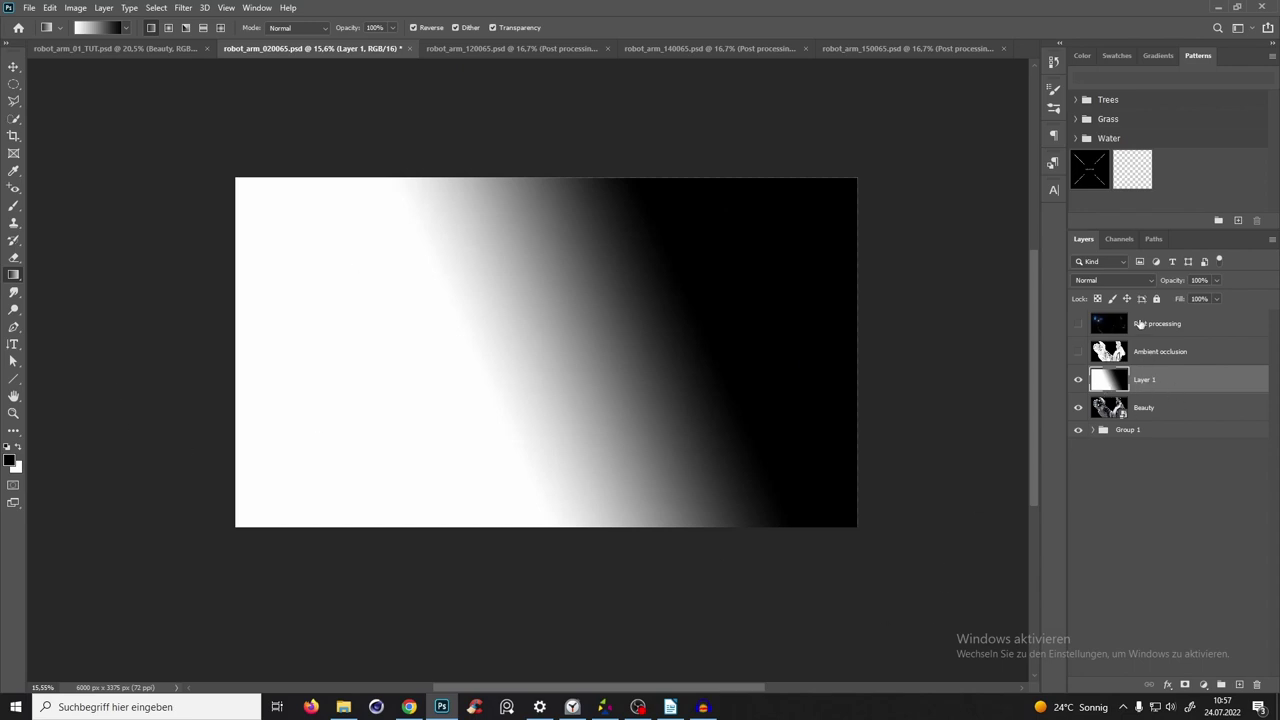
# View the Depth Map channel and undo the gradient together with its layer.
pyautogui.click(1118, 241)
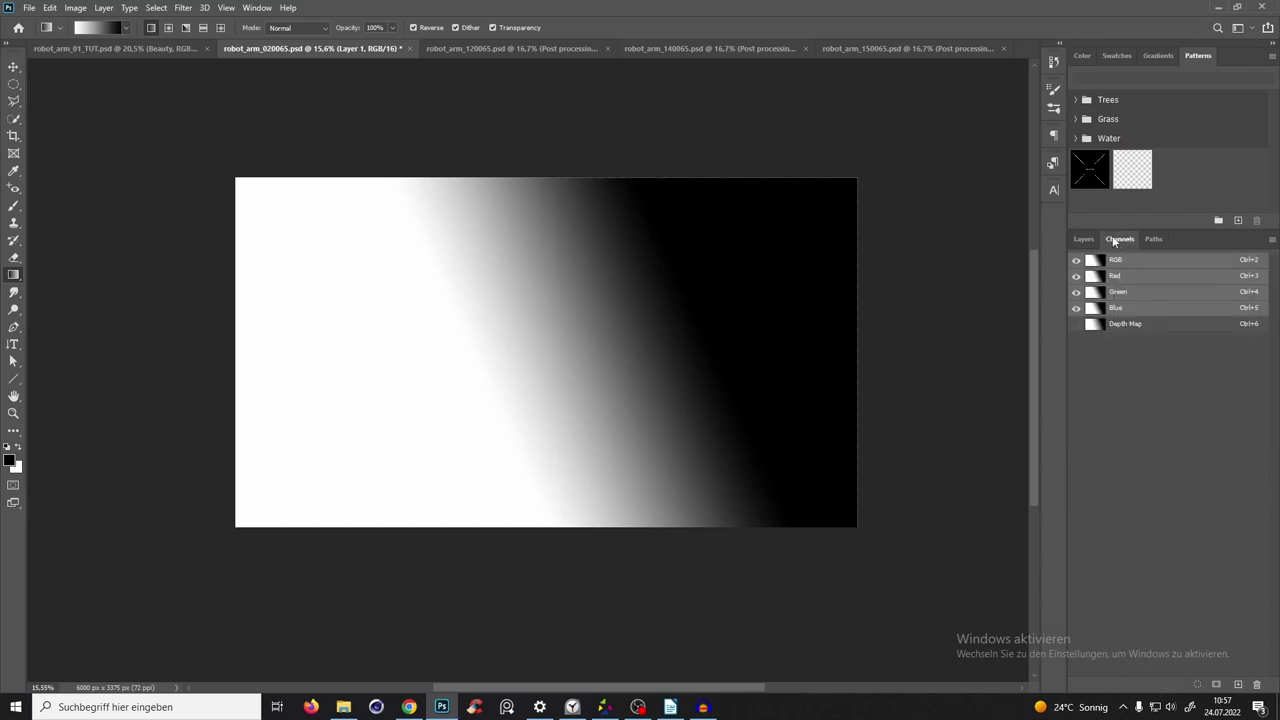
pyautogui.click(1124, 325)
pyautogui.hotkey('ctrl', 'z')
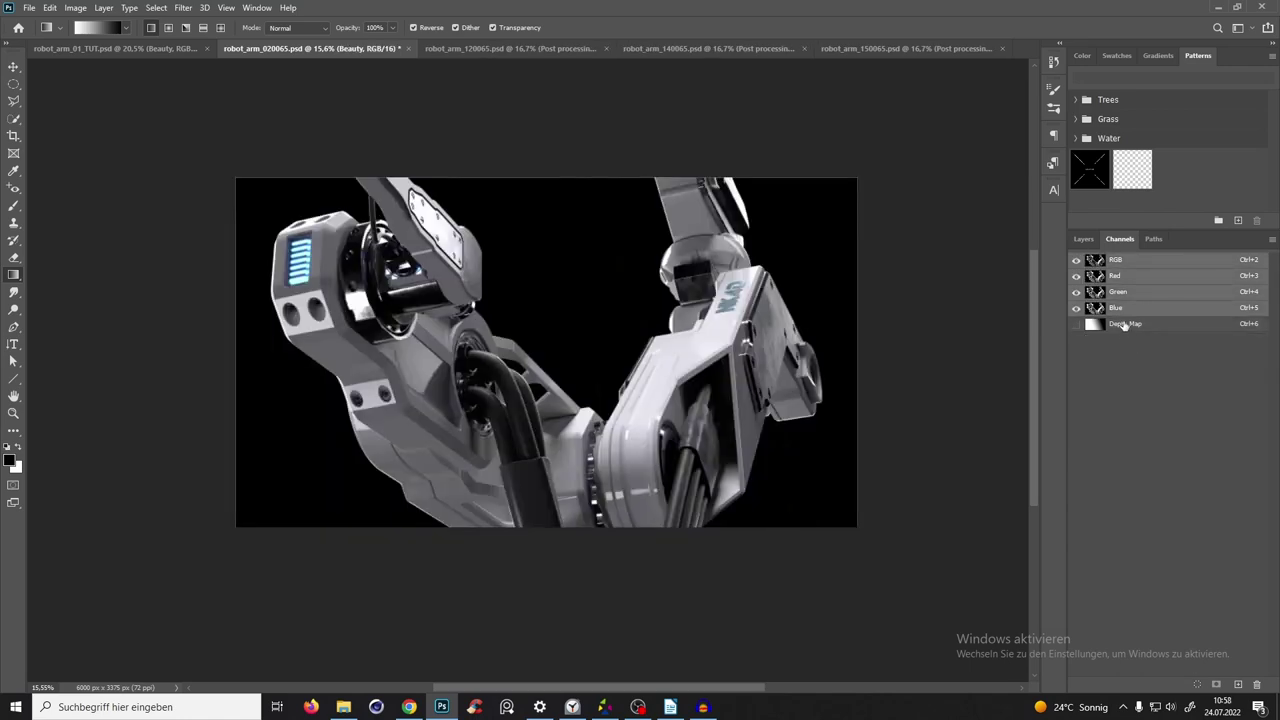
# Delete the Depth Map channel from robot_arm_020065.psd.
pyautogui.click(1126, 325)
pyautogui.rightClick(1126, 325)
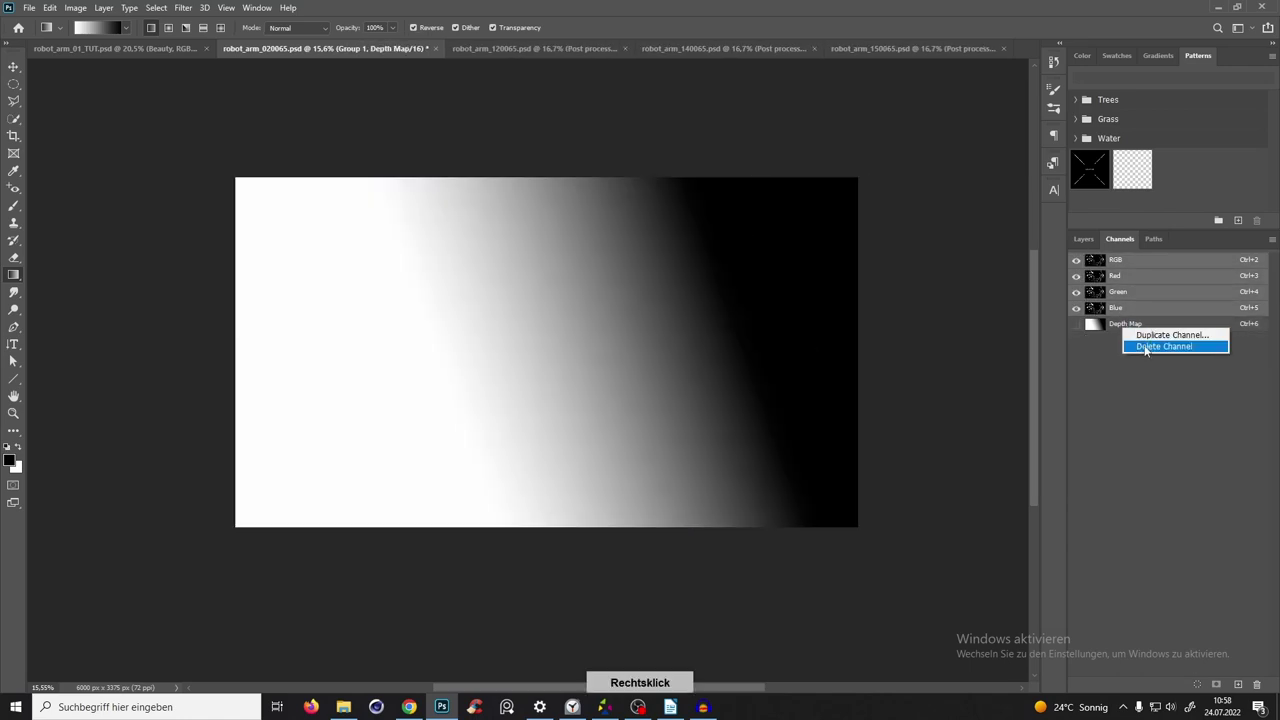
pyautogui.click(1165, 346)
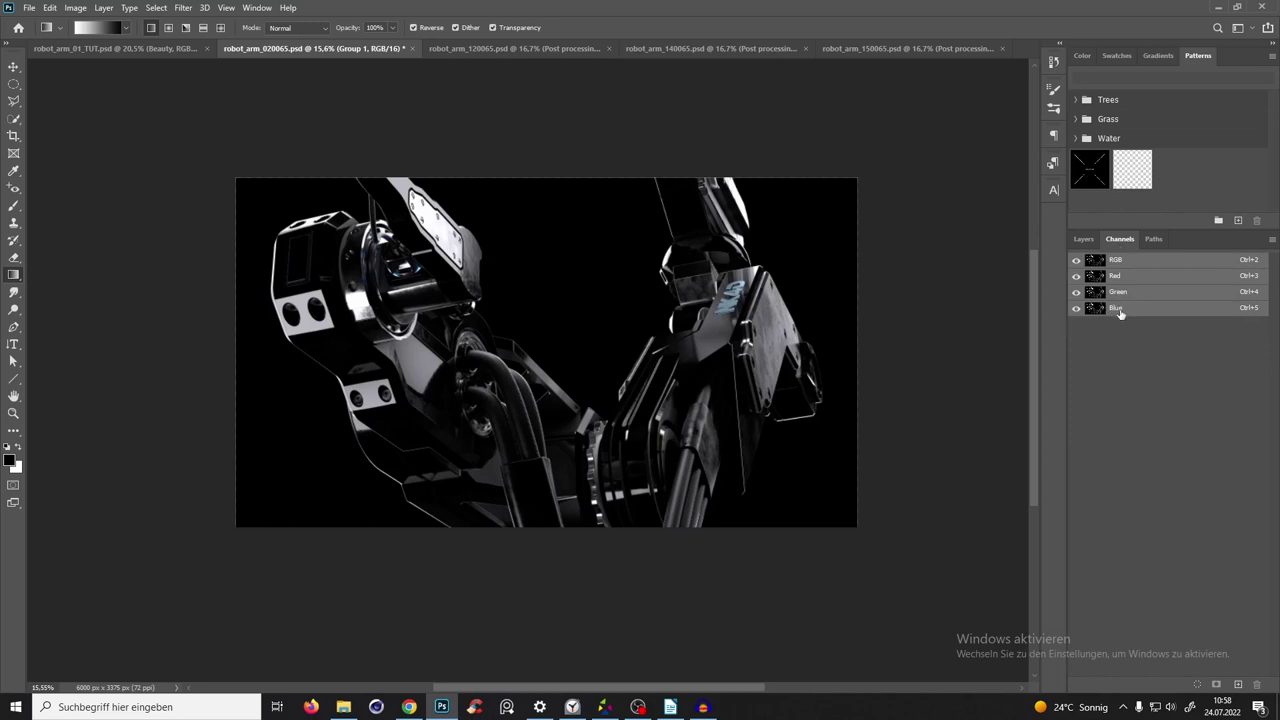
# Duplicate the Blue channel and rename the copy as Depth Mask.
pyautogui.moveTo(1120, 313); pyautogui.dragTo(1238, 684)
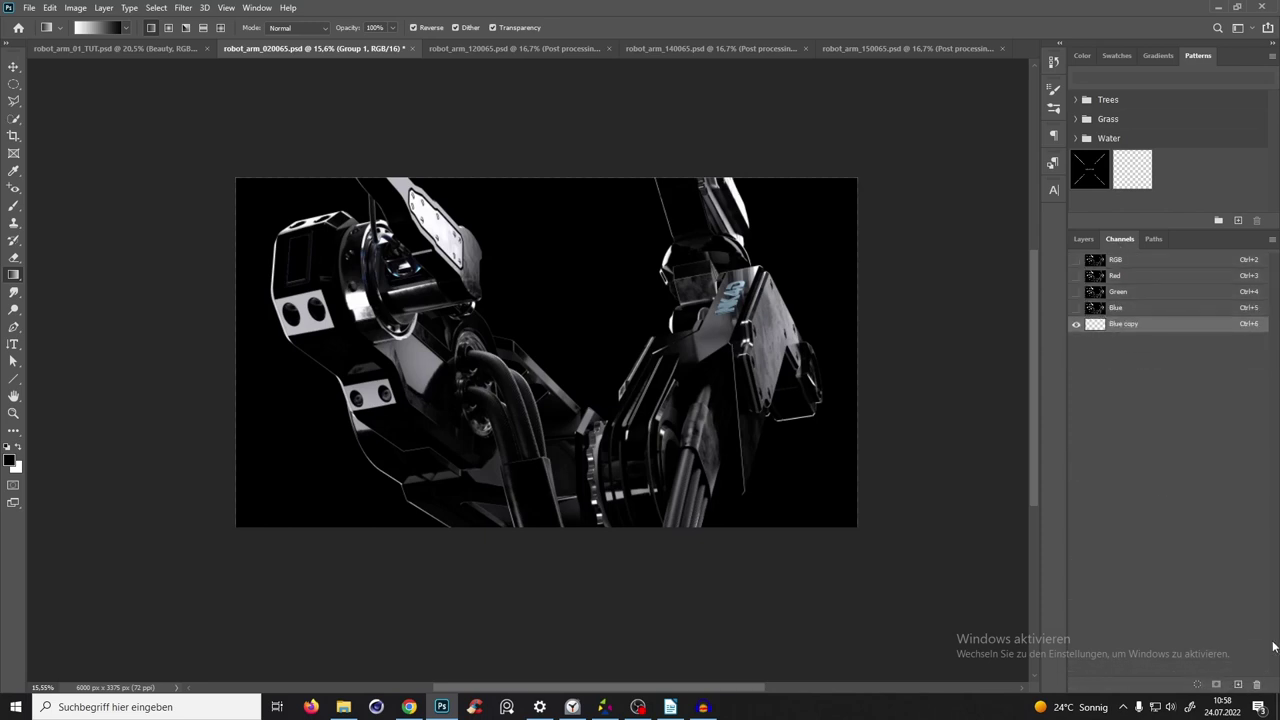
pyautogui.click(1120, 326)
pyautogui.doubleClick(1125, 324)
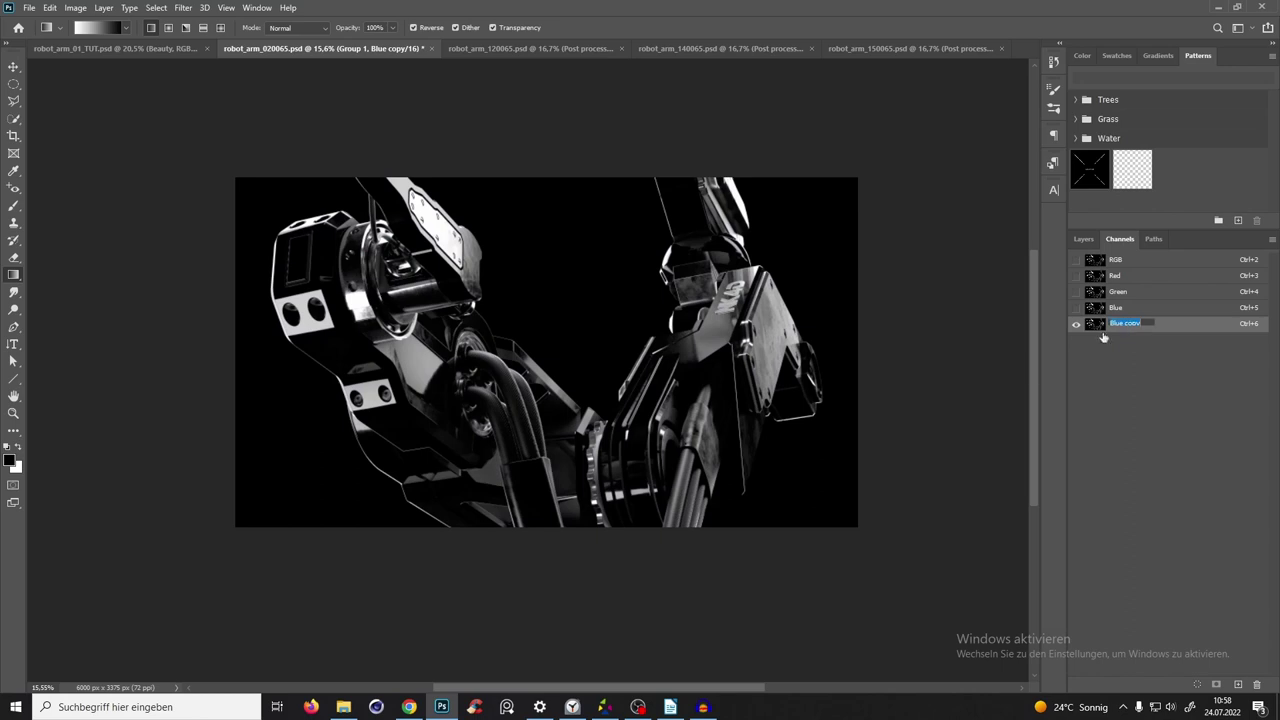
pyautogui.write('M')
pyautogui.press('BackSpace')
pyautogui.write('Depth Mask')
pyautogui.press('Return')
# Undo the channel changes until the Beauty layer and the Depth Map channel are restored.
pyautogui.click(1083, 238)
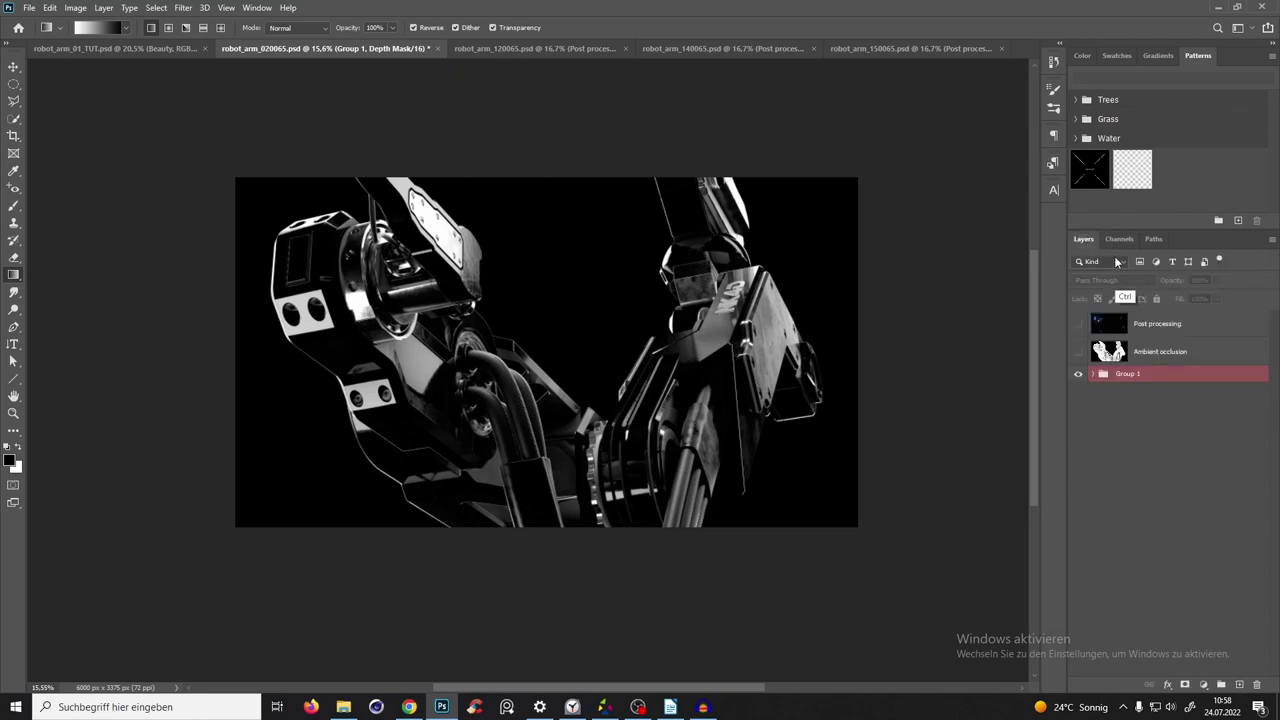
pyautogui.hotkey('ctrl', 'z')
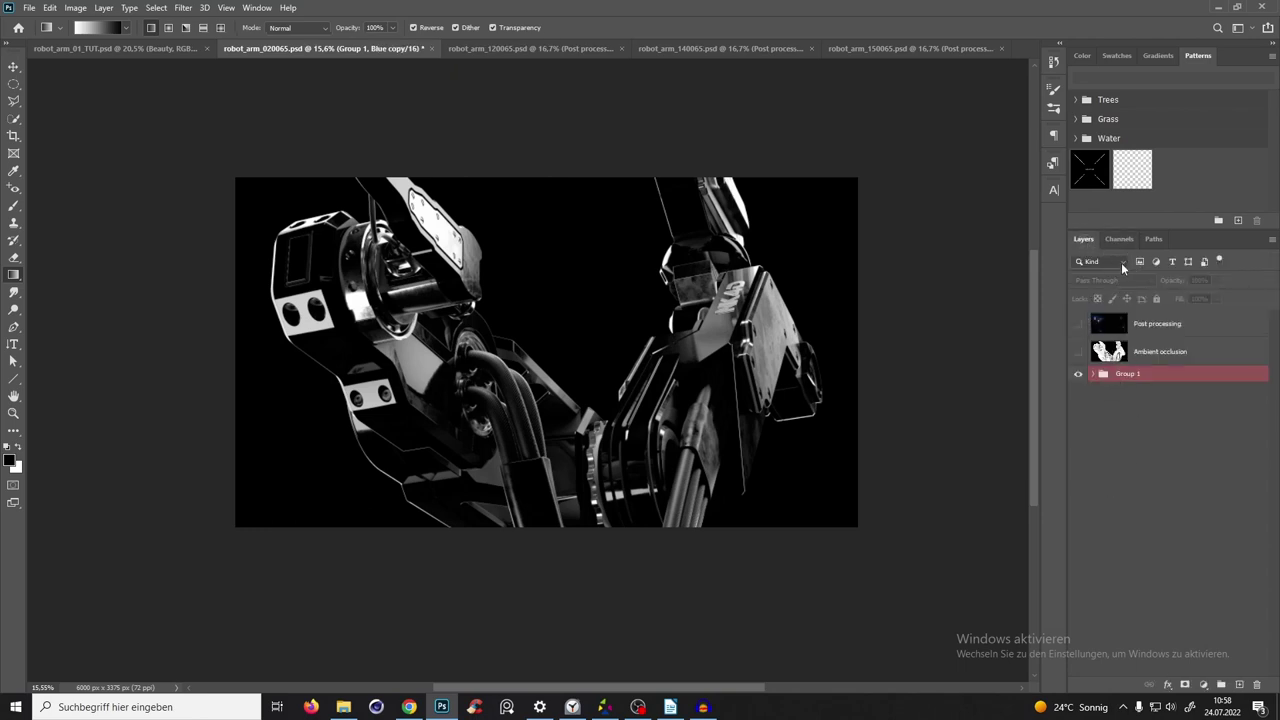
pyautogui.hotkey('ctrl', 'z')
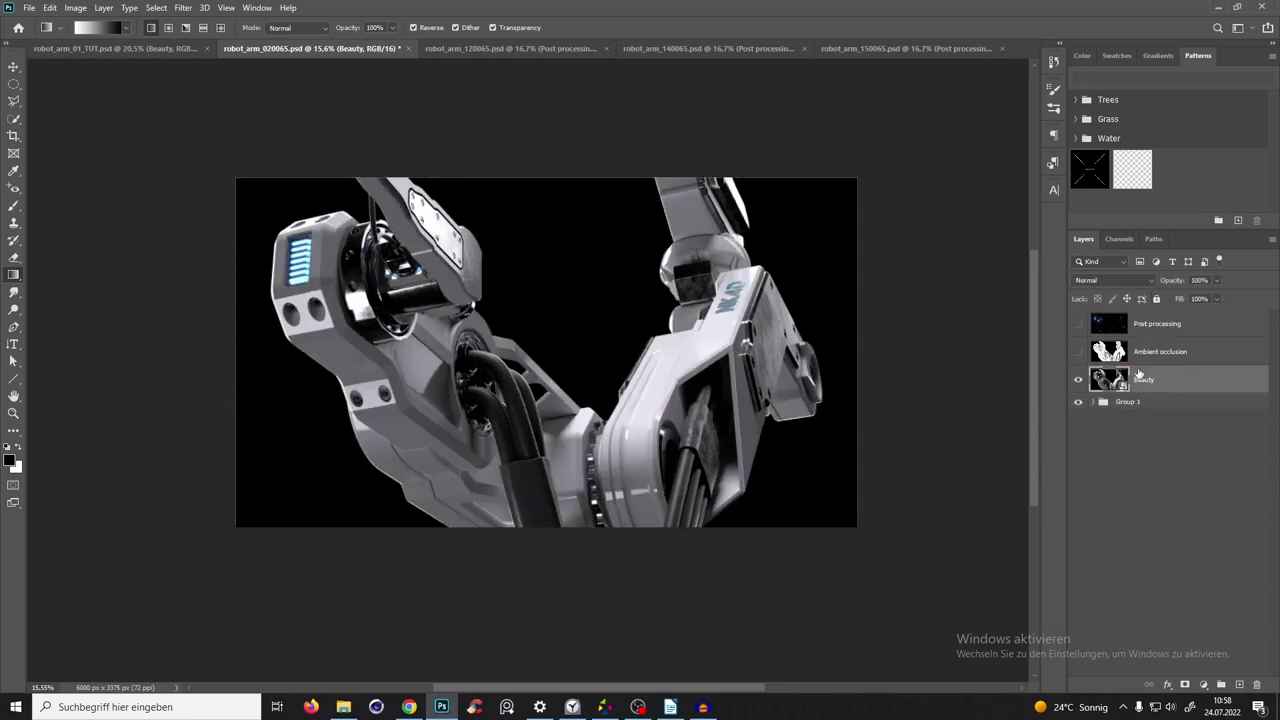
# Duplicate the Blue channel with the Beauty layer selected and rename the copy as Depth Map2.
pyautogui.click(1119, 239)
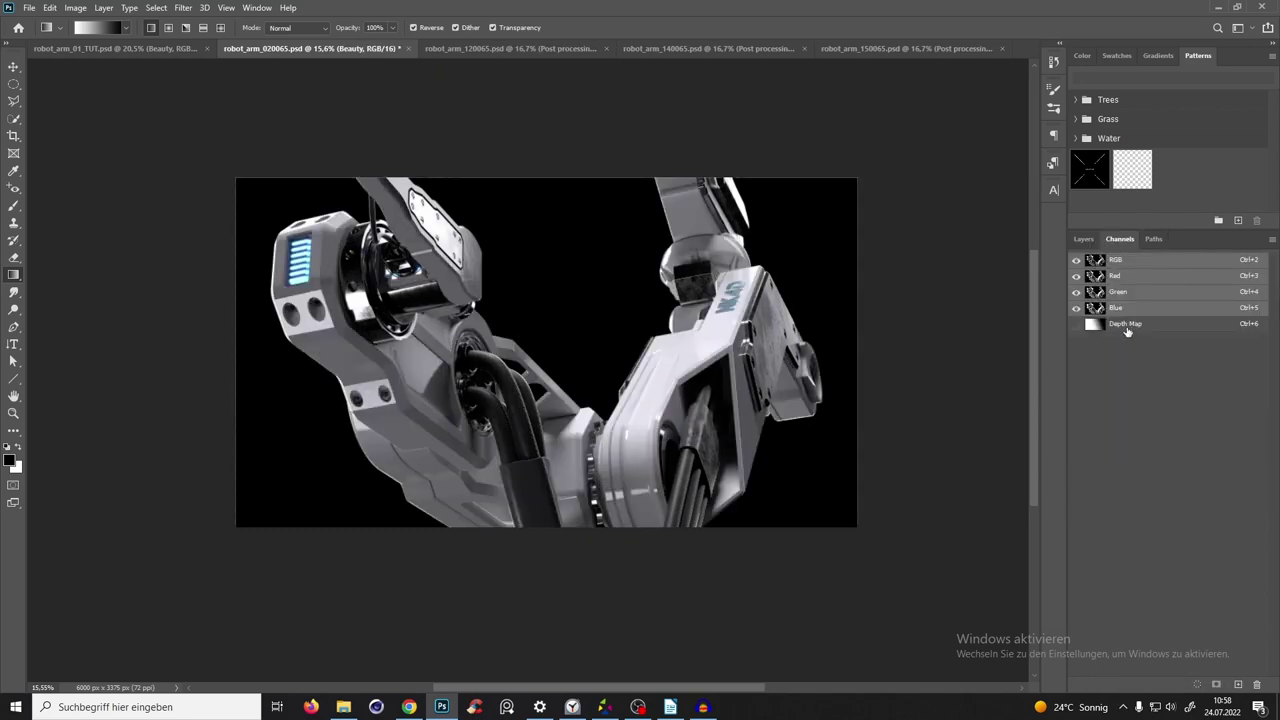
pyautogui.click(1083, 239)
pyautogui.click(1119, 239)
pyautogui.click(1116, 308)
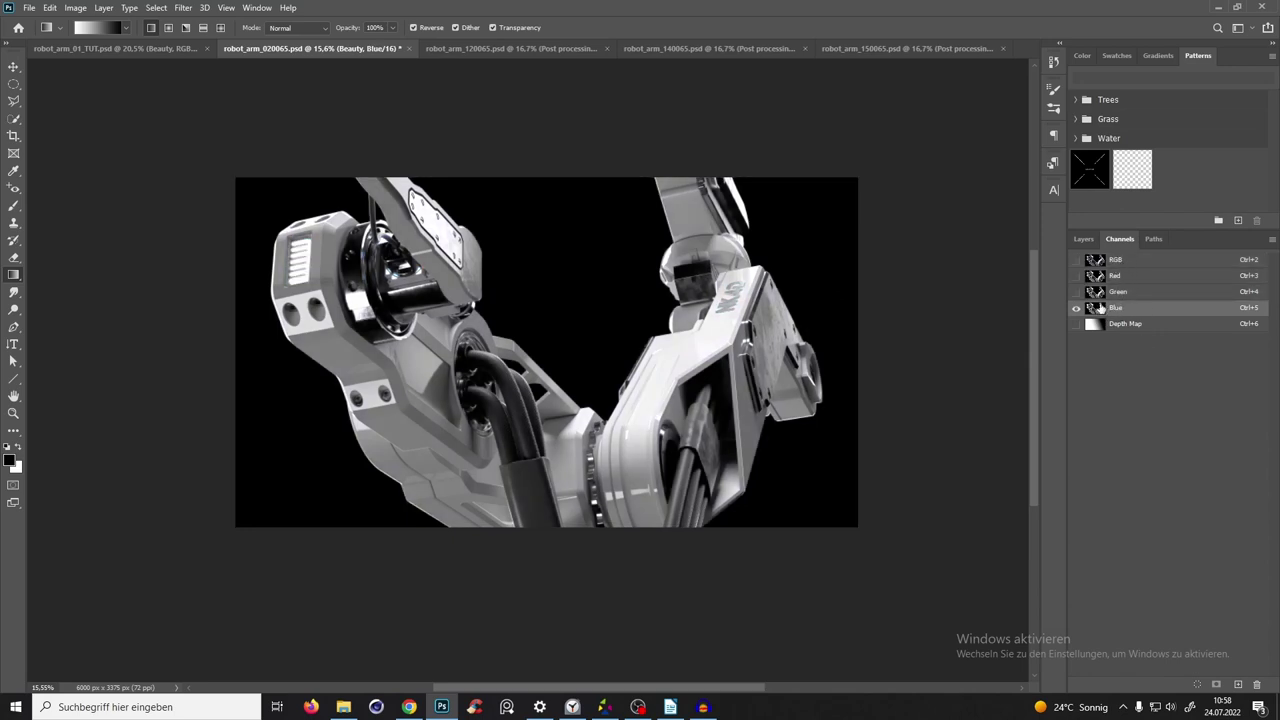
pyautogui.moveTo(1100, 308); pyautogui.dragTo(1238, 683)
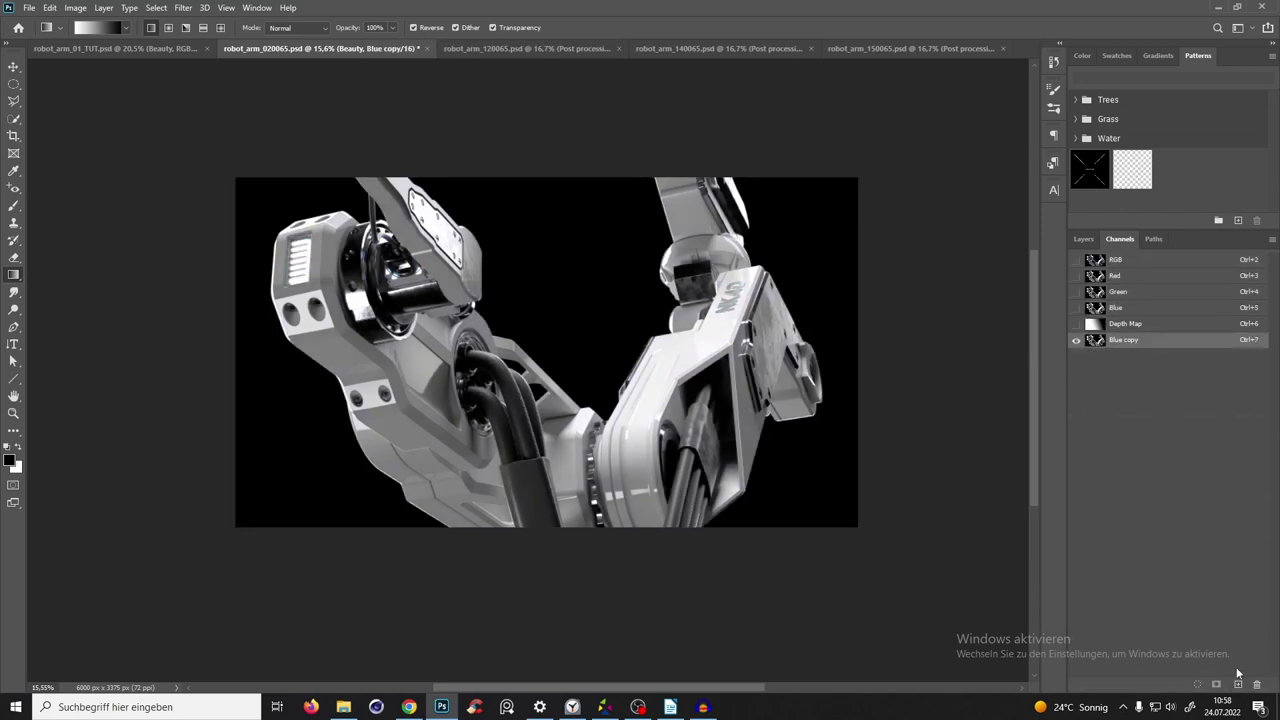
pyautogui.doubleClick(1124, 340)
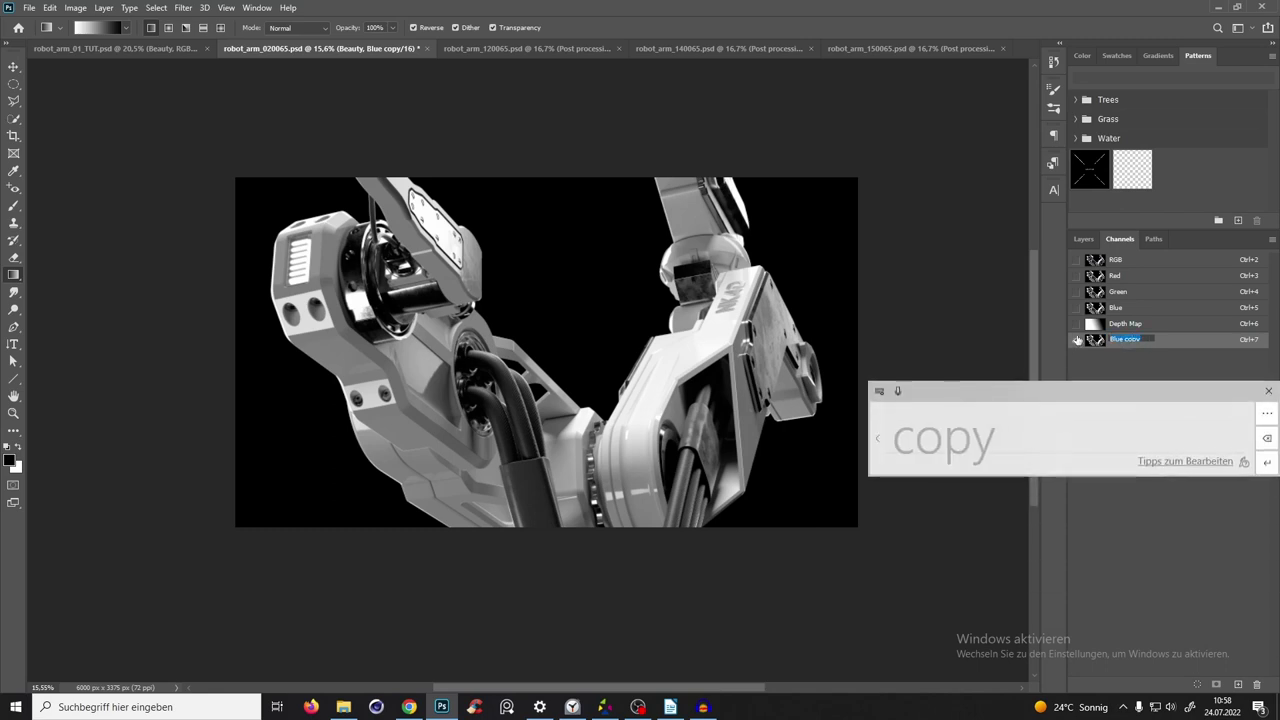
pyautogui.write('Depth Map2')
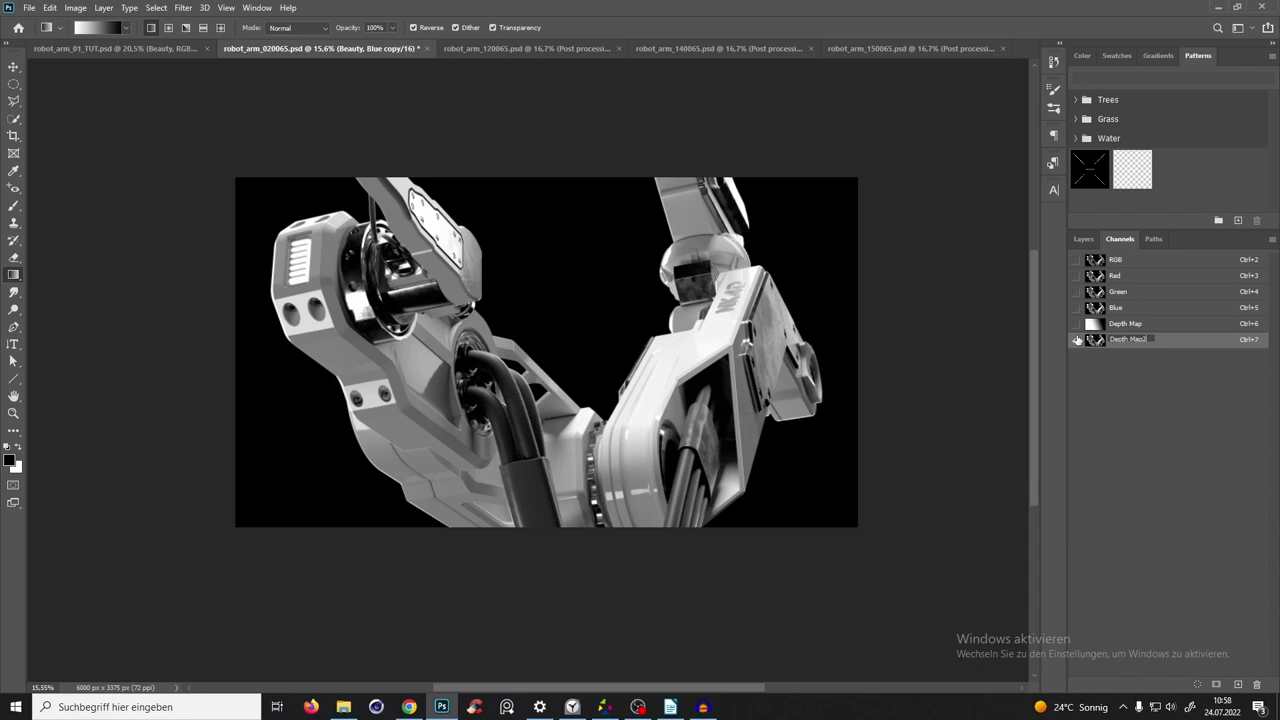
pyautogui.press('Return')
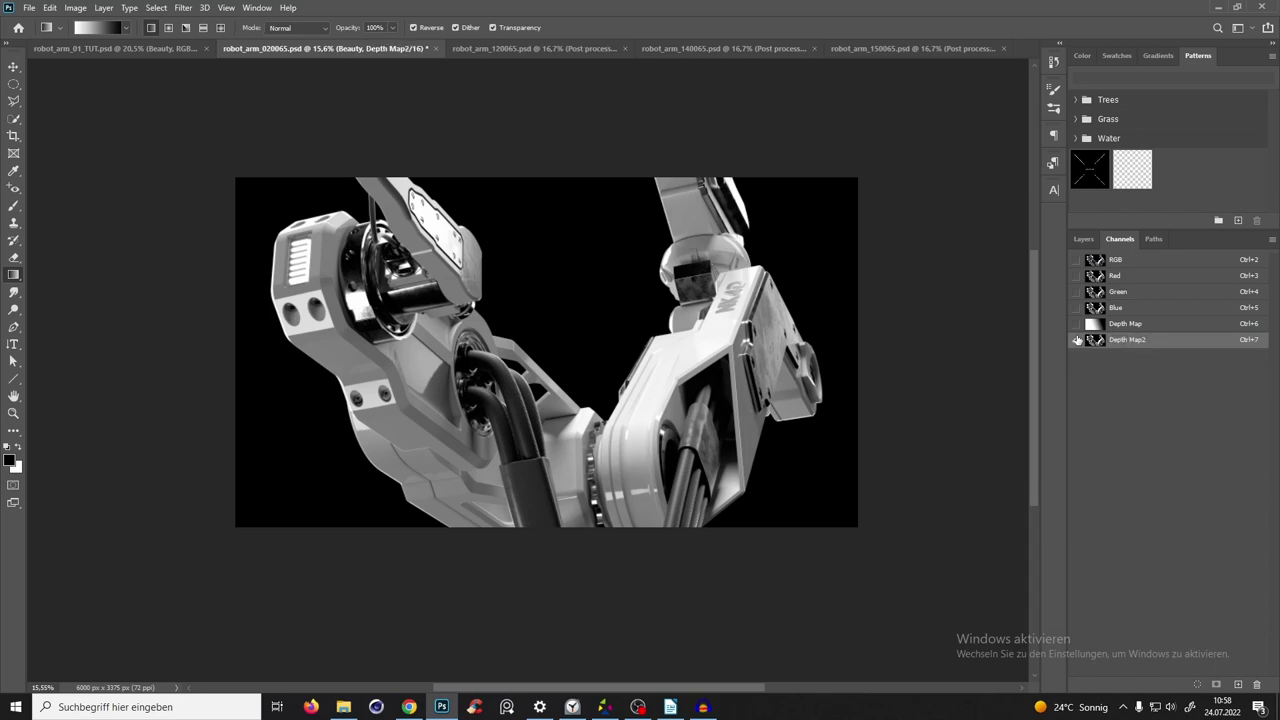
# Undo the Depth Map2 channel changes until the black-and-white gradient layer above Beauty is restored.
pyautogui.click(1076, 259)
pyautogui.click(1076, 340)
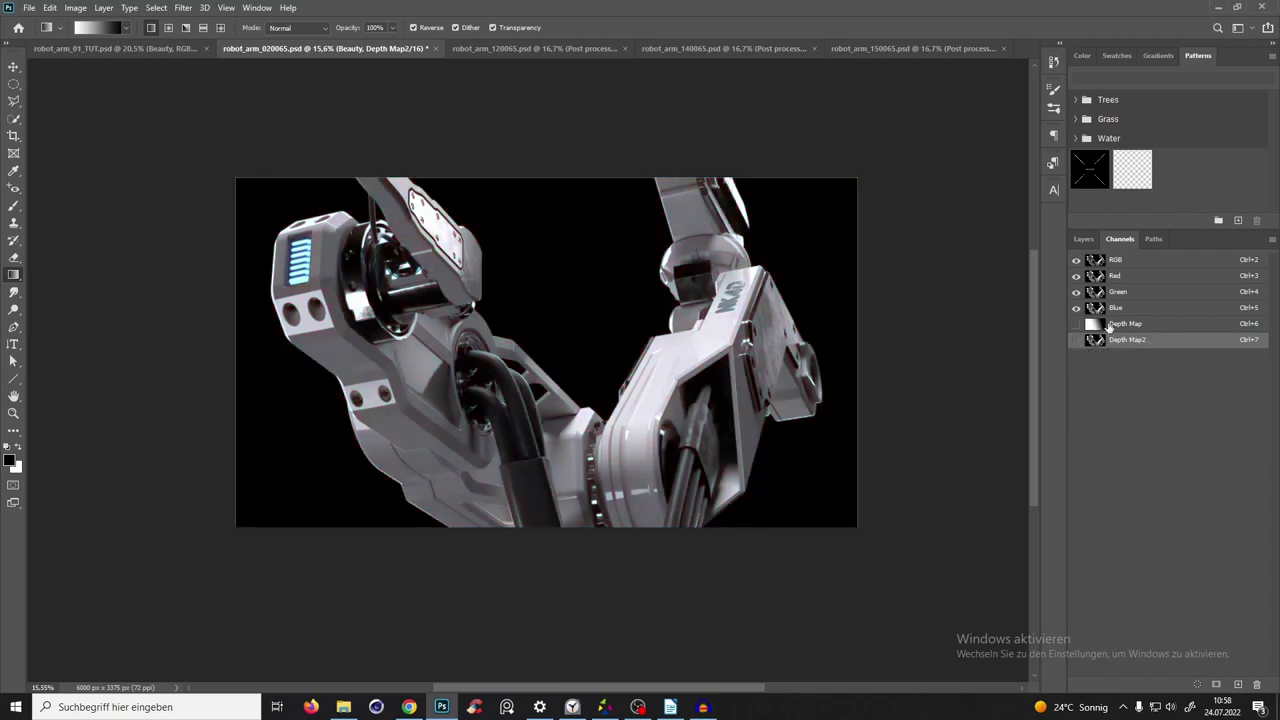
pyautogui.click(1084, 239)
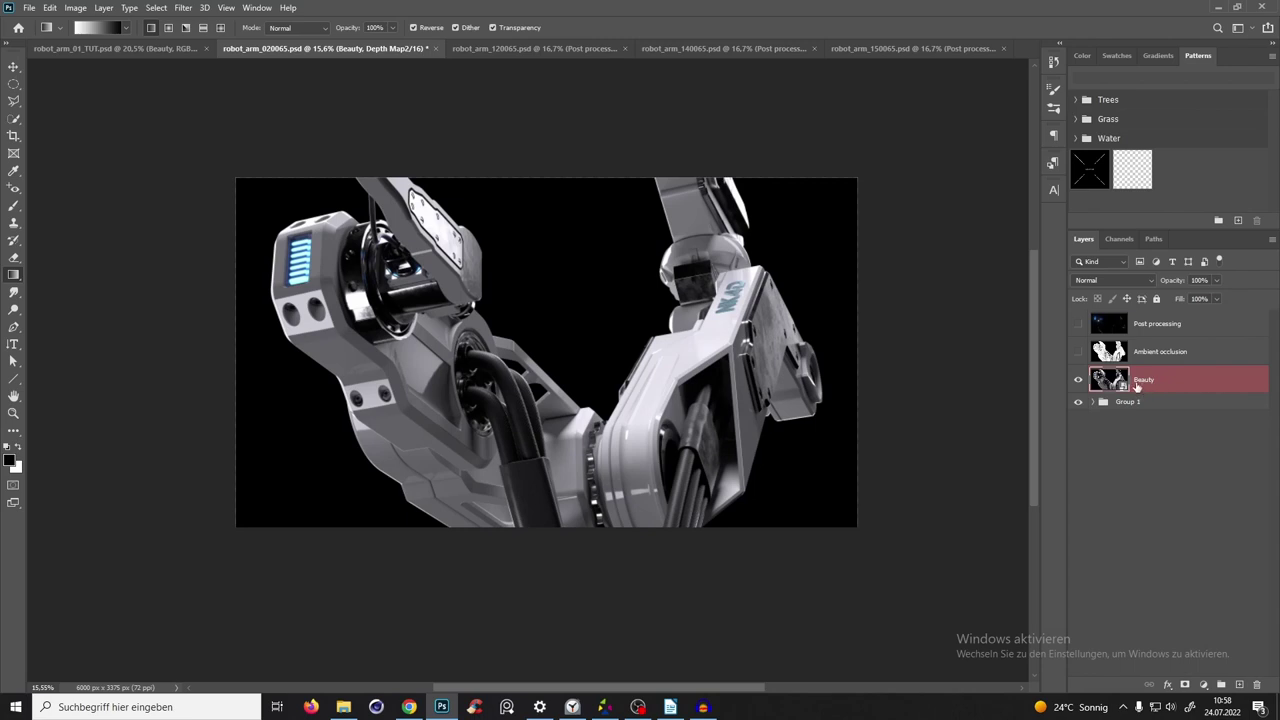
pyautogui.hotkey('ctrl', 'v')
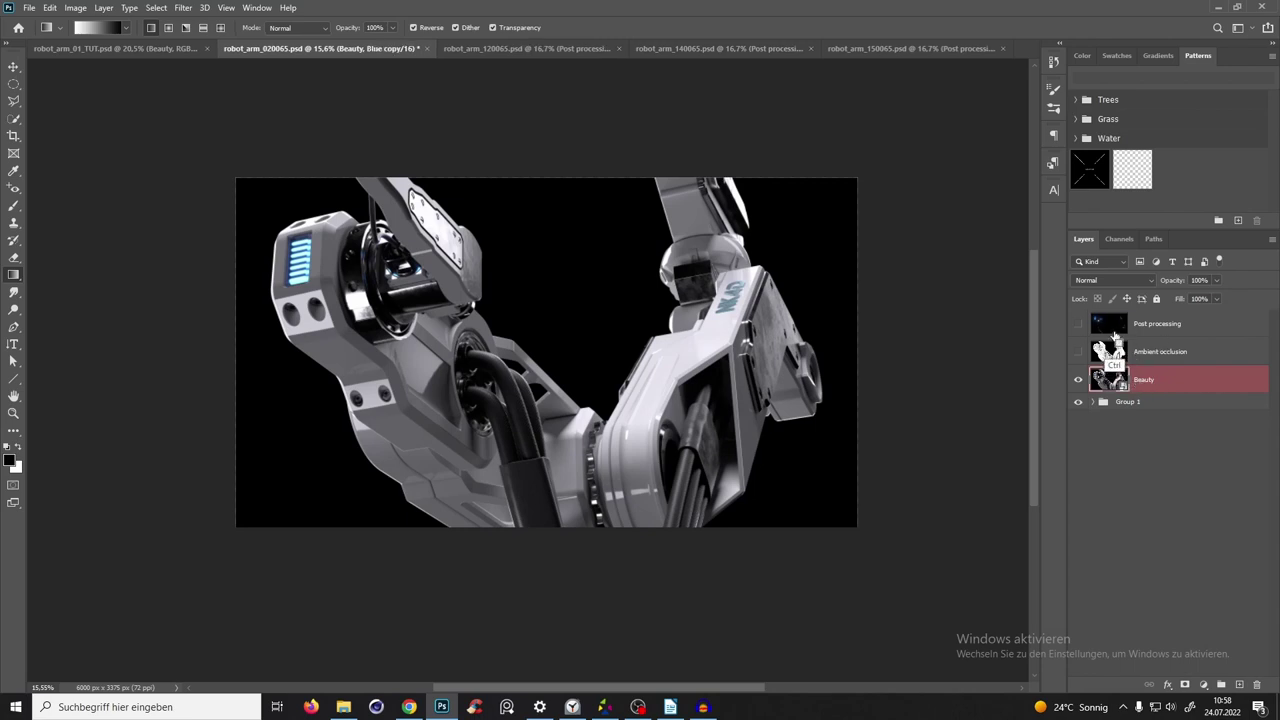
# Duplicate the Blue channel with the gradient layer selected and rename the copy as Depth Map2.
pyautogui.click(1118, 239)
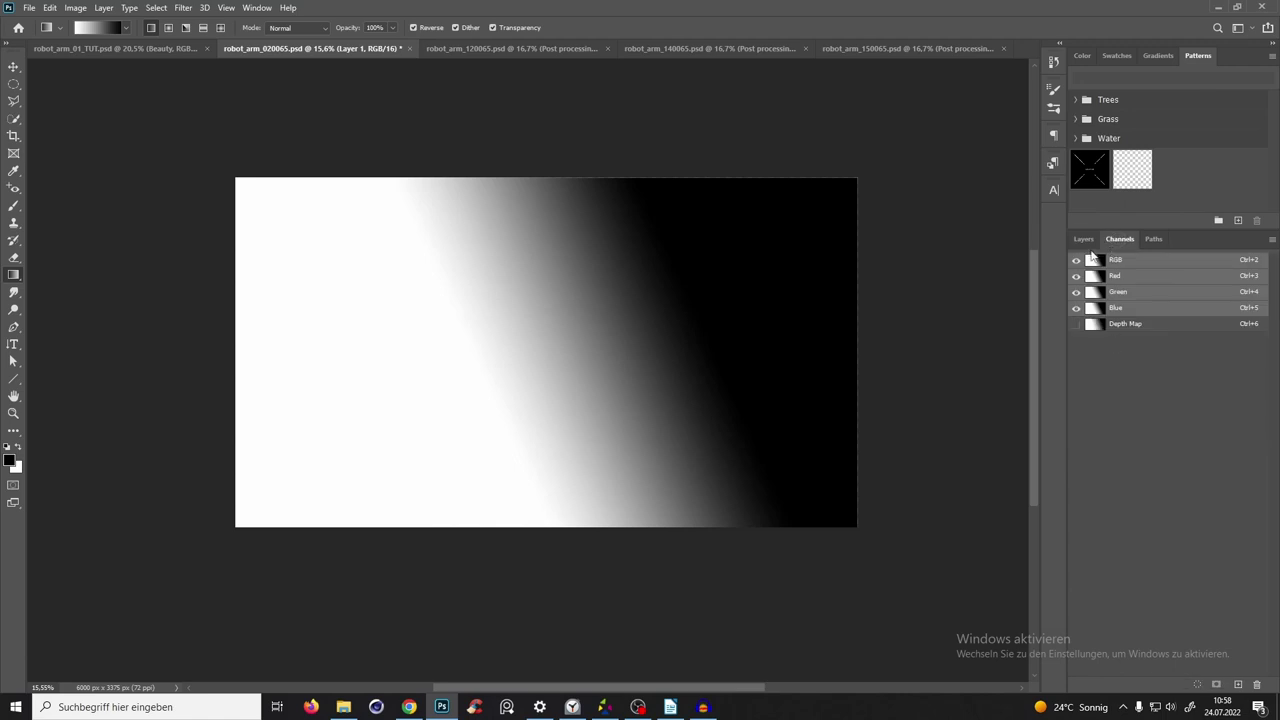
pyautogui.moveTo(1112, 312); pyautogui.dragTo(1238, 684)
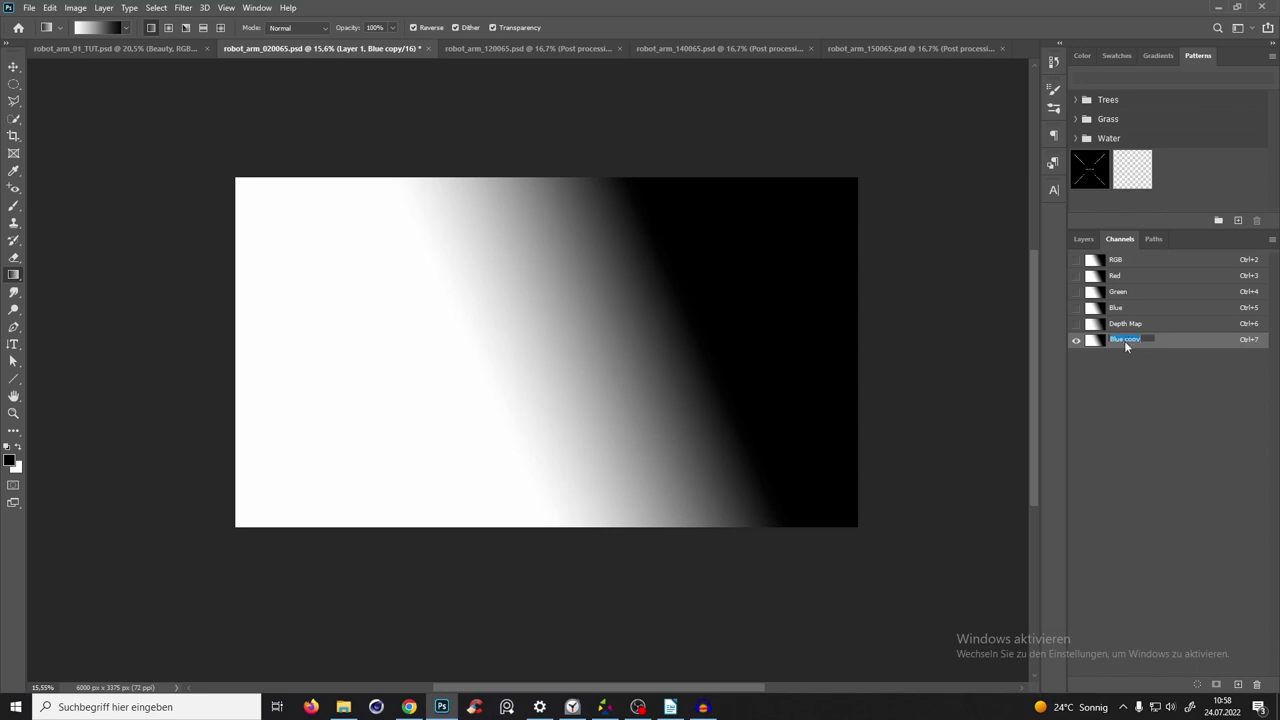
pyautogui.write('Depth Map2')
pyautogui.press('Return')
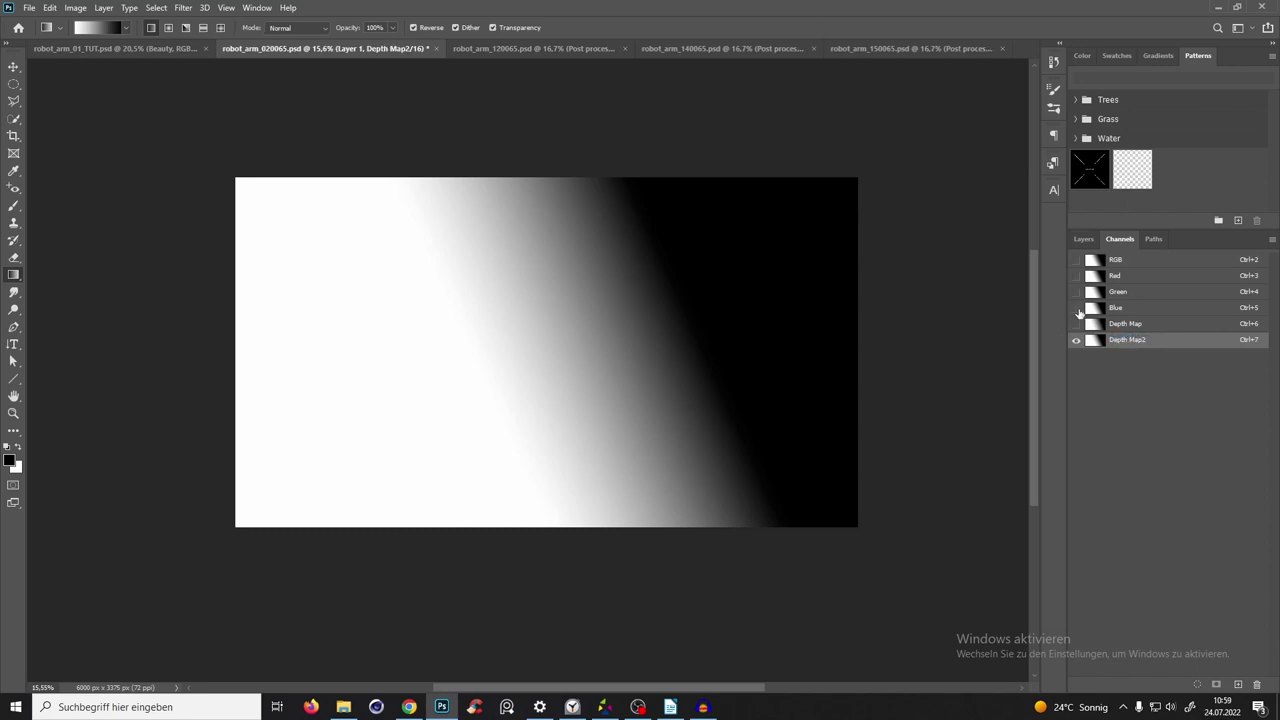
# Show the RGB composite instead of the Depth Map2 channel and hide the gradient Layer 1.
pyautogui.click(1076, 260)
pyautogui.click(1077, 341)
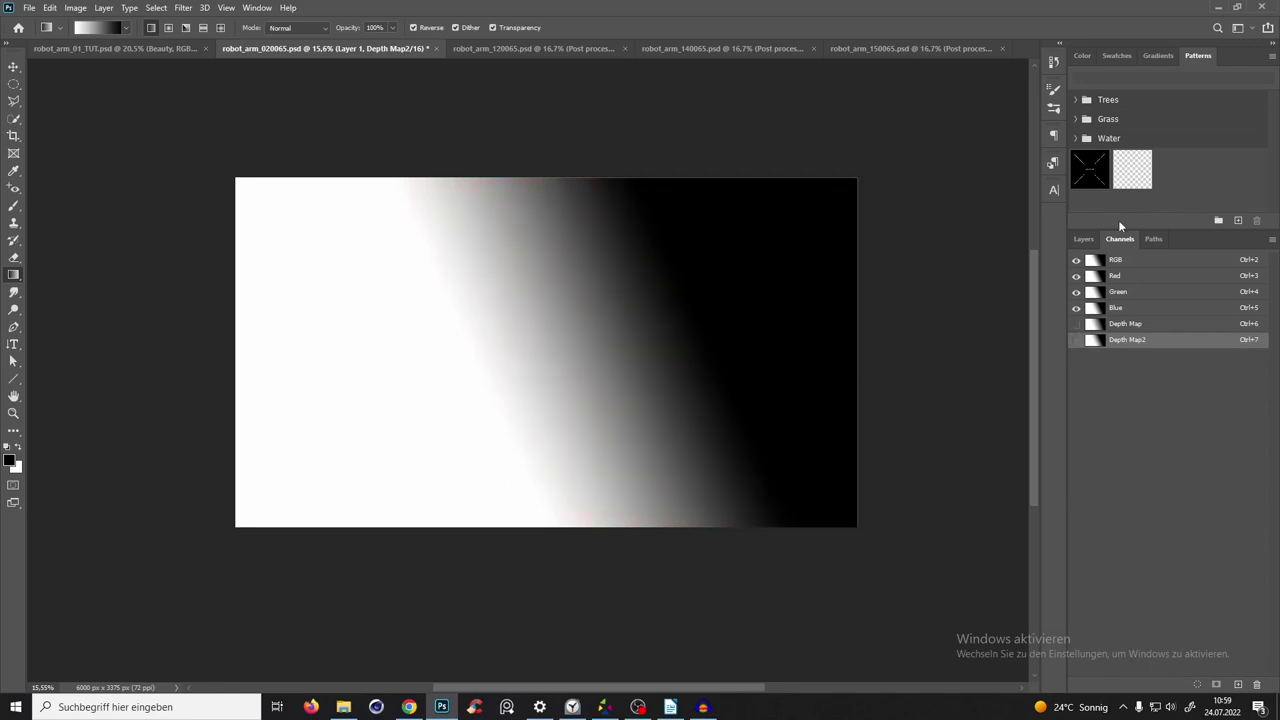
pyautogui.click(1085, 239)
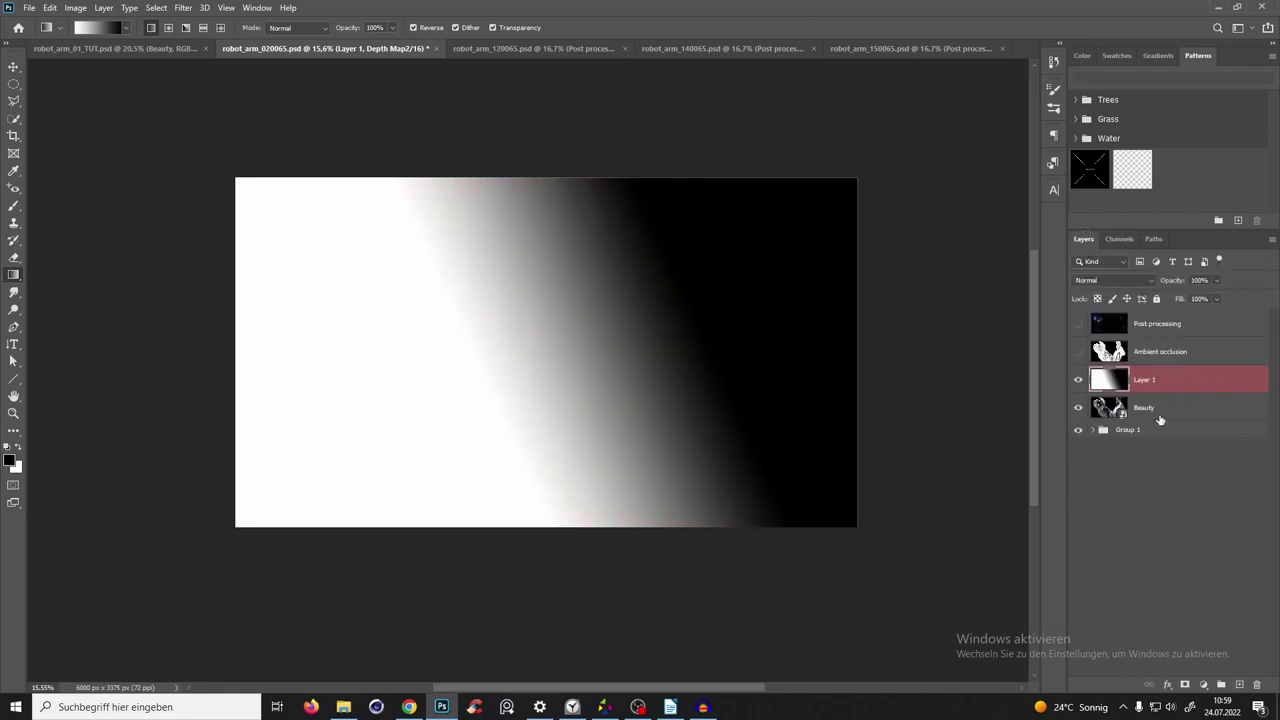
pyautogui.click(1078, 380)
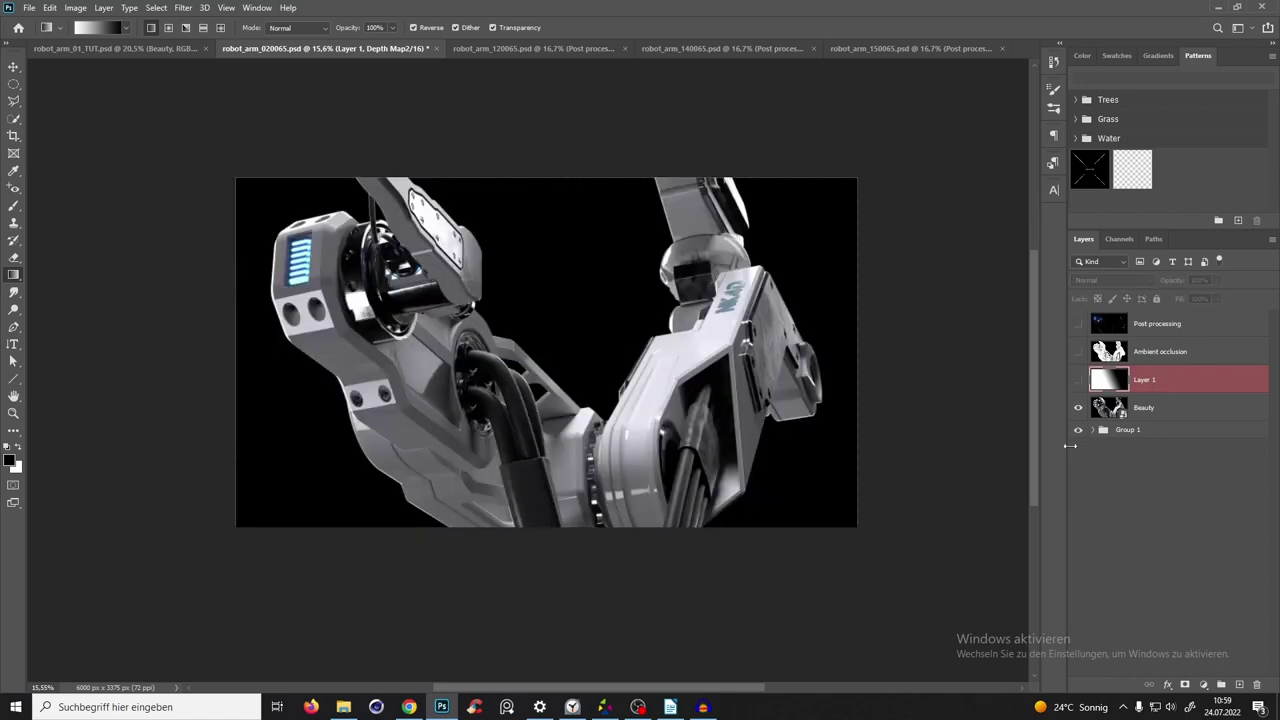
# Duplicate the Beauty smart-object layer and rasterize the copy.
pyautogui.click(1150, 413)
pyautogui.rightClick(1150, 410)
pyautogui.press('Escape')
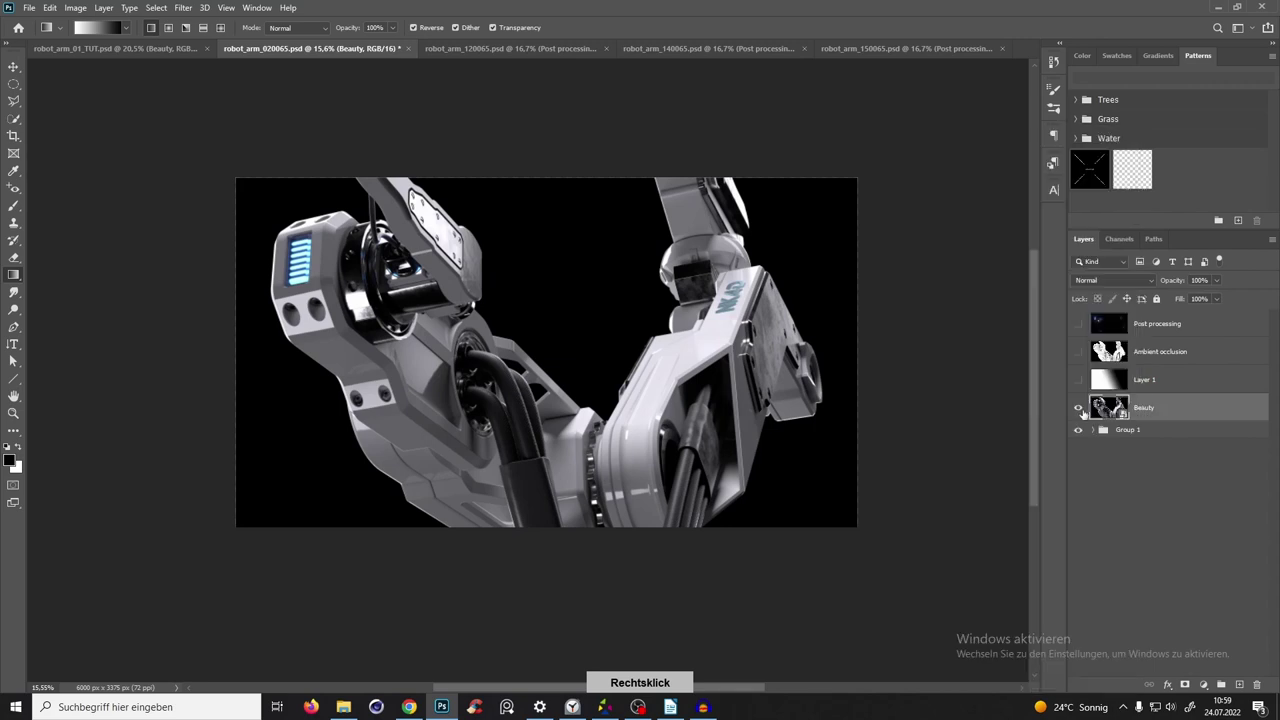
pyautogui.rightClick(1143, 410)
pyautogui.press('Escape')
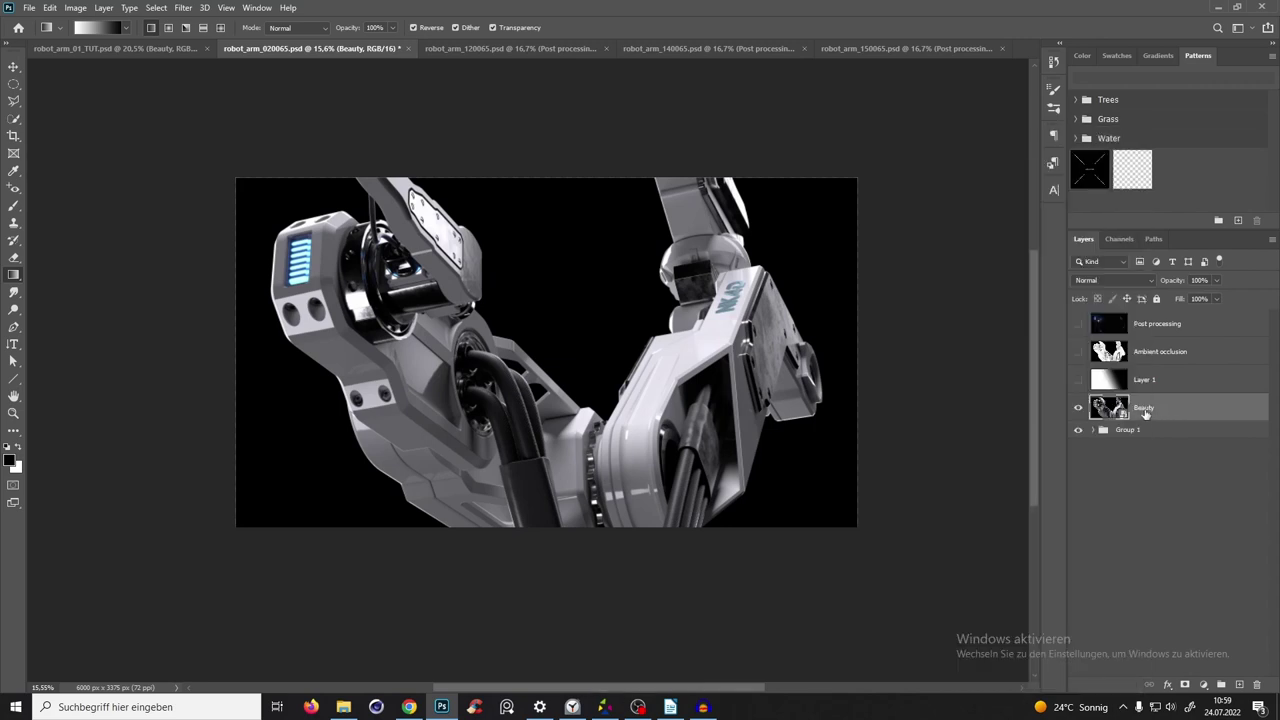
pyautogui.moveTo(1145, 413)
pyautogui.mouseDown()
pyautogui.moveTo(1148, 448)
pyautogui.moveTo(1147, 411)
pyautogui.mouseUp()
pyautogui.hotkey('ctrl', 'j')
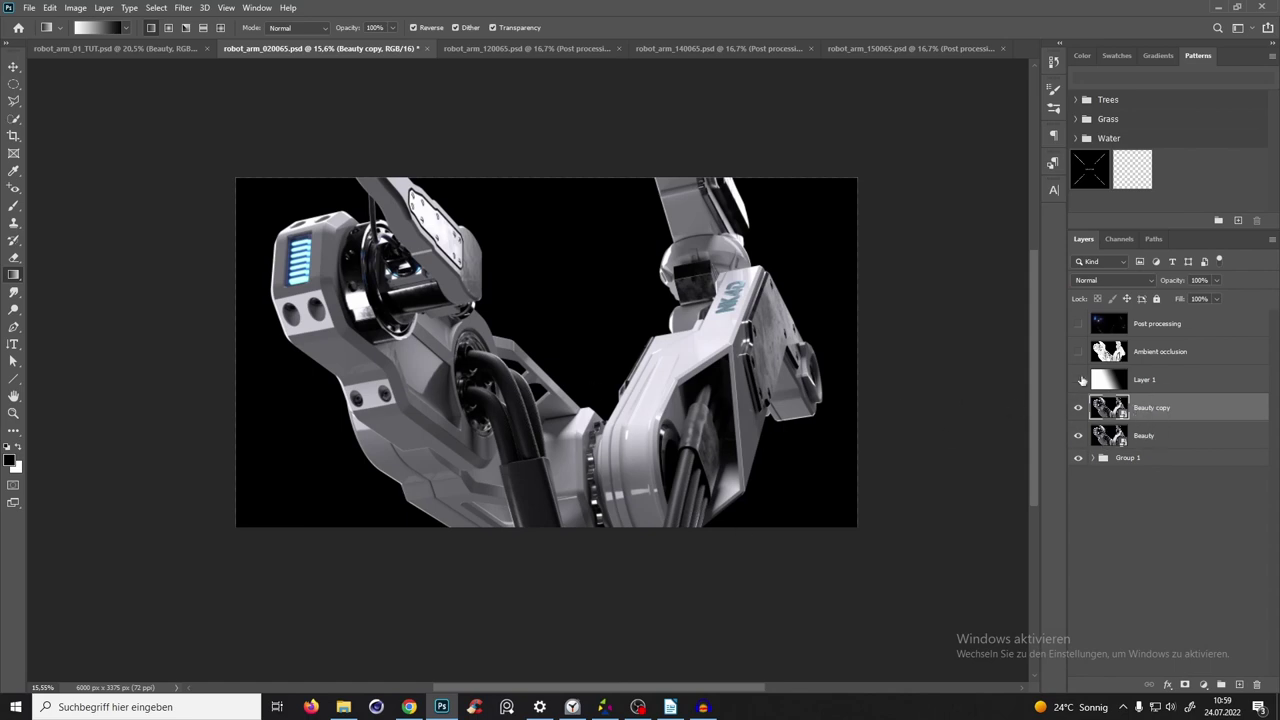
pyautogui.rightClick(1147, 414)
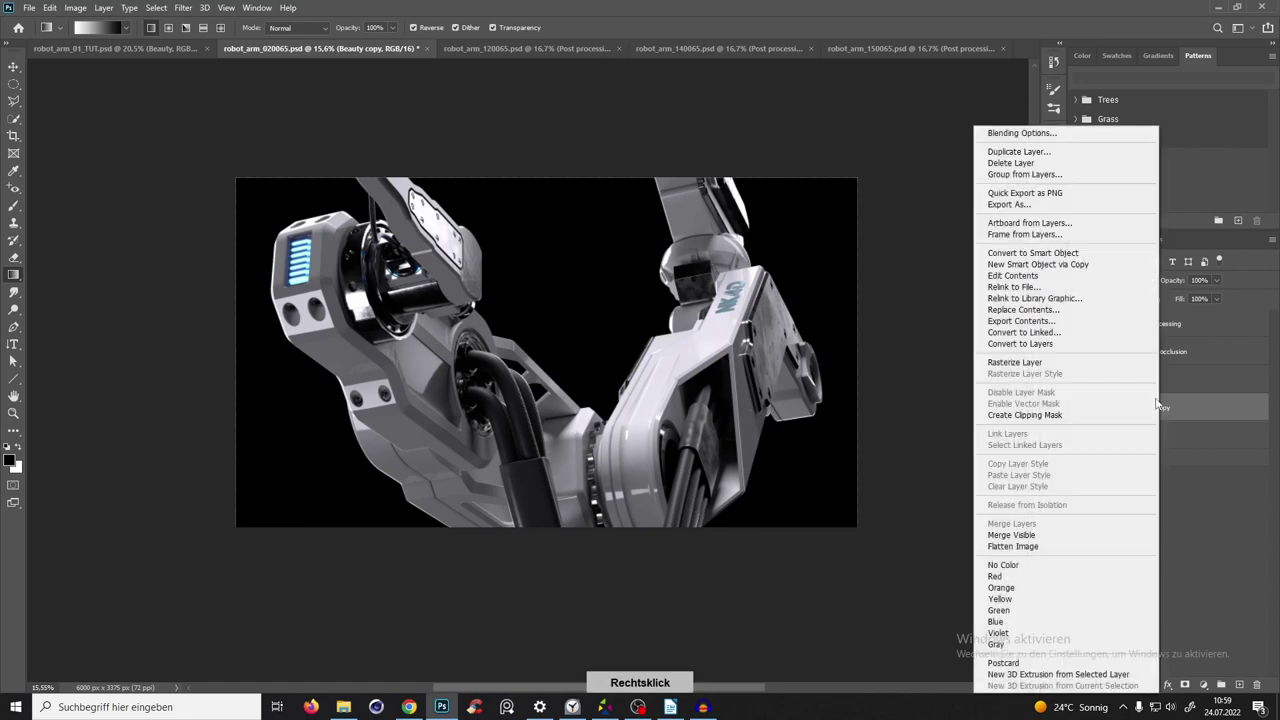
pyautogui.click(1058, 362)
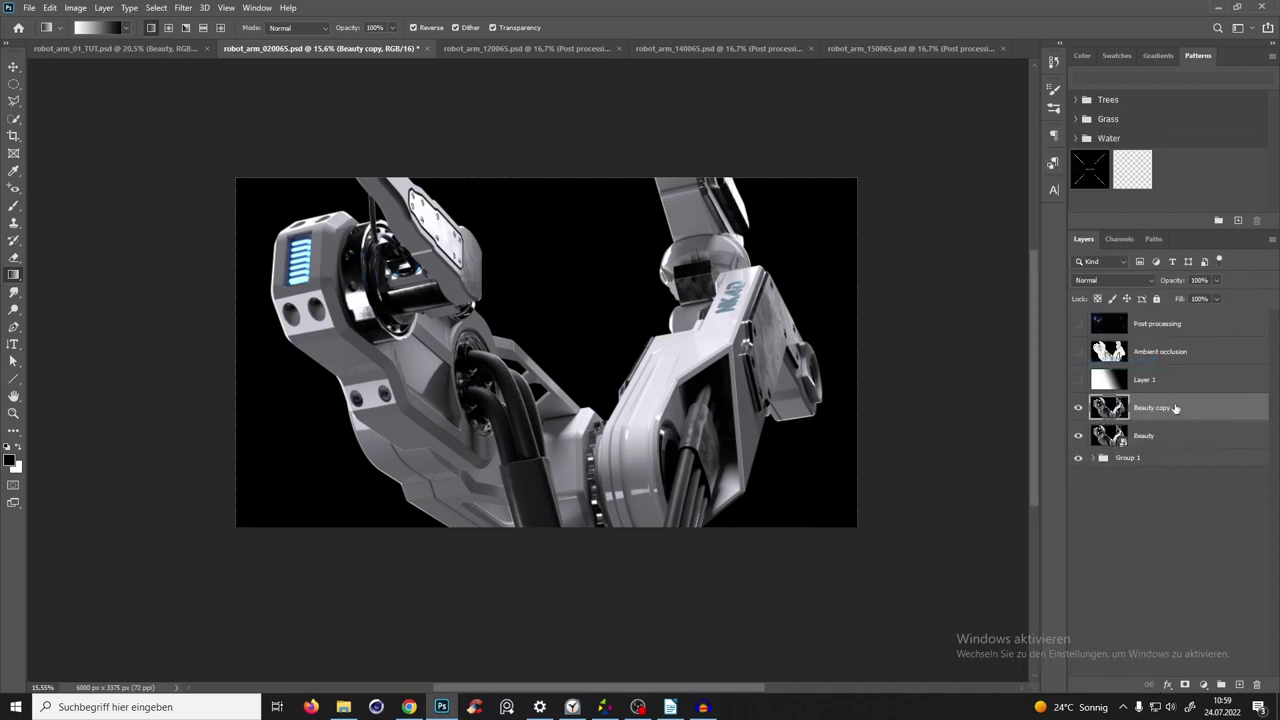
# Set up a Lens Blur on Beauty copy with Depth Map2 as depth source and the focal point on the arm beside the cables, at focal distance 184.
pyautogui.click(183, 7)
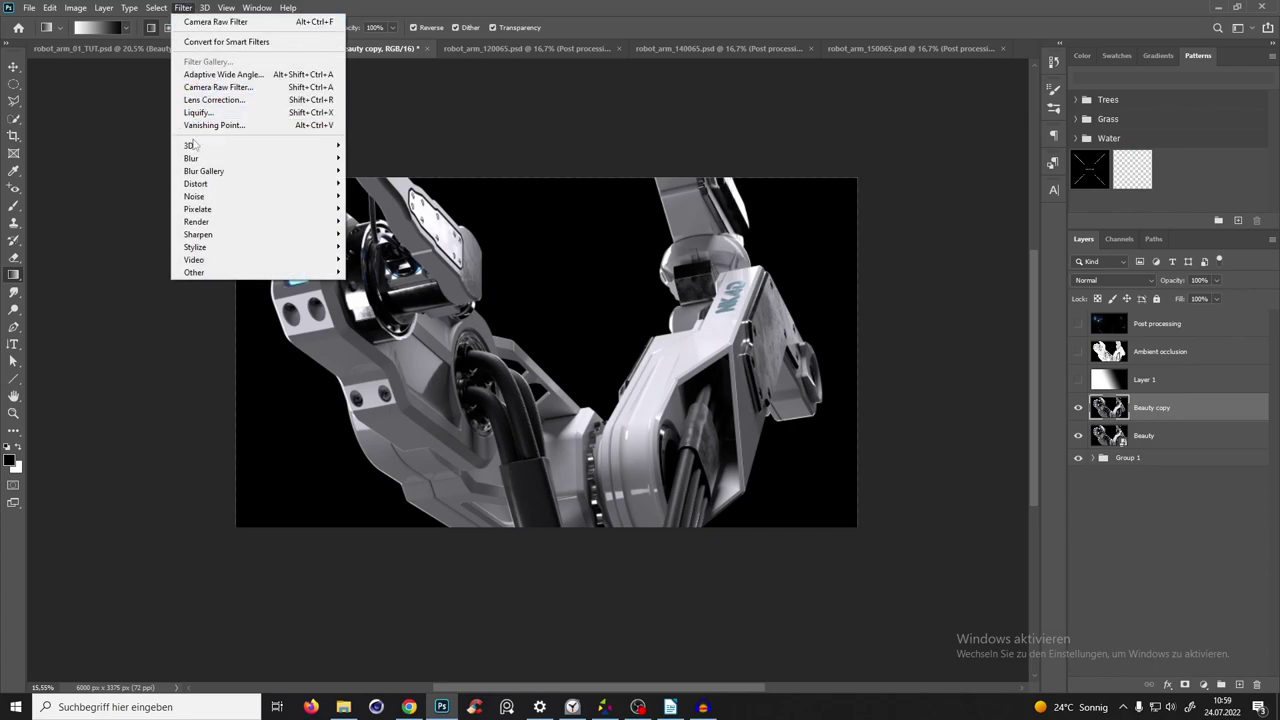
pyautogui.moveTo(300, 158)
pyautogui.click(368, 221)
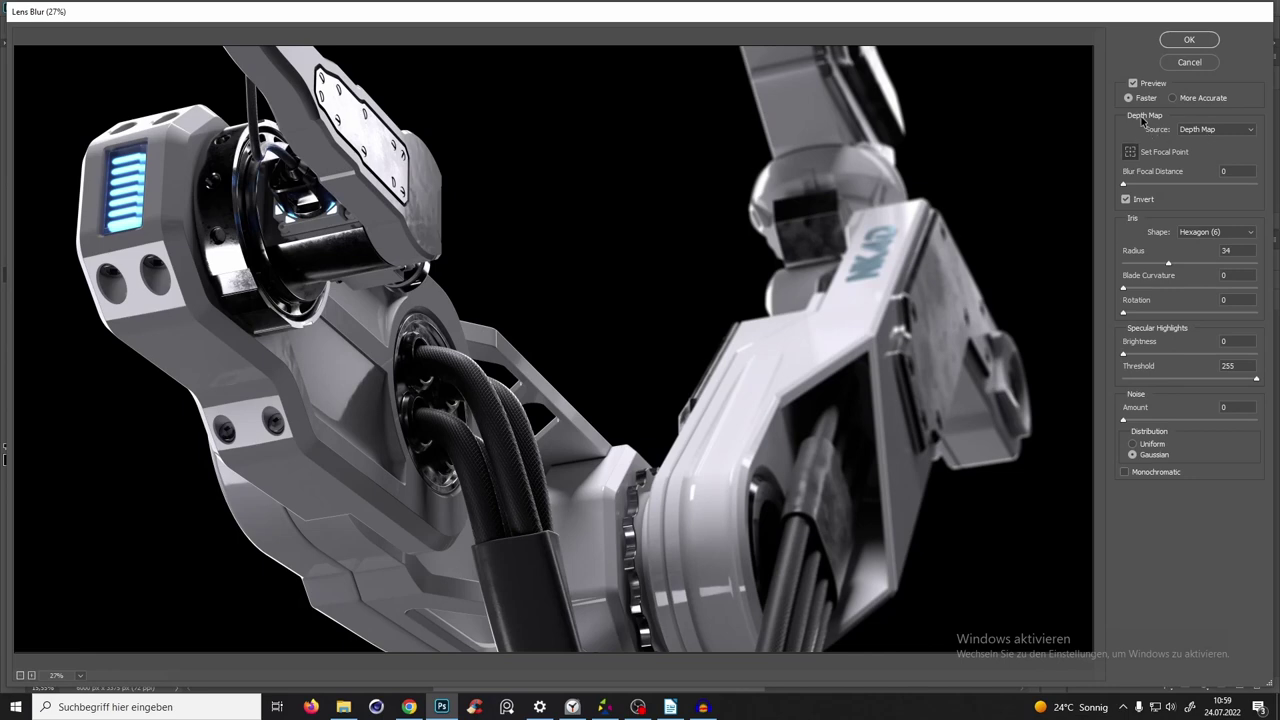
pyautogui.click(1205, 131)
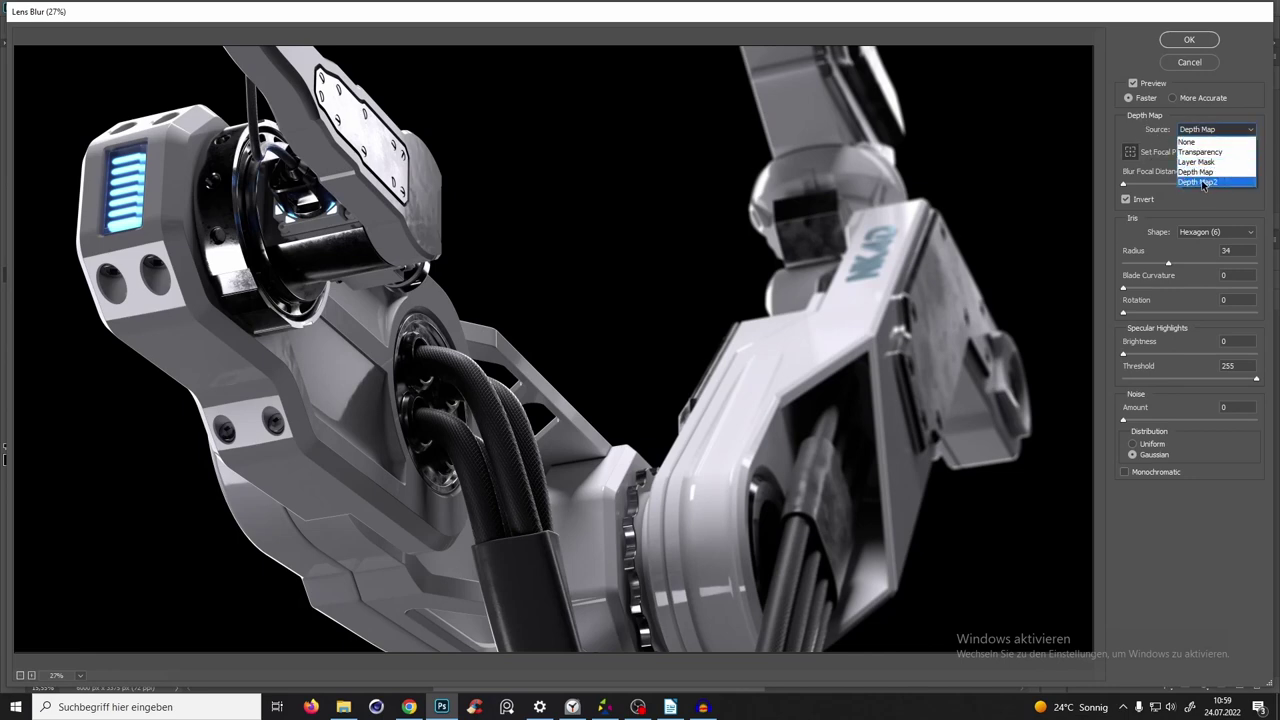
pyautogui.click(1201, 186)
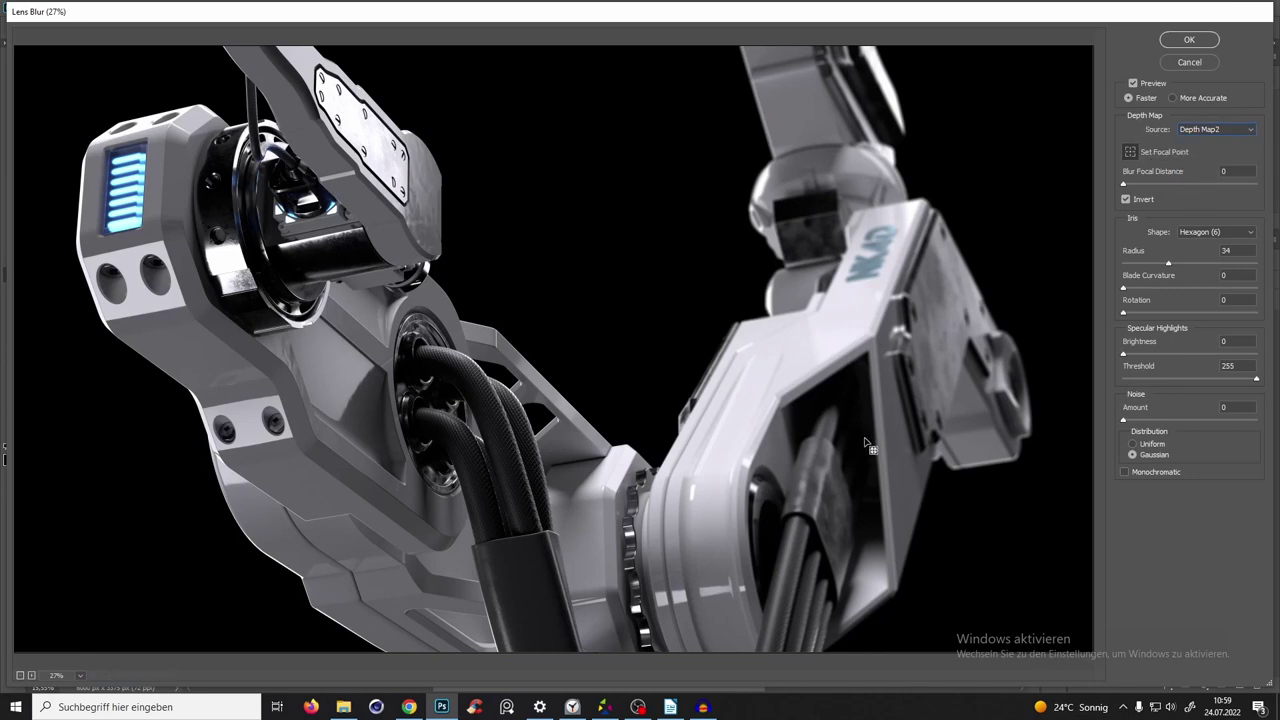
pyautogui.click(582, 398)
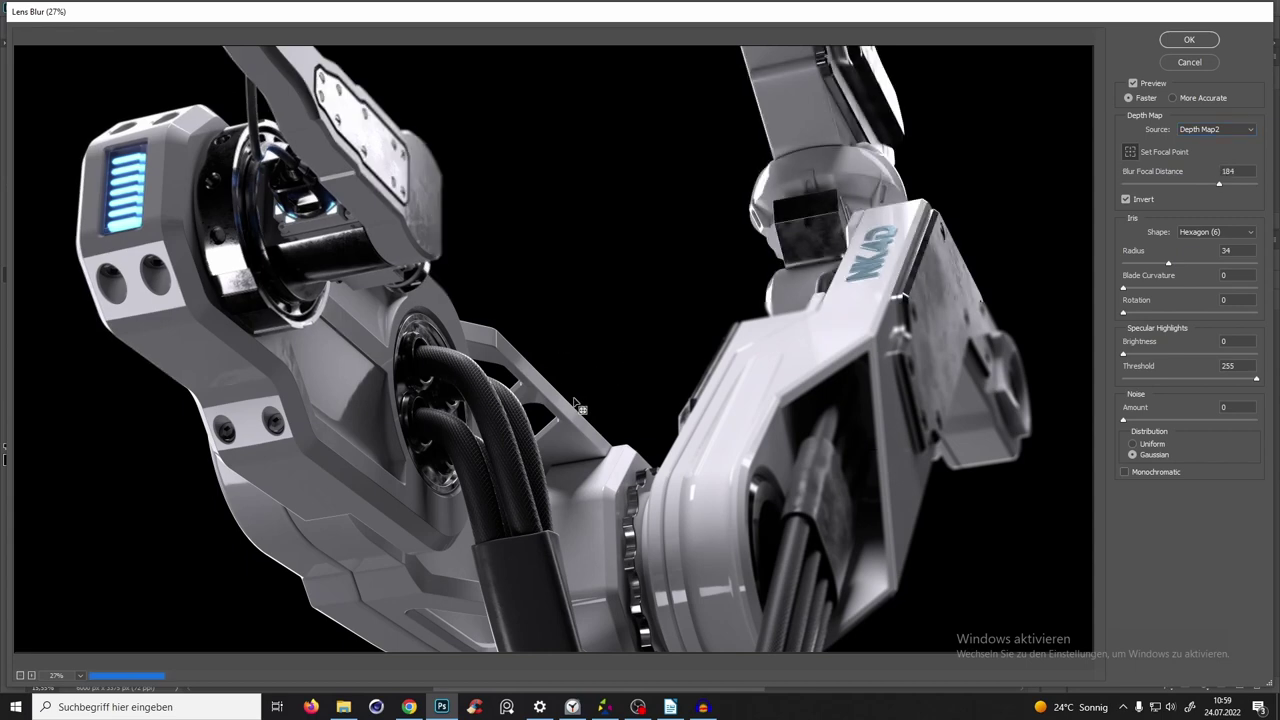
pyautogui.click(612, 360)
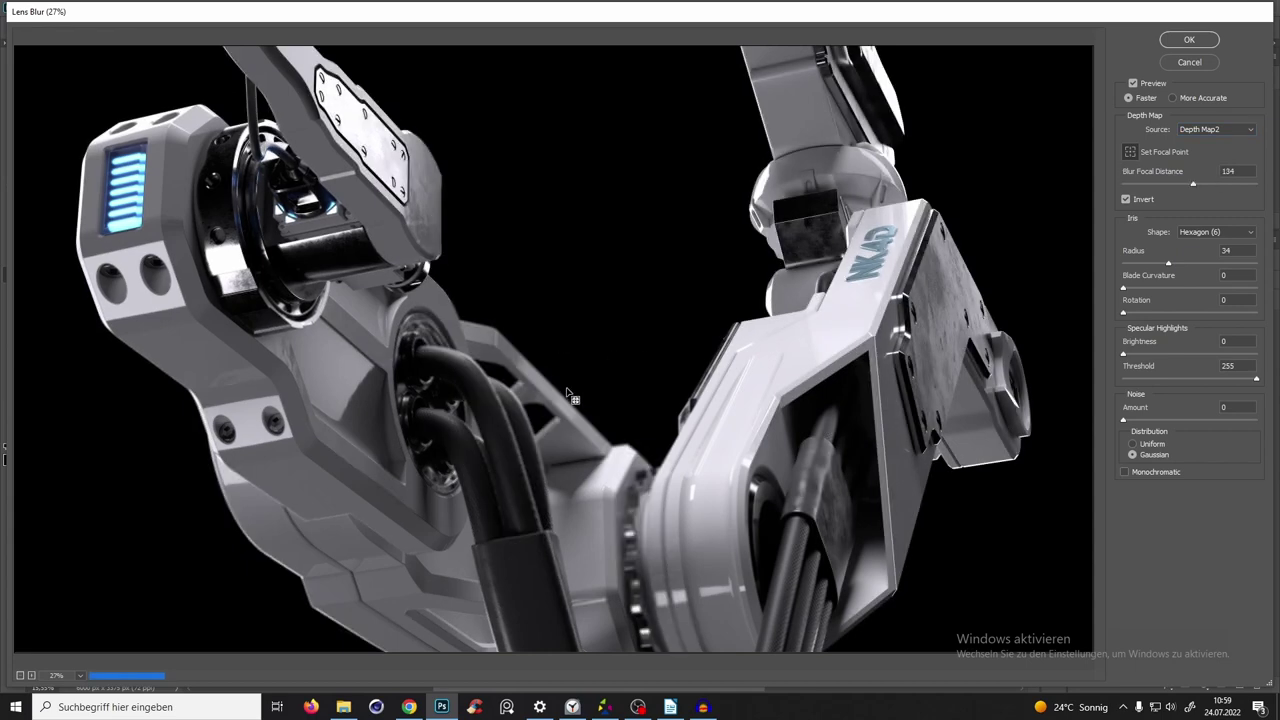
pyautogui.click(617, 369)
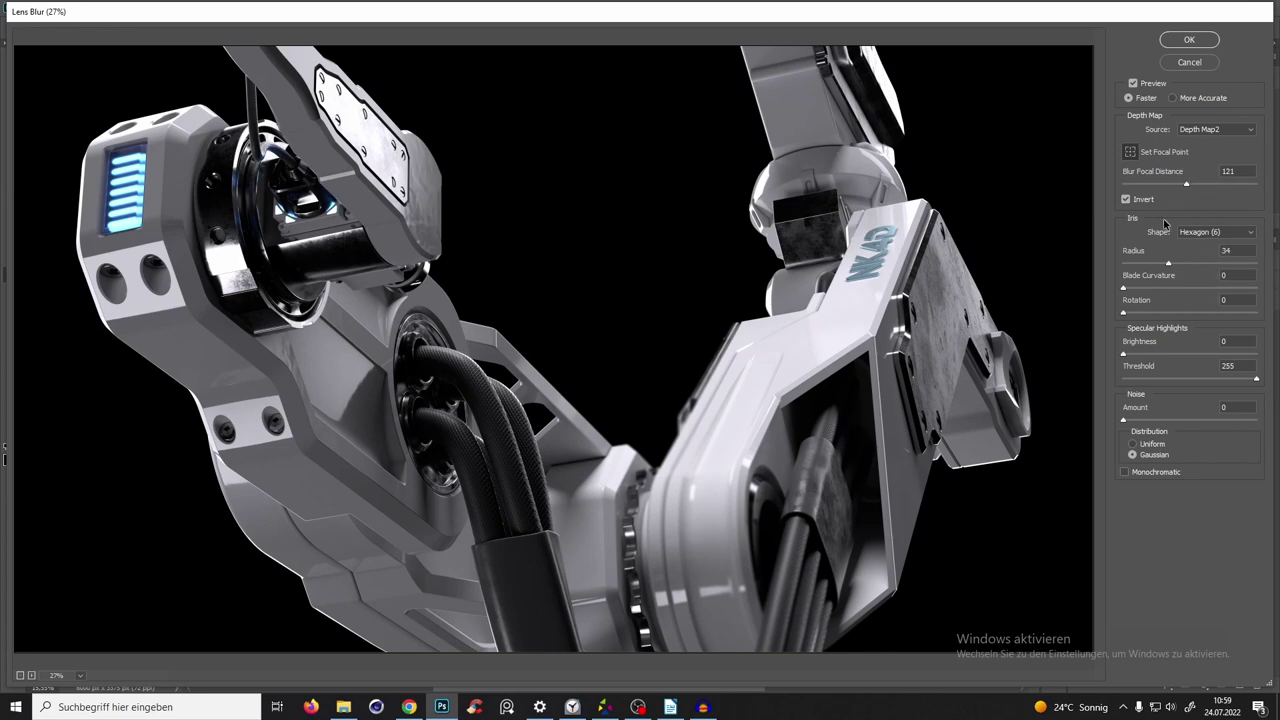
pyautogui.click(1195, 63)
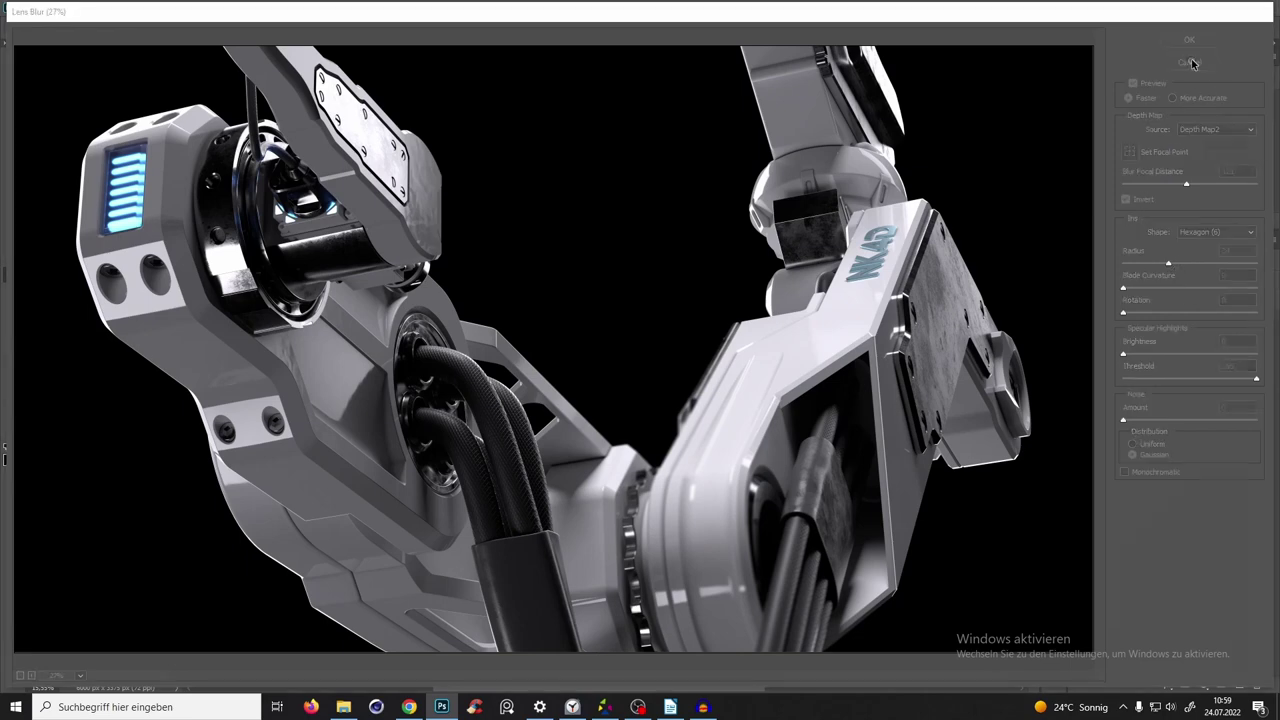
# Start a Lens Blur on the Beauty copy layer using Depth Map2 as the depth source.
pyautogui.click(183, 7)
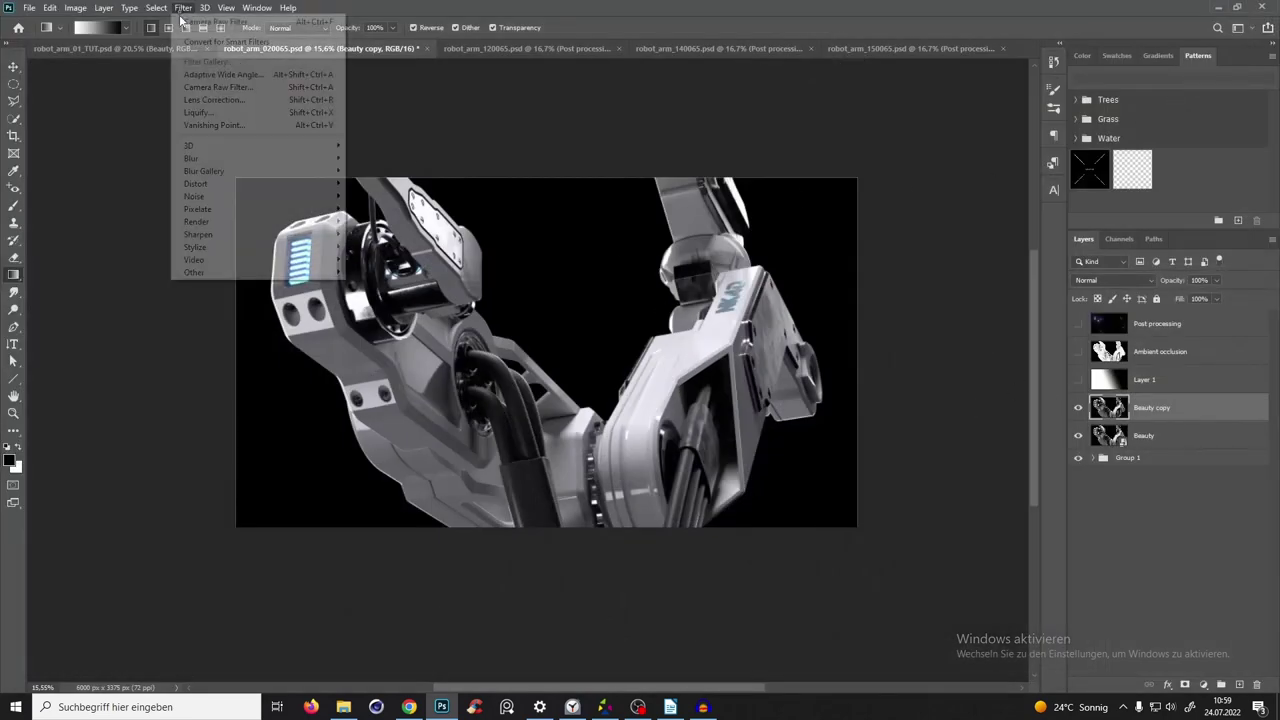
pyautogui.moveTo(205, 160)
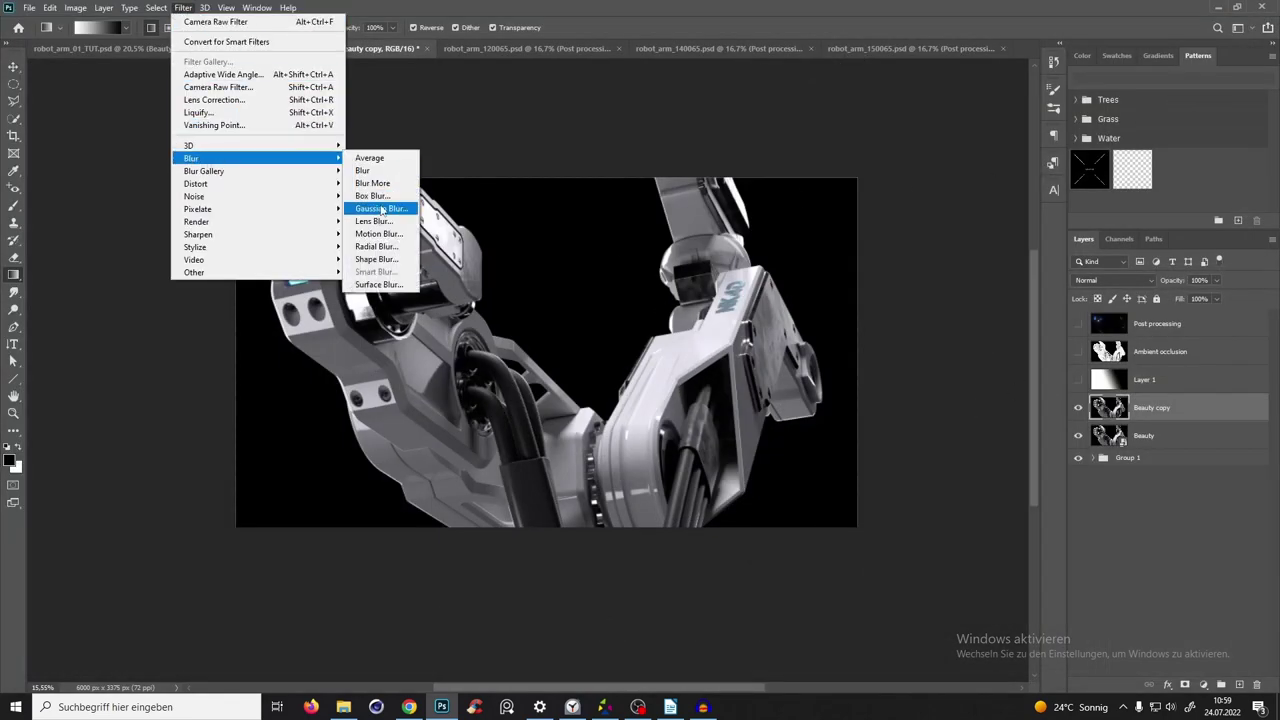
pyautogui.click(374, 221)
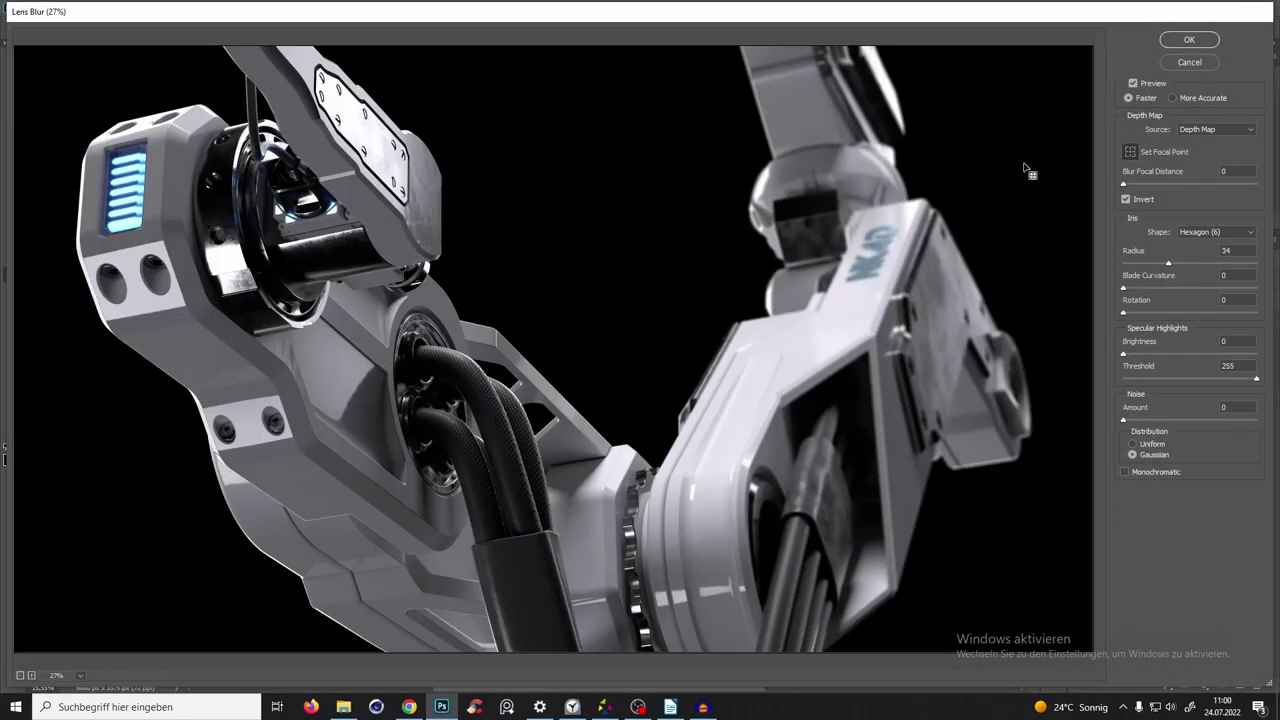
pyautogui.click(1206, 131)
pyautogui.click(1206, 181)
# Try different iris radii for the Lens Blur, settle on 33 and apply the filter.
pyautogui.moveTo(1168, 264); pyautogui.dragTo(1162, 264)
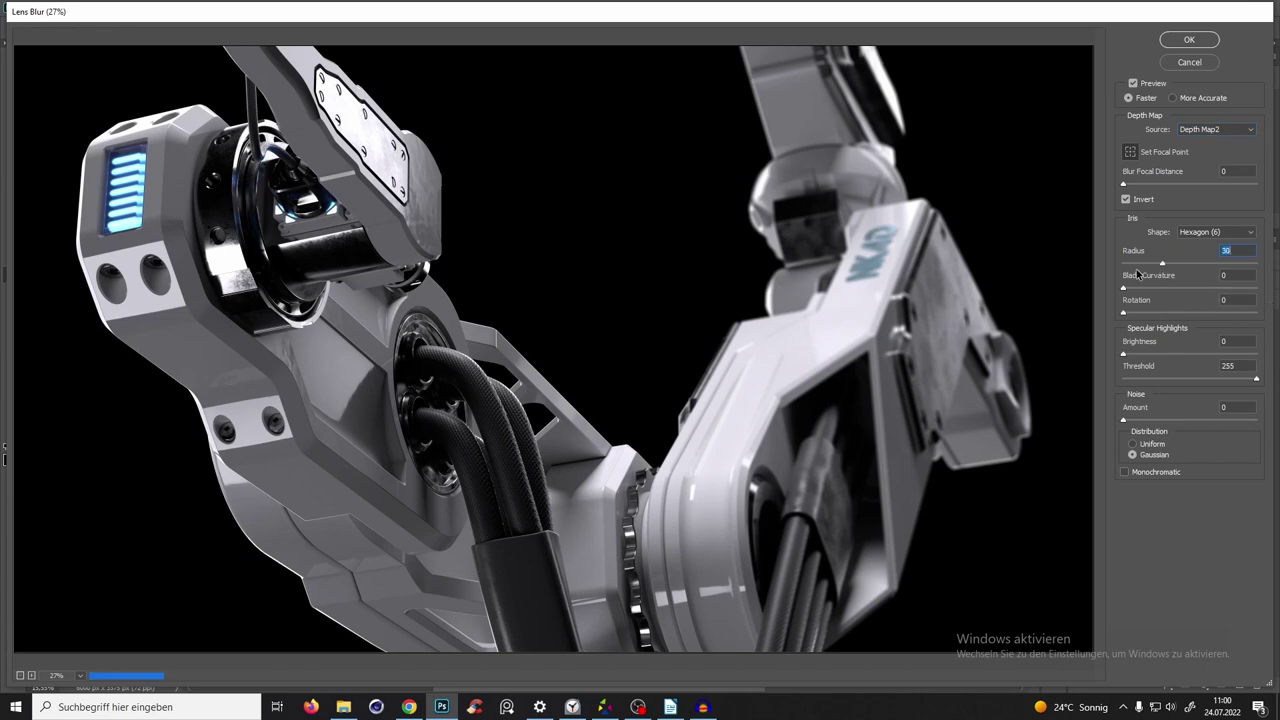
pyautogui.click(1140, 266)
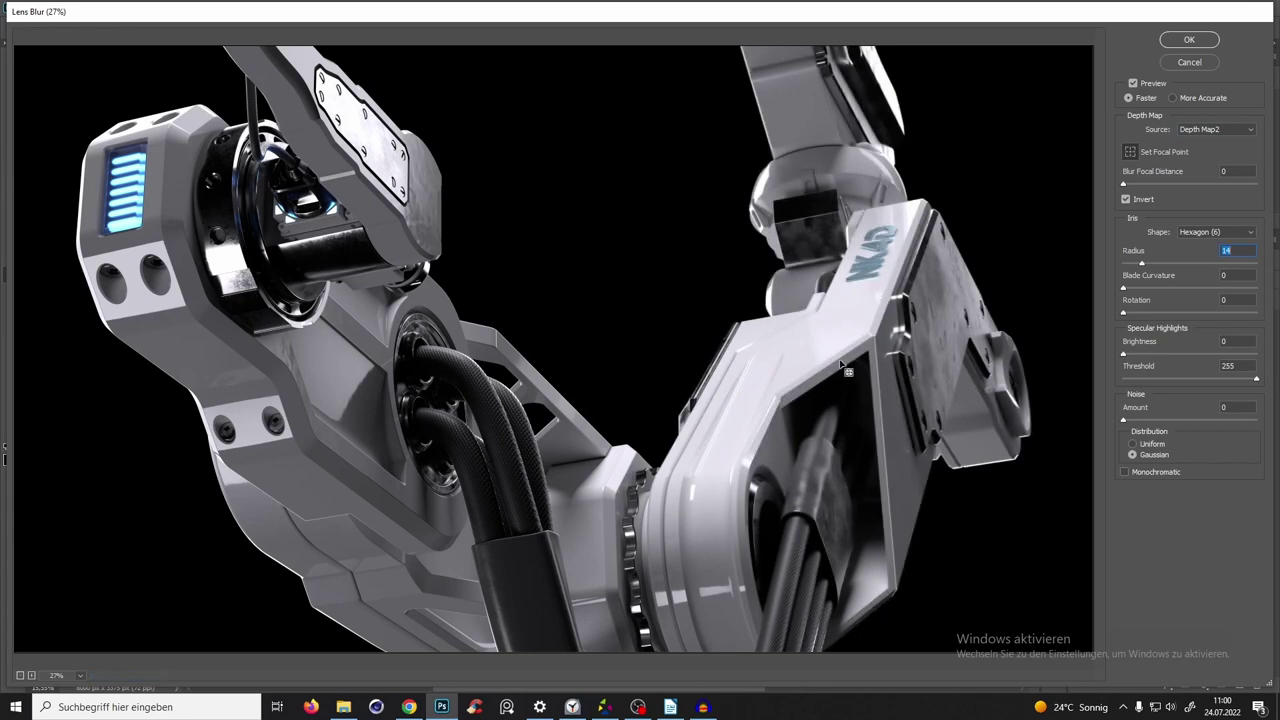
pyautogui.click(1241, 266)
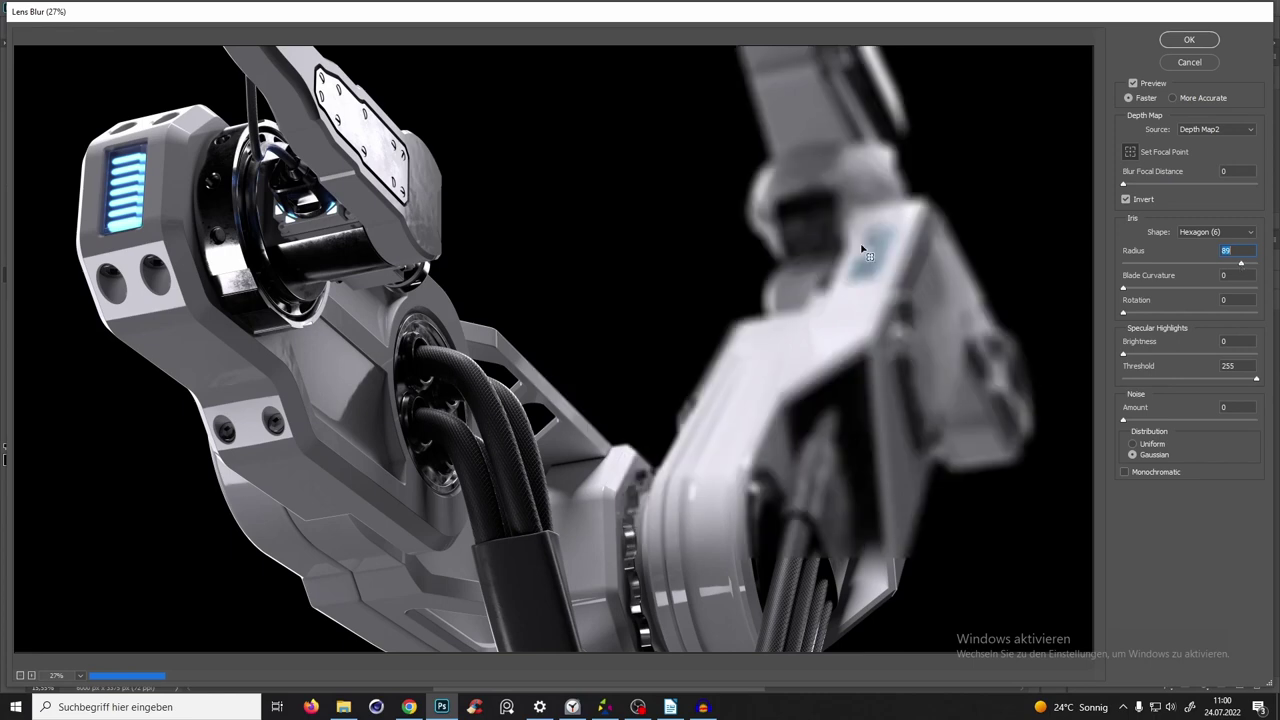
pyautogui.click(1159, 263)
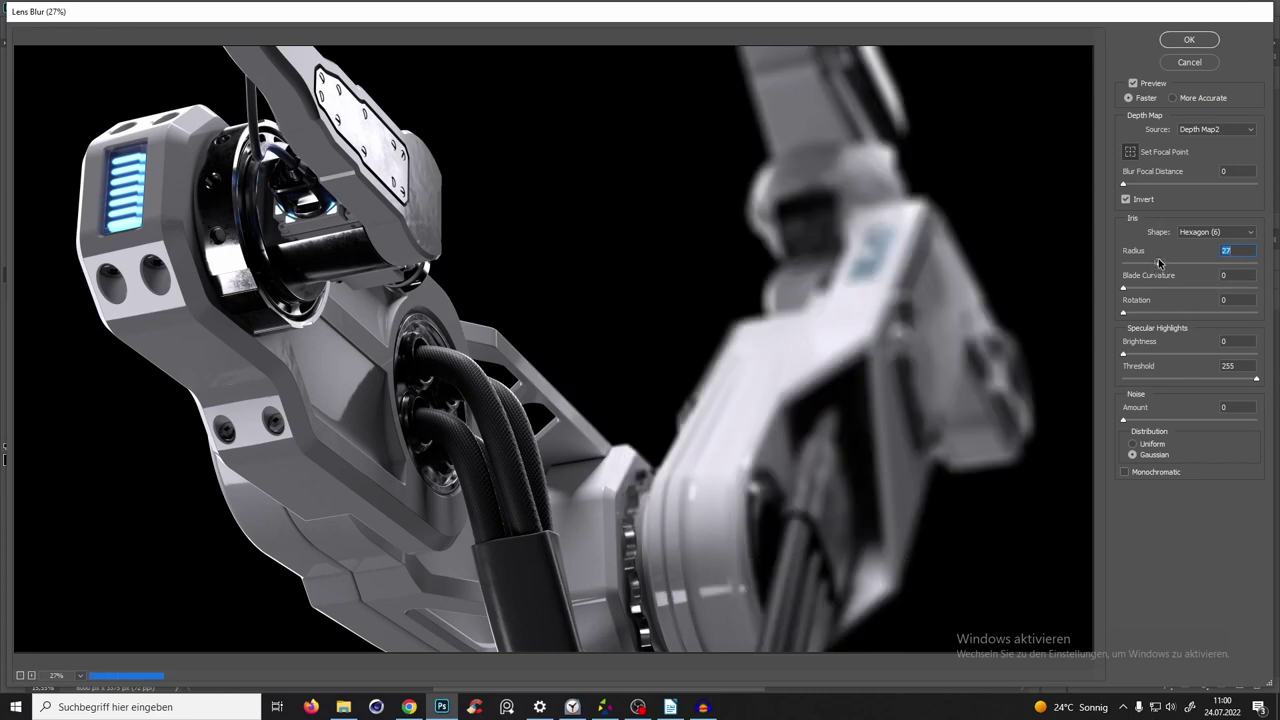
pyautogui.moveTo(1158, 258); pyautogui.dragTo(1165, 262)
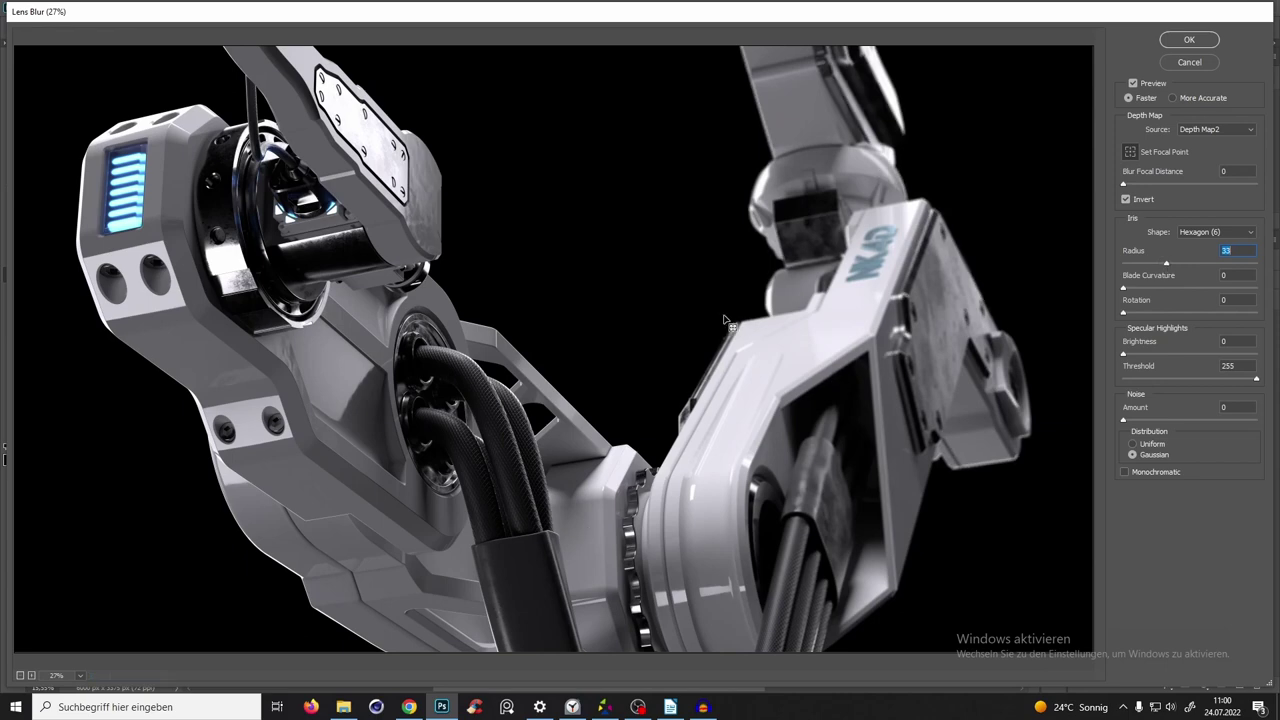
pyautogui.click(1190, 40)
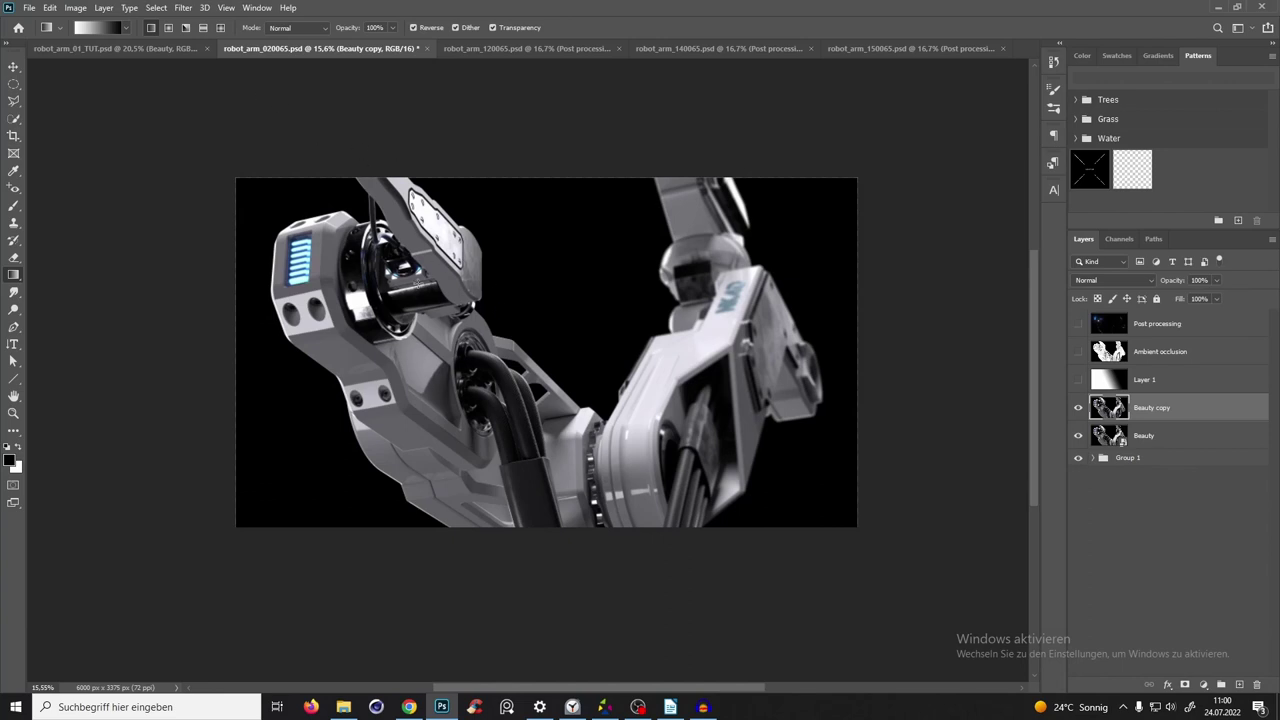
# Show the Ambient occlusion layer and set its blend mode to Multiply.
pyautogui.press('z')
pyautogui.moveTo(511, 279); pyautogui.dragTo(552, 291)
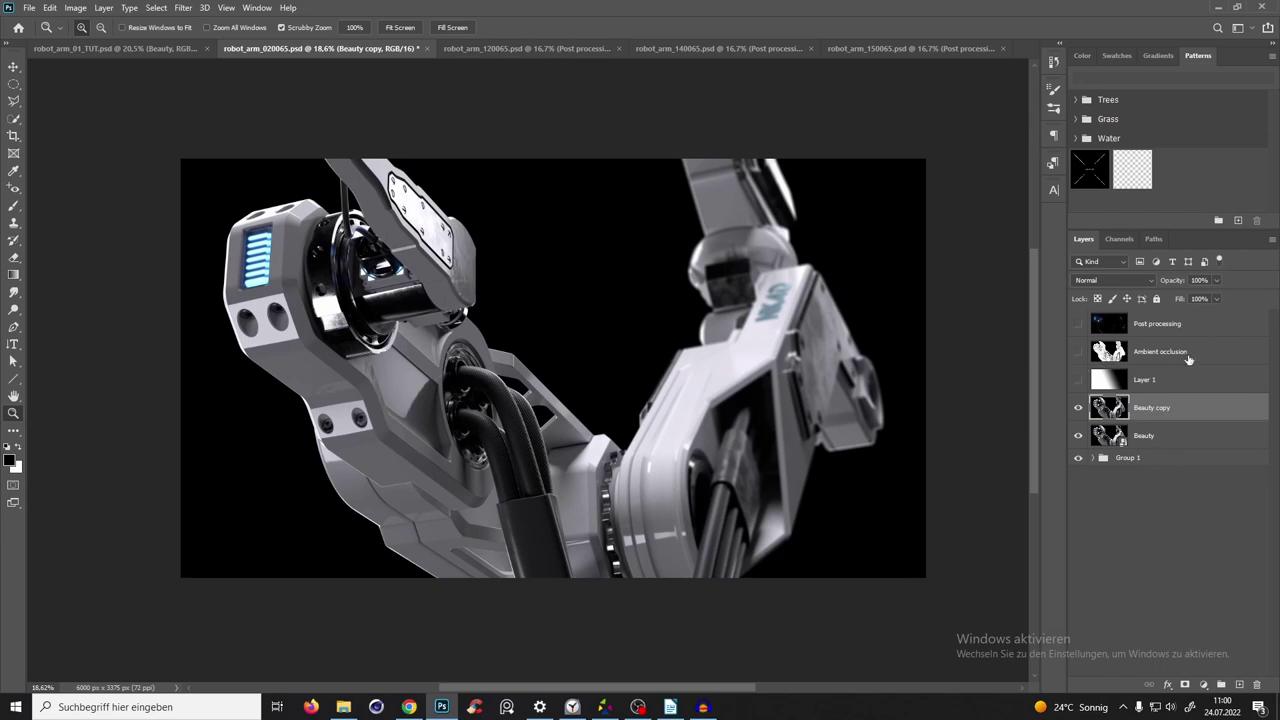
pyautogui.click(1078, 352)
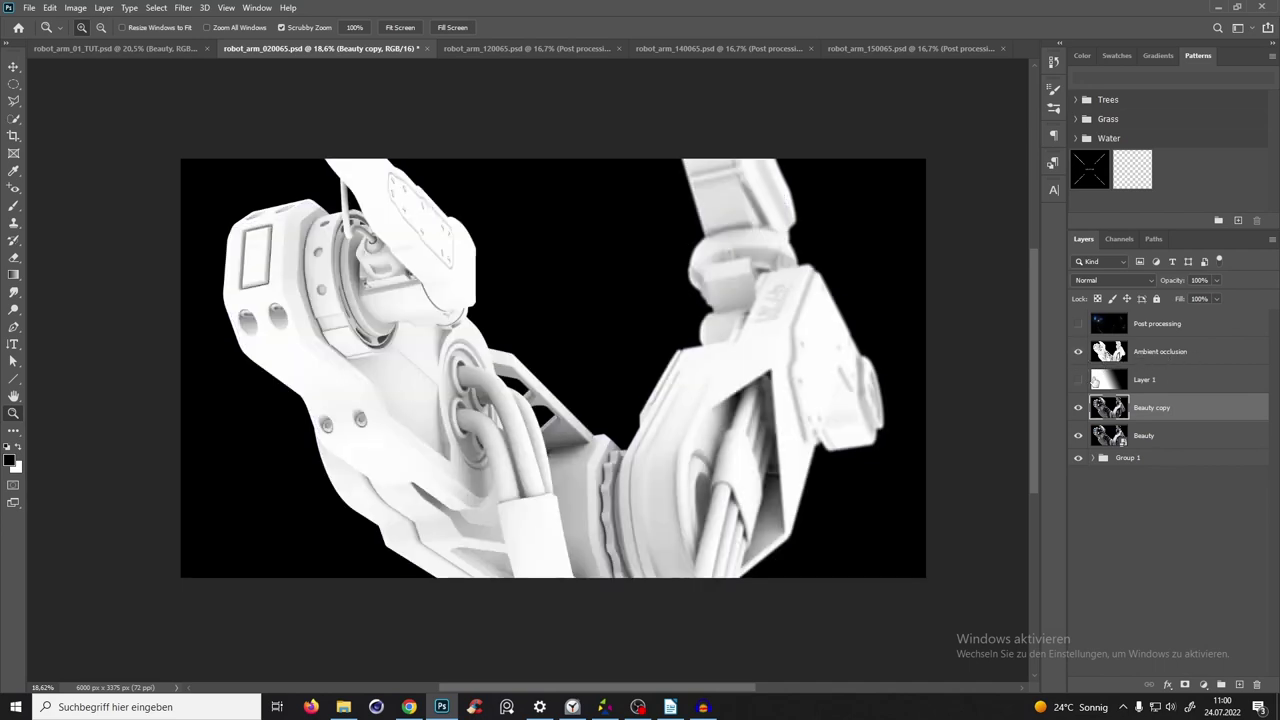
pyautogui.click(1163, 357)
pyautogui.click(1098, 282)
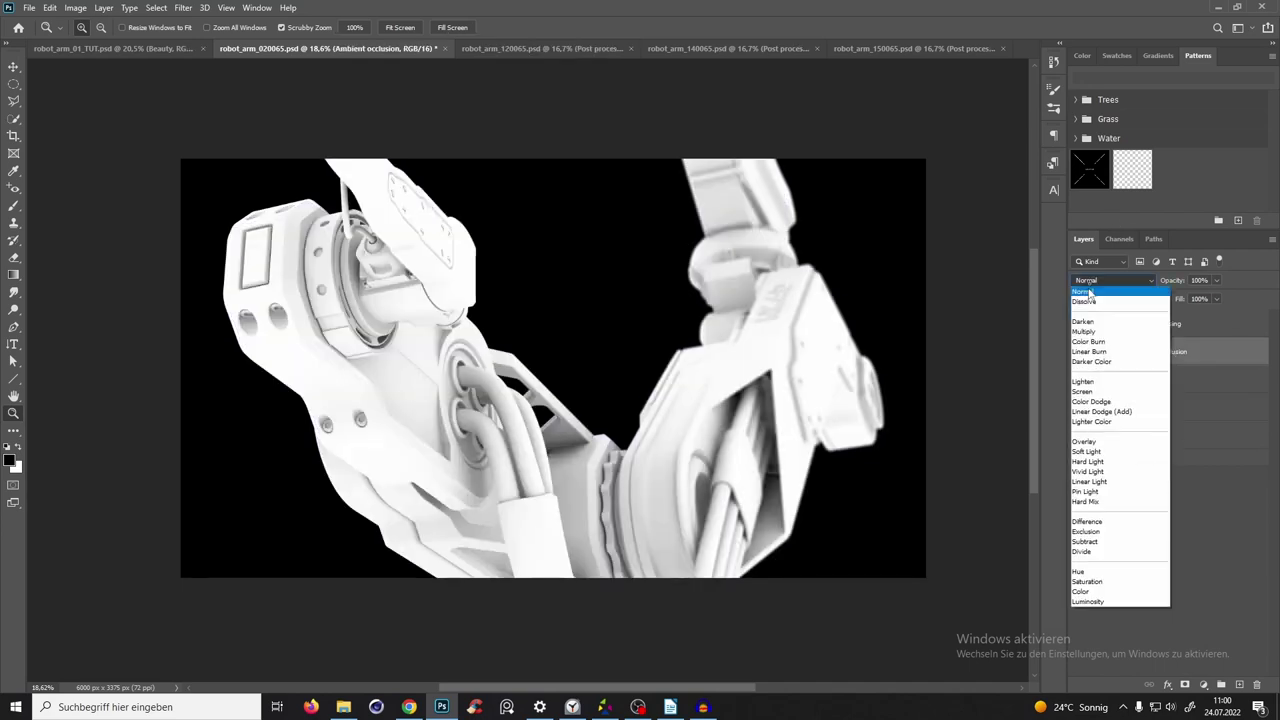
pyautogui.click(1090, 337)
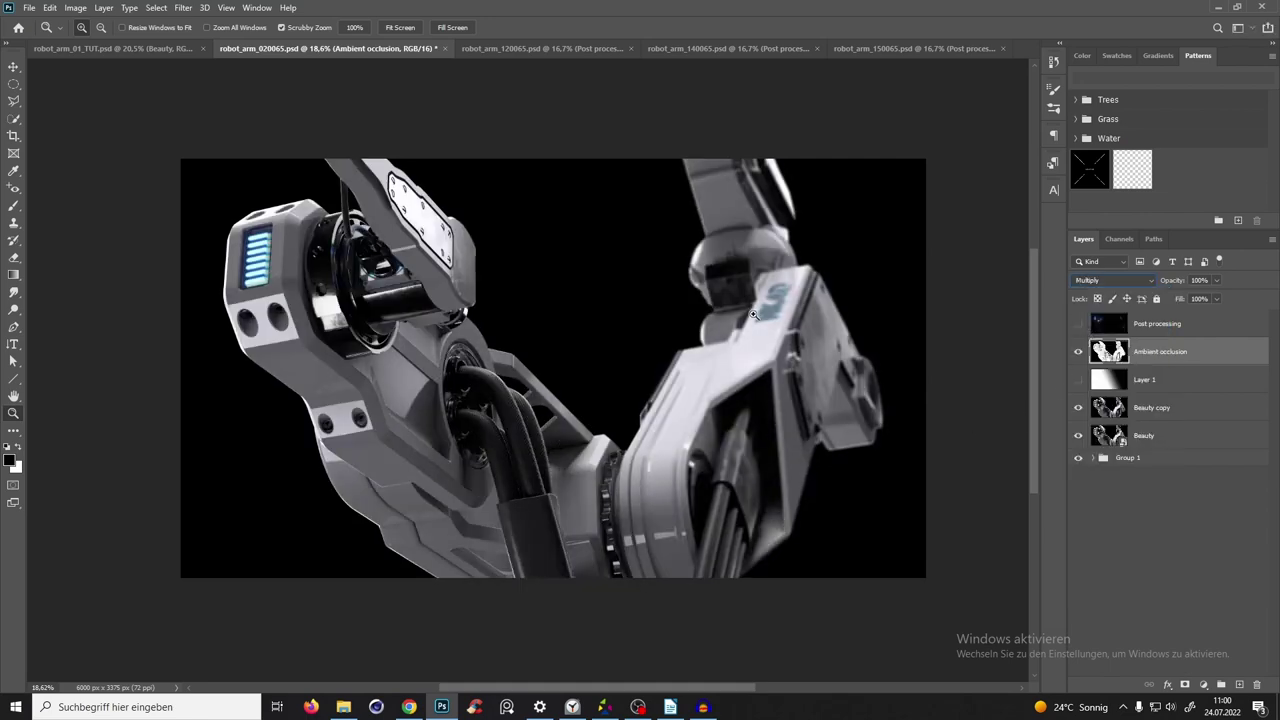
# Lower the Ambient occlusion layer's opacity to 75% and compare the image with that layer hidden and shown.
pyautogui.moveTo(755, 314); pyautogui.dragTo(775, 314)
pyautogui.click(1078, 360)
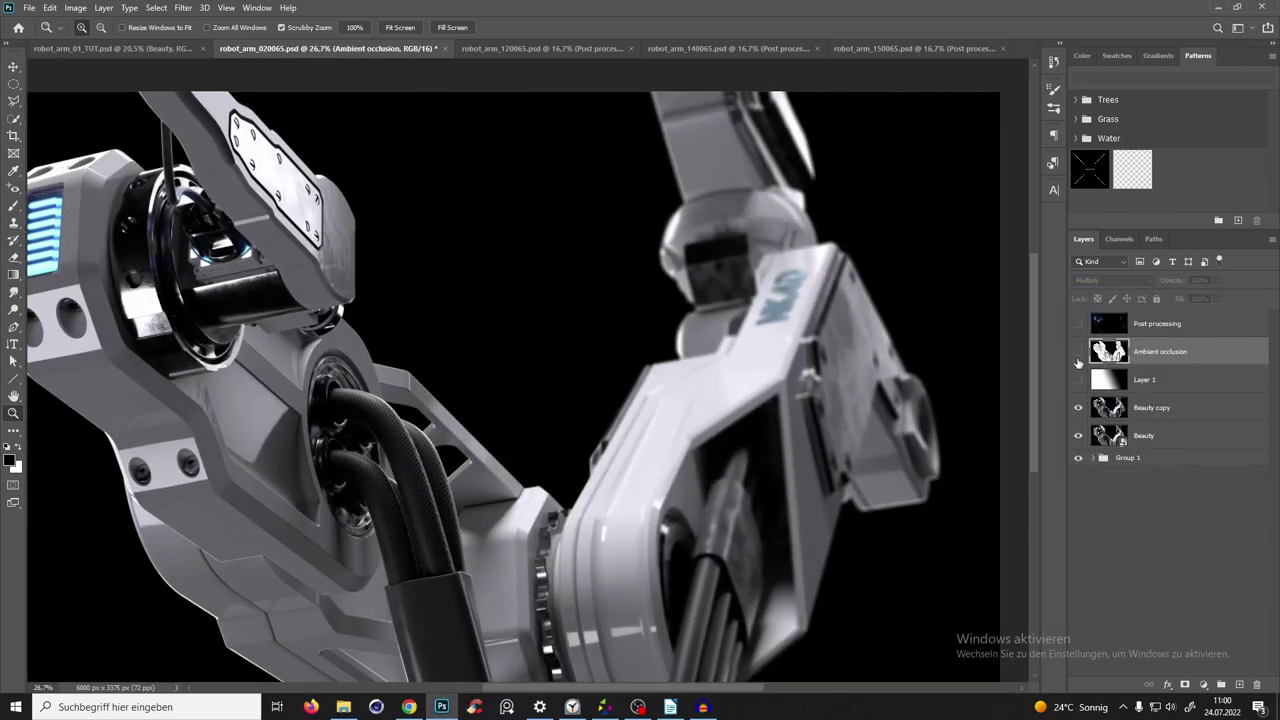
pyautogui.click(1078, 360)
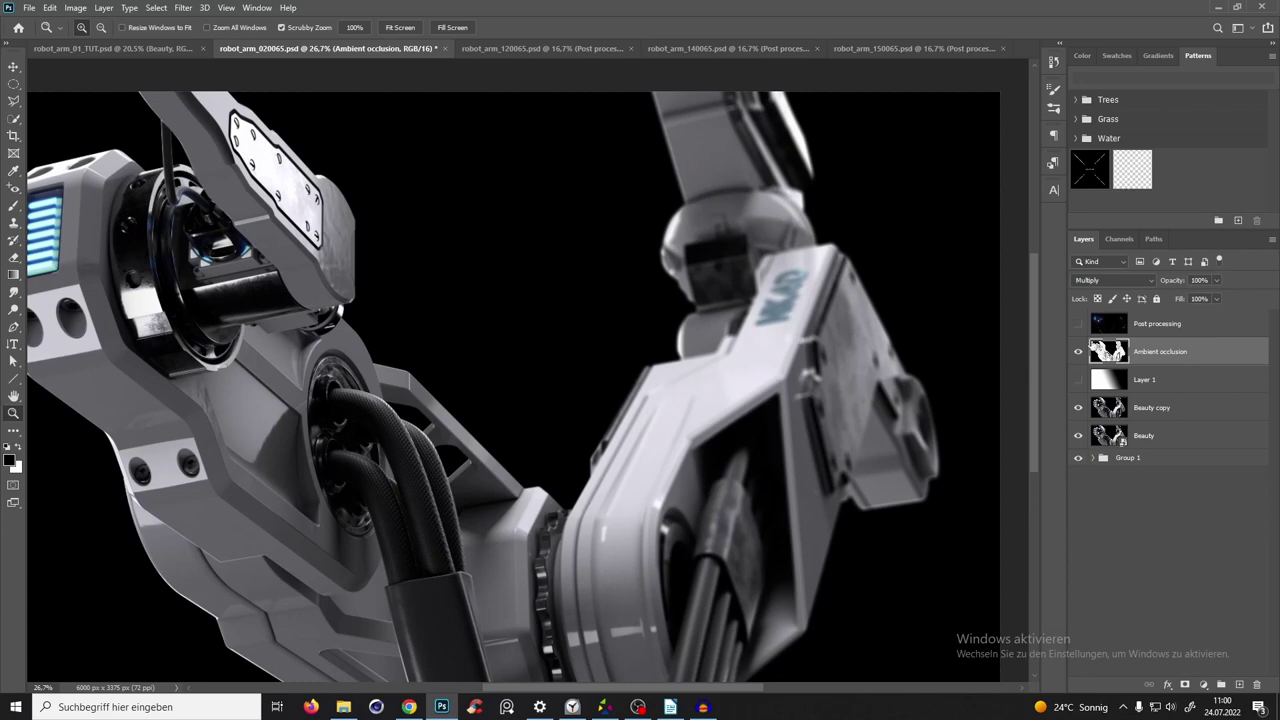
pyautogui.moveTo(1168, 288); pyautogui.dragTo(1153, 300)
pyautogui.click(1078, 351)
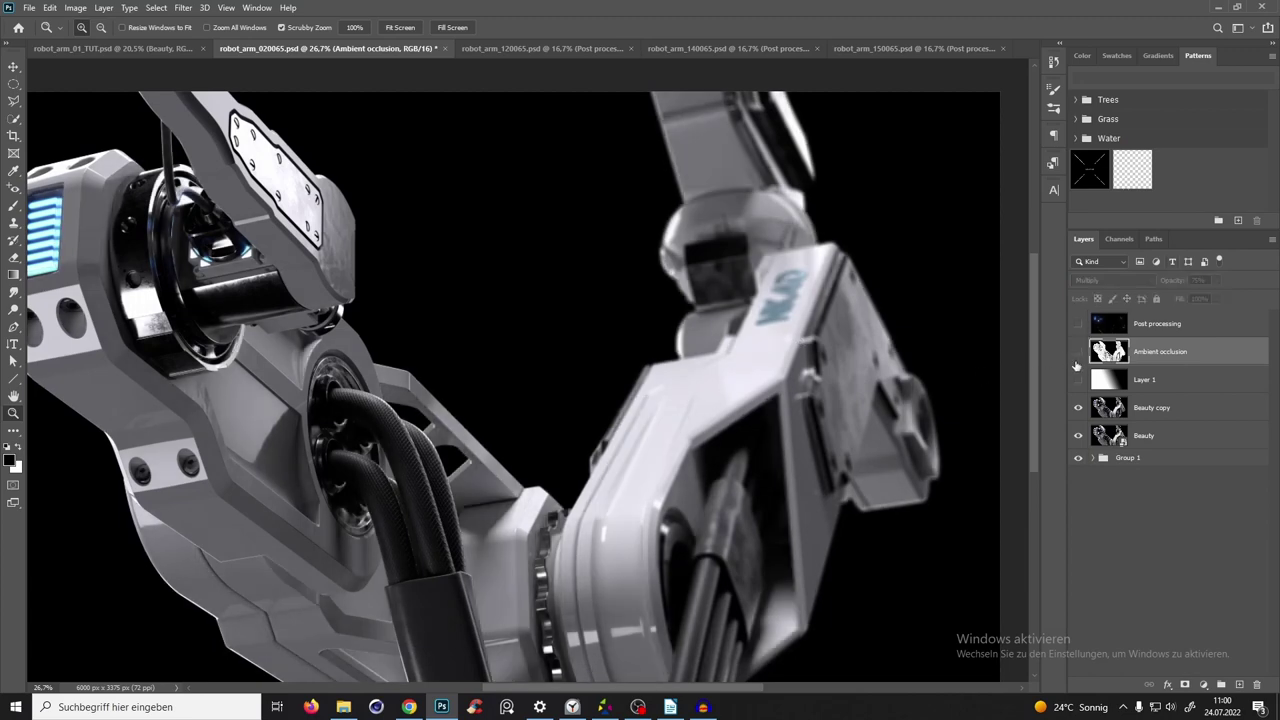
pyautogui.click(1078, 351)
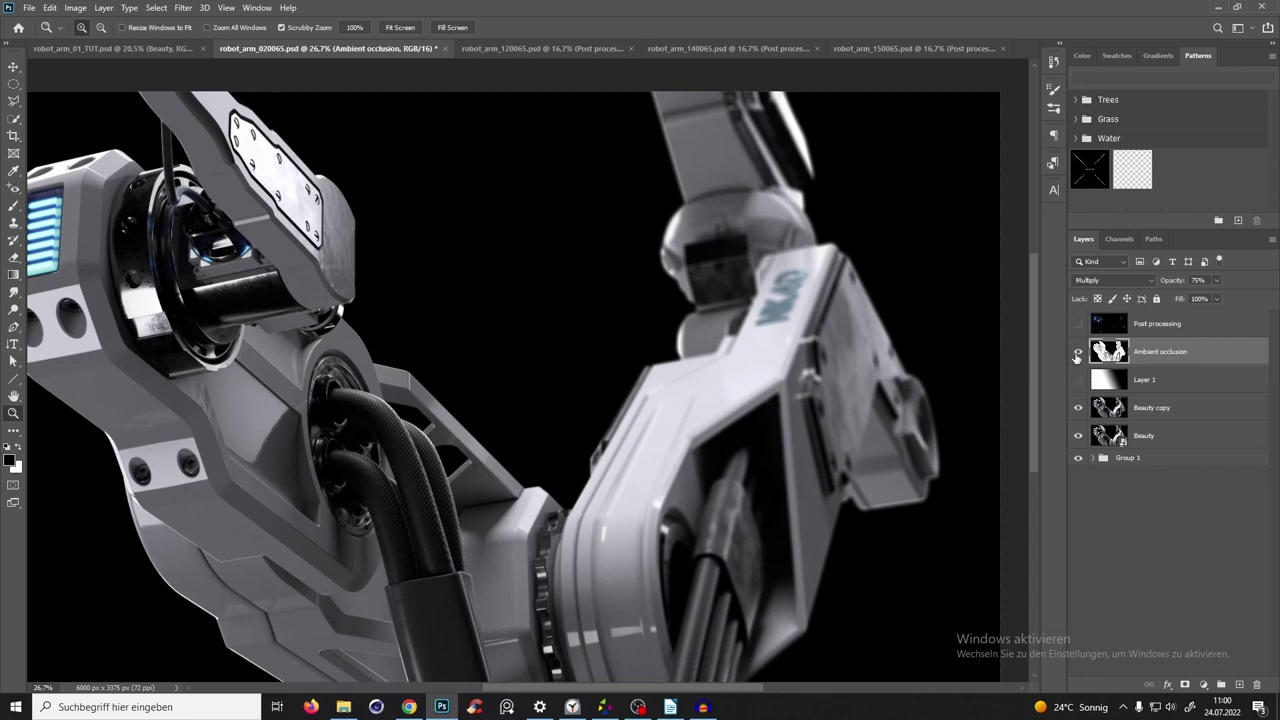
pyautogui.click(1078, 351)
pyautogui.click(1078, 351)
pyautogui.moveTo(662, 438); pyautogui.dragTo(785, 229)
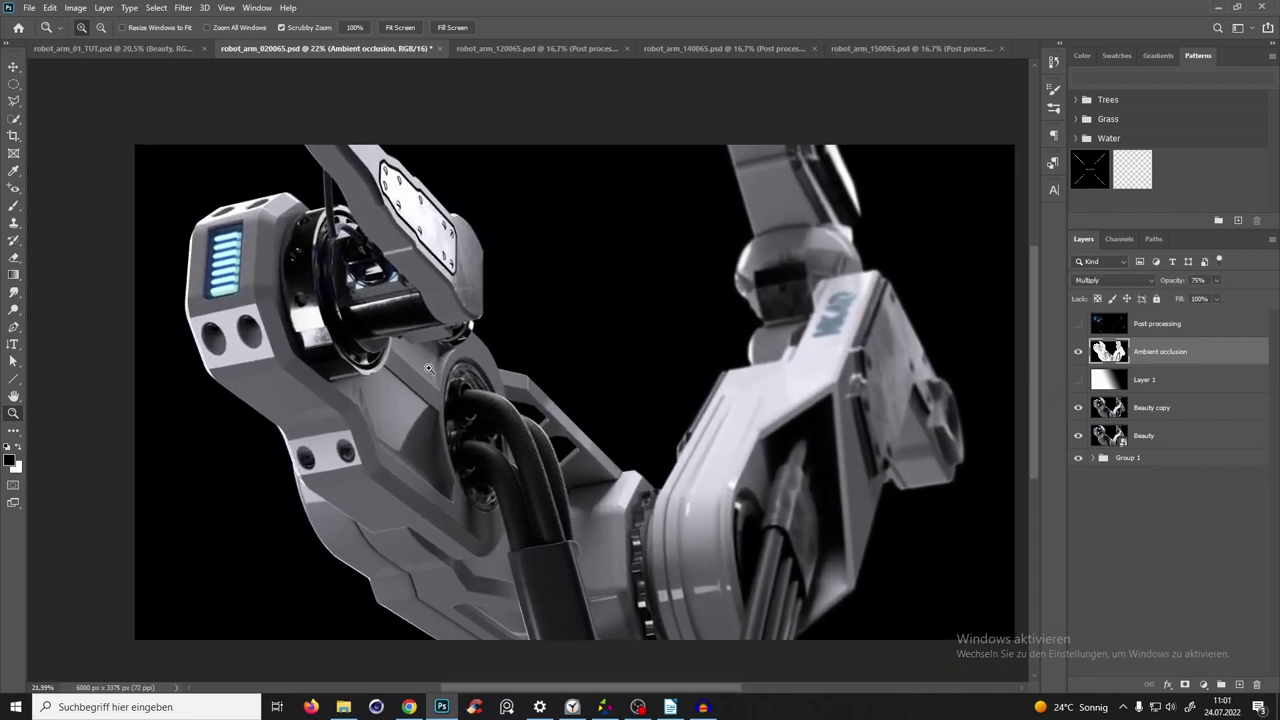
pyautogui.click(1158, 418)
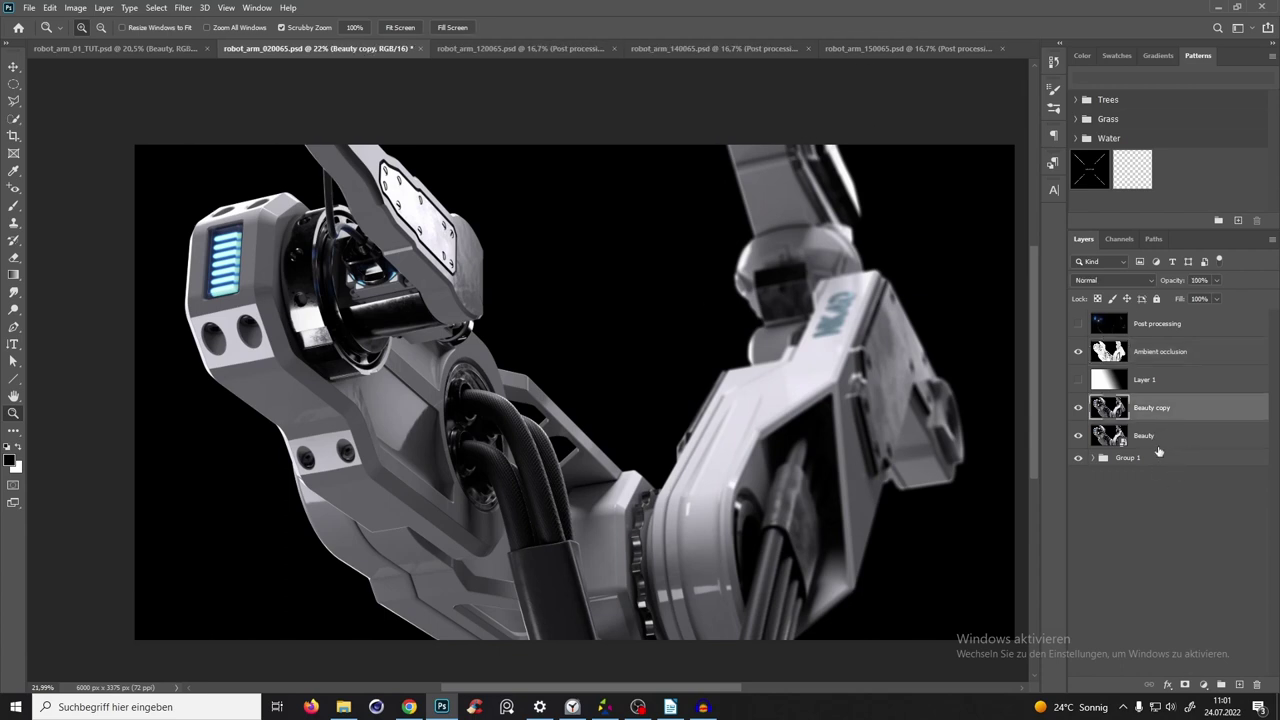
pyautogui.click(1149, 448)
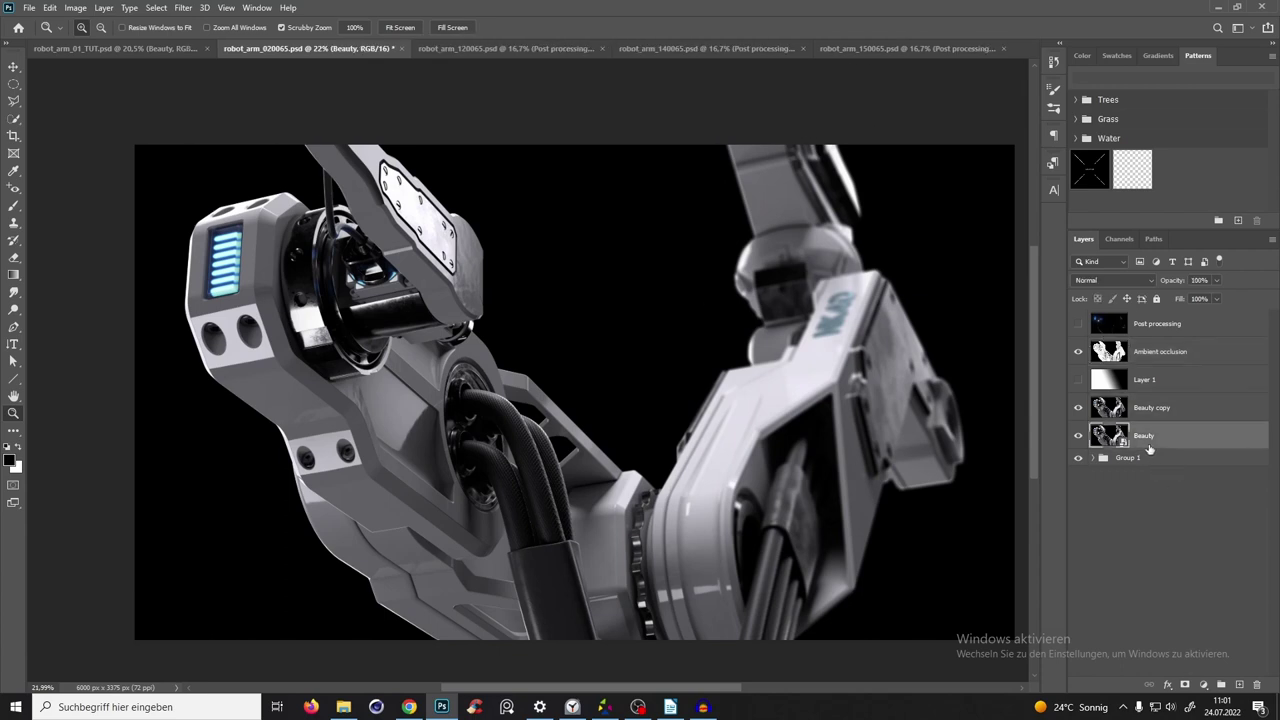
pyautogui.click(185, 10)
pyautogui.press('Escape')
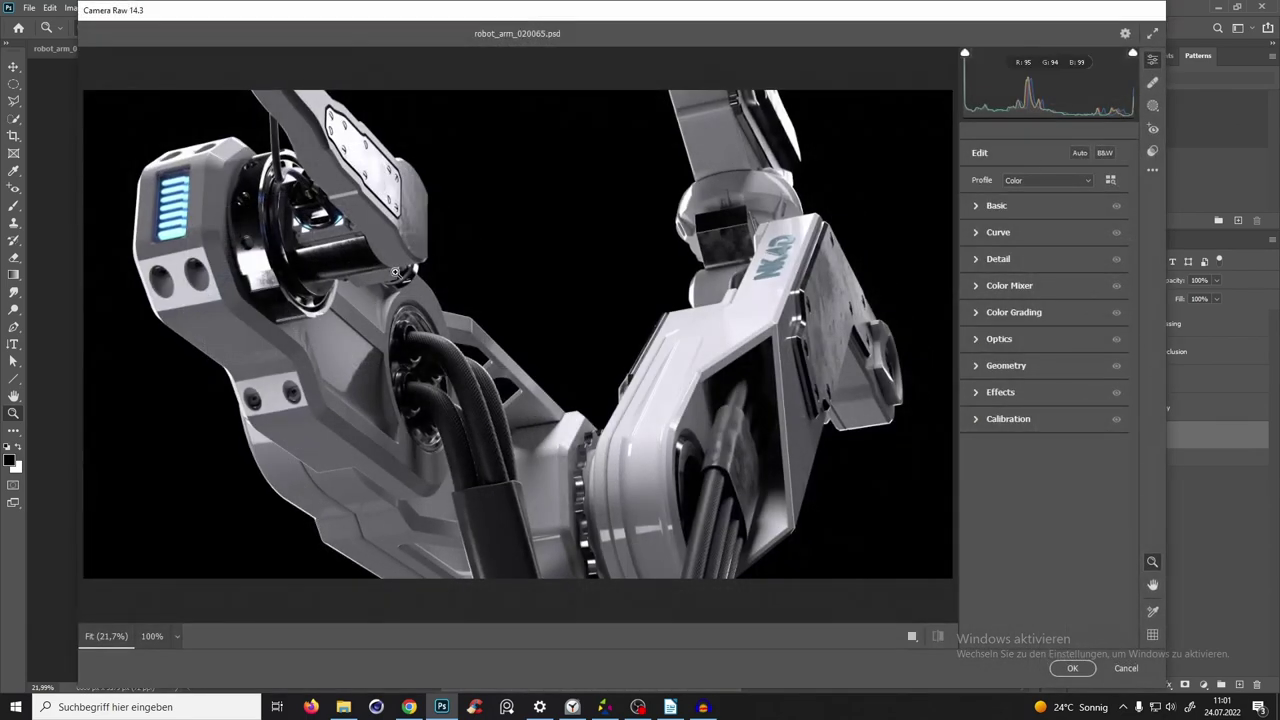
pyautogui.click(1153, 172)
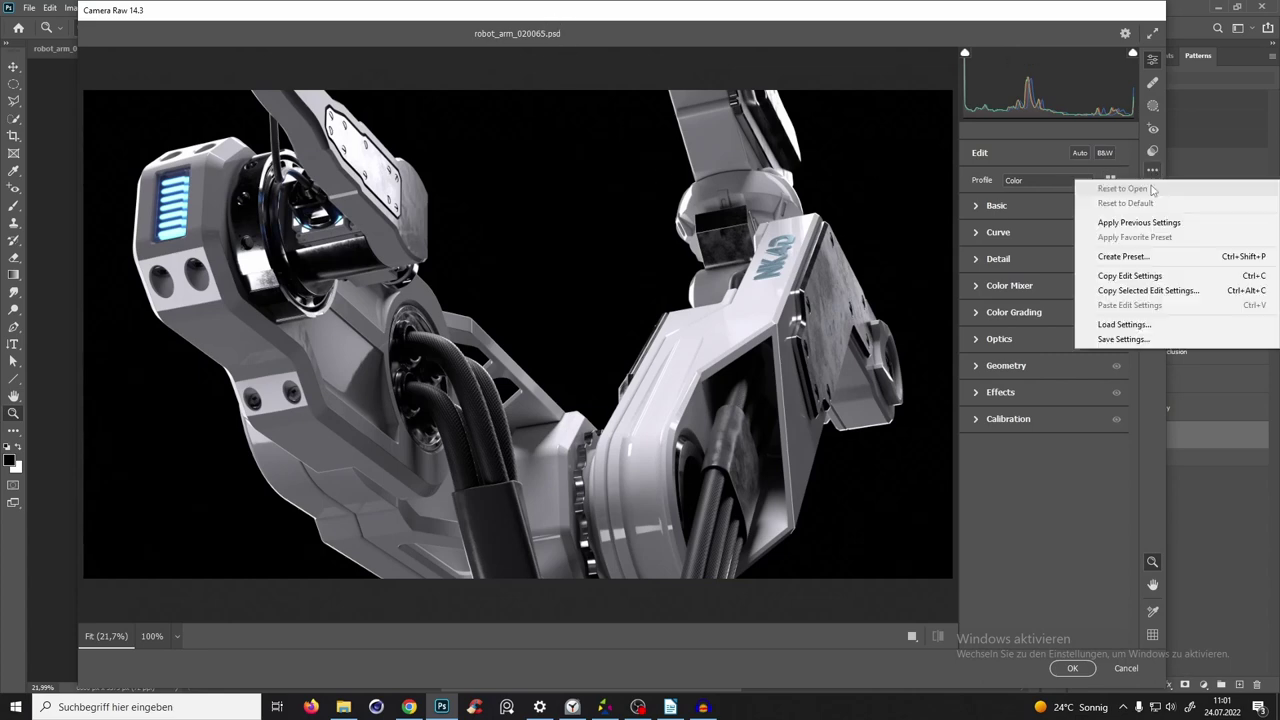
pyautogui.click(1115, 326)
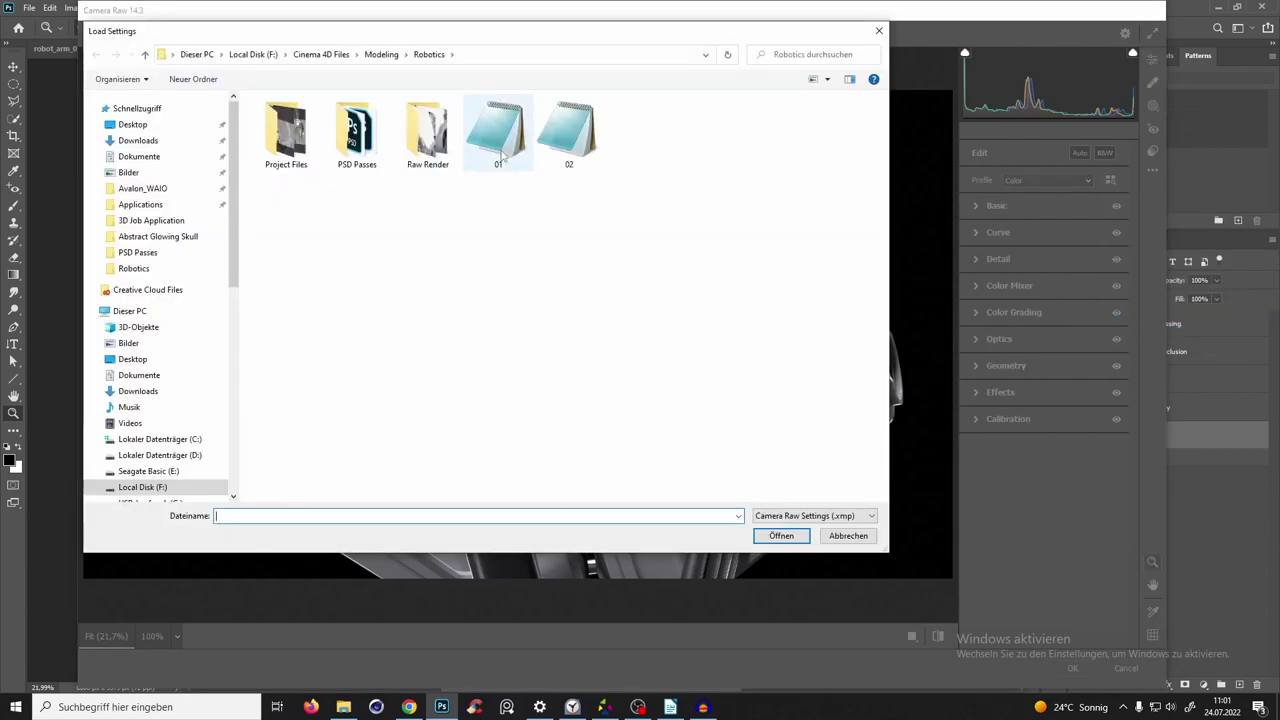
pyautogui.click(505, 158)
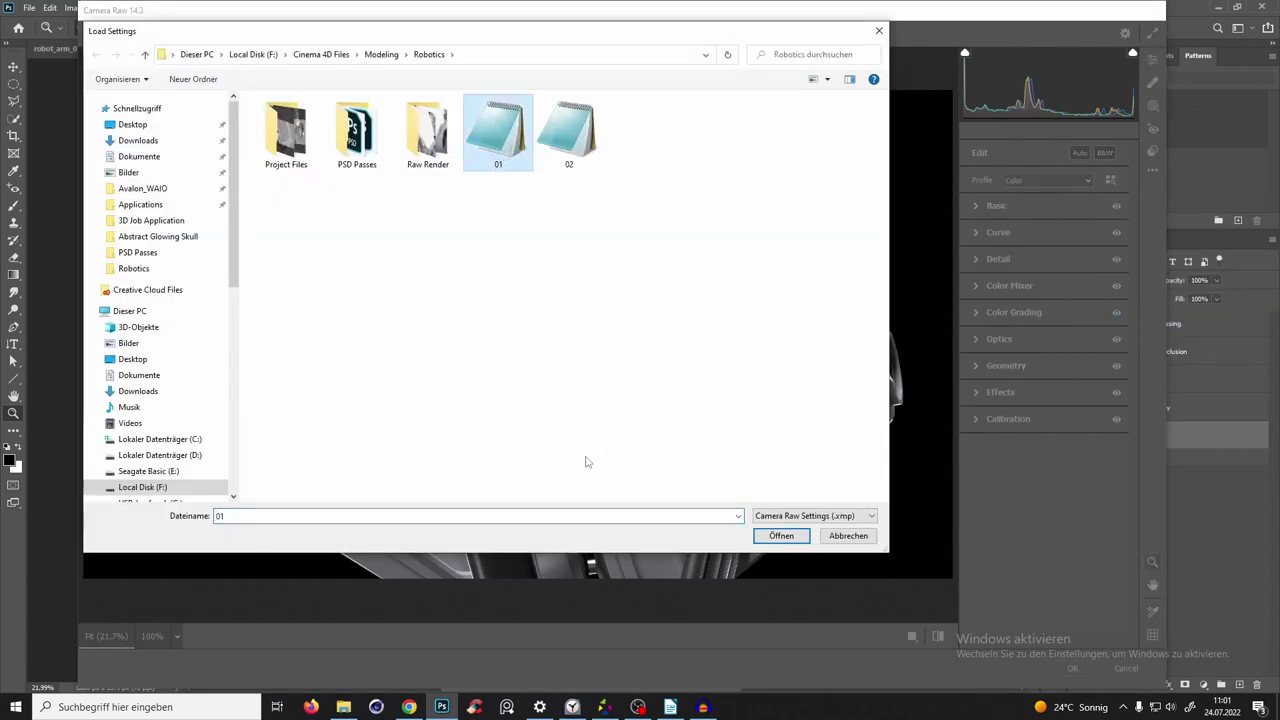
pyautogui.click(793, 541)
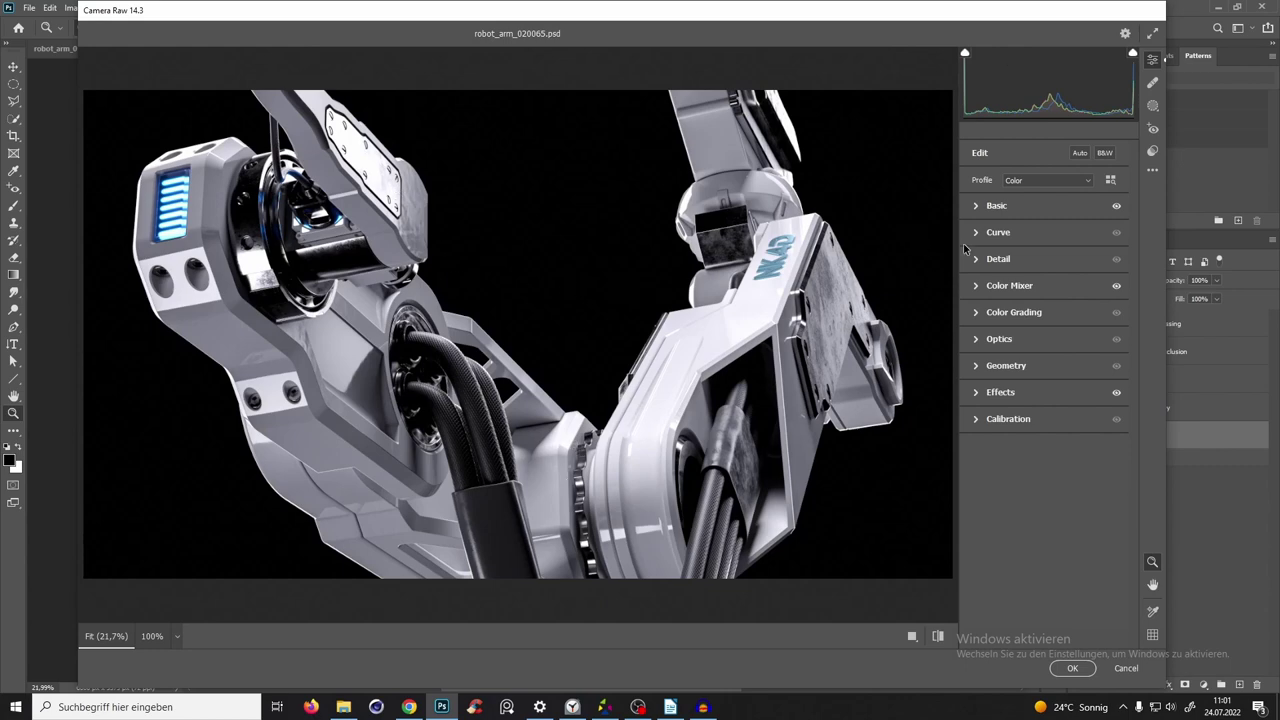
pyautogui.click(1125, 672)
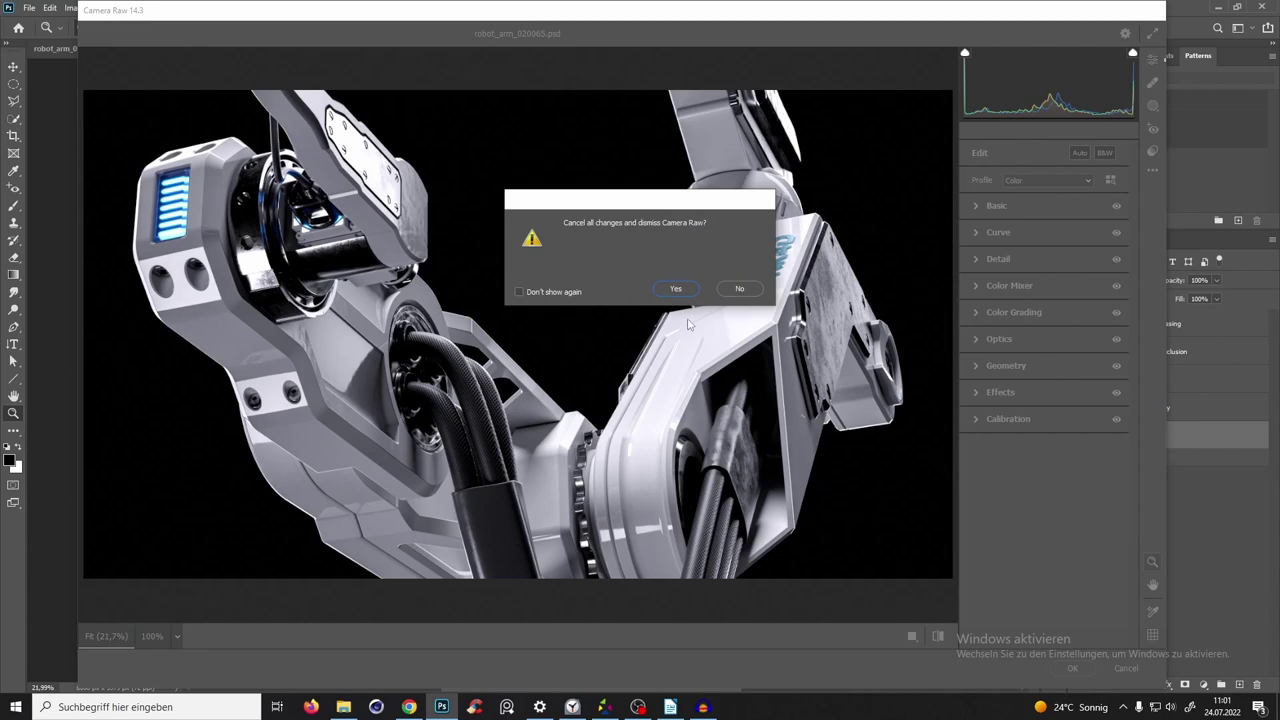
pyautogui.click(675, 291)
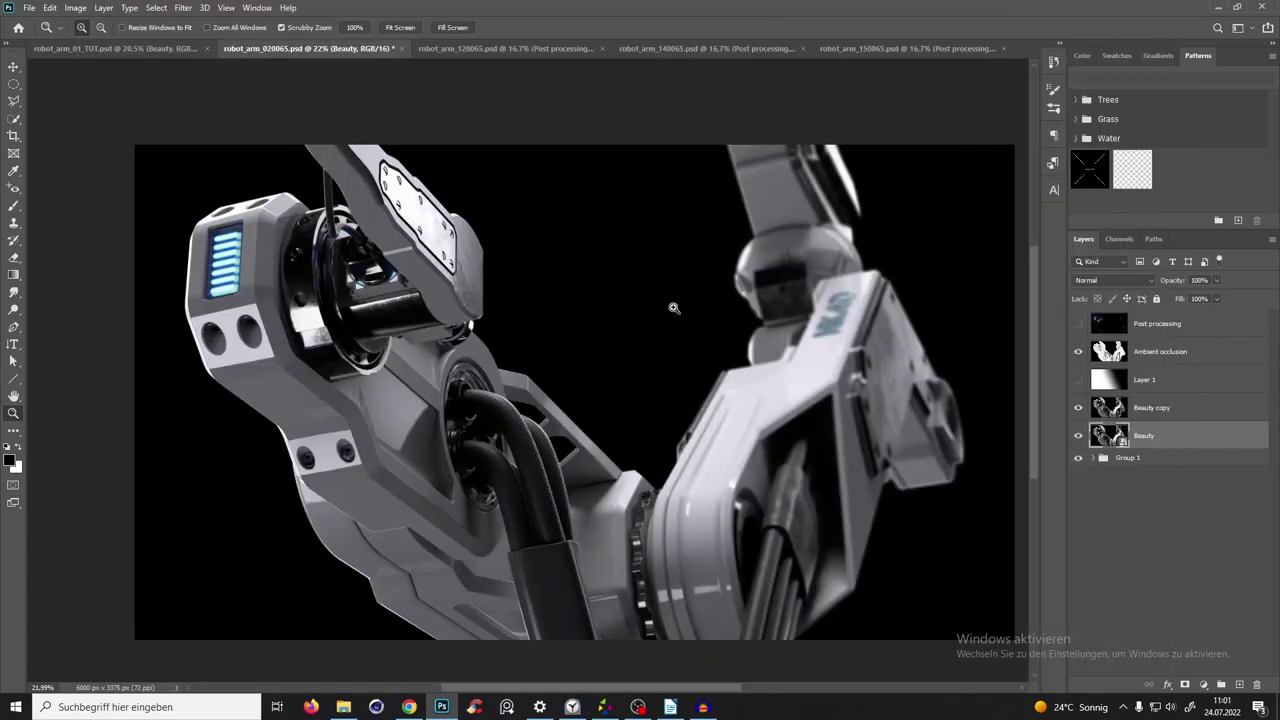
# Convert the Beauty copy layer to a smart object and hide the original Beauty layer.
pyautogui.click(1147, 417)
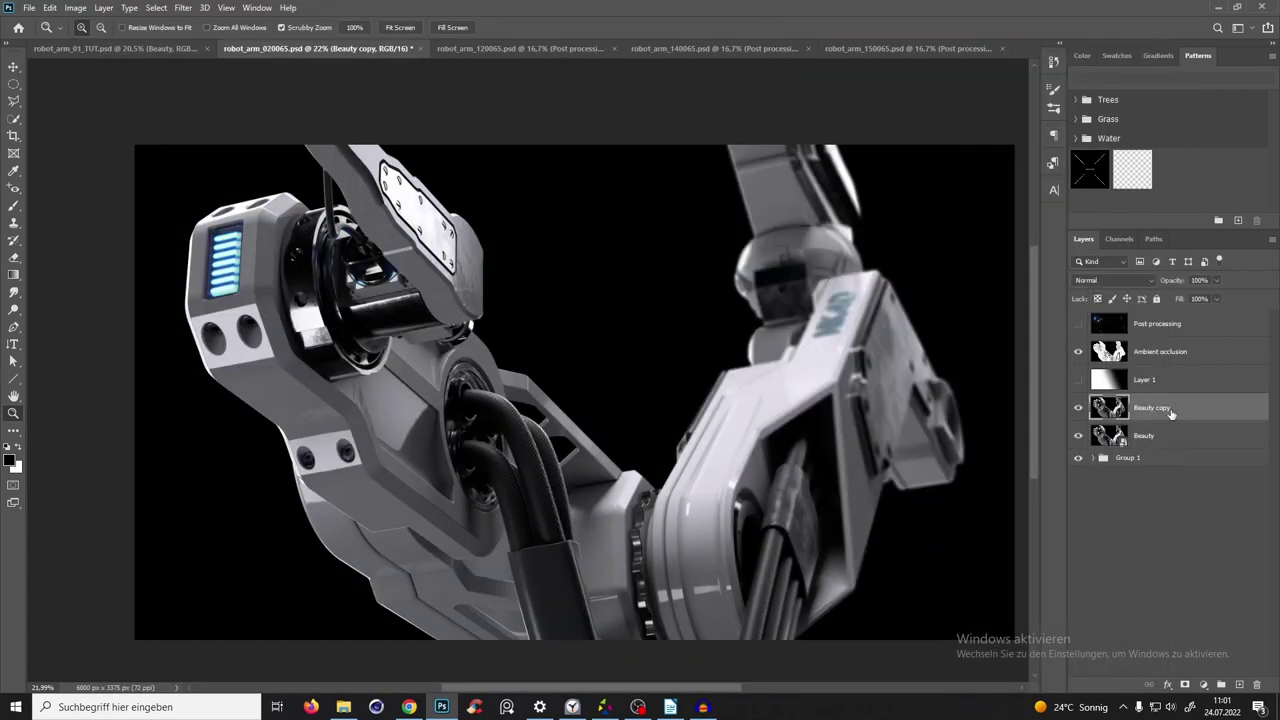
pyautogui.rightClick(1166, 412)
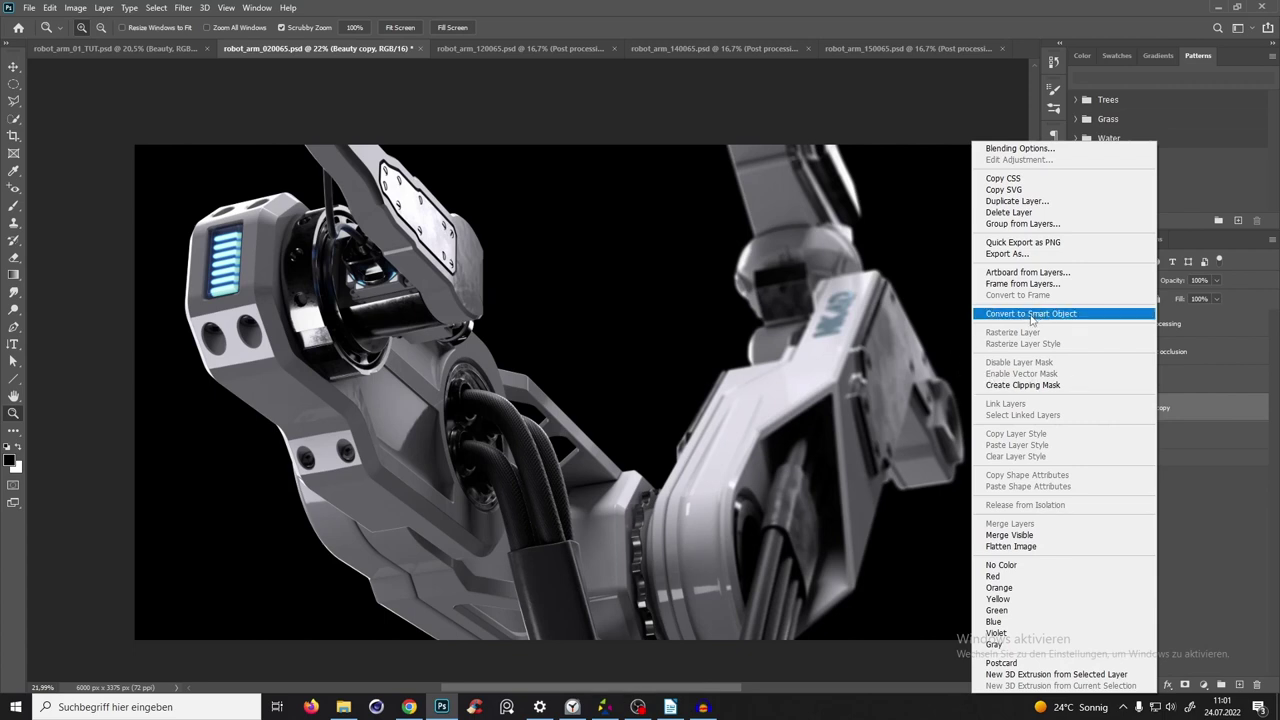
pyautogui.click(1031, 316)
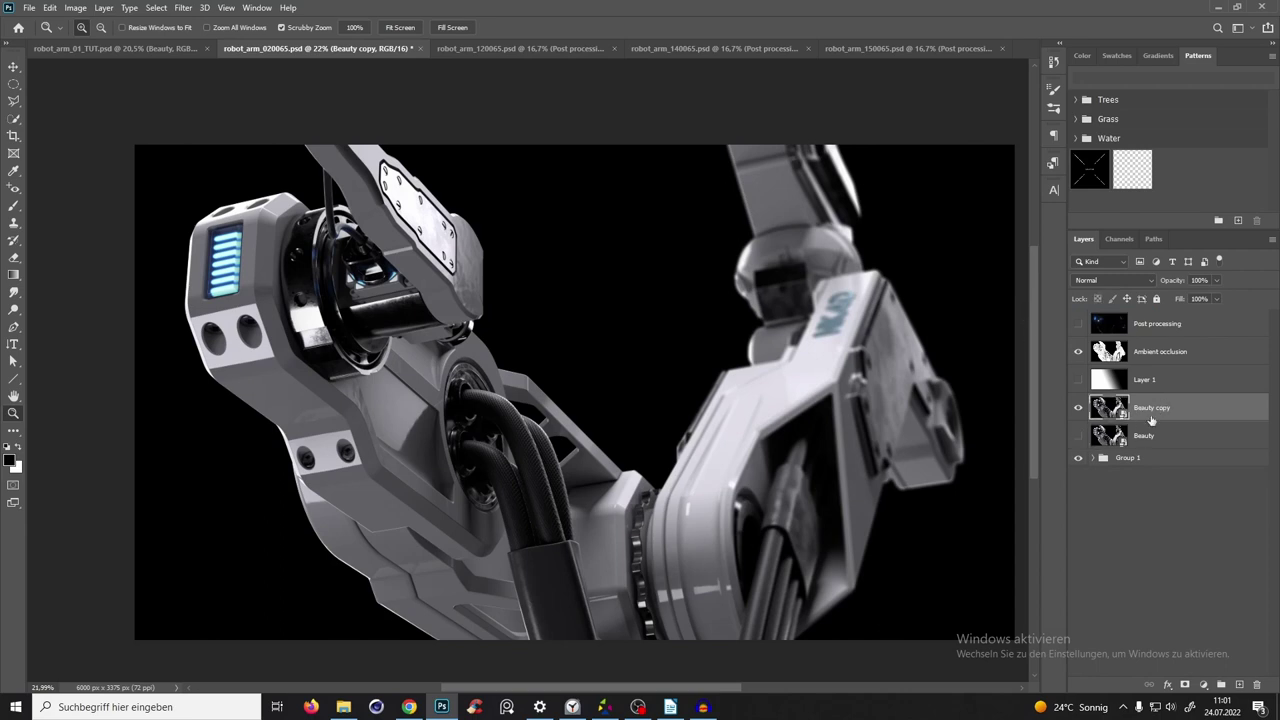
# Open the Camera Raw Filter on the Beauty copy layer and load the saved settings file into it.
pyautogui.click(181, 12)
pyautogui.click(197, 86)
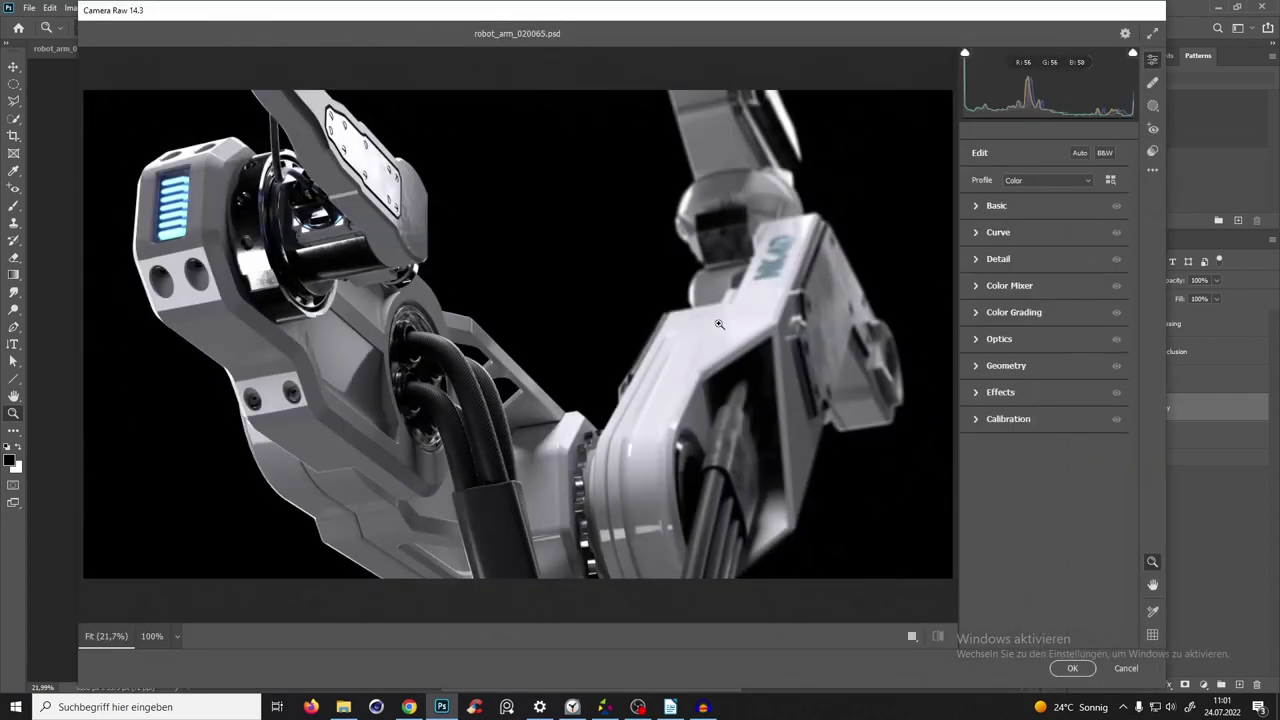
pyautogui.click(1152, 170)
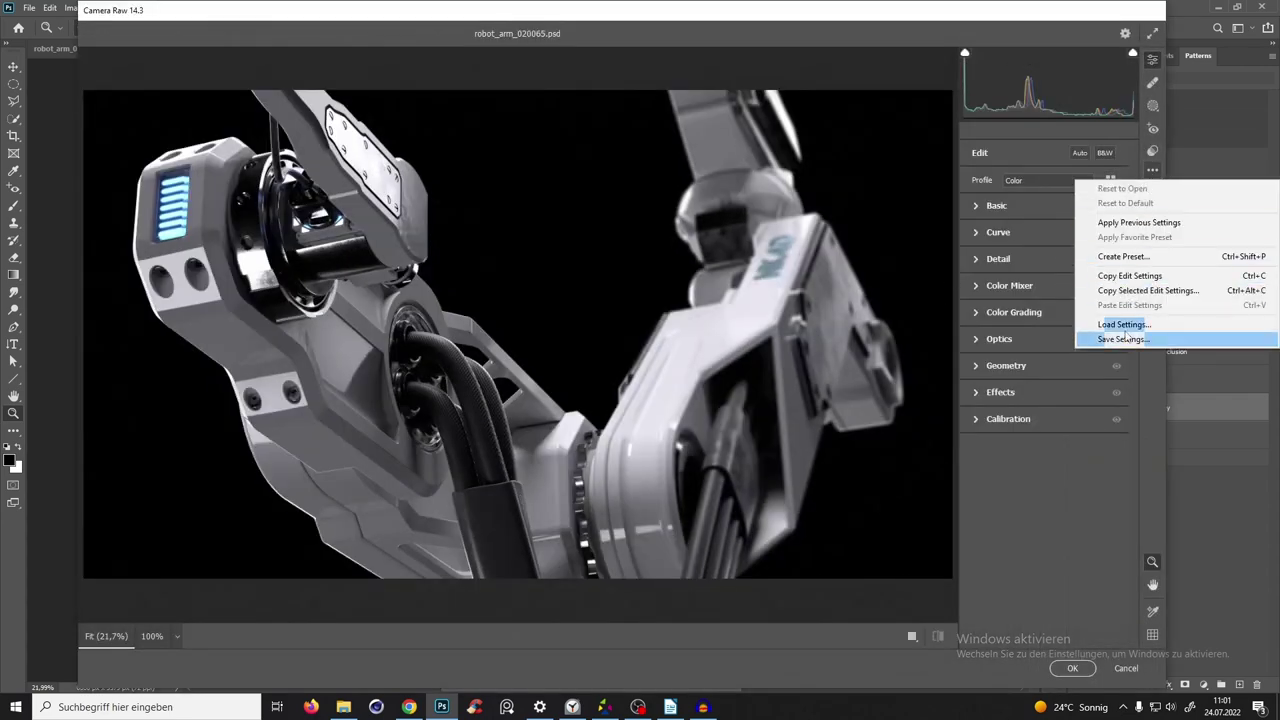
pyautogui.click(1131, 326)
pyautogui.click(491, 131)
pyautogui.click(774, 454)
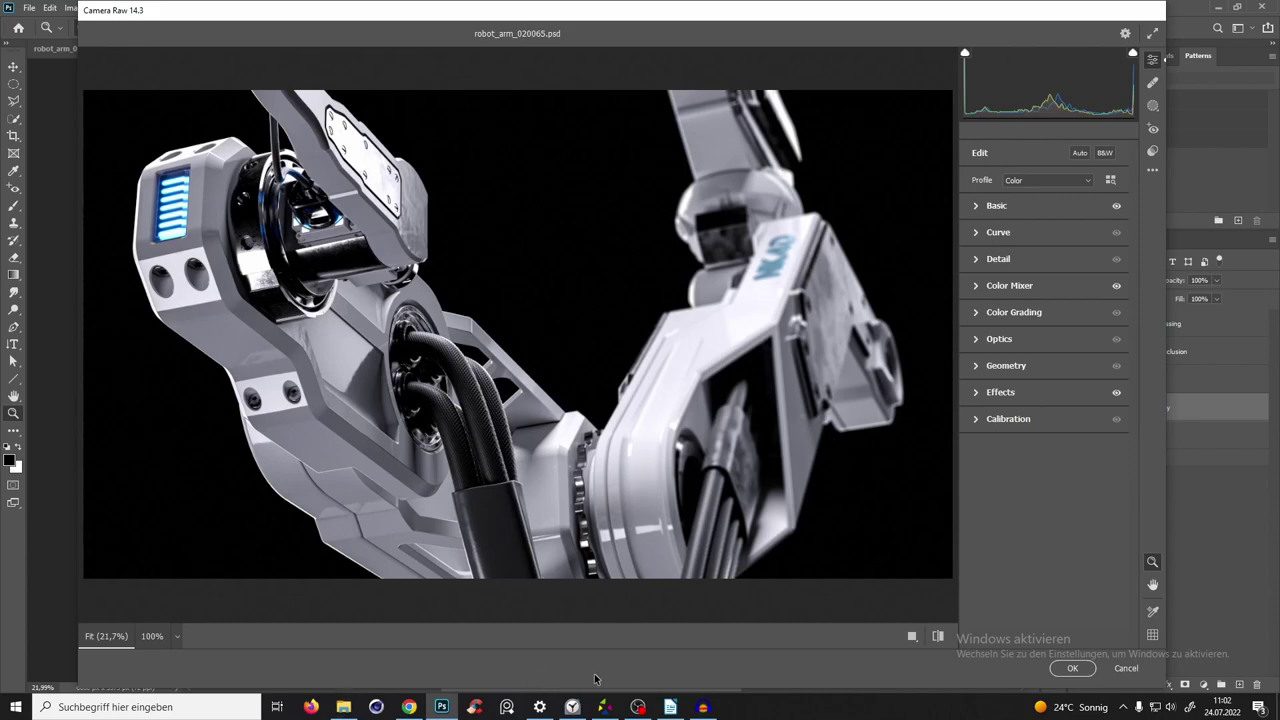
pyautogui.click(638, 707)
pyautogui.click(639, 707)
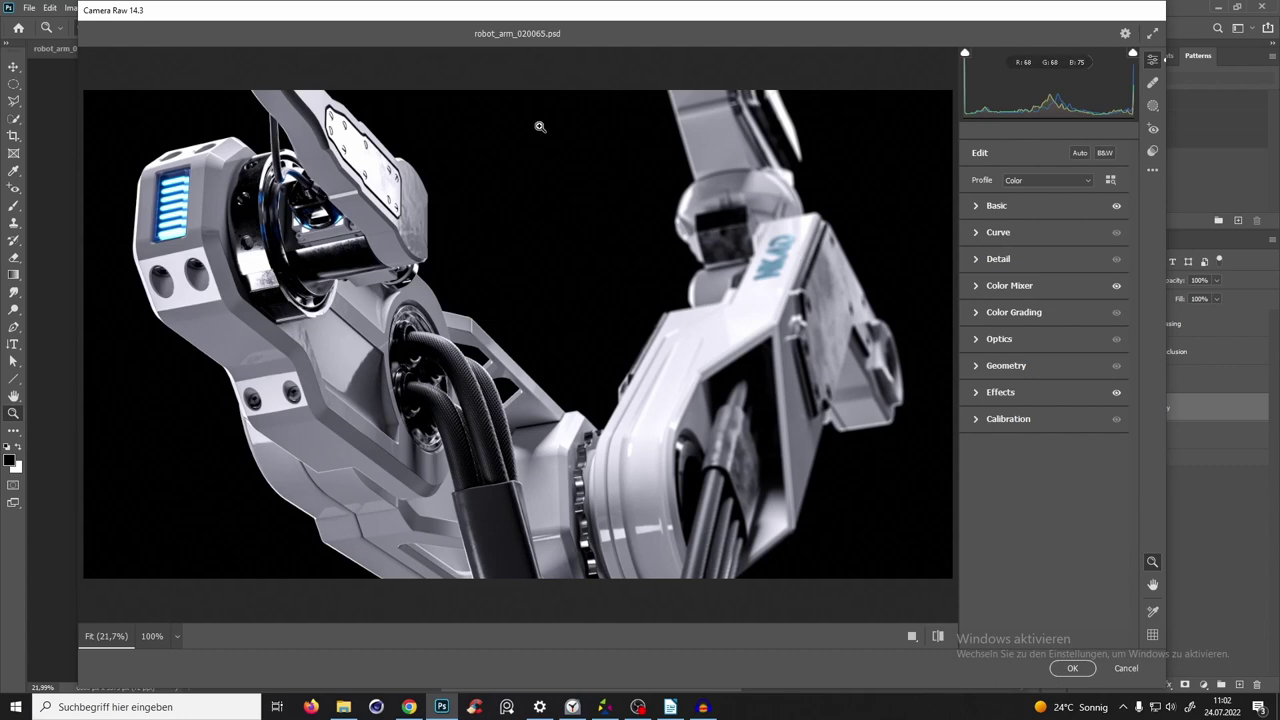
# Add a linear gradient mask over the rear arm with exposure -1.50, highlights -25, shadows -10 and whites -10.
pyautogui.click(1152, 105)
pyautogui.click(1009, 262)
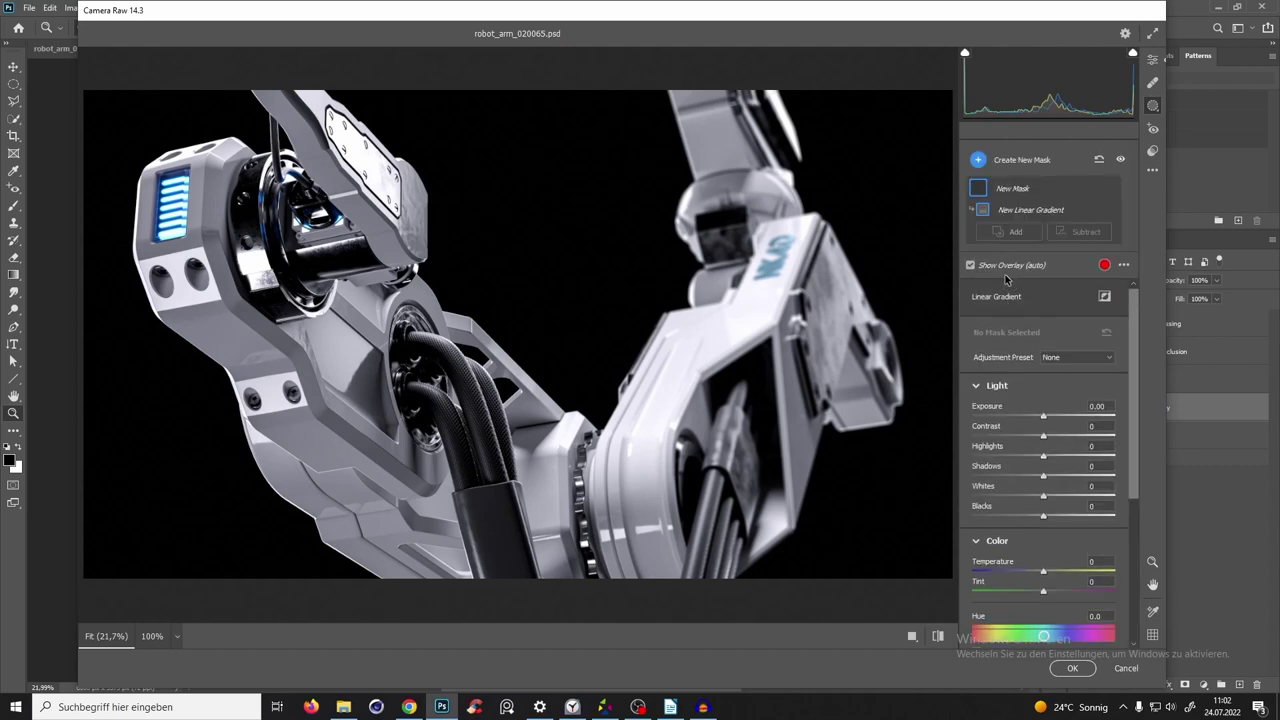
pyautogui.moveTo(778, 117); pyautogui.dragTo(425, 260)
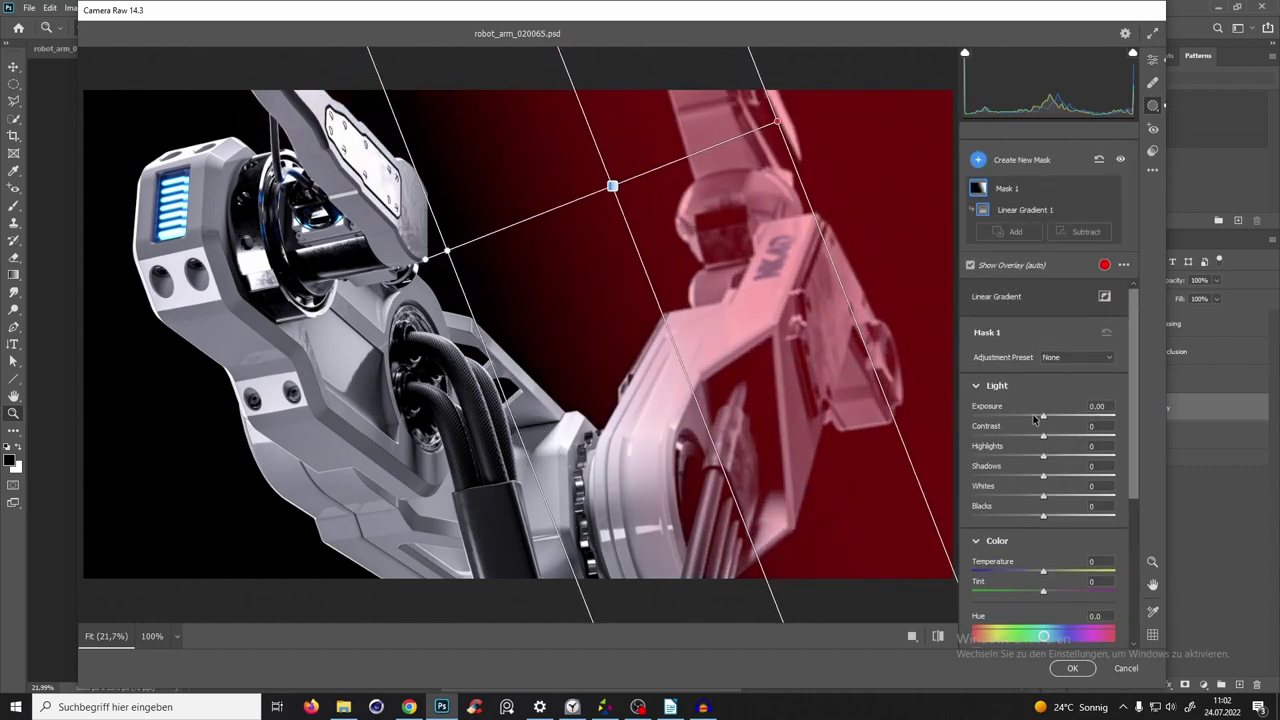
pyautogui.moveTo(1043, 417); pyautogui.dragTo(1037, 500)
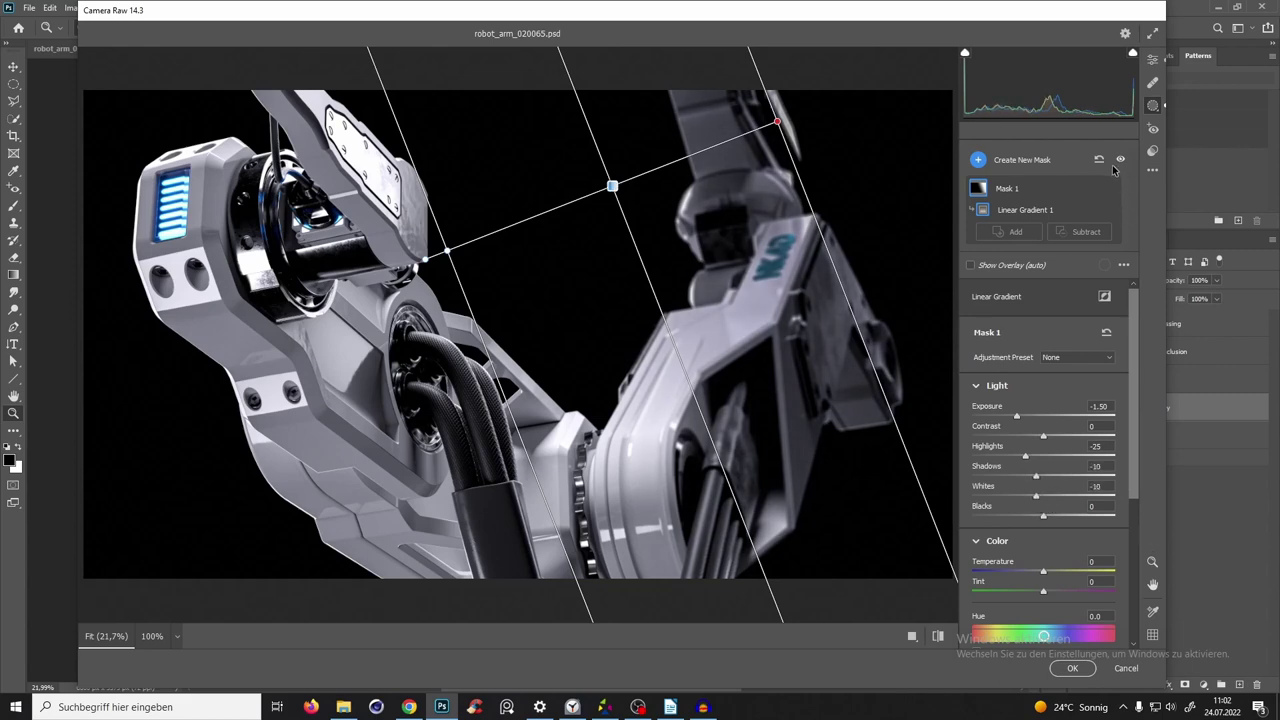
# Compare the full image with the mask adjustments hidden and shown.
pyautogui.press('z')
pyautogui.keyDown('alt'); pyautogui.click(738, 296); pyautogui.keyUp('alt')
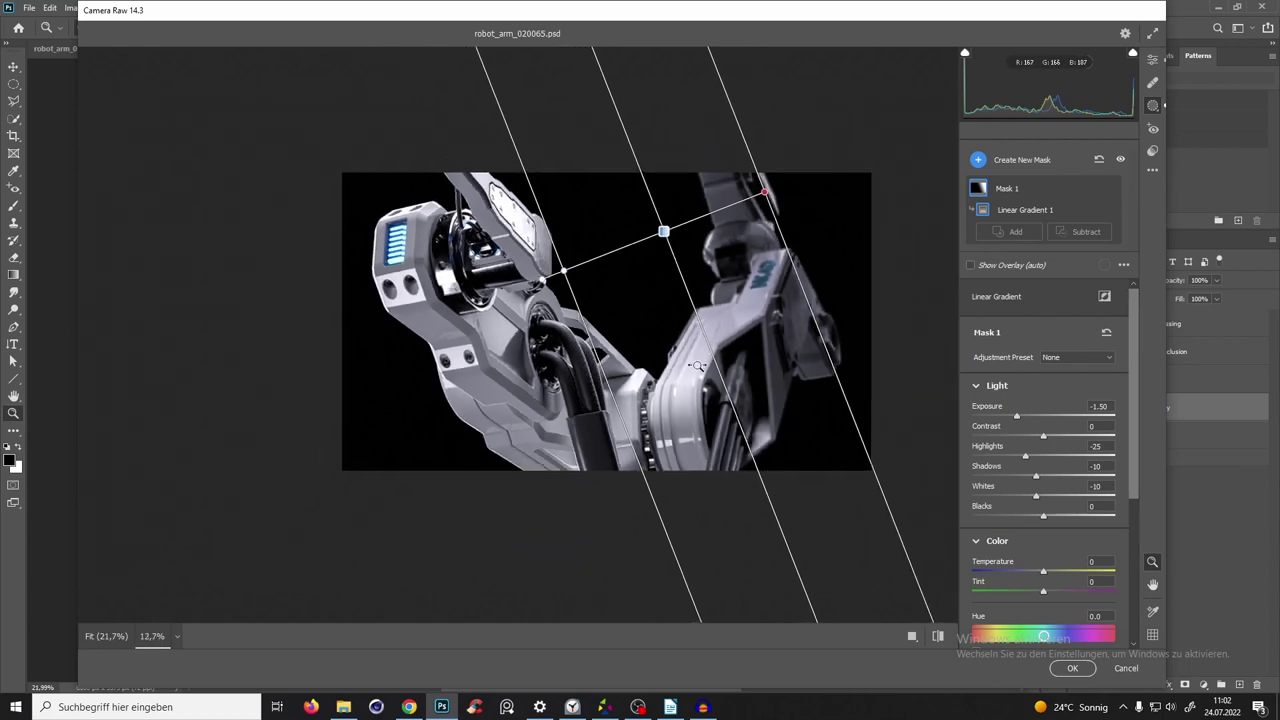
pyautogui.keyDown('alt'); pyautogui.click(698, 366); pyautogui.keyUp('alt')
pyautogui.click(698, 366)
pyautogui.click(1120, 162)
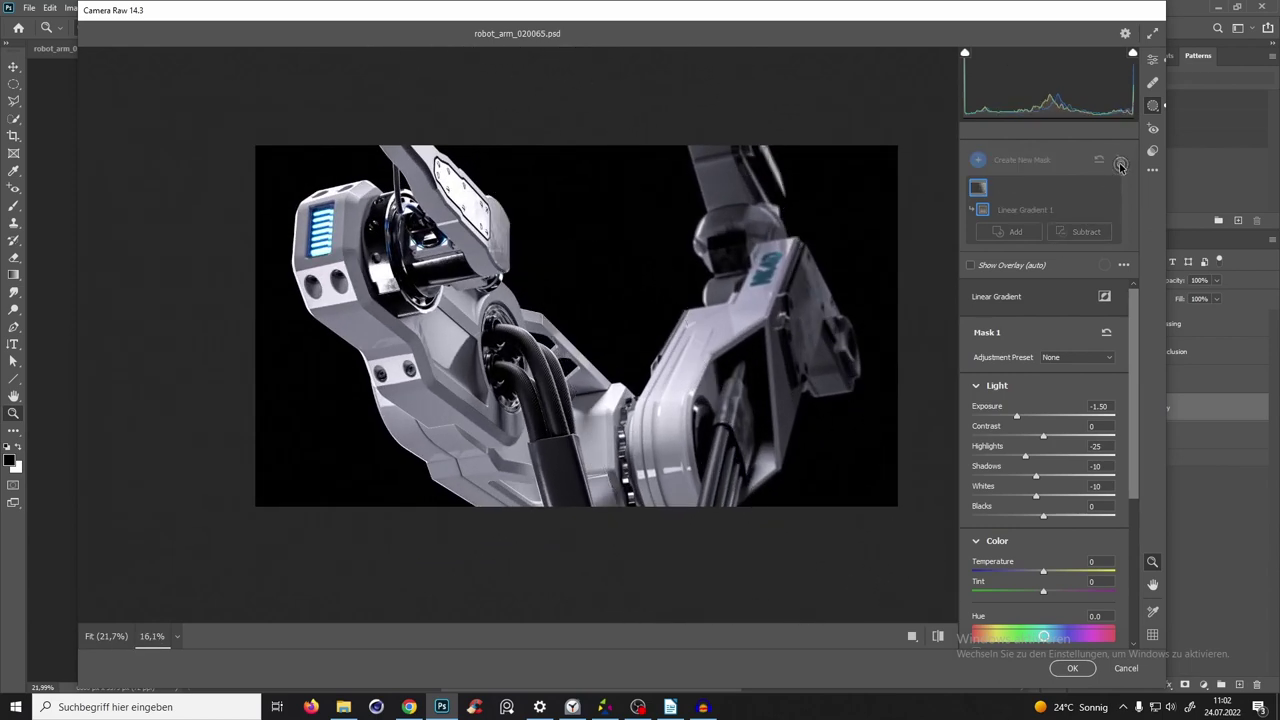
pyautogui.click(1120, 162)
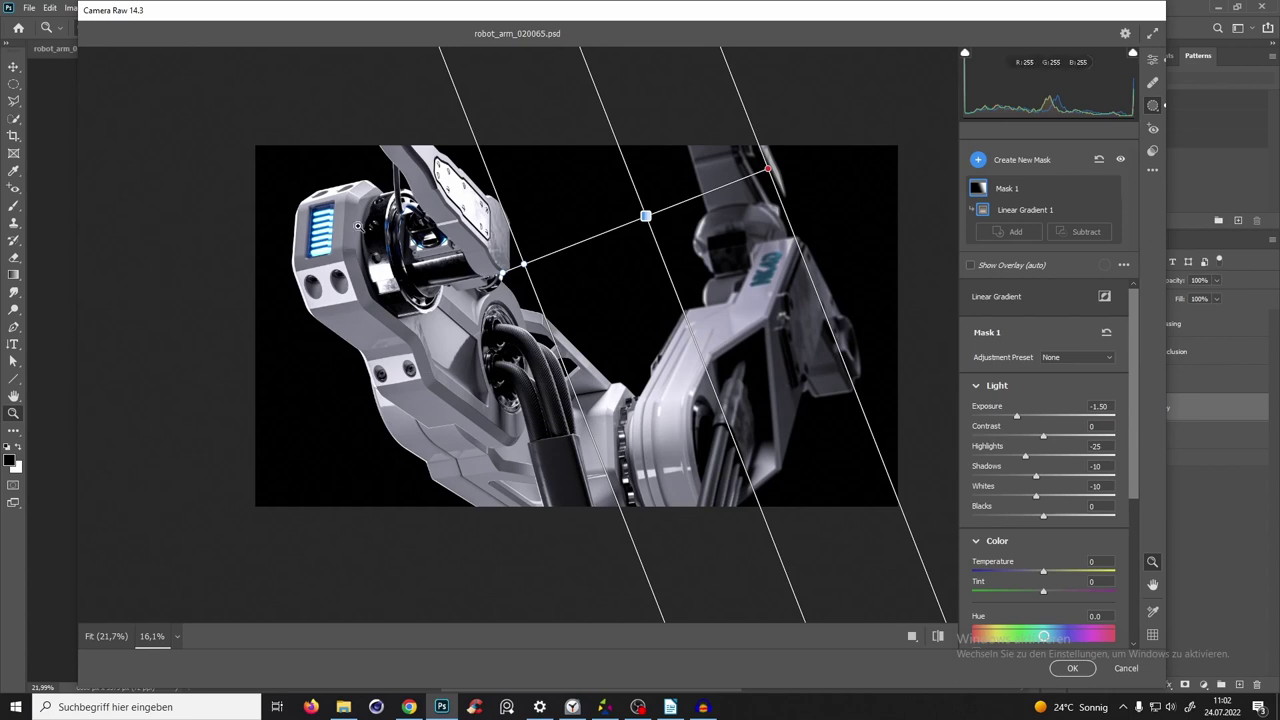
# Move the linear gradient mask lower and rotate it slightly to adjust the darkening of the rear arm.
pyautogui.scroll(2, 655, 220)
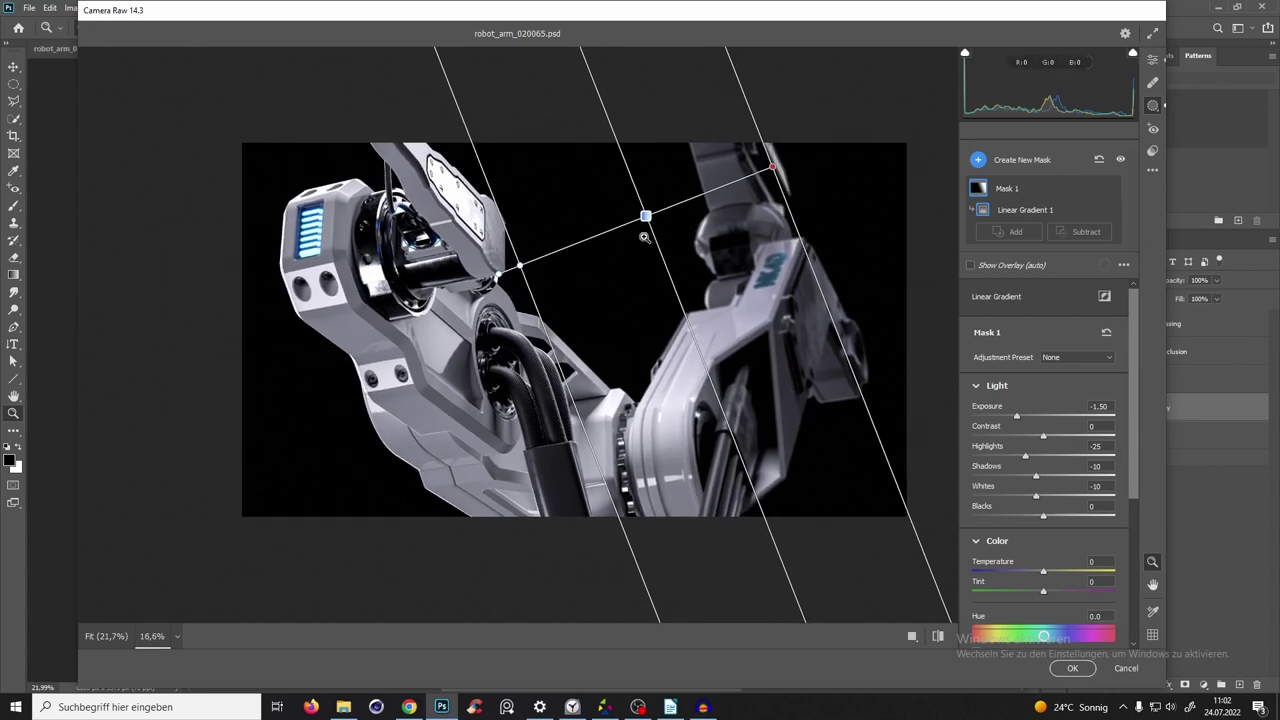
pyautogui.moveTo(646, 216); pyautogui.dragTo(654, 292)
pyautogui.moveTo(503, 354)
pyautogui.mouseDown()
pyautogui.moveTo(480, 318)
pyautogui.moveTo(500, 336)
pyautogui.mouseUp()
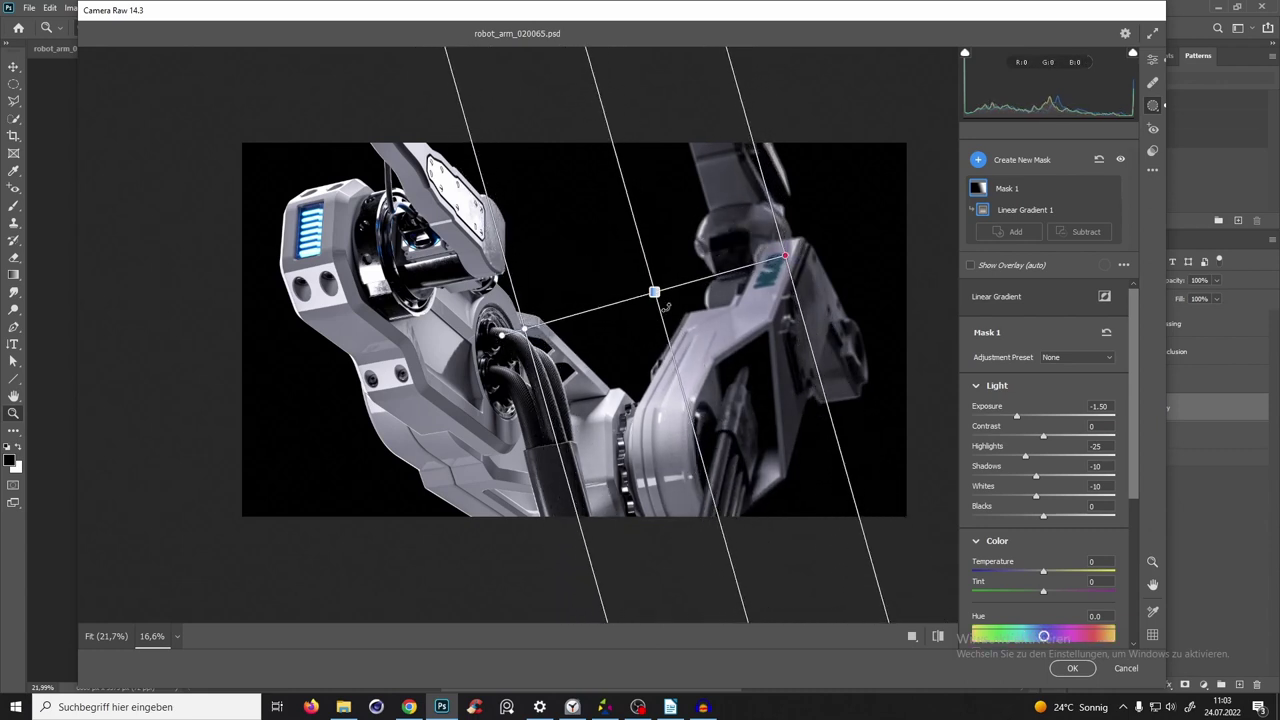
pyautogui.moveTo(651, 300); pyautogui.dragTo(643, 310)
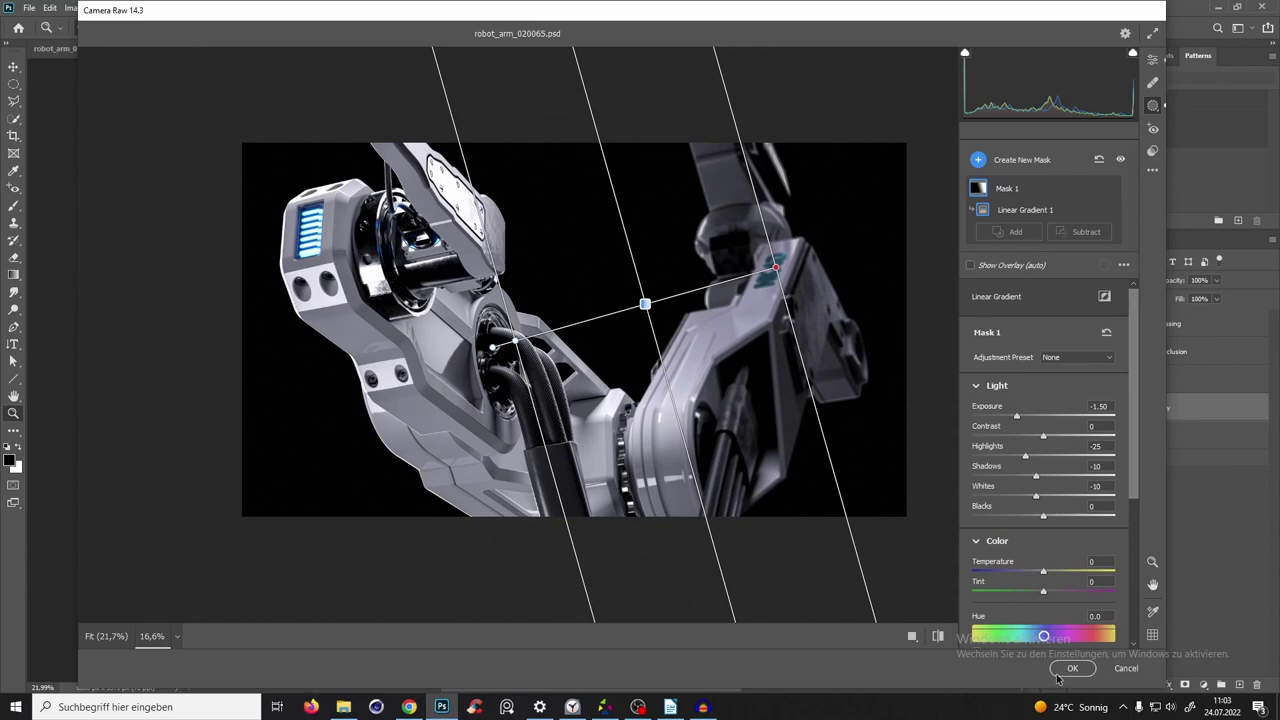
# Brush a new mask over the front arm with exposure +0.20, contrast +7 and highlights +4, and apply the Camera Raw filter.
pyautogui.click(1010, 162)
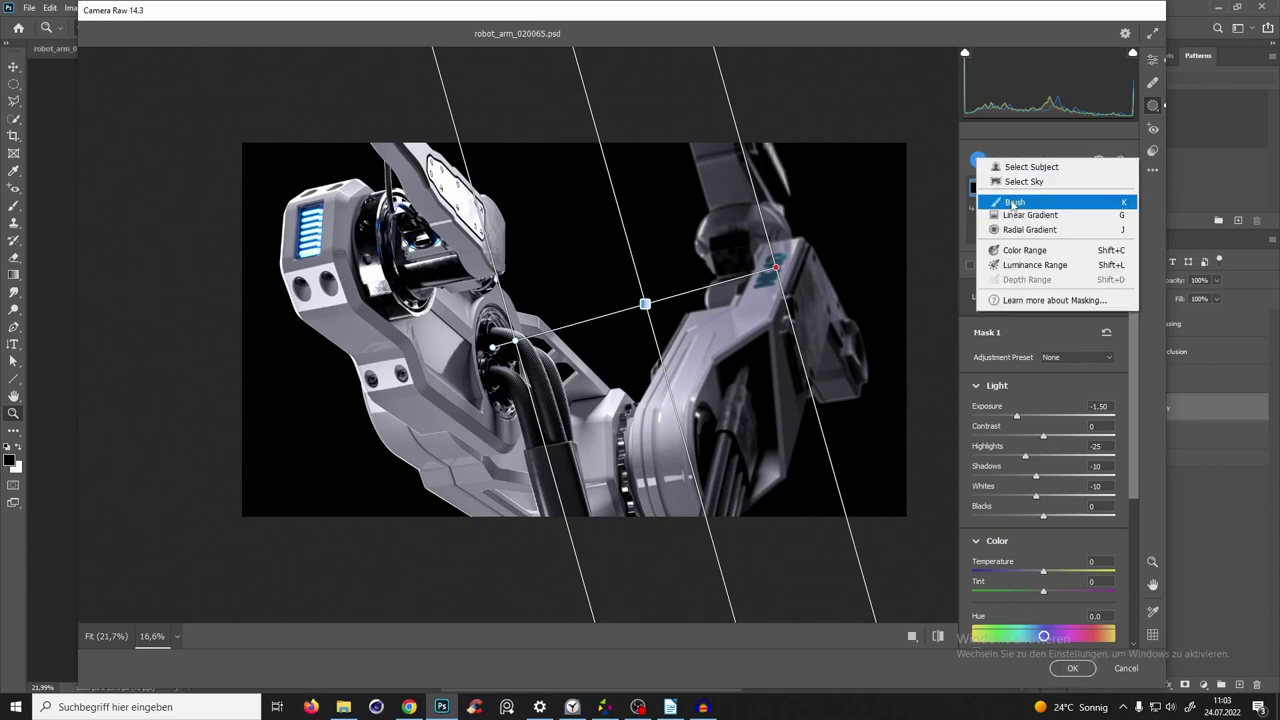
pyautogui.click(1000, 199)
pyautogui.moveTo(341, 255)
pyautogui.mouseDown()
pyautogui.moveTo(373, 255)
pyautogui.moveTo(353, 205)
pyautogui.moveTo(383, 300)
pyautogui.moveTo(448, 195)
pyautogui.moveTo(416, 360)
pyautogui.moveTo(426, 405)
pyautogui.moveTo(473, 320)
pyautogui.moveTo(495, 440)
pyautogui.mouseUp()
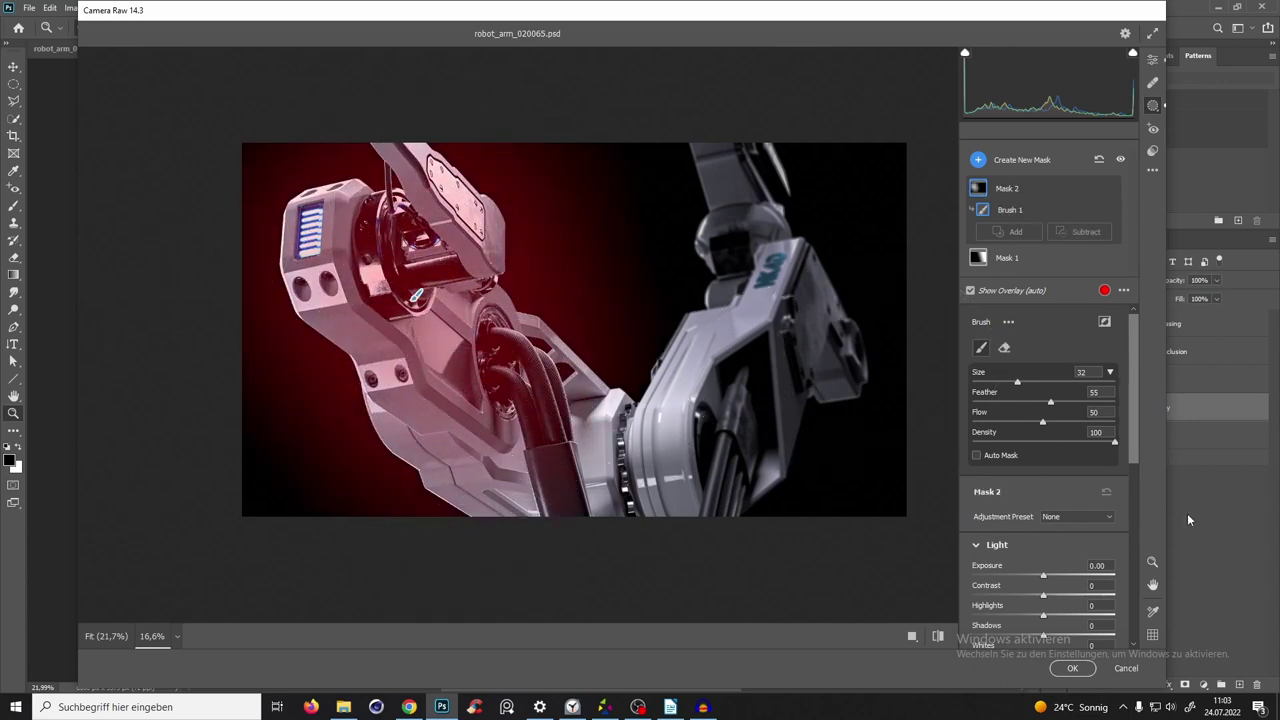
pyautogui.scroll(-2, 1096, 444)
pyautogui.moveTo(1050, 480); pyautogui.dragTo(1033, 527)
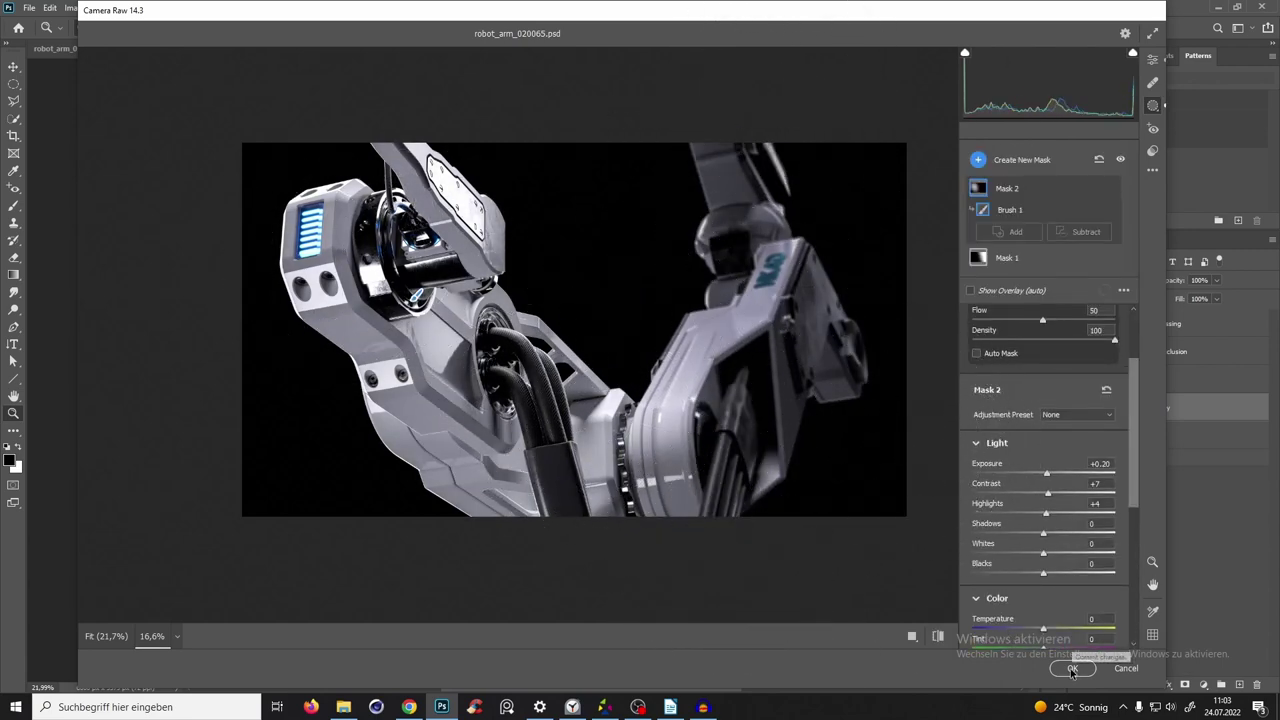
pyautogui.click(1073, 675)
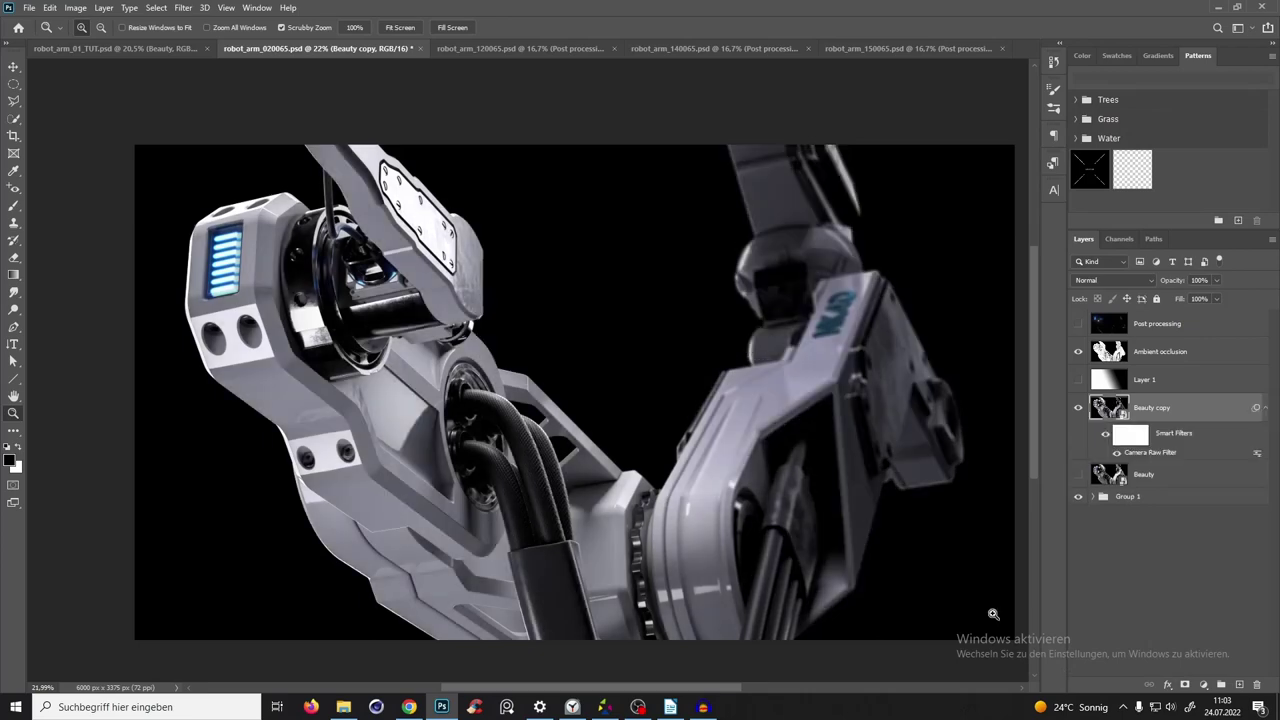
# Examine the graded arm up close and compare it with the Ambient occlusion layer hidden and shown.
pyautogui.moveTo(473, 350); pyautogui.dragTo(946, 438)
pyautogui.click(1078, 352)
pyautogui.click(1078, 352)
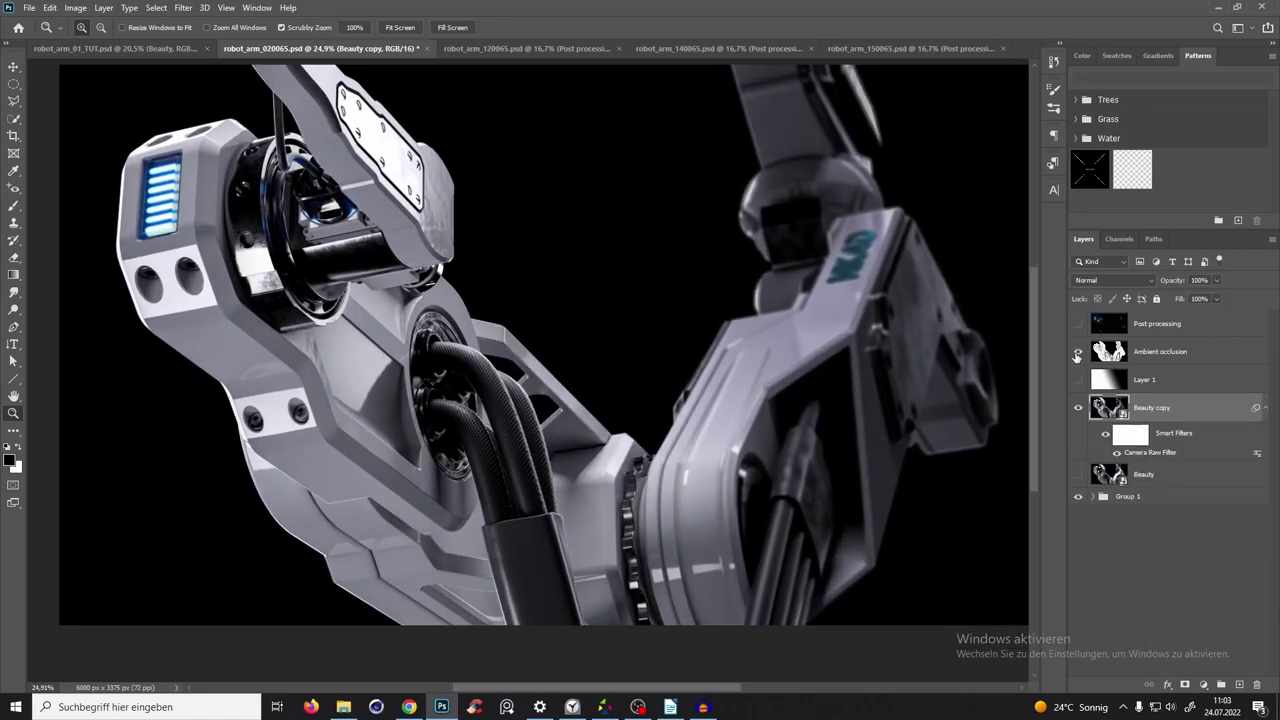
pyautogui.click(1078, 352)
pyautogui.click(1078, 352)
pyautogui.moveTo(623, 366); pyautogui.dragTo(958, 228)
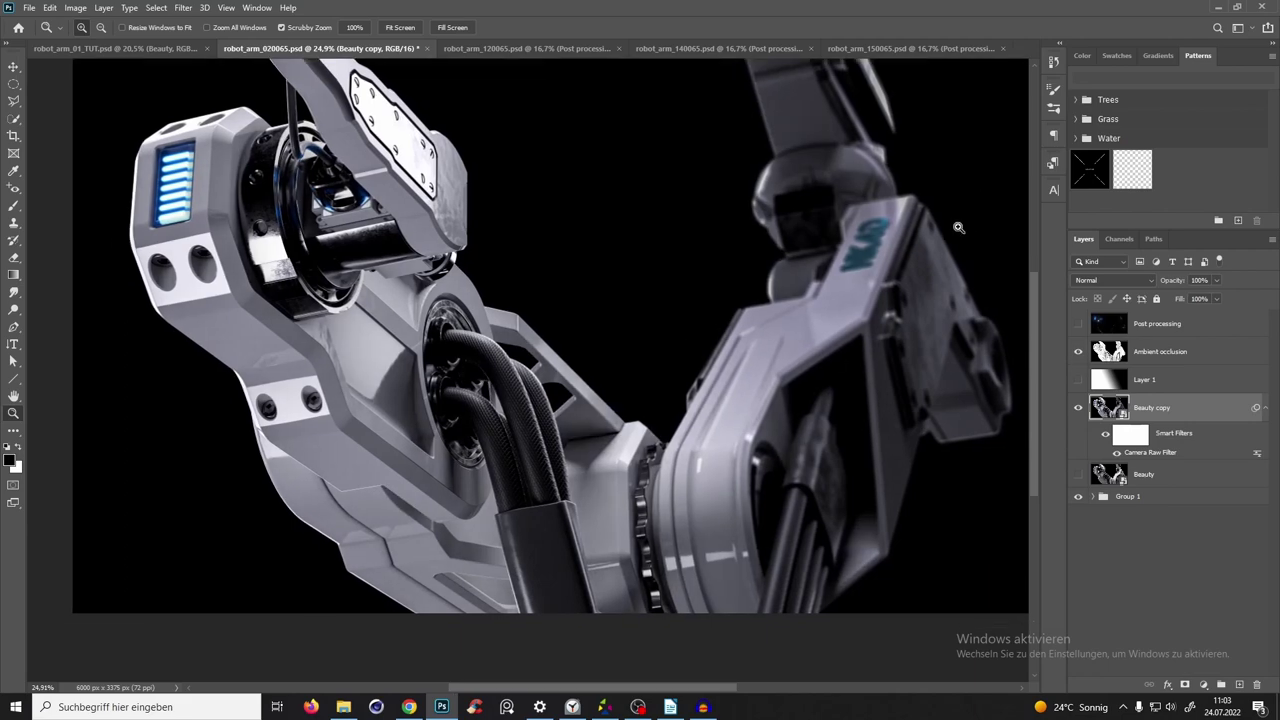
pyautogui.moveTo(939, 293); pyautogui.dragTo(380, 237)
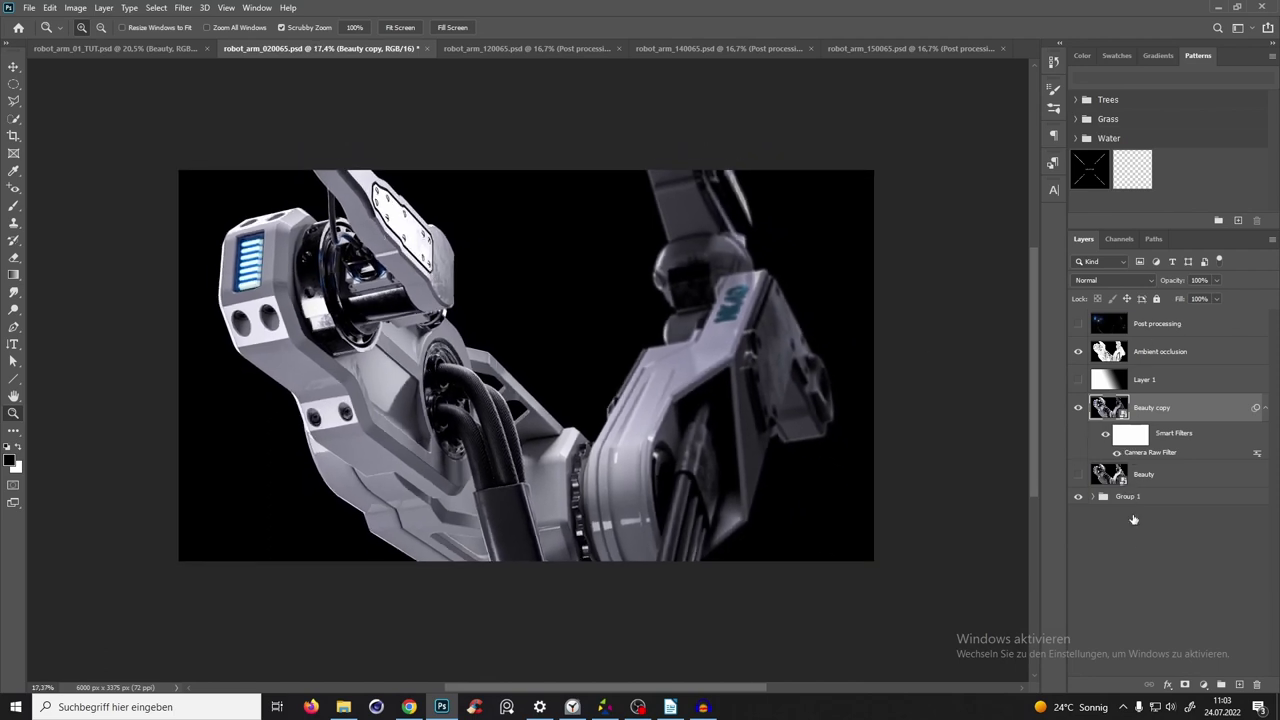
# Select the Ambient occlusion and Beauty copy layers and move them together slightly to the right.
pyautogui.click(1165, 362)
pyautogui.keyDown('ctrl'); pyautogui.click(1165, 425); pyautogui.keyUp('ctrl')
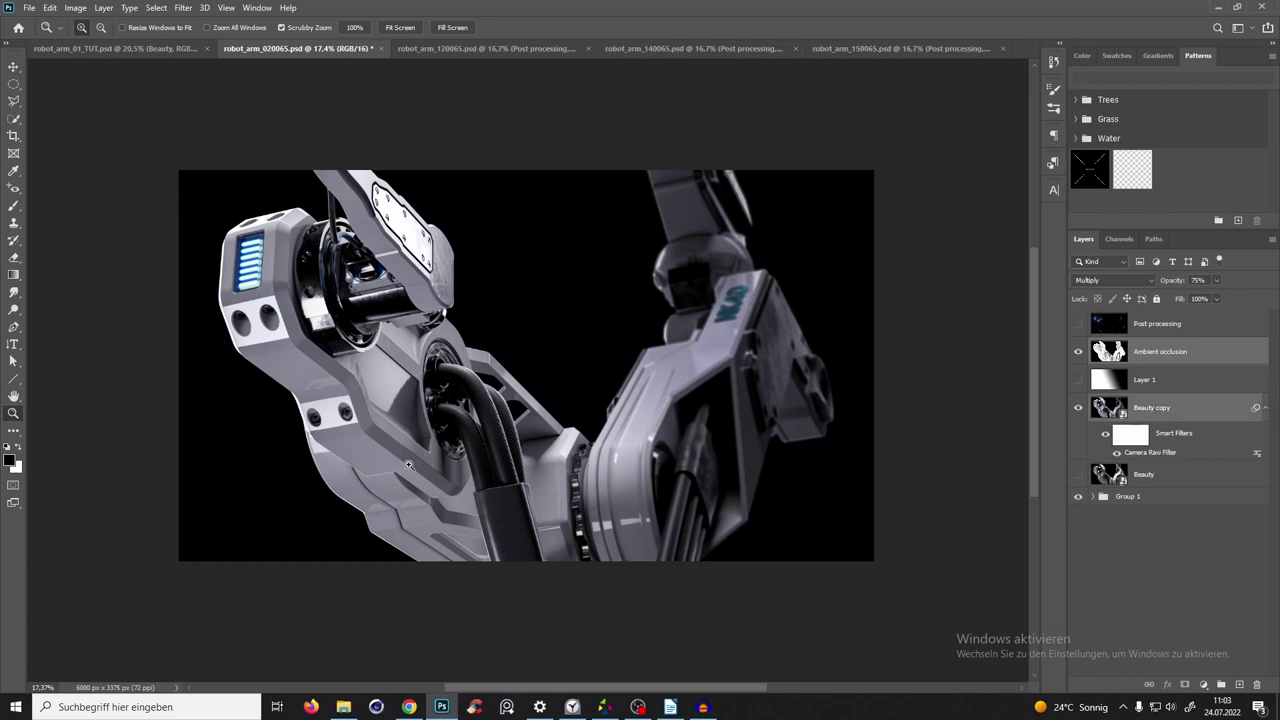
pyautogui.press('v')
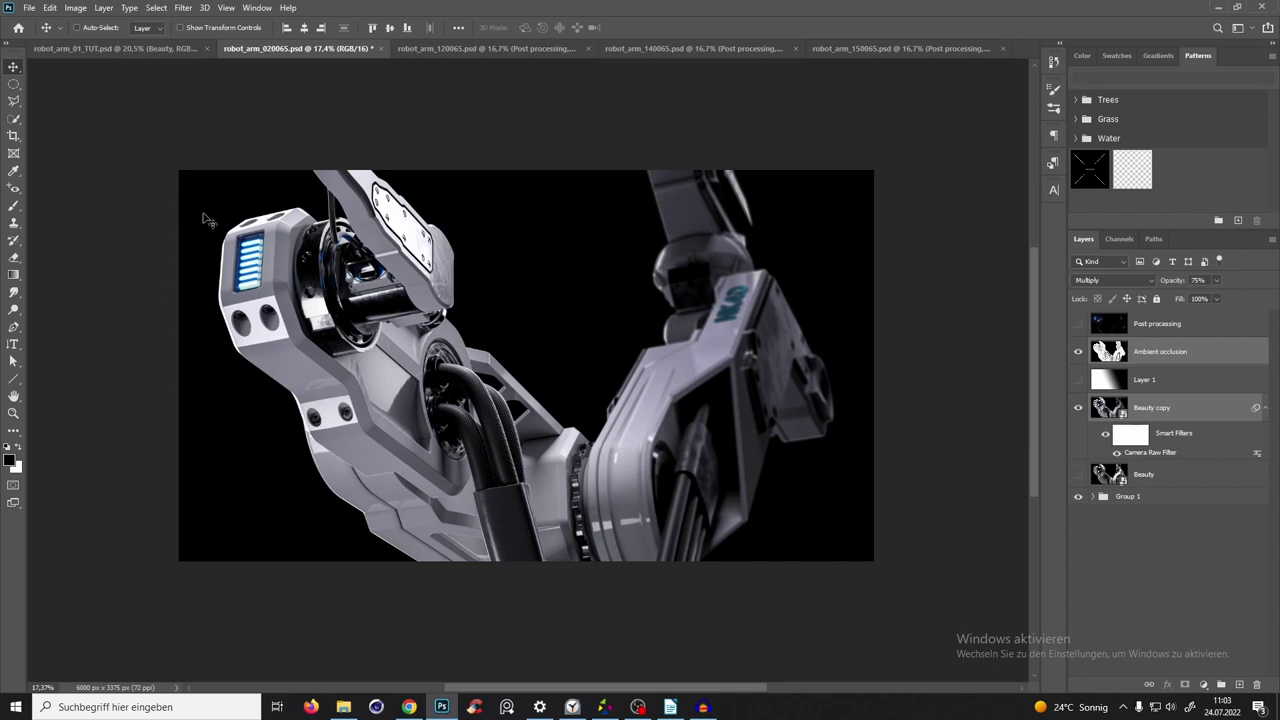
pyautogui.moveTo(398, 375); pyautogui.dragTo(420, 376)
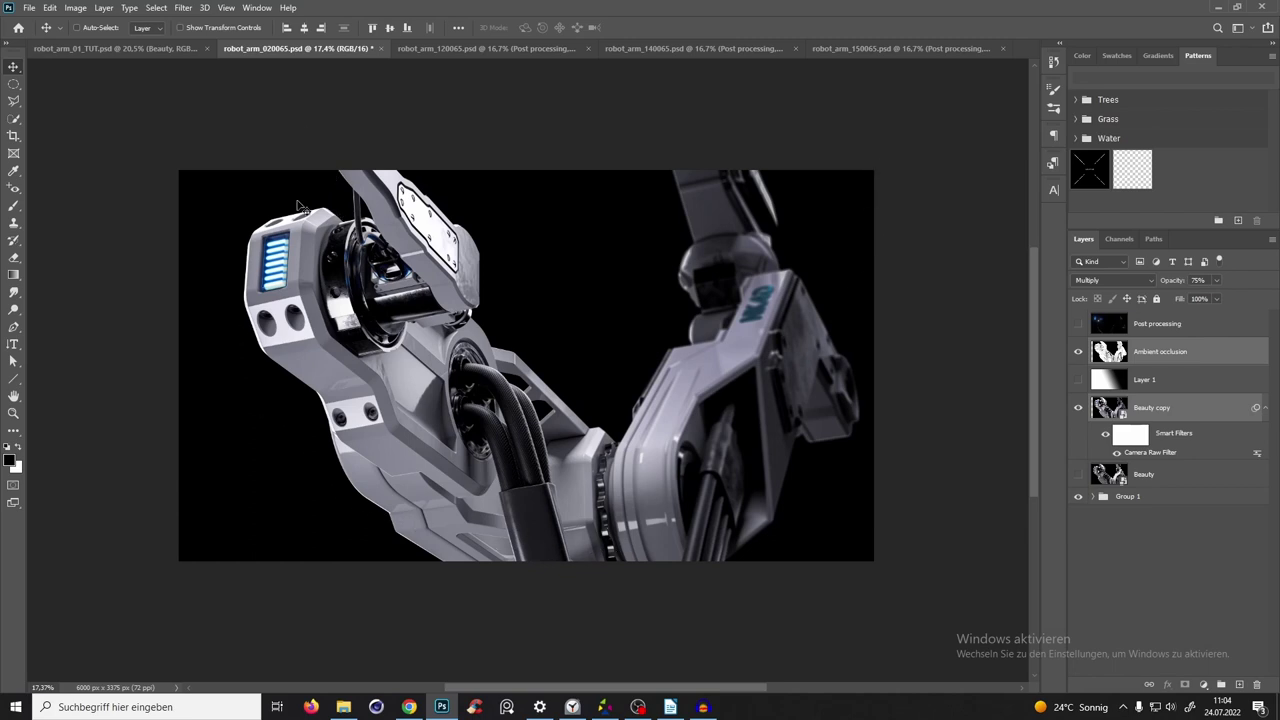
# Place the GoldenRatioPNG2000 image from the desktop into the document and flip it vertically and horizontally.
pyautogui.press('super+d')
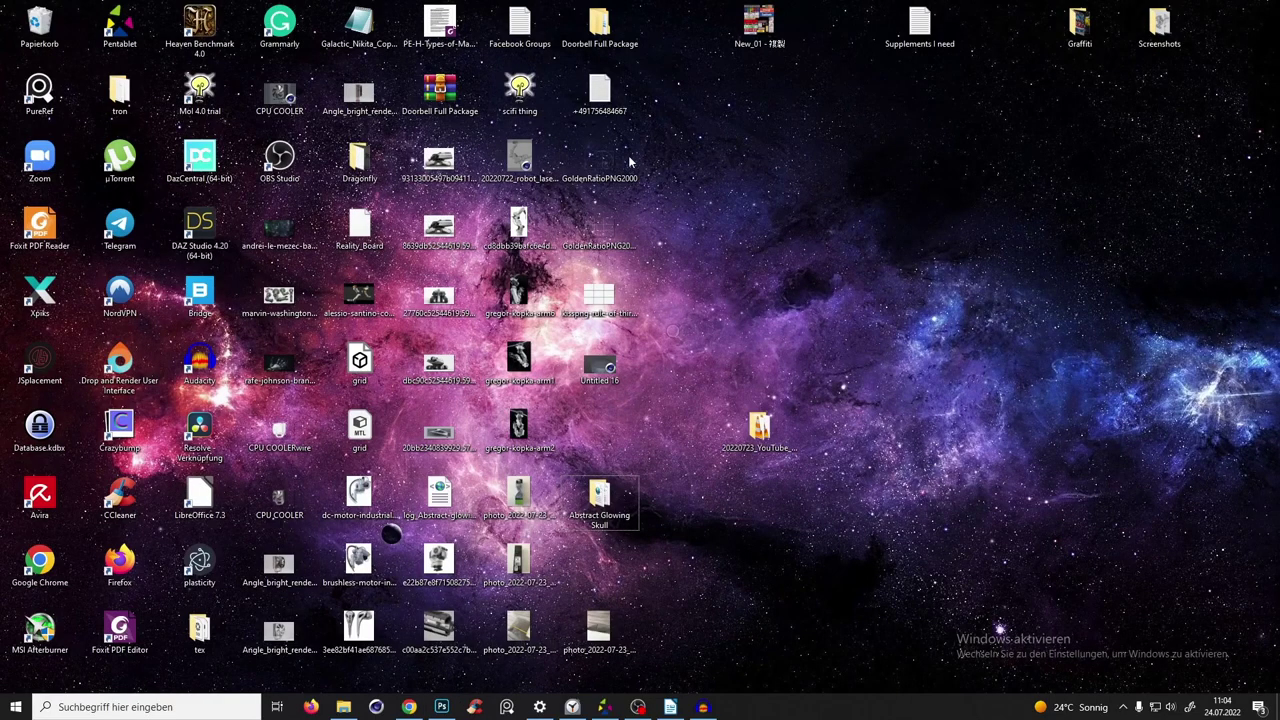
pyautogui.click(443, 706)
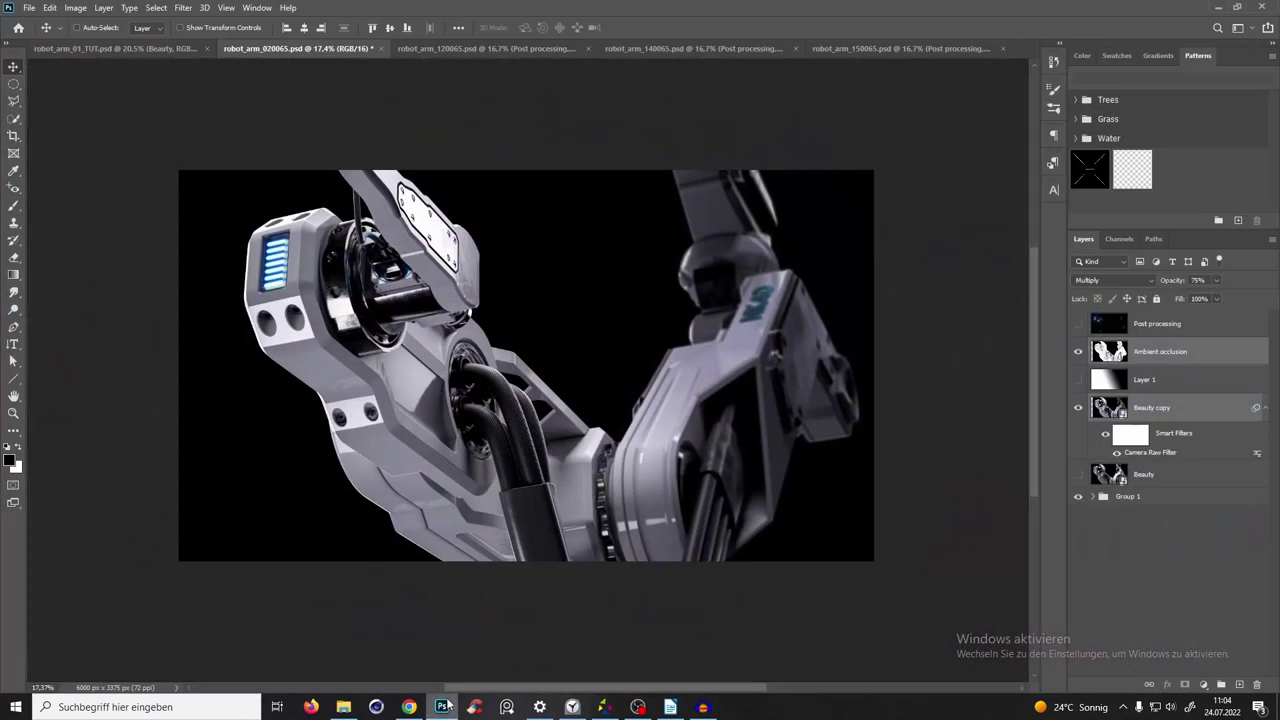
pyautogui.moveTo(447, 706); pyautogui.dragTo(594, 383)
pyautogui.rightClick(598, 346)
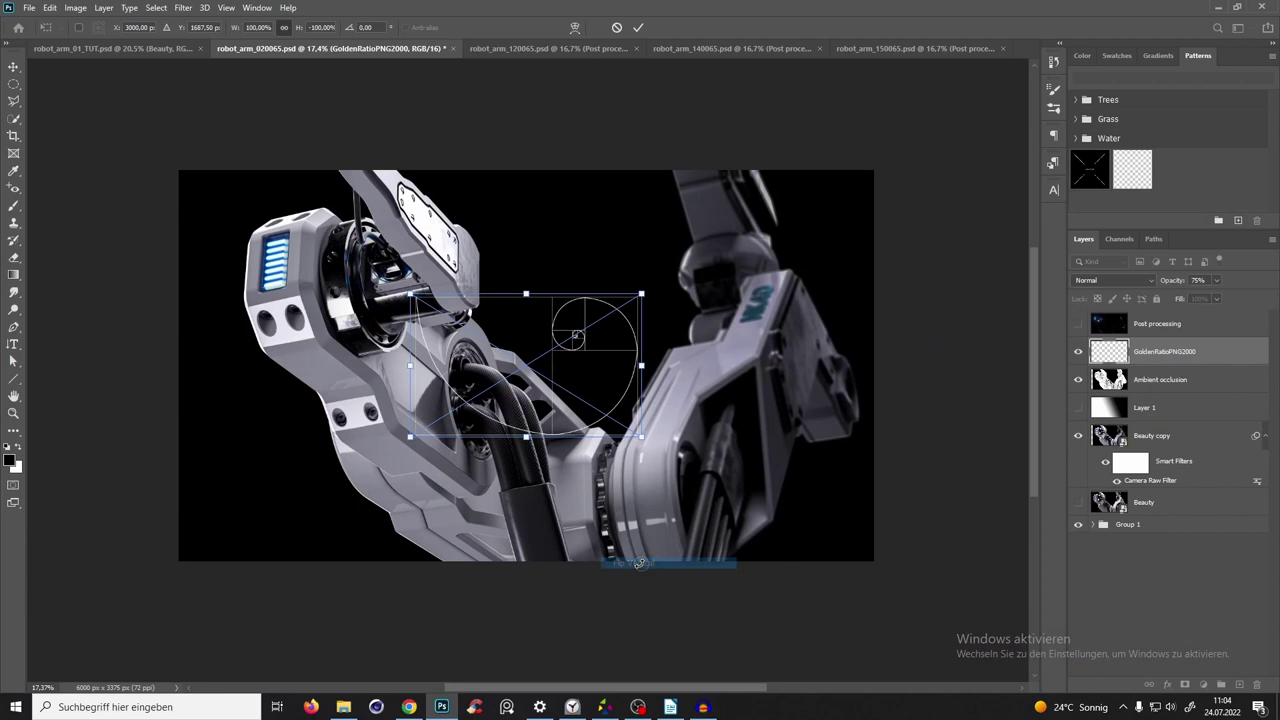
pyautogui.rightClick(597, 398)
pyautogui.click(630, 597)
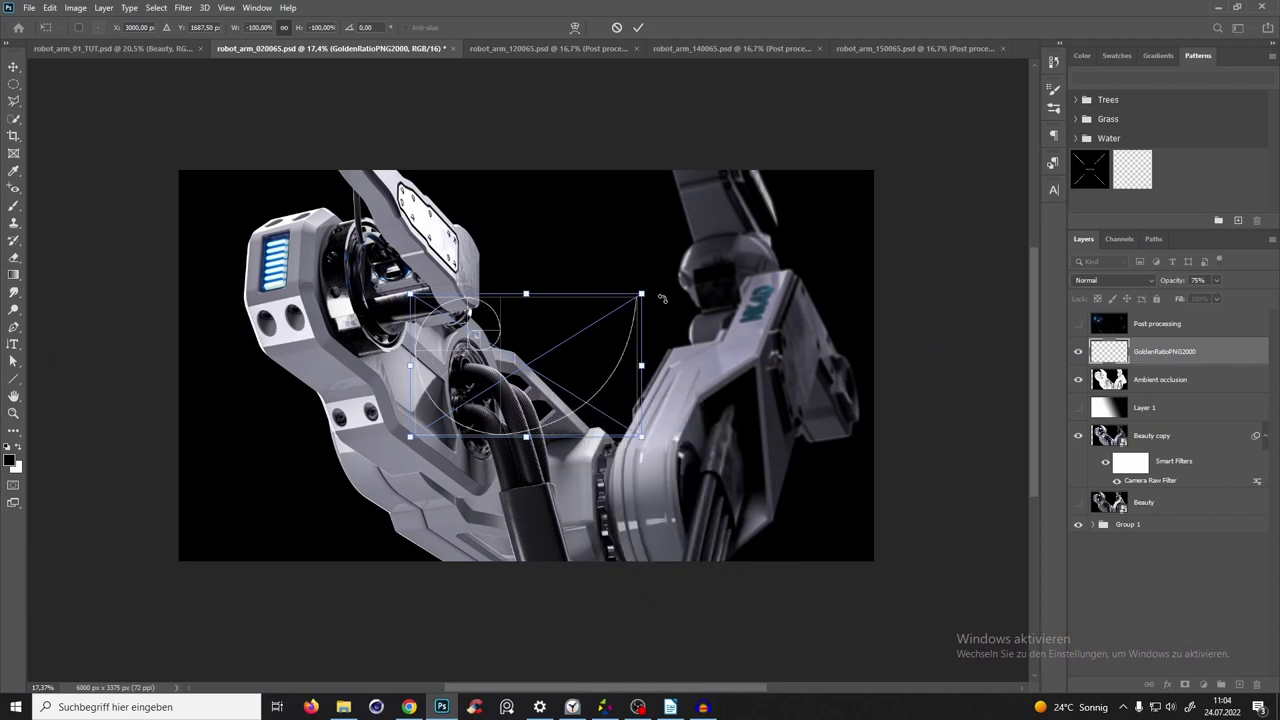
# Scale the golden ratio overlay to about 278%, center it horizontally over the canvas and commit the placement.
pyautogui.moveTo(641, 296); pyautogui.dragTo(873, 171)
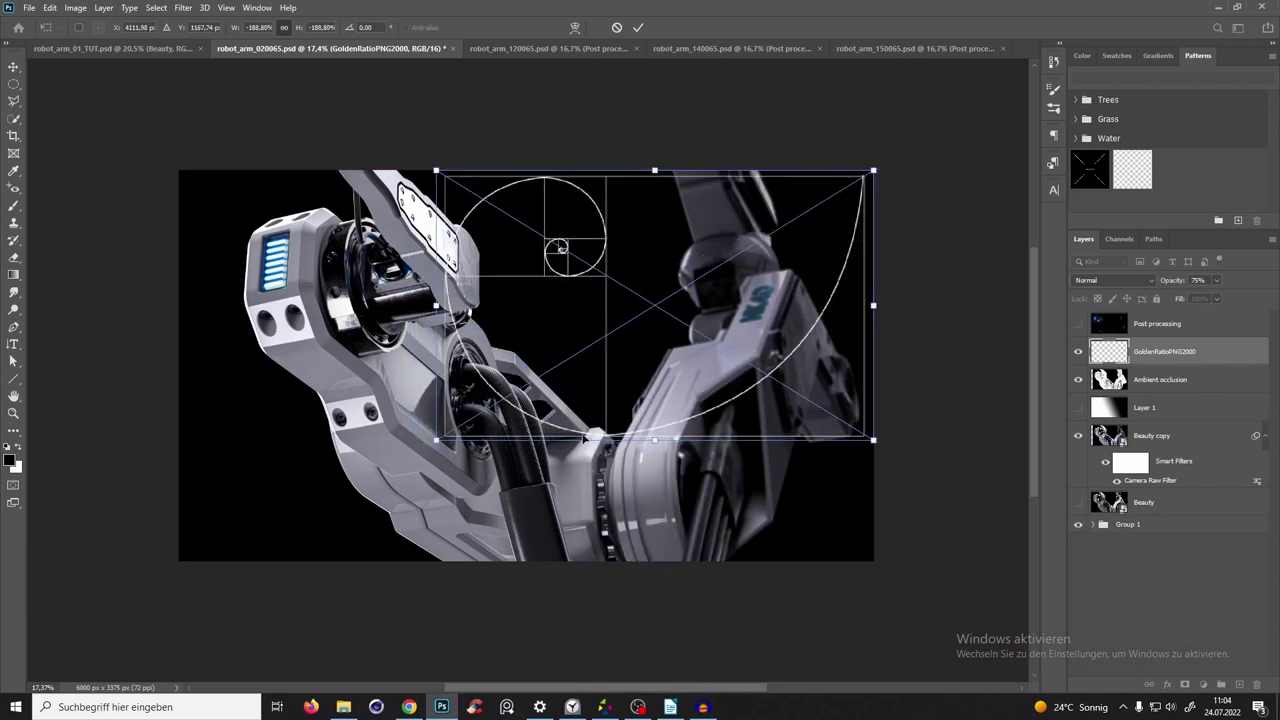
pyautogui.moveTo(438, 441); pyautogui.dragTo(230, 567)
pyautogui.moveTo(518, 423); pyautogui.dragTo(491, 421)
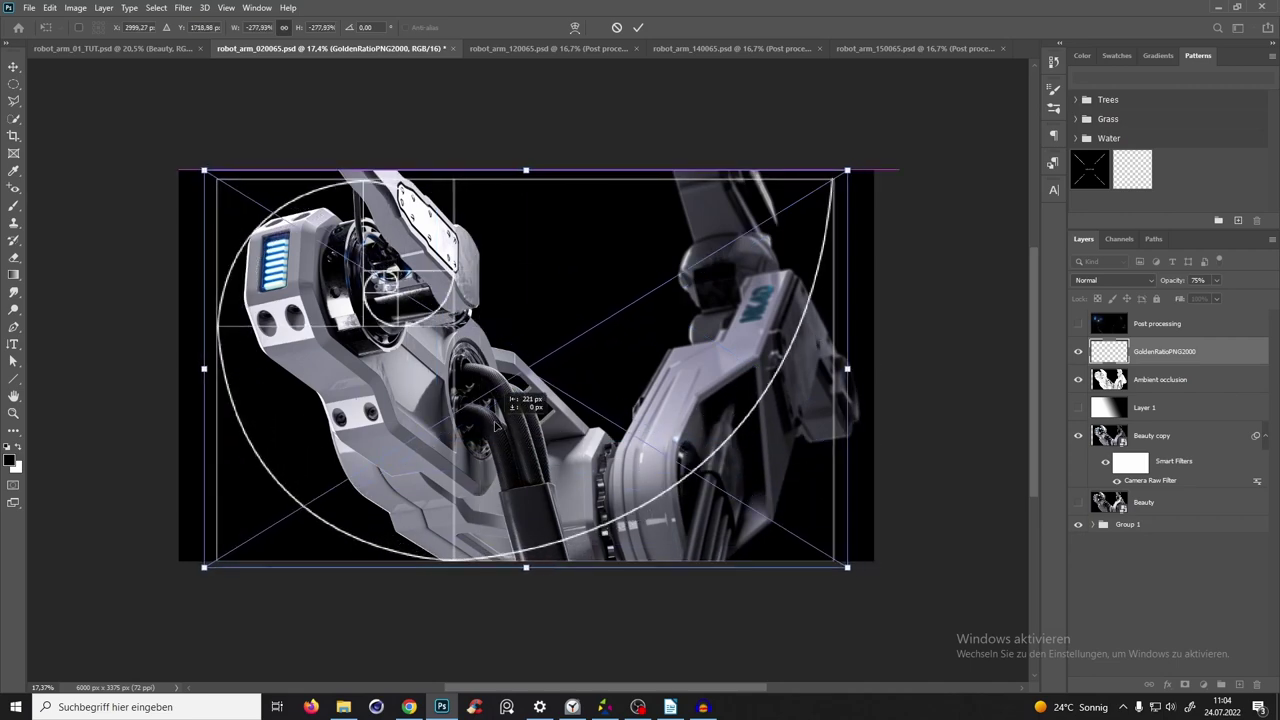
pyautogui.click(638, 27)
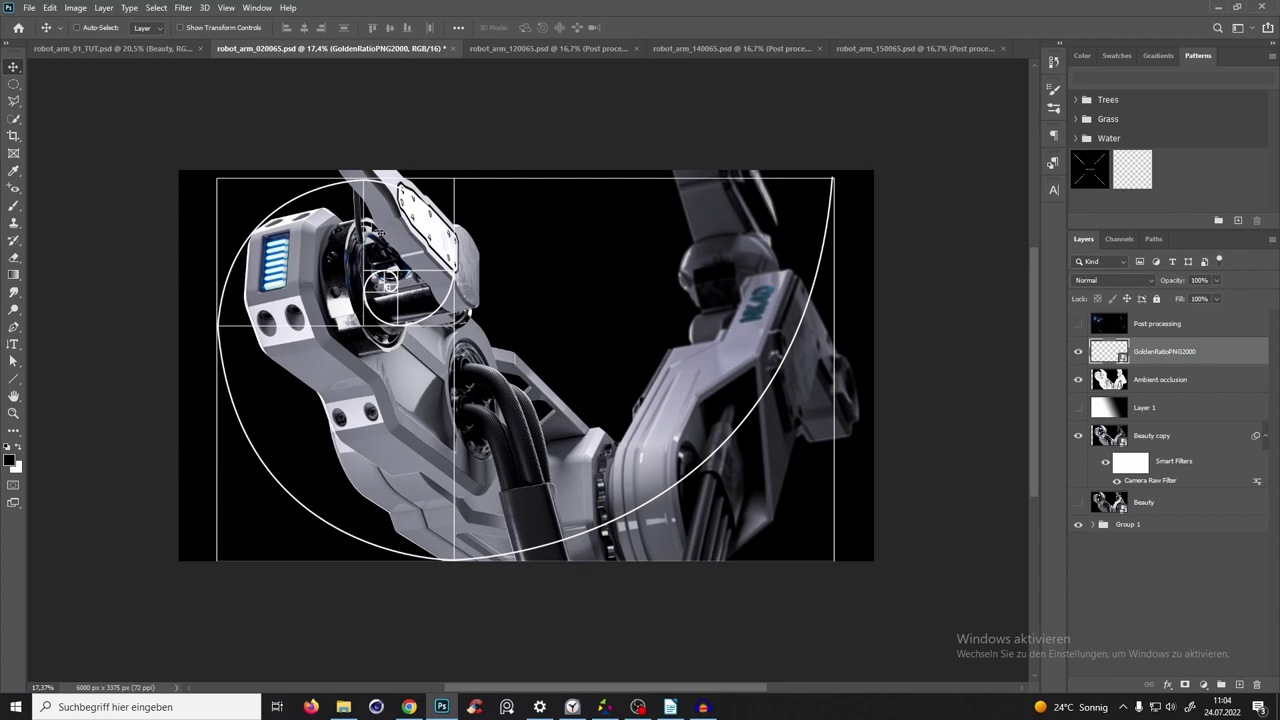
# Hide the GoldenRatioPNG2000 layer and save the document.
pyautogui.click(1078, 353)
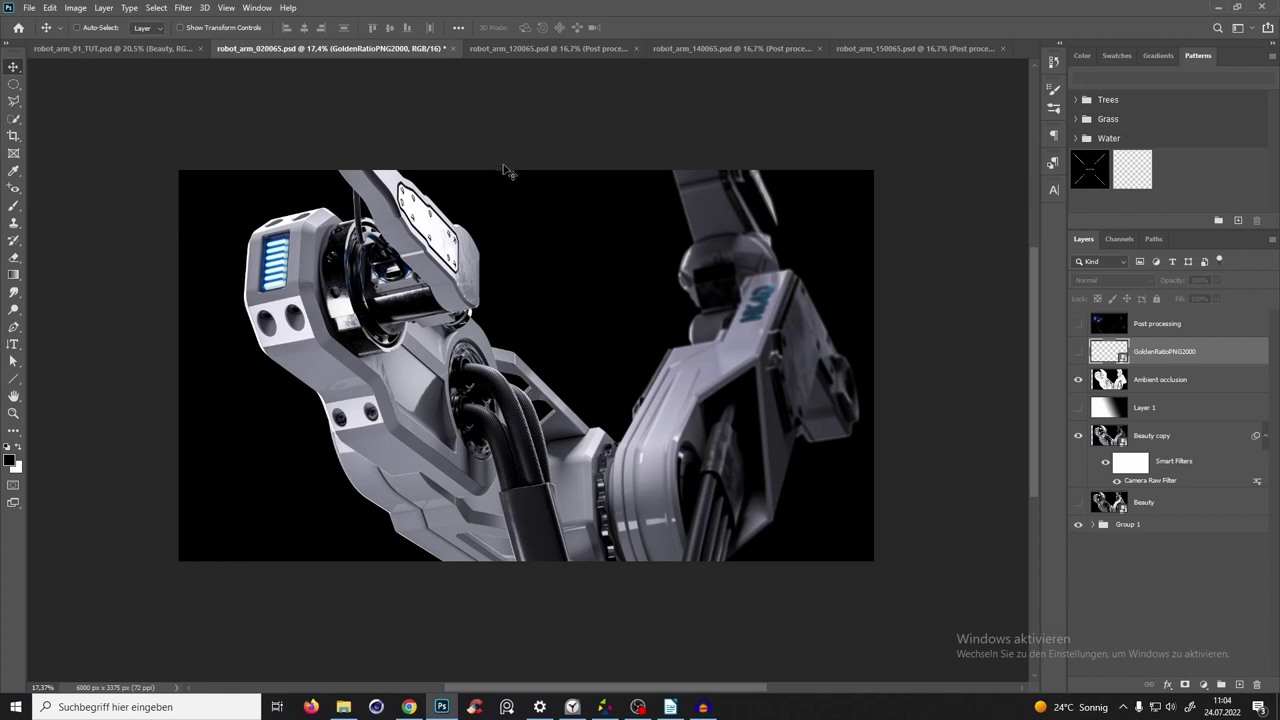
pyautogui.hotkey('ctrl', 's')
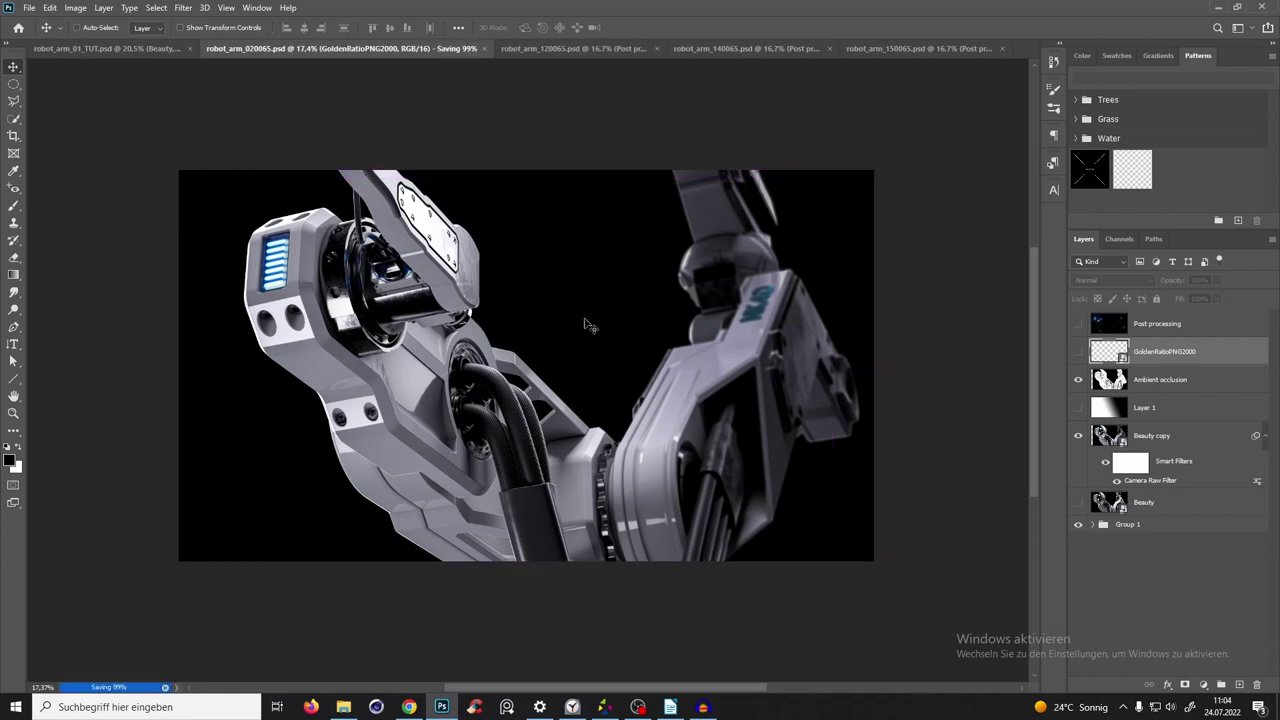
# Switch to robot_arm_120065.psd and show its black Background layer behind the Beauty render.
pyautogui.click(563, 52)
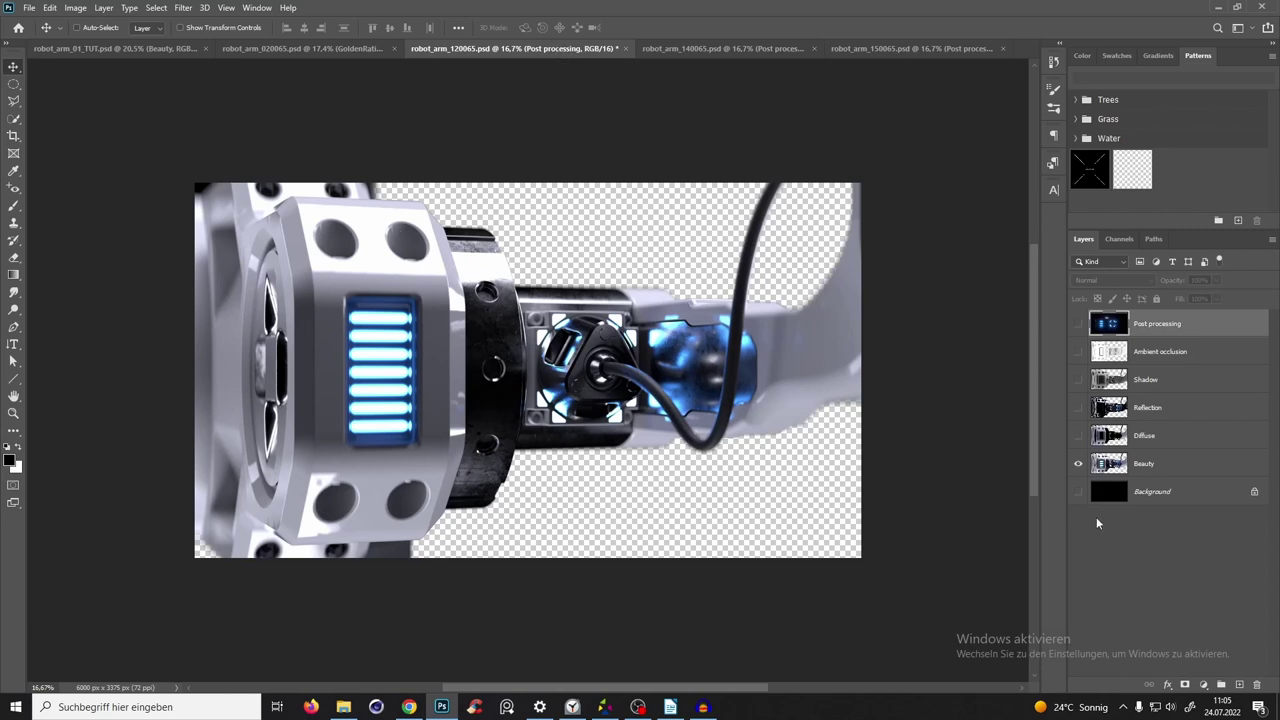
pyautogui.click(1078, 492)
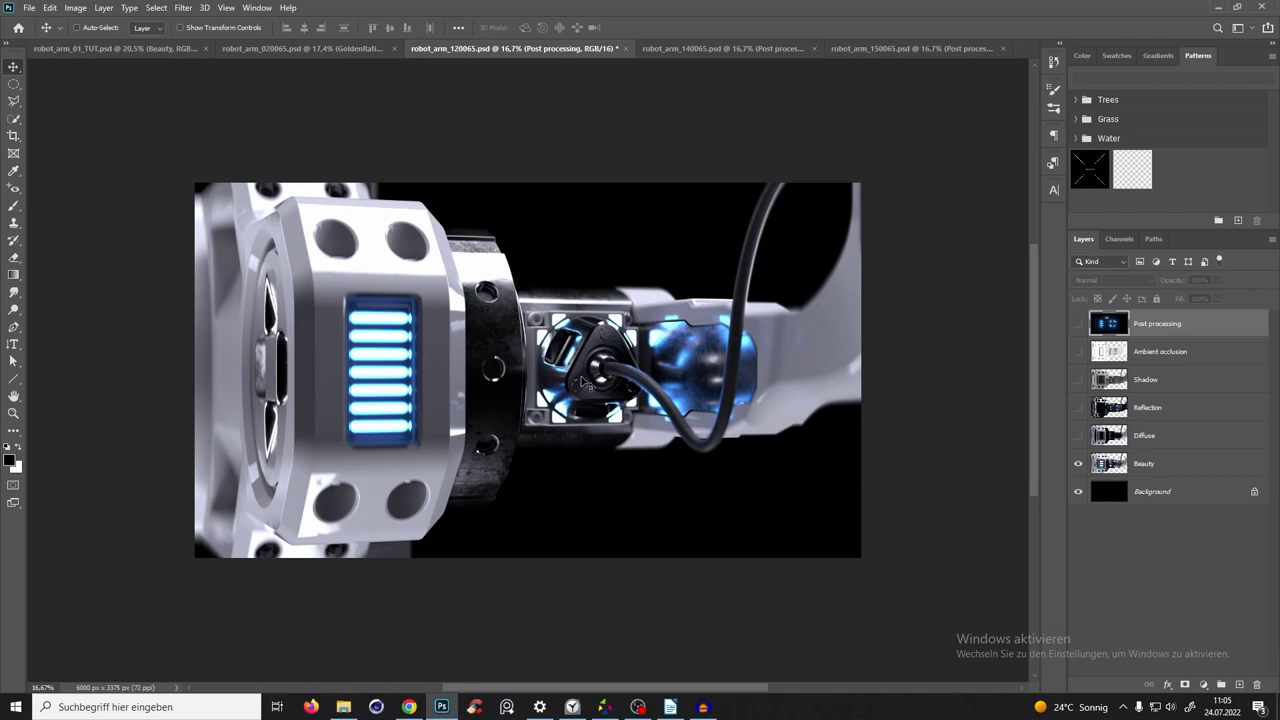
pyautogui.press('z')
pyautogui.click(541, 332)
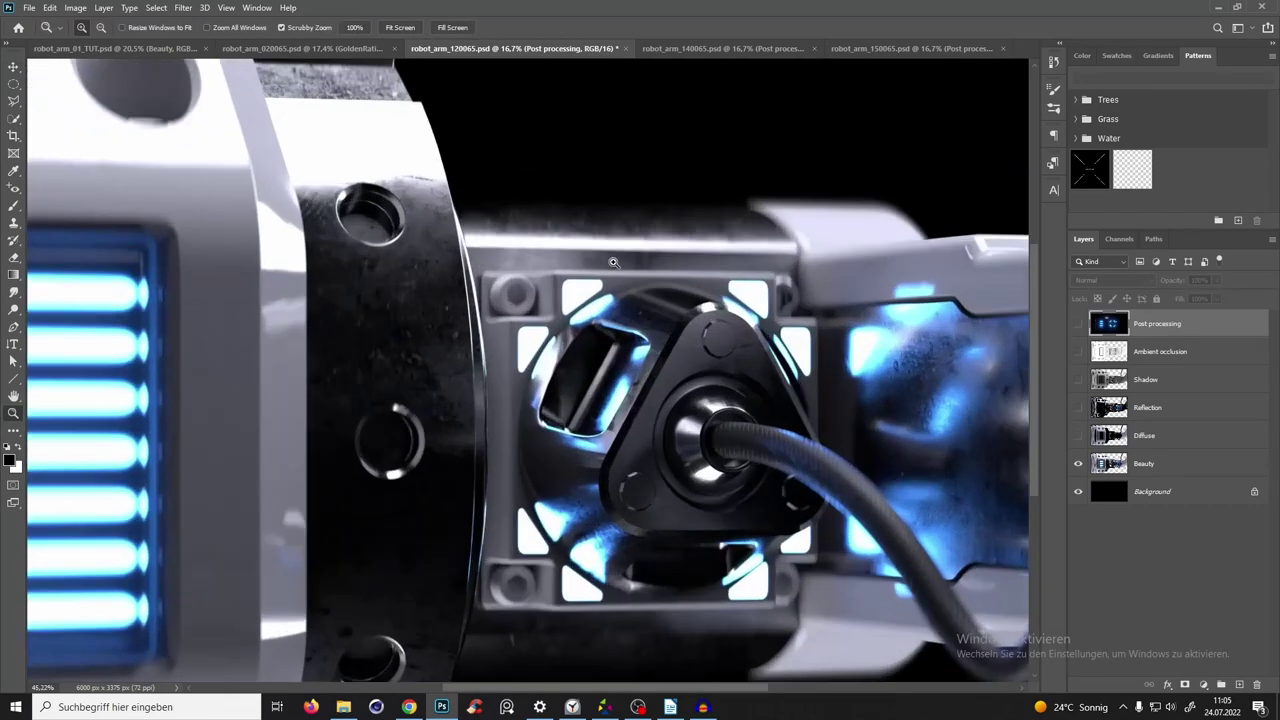
# Examine the robot arm Beauty render's blur and joint details both up close and at full-frame size.
pyautogui.scroll(-5, 545, 338)
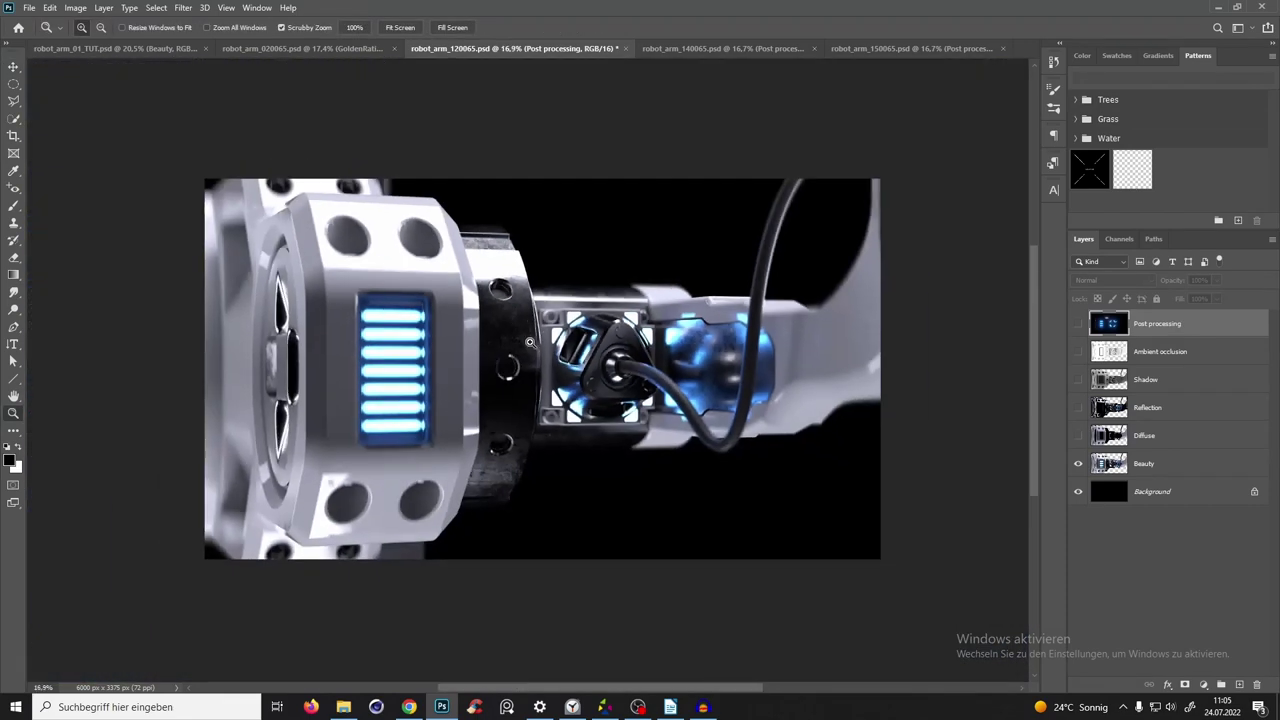
pyautogui.scroll(4, 545, 340)
pyautogui.scroll(-2, 526, 397)
pyautogui.scroll(1, 526, 397)
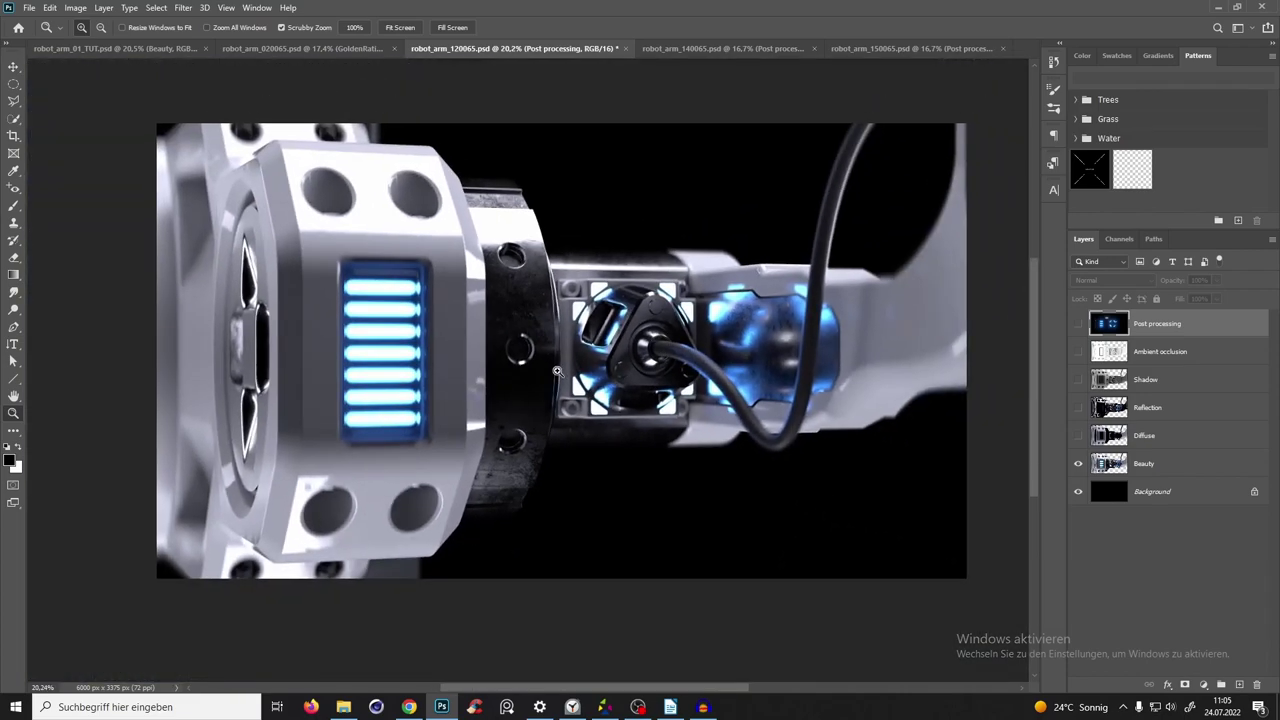
pyautogui.scroll(4, 510, 350)
pyautogui.scroll(-5, 491, 313)
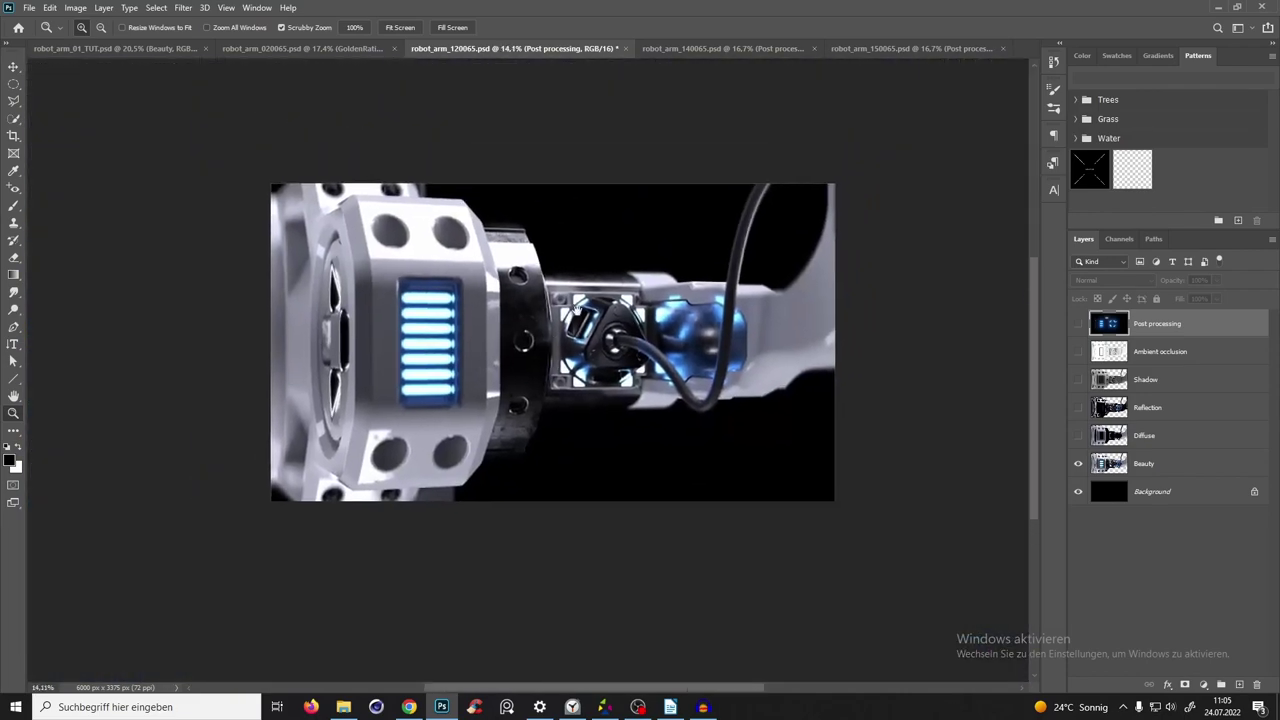
pyautogui.scroll(5, 680, 209)
pyautogui.scroll(-4, 590, 264)
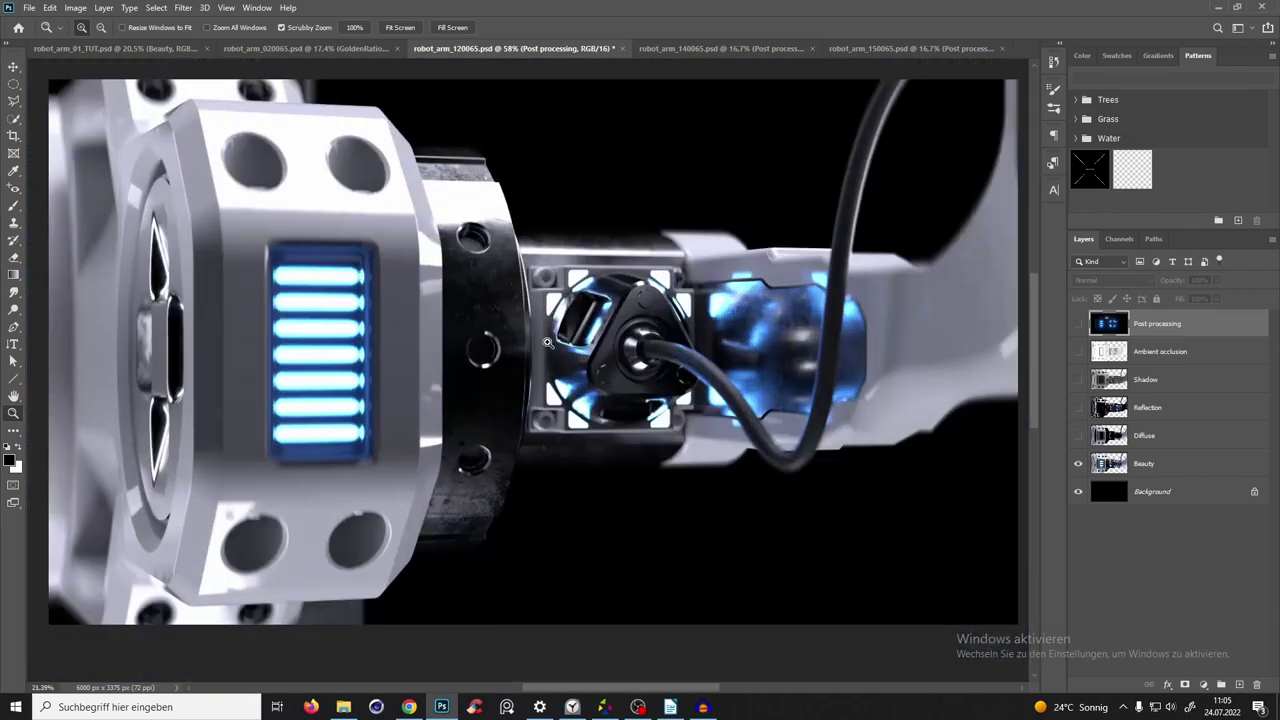
pyautogui.scroll(1, 567, 335)
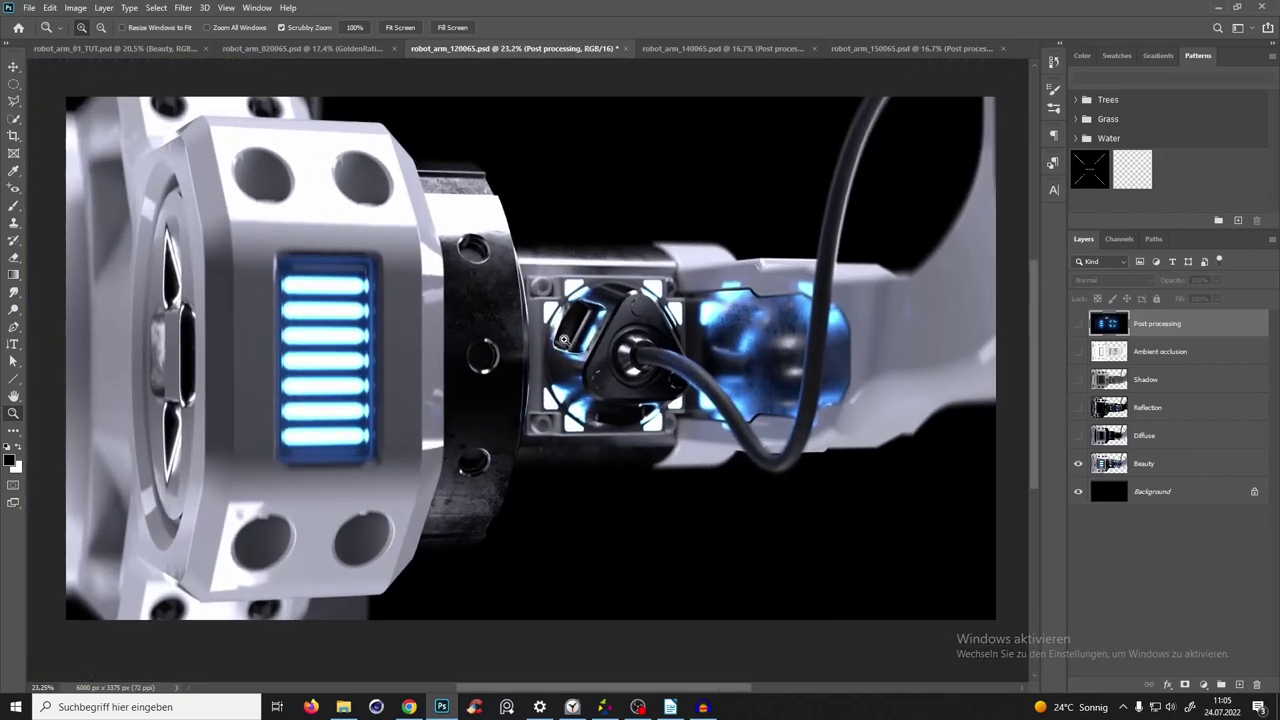
# Move the Diffuse, Reflection and Shadow layers below Beauty and group them with the unlocked Background layer.
pyautogui.click(1150, 447)
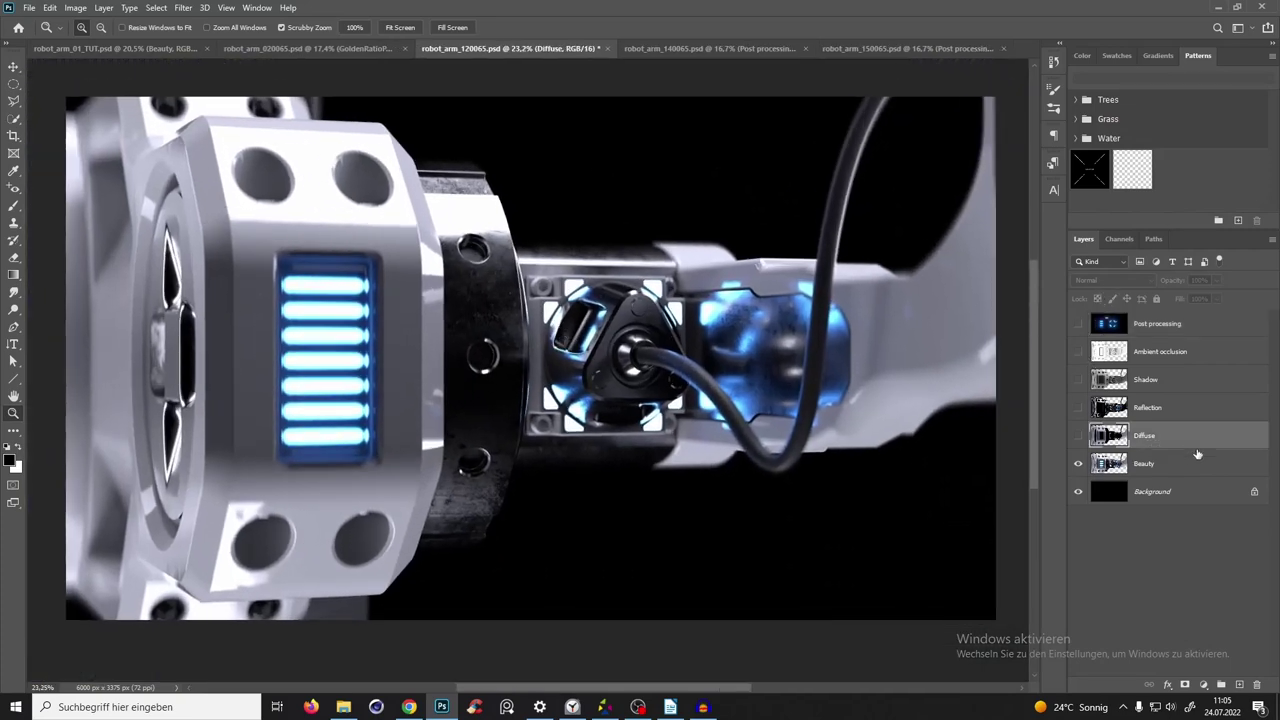
pyautogui.keyDown('shift'); pyautogui.click(1168, 410); pyautogui.keyUp('shift')
pyautogui.keyDown('shift'); pyautogui.click(1160, 384); pyautogui.keyUp('shift')
pyautogui.moveTo(1160, 384); pyautogui.dragTo(1151, 420)
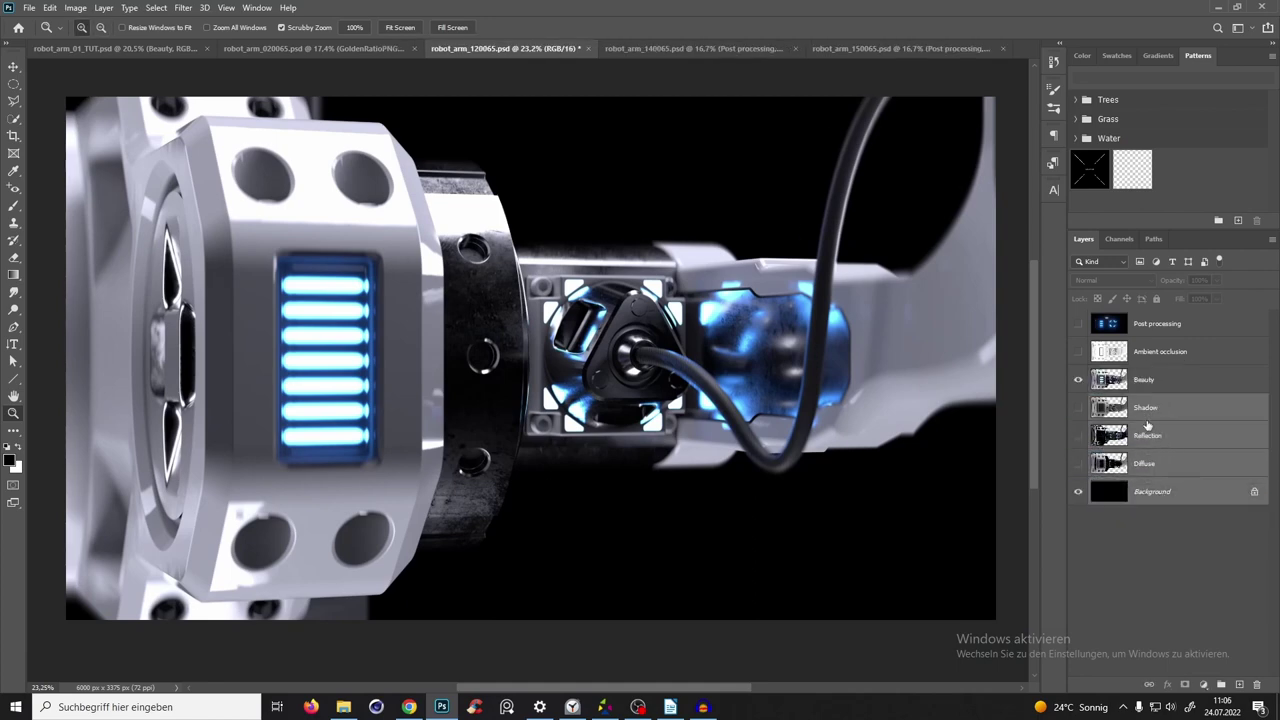
pyautogui.click(1254, 491)
pyautogui.hotkey('ctrl', 'g')
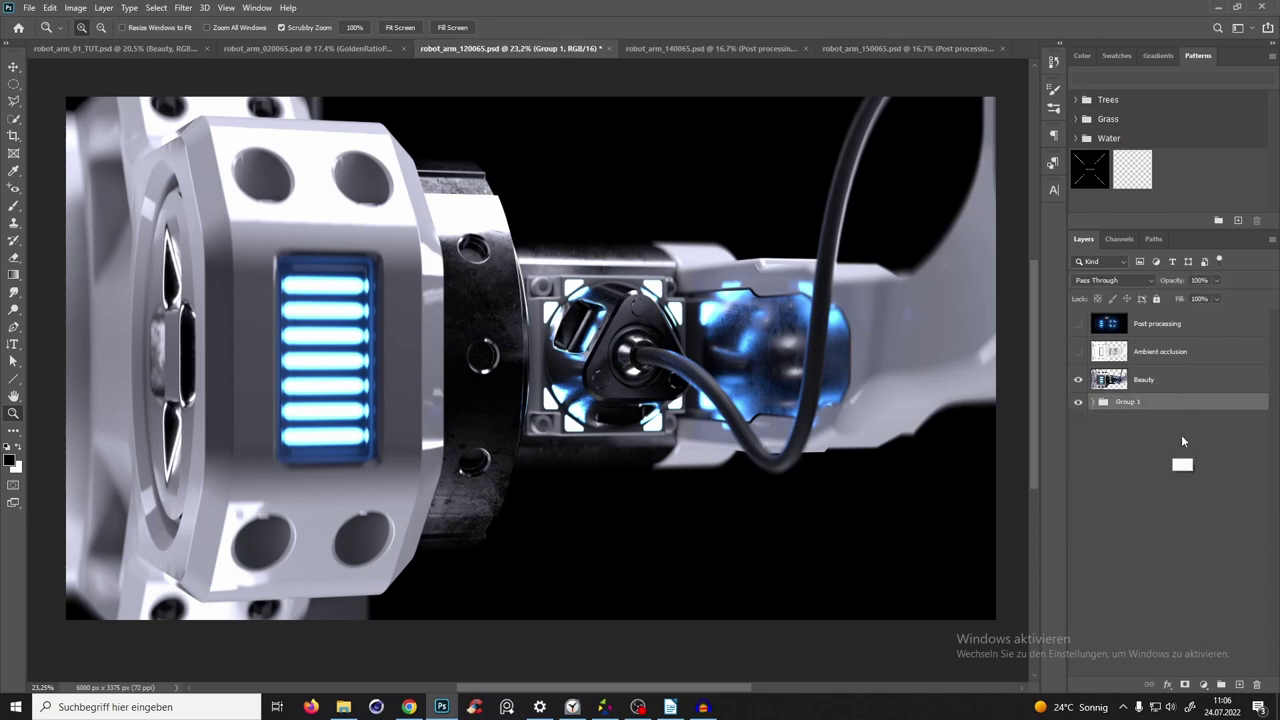
# Show the Ambient occlusion layer and set its blend mode to Multiply.
pyautogui.click(1080, 353)
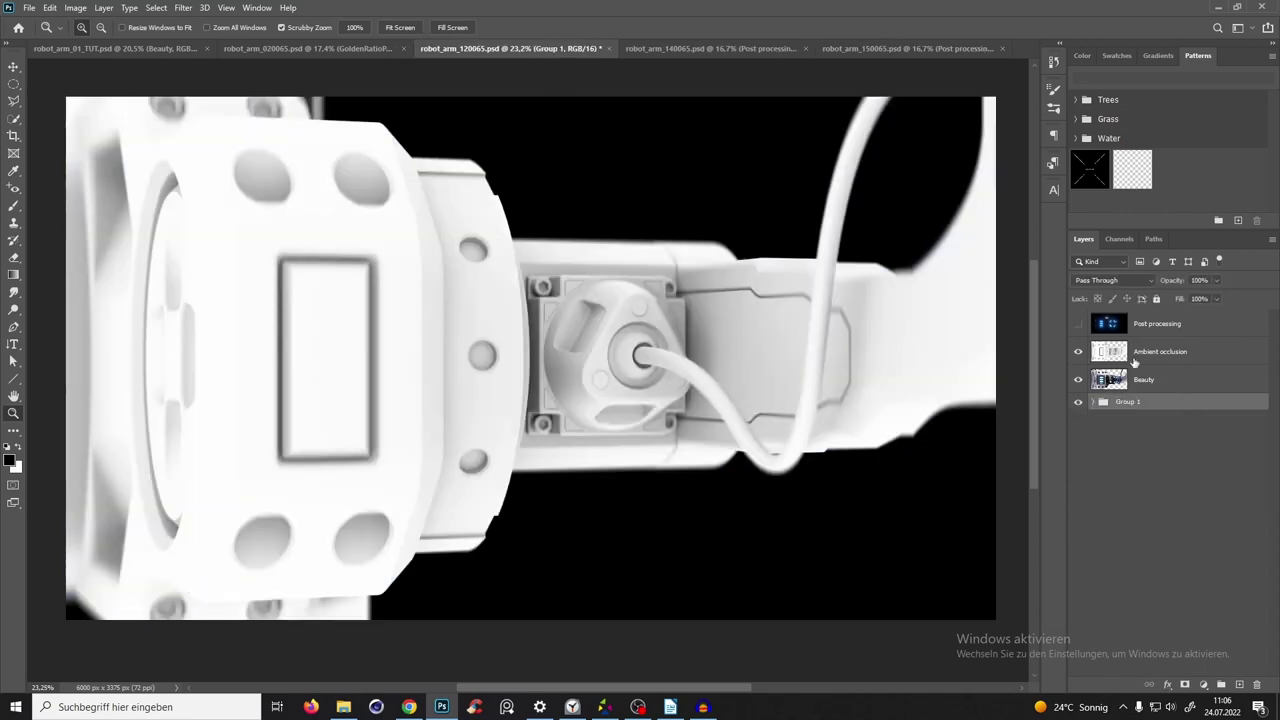
pyautogui.click(1147, 362)
pyautogui.click(1125, 280)
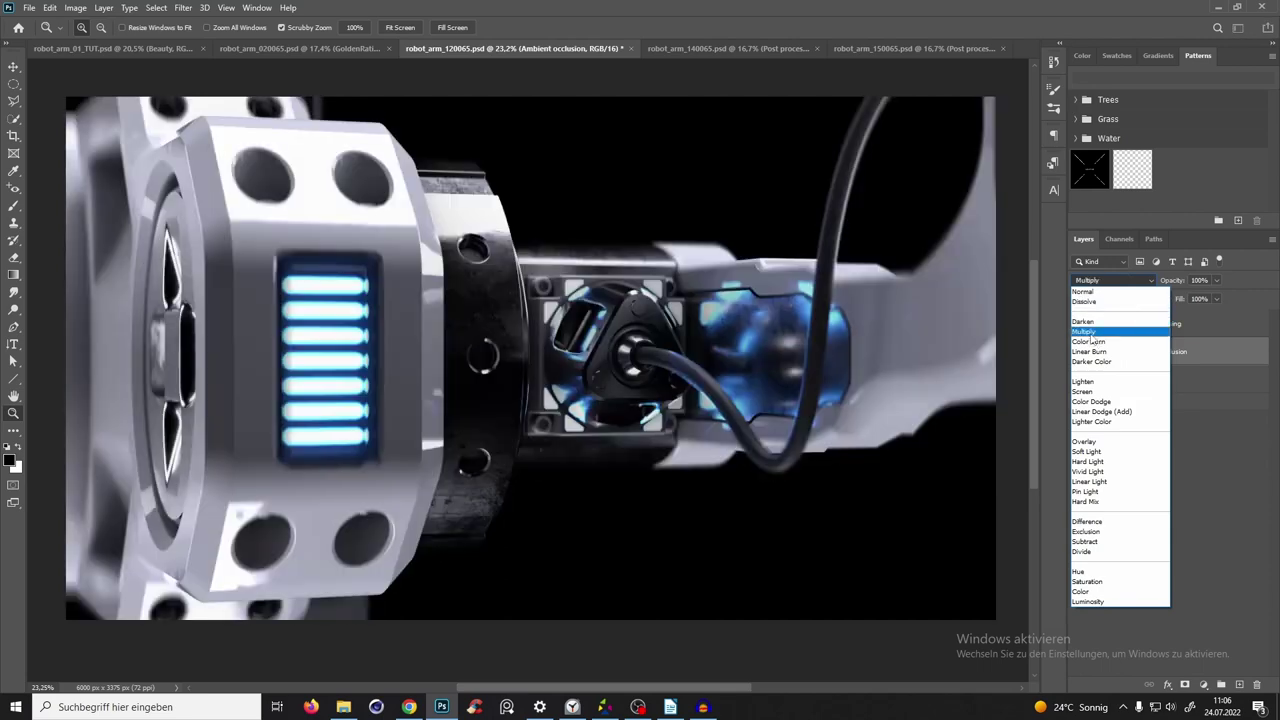
pyautogui.click(1100, 321)
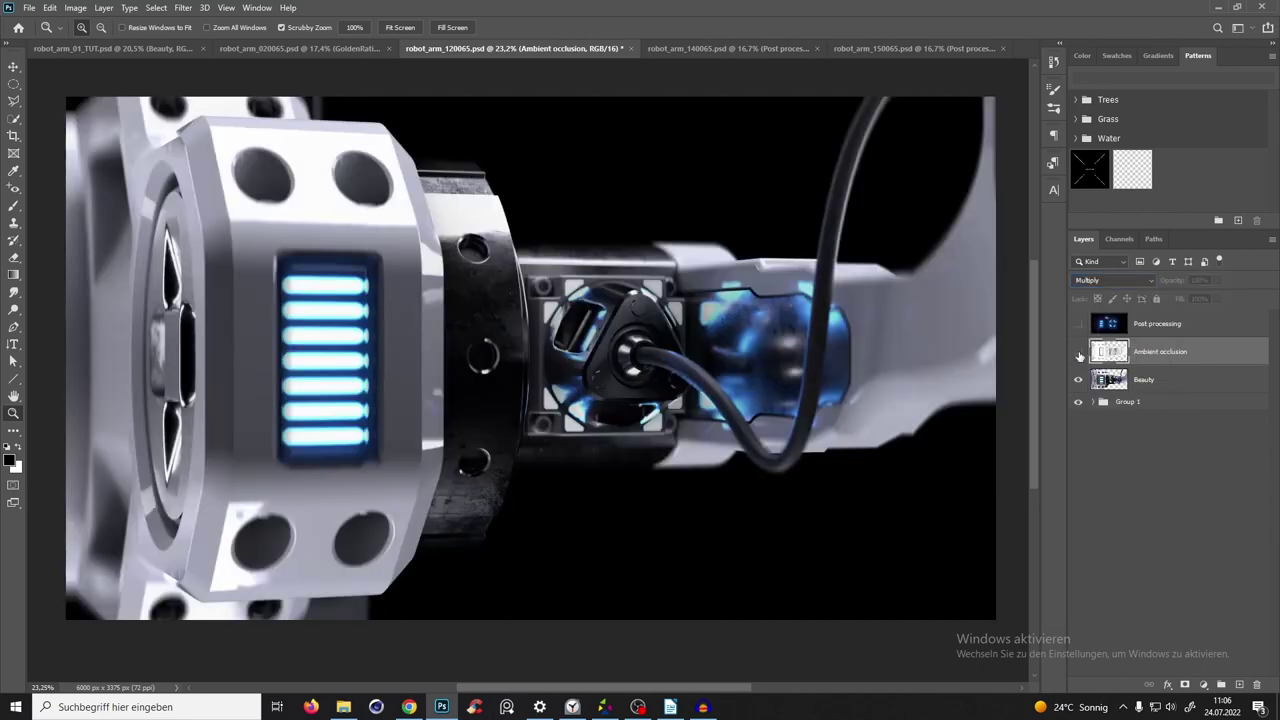
# Lower the Ambient occlusion layer's opacity to 25%, comparing the image with the layer hidden and shown.
pyautogui.click(1078, 352)
pyautogui.click(1078, 352)
pyautogui.press('4')
pyautogui.press('9')
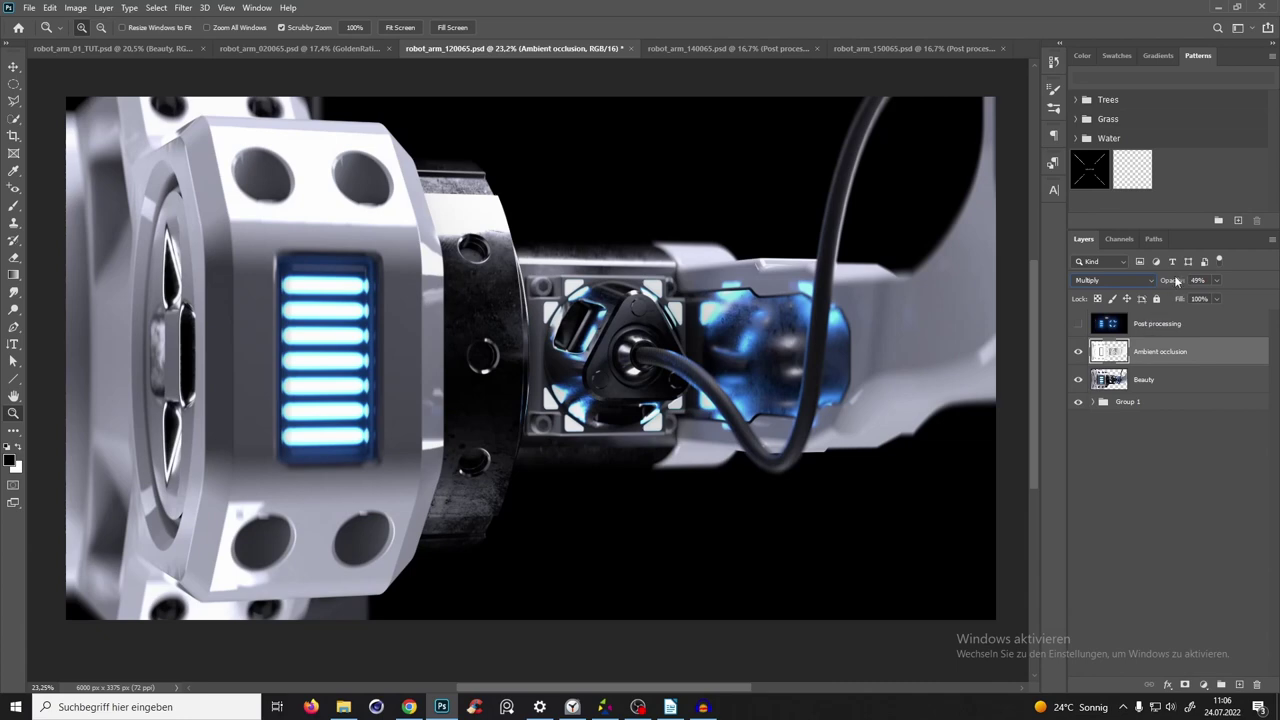
pyautogui.press('3')
pyautogui.press('6')
pyautogui.click(1078, 353)
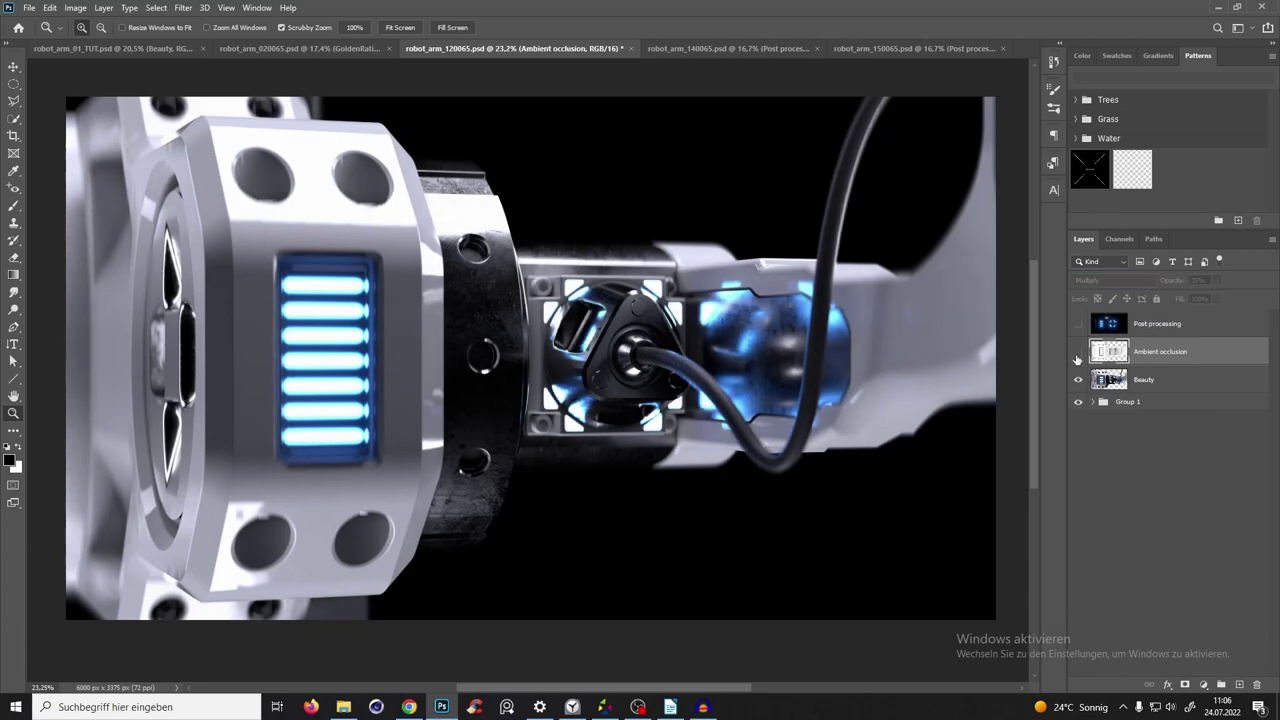
pyautogui.click(1078, 355)
pyautogui.click(1078, 355)
pyautogui.click(1078, 353)
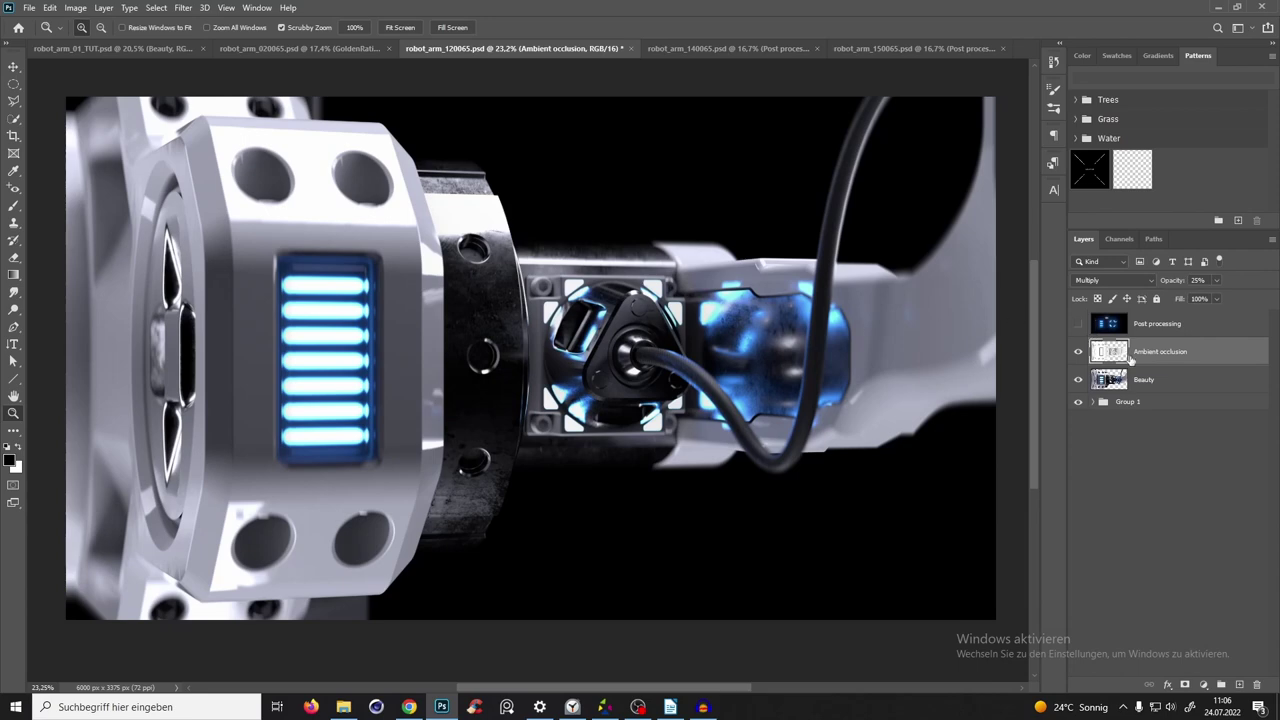
# Convert the Beauty layer to a smart object and load the saved 01 settings into a Camera Raw Filter on it.
pyautogui.rightClick(1157, 387)
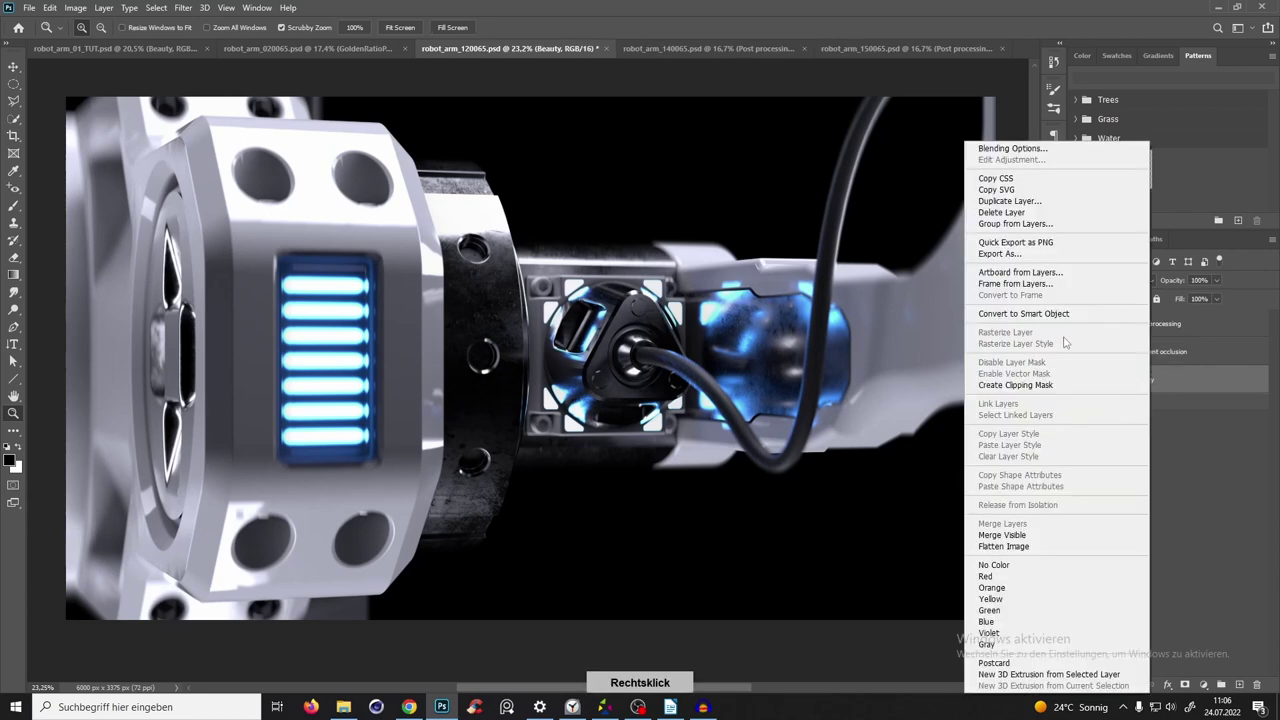
pyautogui.click(1033, 313)
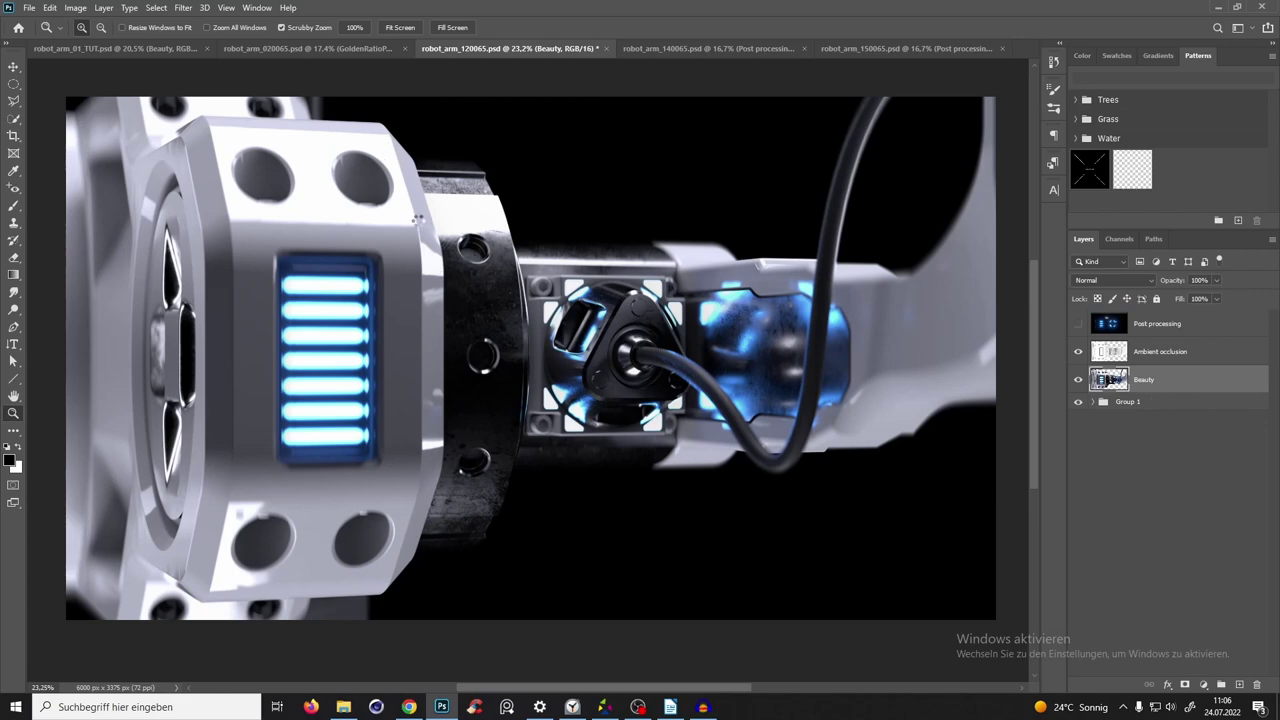
pyautogui.click(183, 7)
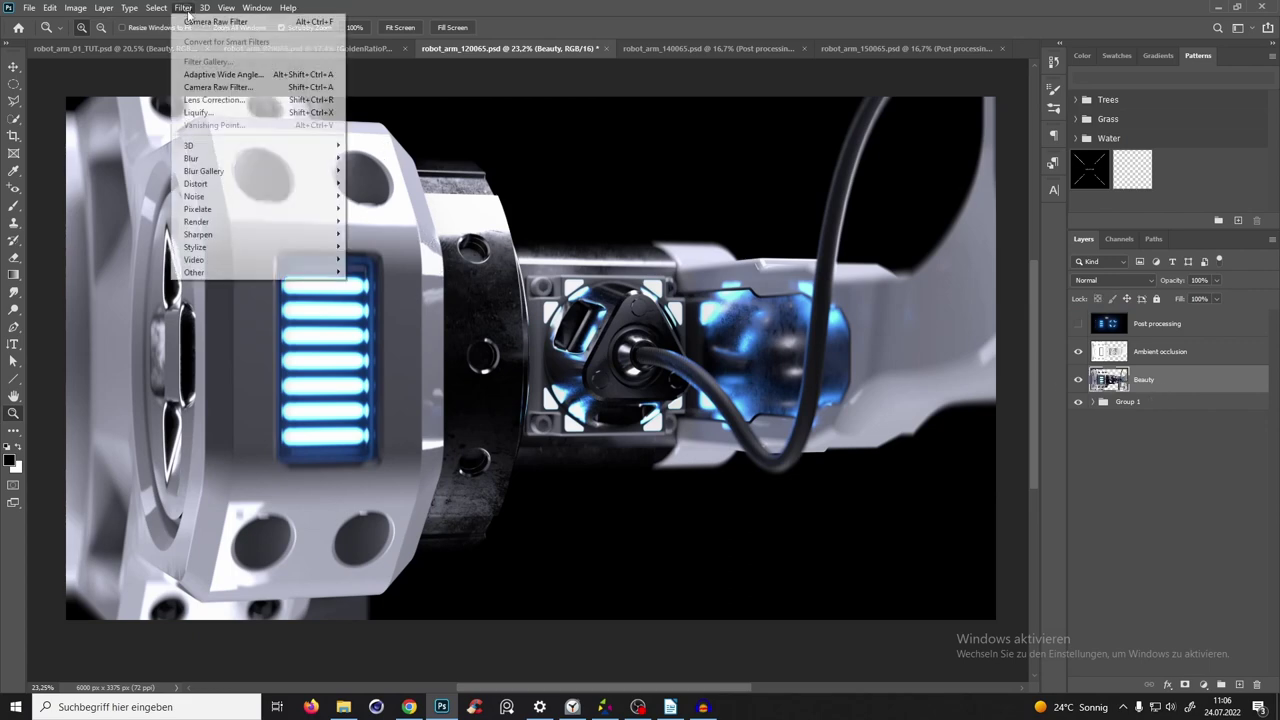
pyautogui.click(203, 88)
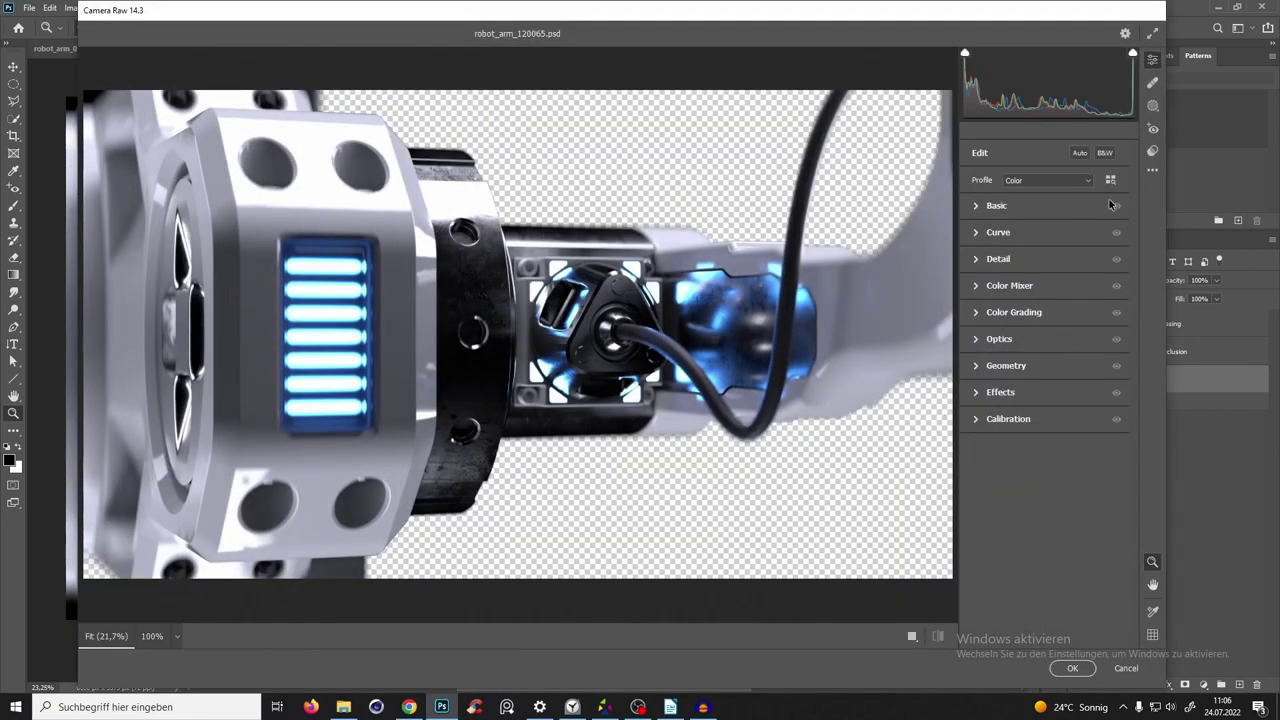
pyautogui.click(1152, 172)
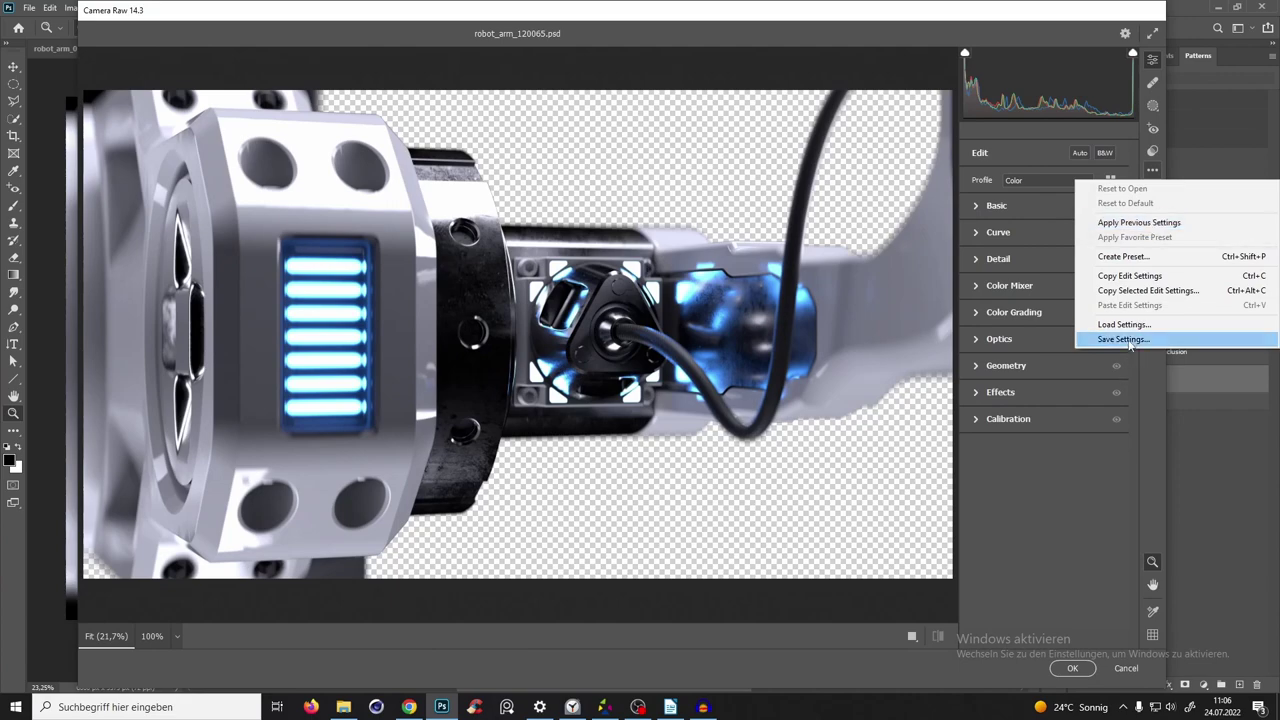
pyautogui.click(1124, 324)
pyautogui.click(490, 140)
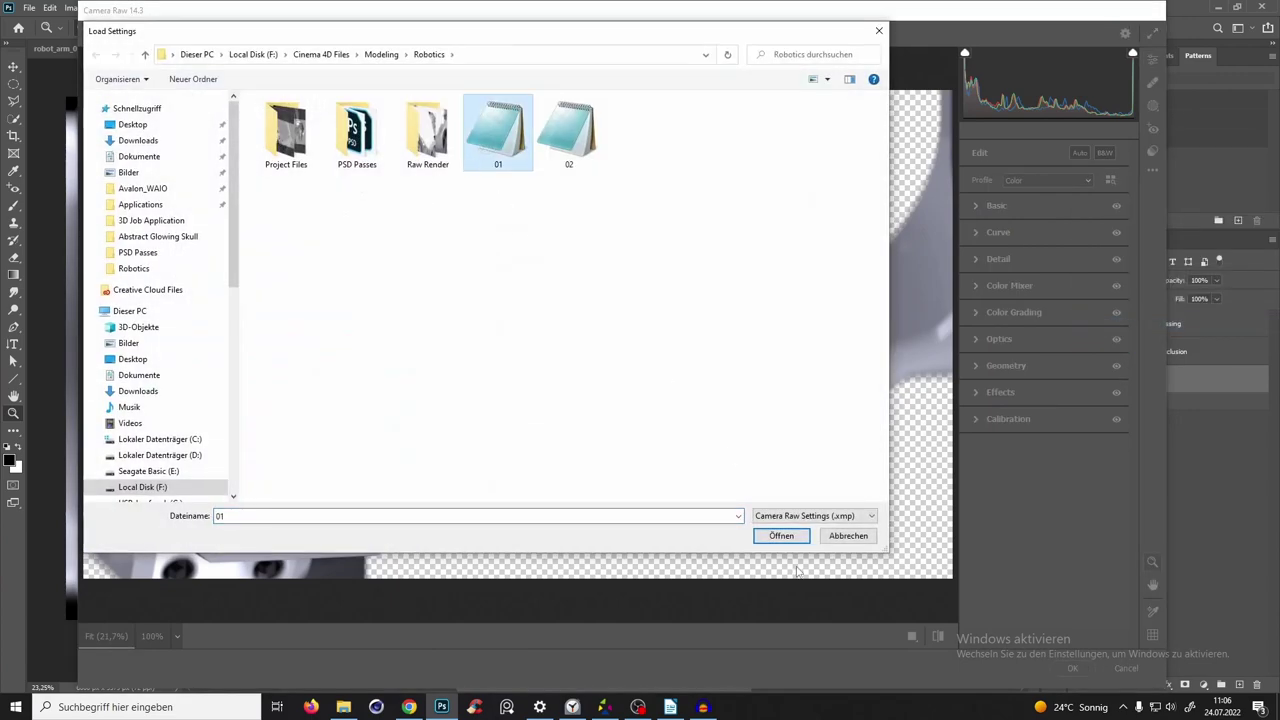
pyautogui.click(785, 540)
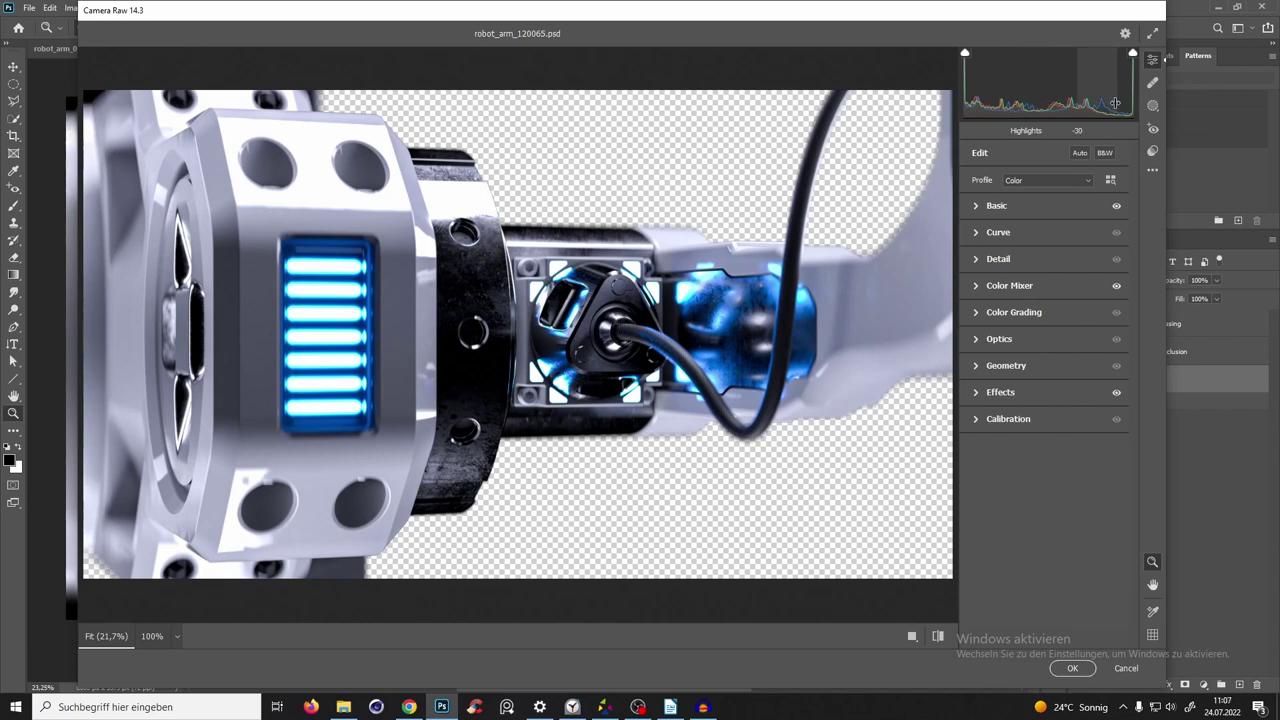
# Darken the image's left edge with a linear gradient mask using Exposure -0.95, Contrast -19 and Highlights -5.
pyautogui.click(1152, 105)
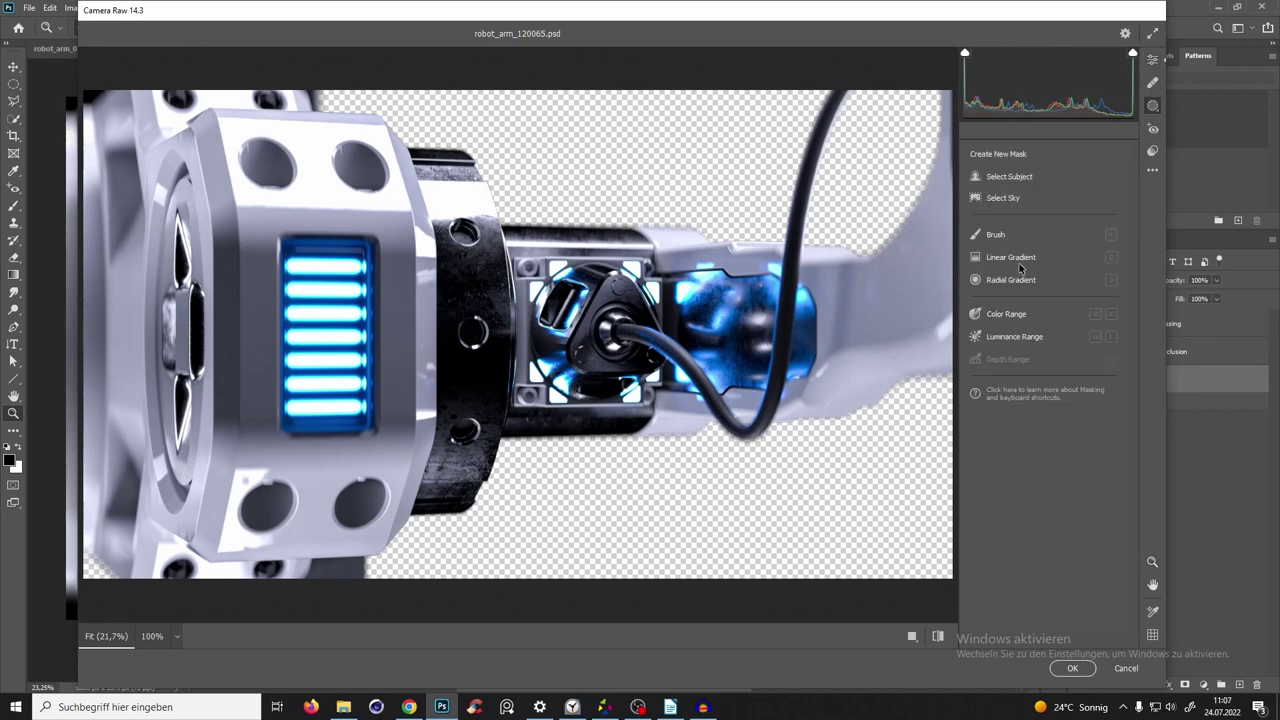
pyautogui.click(1020, 265)
pyautogui.moveTo(82, 336); pyautogui.dragTo(148, 335)
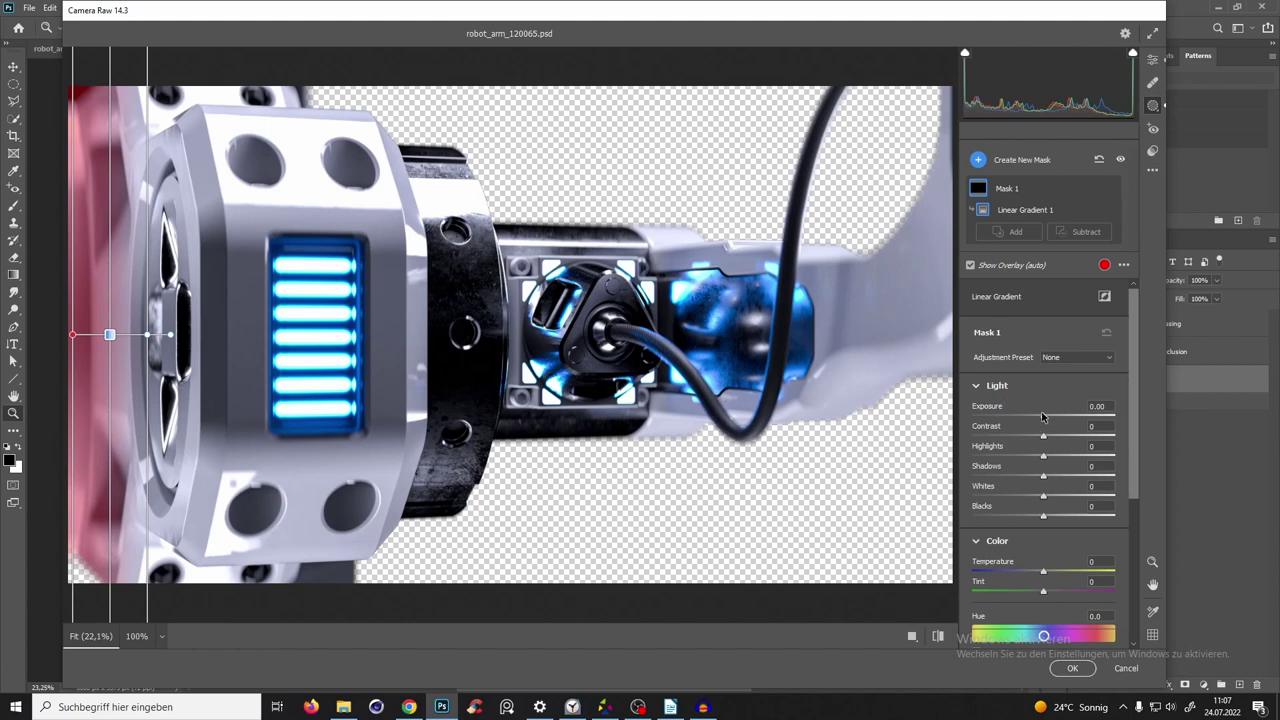
pyautogui.moveTo(1042, 416); pyautogui.dragTo(1040, 460)
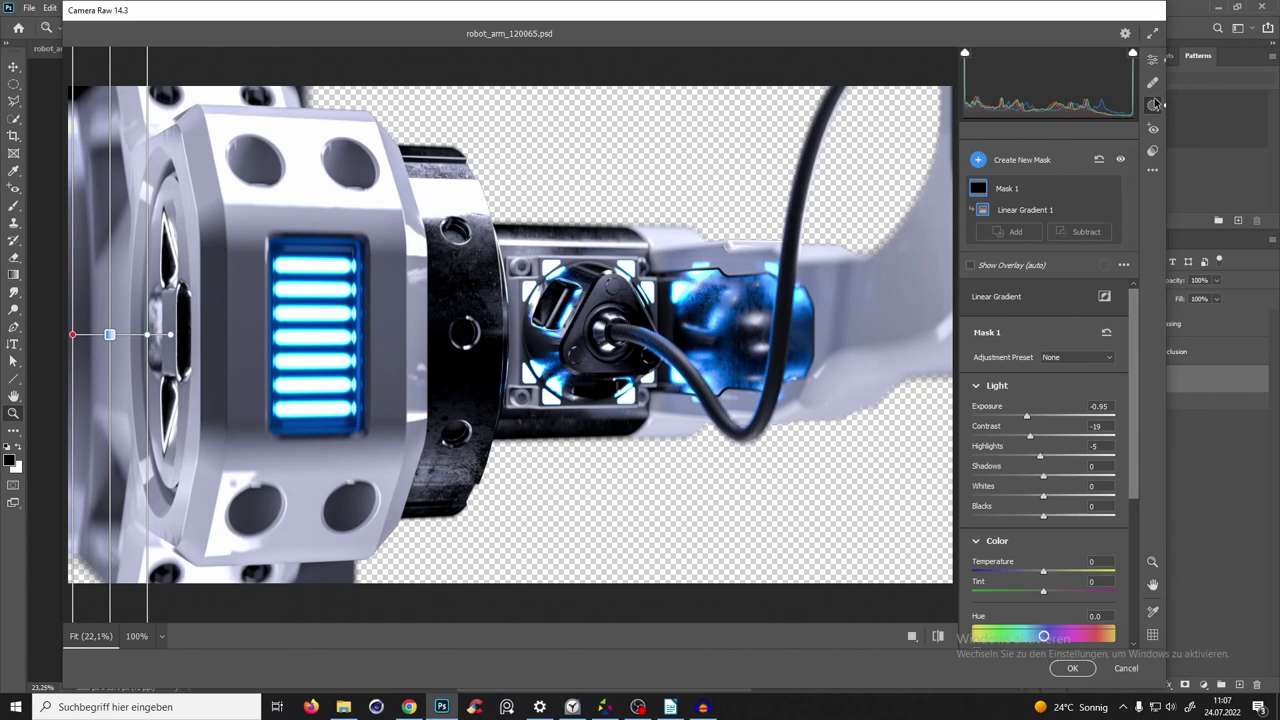
# Set the overall Contrast to +3 in the Basic adjustments and apply the Camera Raw Filter to Beauty.
pyautogui.click(1152, 59)
pyautogui.click(985, 207)
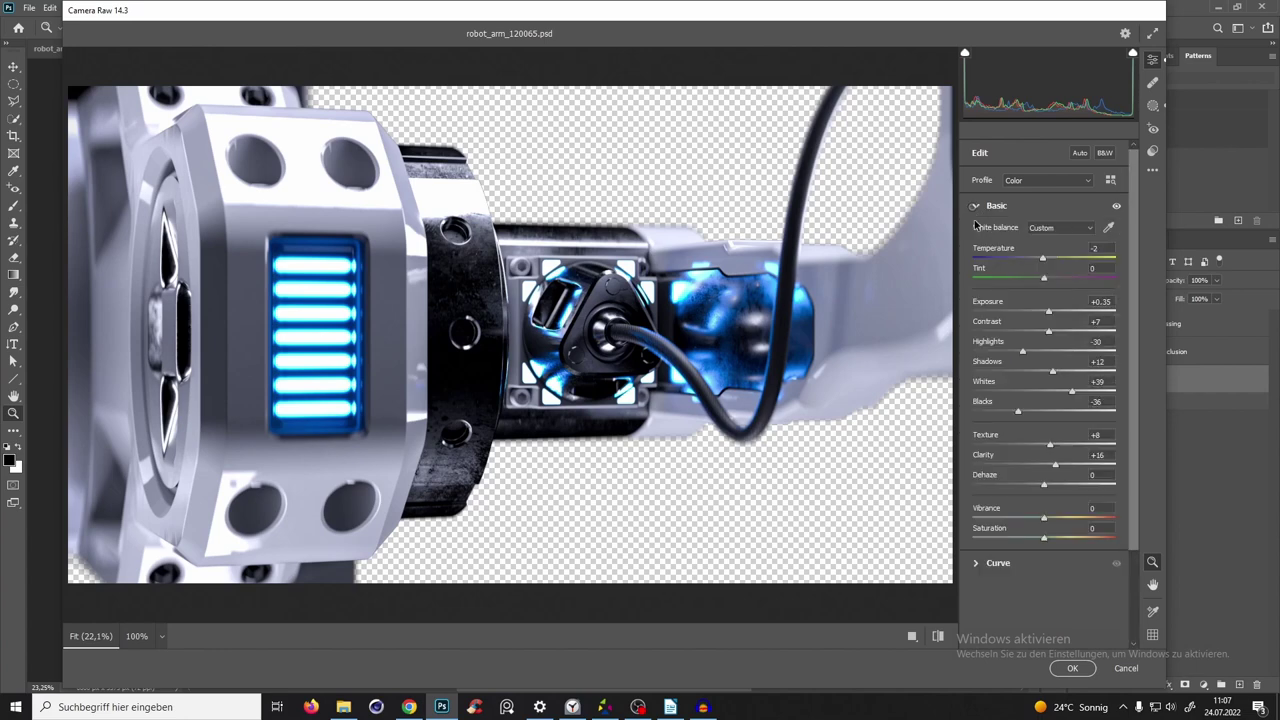
pyautogui.moveTo(1049, 331); pyautogui.dragTo(1047, 341)
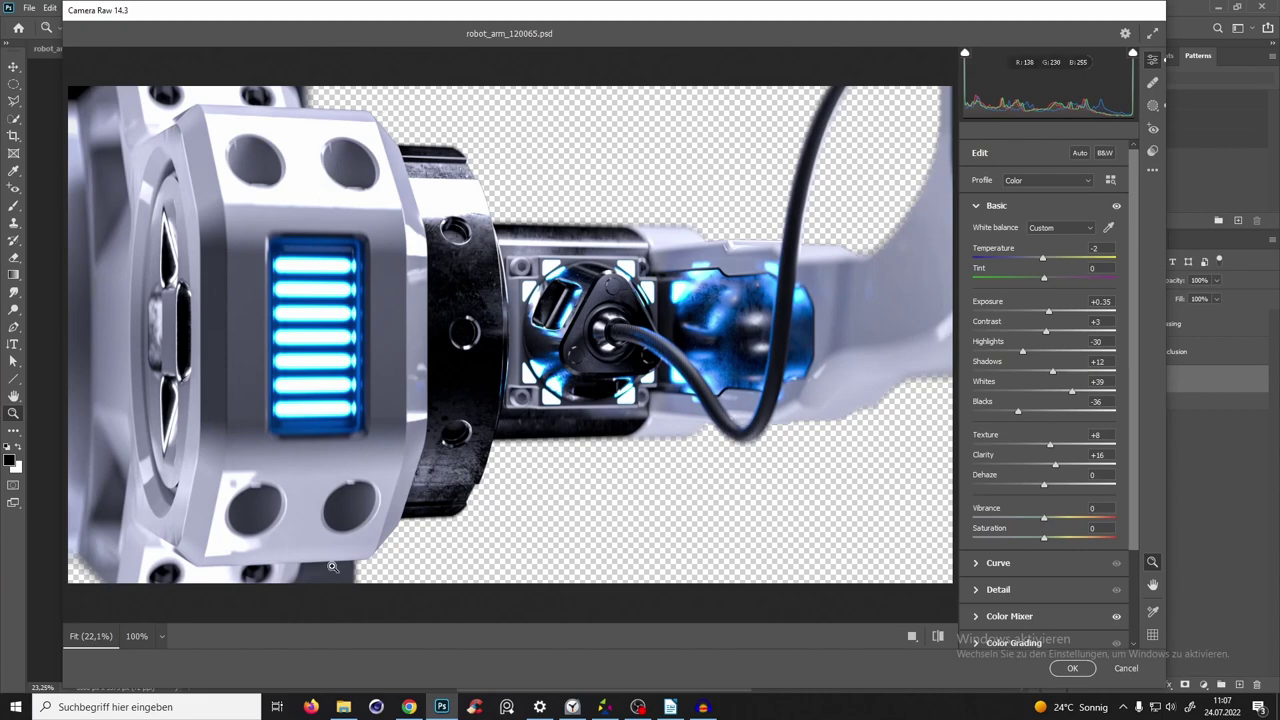
pyautogui.click(1071, 669)
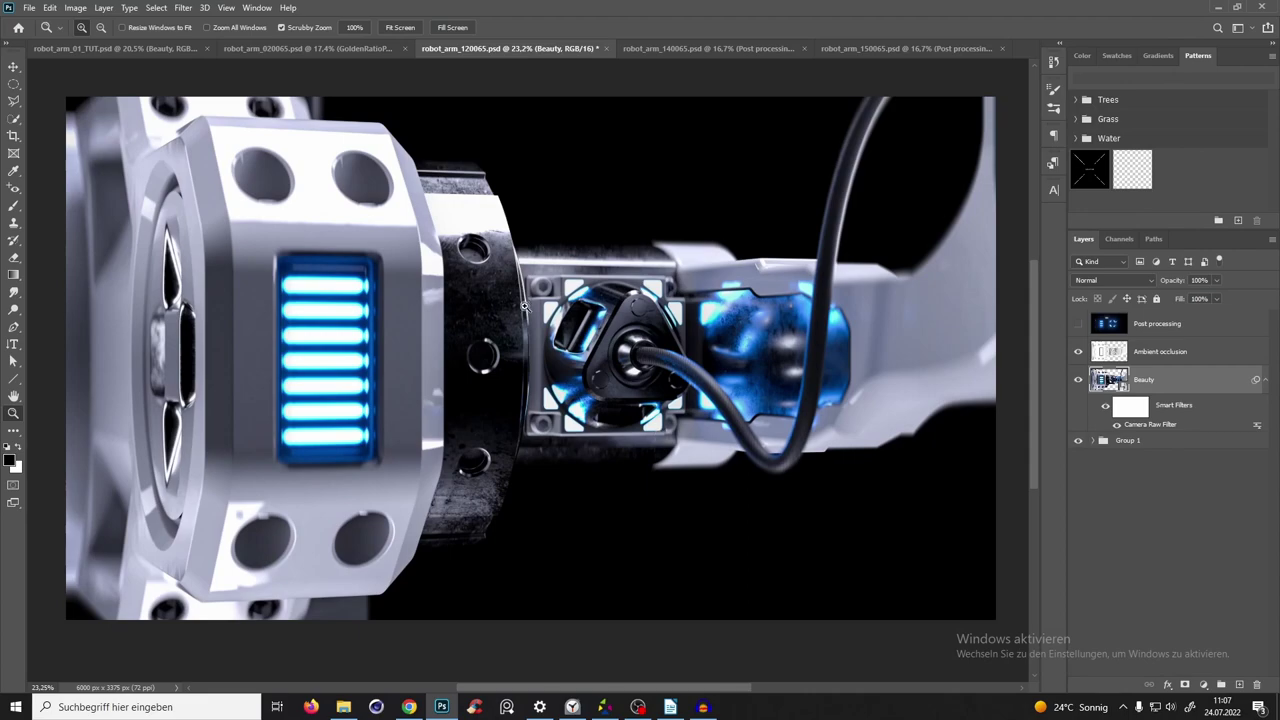
pyautogui.scroll(-1, 526, 306)
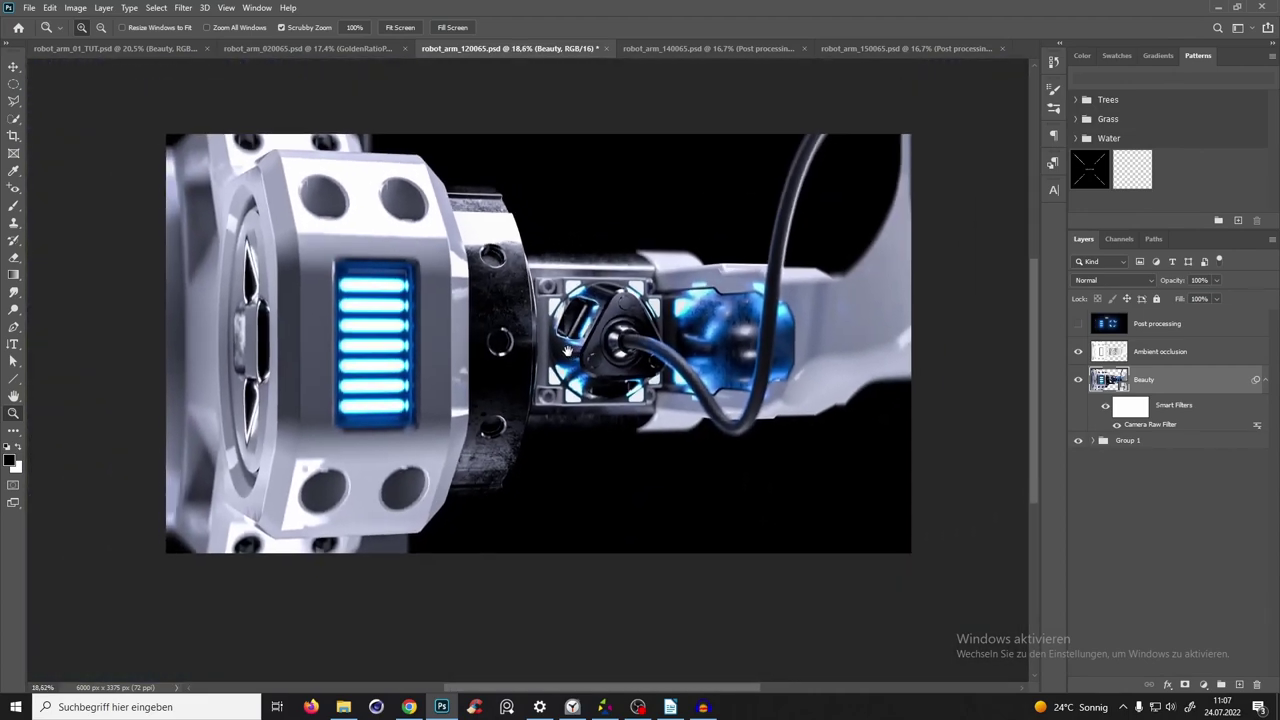
pyautogui.scroll(3, 567, 350)
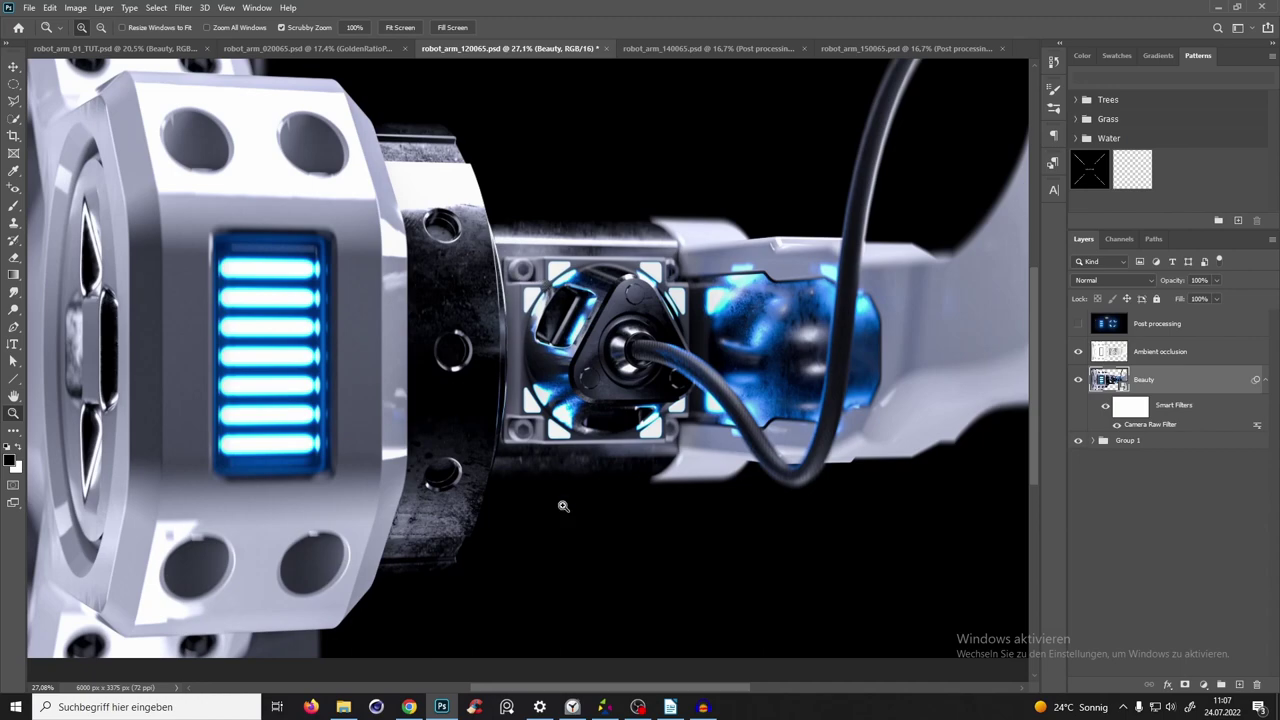
pyautogui.click(343, 707)
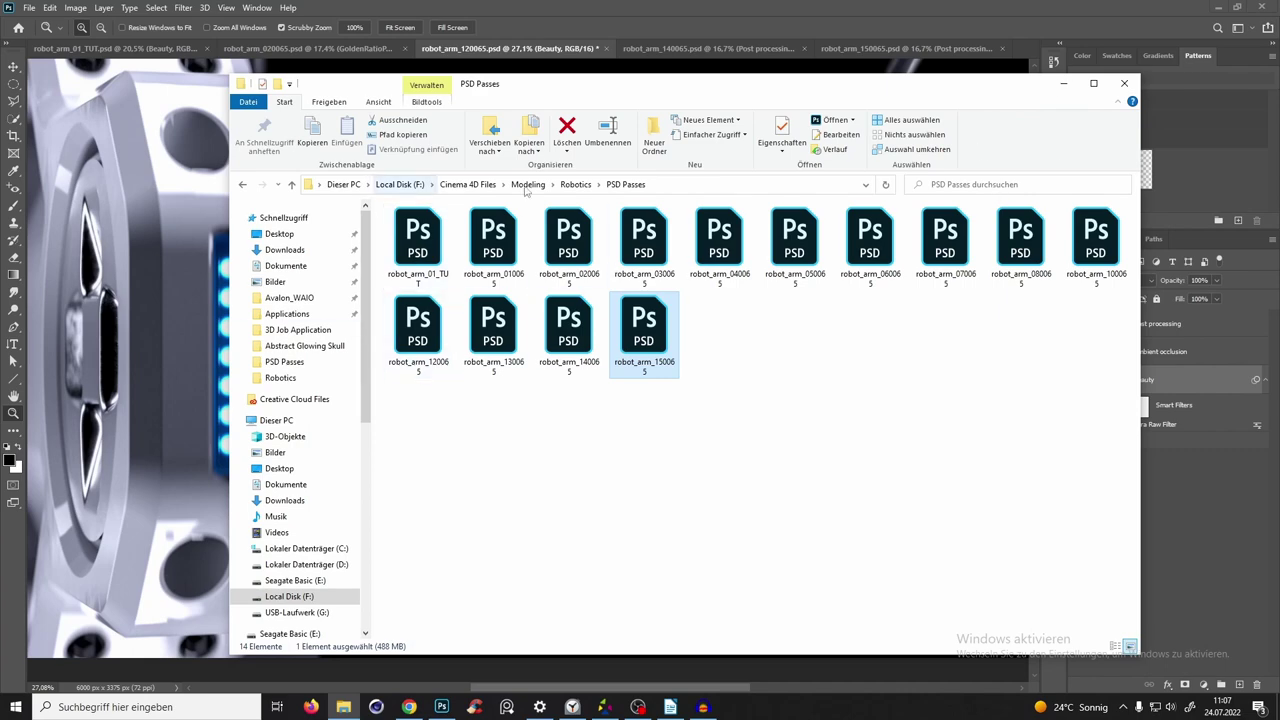
pyautogui.click(1063, 83)
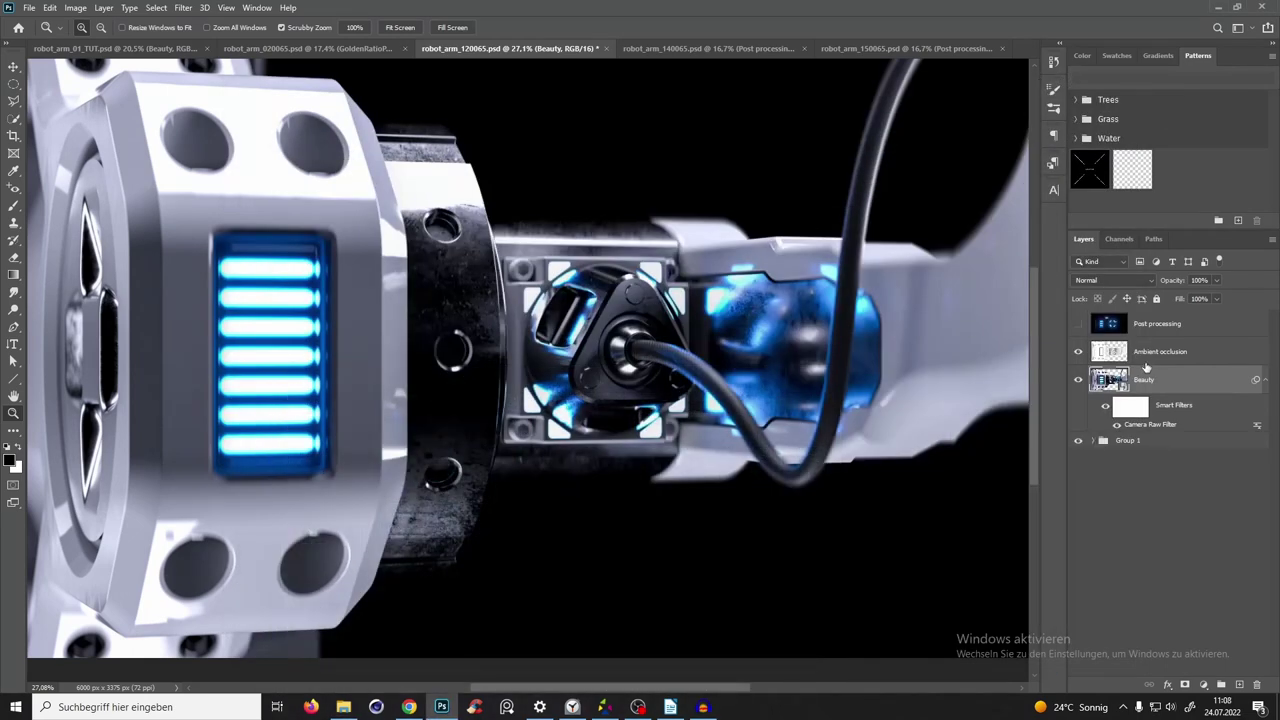
# Show the Post processing layer, blend it in Screen mode at 51% opacity, and compare the image with and without it.
pyautogui.click(1141, 330)
pyautogui.click(1079, 325)
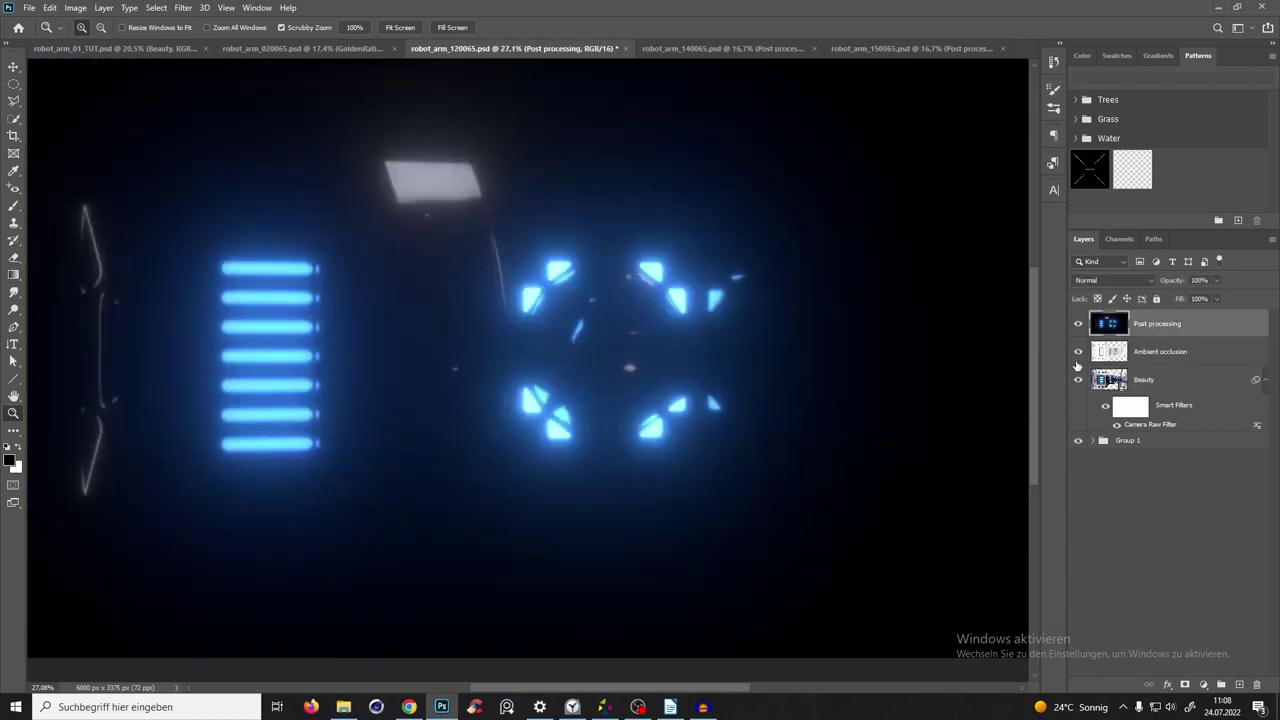
pyautogui.click(1100, 280)
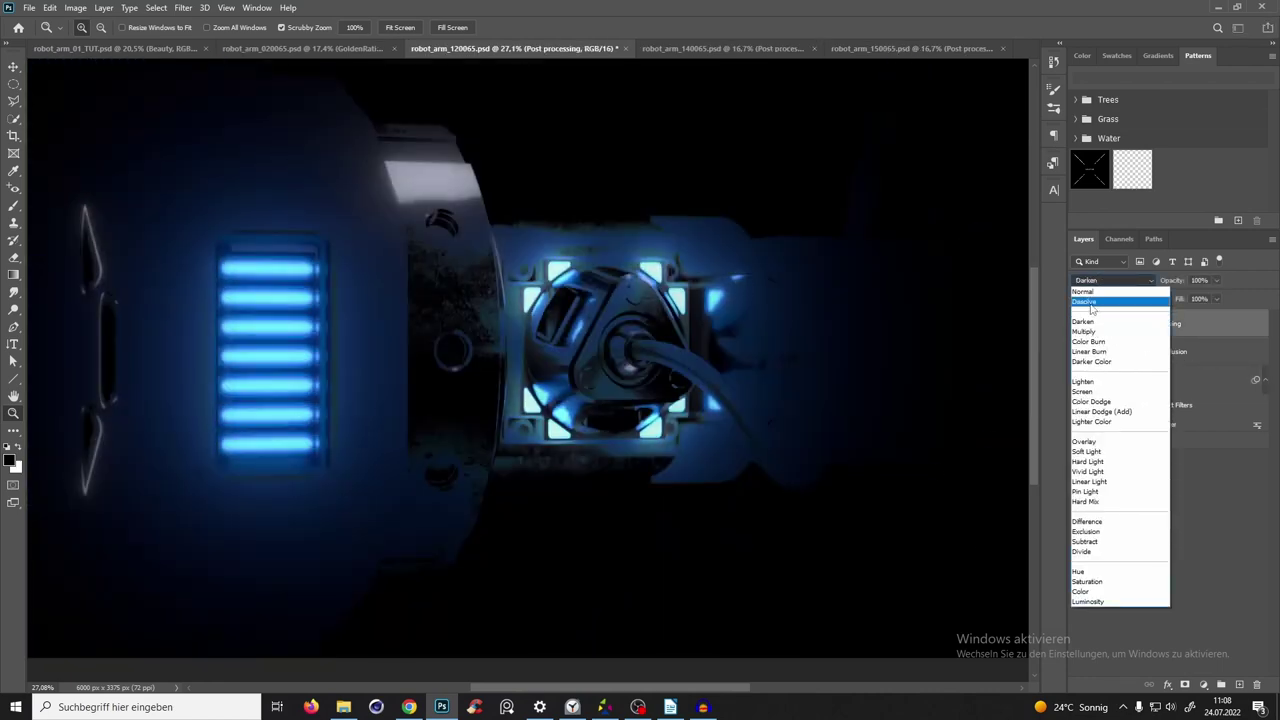
pyautogui.click(1088, 391)
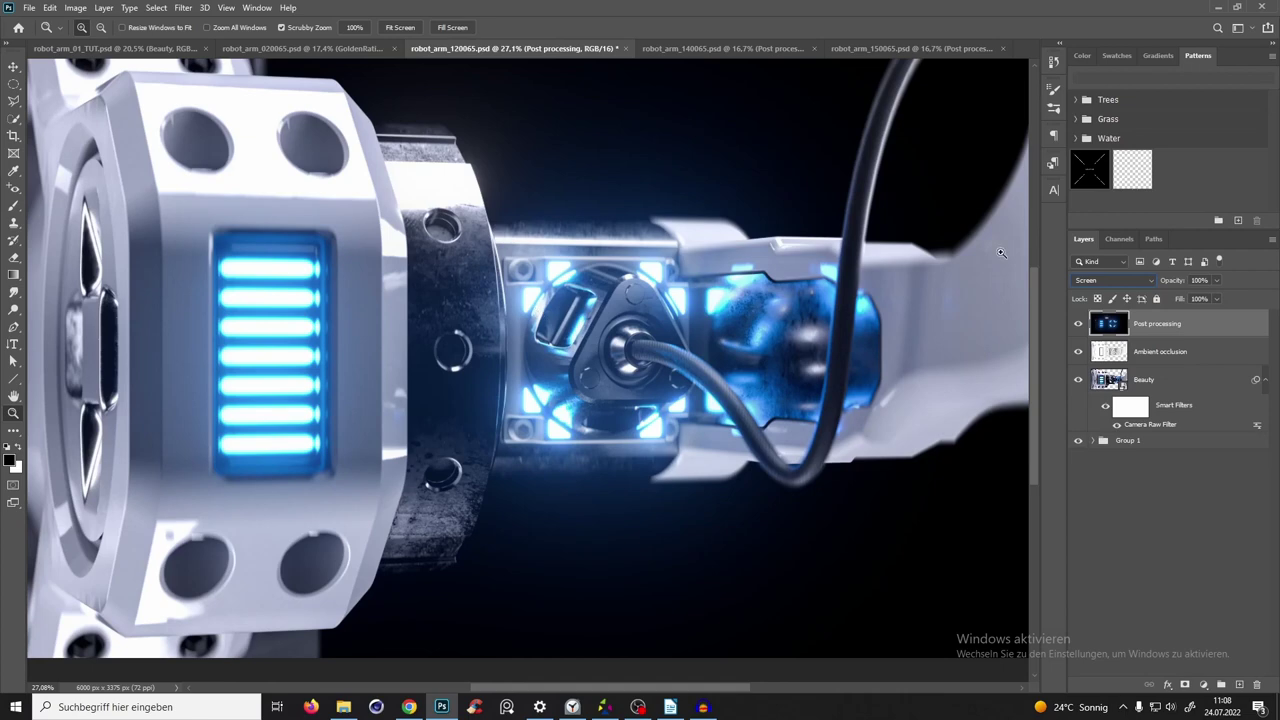
pyautogui.moveTo(1175, 284); pyautogui.dragTo(1050, 324)
pyautogui.click(1078, 323)
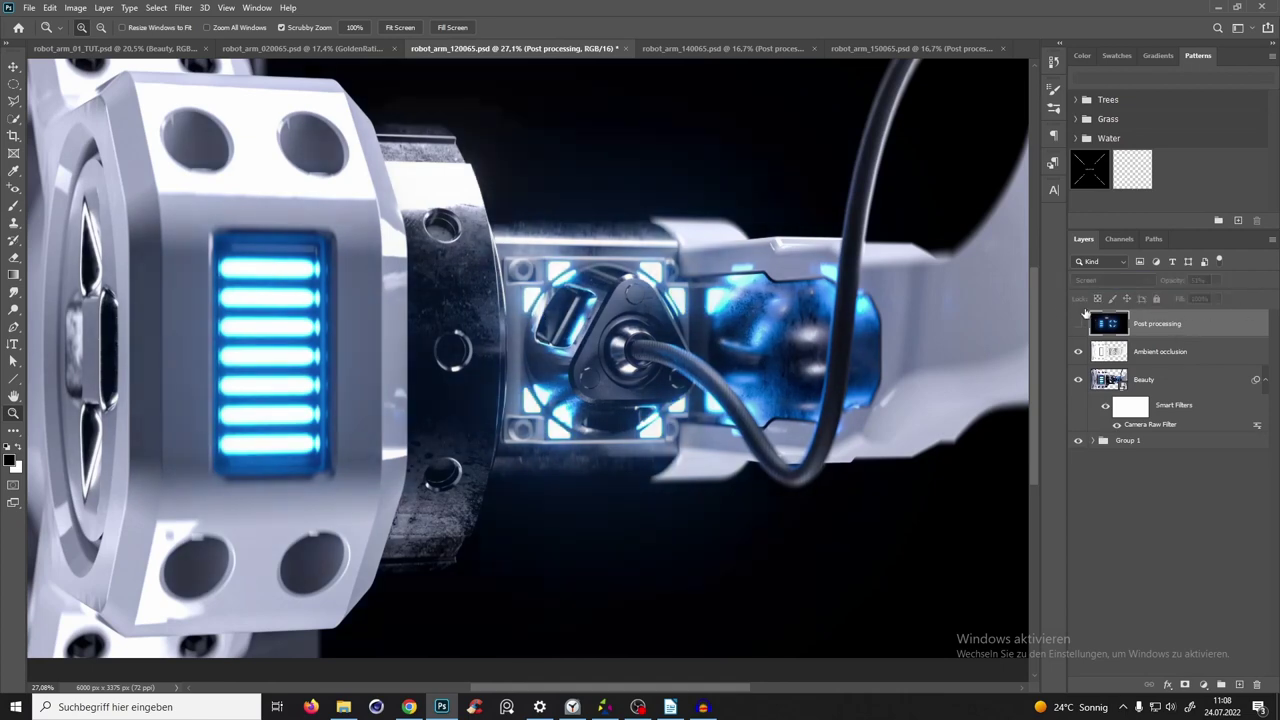
pyautogui.click(1077, 323)
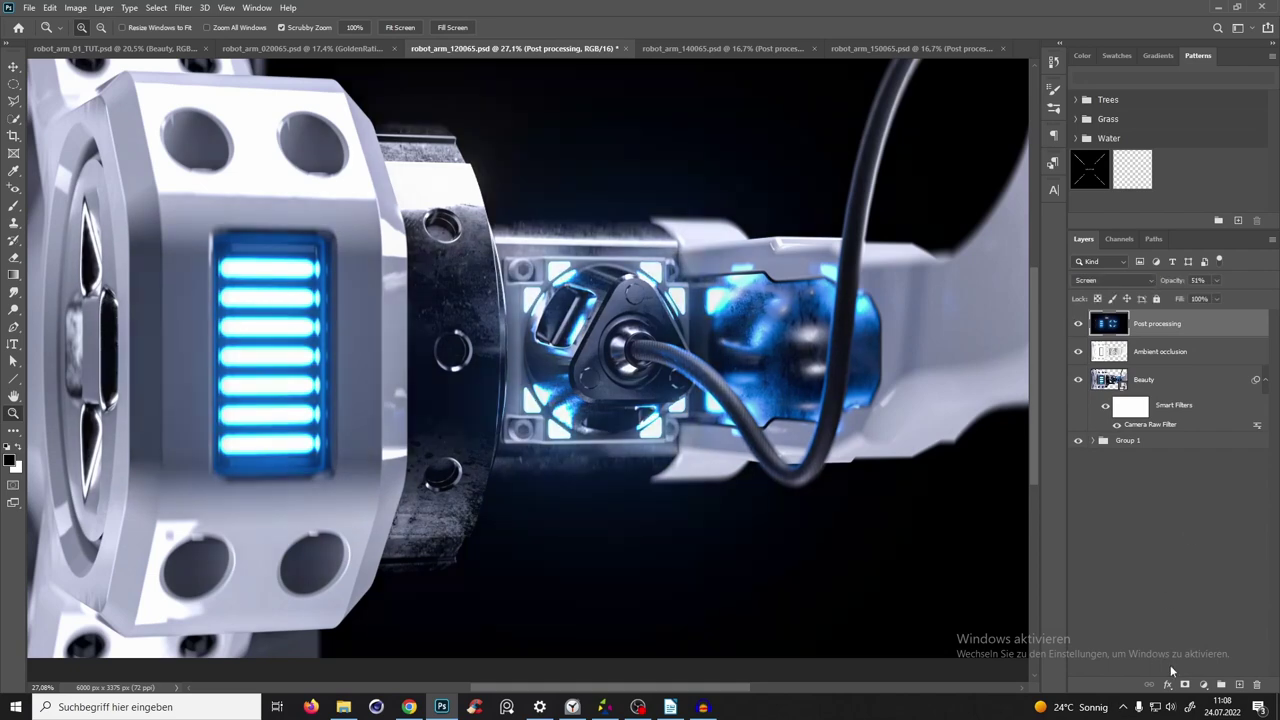
# Add a Levels adjustment clipped to Post processing, with input black at 45 and input white at 221.
pyautogui.click(1206, 686)
pyautogui.click(1195, 504)
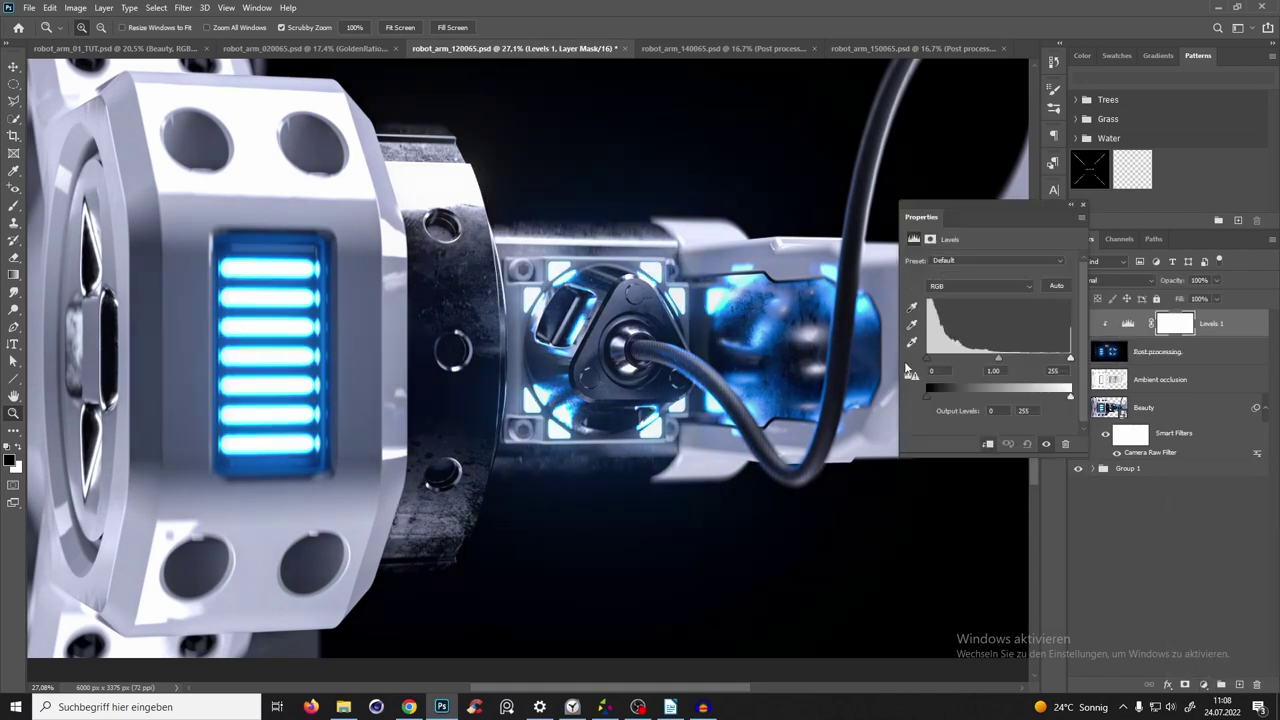
pyautogui.moveTo(929, 360); pyautogui.dragTo(952, 363)
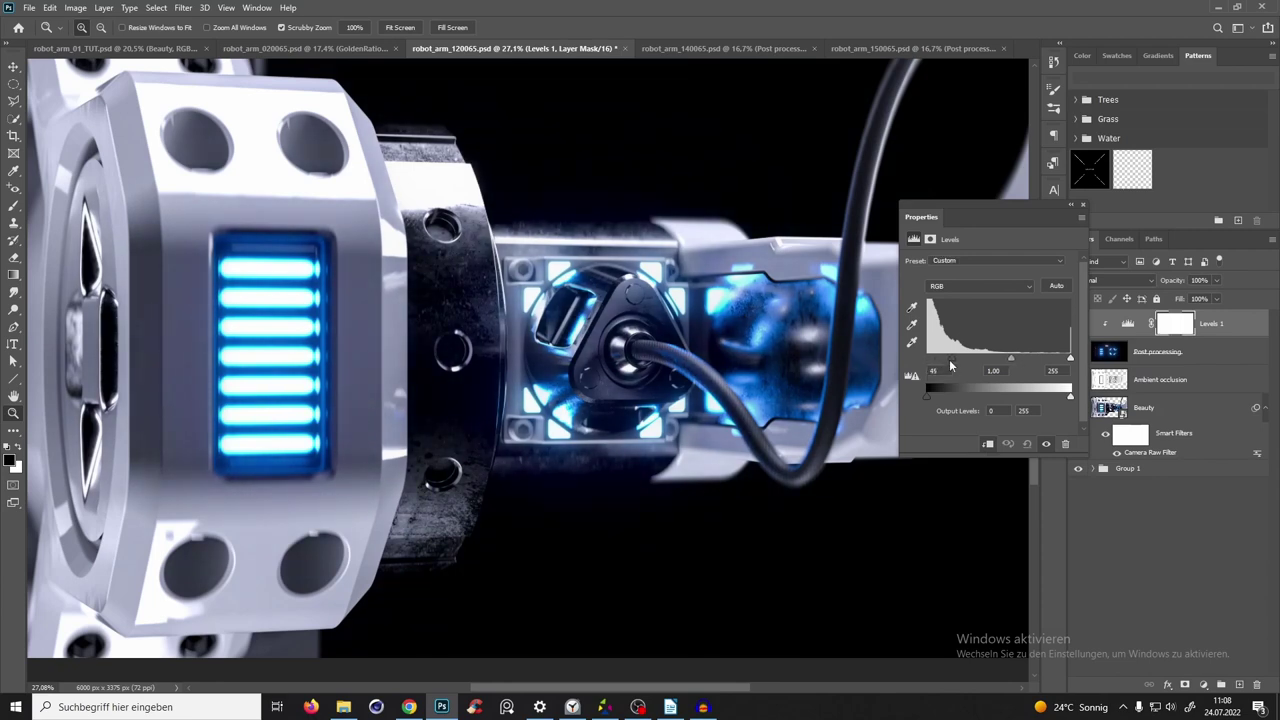
pyautogui.click(1046, 444)
pyautogui.click(1046, 445)
pyautogui.moveTo(1071, 361); pyautogui.dragTo(1051, 363)
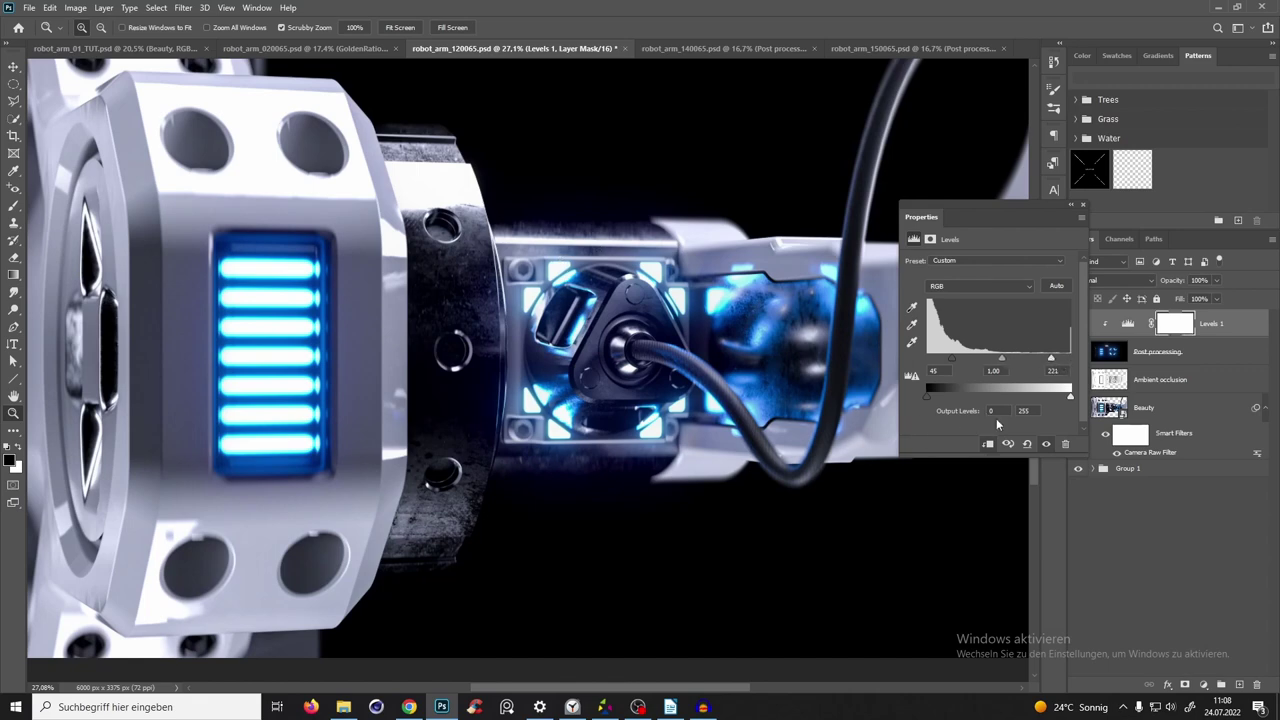
pyautogui.moveTo(953, 357); pyautogui.dragTo(952, 364)
pyautogui.click(1048, 444)
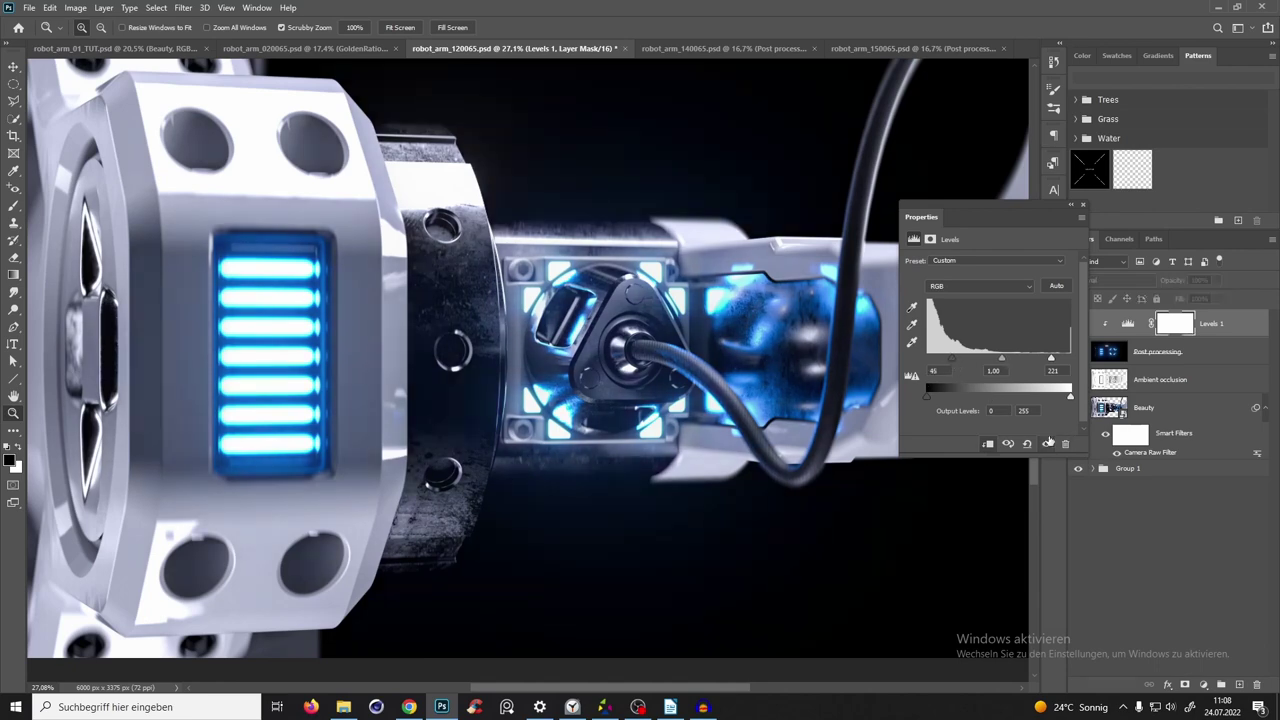
pyautogui.click(1048, 444)
pyautogui.click(1082, 205)
# Compare the glow with and without the Levels 1 adjustment, including at 0% and 100% layer opacity.
pyautogui.keyDown('shift'); pyautogui.click(1176, 333); pyautogui.keyUp('shift')
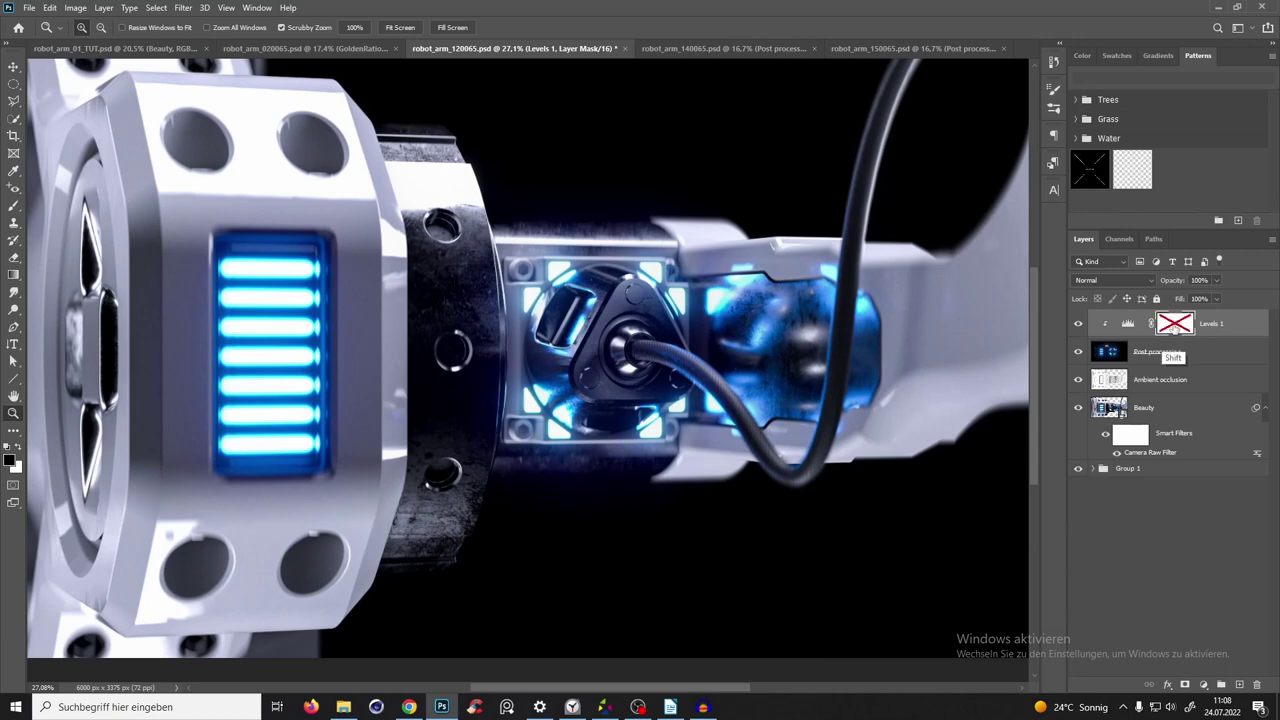
pyautogui.keyDown('shift'); pyautogui.click(1172, 332); pyautogui.keyUp('shift')
pyautogui.click(1079, 326)
pyautogui.click(1079, 328)
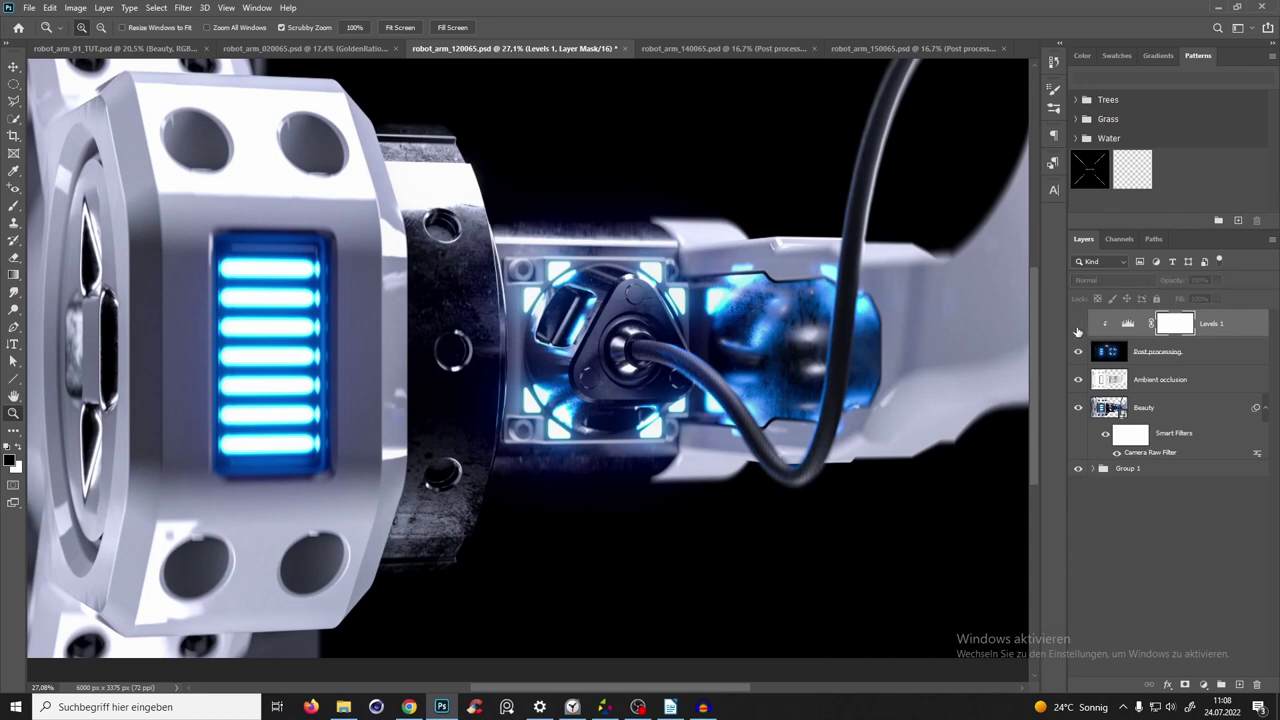
pyautogui.click(1078, 326)
pyautogui.click(1078, 326)
pyautogui.moveTo(1175, 285)
pyautogui.mouseDown()
pyautogui.moveTo(1156, 306)
pyautogui.moveTo(1170, 288)
pyautogui.mouseUp()
pyautogui.click(1128, 324)
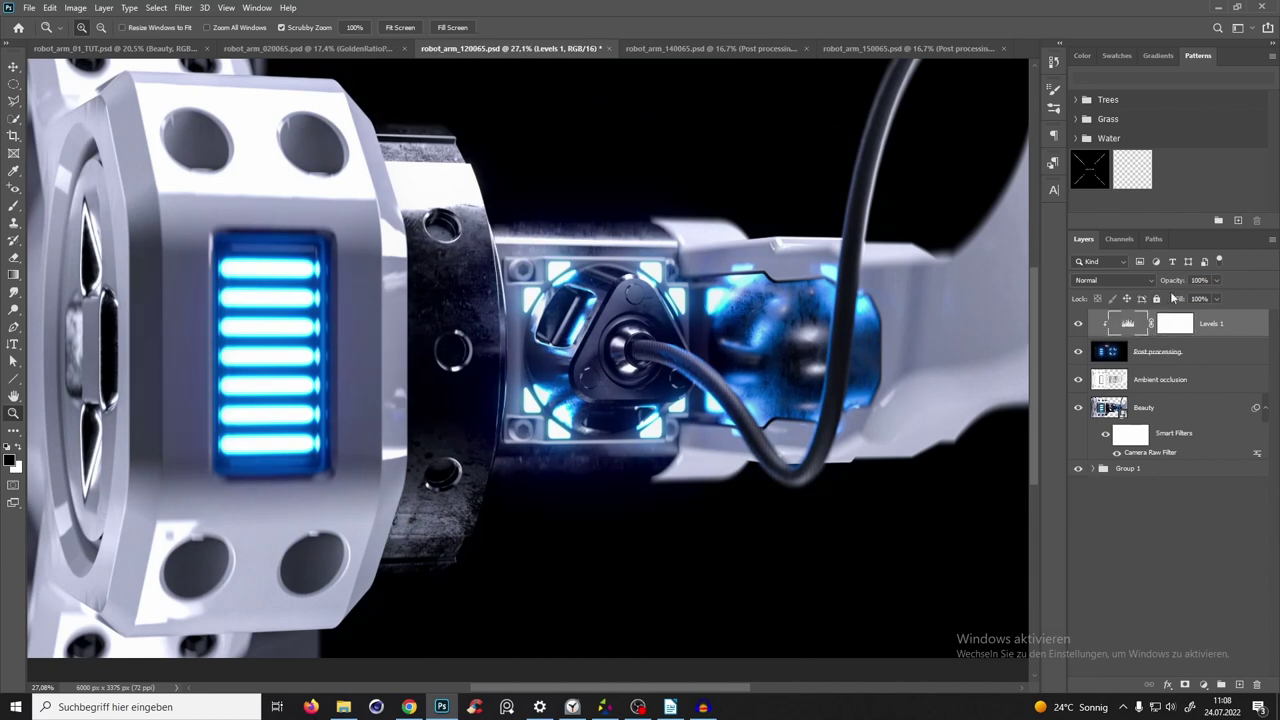
pyautogui.moveTo(1172, 283); pyautogui.dragTo(1090, 326)
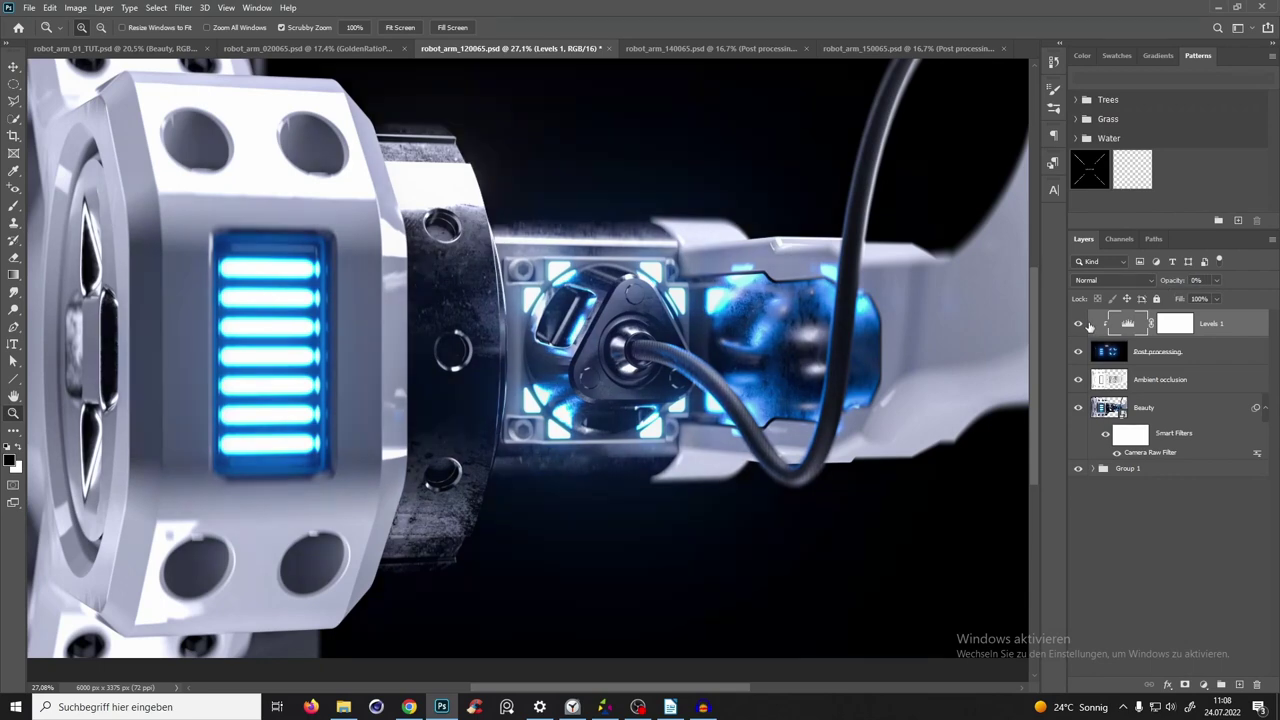
pyautogui.moveTo(1175, 293); pyautogui.dragTo(1220, 316)
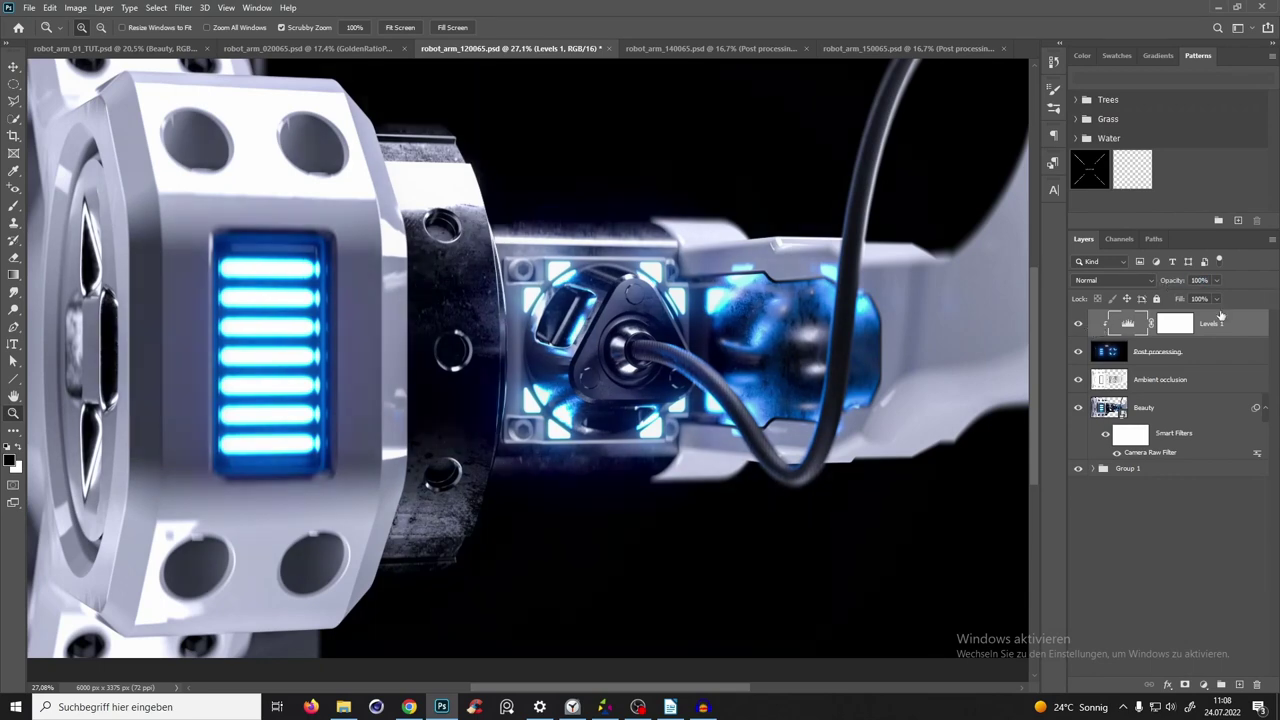
# Lower the Post processing layer's opacity to 43% and check the glow across the whole image.
pyautogui.click(1207, 352)
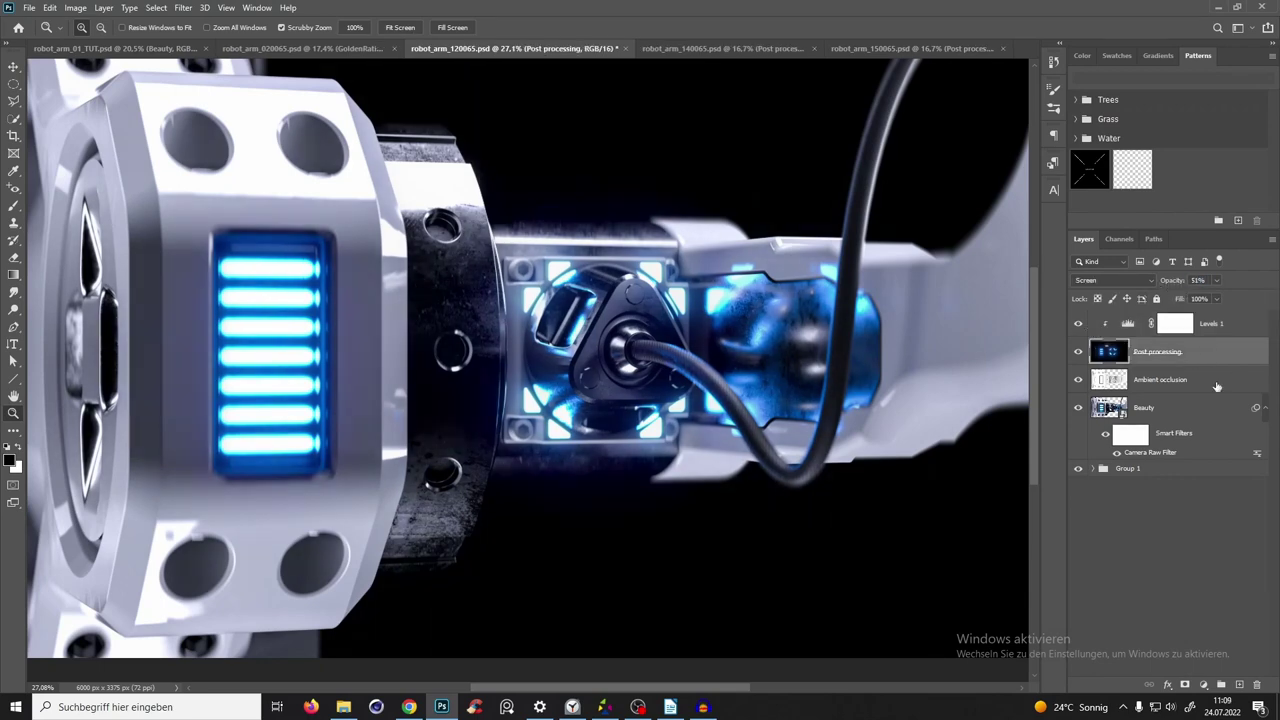
pyautogui.moveTo(1175, 283); pyautogui.dragTo(1172, 282)
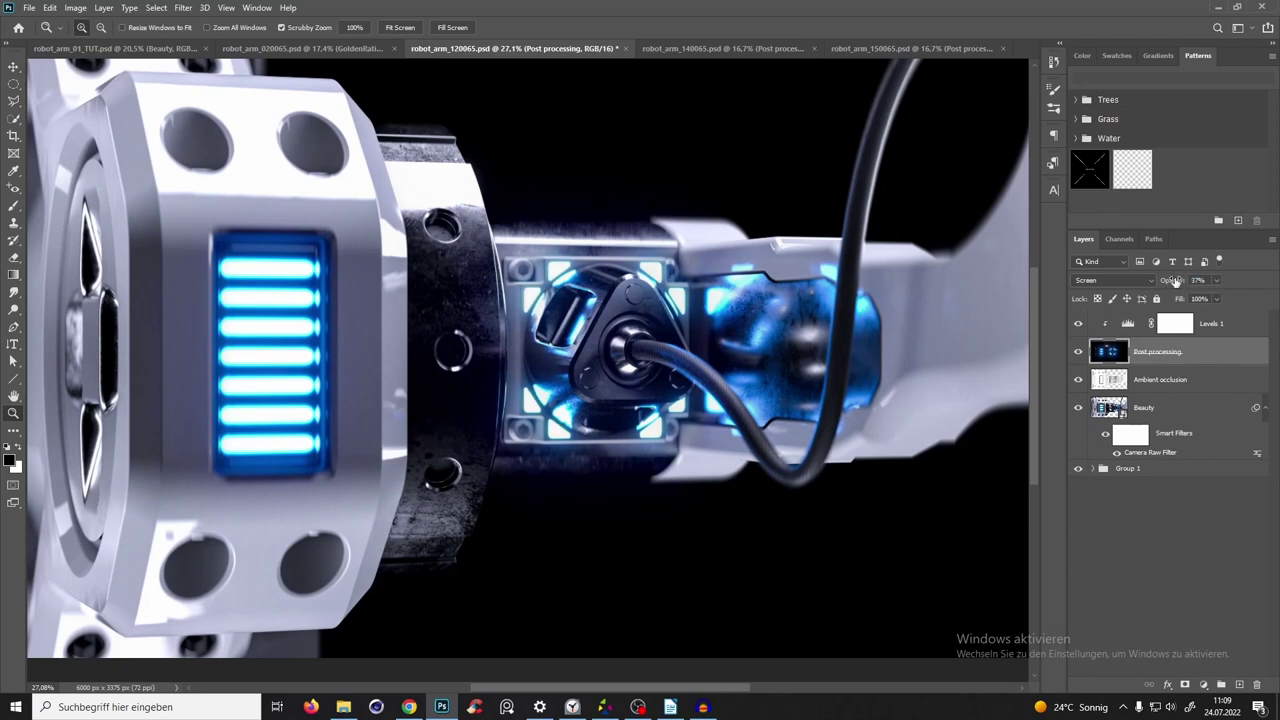
pyautogui.moveTo(574, 266); pyautogui.dragTo(565, 321)
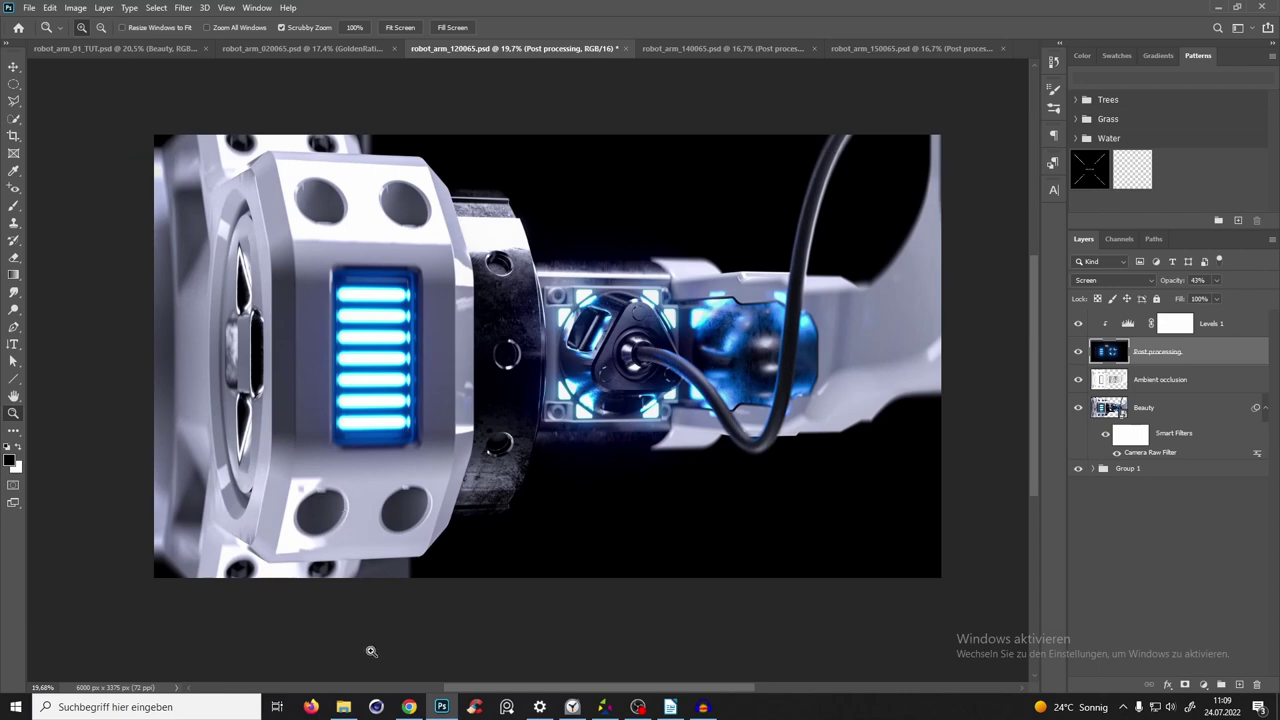
pyautogui.moveTo(597, 387); pyautogui.dragTo(660, 400)
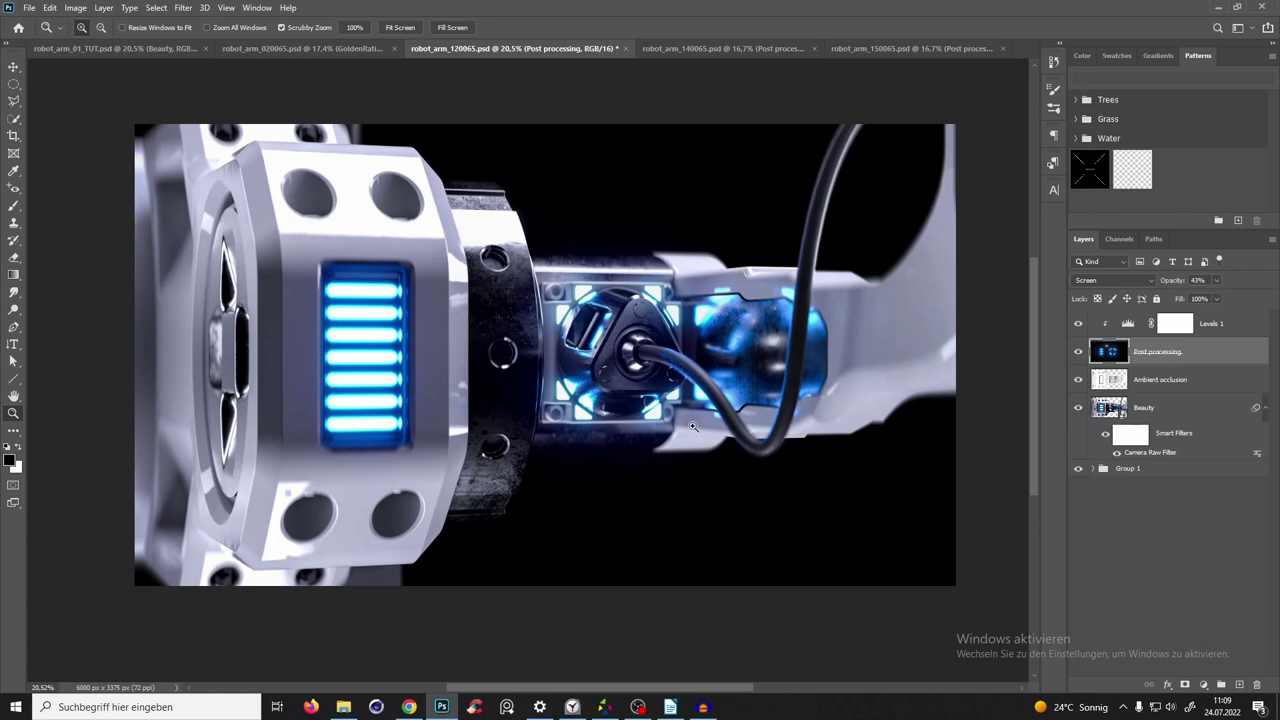
# In Beauty's Camera Raw Filter, widen Mask 1's linear gradient toward the blue light bars and set its Exposure to -1.30.
pyautogui.click(1166, 454)
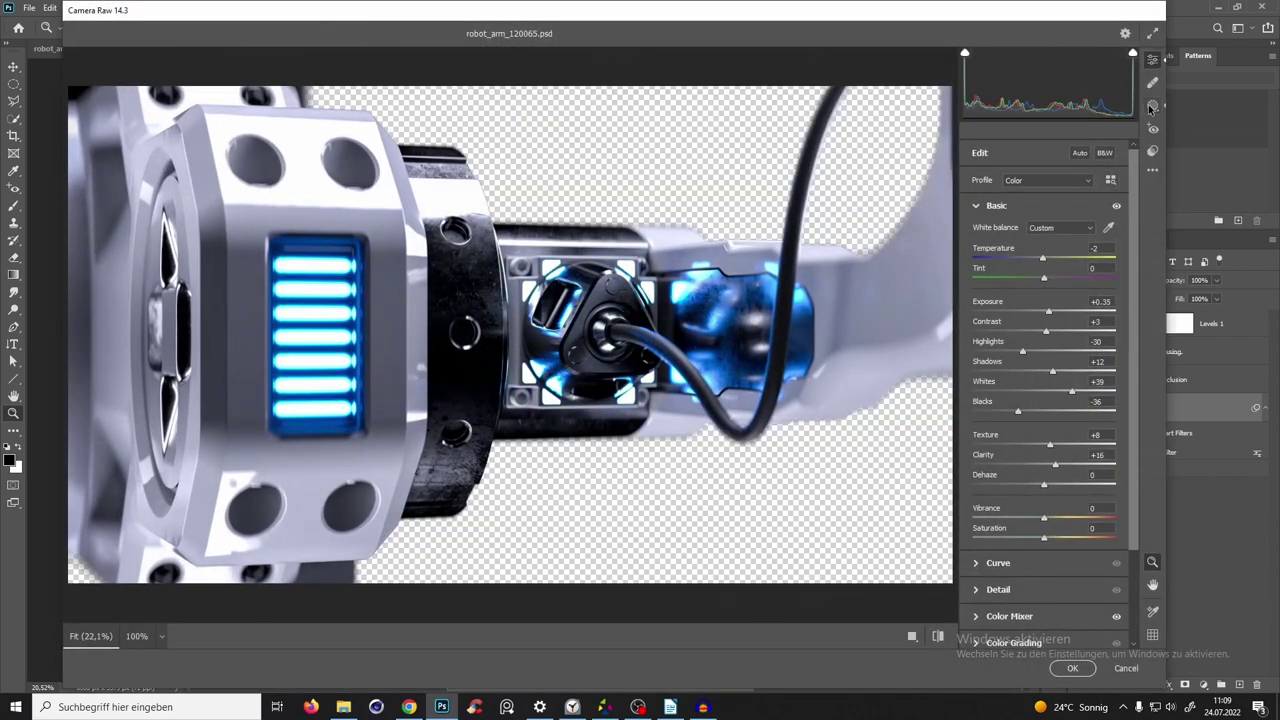
pyautogui.click(1153, 107)
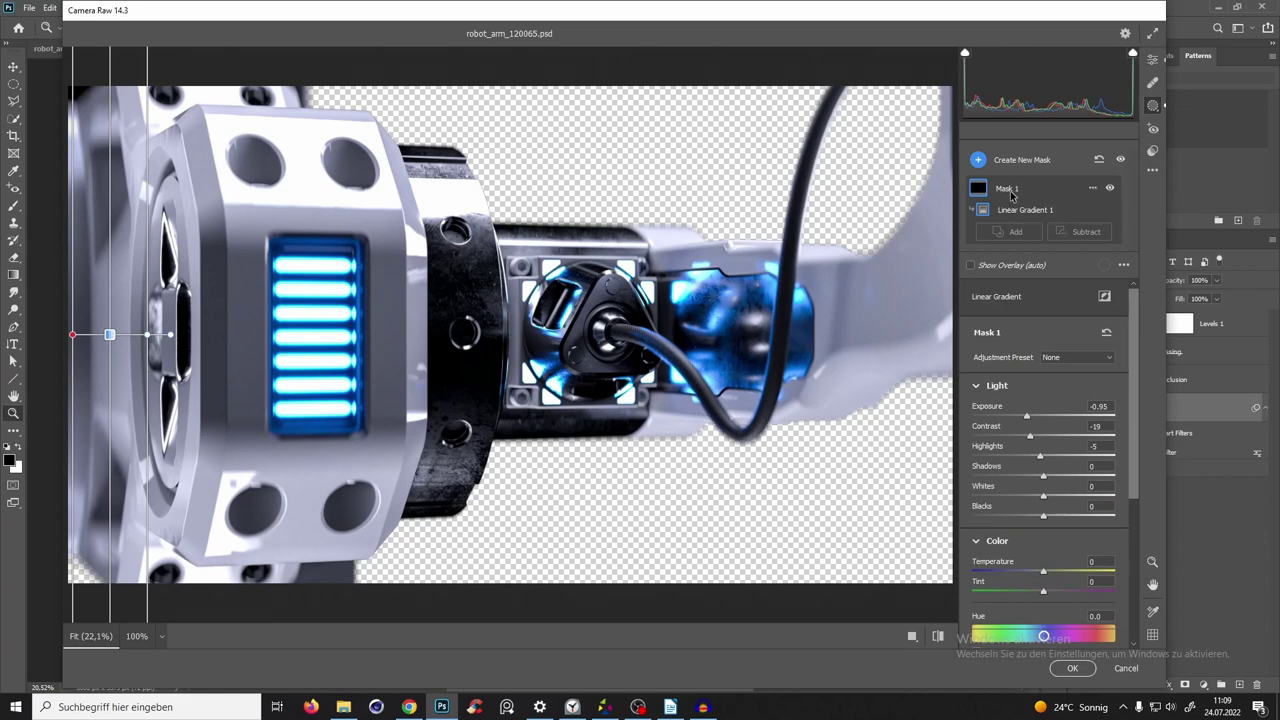
pyautogui.moveTo(143, 343); pyautogui.dragTo(260, 335)
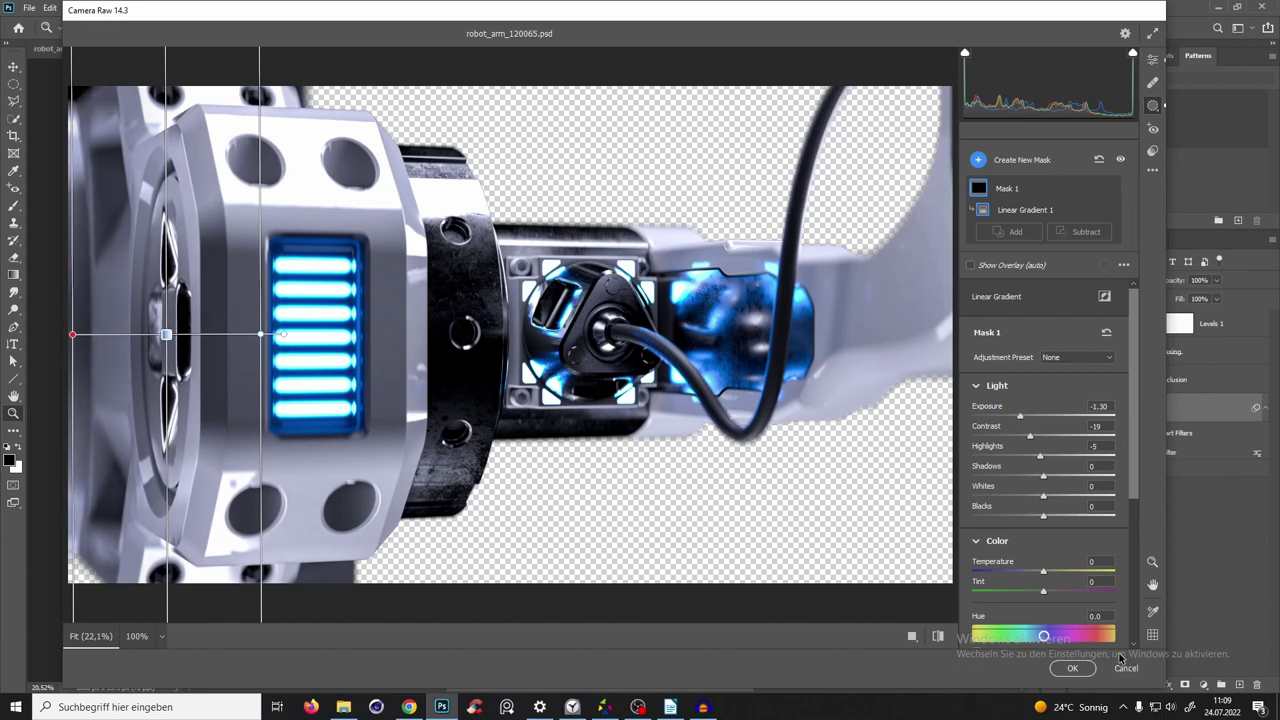
pyautogui.click(1073, 668)
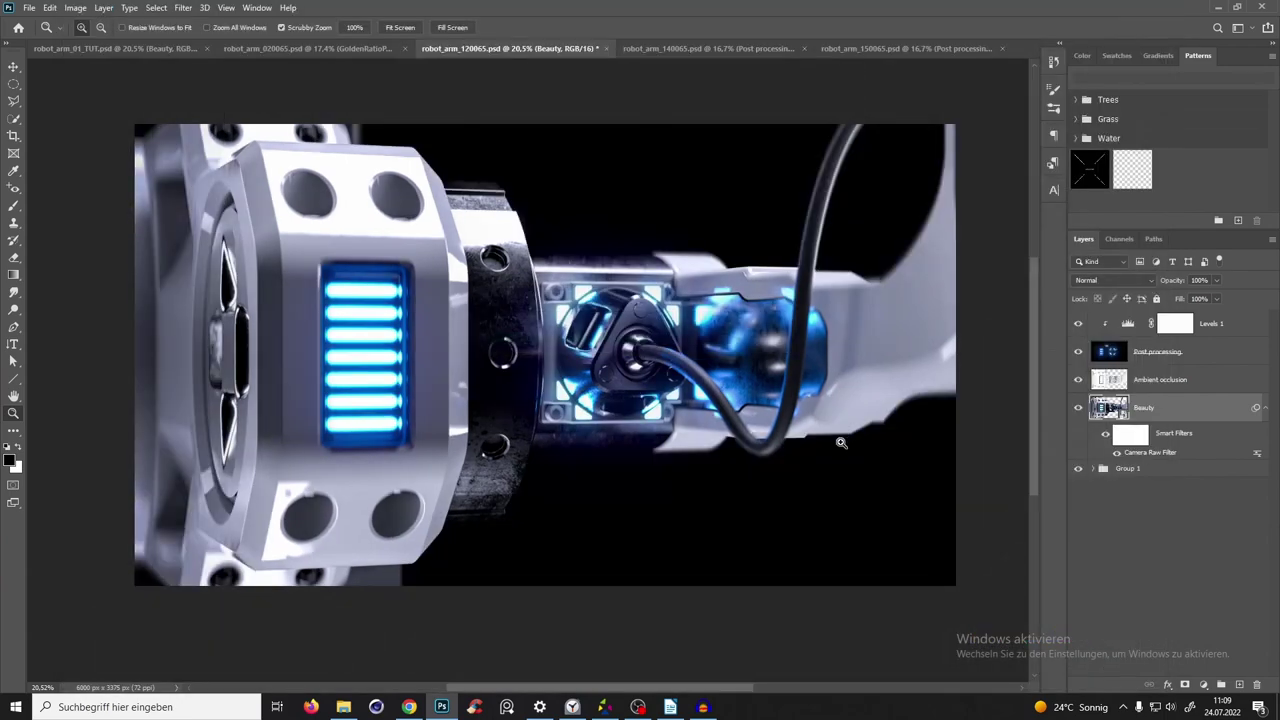
# Inspect the adjusted render up close and as a whole, and save robot_arm_120065.psd.
pyautogui.scroll(-2, 558, 300)
pyautogui.scroll(5, 558, 300)
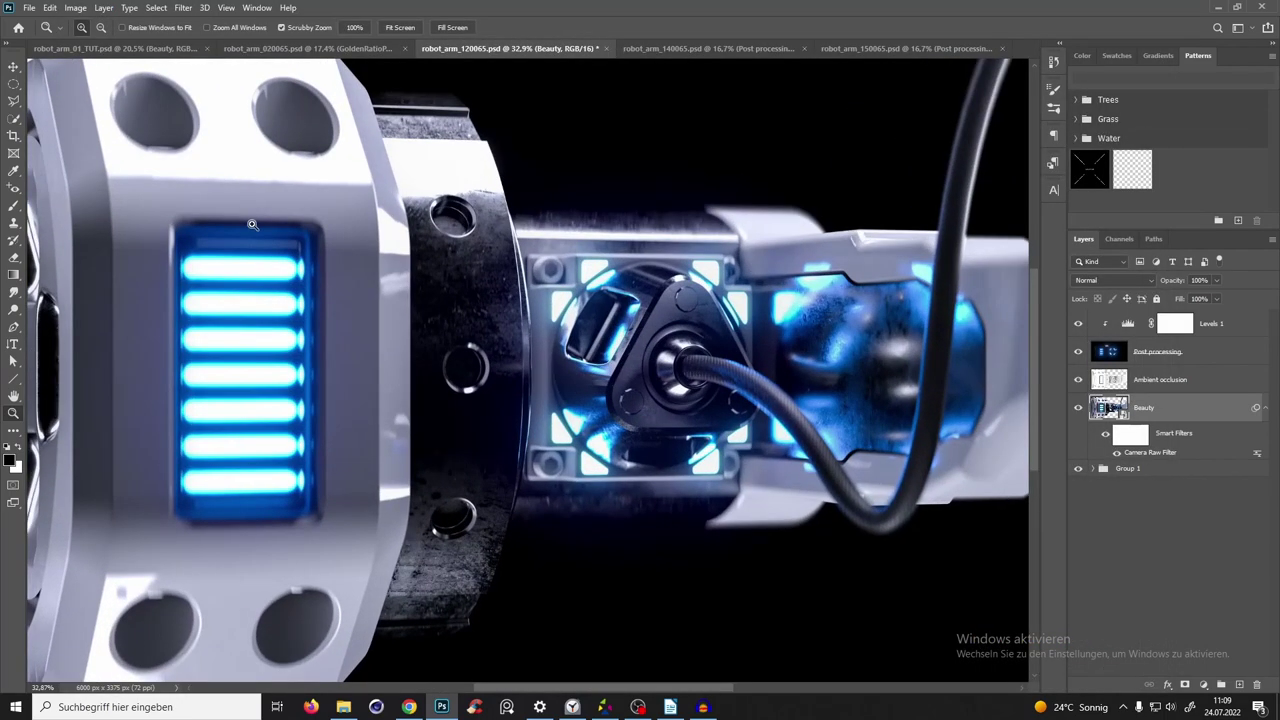
pyautogui.scroll(-2, 720, 356)
pyautogui.scroll(1, 664, 415)
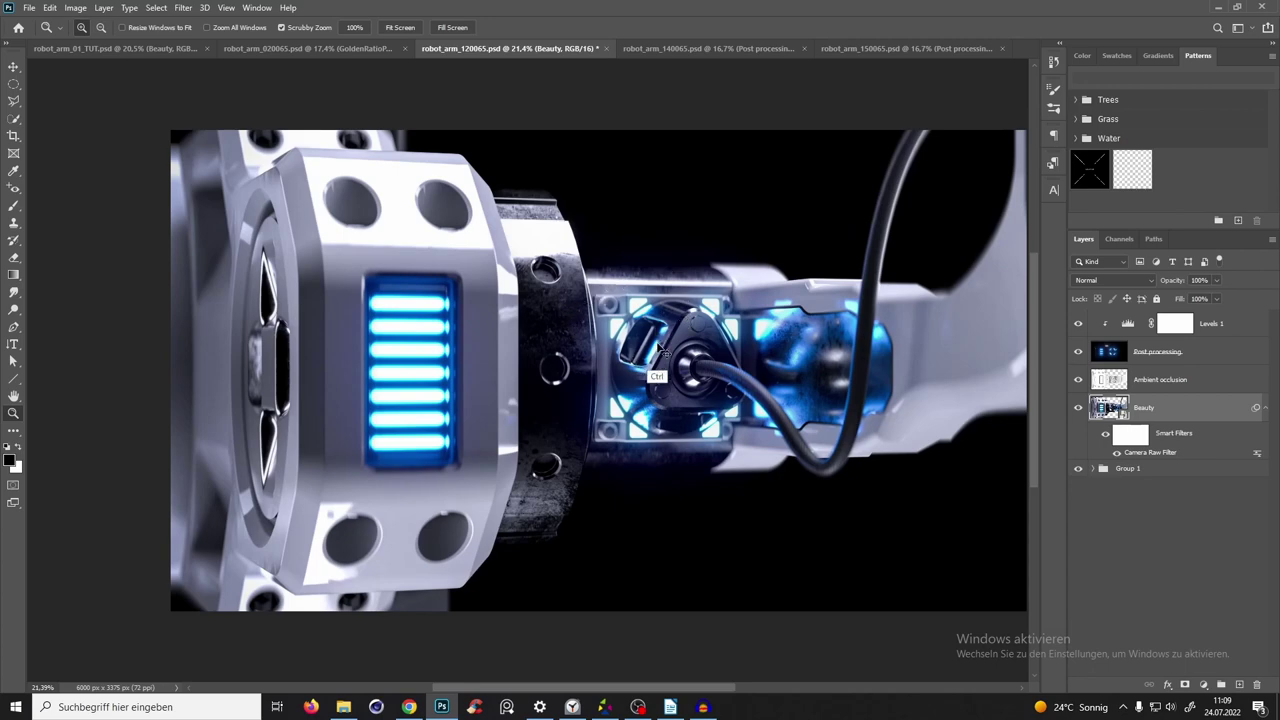
pyautogui.hotkey('ctrl', 's')
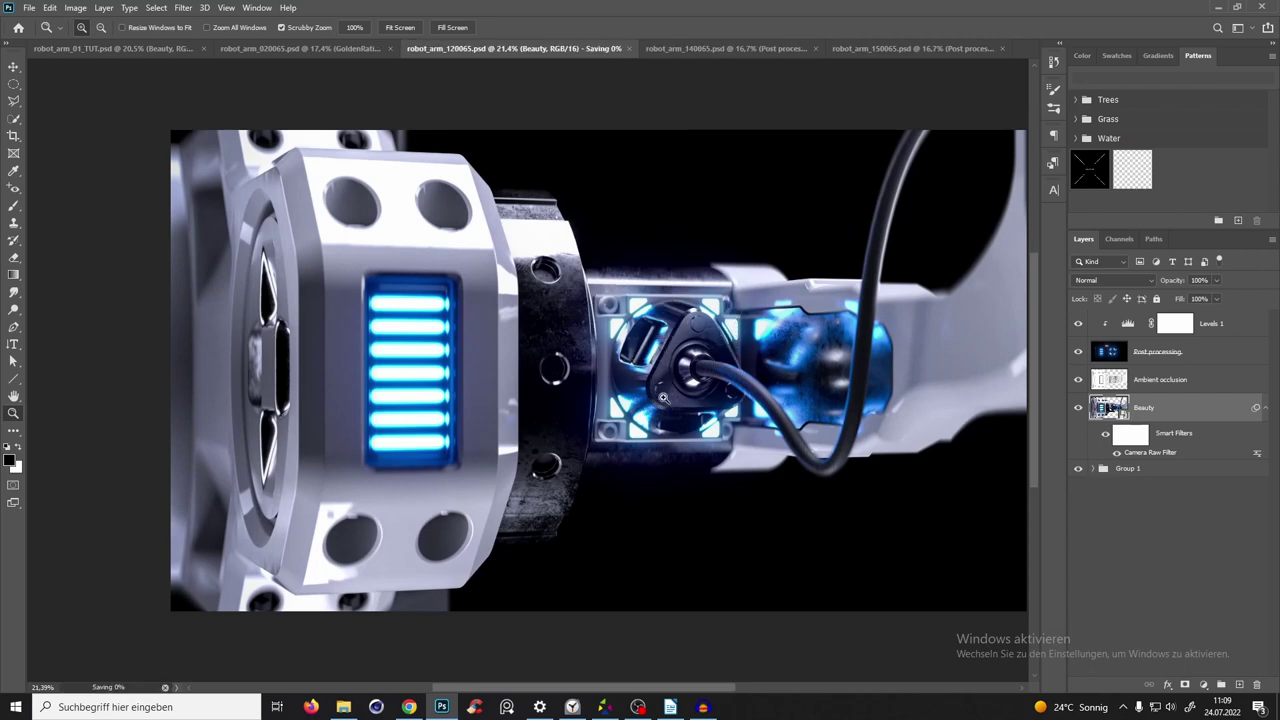
# Switch to robot_arm_140065.psd and show its black Background layer.
pyautogui.hotkey('ctrl', 'Tab')
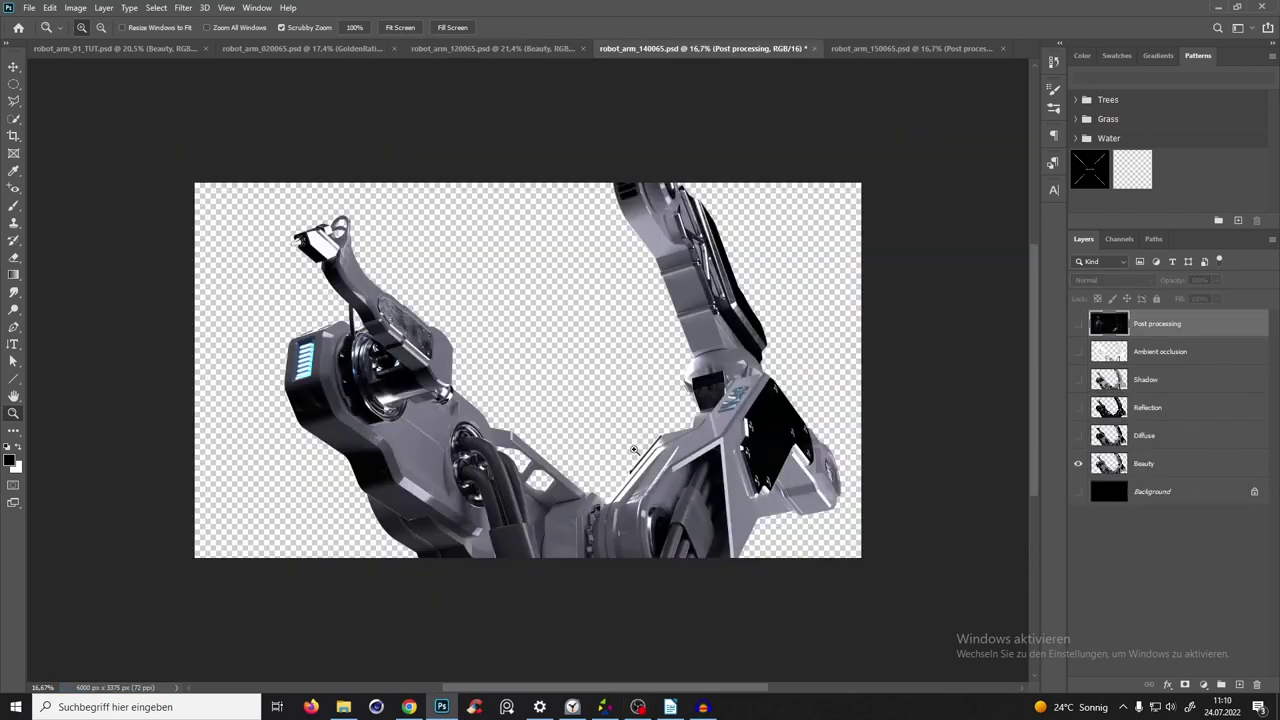
pyautogui.click(560, 48)
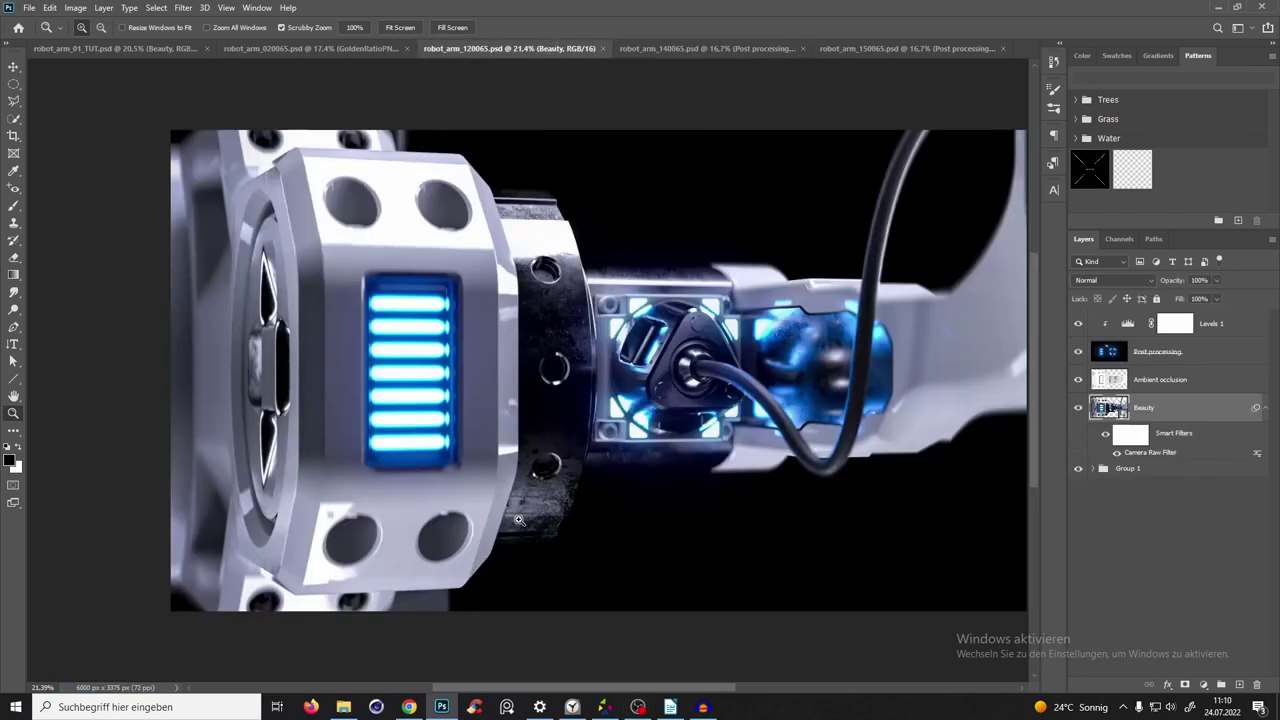
pyautogui.click(645, 50)
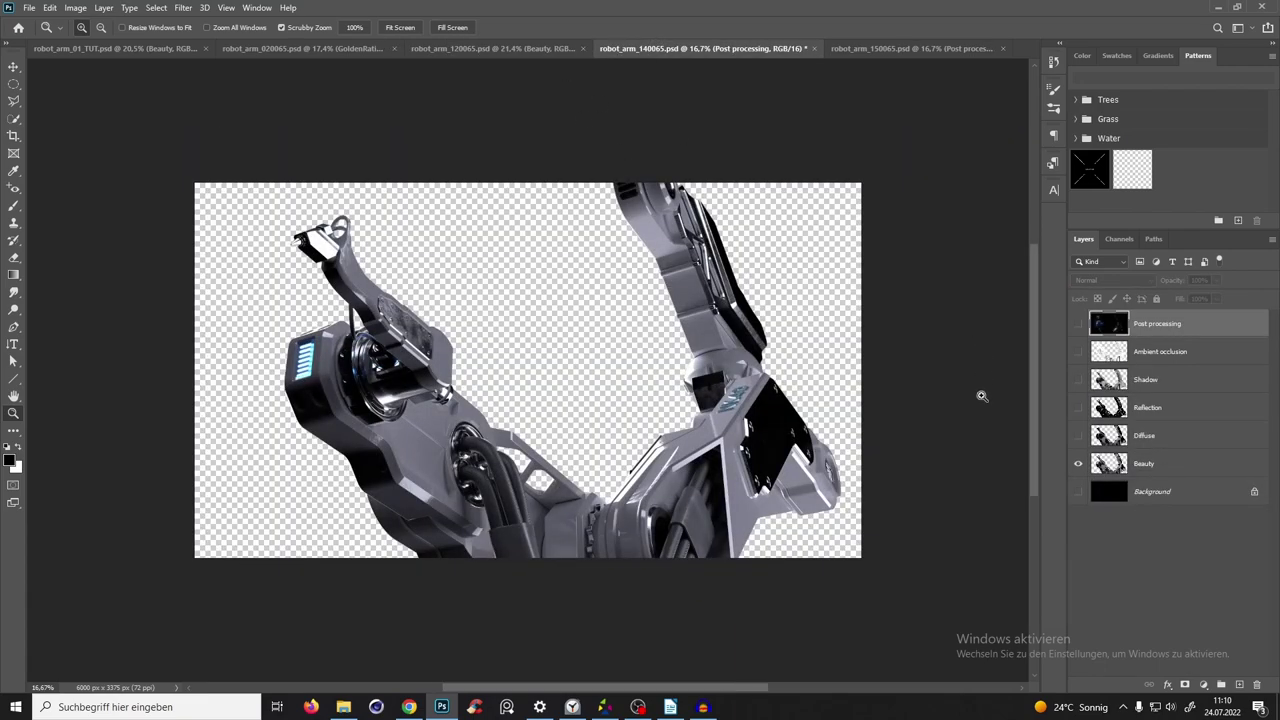
pyautogui.click(1078, 491)
# Return to robot_arm_120065.psd and examine the finished composition and its glowing details.
pyautogui.click(522, 44)
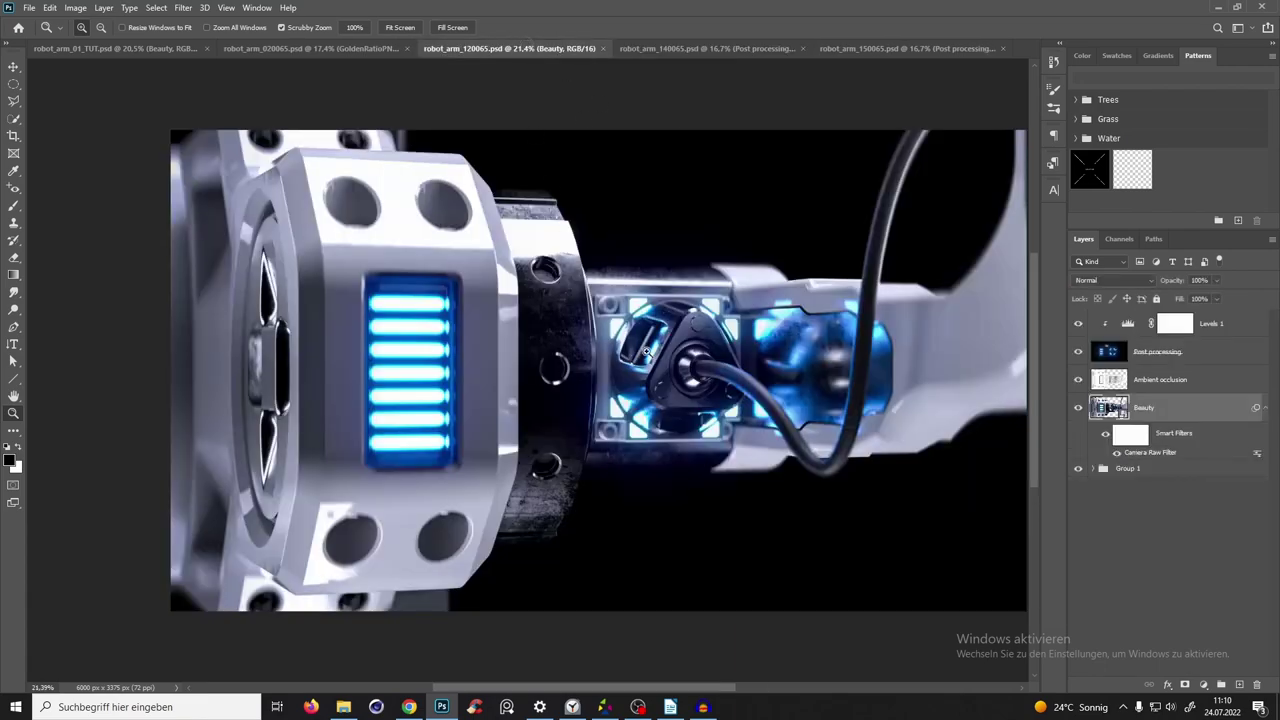
pyautogui.click(520, 352)
pyautogui.scroll(-5, 690, 338)
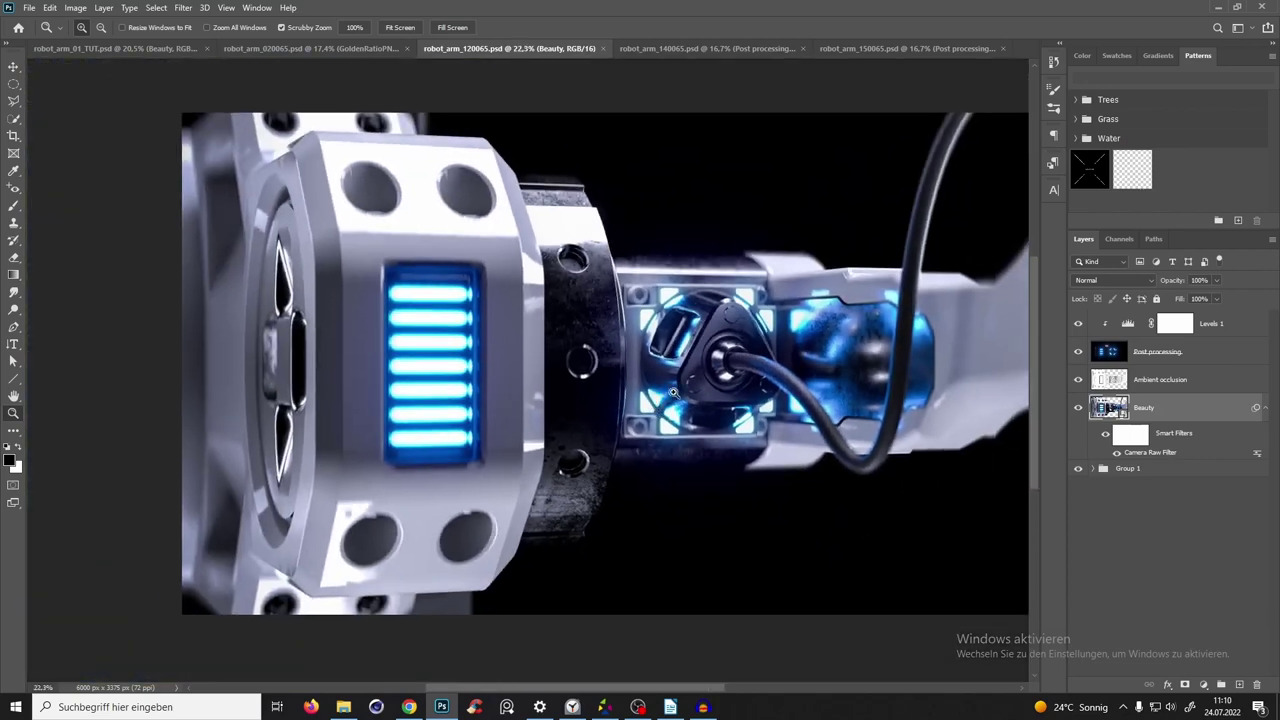
pyautogui.scroll(2, 720, 380)
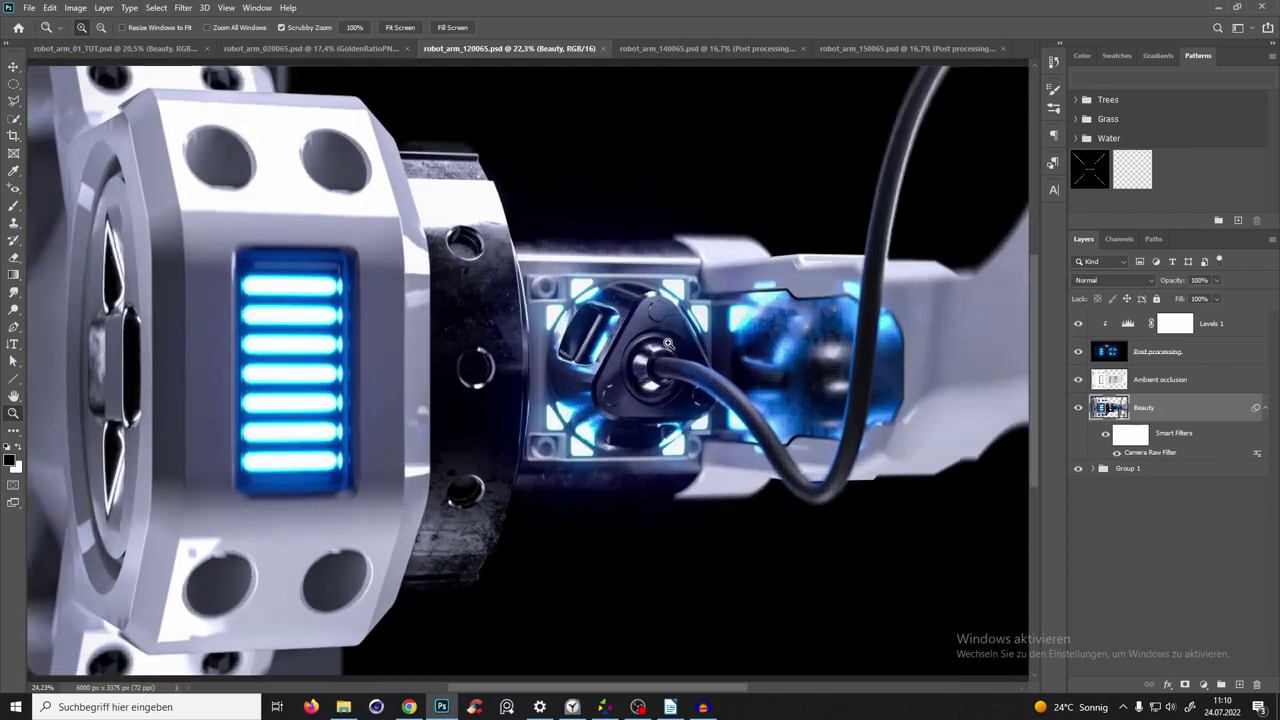
pyautogui.scroll(-4, 637, 363)
pyautogui.scroll(2, 637, 363)
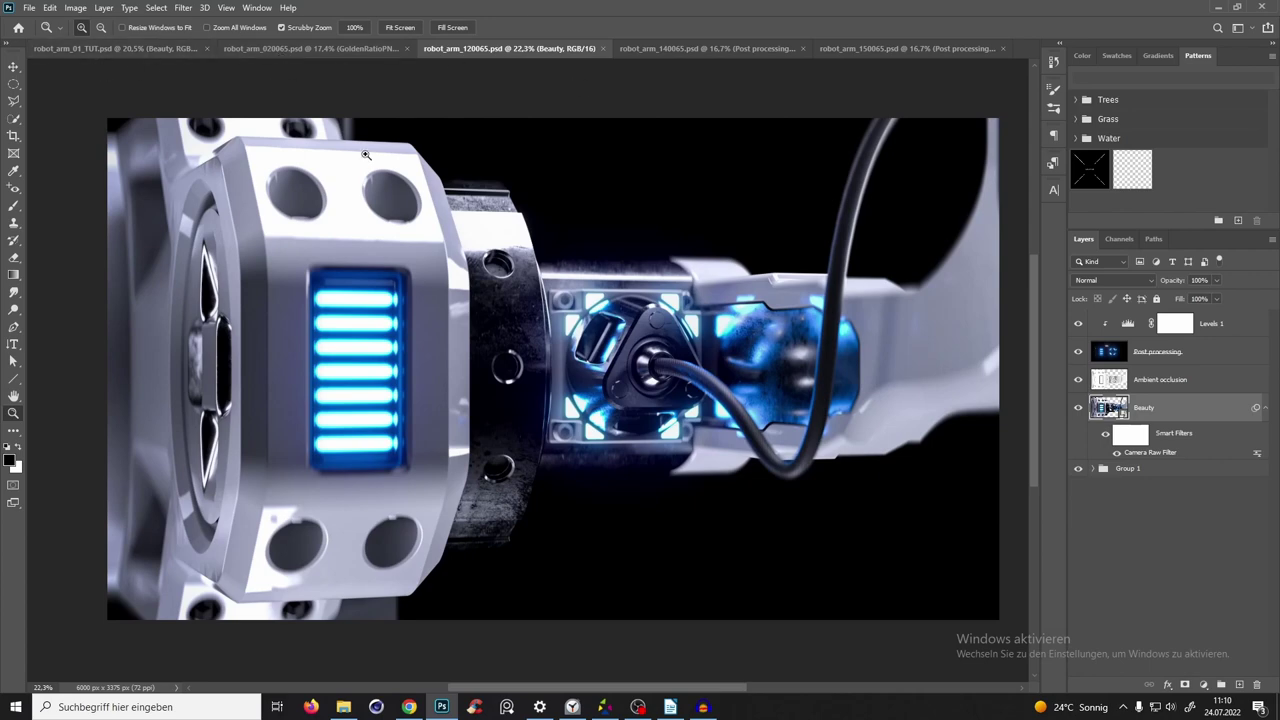
# In robot_arm_140065.psd, move the Shadow, Reflection and Diffuse layers below Beauty and unlock the Background layer.
pyautogui.click(669, 47)
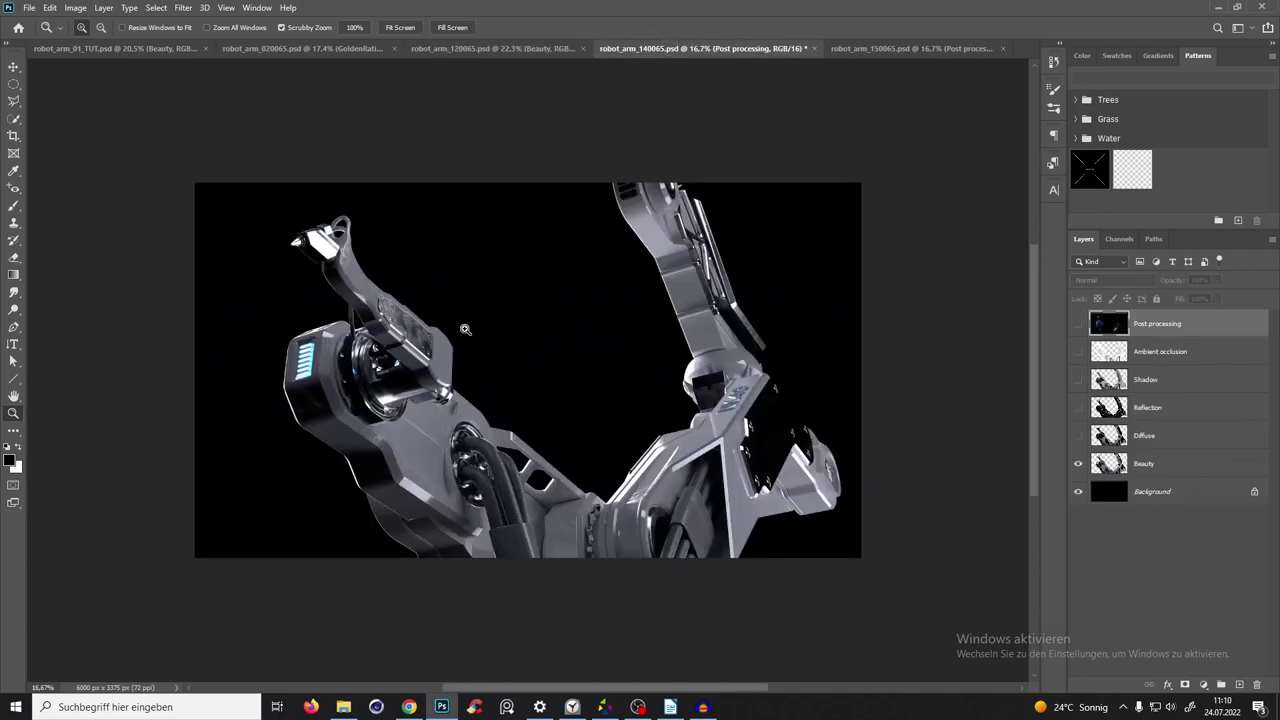
pyautogui.moveTo(1078, 435)
pyautogui.mouseDown()
pyautogui.moveTo(1078, 323)
pyautogui.moveTo(1080, 437)
pyautogui.mouseUp()
pyautogui.click(1152, 382)
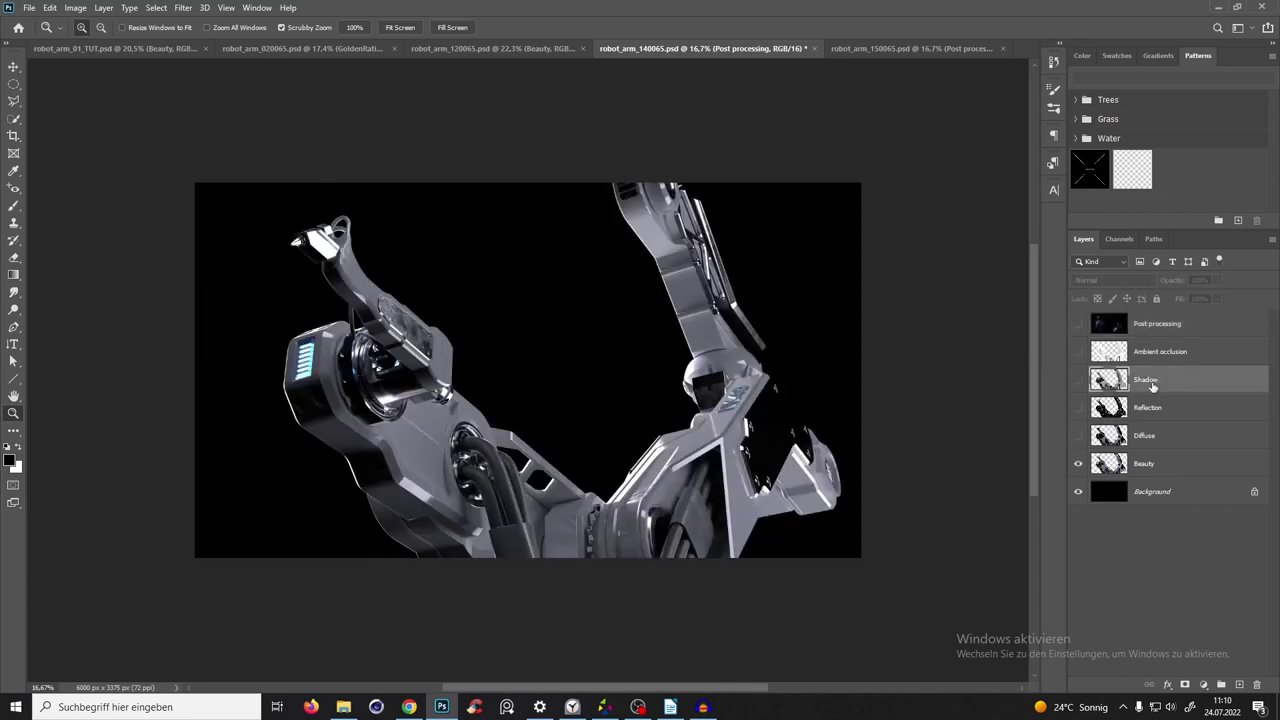
pyautogui.keyDown('shift'); pyautogui.click(1157, 437); pyautogui.keyUp('shift')
pyautogui.moveTo(1155, 435); pyautogui.dragTo(1152, 478)
pyautogui.click(1254, 491)
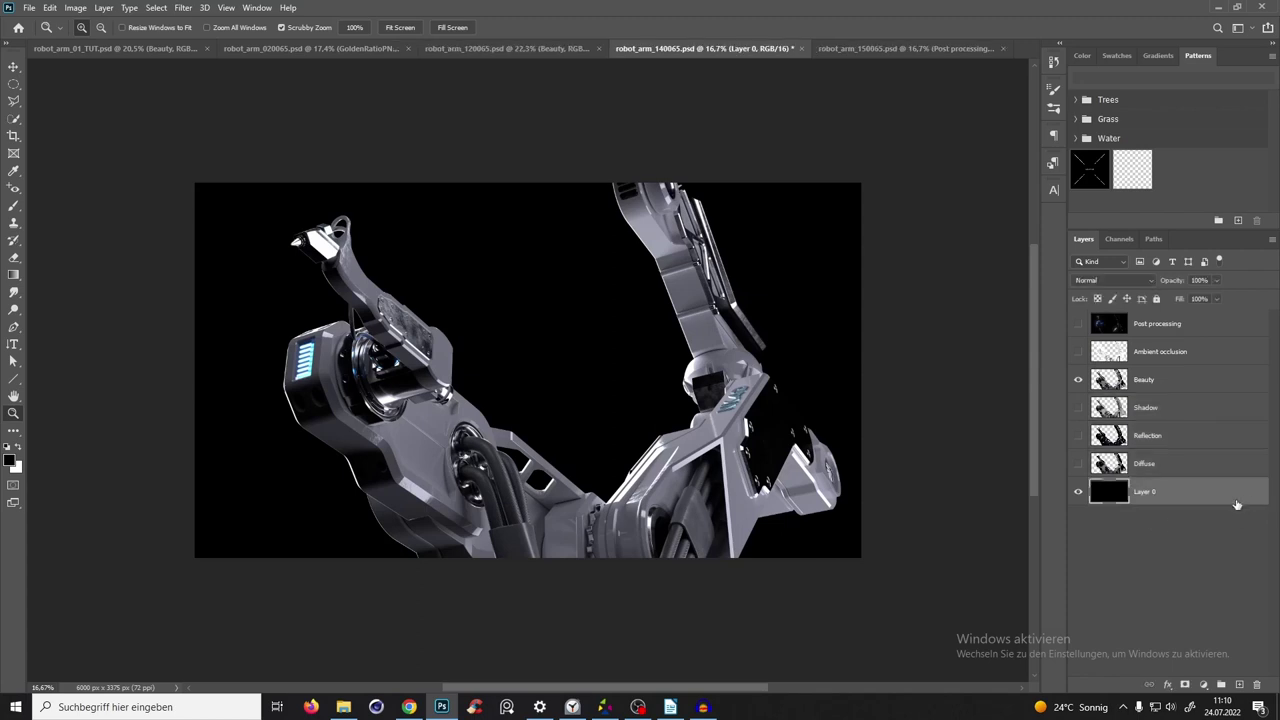
# Group the Shadow, Reflection, Diffuse and Layer 0 layers below Beauty.
pyautogui.click(1167, 495)
pyautogui.keyDown('shift'); pyautogui.click(1150, 410); pyautogui.keyUp('shift')
pyautogui.hotkey('ctrl', 'g')
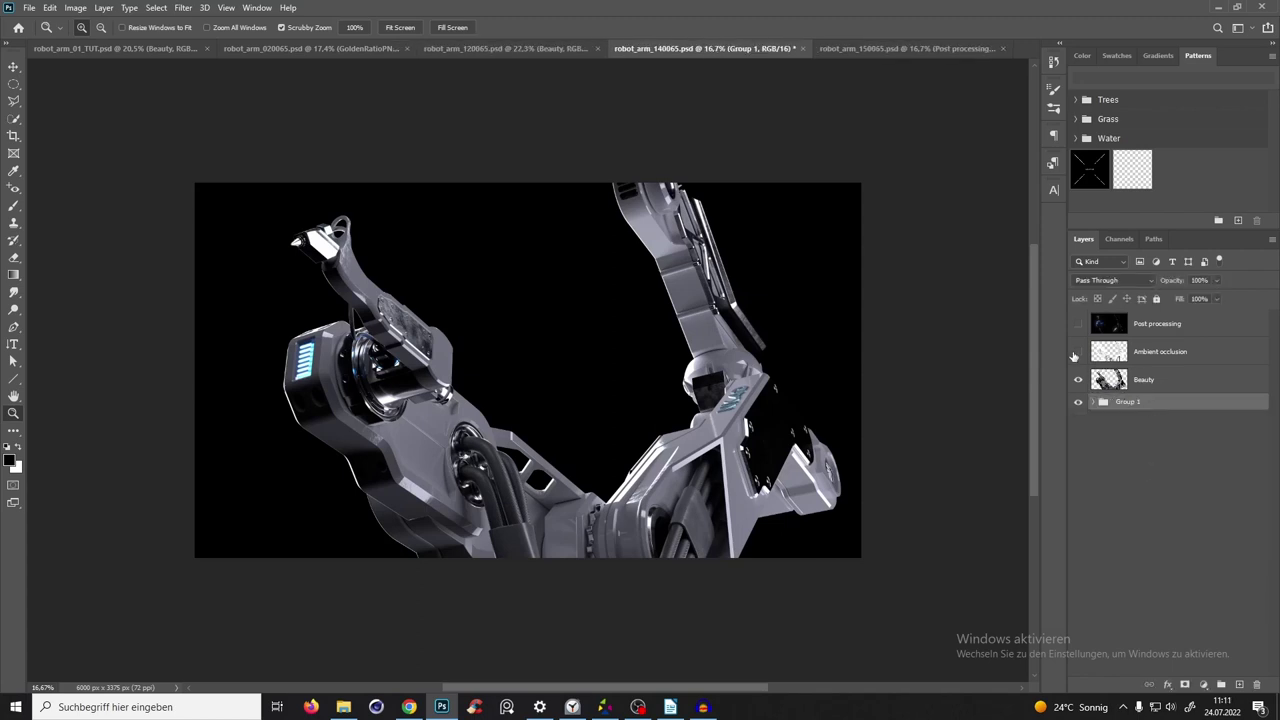
# Show the Ambient occlusion layer, set its blend mode to Multiply and lower its opacity to 18%.
pyautogui.scroll(2, 560, 380)
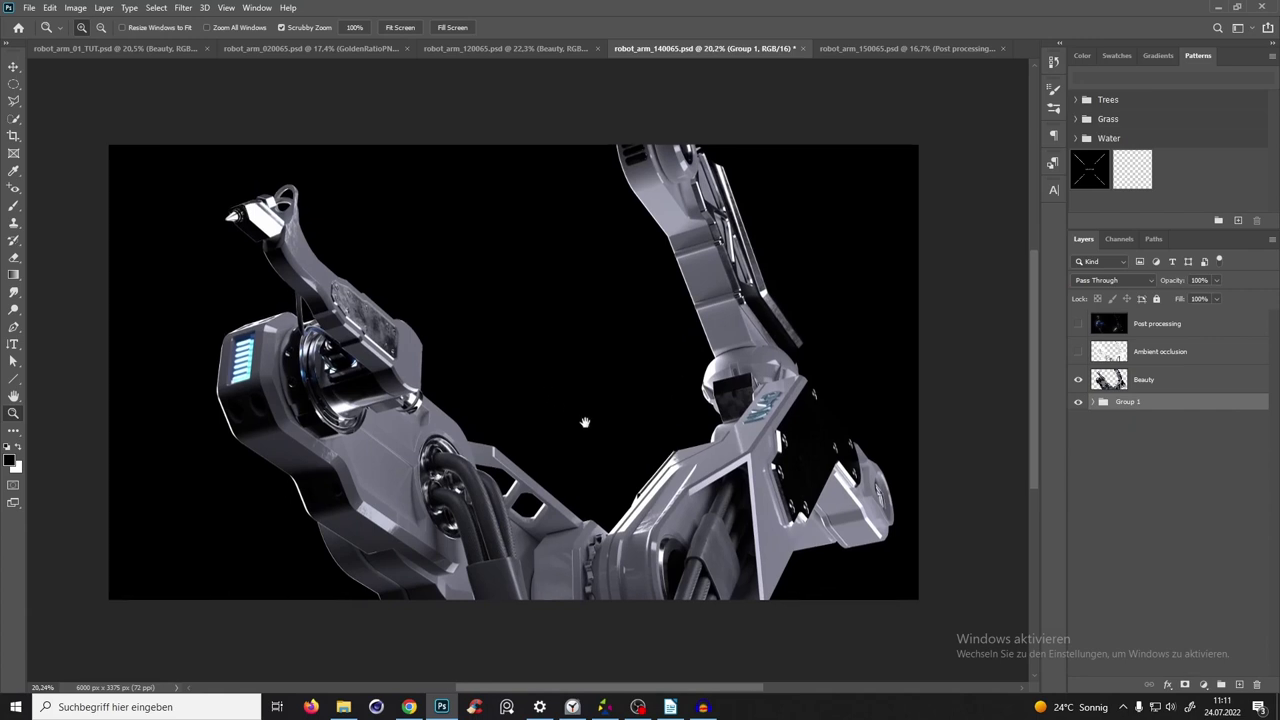
pyautogui.scroll(1, 585, 422)
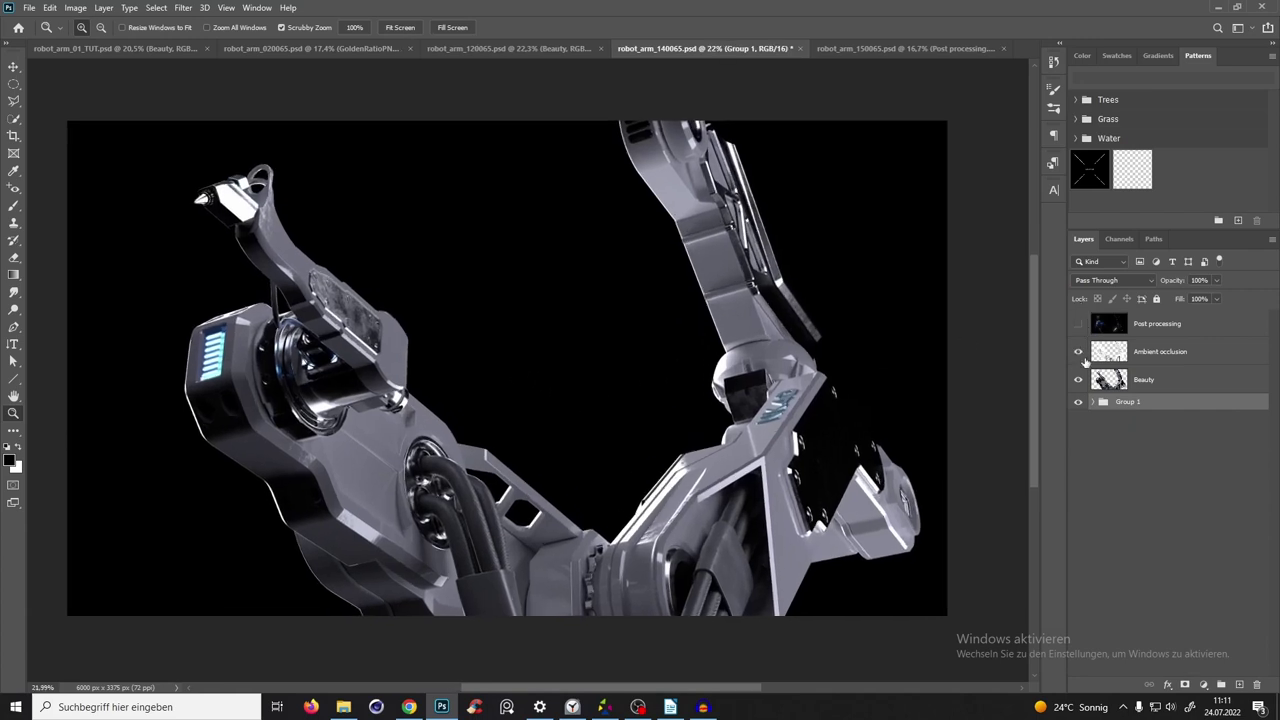
pyautogui.click(1079, 353)
pyautogui.click(1155, 362)
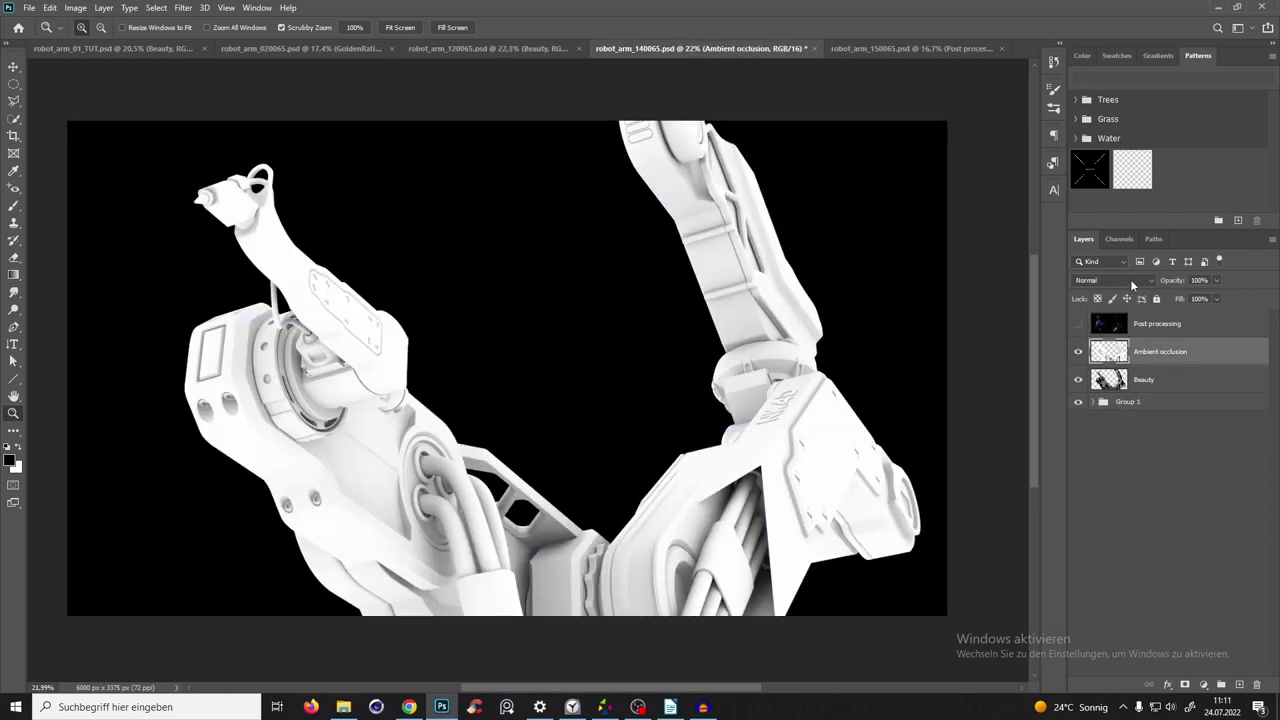
pyautogui.click(1079, 351)
pyautogui.click(1079, 351)
pyautogui.click(1133, 282)
pyautogui.click(1130, 322)
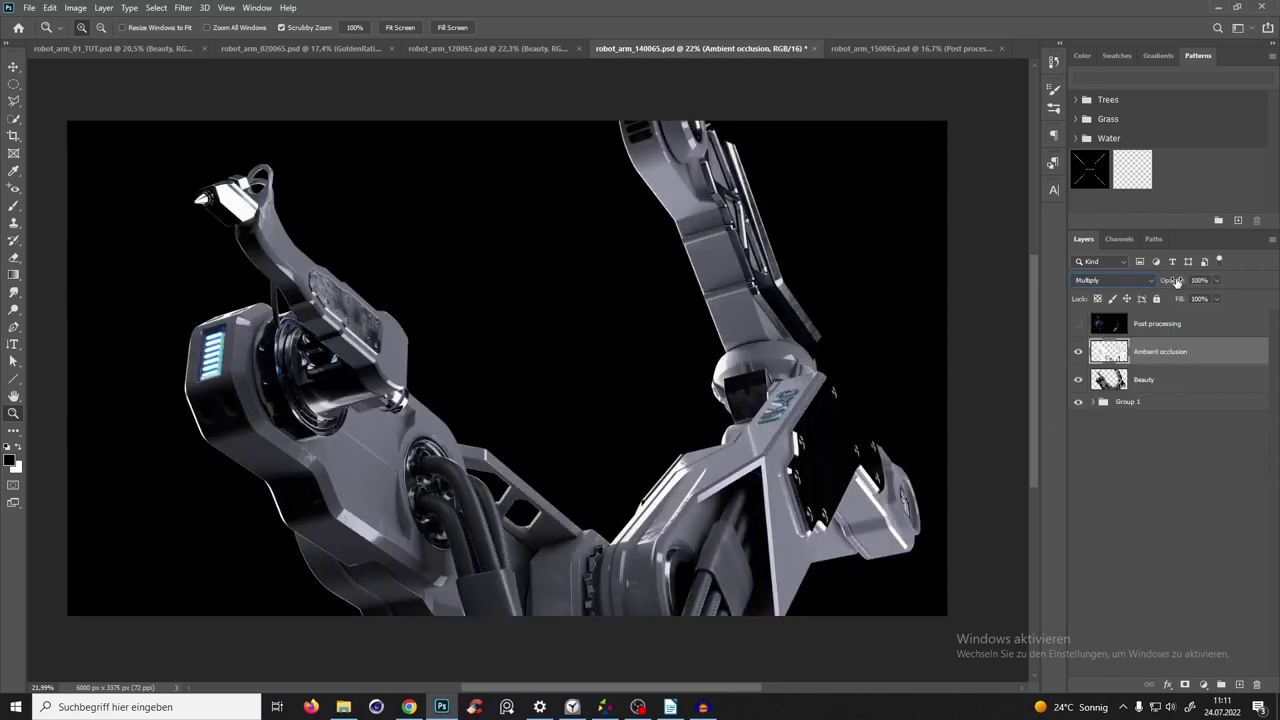
pyautogui.moveTo(1176, 283)
pyautogui.mouseDown()
pyautogui.moveTo(1140, 300)
pyautogui.moveTo(1160, 297)
pyautogui.mouseUp()
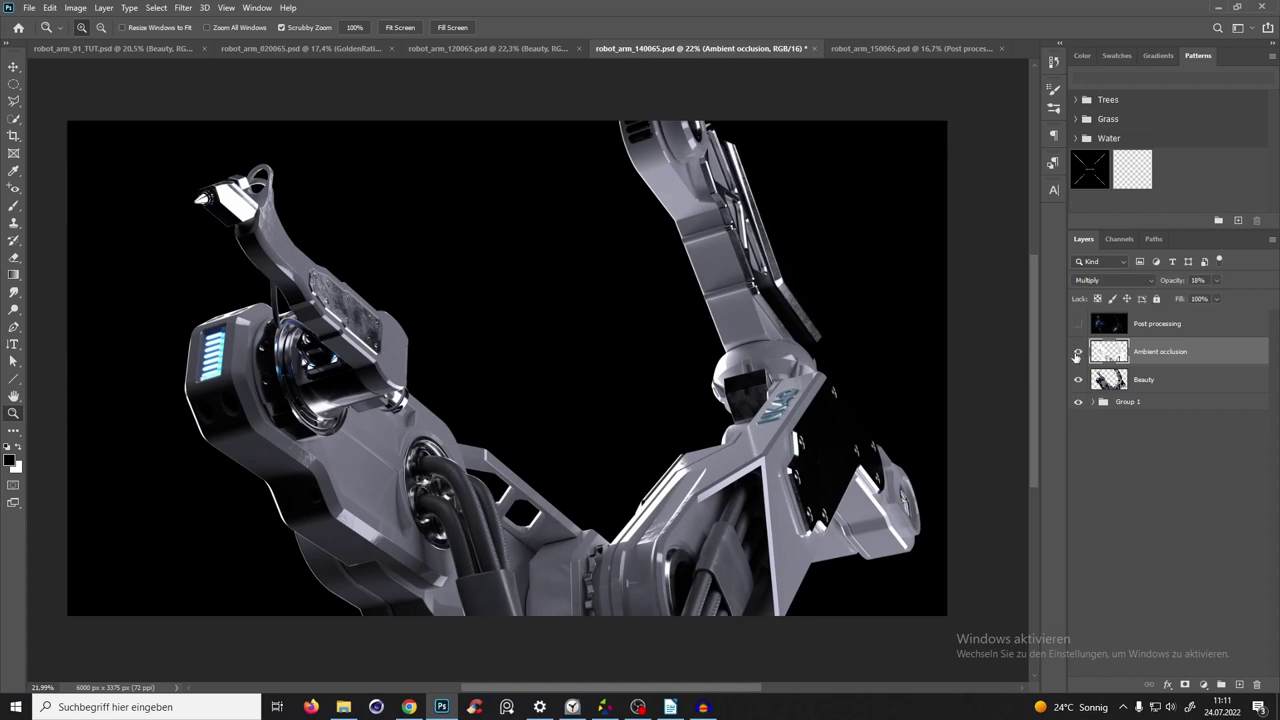
# Convert the Beauty layer to a smart object and check it in the Camera Raw Filter without applying anything.
pyautogui.click(1172, 384)
pyautogui.rightClick(1158, 390)
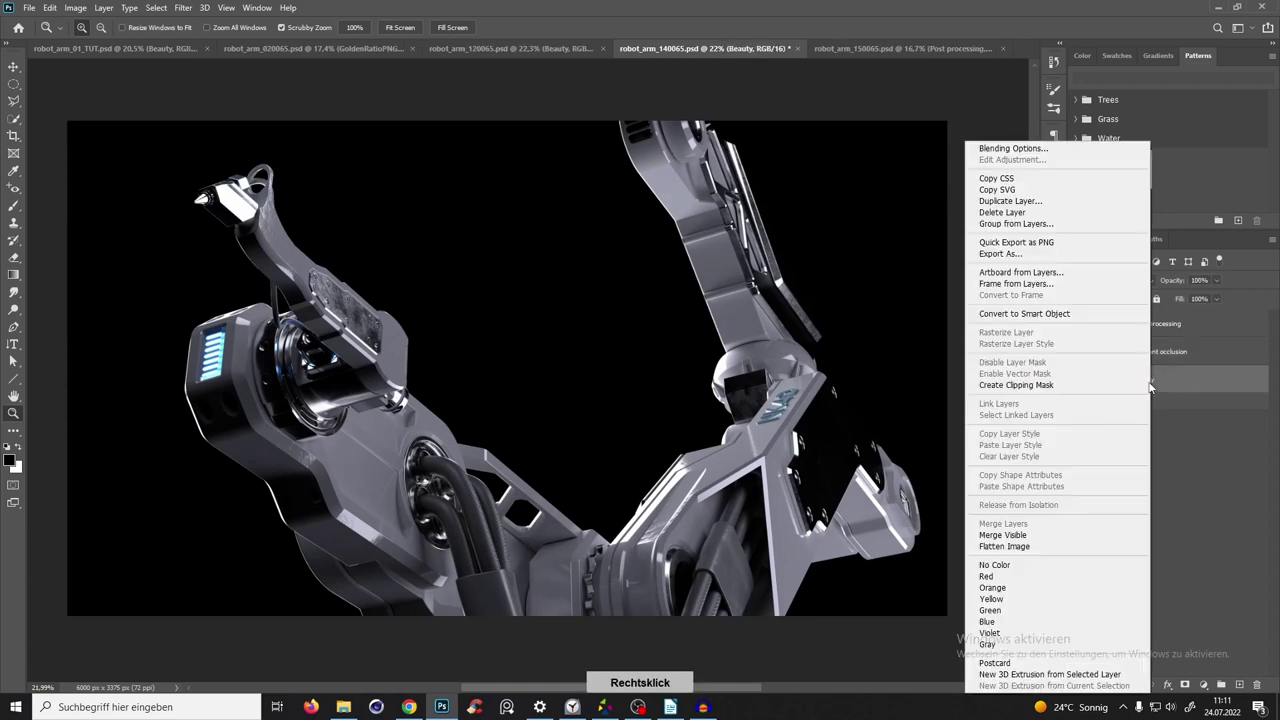
pyautogui.click(1015, 314)
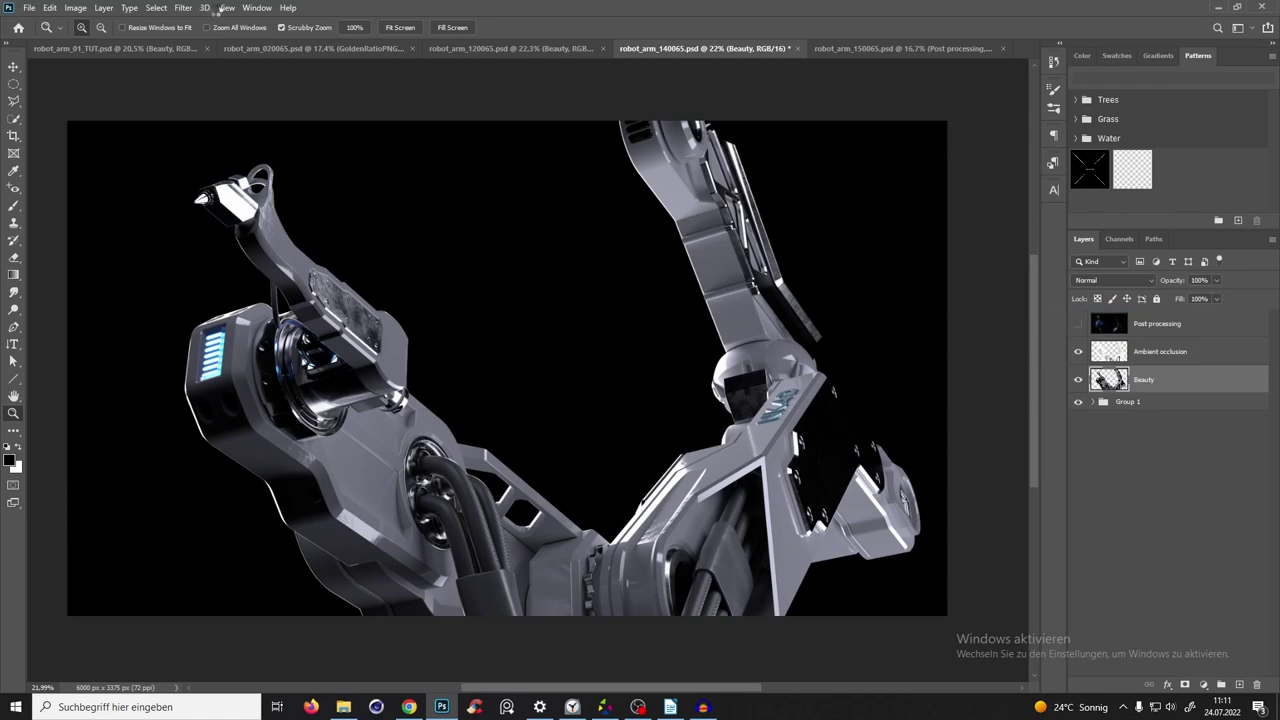
pyautogui.click(183, 8)
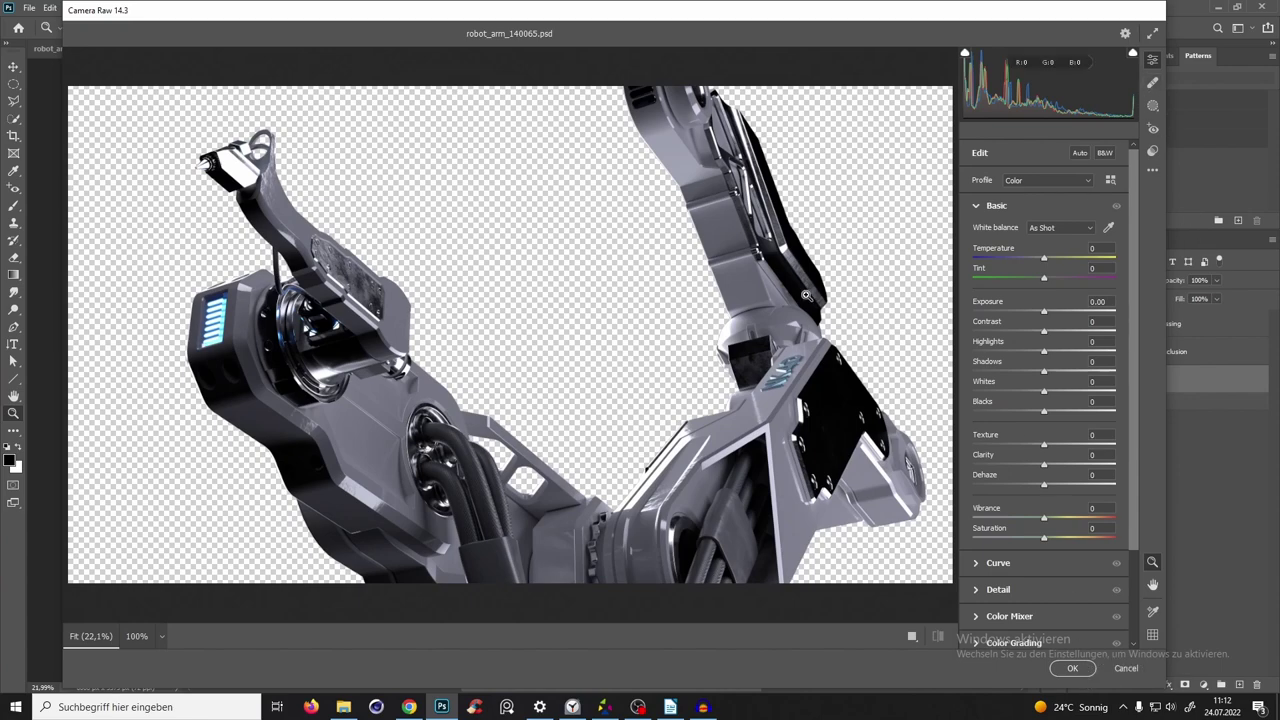
pyautogui.click(1124, 668)
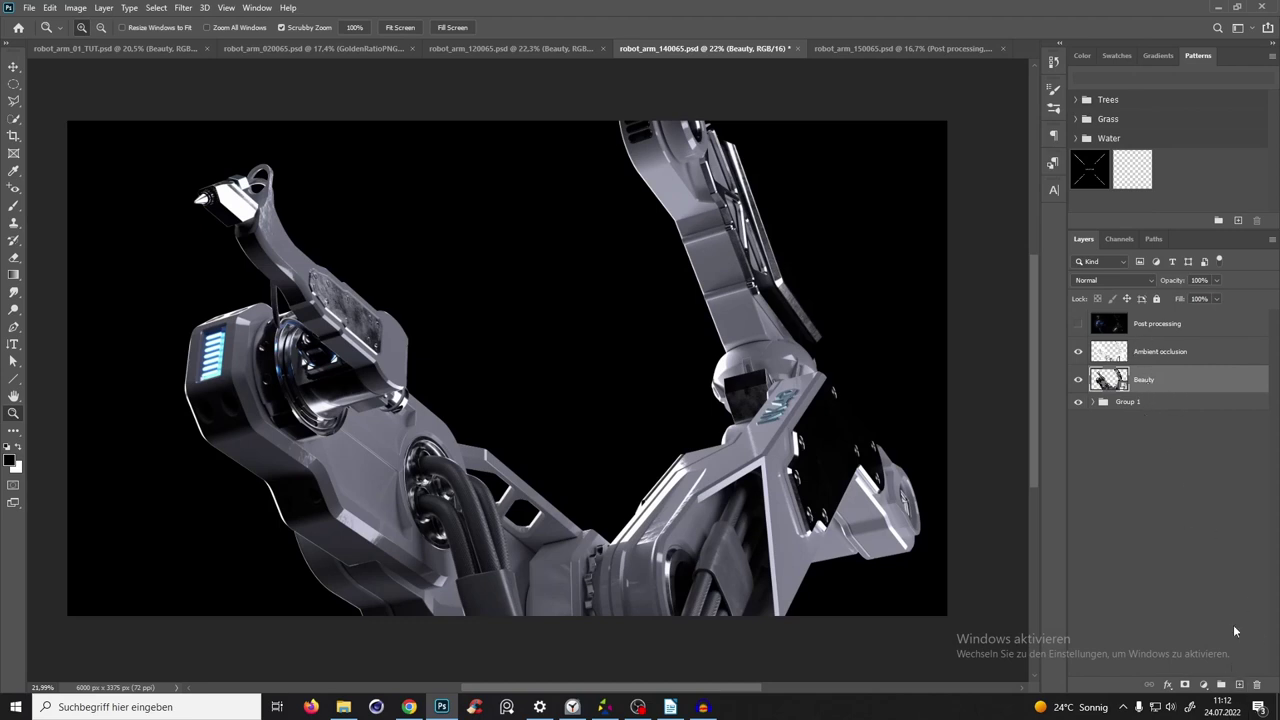
# Duplicate the Beauty layer directly beneath itself and hide the copy, keeping the original selected.
pyautogui.moveTo(1145, 389); pyautogui.dragTo(1147, 402)
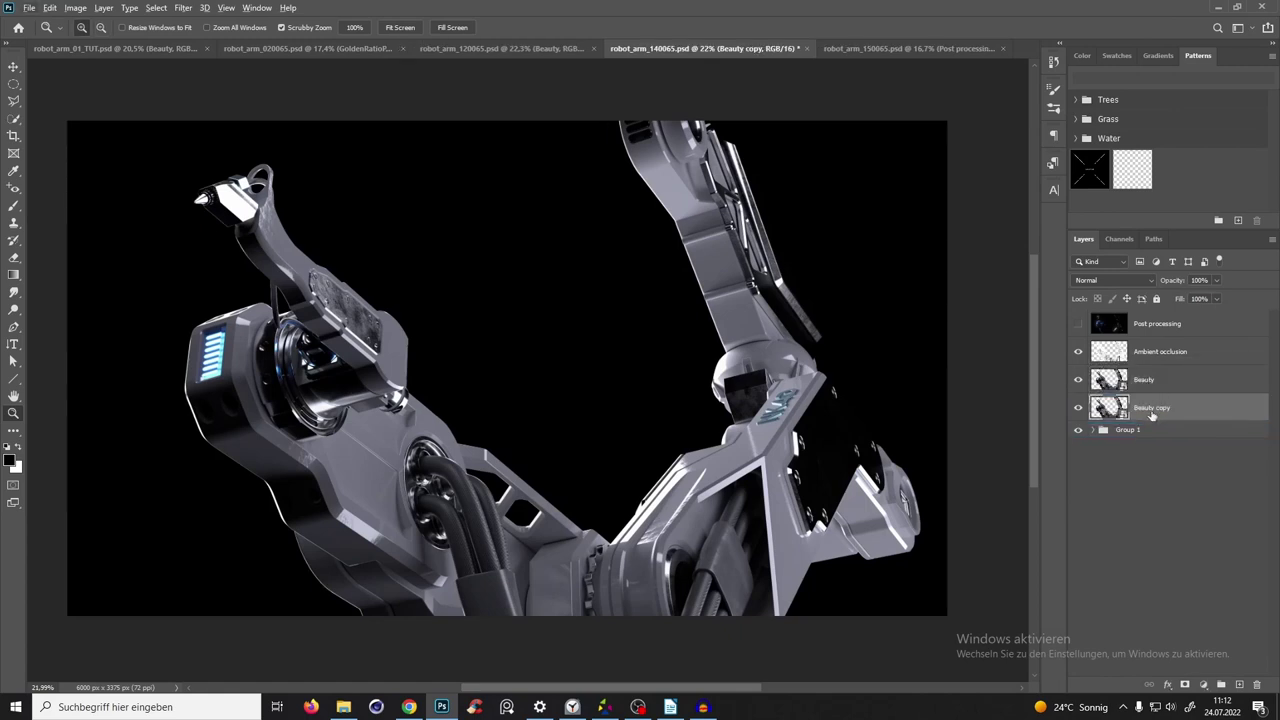
pyautogui.click(1078, 408)
pyautogui.click(1160, 384)
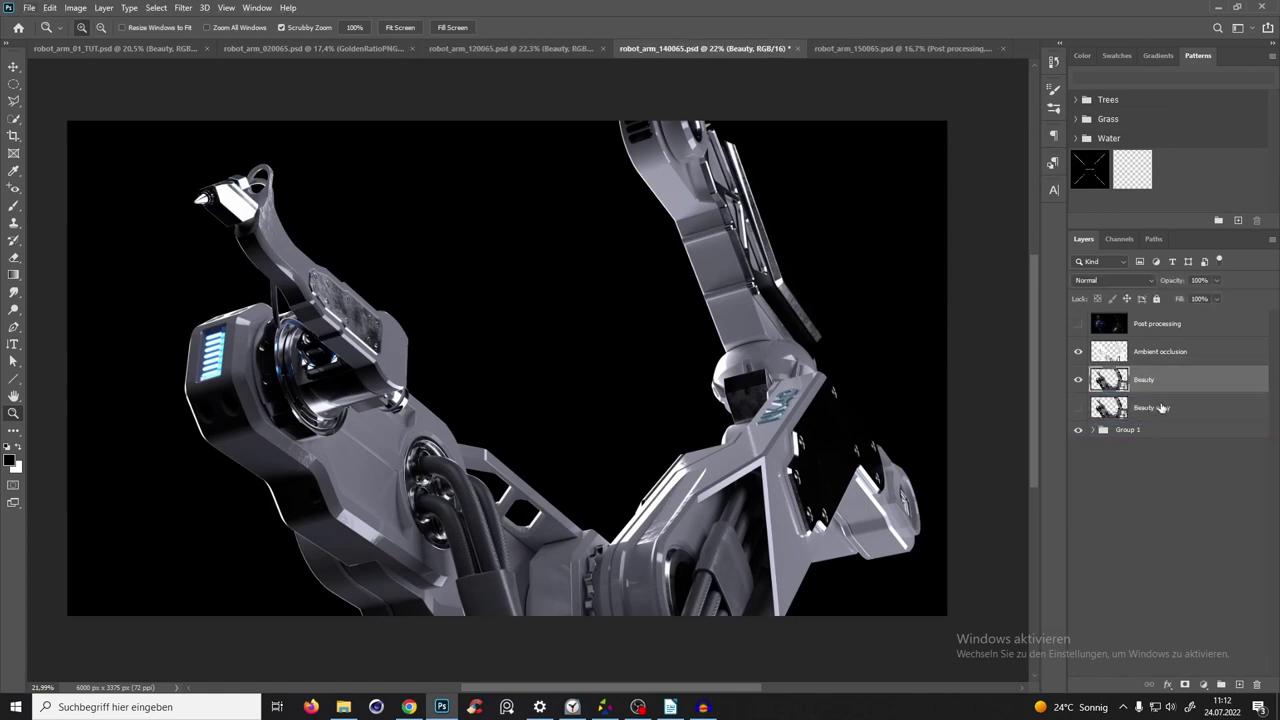
# Add a new layer directly below Beauty, fill it with black and merge it with the Beauty layer.
pyautogui.keyDown('ctrl'); pyautogui.click(1239, 684); pyautogui.keyUp('ctrl')
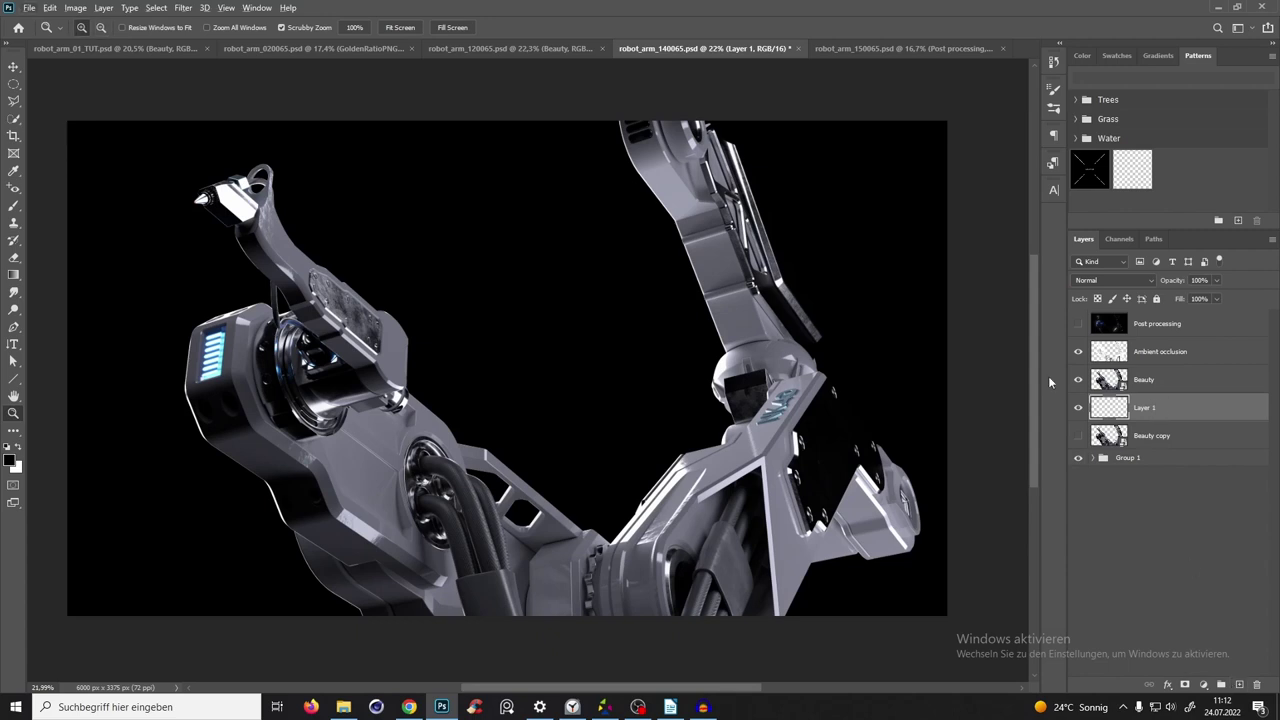
pyautogui.hotkey('alt', 'BackSpace')
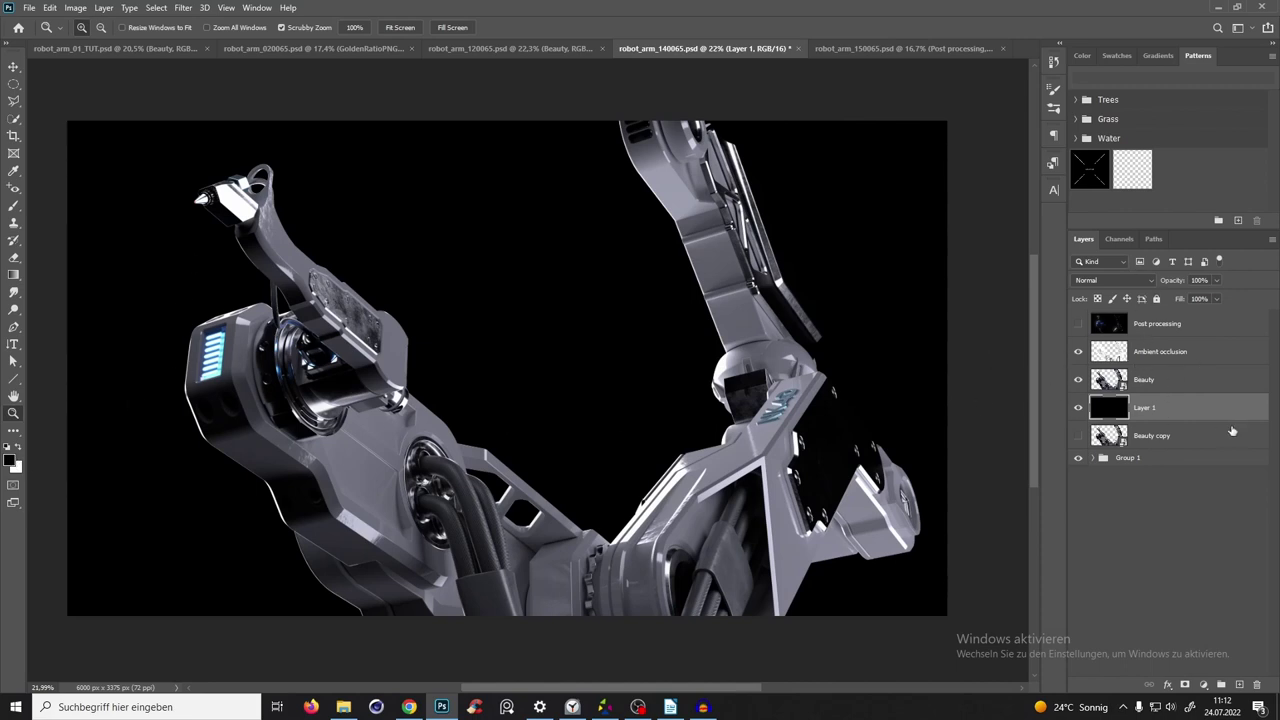
pyautogui.keyDown('shift'); pyautogui.click(1155, 386); pyautogui.keyUp('shift')
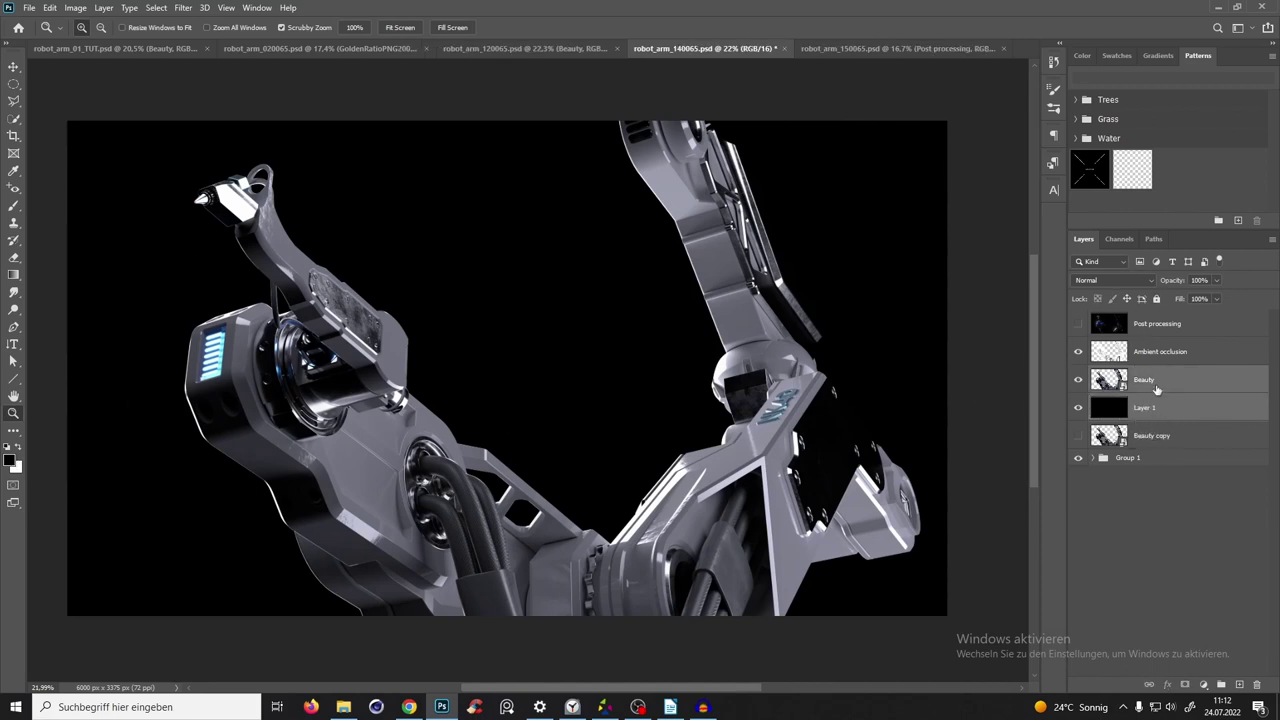
pyautogui.hotkey('ctrl', 'e')
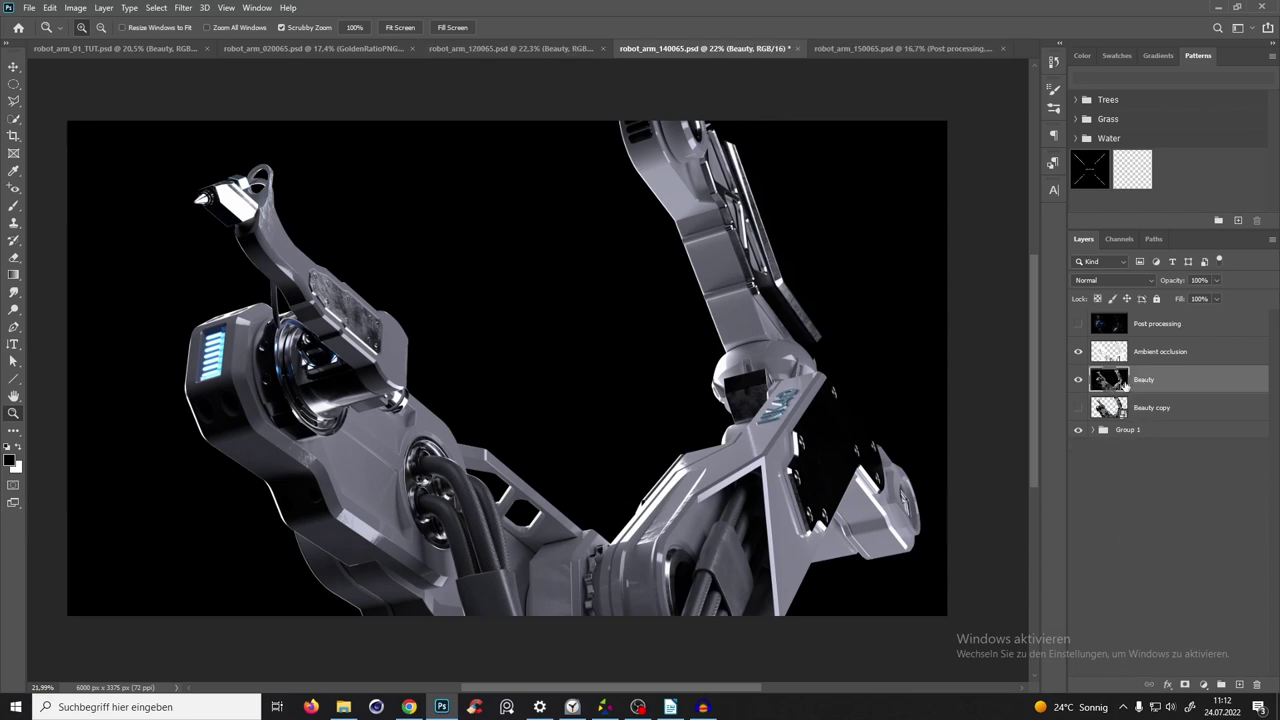
# Convert the merged Beauty layer to a smart object and apply the Camera Raw Filter with the previously saved settings file loaded.
pyautogui.rightClick(1150, 380)
pyautogui.click(1035, 314)
pyautogui.click(183, 8)
pyautogui.click(212, 87)
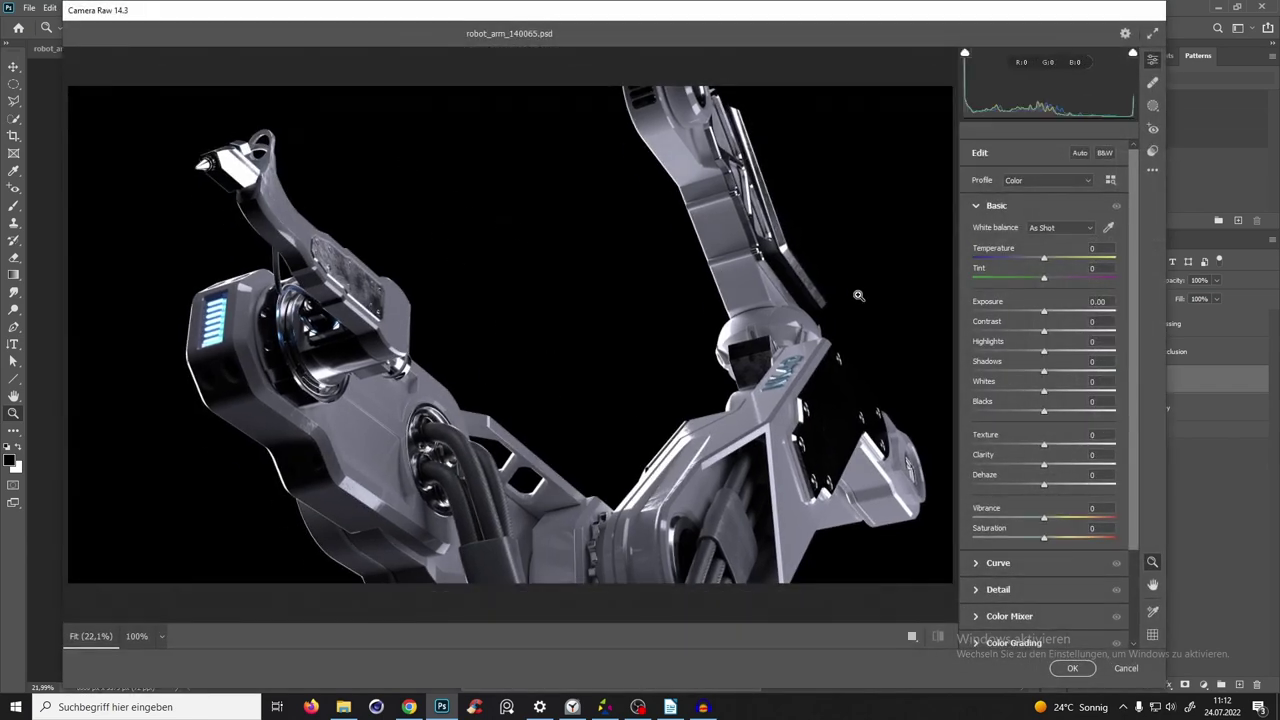
pyautogui.click(1152, 170)
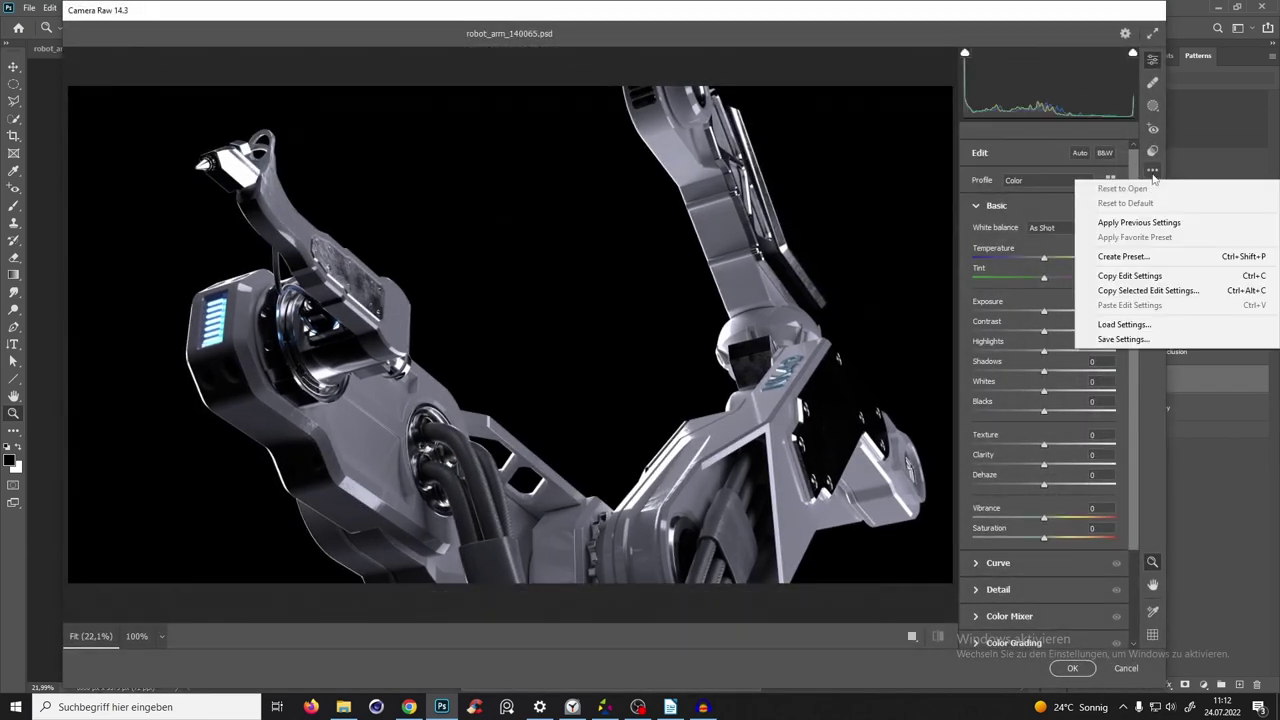
pyautogui.click(1122, 326)
pyautogui.doubleClick(474, 140)
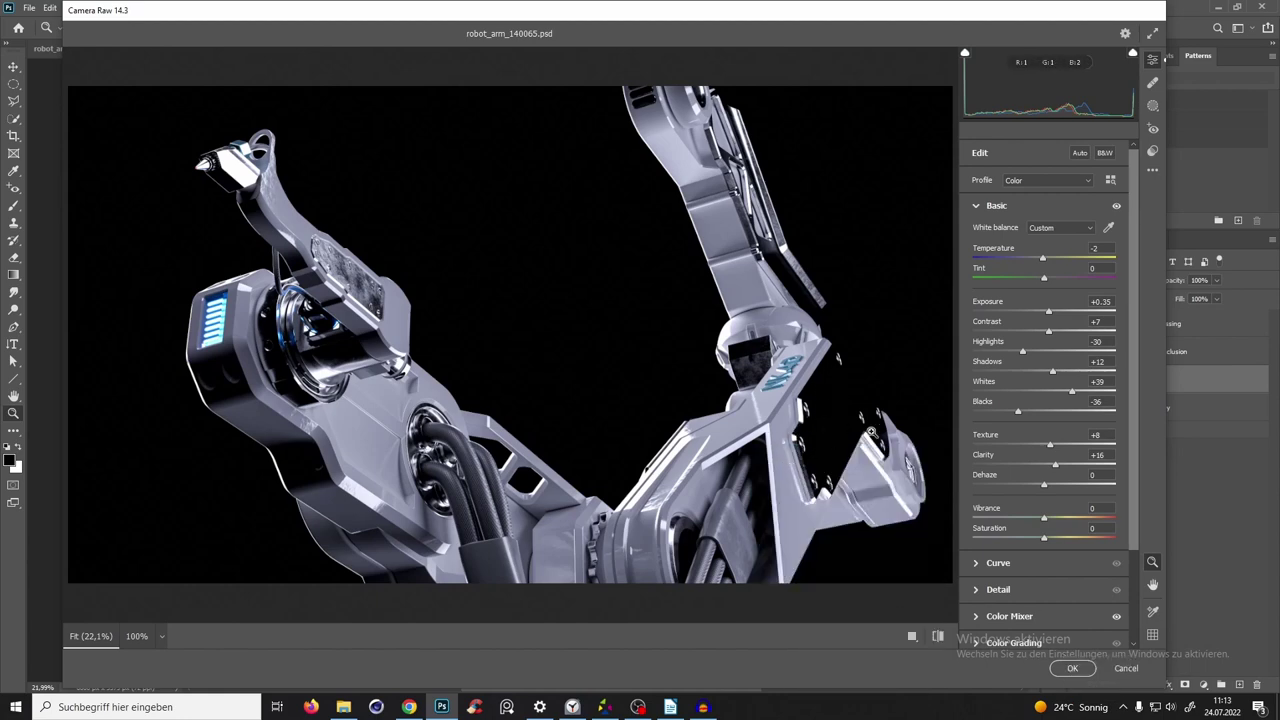
pyautogui.click(1062, 666)
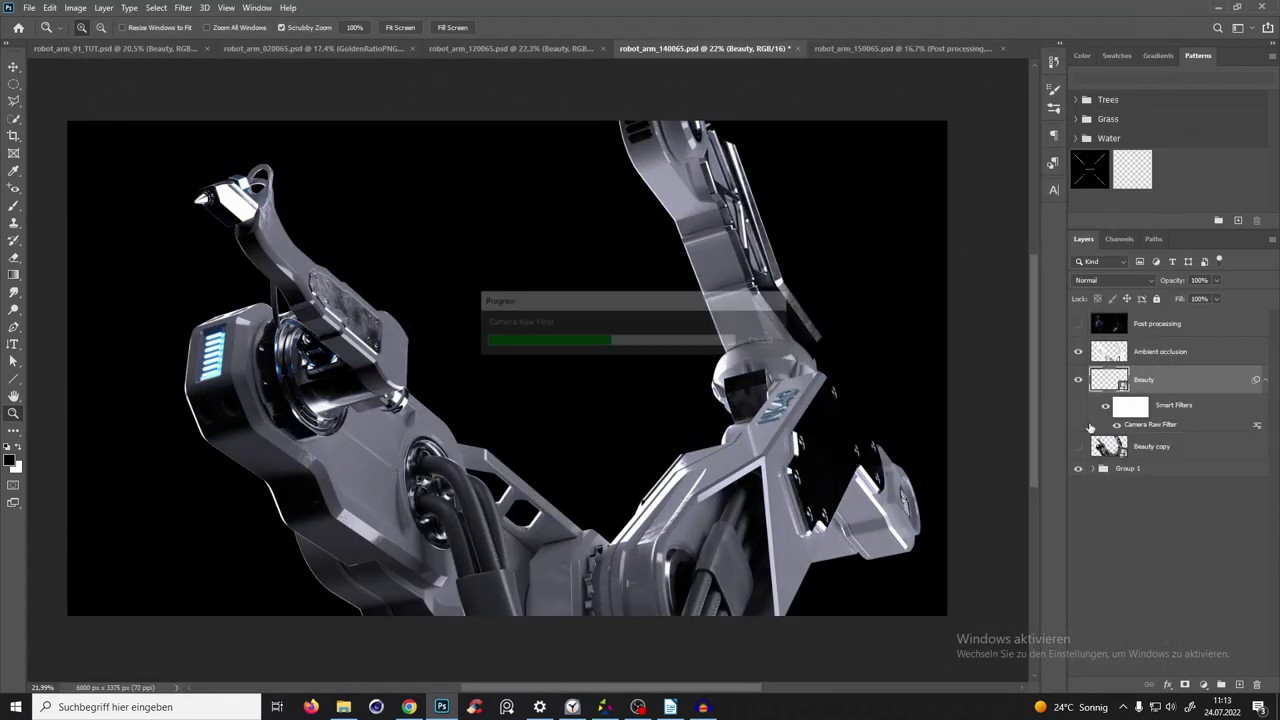
# Examine the Shadow, Reflection and Diffuse passes in Group 1 individually, then show only Beauty above the black background and collapse the group.
pyautogui.click(1094, 468)
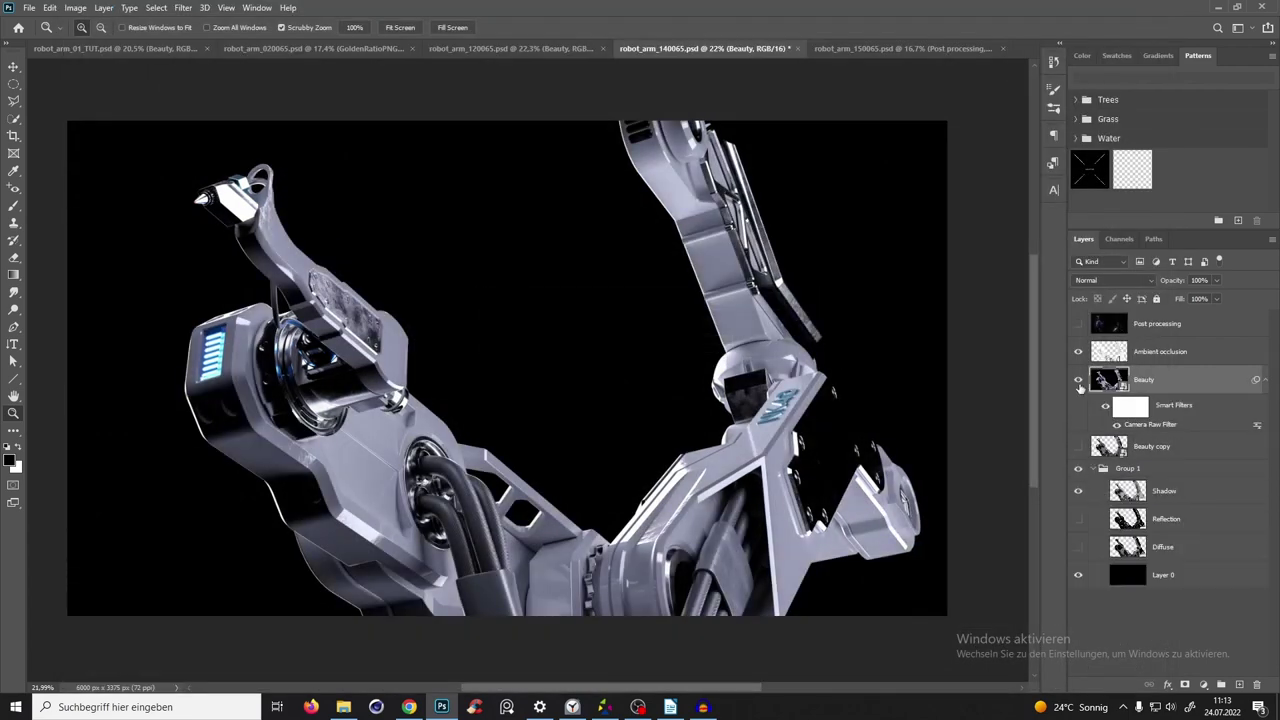
pyautogui.keyDown('alt'); pyautogui.click(1079, 490); pyautogui.keyUp('alt')
pyautogui.click(1078, 492)
pyautogui.click(1078, 519)
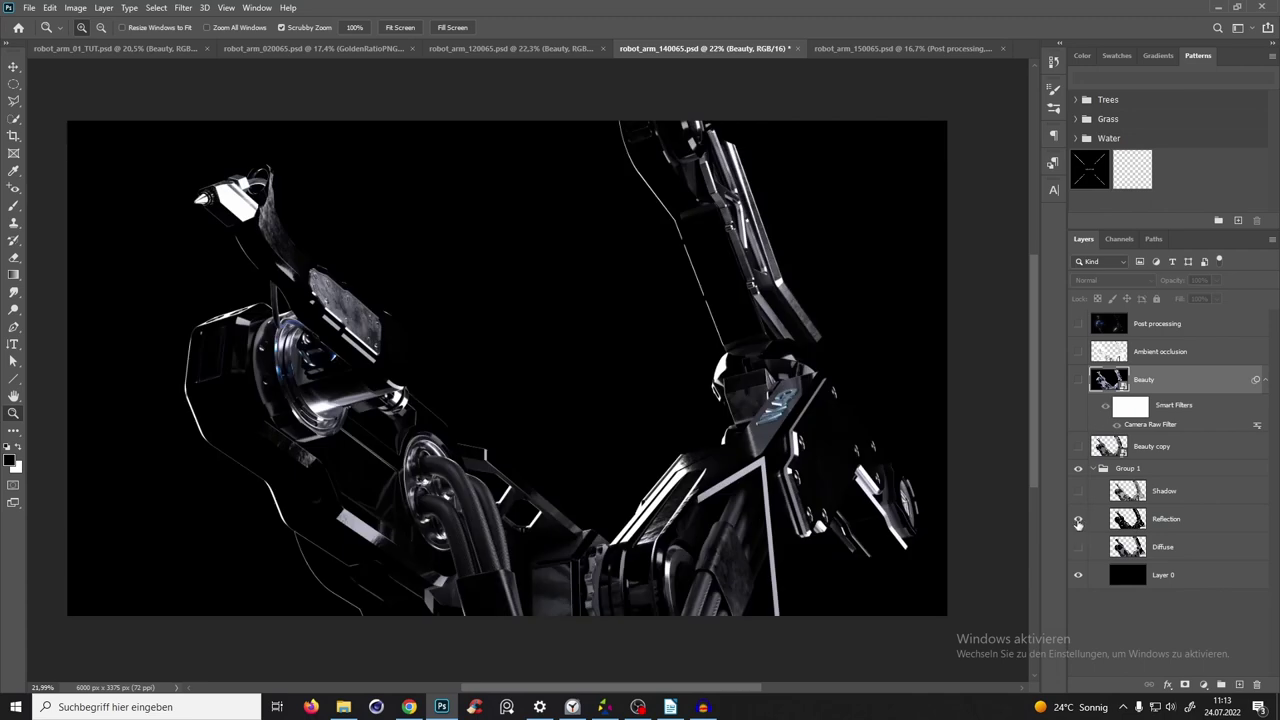
pyautogui.click(1078, 519)
pyautogui.click(1079, 546)
pyautogui.click(1081, 543)
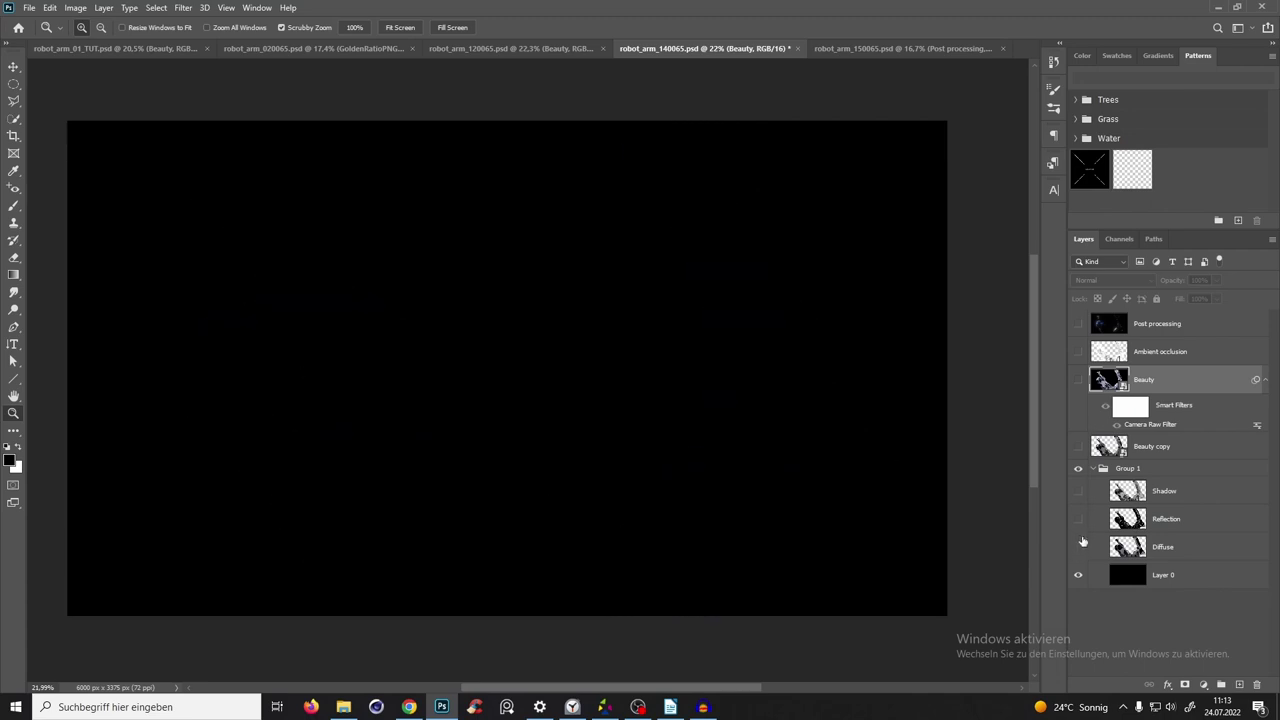
pyautogui.click(1078, 380)
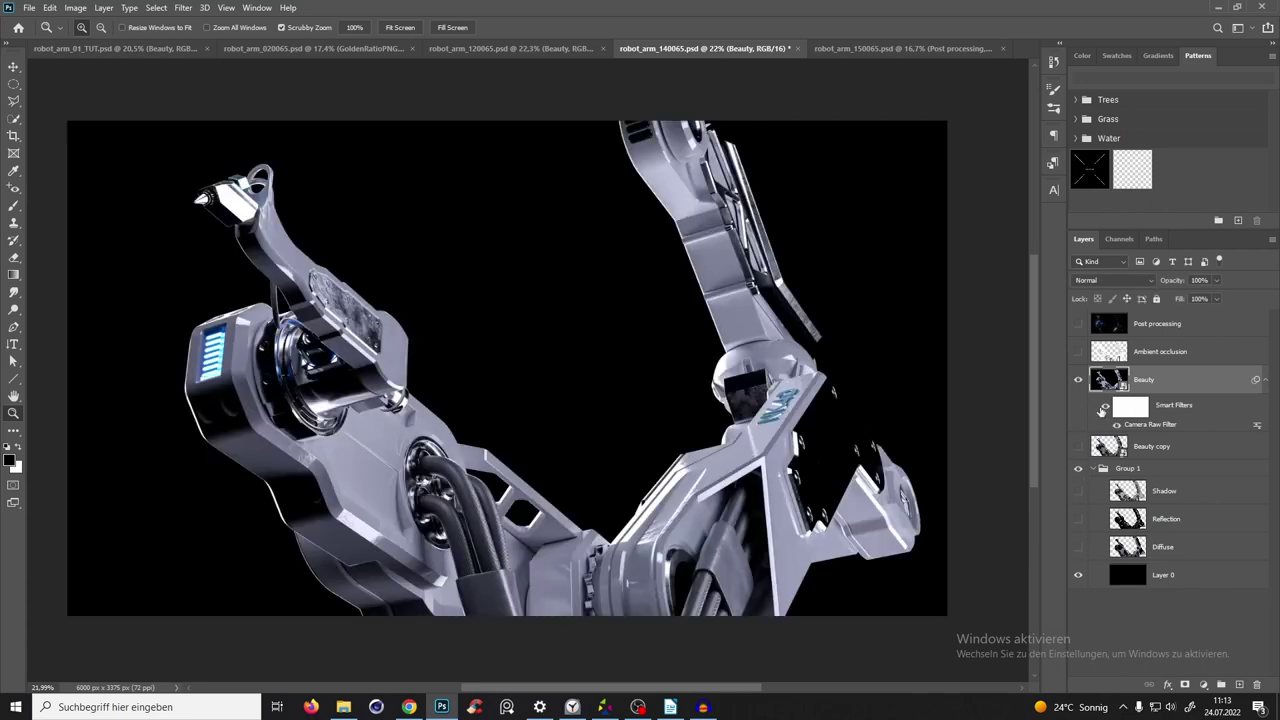
pyautogui.click(1092, 469)
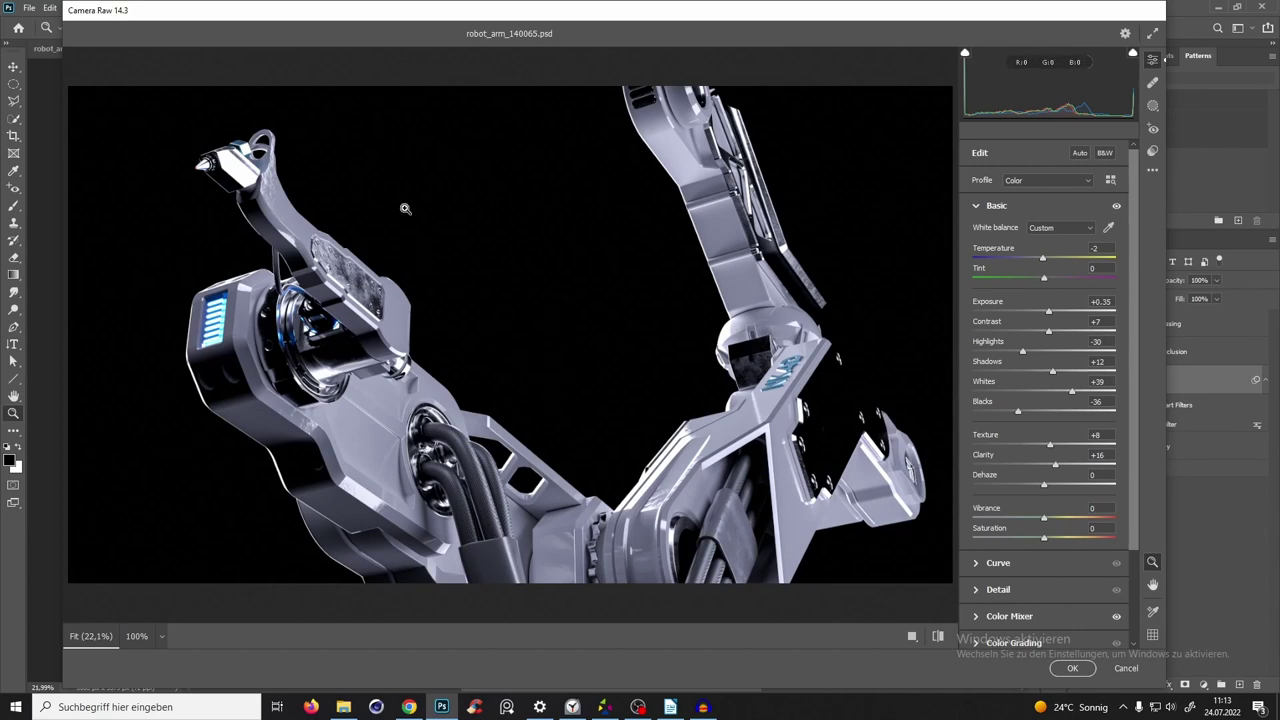
# Reopen Beauty's Camera Raw Filter and examine the glowing joint, the dark screwed panel and the whole render.
pyautogui.moveTo(345, 370); pyautogui.dragTo(422, 190)
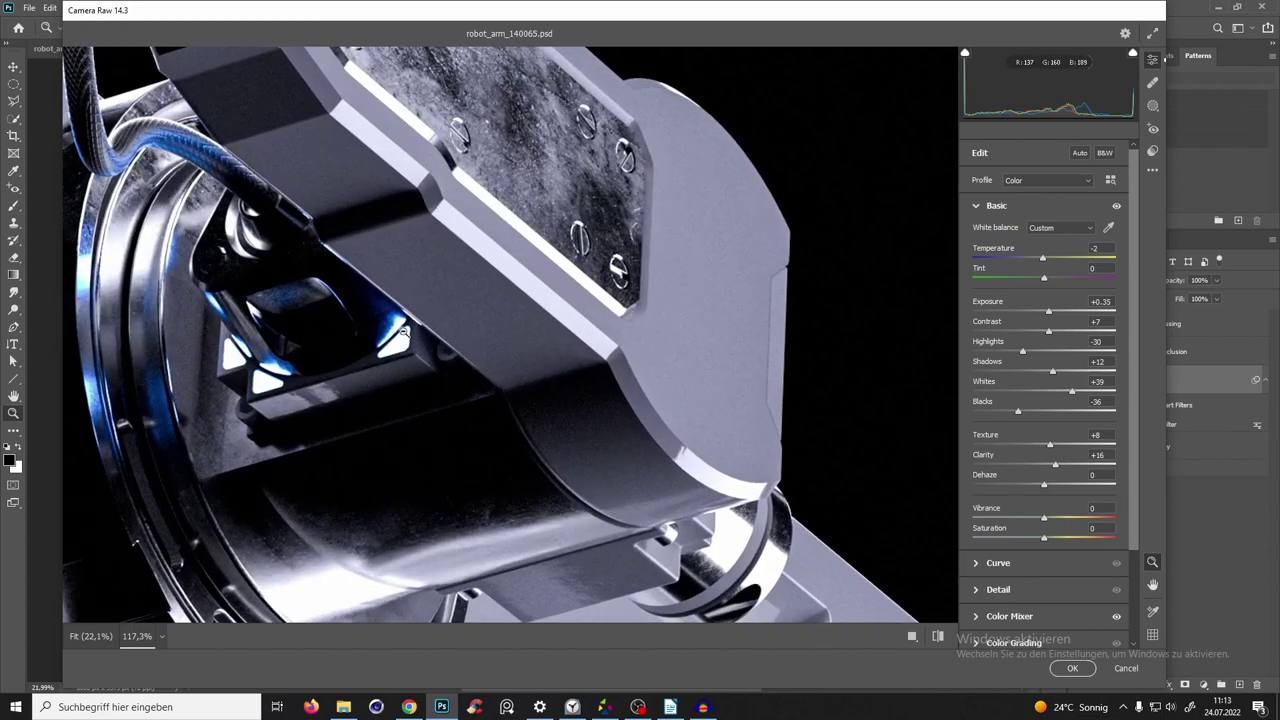
pyautogui.moveTo(376, 397); pyautogui.dragTo(332, 377)
pyautogui.moveTo(496, 440); pyautogui.dragTo(548, 388)
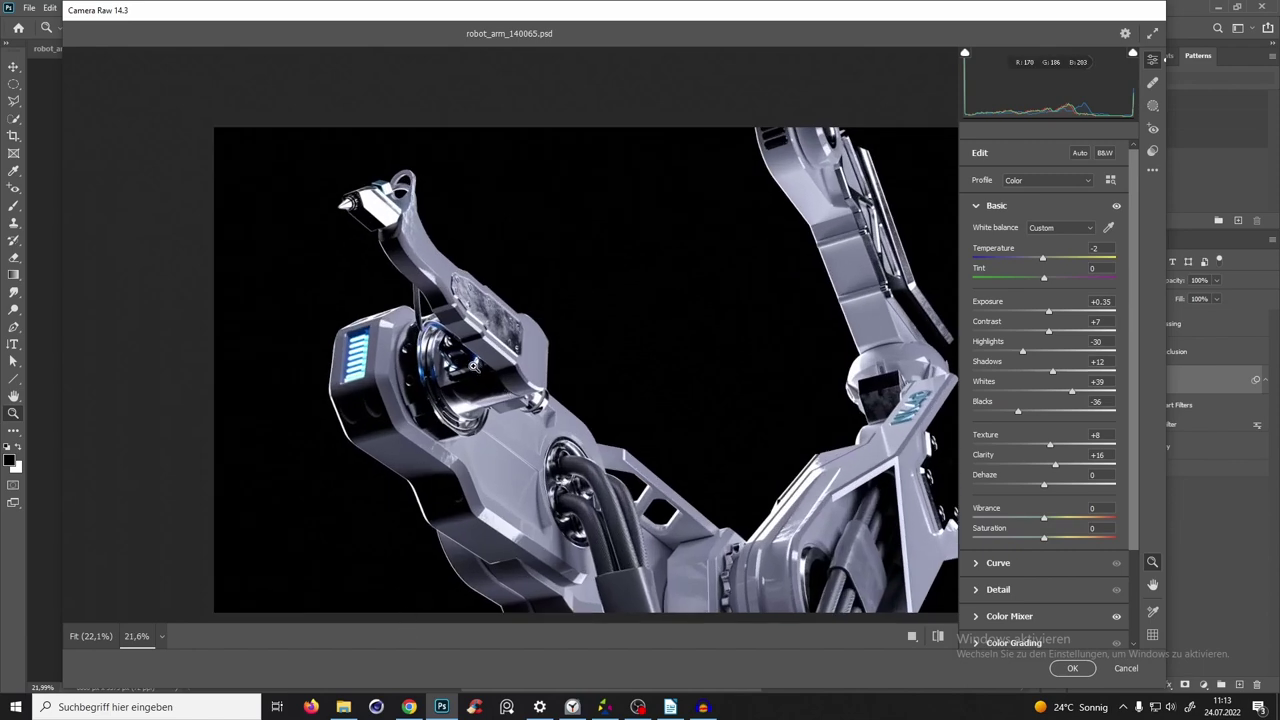
pyautogui.moveTo(474, 366)
pyautogui.mouseDown()
pyautogui.moveTo(560, 366)
pyautogui.moveTo(470, 370)
pyautogui.mouseUp()
pyautogui.press('h')
pyautogui.moveTo(800, 374); pyautogui.dragTo(738, 274)
pyautogui.press('z')
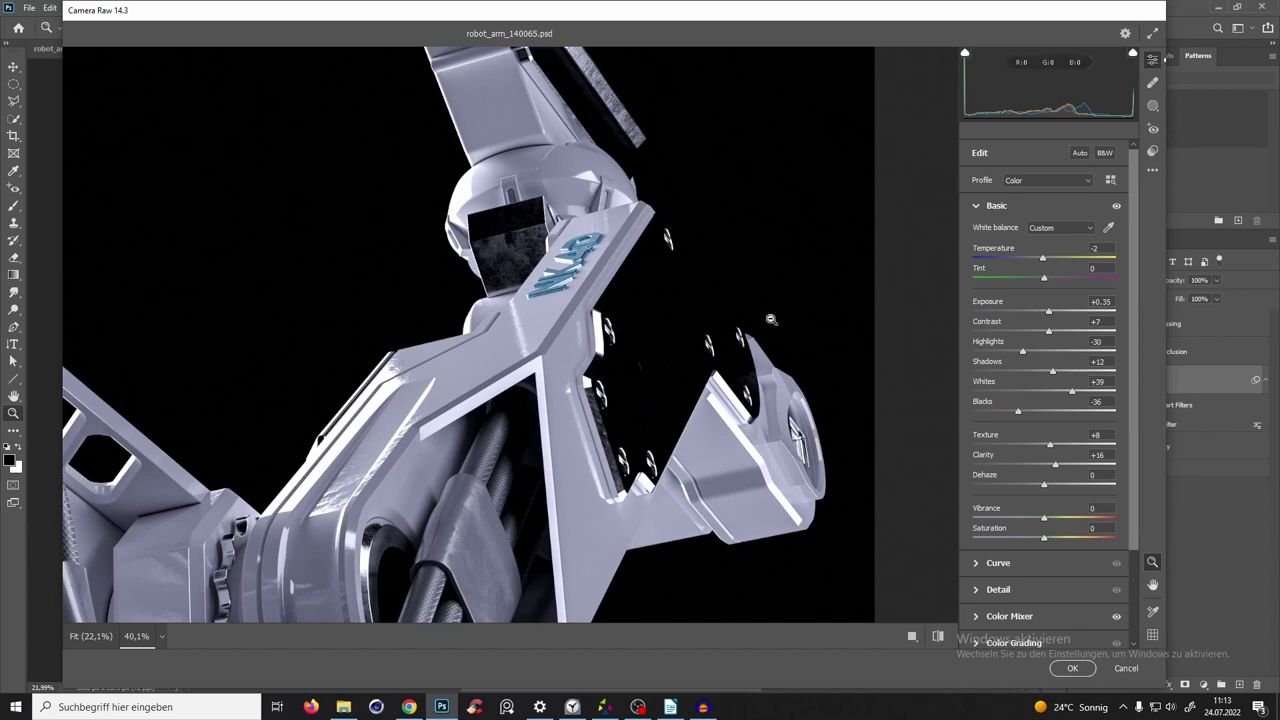
pyautogui.keyDown('alt'); pyautogui.click(594, 384); pyautogui.keyUp('alt')
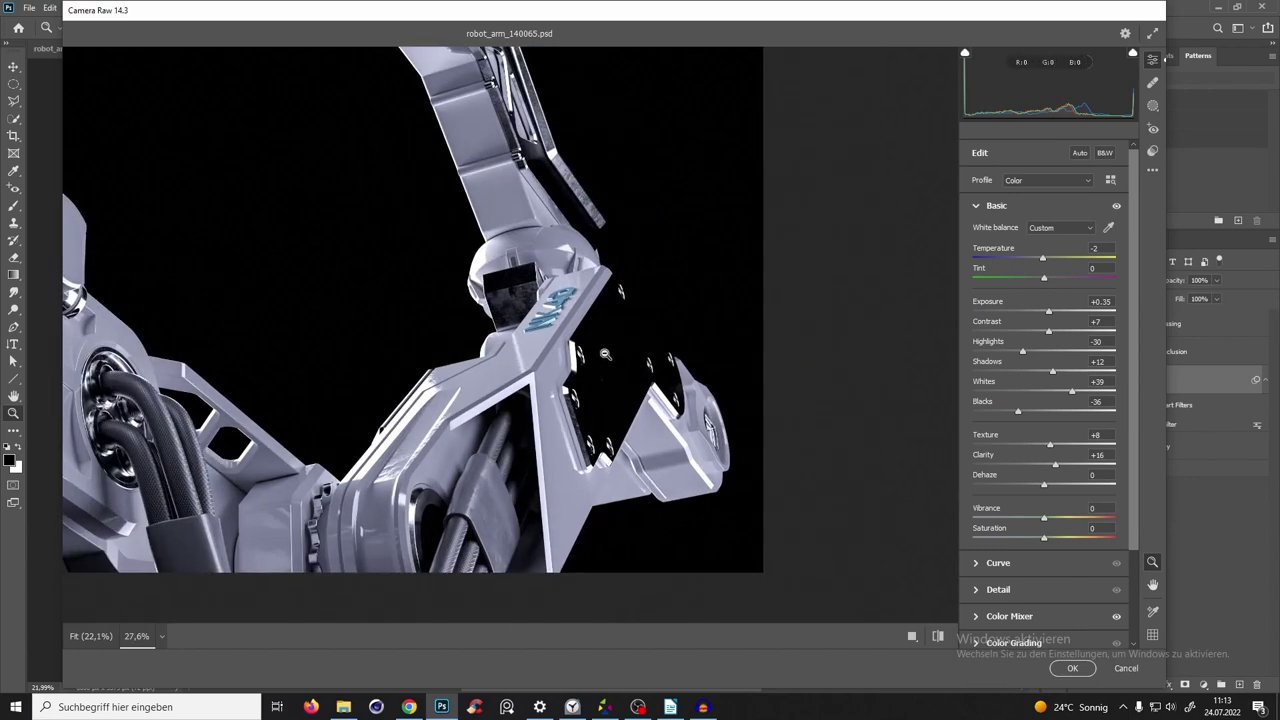
pyautogui.keyDown('alt'); pyautogui.click(606, 355); pyautogui.keyUp('alt')
pyautogui.keyDown('alt'); pyautogui.click(594, 367); pyautogui.keyUp('alt')
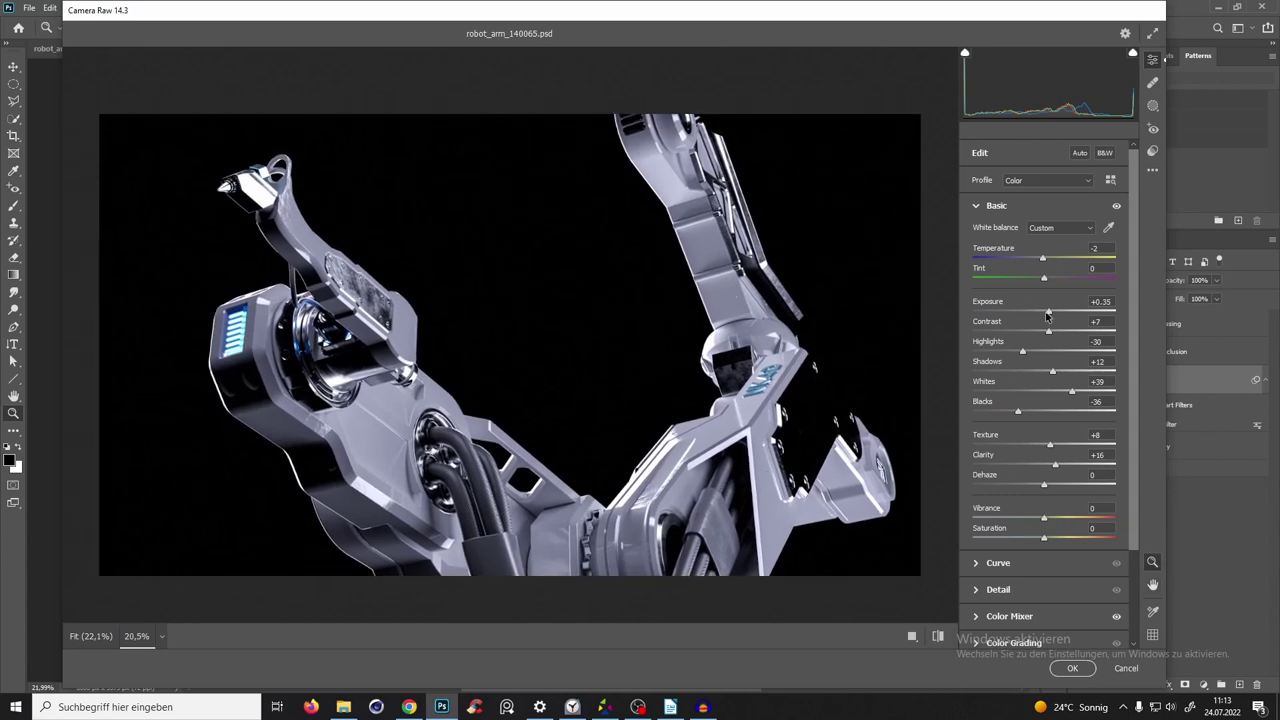
# In Camera Raw, set Exposure to +0.75, Highlights to -15, Whites to +50 and Shadows to +21, dismissing the CCleaner notification.
pyautogui.moveTo(1047, 311); pyautogui.dragTo(1059, 314)
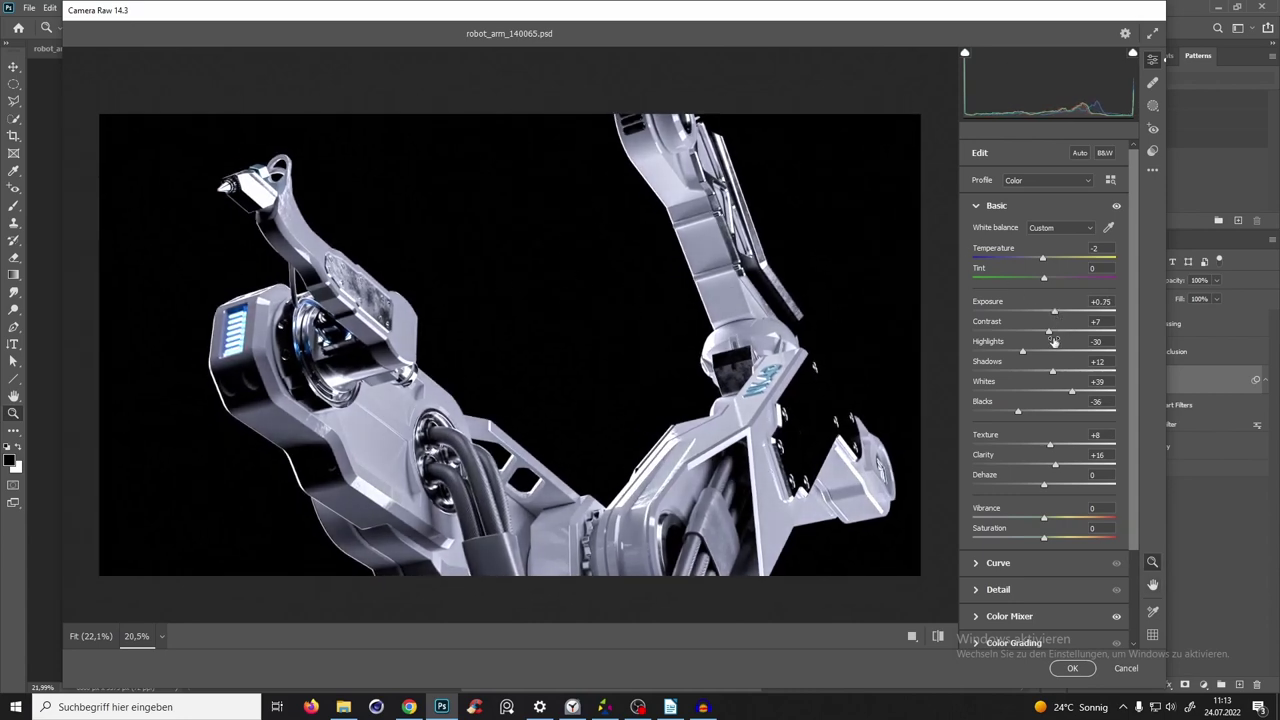
pyautogui.moveTo(1022, 353); pyautogui.dragTo(1034, 355)
pyautogui.moveTo(1073, 394); pyautogui.dragTo(1081, 395)
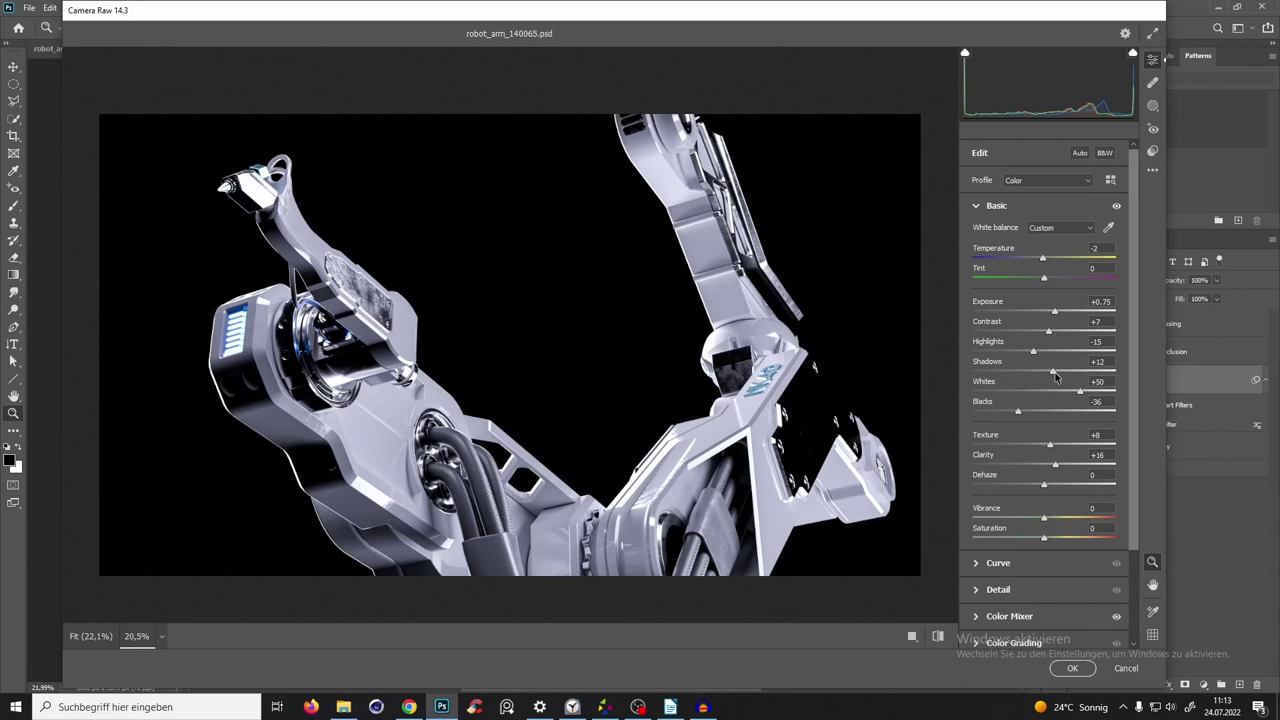
pyautogui.moveTo(1055, 375); pyautogui.dragTo(1061, 375)
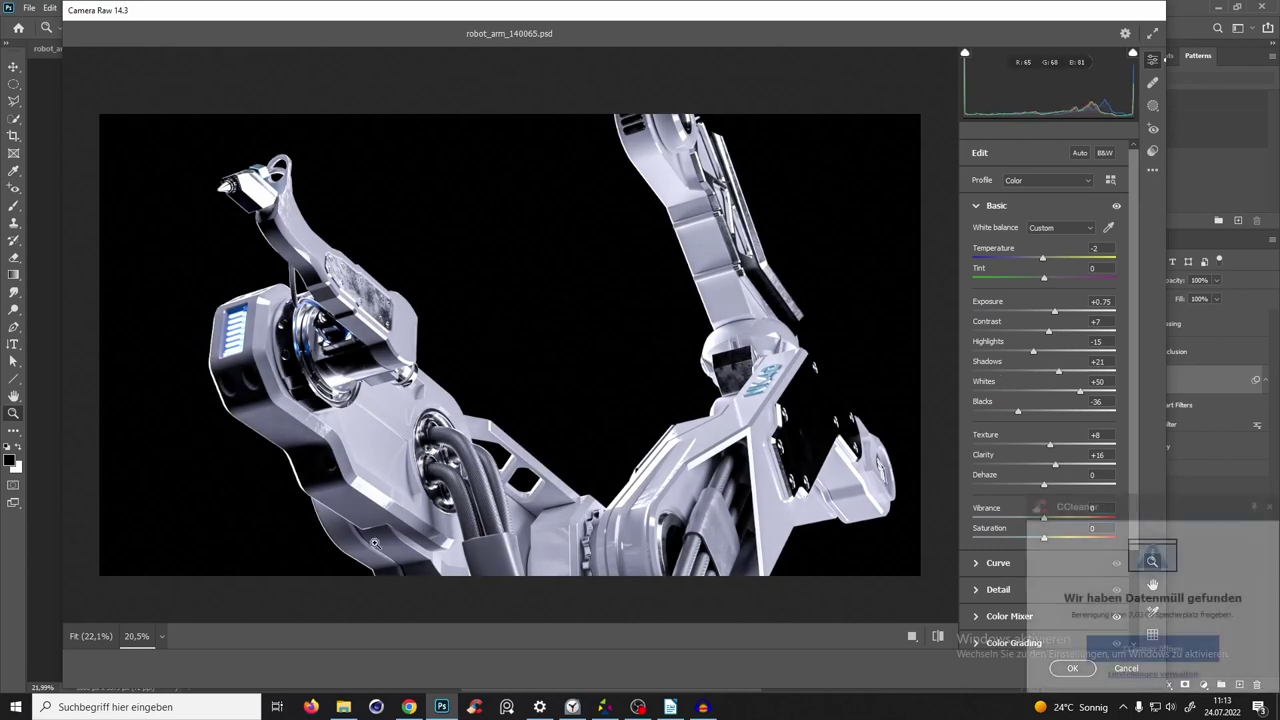
pyautogui.click(1269, 510)
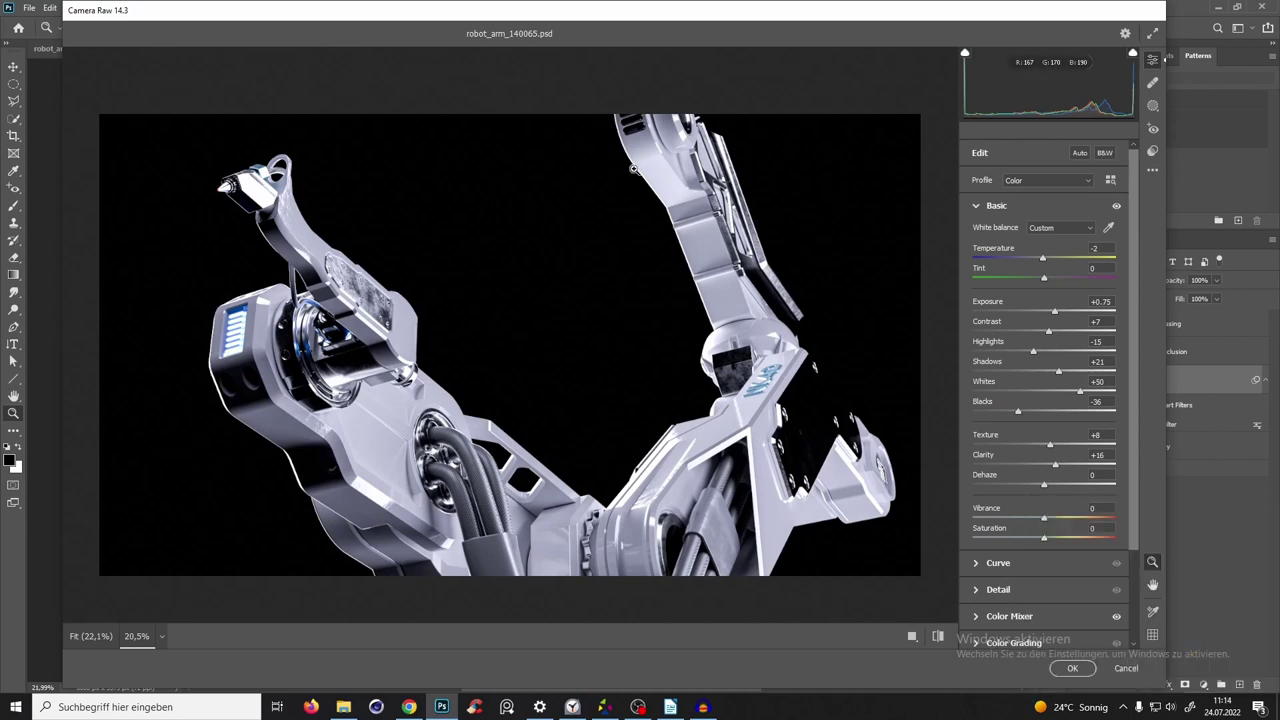
pyautogui.scroll(3, 663, 280)
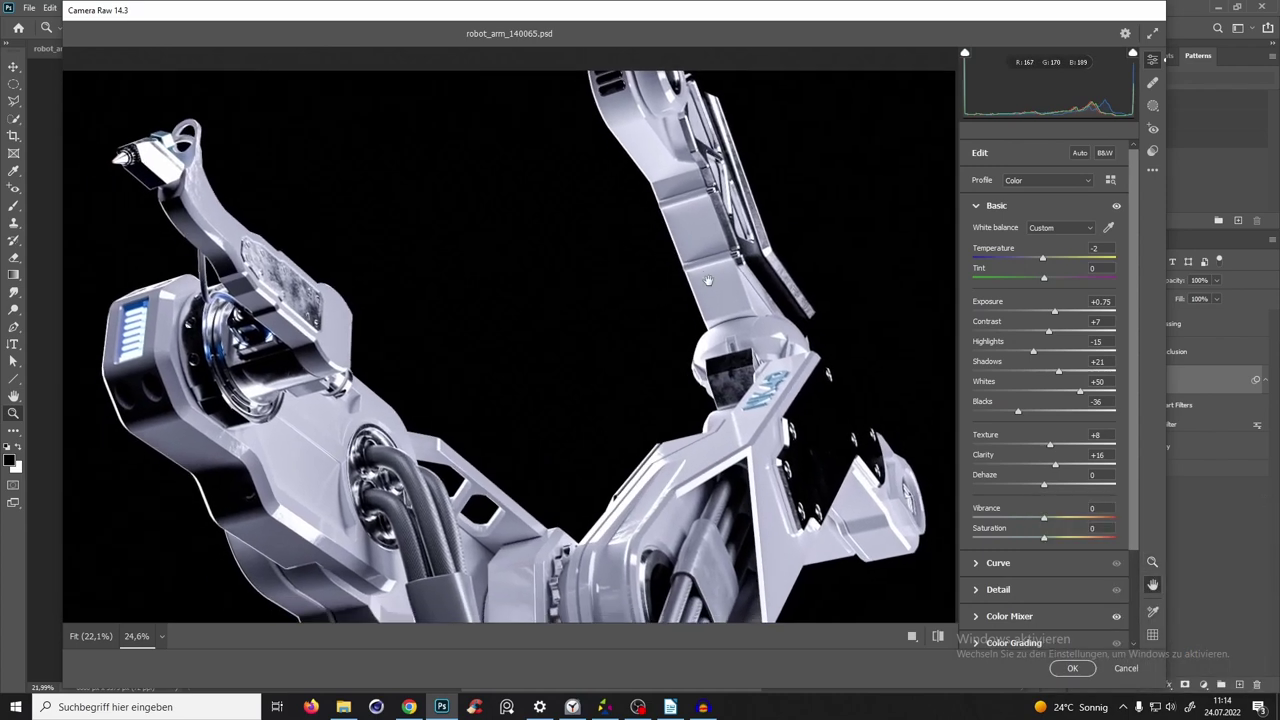
# Add a linear gradient mask fading from the right-hand arm toward the left arm, set its Exposure to -1.00, and compare with masks hidden.
pyautogui.scroll(-3, 700, 265)
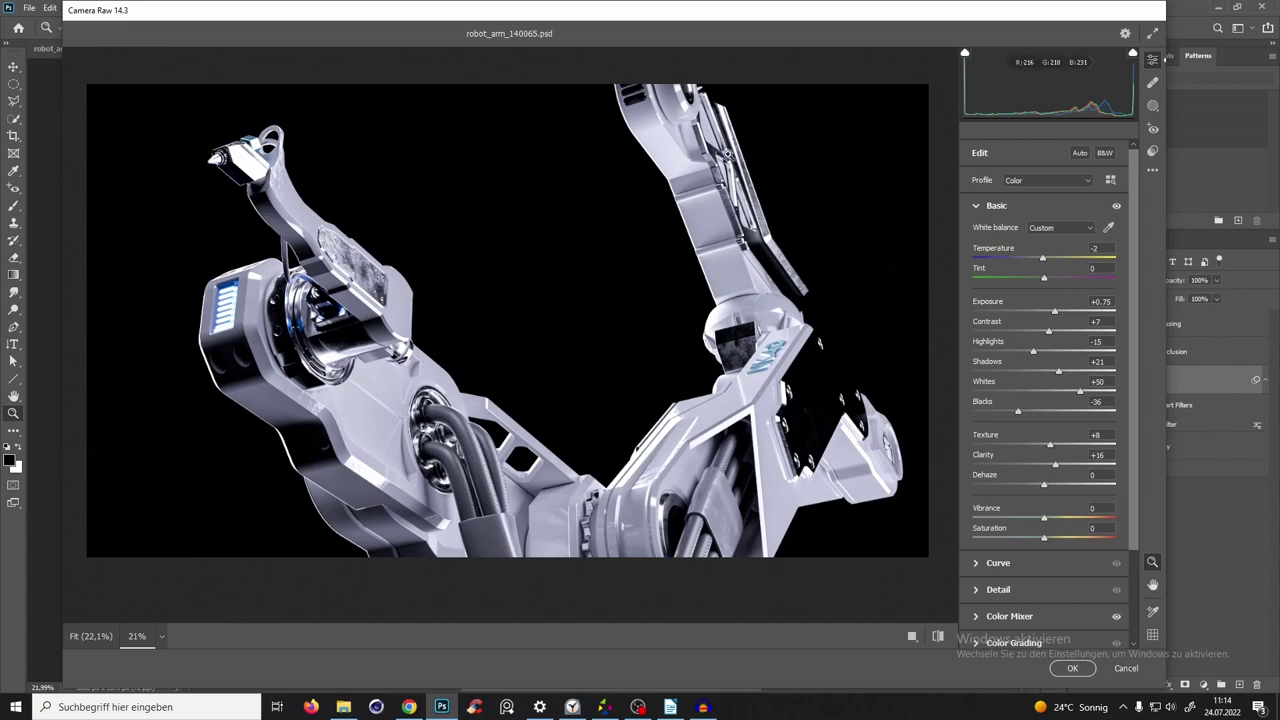
pyautogui.click(1152, 105)
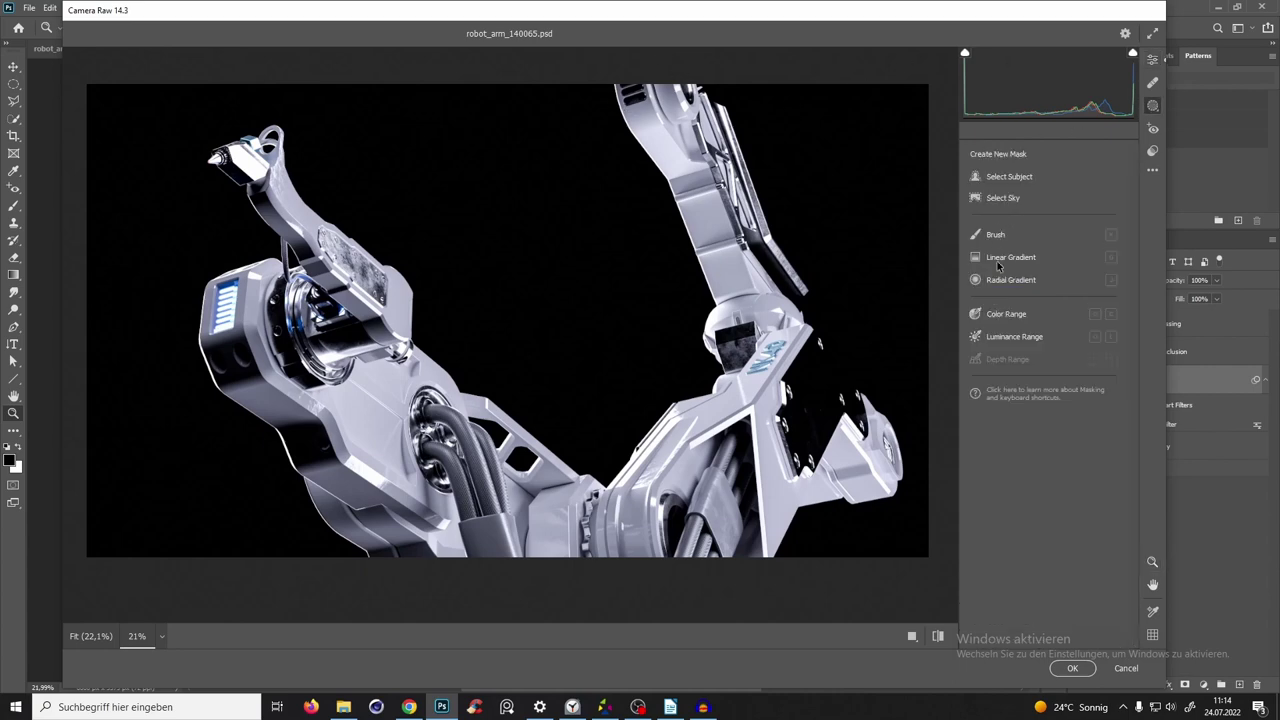
pyautogui.click(1000, 262)
pyautogui.moveTo(742, 128); pyautogui.dragTo(566, 334)
pyautogui.moveTo(1043, 416); pyautogui.dragTo(1025, 444)
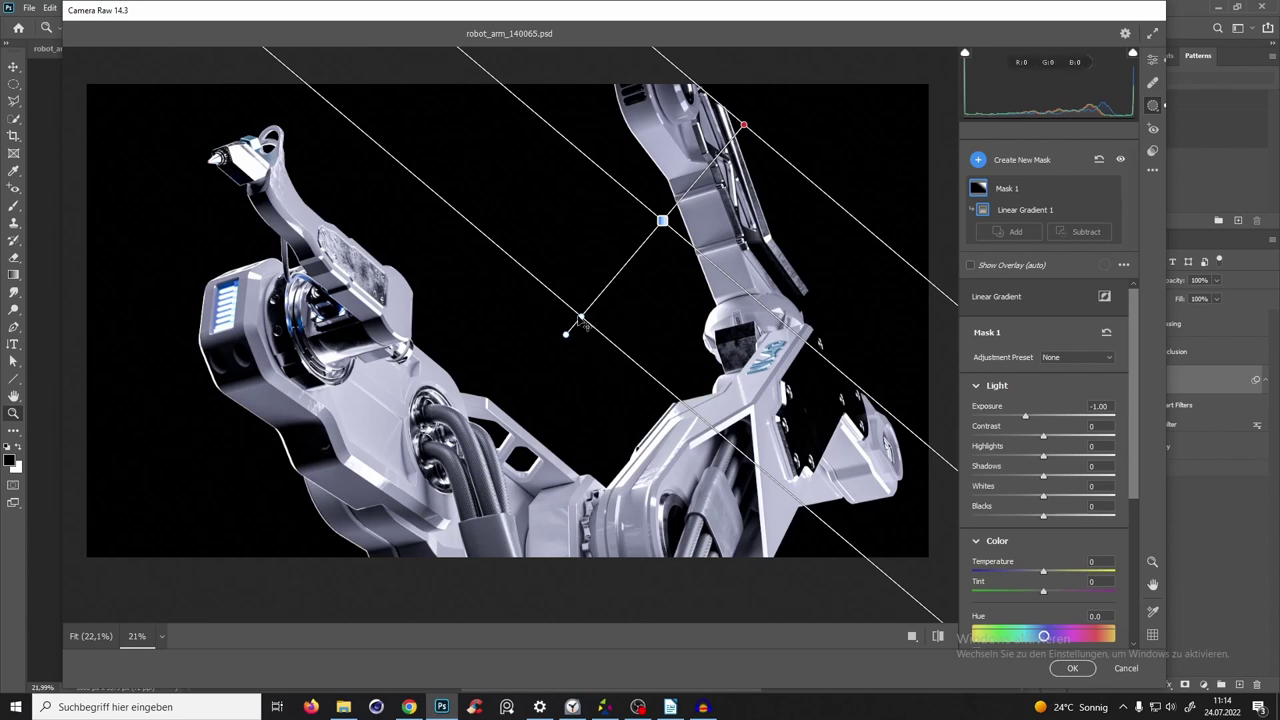
pyautogui.moveTo(583, 322); pyautogui.dragTo(587, 251)
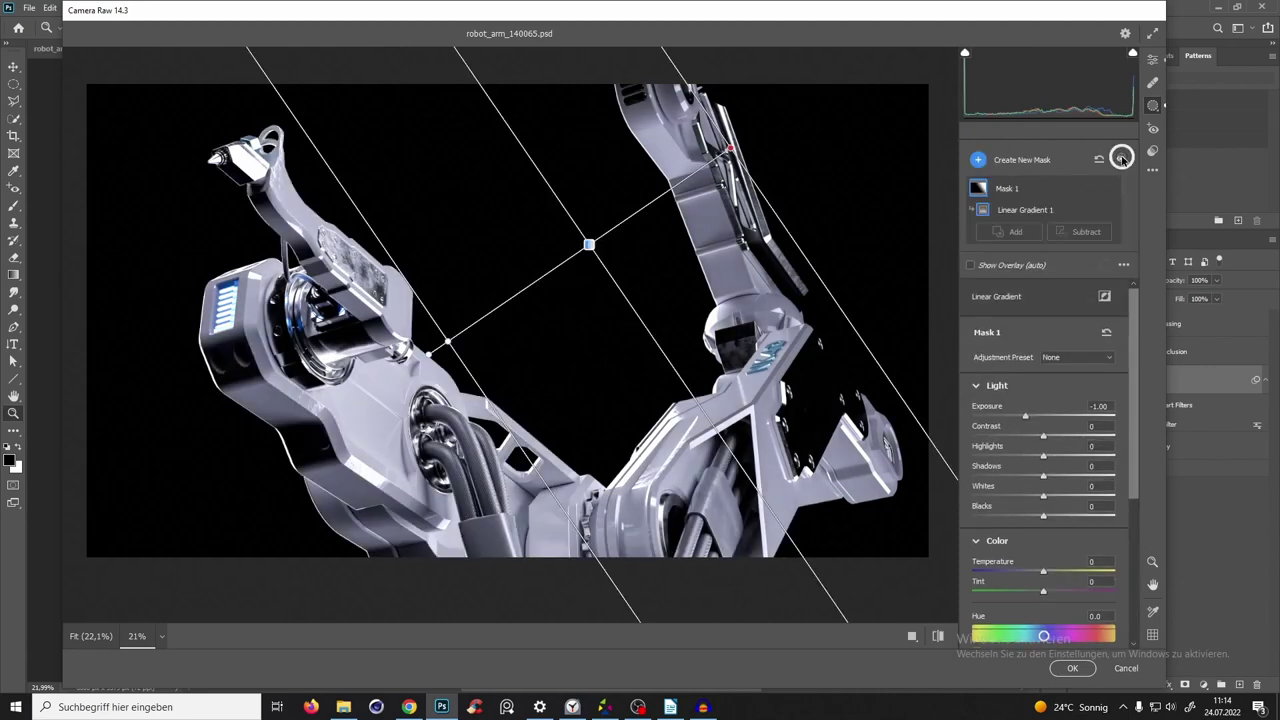
pyautogui.click(1120, 160)
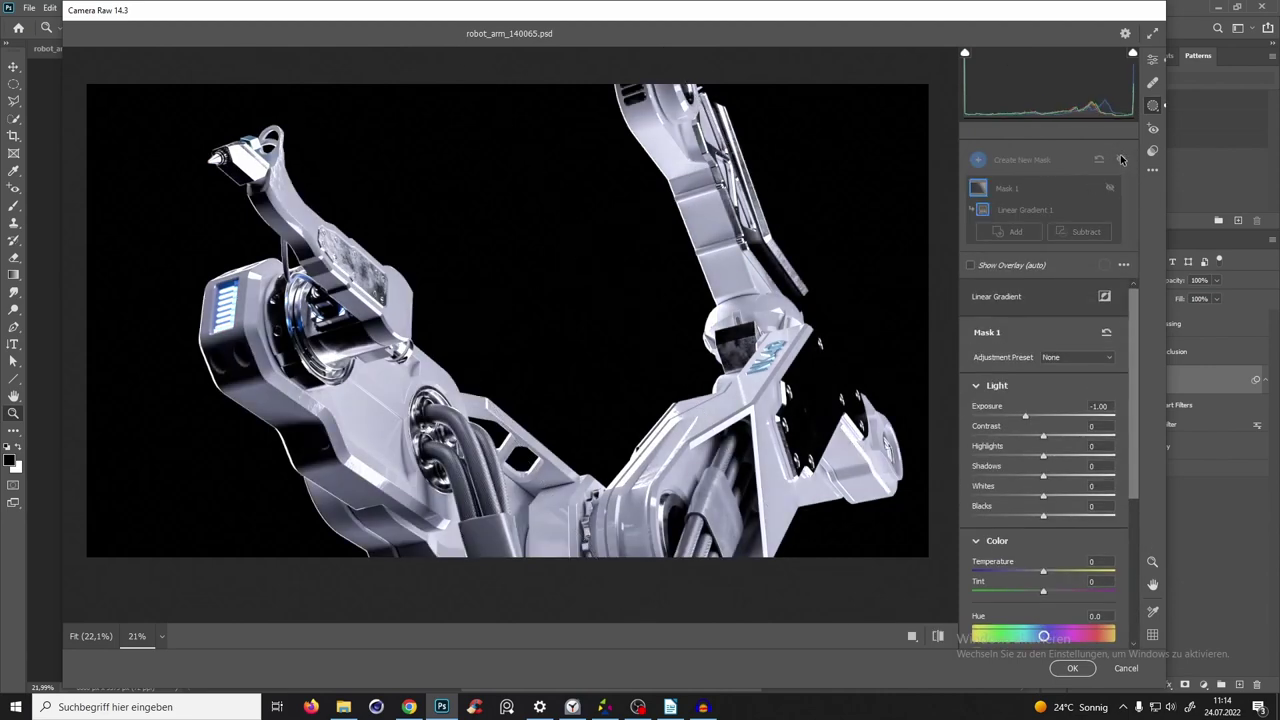
pyautogui.click(1120, 160)
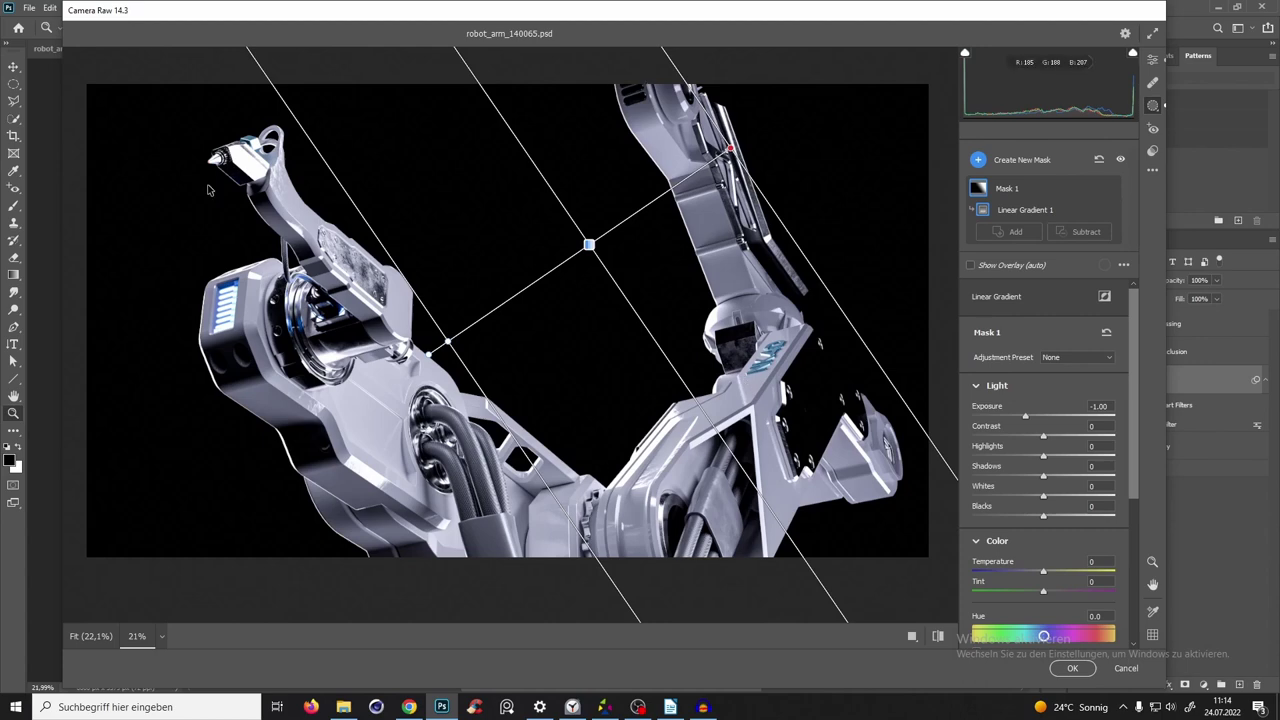
# Create a second mask with a size 14 brush, painting the left arm's shadowed lower edge and the glowing joint.
pyautogui.click(979, 160)
pyautogui.click(1012, 211)
pyautogui.rightClick(215, 405)
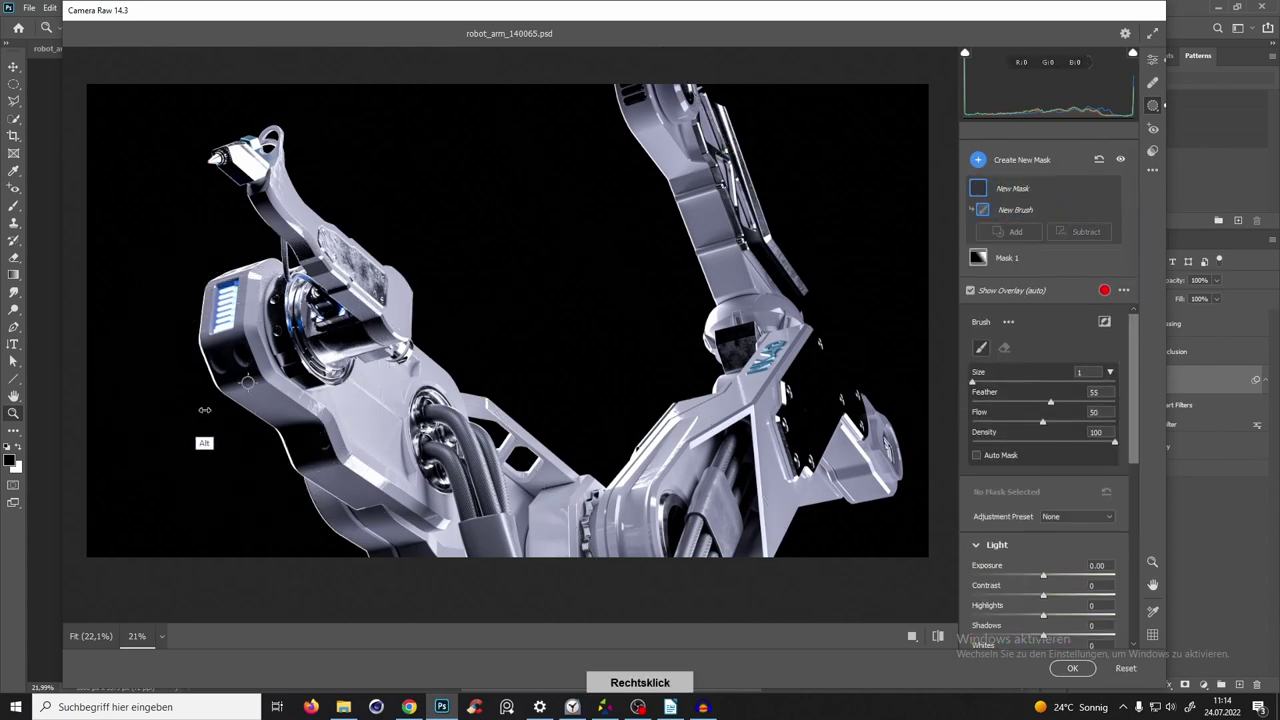
pyautogui.click(237, 366)
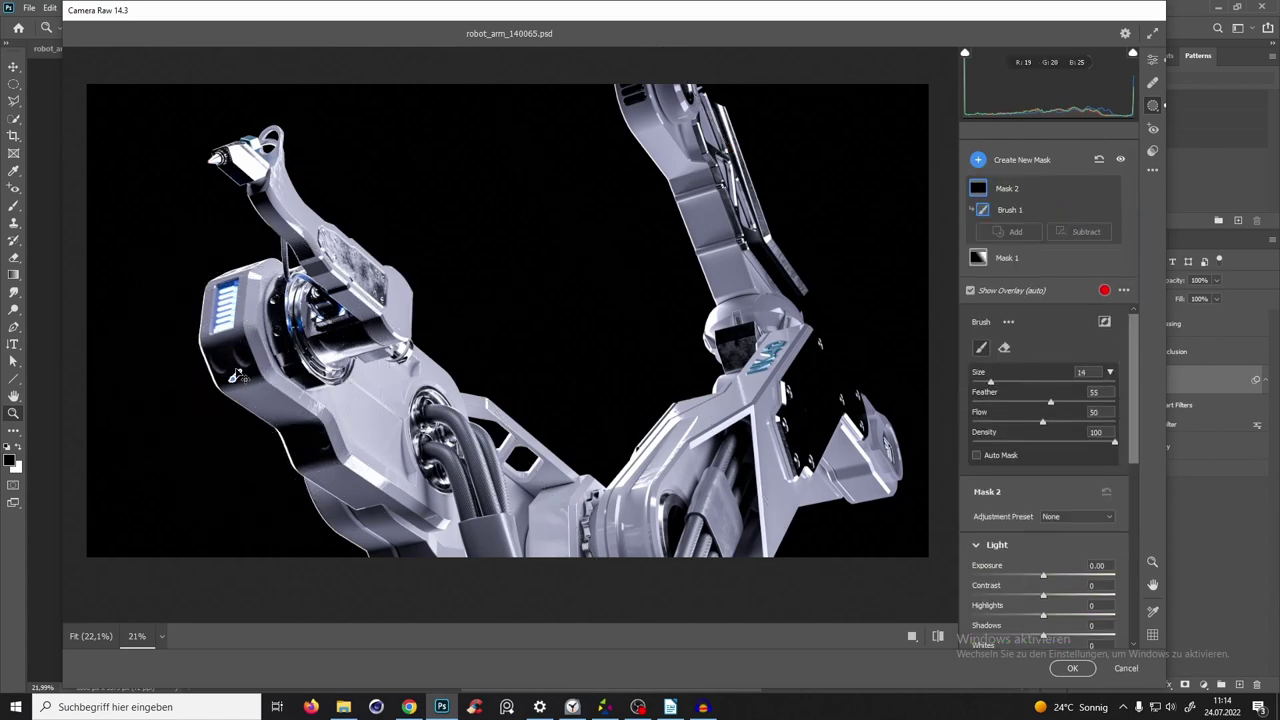
pyautogui.moveTo(300, 443); pyautogui.dragTo(286, 457)
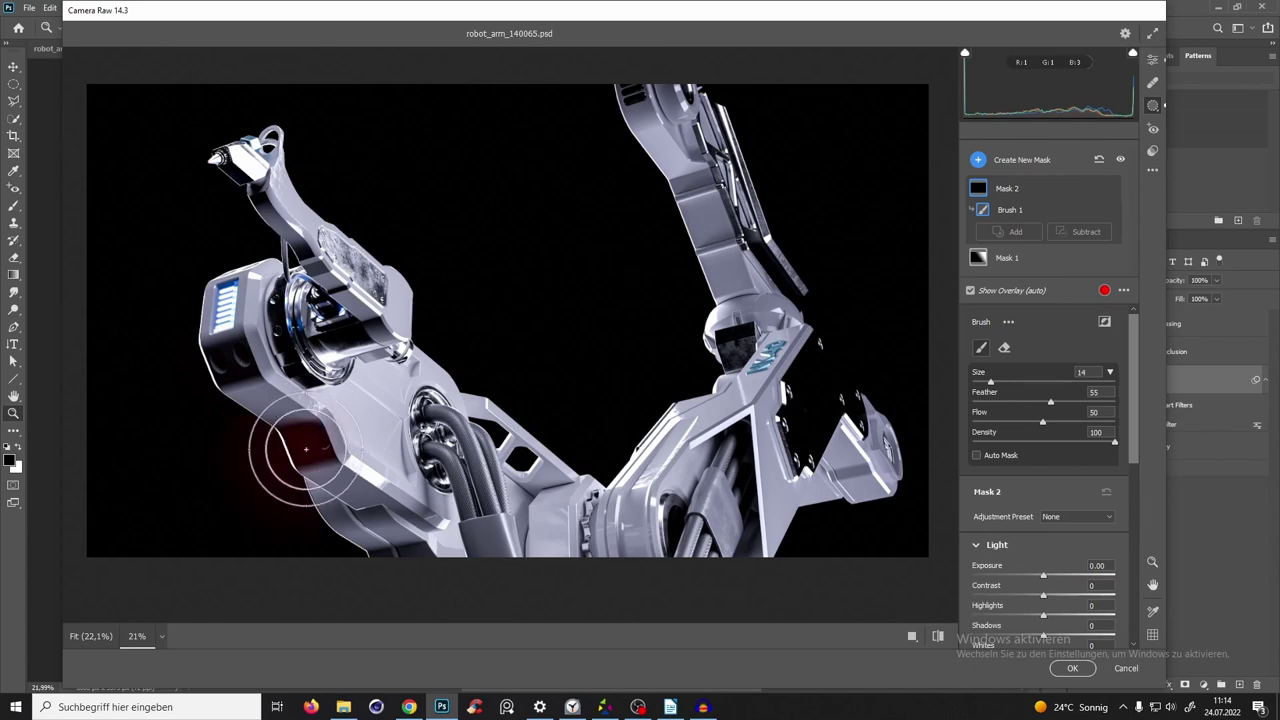
pyautogui.moveTo(245, 384); pyautogui.dragTo(200, 357)
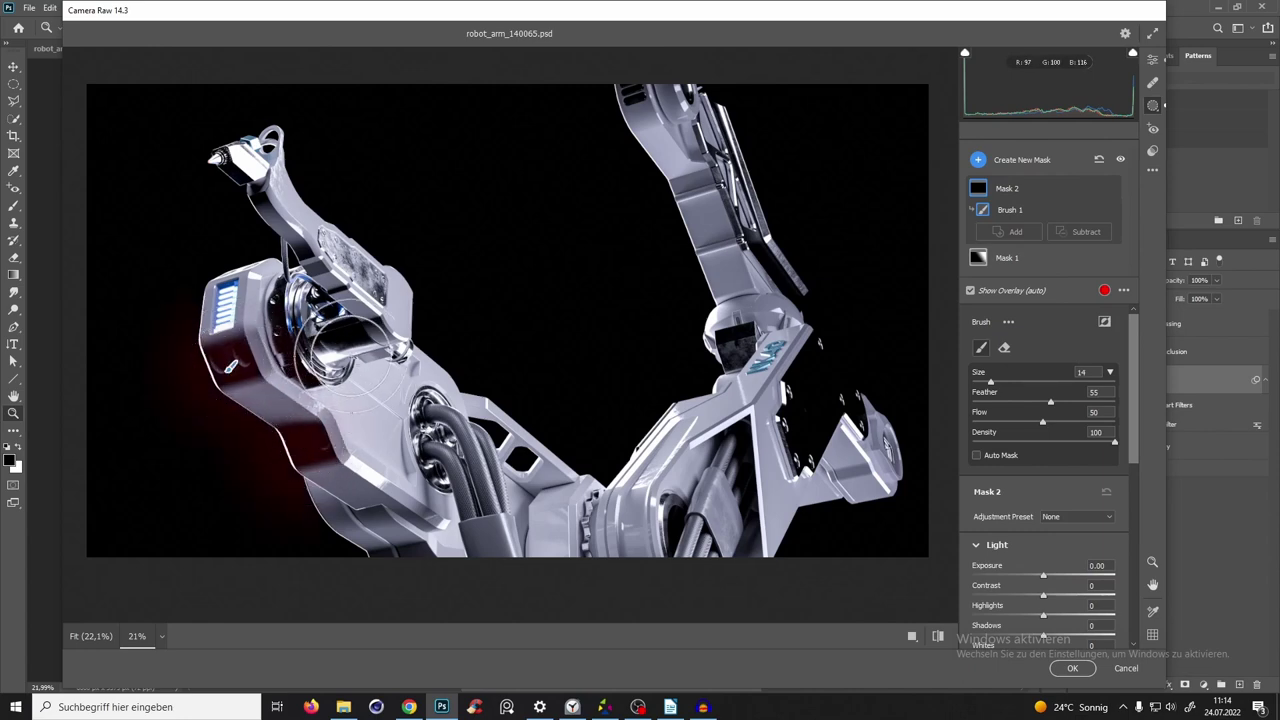
pyautogui.moveTo(305, 320); pyautogui.dragTo(325, 330)
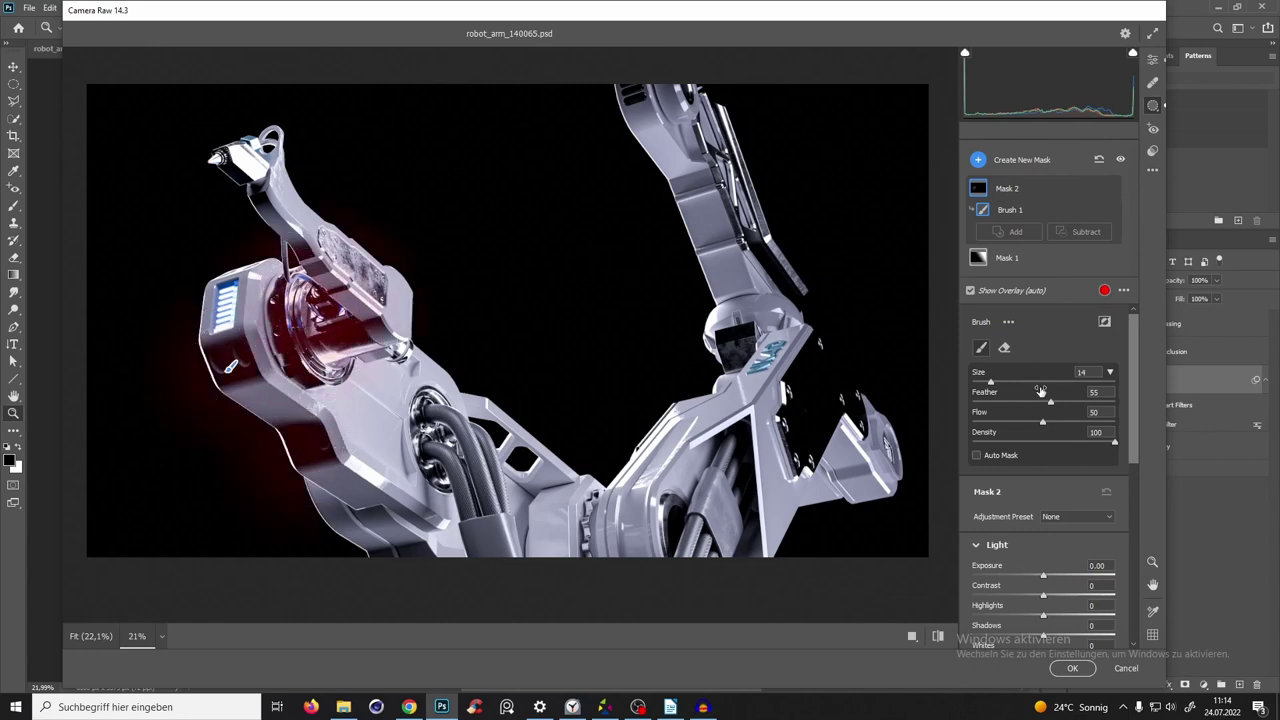
# Set the brush mask's Exposure to +1.25, Contrast to +15, Highlights to +10 and Shadows to +14, and apply the Camera Raw Filter.
pyautogui.moveTo(1131, 372); pyautogui.dragTo(1113, 450)
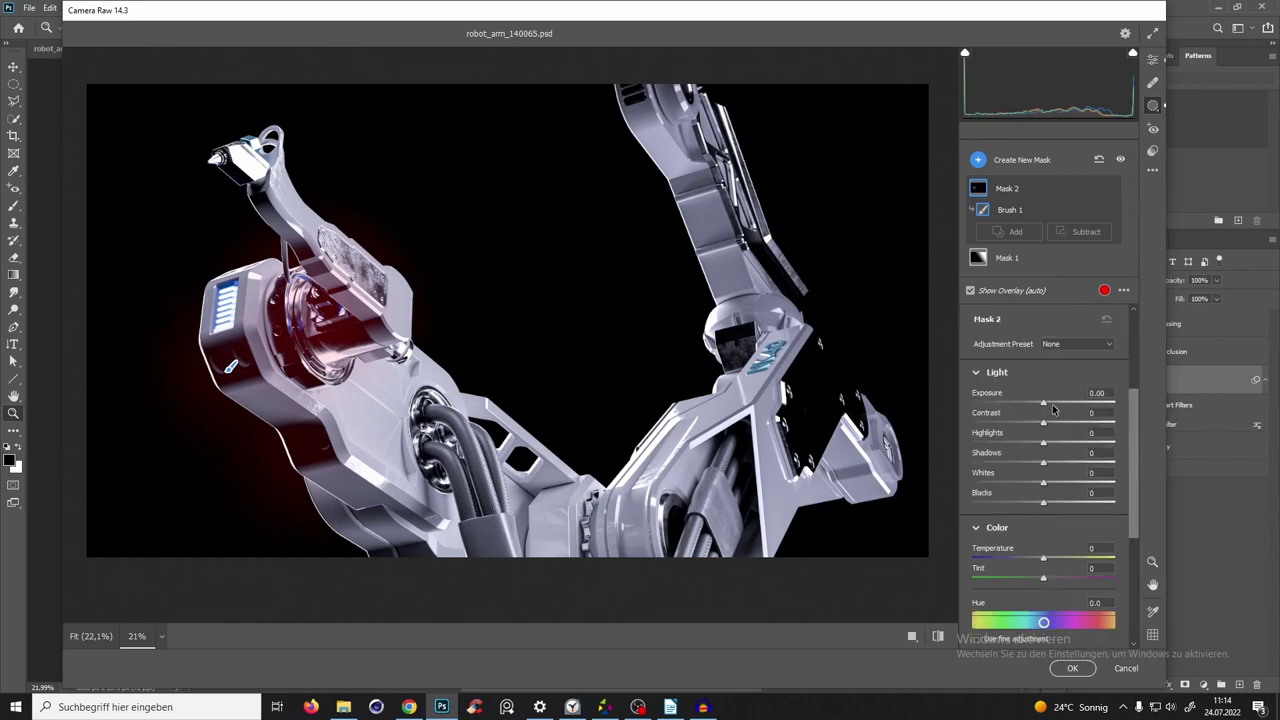
pyautogui.moveTo(1044, 404); pyautogui.dragTo(1054, 467)
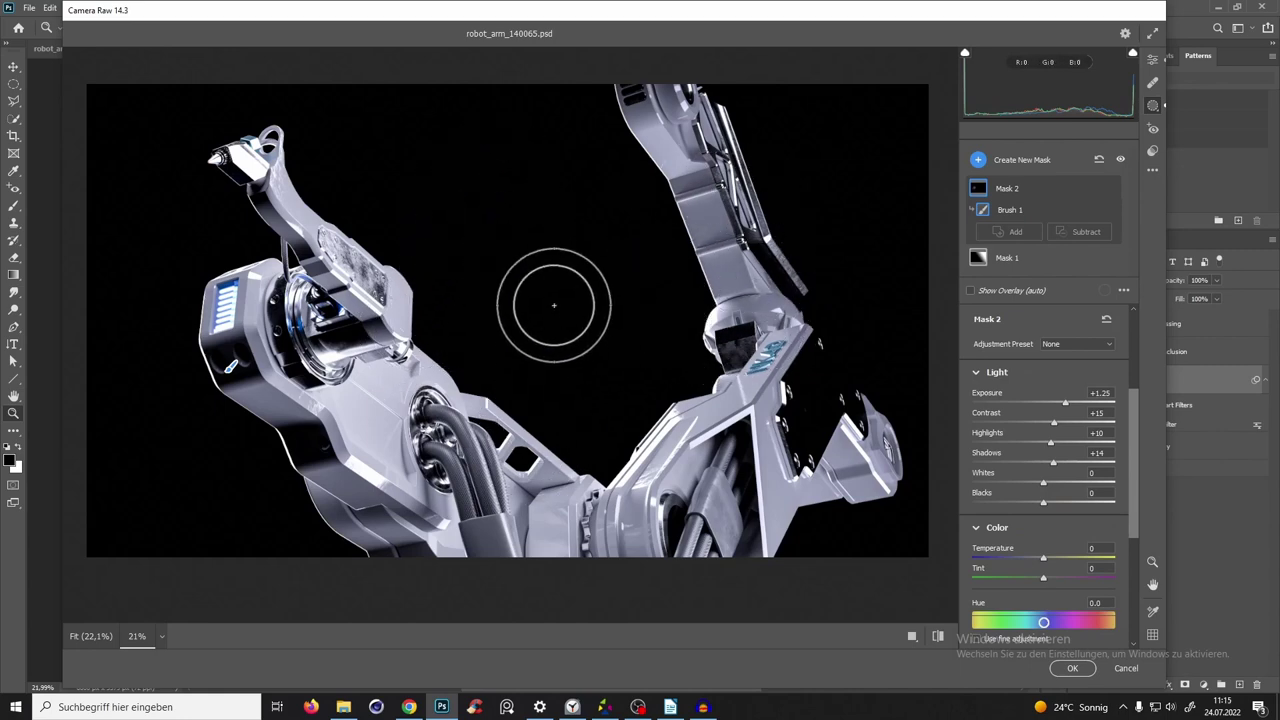
pyautogui.moveTo(571, 220); pyautogui.dragTo(580, 360)
pyautogui.click(1072, 667)
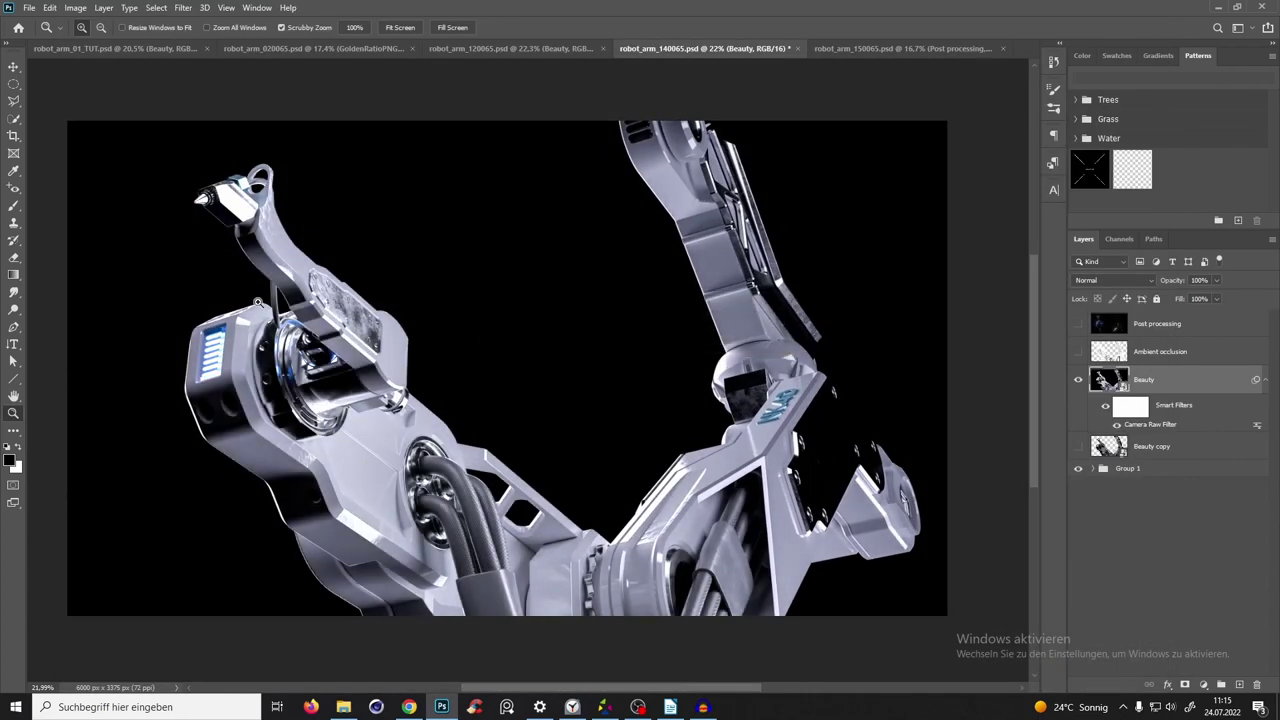
# Show the Ambient occlusion and Post processing layers, and set Post processing to Screen blending at 69% opacity.
pyautogui.click(1078, 351)
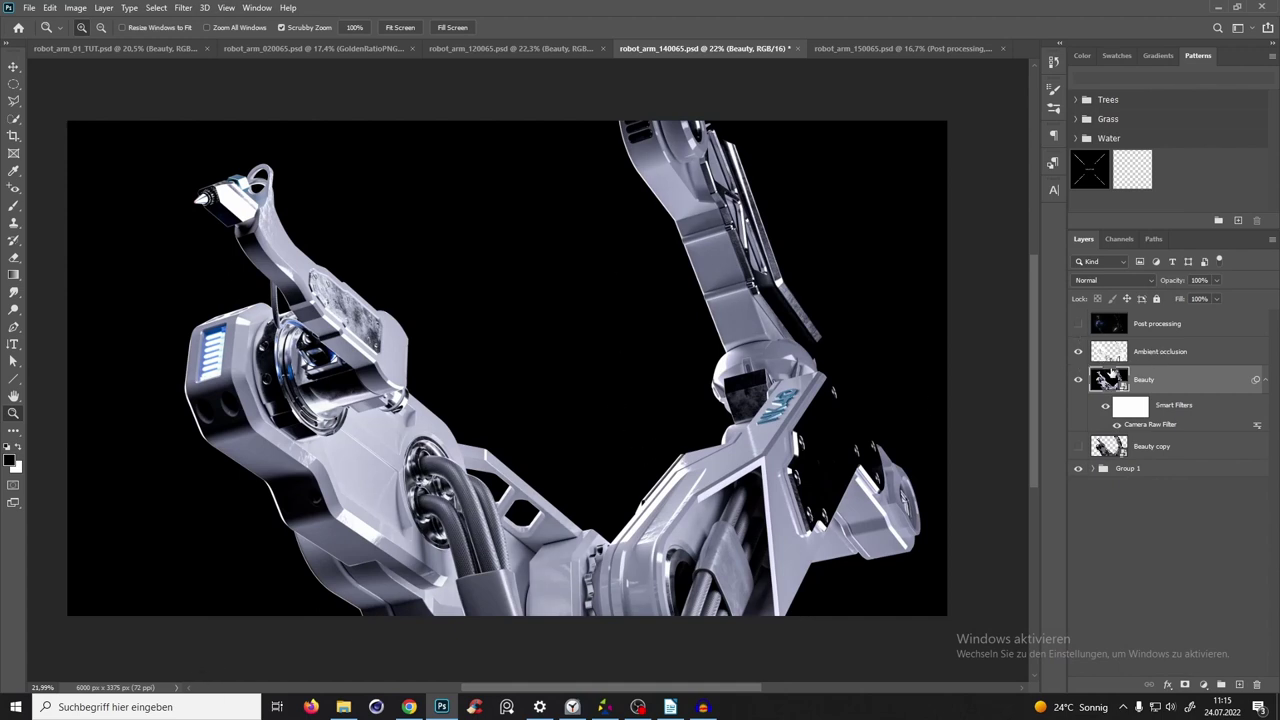
pyautogui.click(1078, 323)
pyautogui.click(1158, 325)
pyautogui.click(1110, 280)
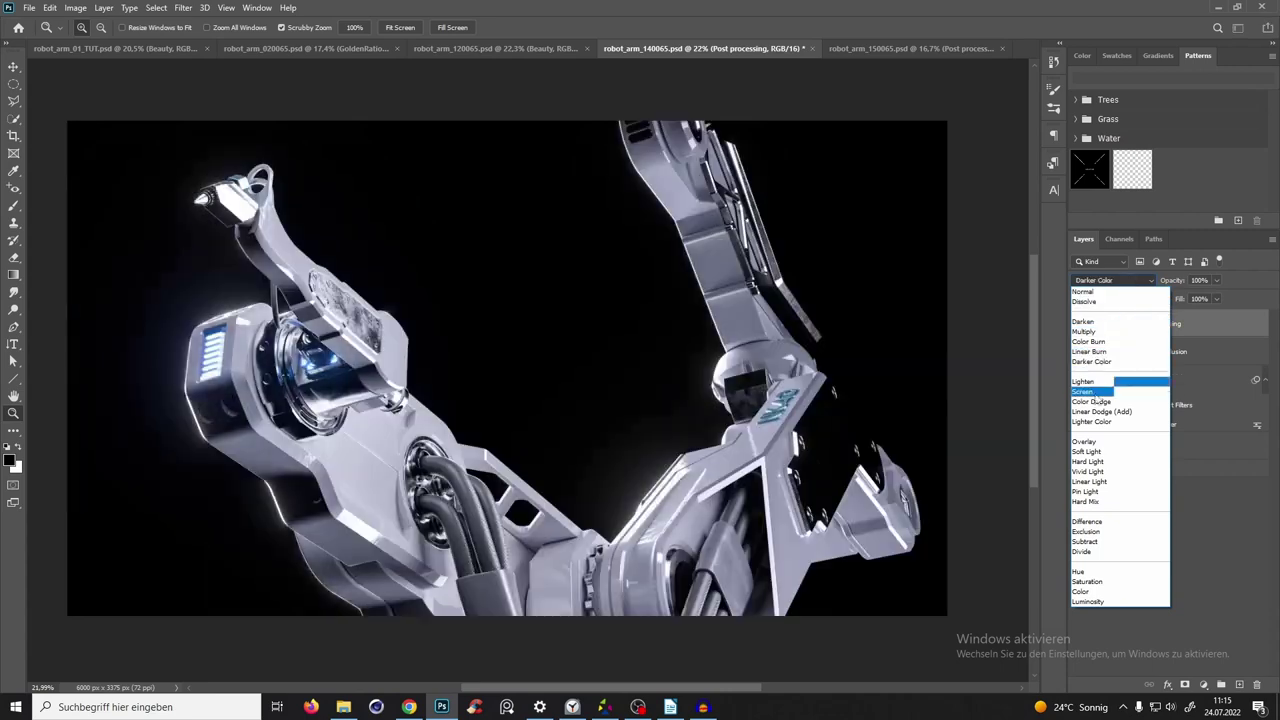
pyautogui.click(1094, 392)
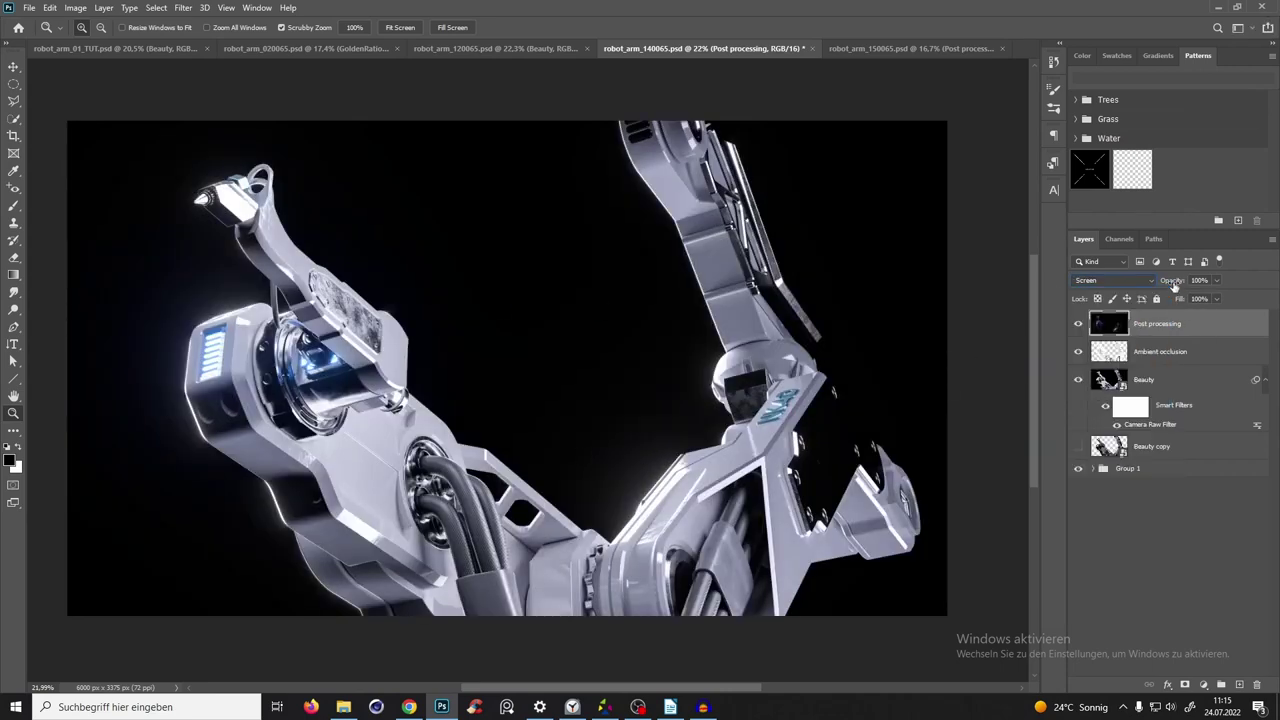
pyautogui.moveTo(1174, 285); pyautogui.dragTo(1172, 291)
pyautogui.moveTo(1150, 337); pyautogui.dragTo(1152, 351)
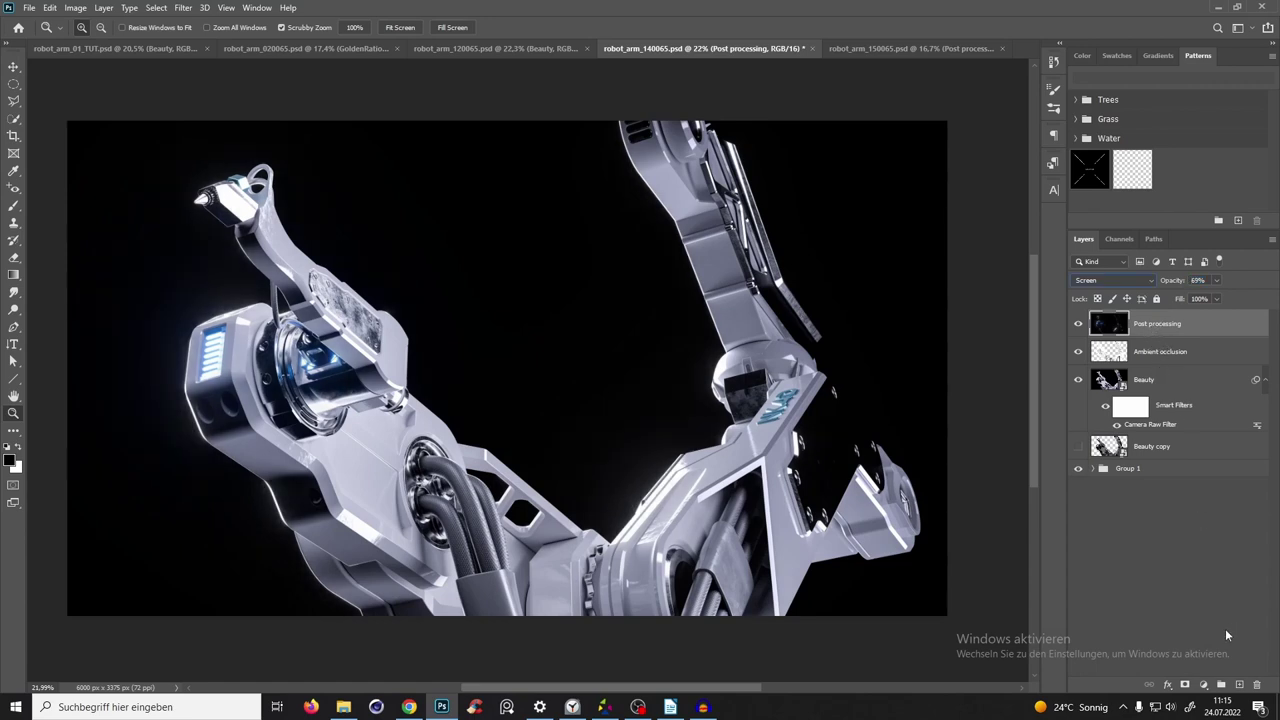
# Add a Levels adjustment clipped to Post processing with input black 21 and white 215, and compare the glow with and without it.
pyautogui.click(1200, 686)
pyautogui.click(1204, 512)
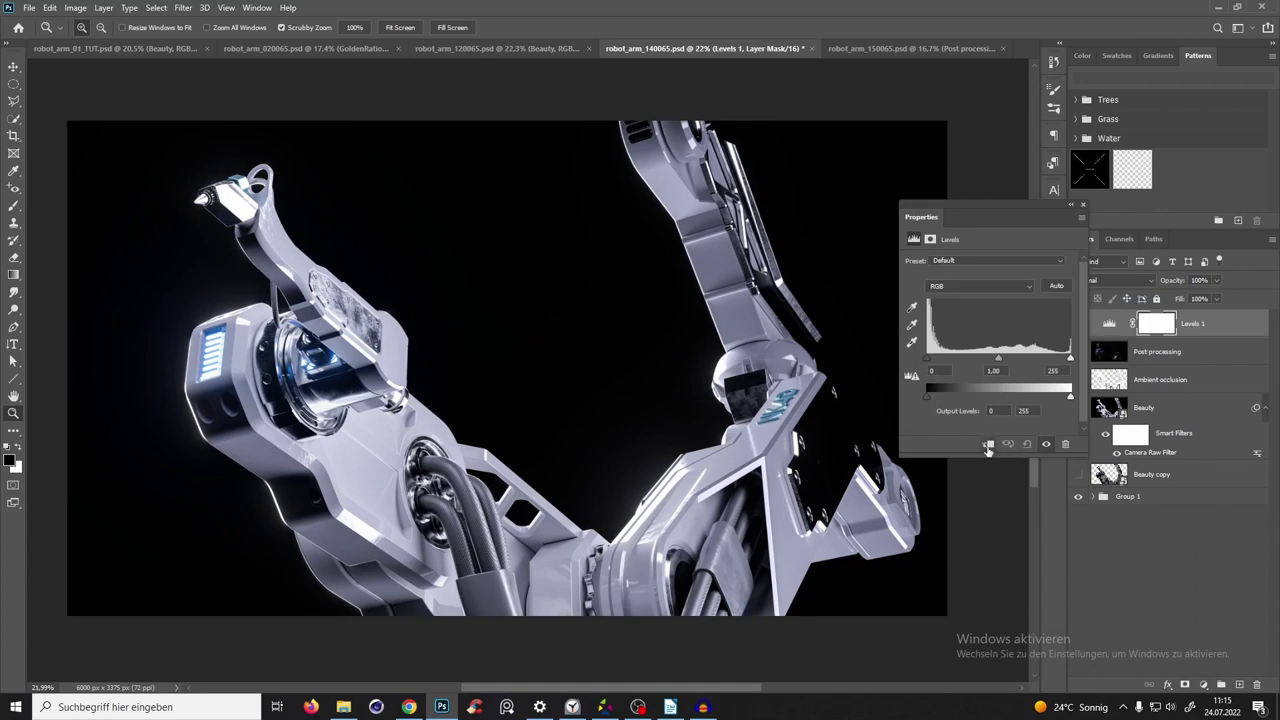
pyautogui.click(988, 446)
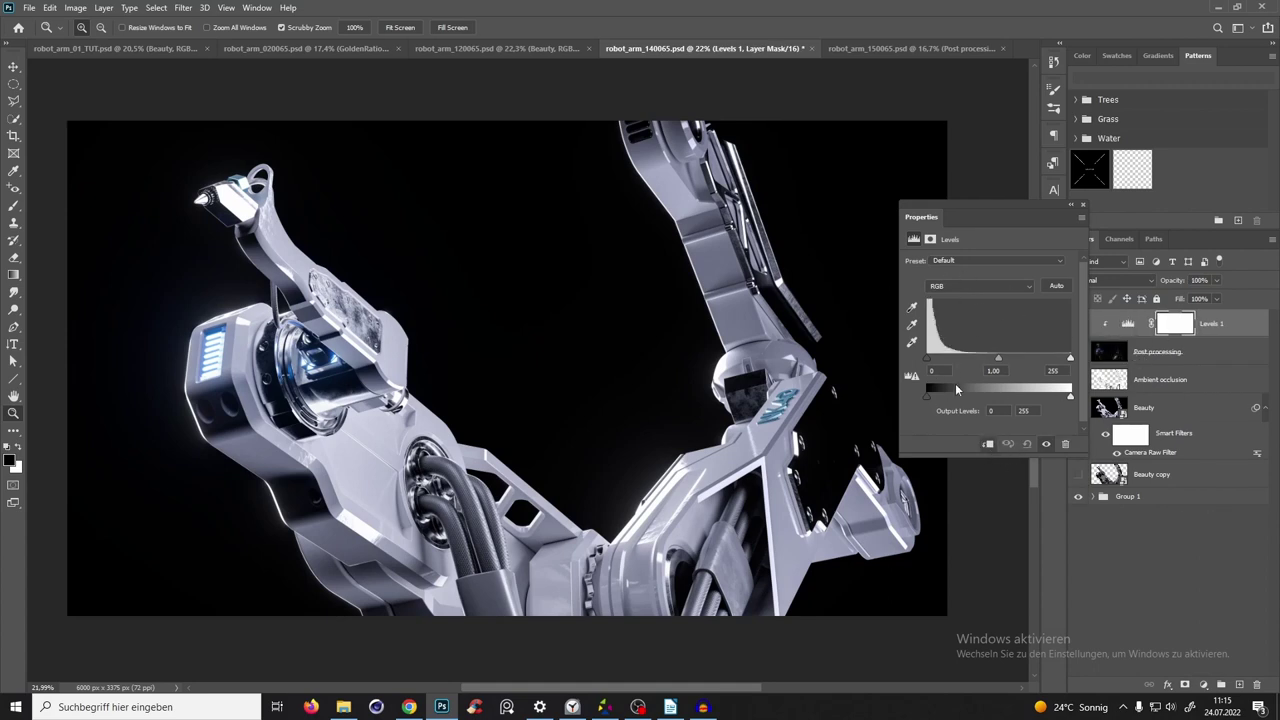
pyautogui.moveTo(925, 359); pyautogui.dragTo(937, 360)
pyautogui.moveTo(1071, 359); pyautogui.dragTo(1047, 358)
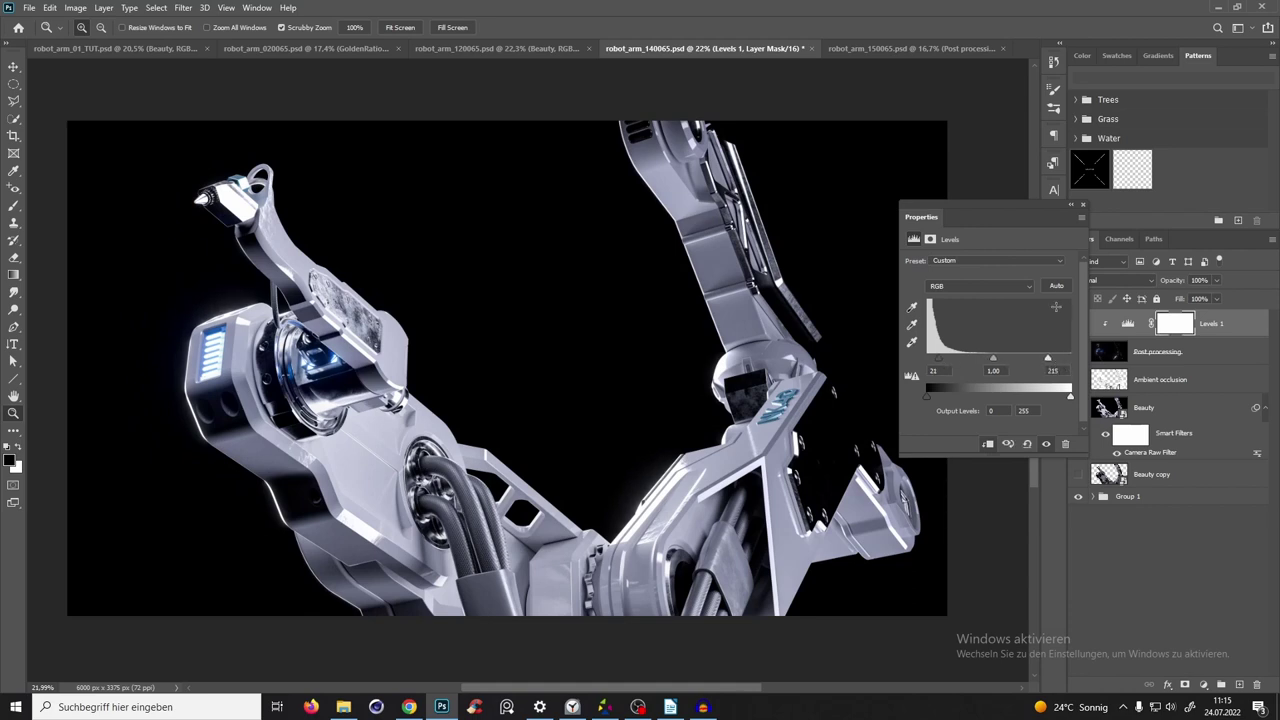
pyautogui.click(1084, 207)
pyautogui.click(1078, 333)
pyautogui.click(1078, 333)
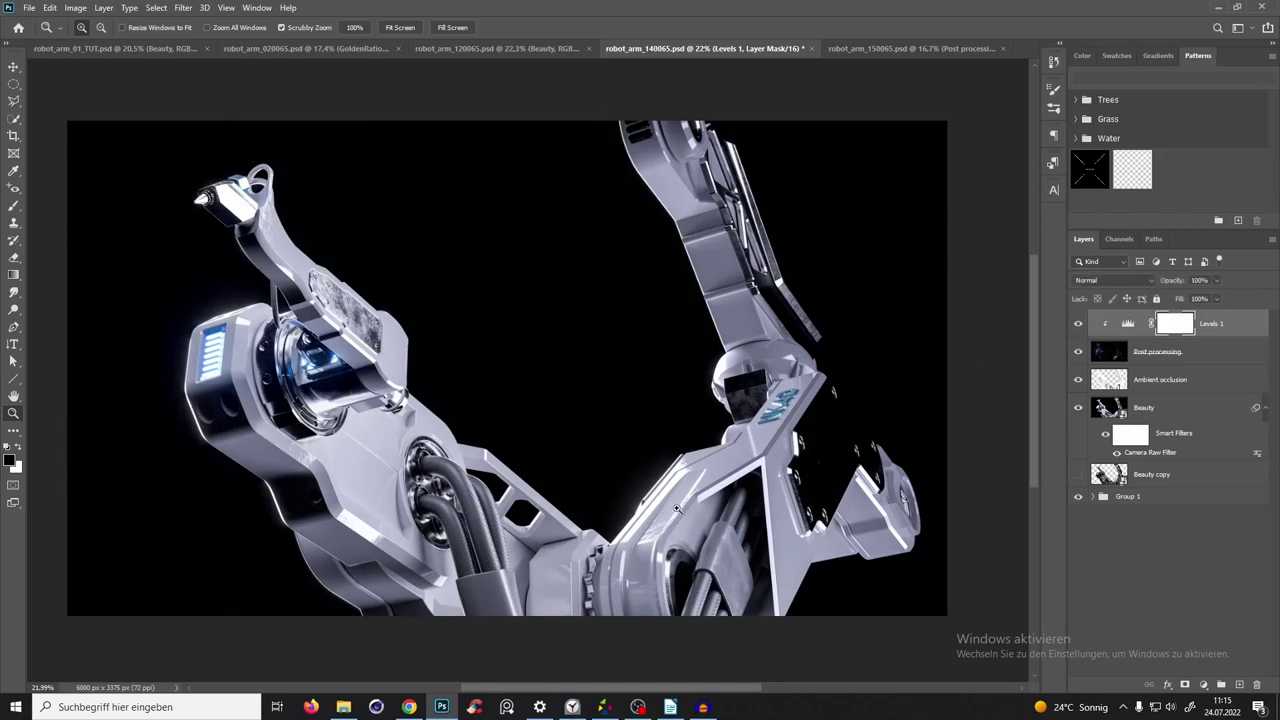
# Add a layer mask to Post processing, softly paint out excess glow in black at 10% brush opacity, and compare with the mask disabled.
pyautogui.click(1183, 356)
pyautogui.click(1185, 686)
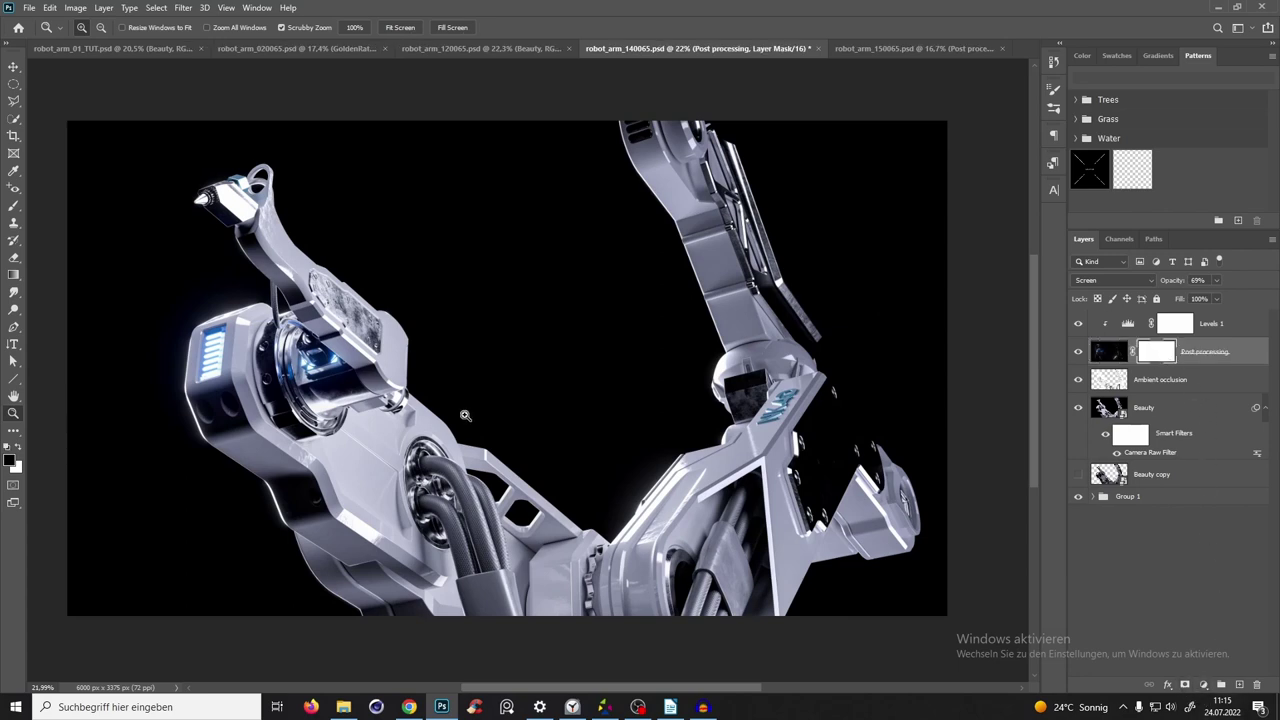
pyautogui.press('b')
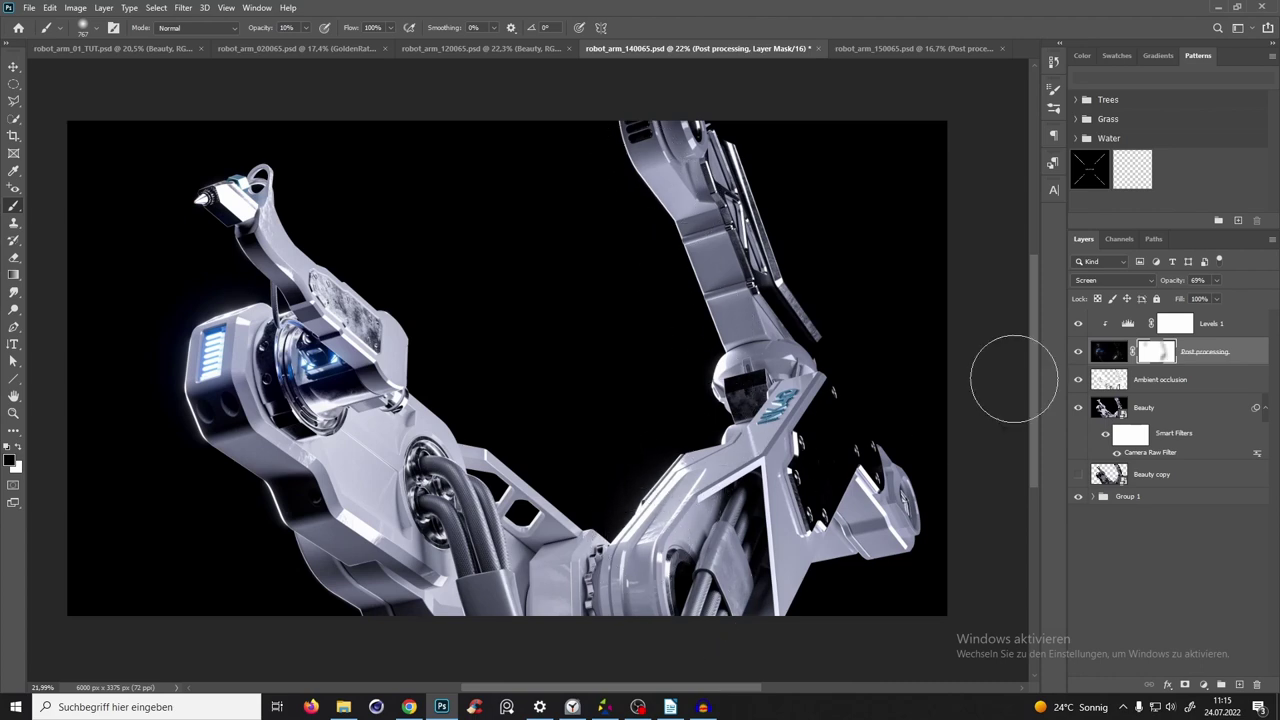
pyautogui.keyDown('shift'); pyautogui.click(1156, 351); pyautogui.keyUp('shift')
pyautogui.keyDown('shift'); pyautogui.click(1156, 351); pyautogui.keyUp('shift')
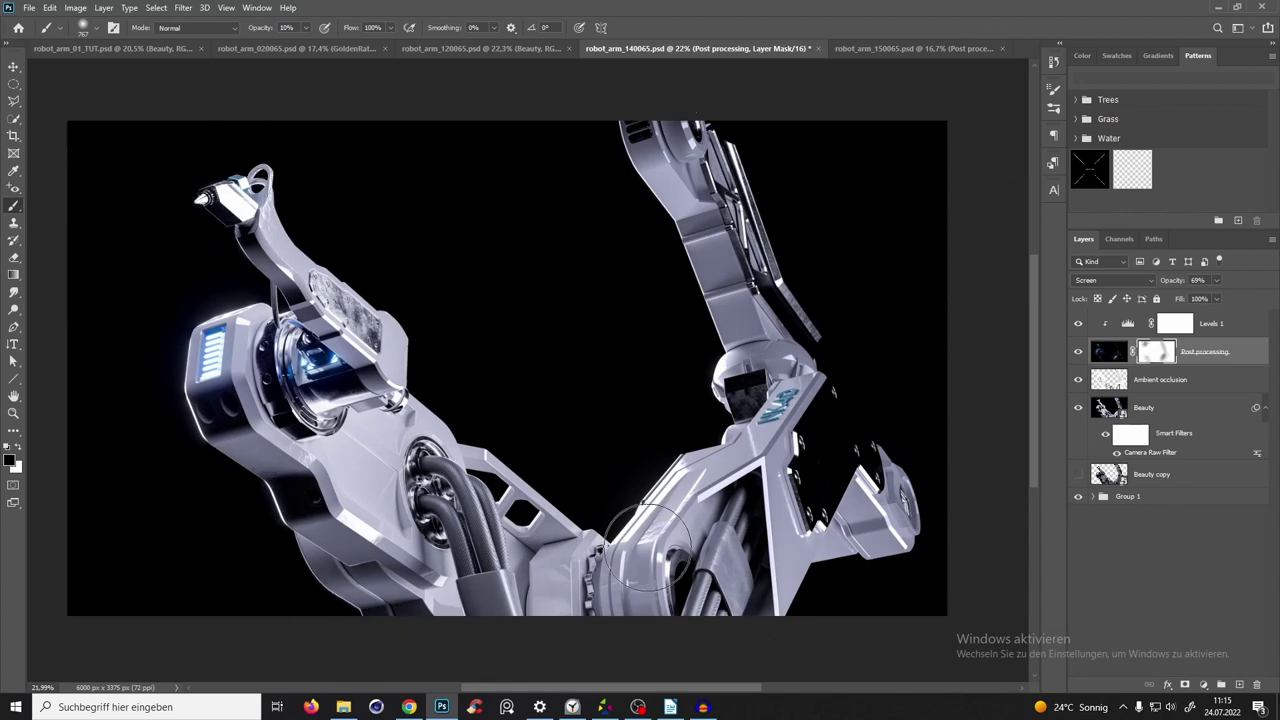
# Inspect the composite's glow up close and compare the Beauty layer alone with the full layer stack.
pyautogui.press('z')
pyautogui.moveTo(243, 217)
pyautogui.mouseDown()
pyautogui.moveTo(209, 169)
pyautogui.moveTo(365, 347)
pyautogui.moveTo(600, 434)
pyautogui.mouseUp()
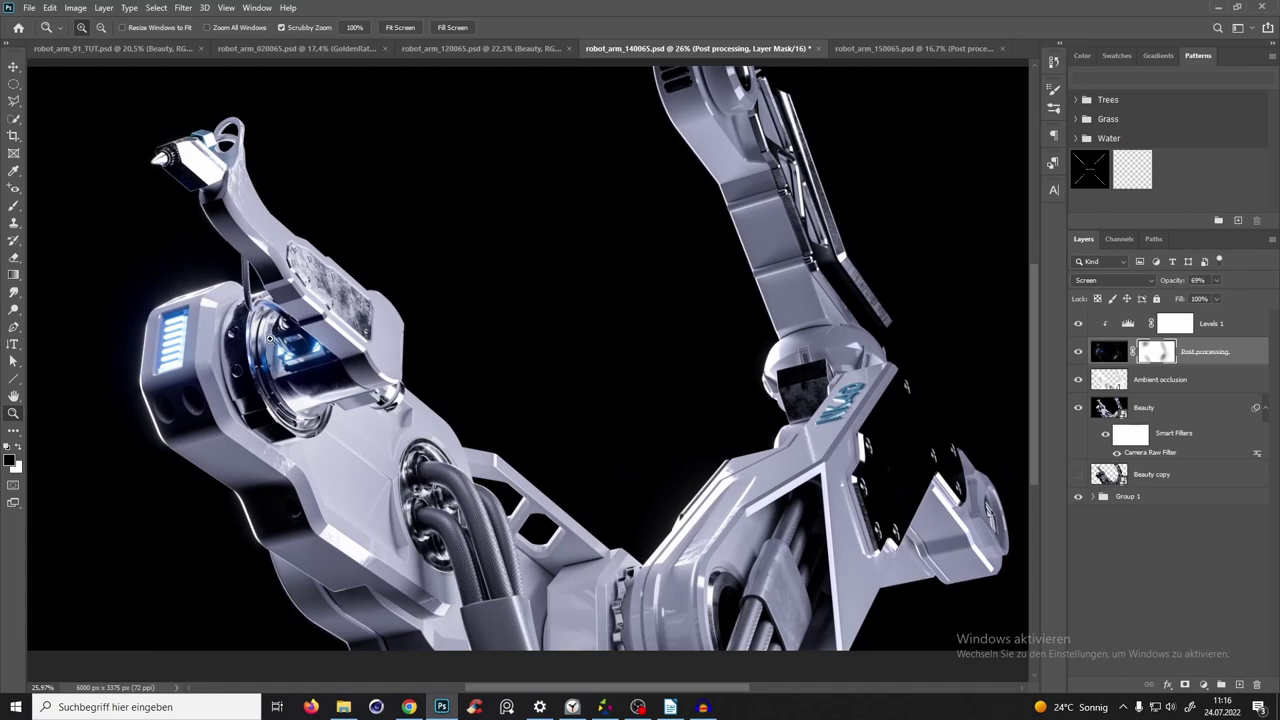
pyautogui.moveTo(740, 390); pyautogui.dragTo(695, 369)
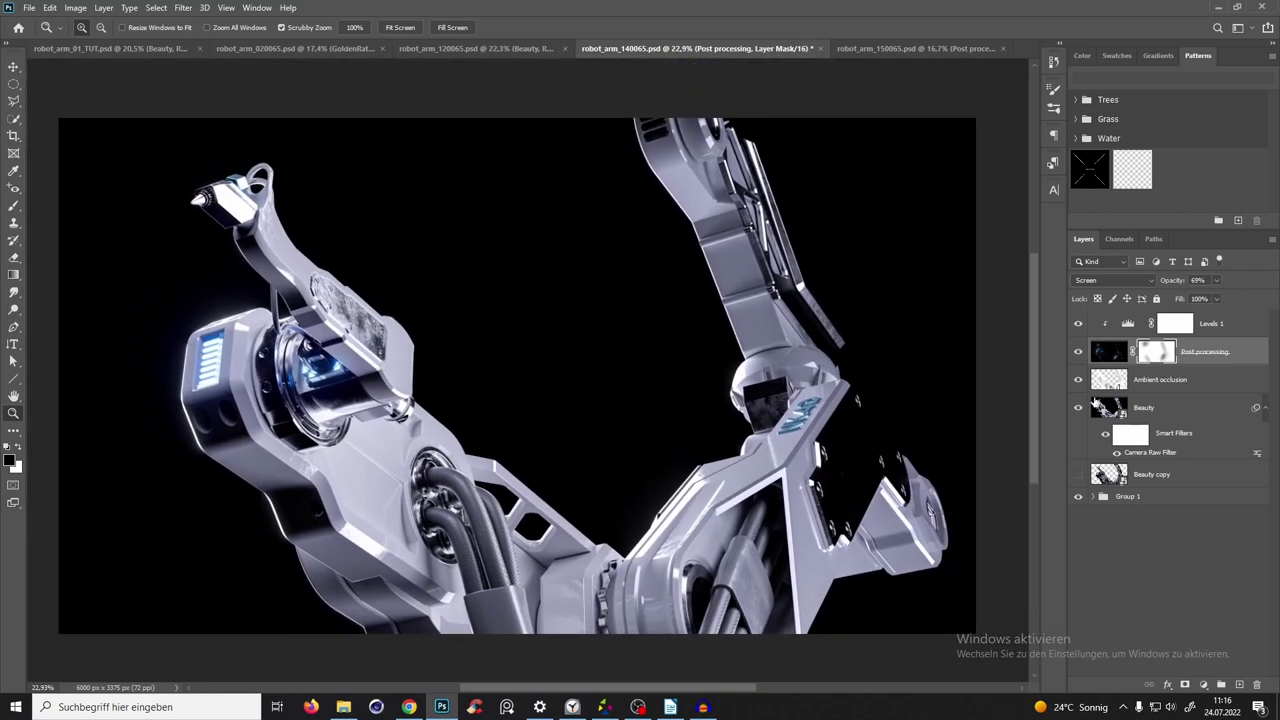
pyautogui.keyDown('alt'); pyautogui.click(1078, 407); pyautogui.keyUp('alt')
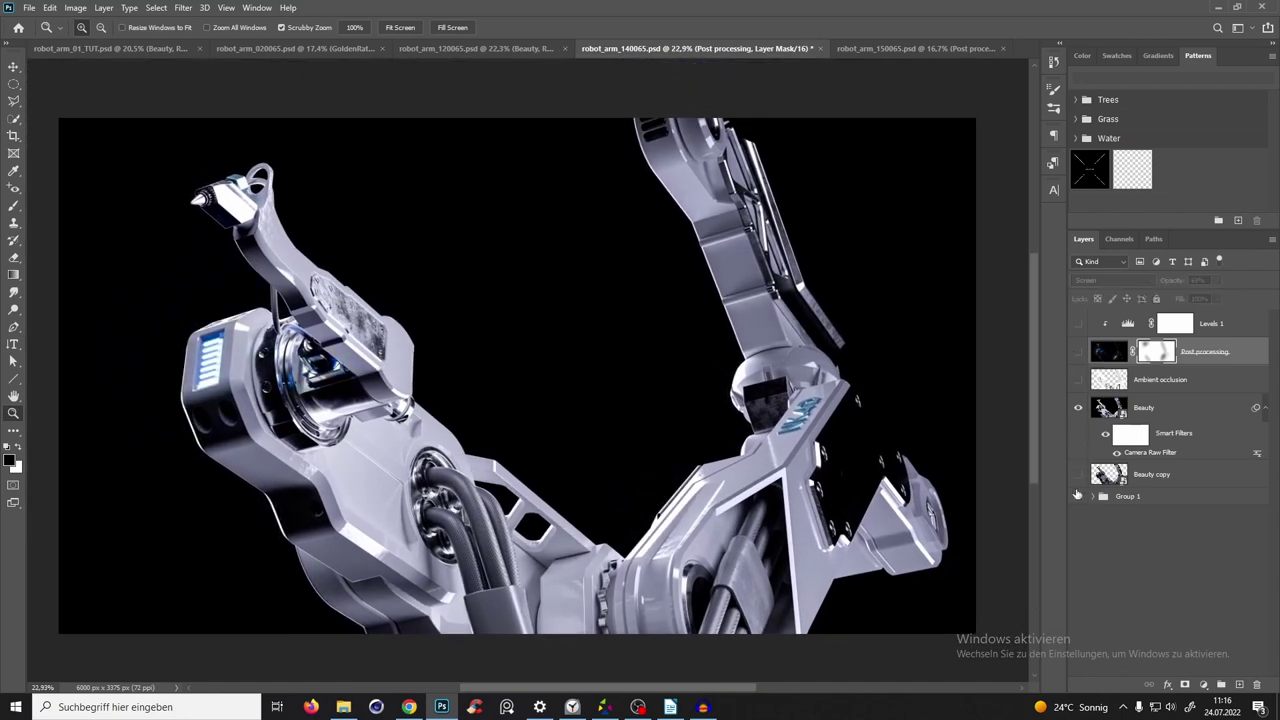
pyautogui.keyDown('alt'); pyautogui.click(1078, 407); pyautogui.keyUp('alt')
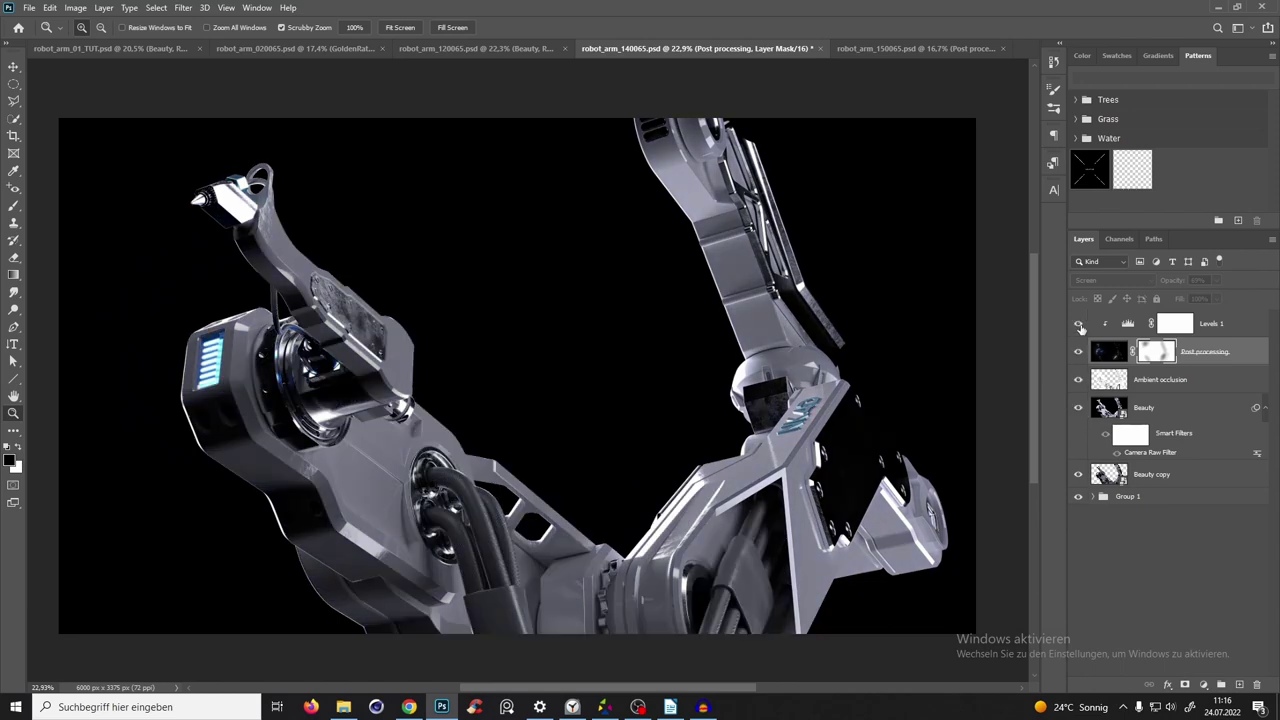
pyautogui.click(1078, 323)
pyautogui.moveTo(720, 404); pyautogui.dragTo(823, 124)
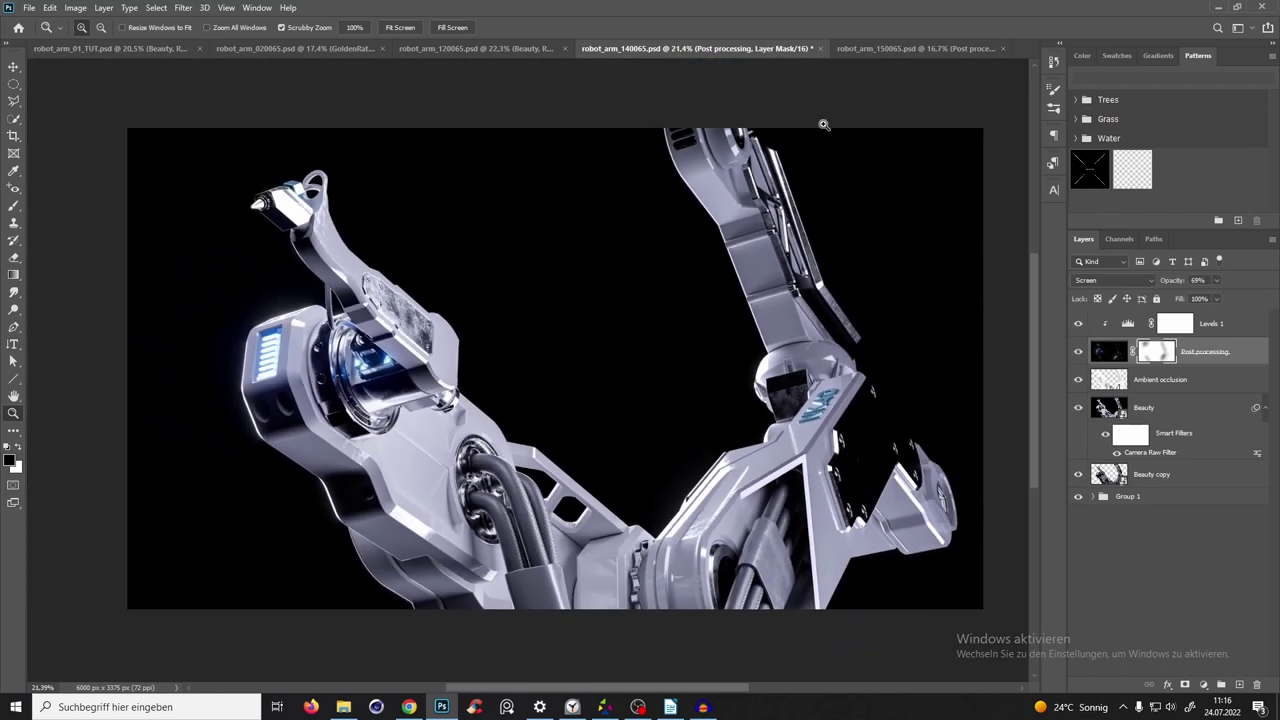
pyautogui.click(637, 707)
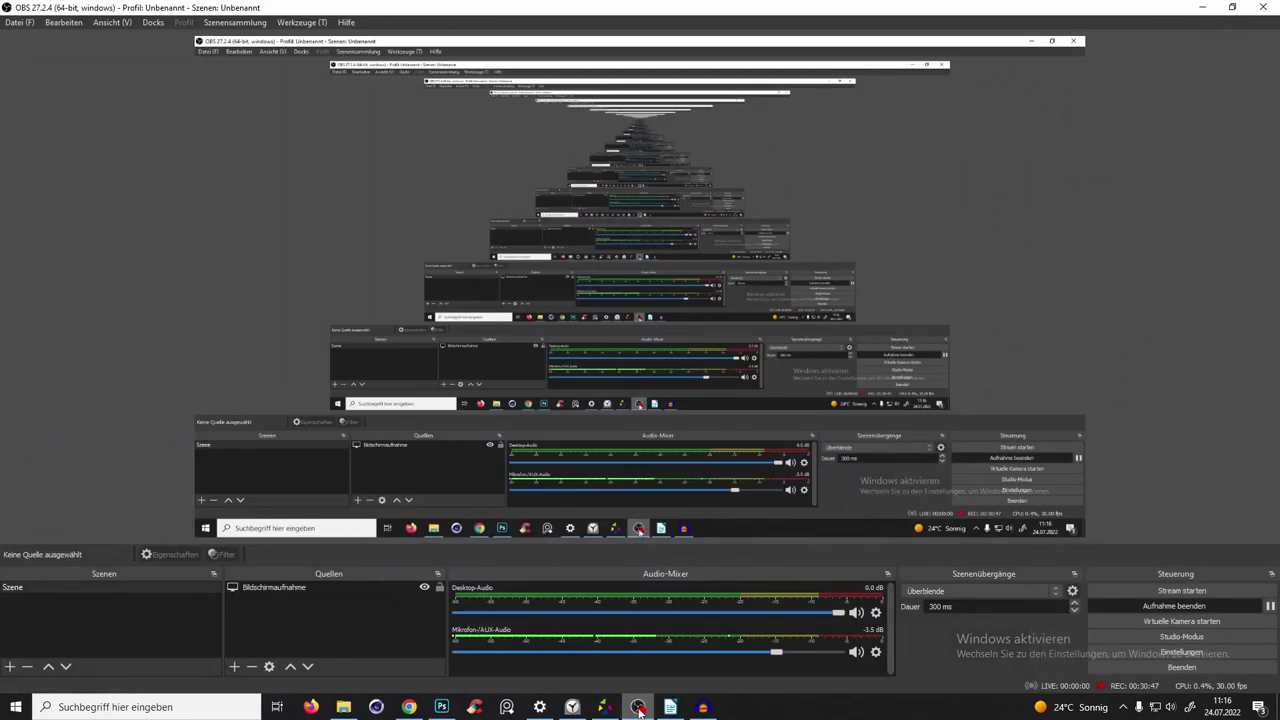
pyautogui.click(637, 707)
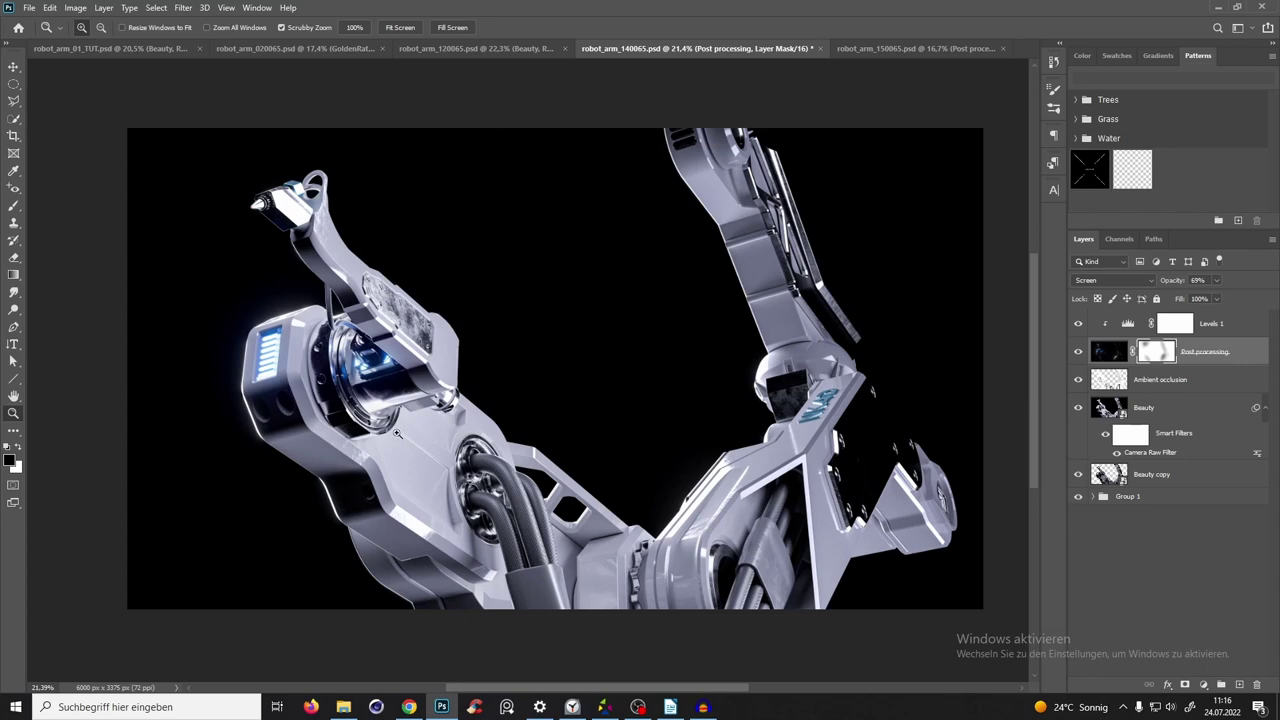
# Review the finished composites in robot_arm_01_TUT.psd, robot_arm_020065.psd and robot_arm_120065.psd.
pyautogui.click(180, 48)
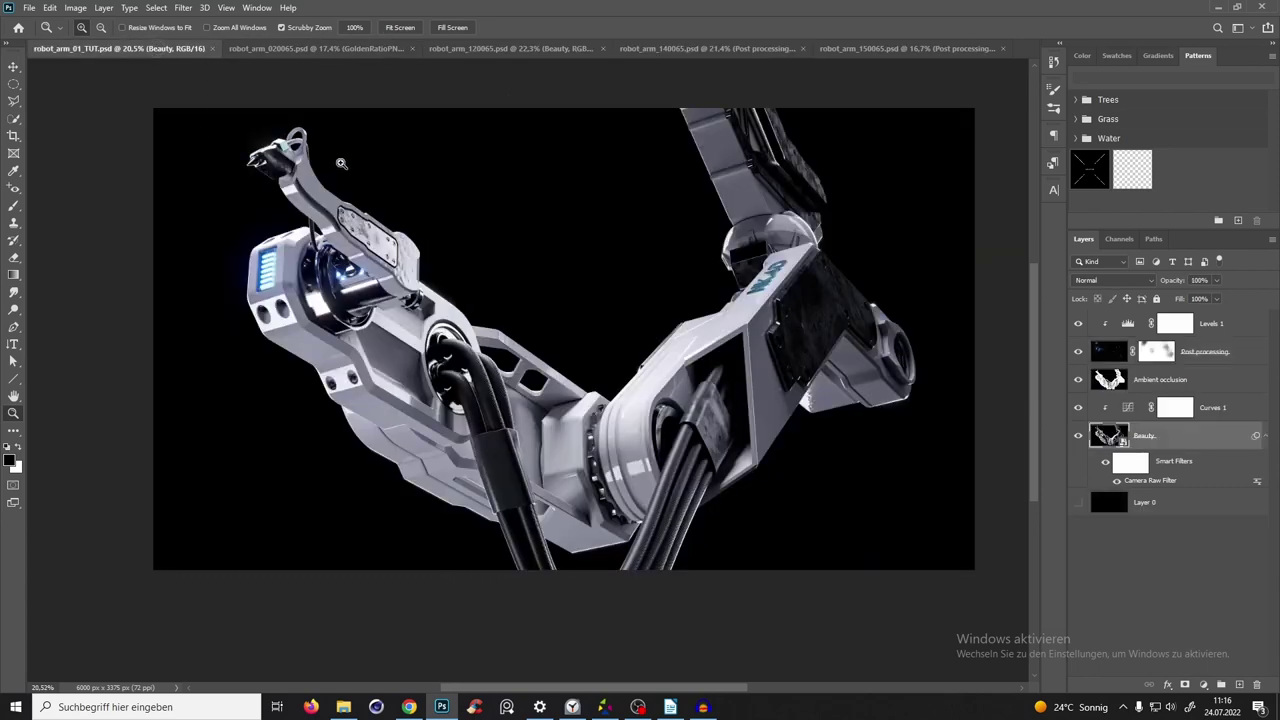
pyautogui.click(377, 46)
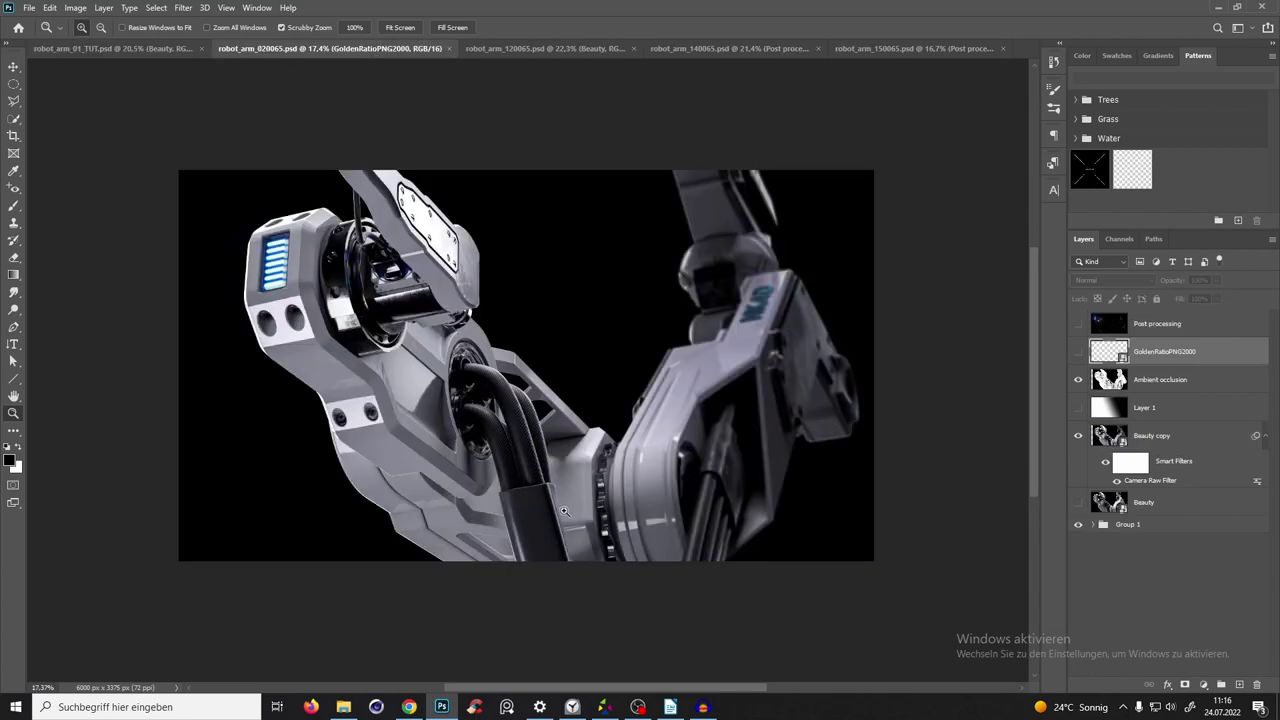
pyautogui.click(530, 47)
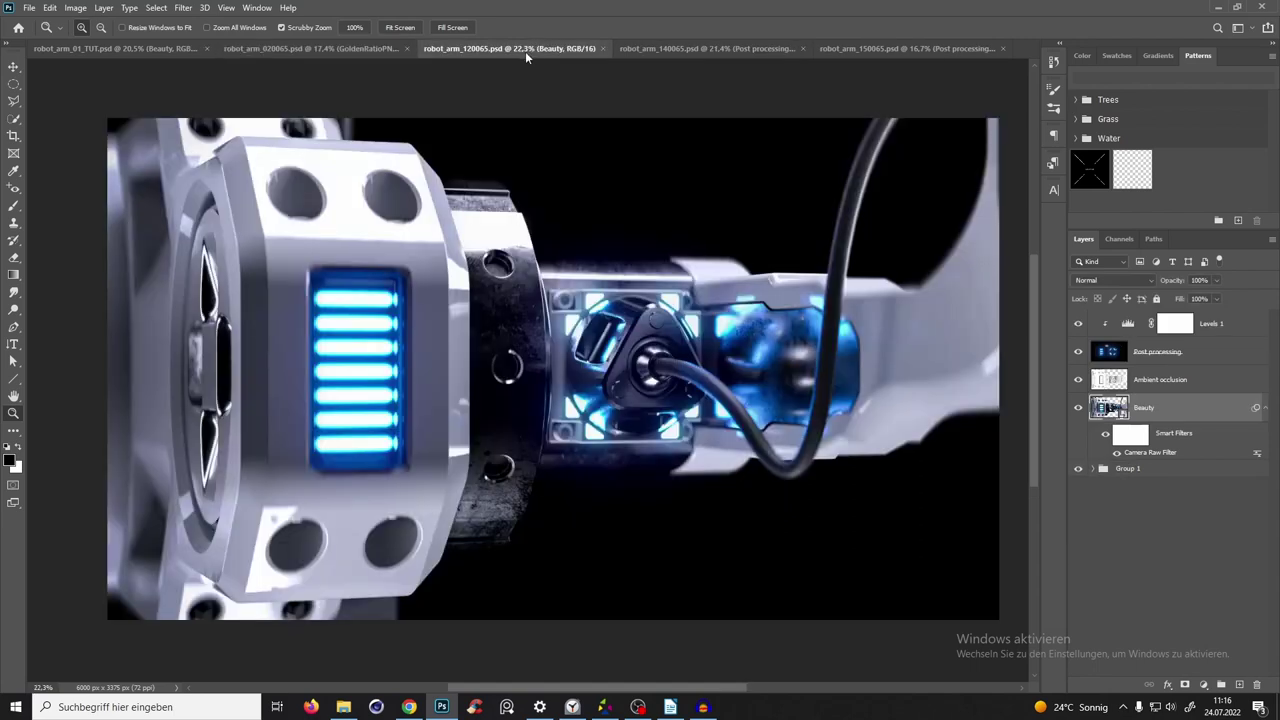
# Compare the composites in robot_arm_020065.psd, robot_arm_120065.psd, robot_arm_140065.psd and robot_arm_01_TUT.psd.
pyautogui.click(351, 52)
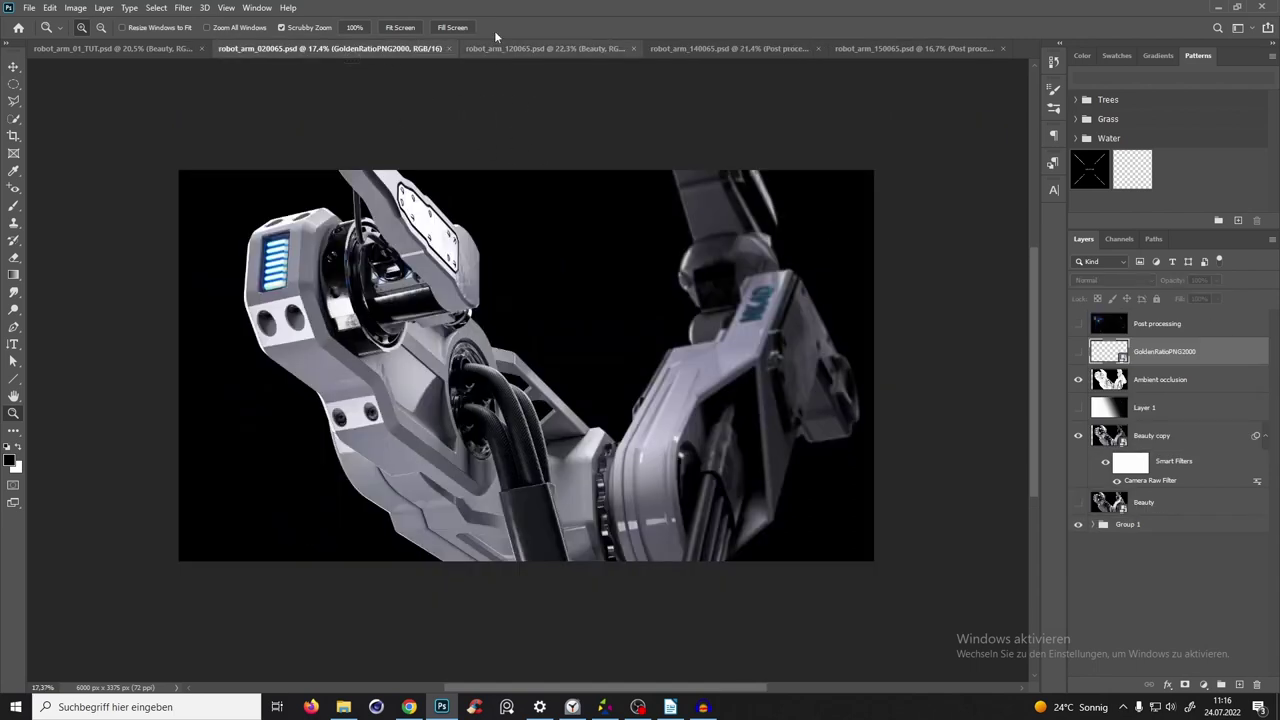
pyautogui.click(530, 48)
pyautogui.click(724, 46)
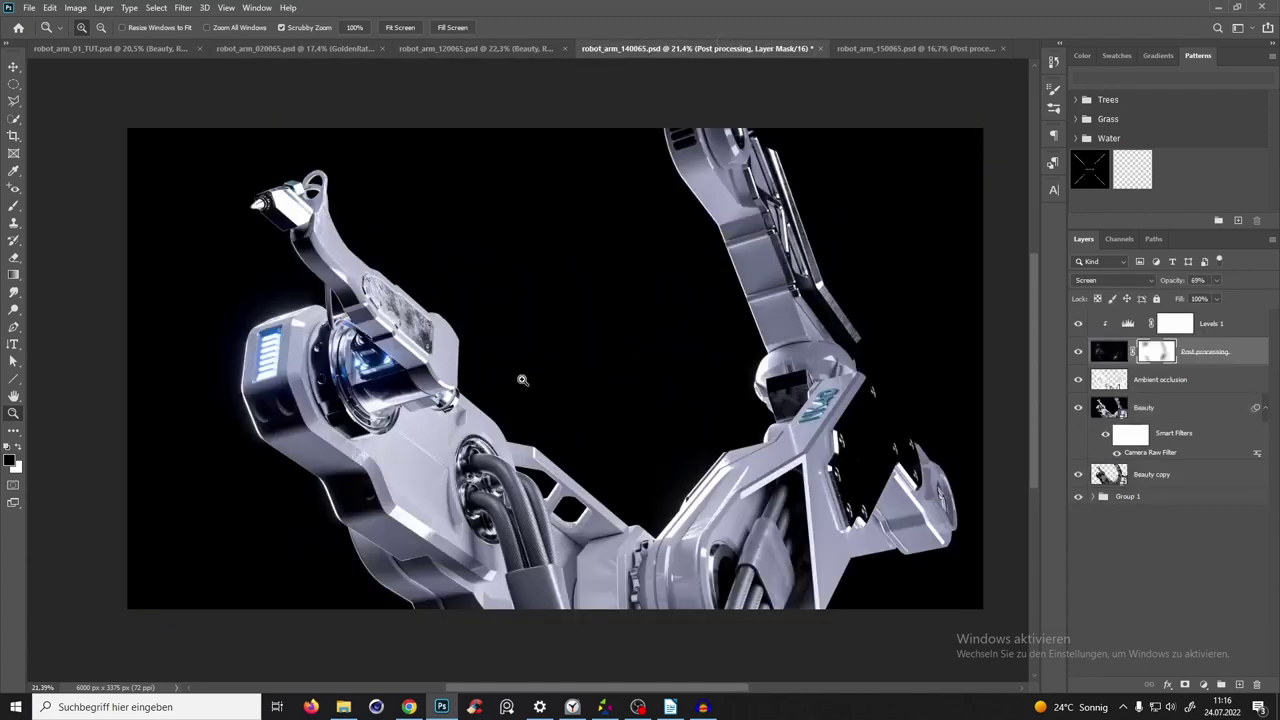
pyautogui.click(478, 42)
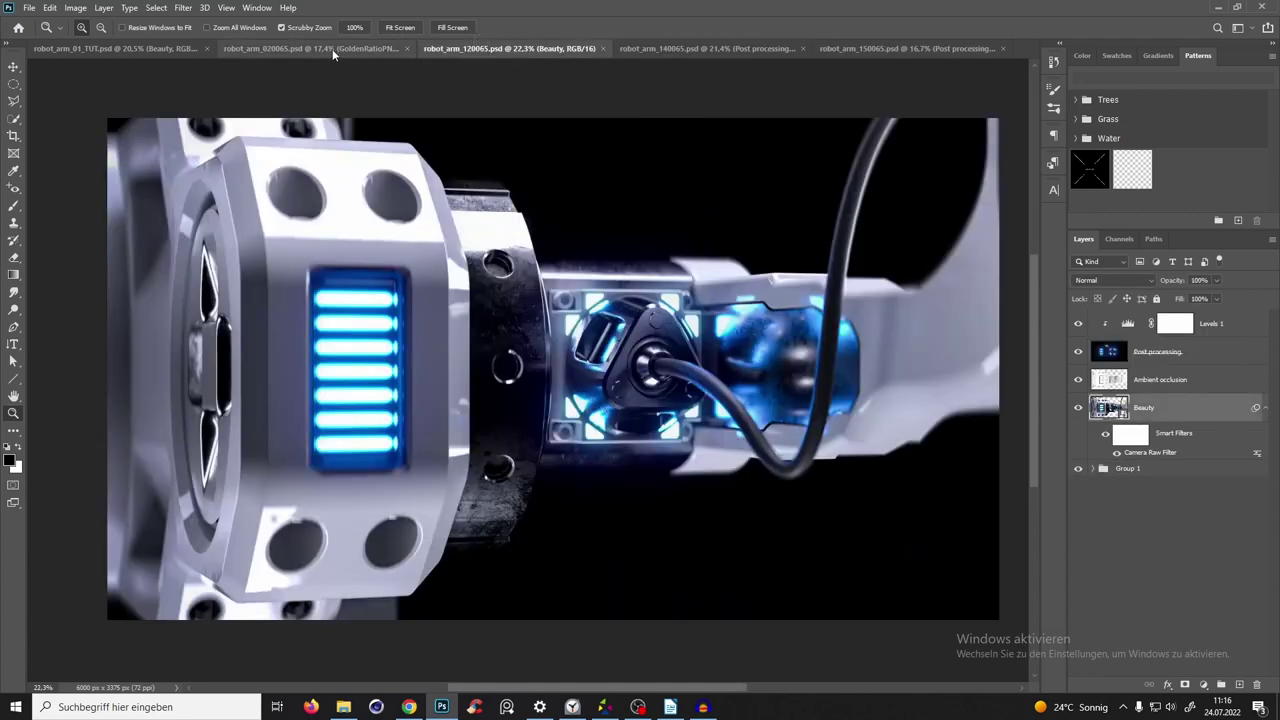
pyautogui.click(342, 46)
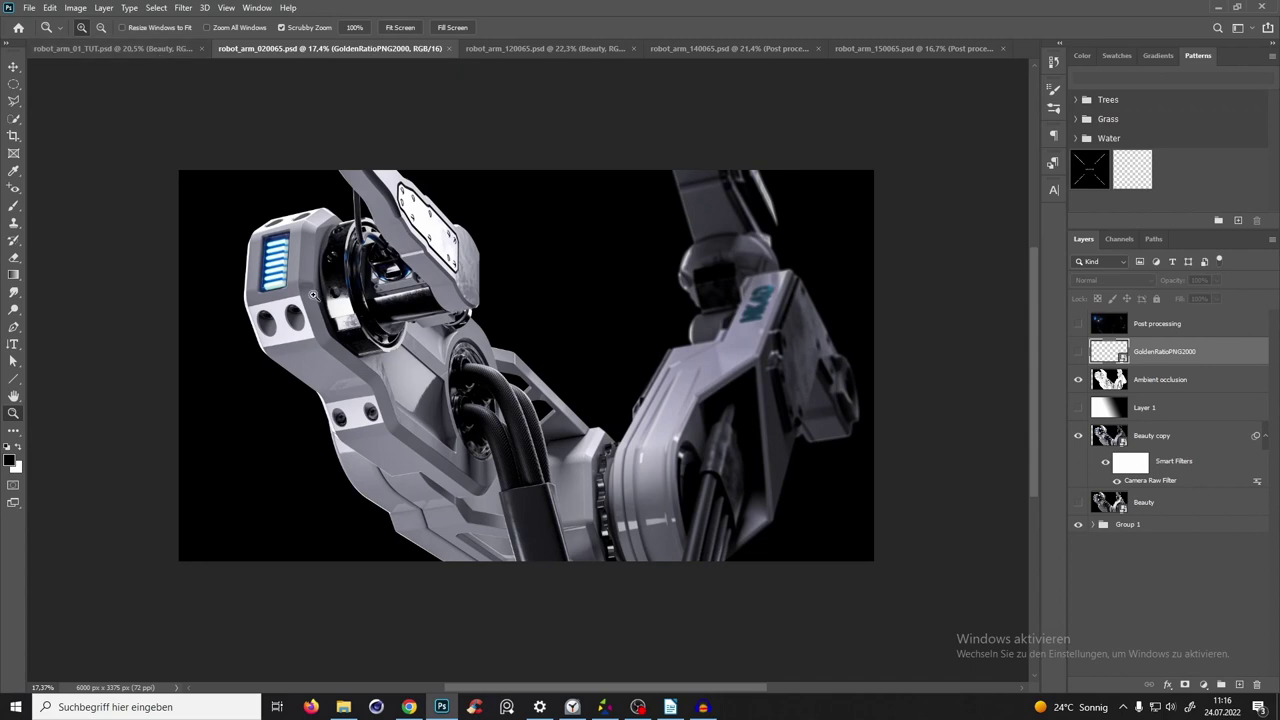
pyautogui.click(128, 50)
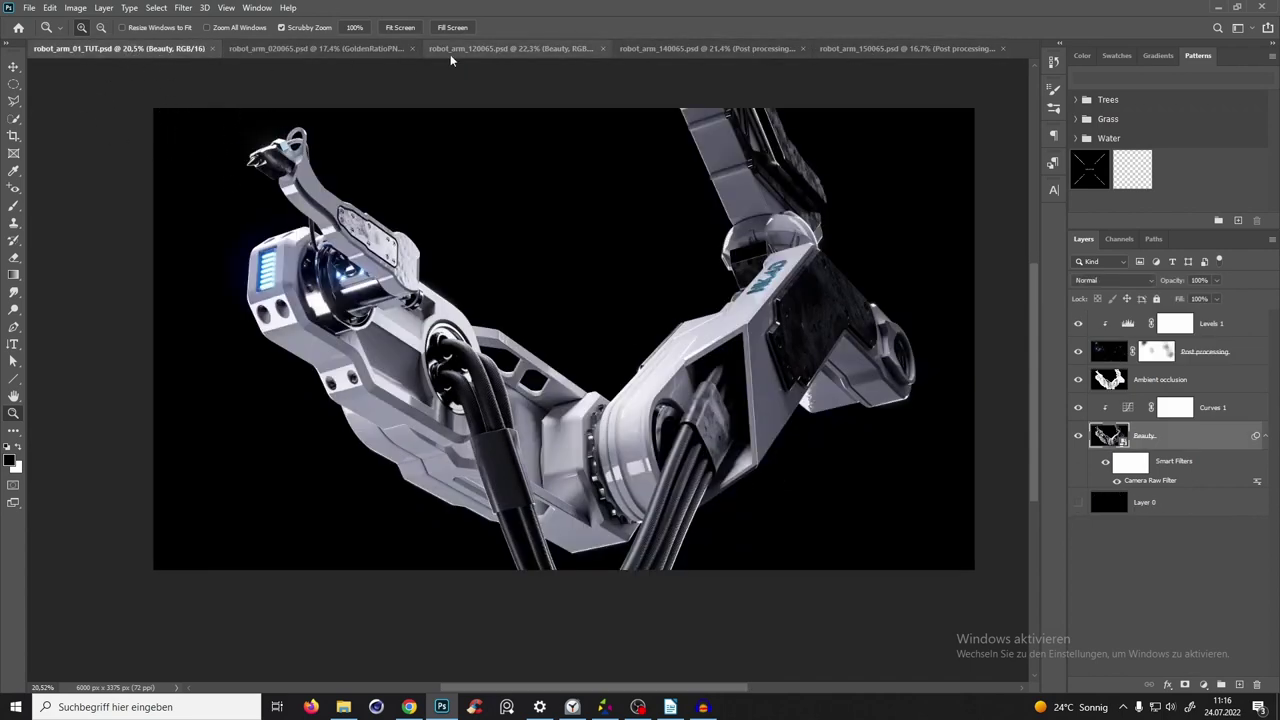
# Inspect the composite in robot_arm_020065.psd up close and look over the files in the PSD Passes folder.
pyautogui.click(300, 48)
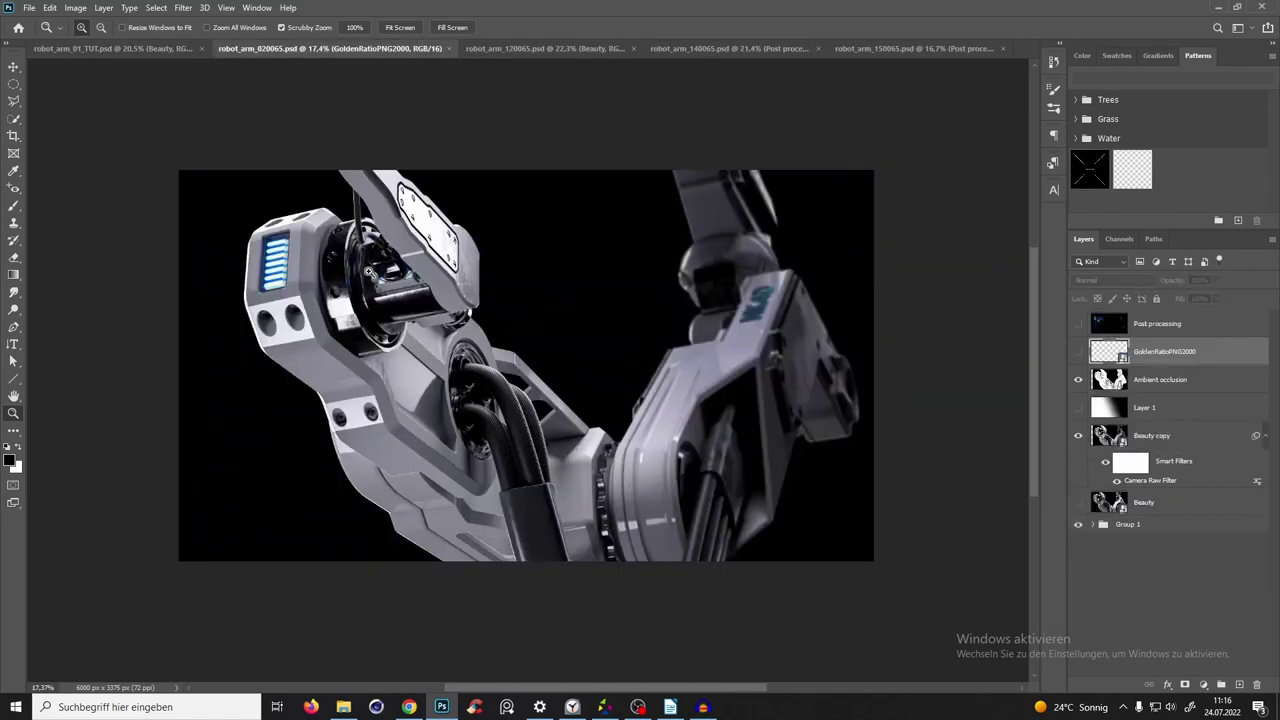
pyautogui.moveTo(342, 306); pyautogui.dragTo(354, 303)
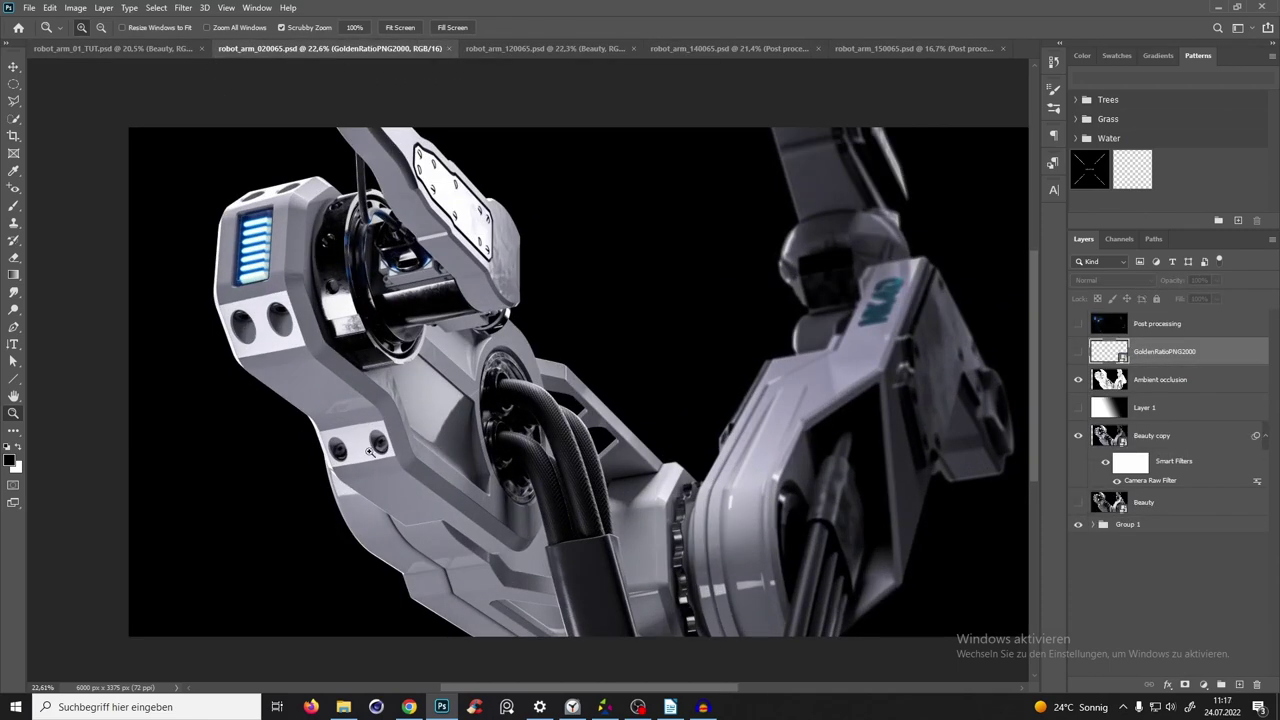
pyautogui.moveTo(370, 452); pyautogui.dragTo(595, 338)
pyautogui.click(343, 707)
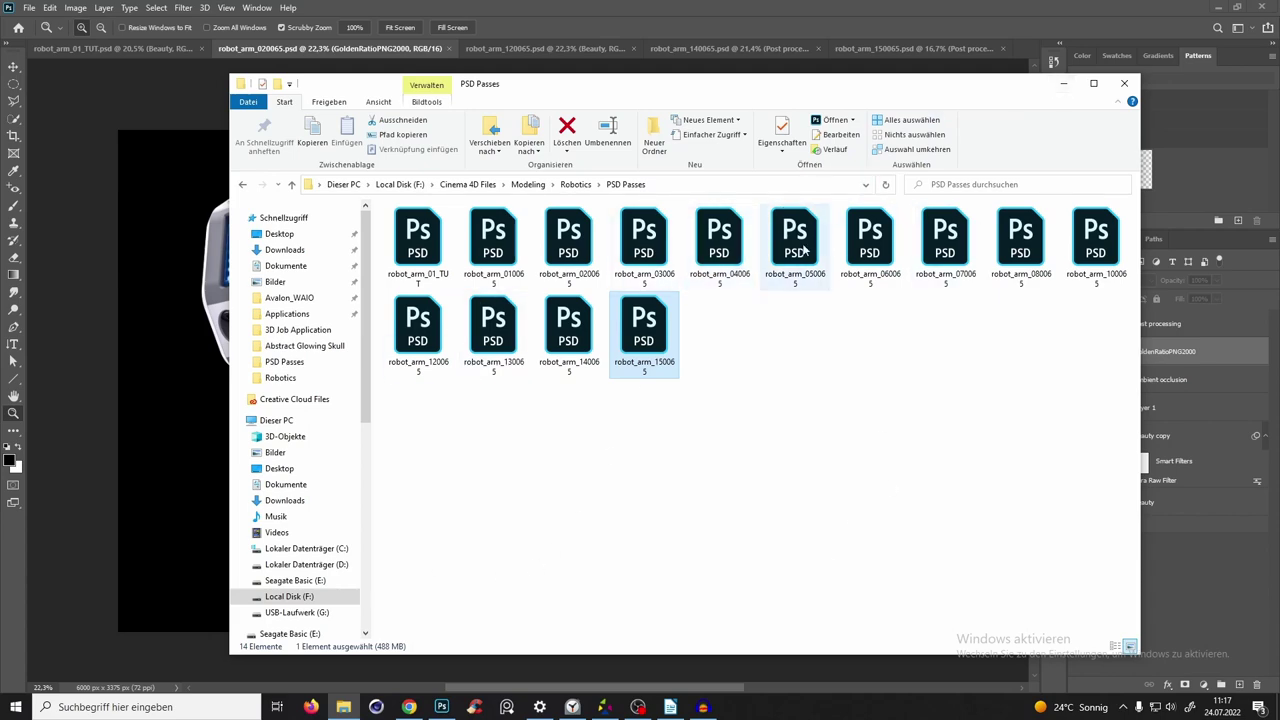
pyautogui.click(1064, 83)
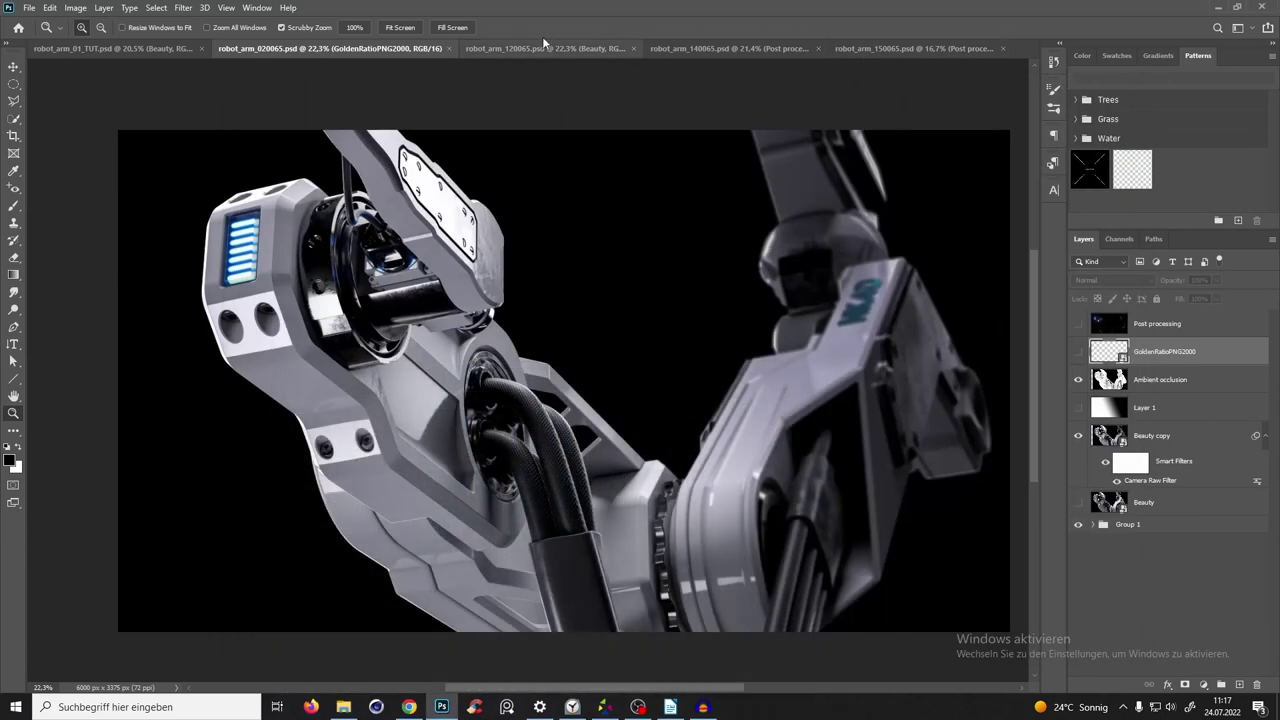
# Examine the blue light strips and the cable joint's glow up close in robot_arm_120065.psd.
pyautogui.click(542, 44)
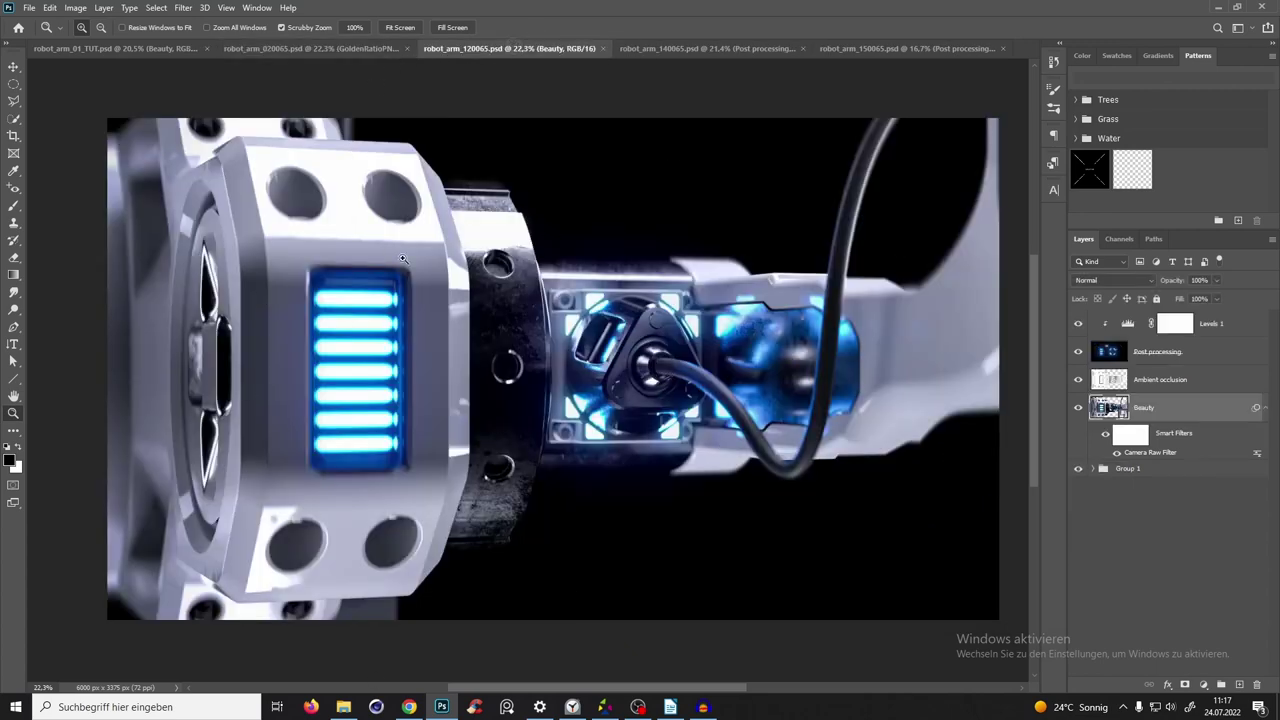
pyautogui.moveTo(571, 321); pyautogui.dragTo(563, 418)
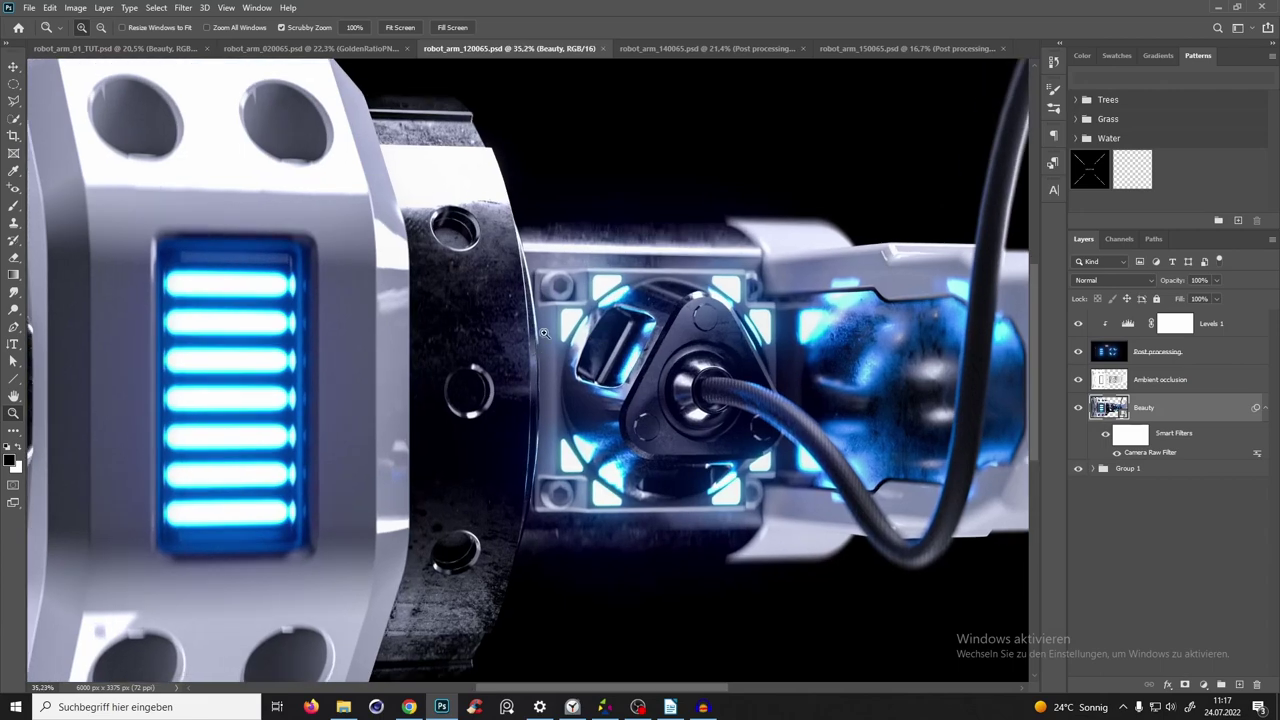
pyautogui.moveTo(544, 333)
pyautogui.mouseDown()
pyautogui.moveTo(500, 330)
pyautogui.moveTo(548, 317)
pyautogui.mouseUp()
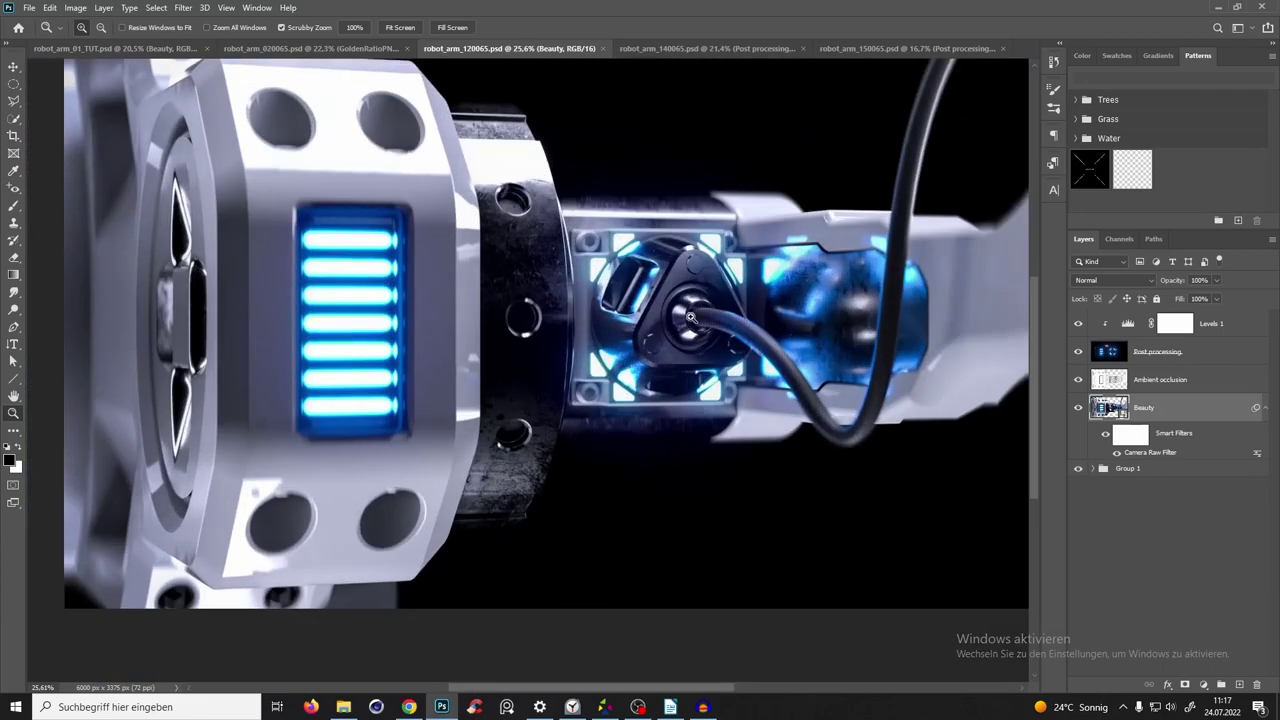
pyautogui.moveTo(690, 317); pyautogui.dragTo(535, 359)
pyautogui.moveTo(625, 352)
pyautogui.mouseDown()
pyautogui.moveTo(607, 370)
pyautogui.moveTo(650, 340)
pyautogui.moveTo(611, 350)
pyautogui.mouseUp()
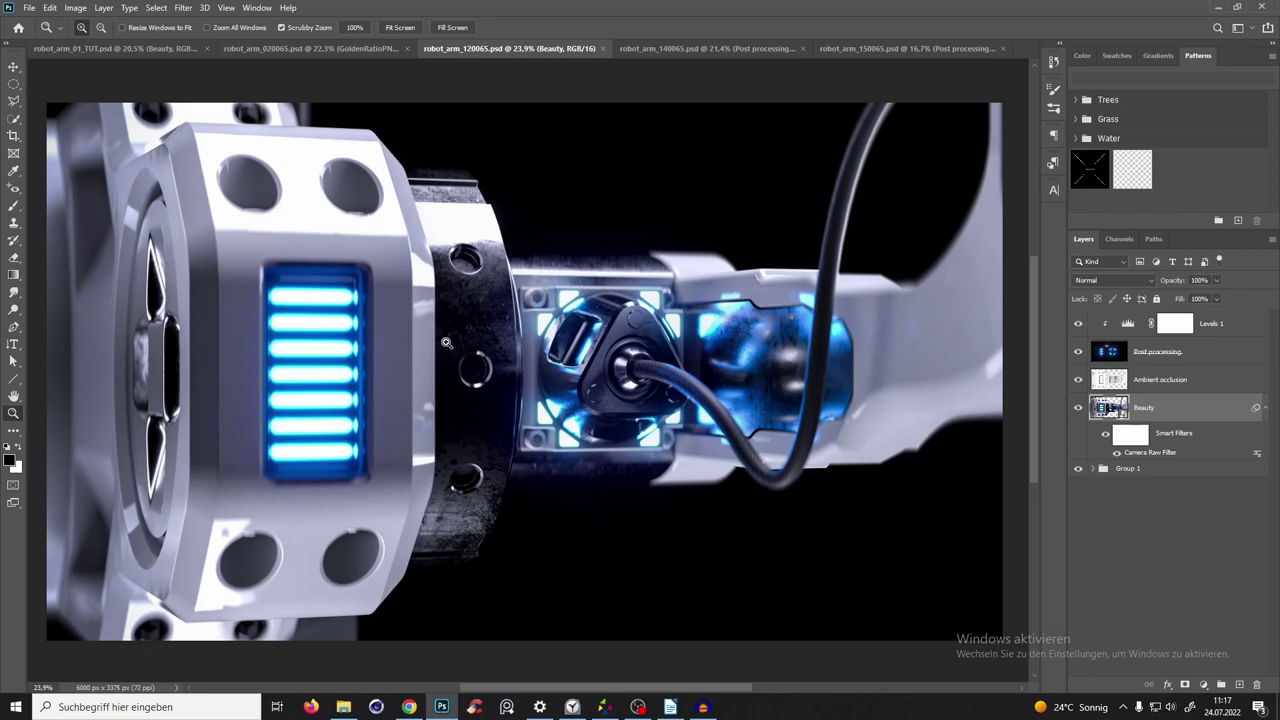
pyautogui.scroll(-1, 447, 343)
pyautogui.scroll(2, 460, 340)
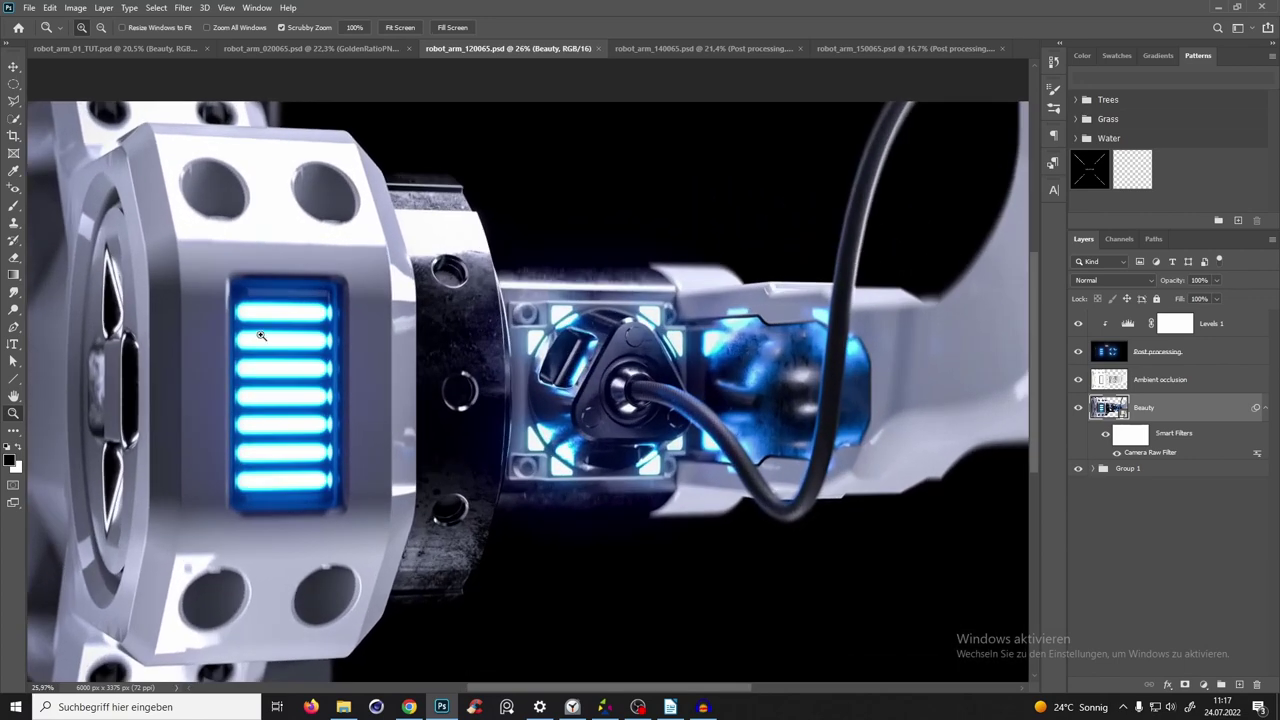
# Compare robot_arm_020065.psd with robot_arm_01_TUT.psd, and return to the whole image of robot_arm_120065.psd.
pyautogui.click(272, 49)
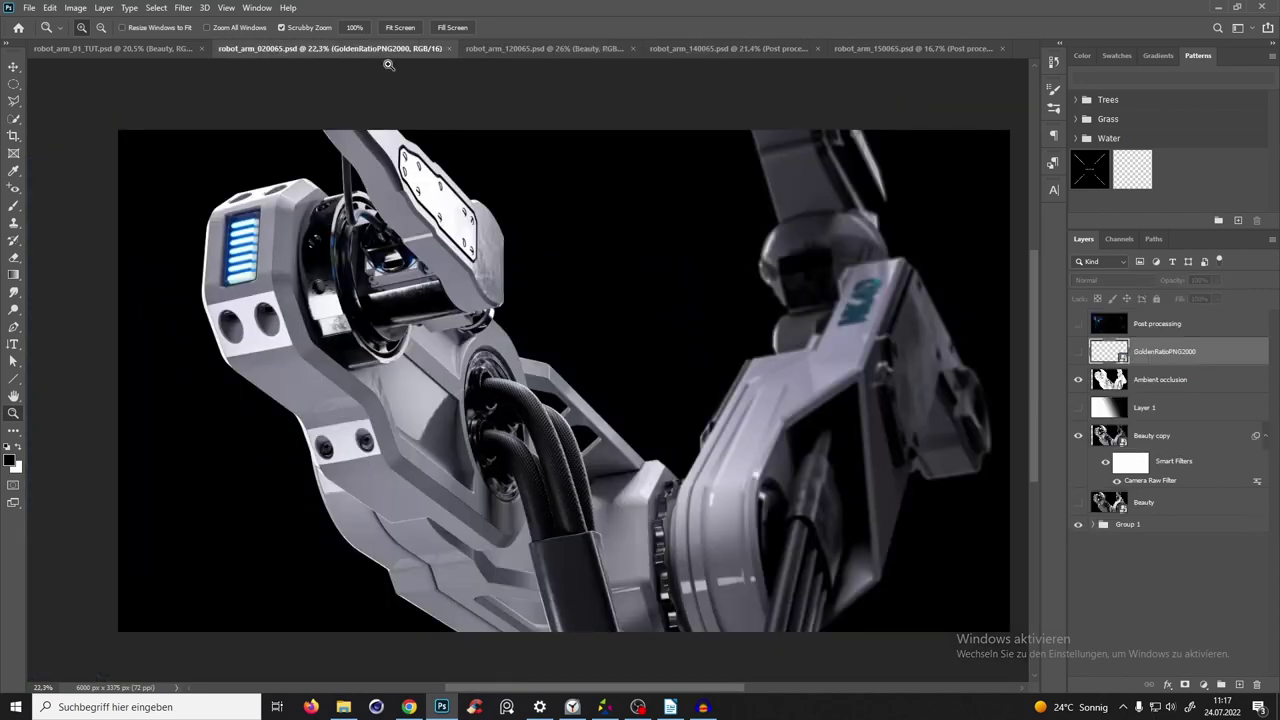
pyautogui.click(131, 48)
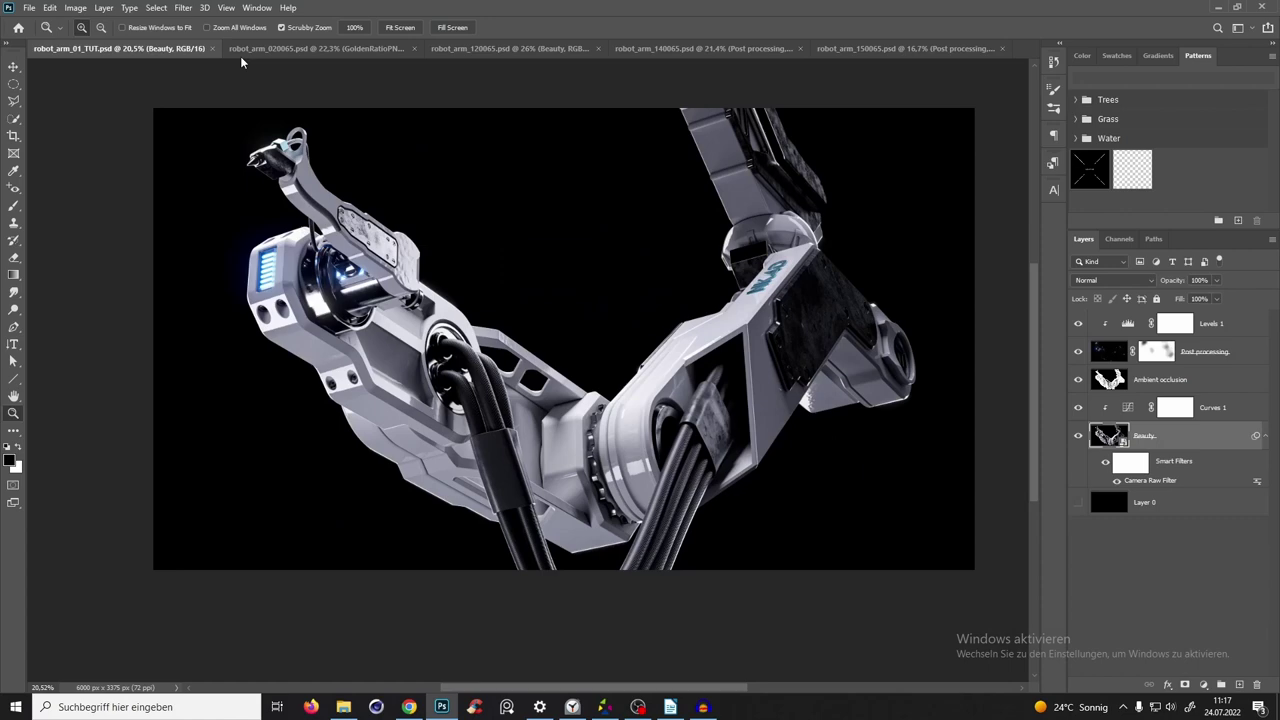
pyautogui.click(319, 48)
pyautogui.scroll(-1, 498, 321)
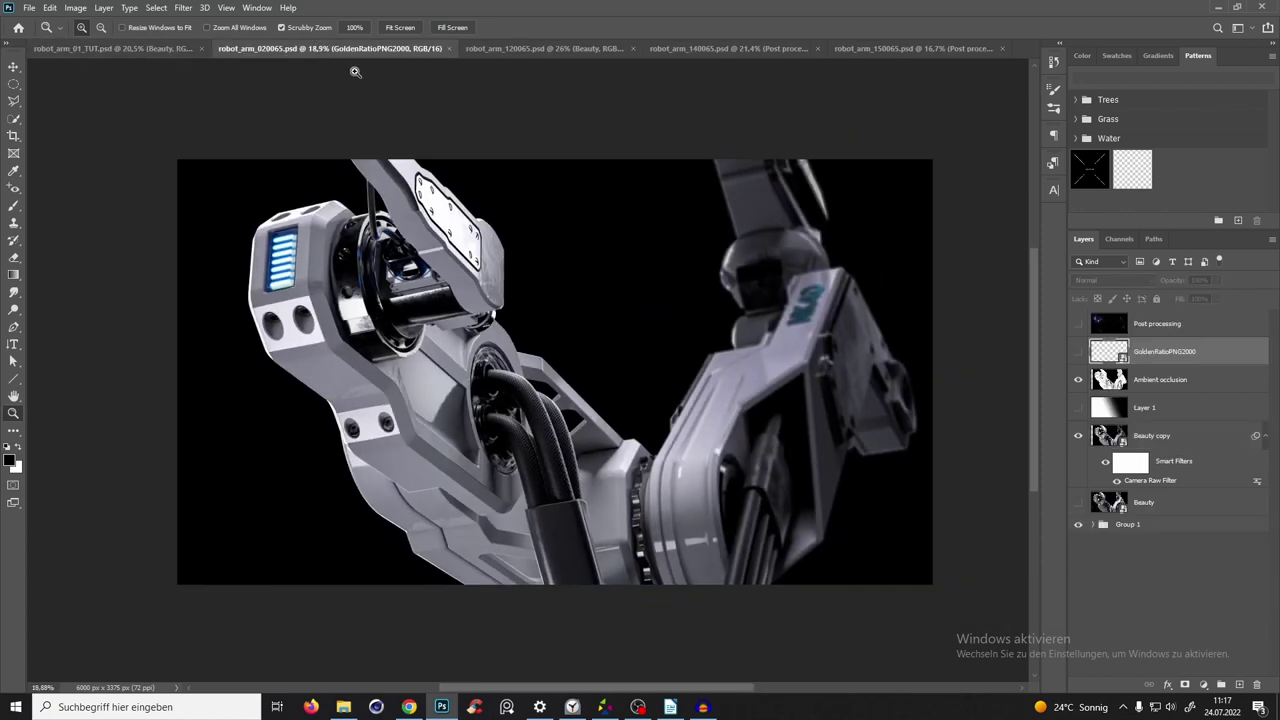
pyautogui.click(540, 48)
pyautogui.scroll(-3, 488, 308)
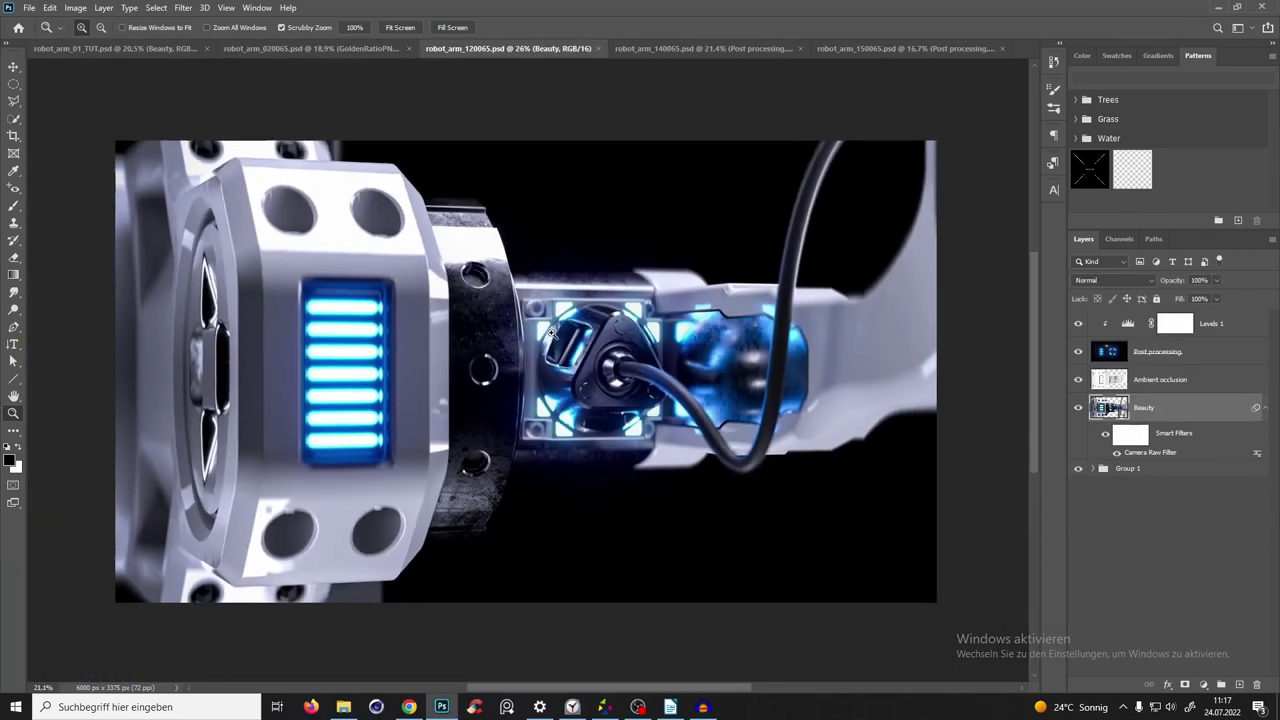
pyautogui.scroll(2, 545, 380)
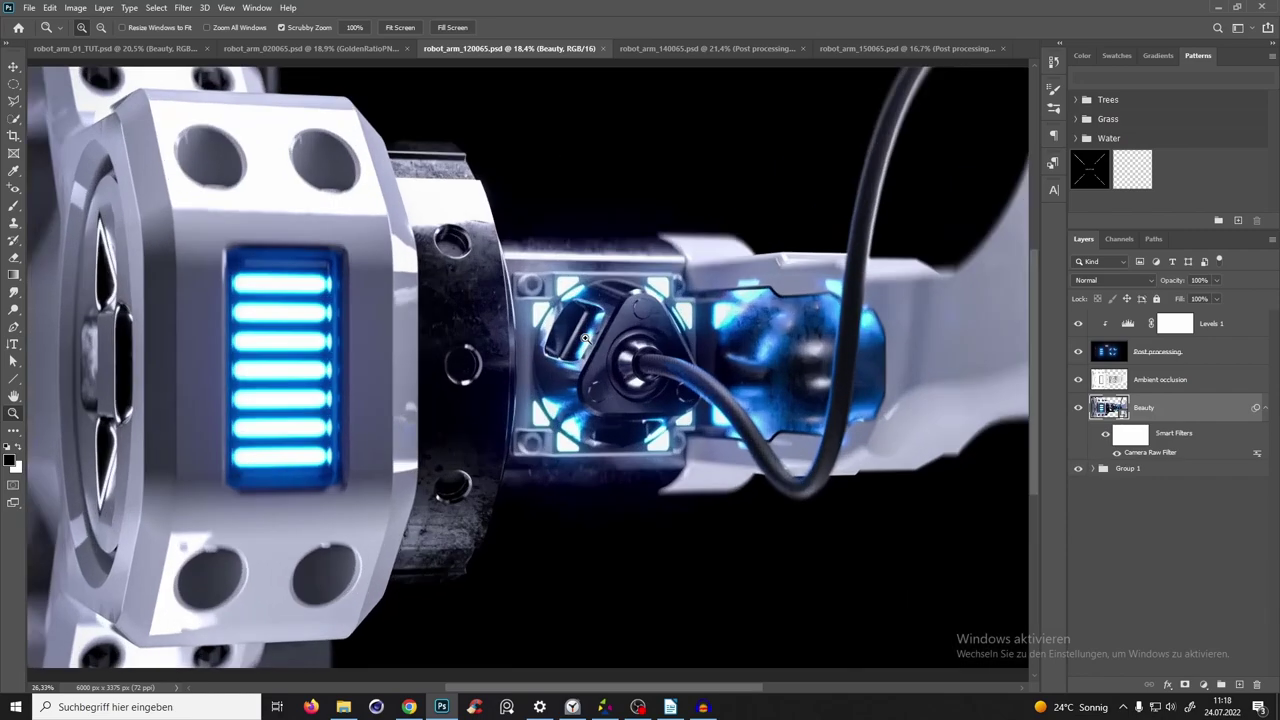
pyautogui.scroll(-1, 560, 365)
pyautogui.scroll(3, 565, 360)
pyautogui.scroll(-3, 575, 355)
pyautogui.scroll(-1, 575, 355)
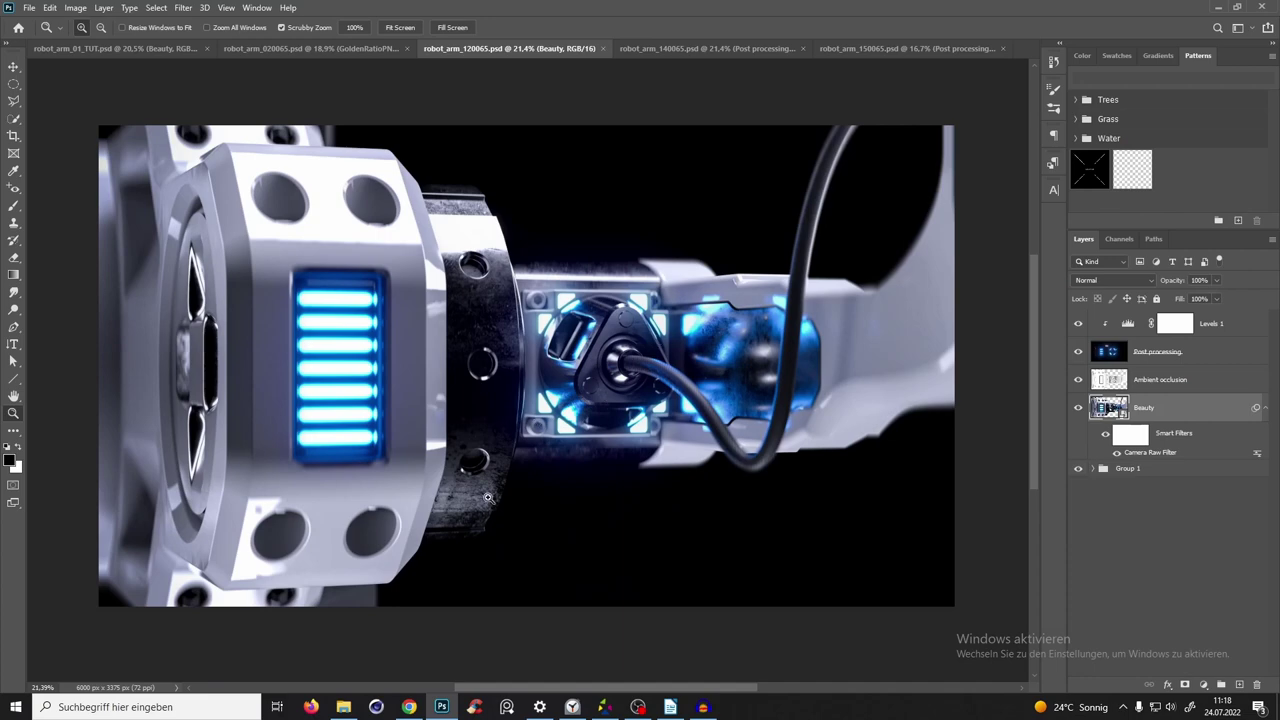
pyautogui.scroll(2, 630, 375)
pyautogui.scroll(-3, 640, 376)
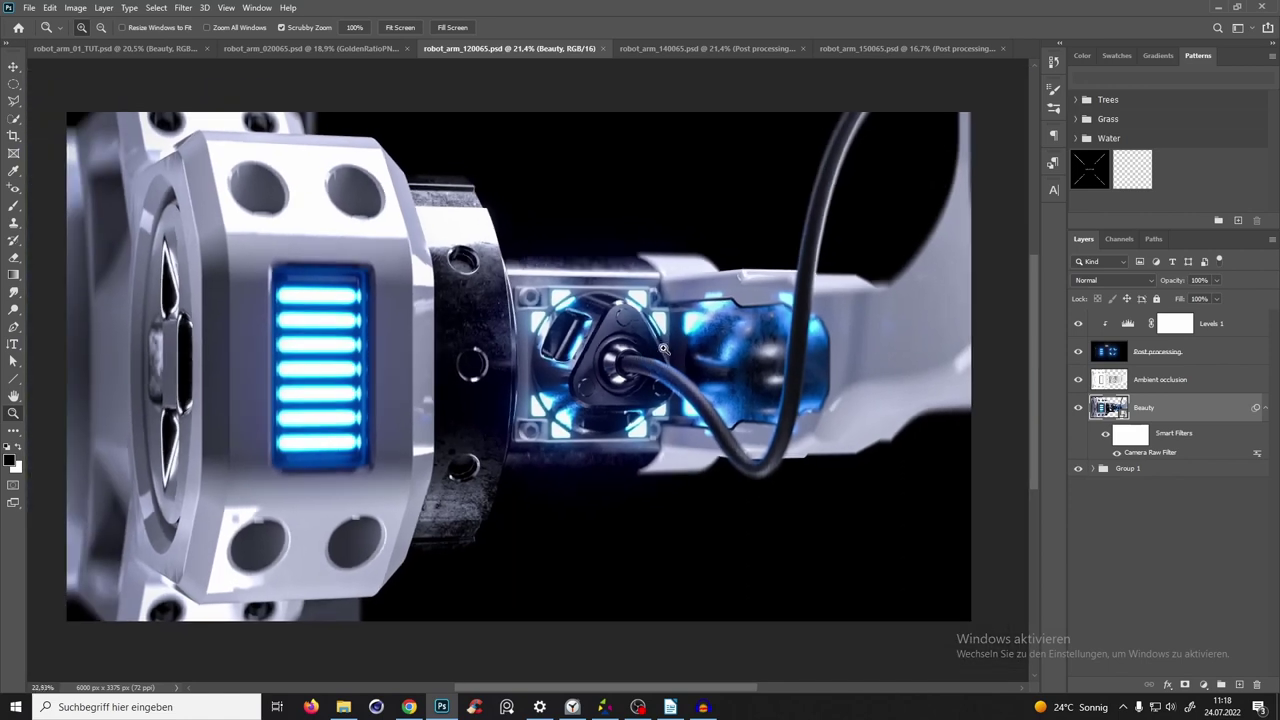
pyautogui.scroll(2, 645, 372)
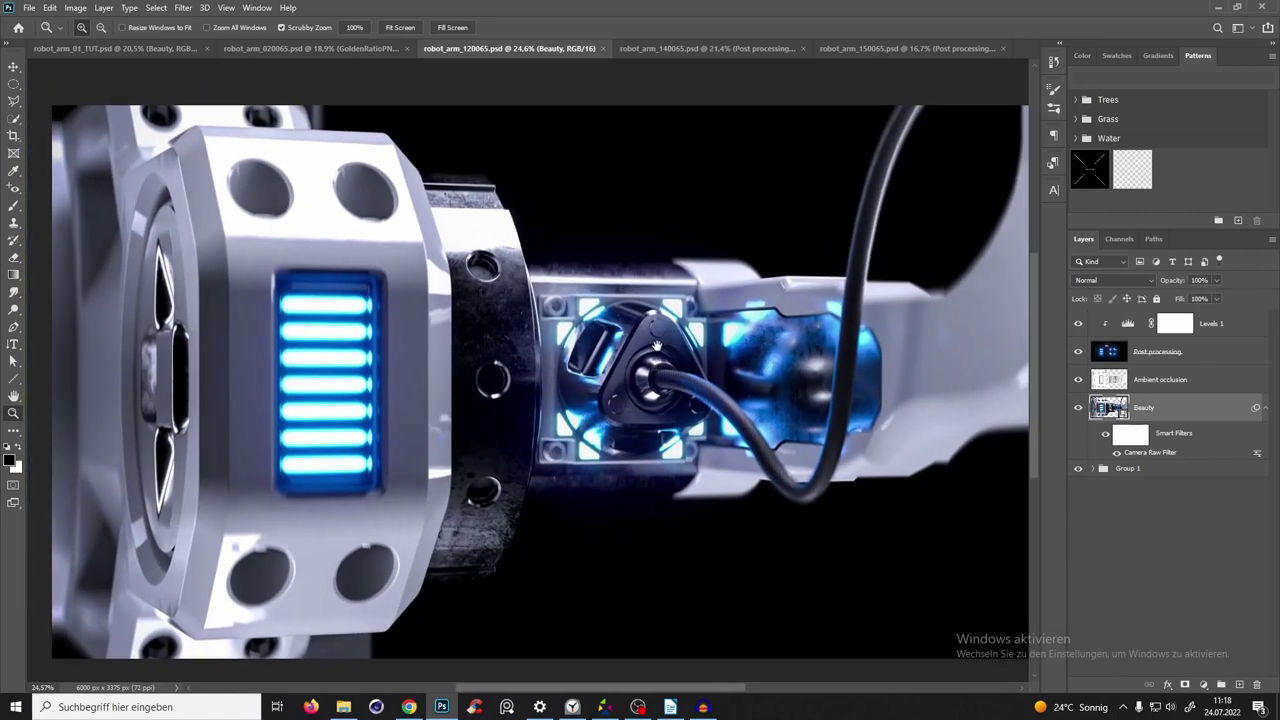
pyautogui.scroll(-2, 635, 365)
pyautogui.scroll(2, 630, 360)
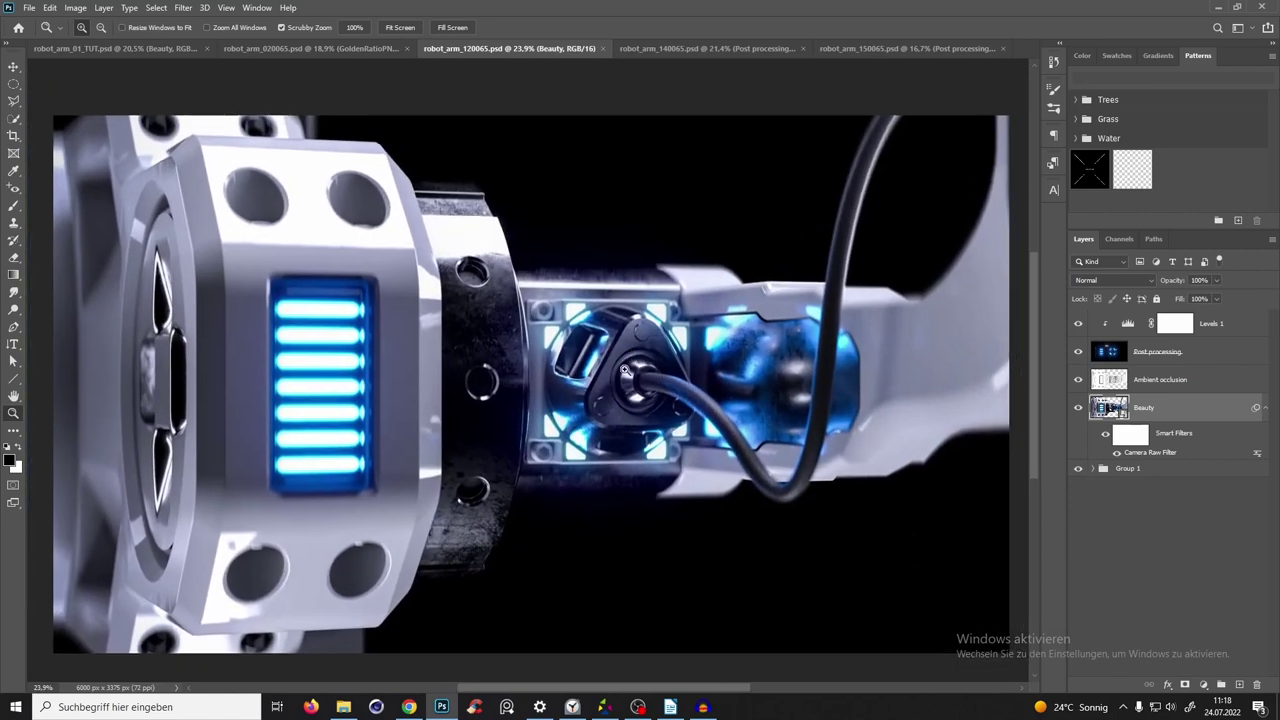
pyautogui.scroll(-1, 617, 368)
pyautogui.scroll(2, 620, 368)
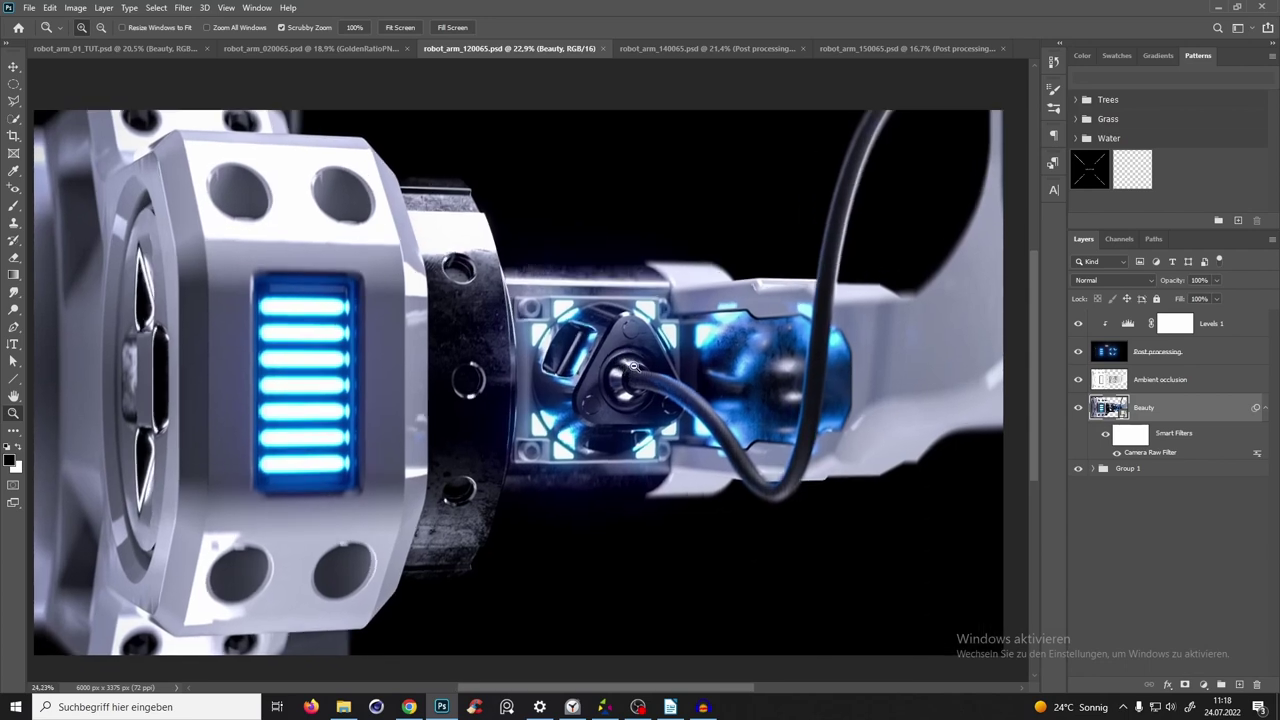
pyautogui.scroll(-1, 635, 363)
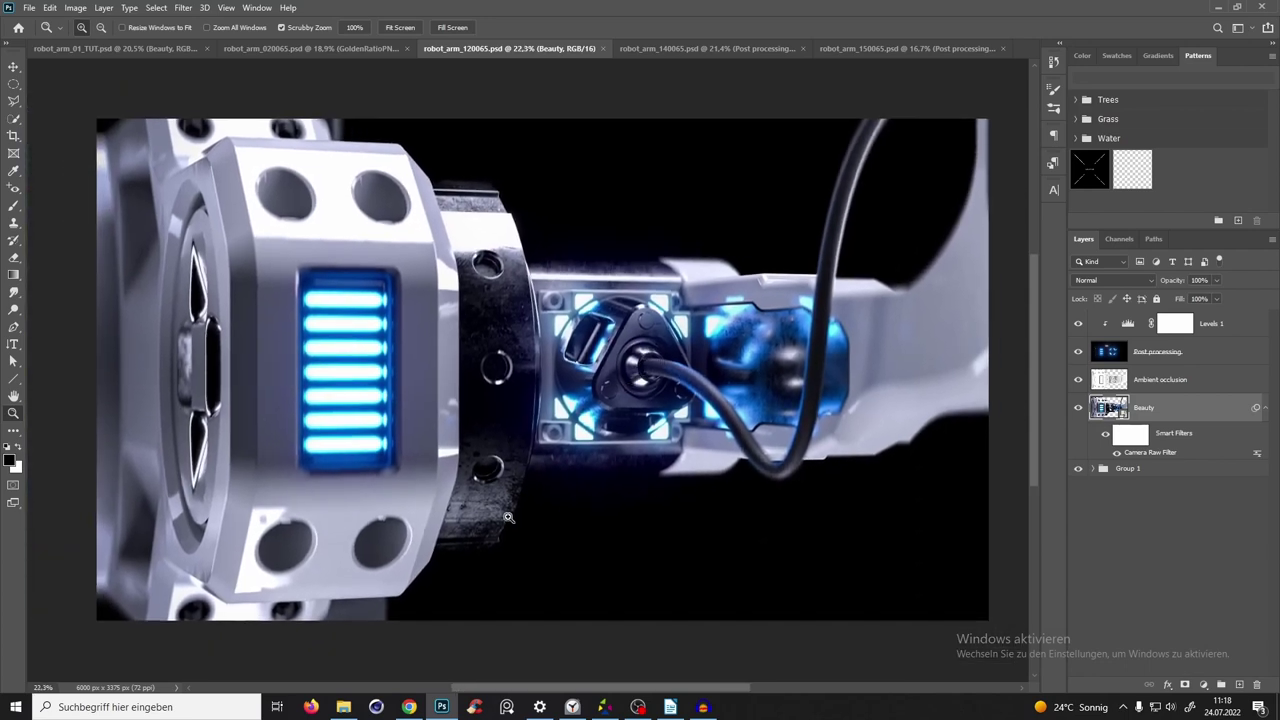